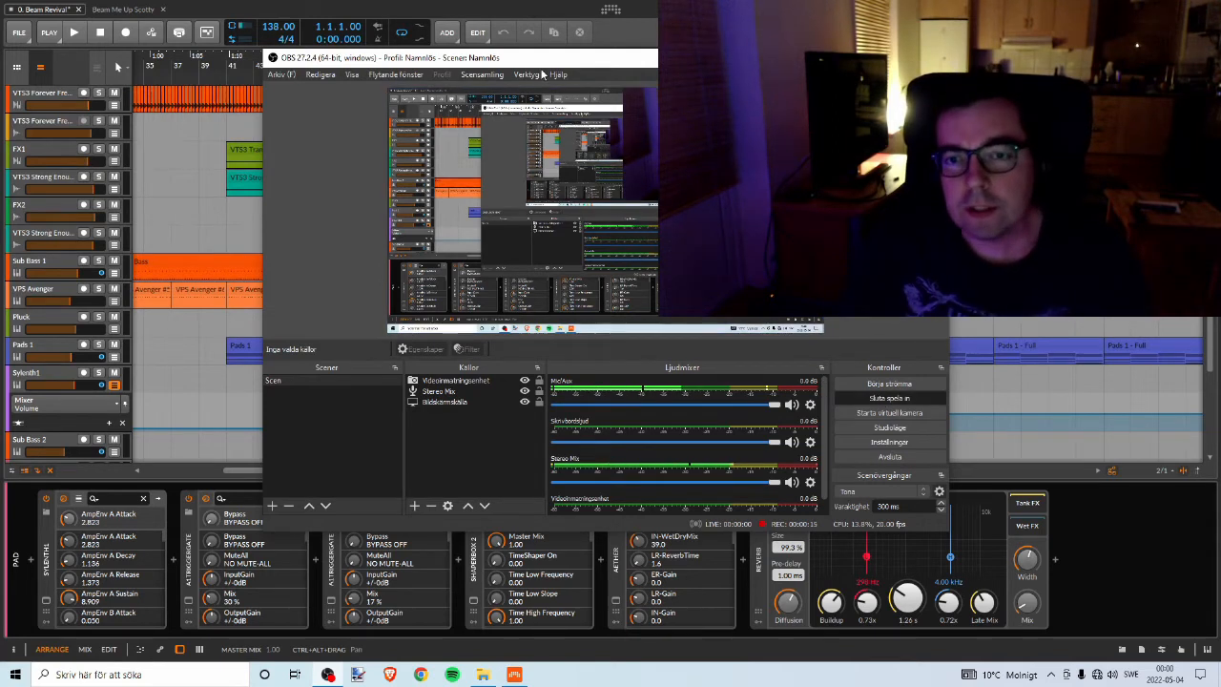
Compare the arrangements of the Beam Revival and Beam Me Up Scotty projects in Bitwig Studio.
{"action": "left_click", "coordinate": [334, 6]}
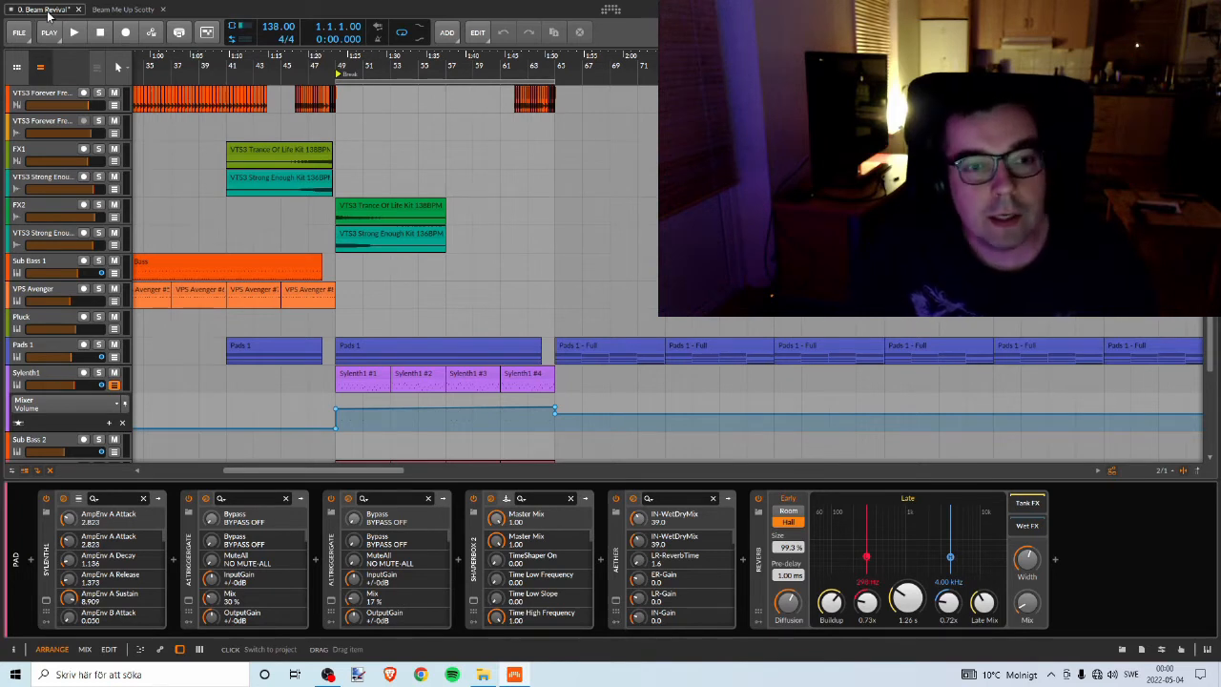
{"action": "left_click", "coordinate": [115, 11]}
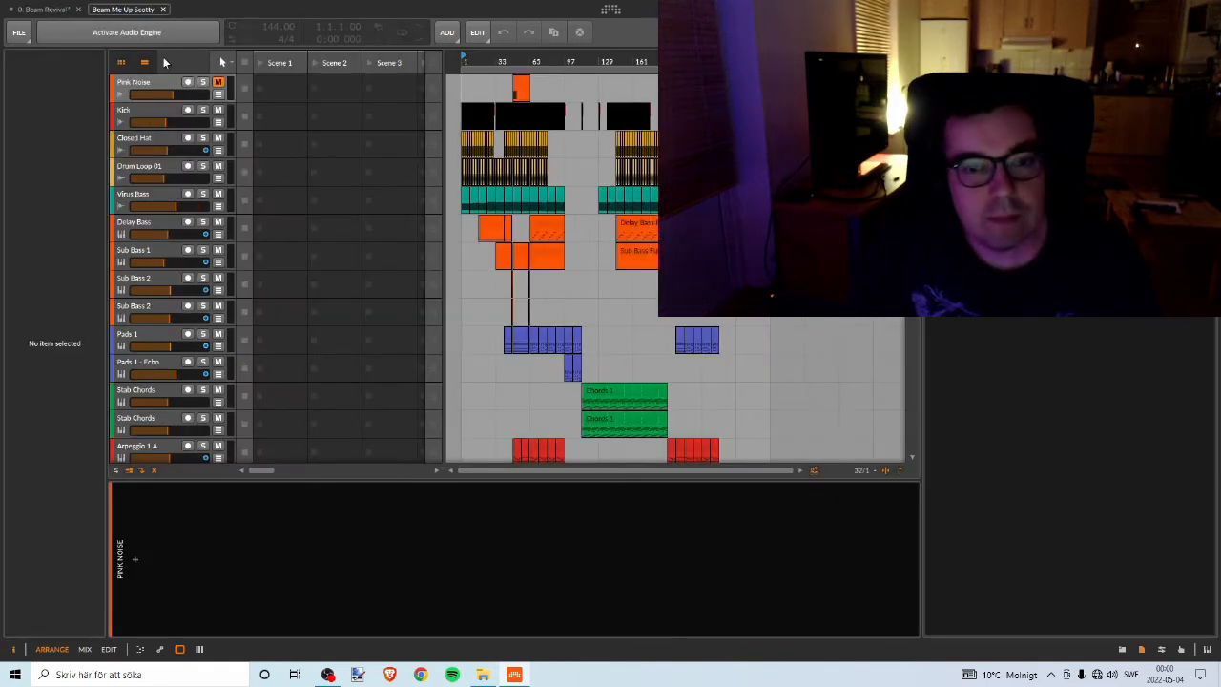
{"action": "left_click", "coordinate": [42, 11]}
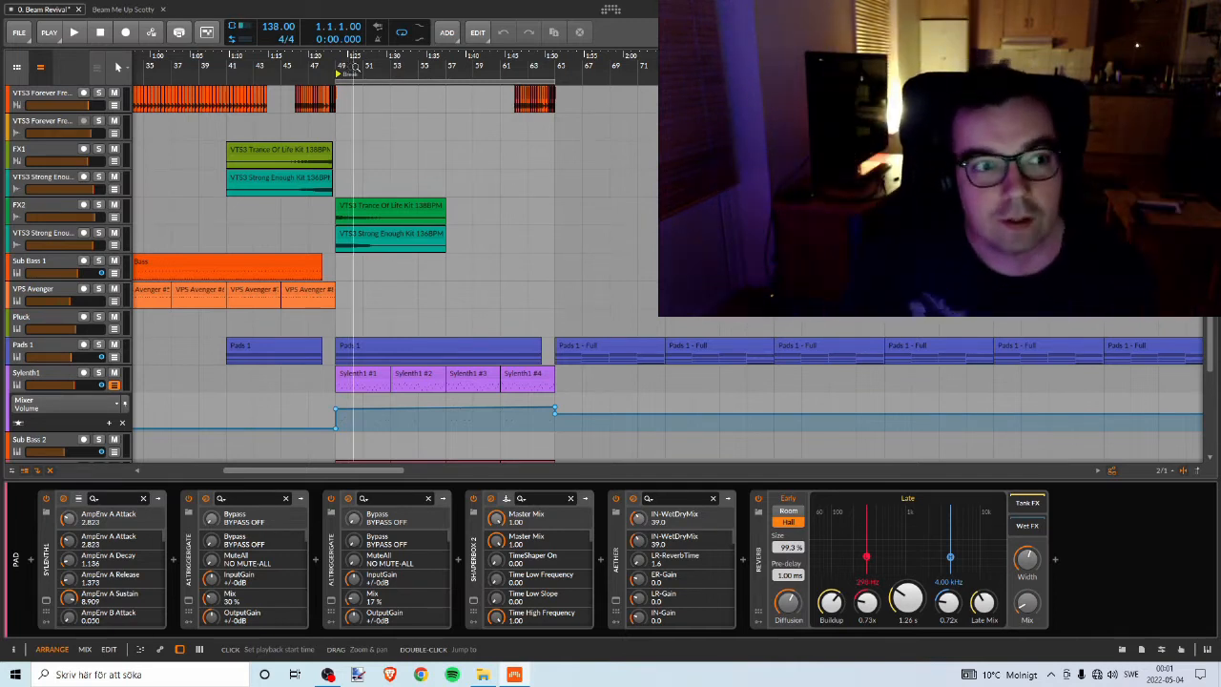
{"action": "left_click", "coordinate": [111, 10]}
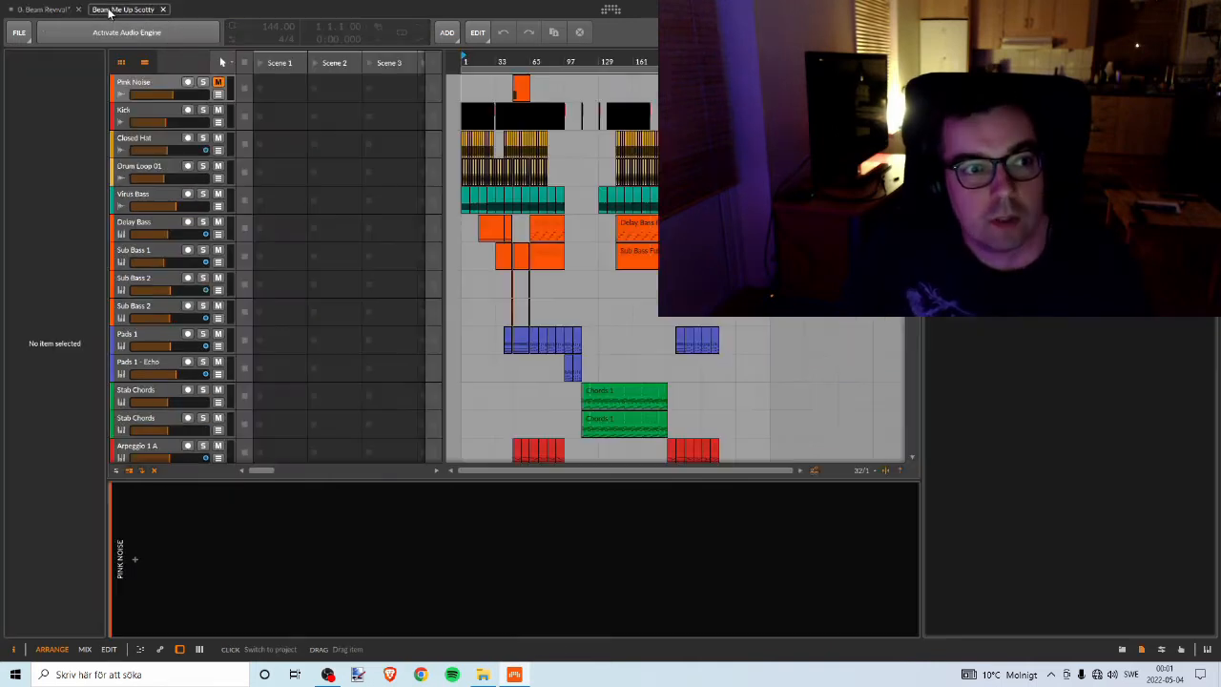
{"action": "left_click", "coordinate": [57, 10]}
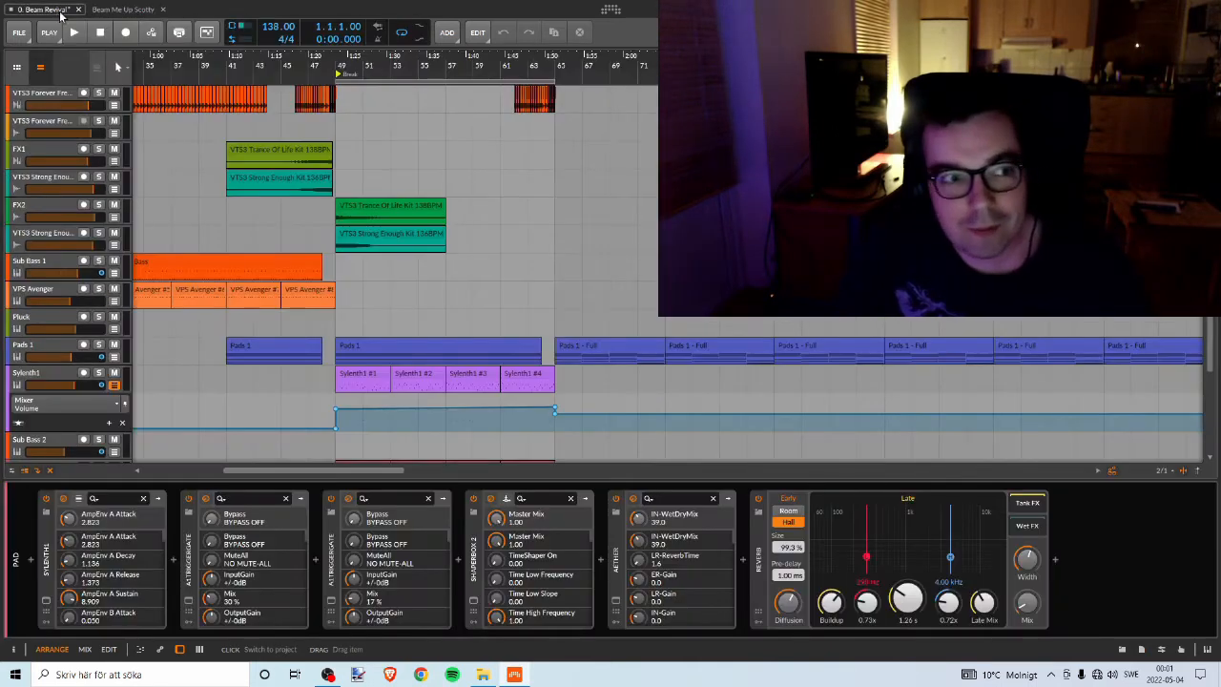
{"action": "left_click", "coordinate": [115, 11]}
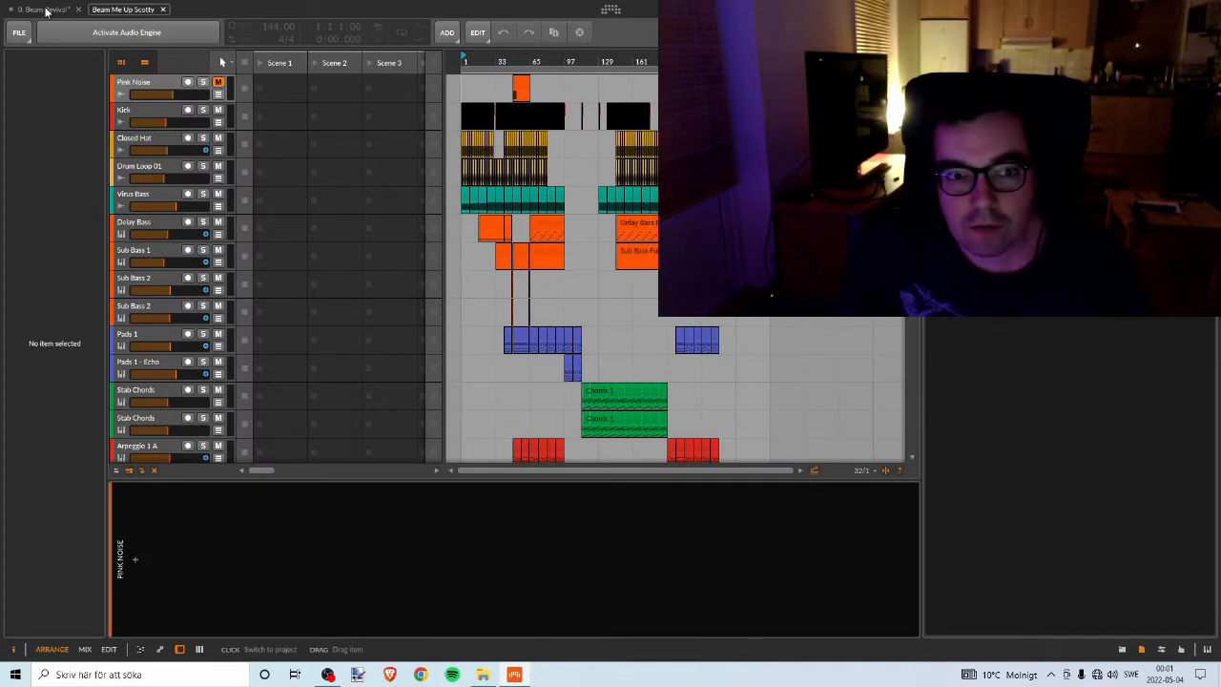
{"action": "left_click", "coordinate": [46, 12]}
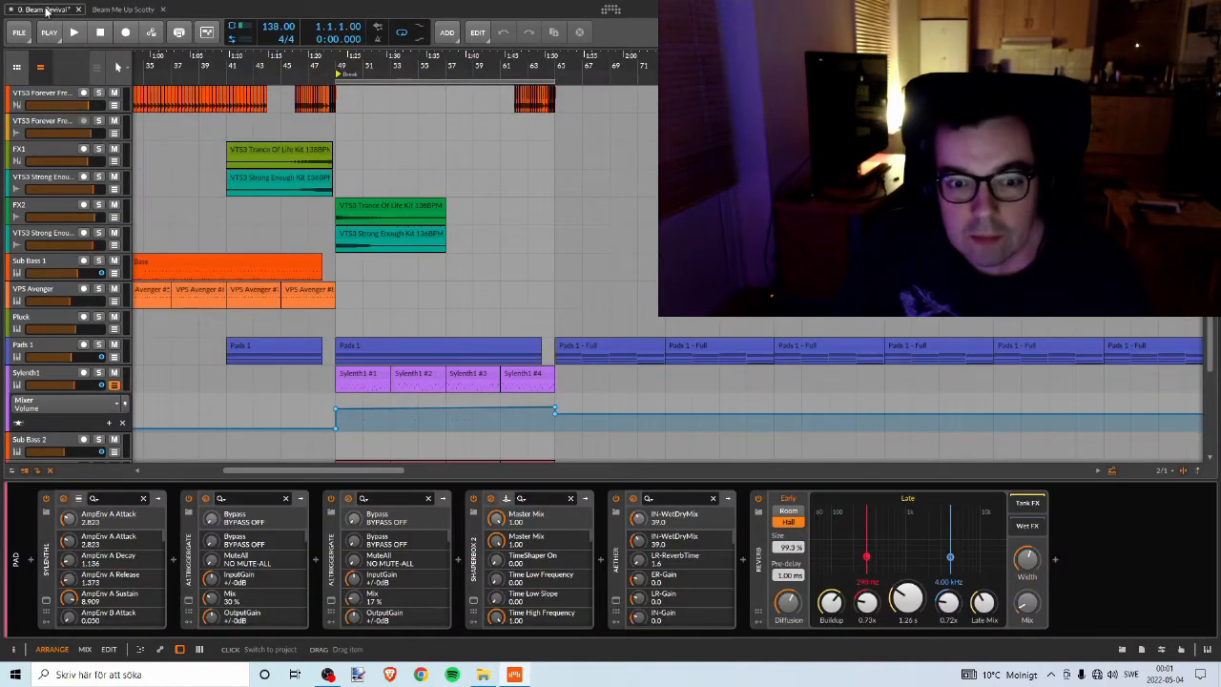
Examine the full Beam Revival arrangement from the start across all tracks, with a brief look back at Beam Me Up Scotty.
{"action": "left_click_drag", "start_coordinate": [230, 56], "coordinate": [482, 43]}
{"action": "scroll", "coordinate": [627, 247], "scroll_direction": "down", "scroll_amount": 3}
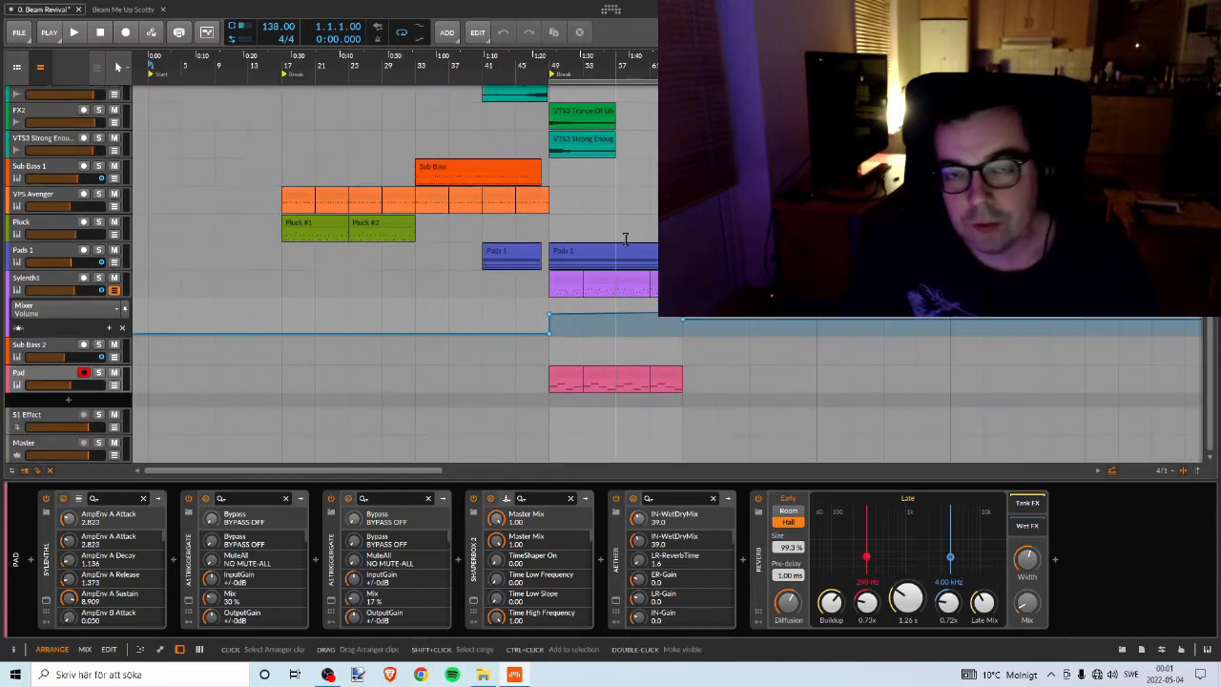
{"action": "scroll", "coordinate": [625, 238], "scroll_direction": "up", "scroll_amount": 3}
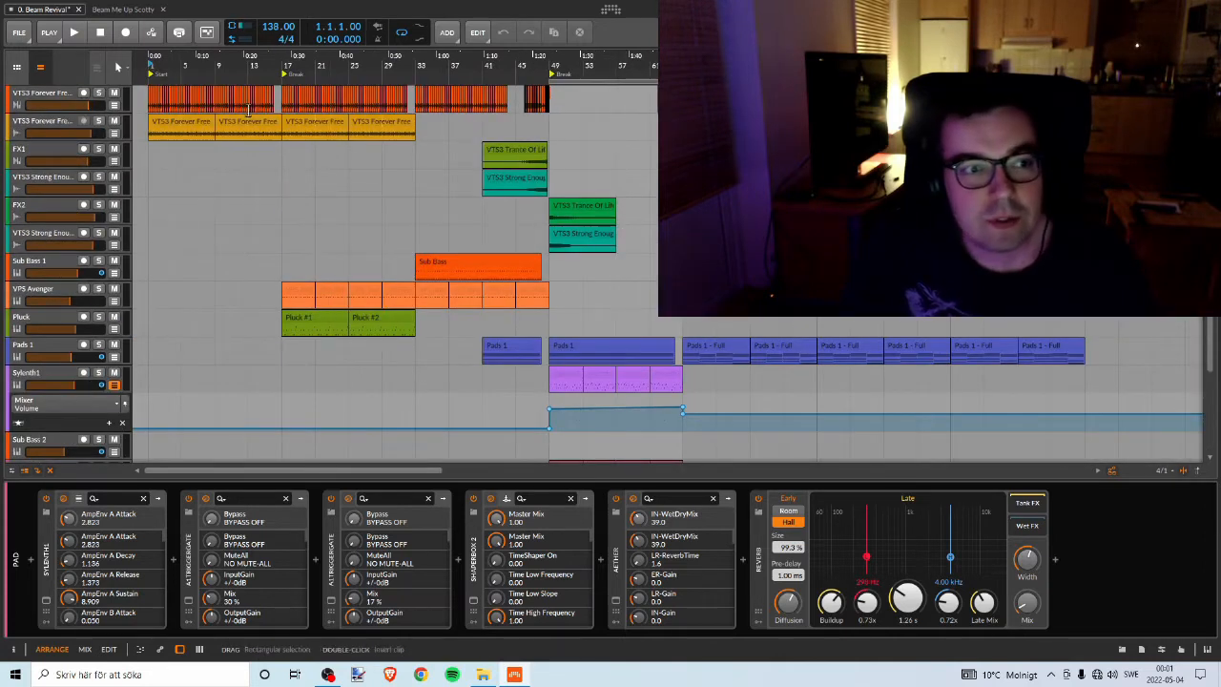
{"action": "left_click", "coordinate": [123, 8]}
{"action": "left_click", "coordinate": [41, 9]}
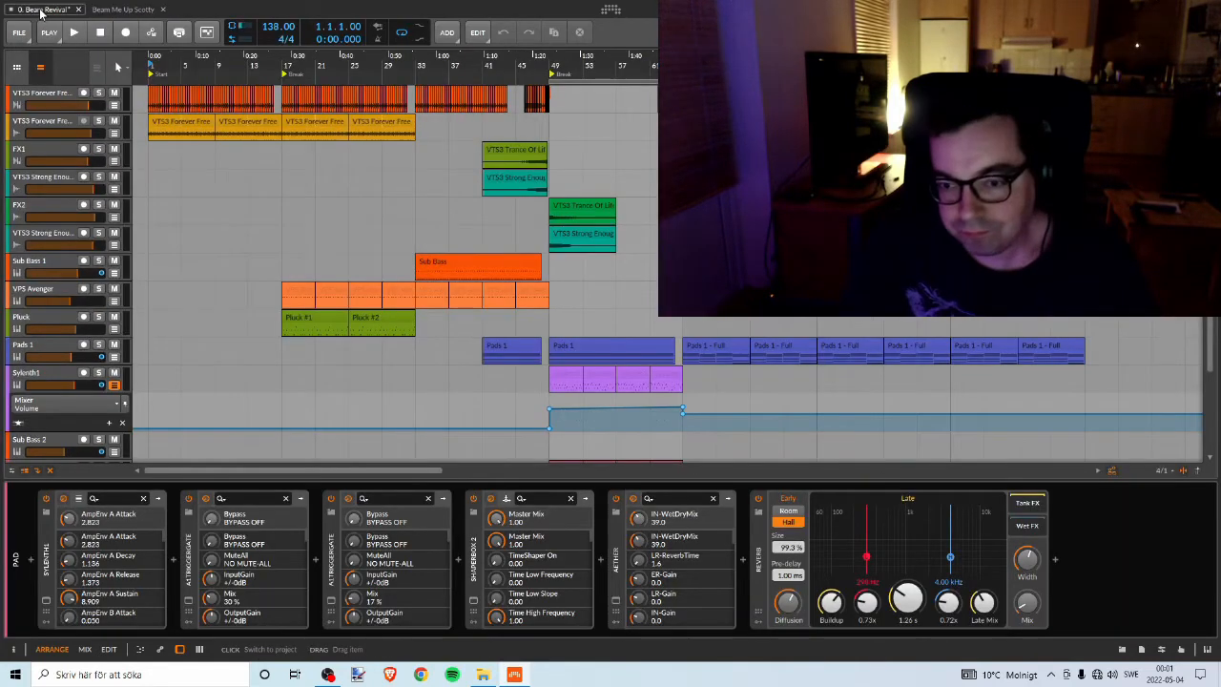
{"action": "scroll", "coordinate": [222, 142], "scroll_direction": "down", "scroll_amount": 3}
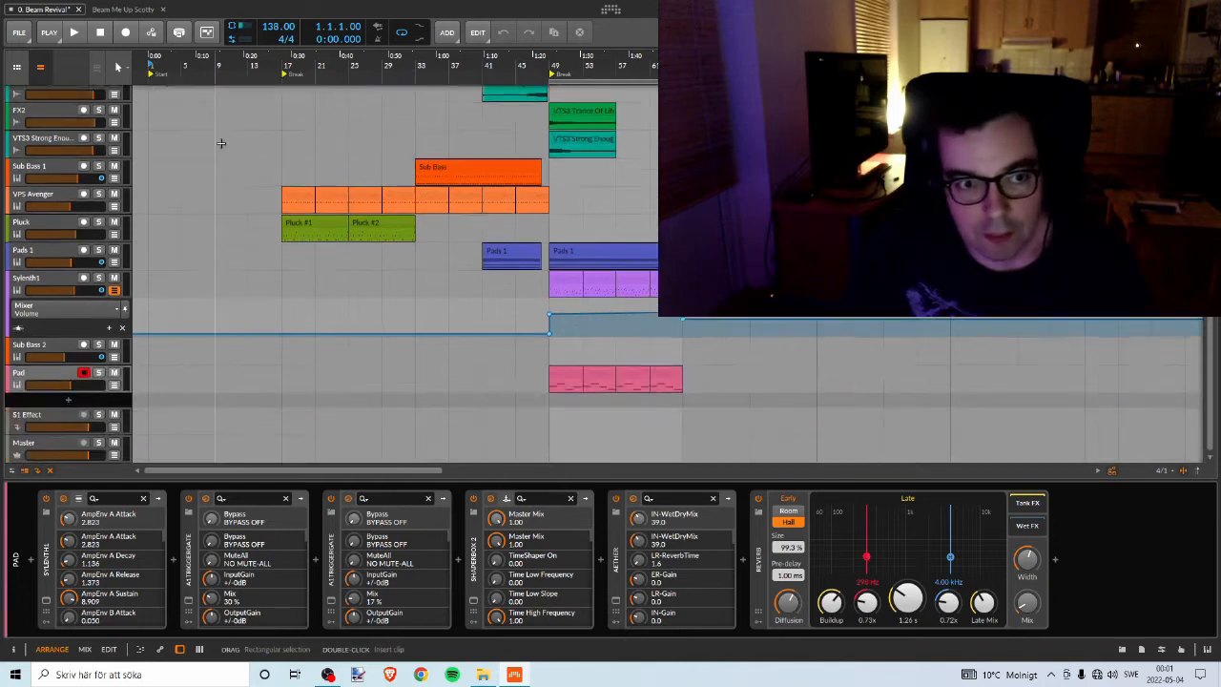
{"action": "scroll", "coordinate": [222, 143], "scroll_direction": "up", "scroll_amount": 3}
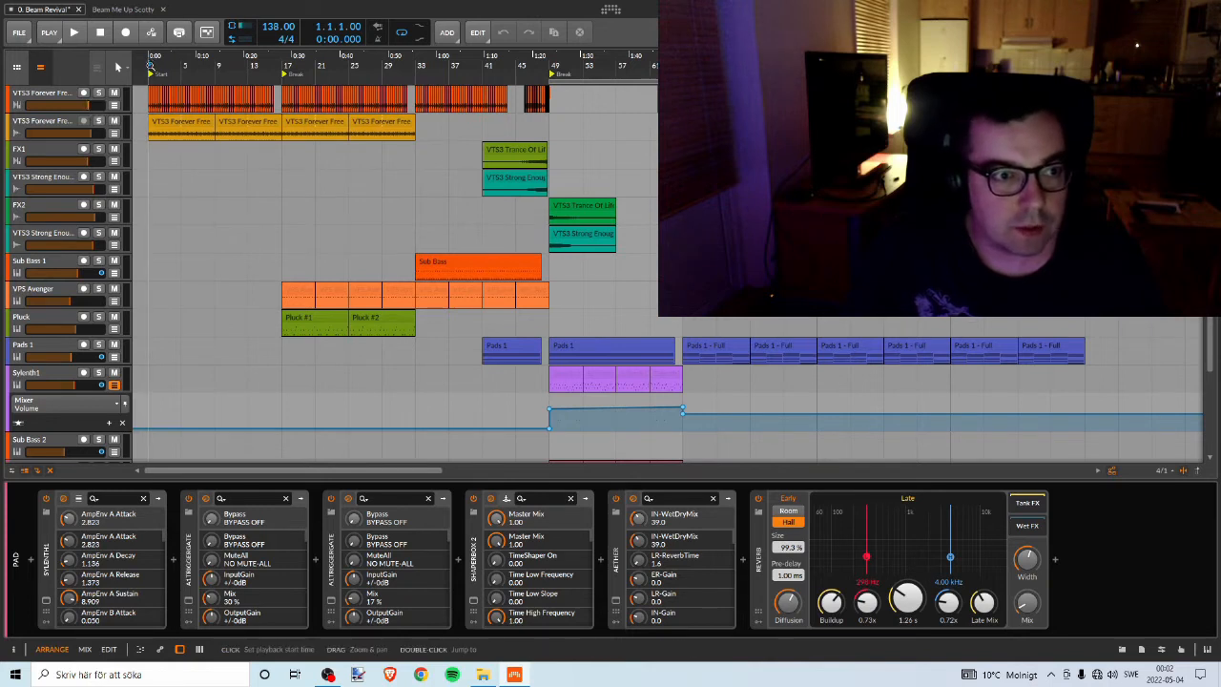
Play the drum intro of Beam Revival from bar 1 for a couple of bars.
{"action": "key", "text": "space"}
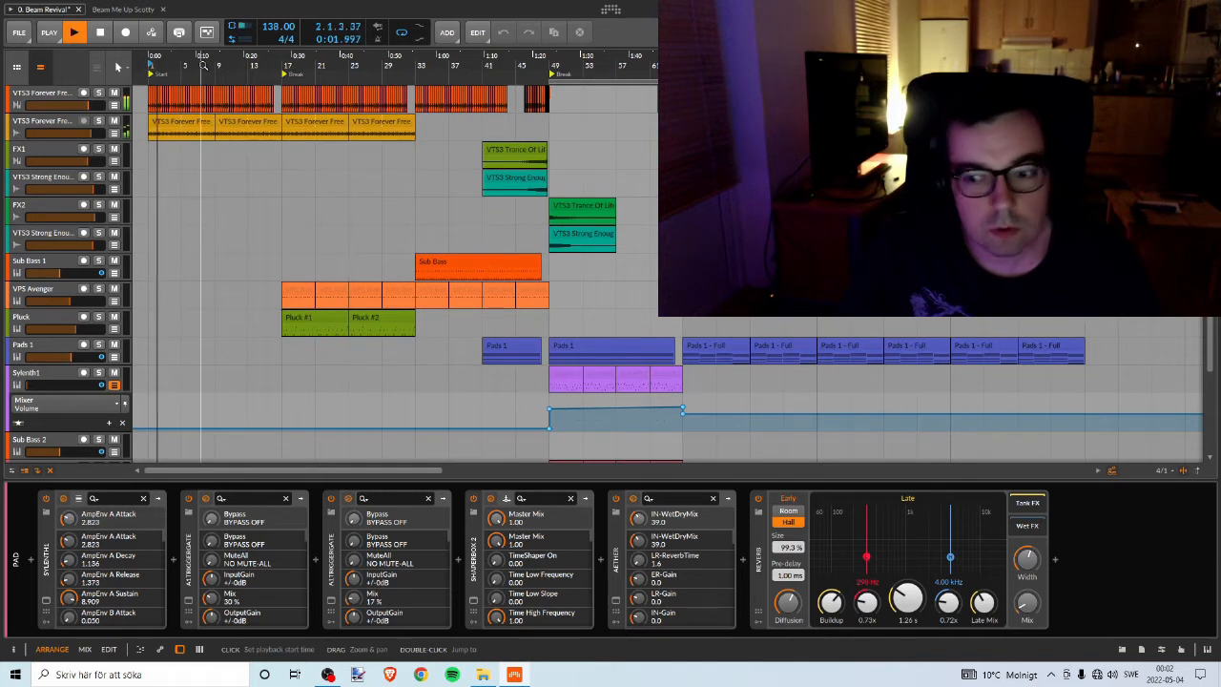
{"action": "key", "text": "alt+2"}
{"action": "key", "text": "alt+1"}
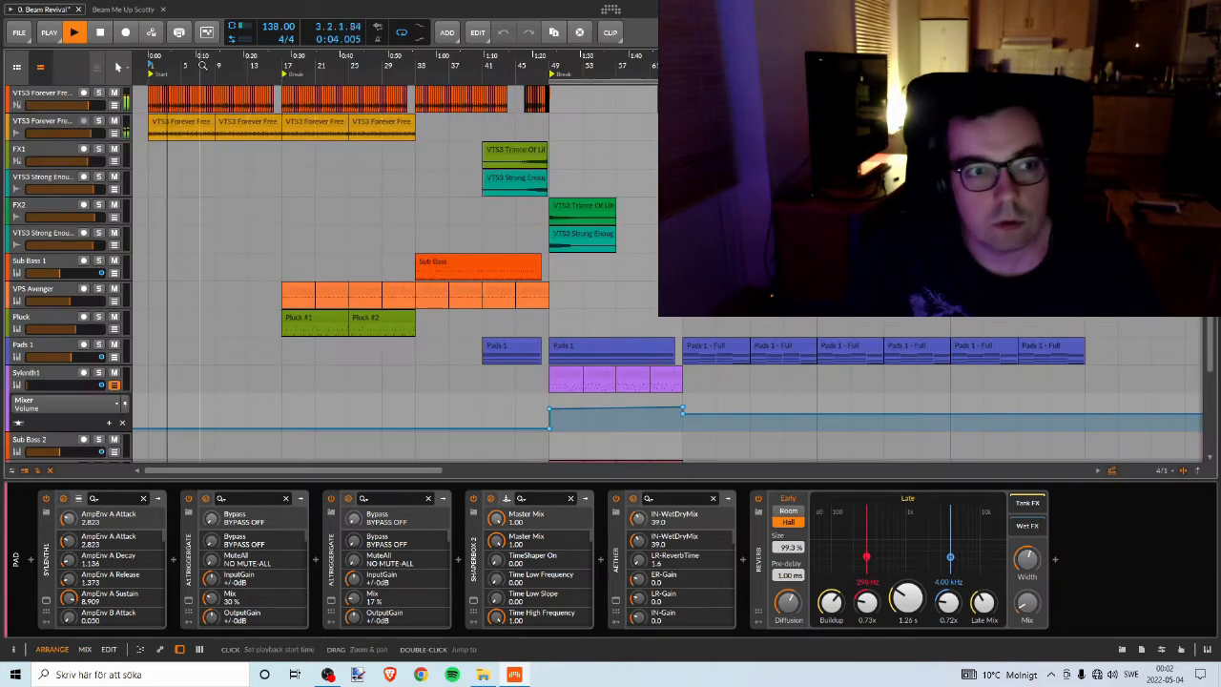
{"action": "key", "text": "space"}
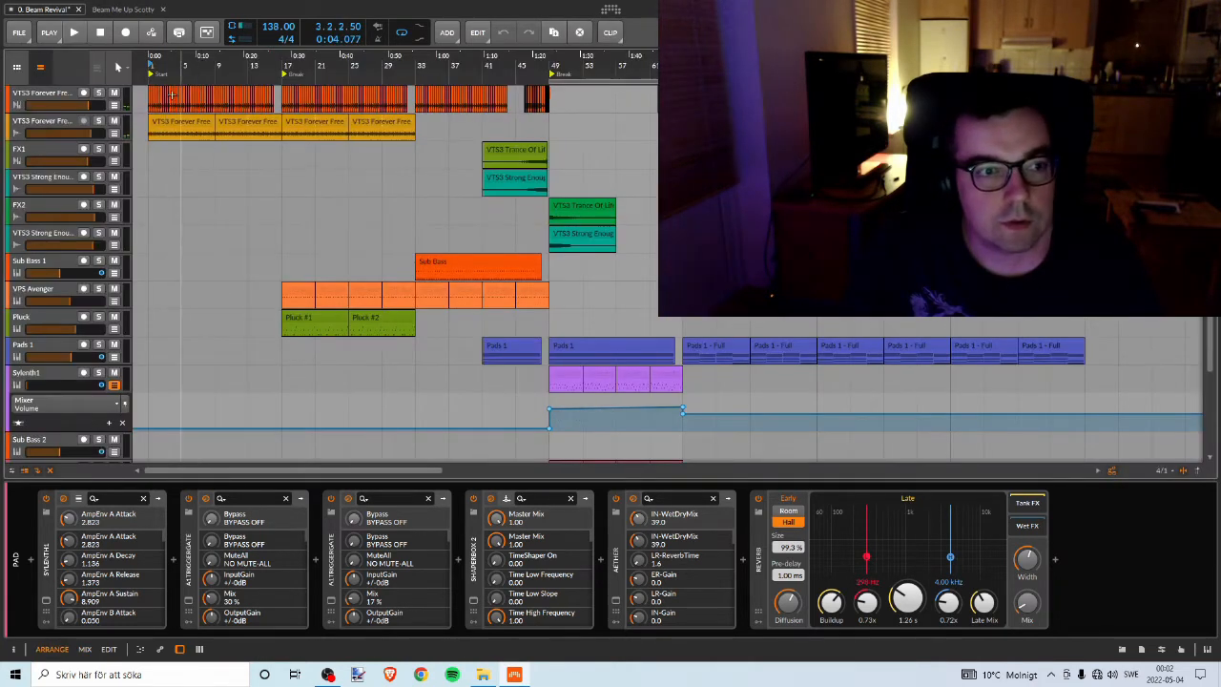
Select the first clip on the VTS3 Forever Free loop track and inspect the track's Reverb device.
{"action": "left_click", "coordinate": [59, 122]}
{"action": "left_click", "coordinate": [181, 122]}
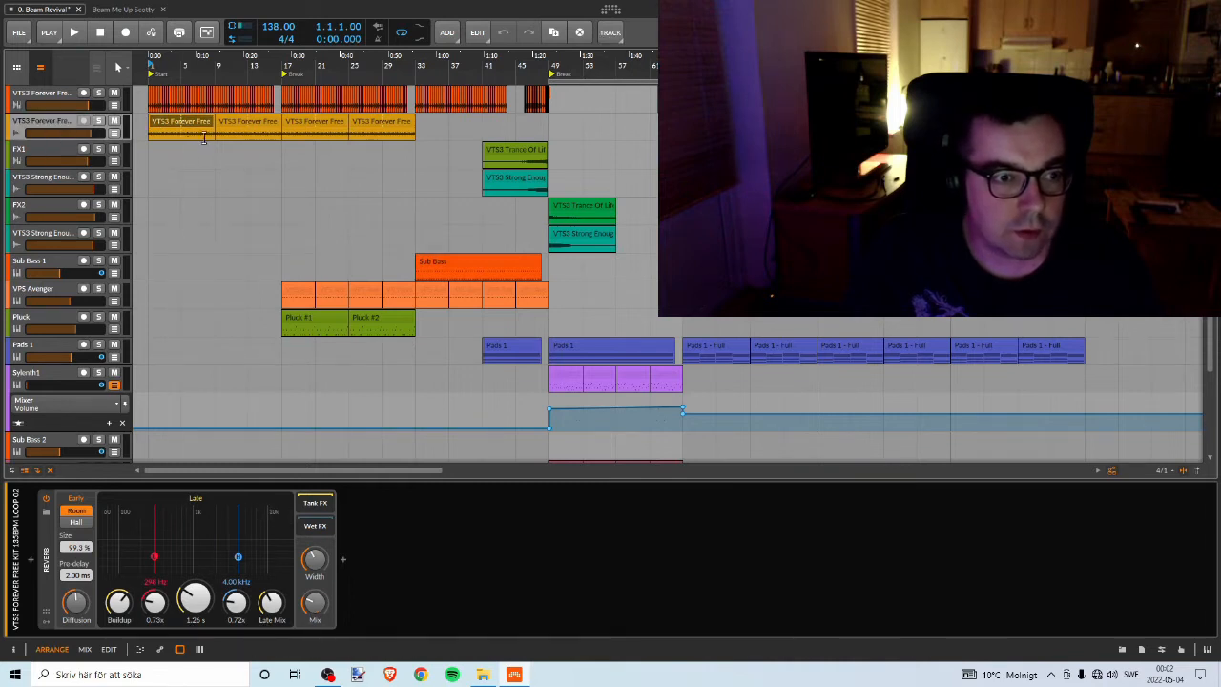
{"action": "left_click", "coordinate": [70, 570]}
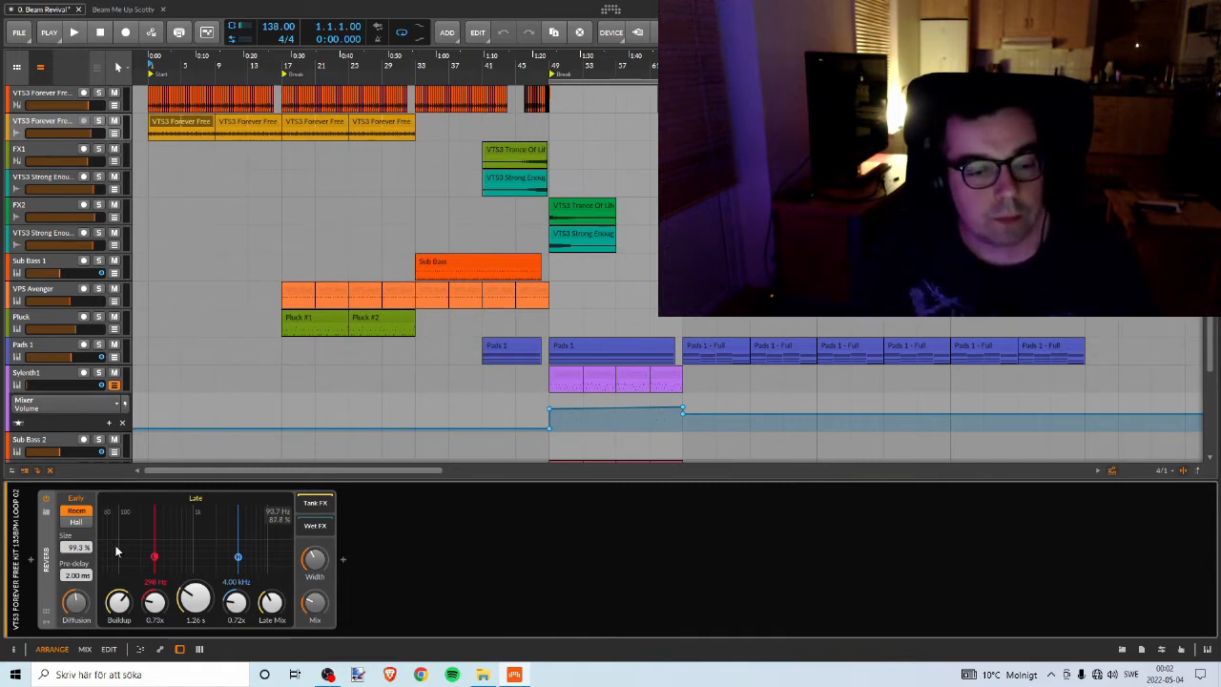
Play the section starting at the Break marker at bar 17 for a few bars.
{"action": "left_click", "coordinate": [286, 72]}
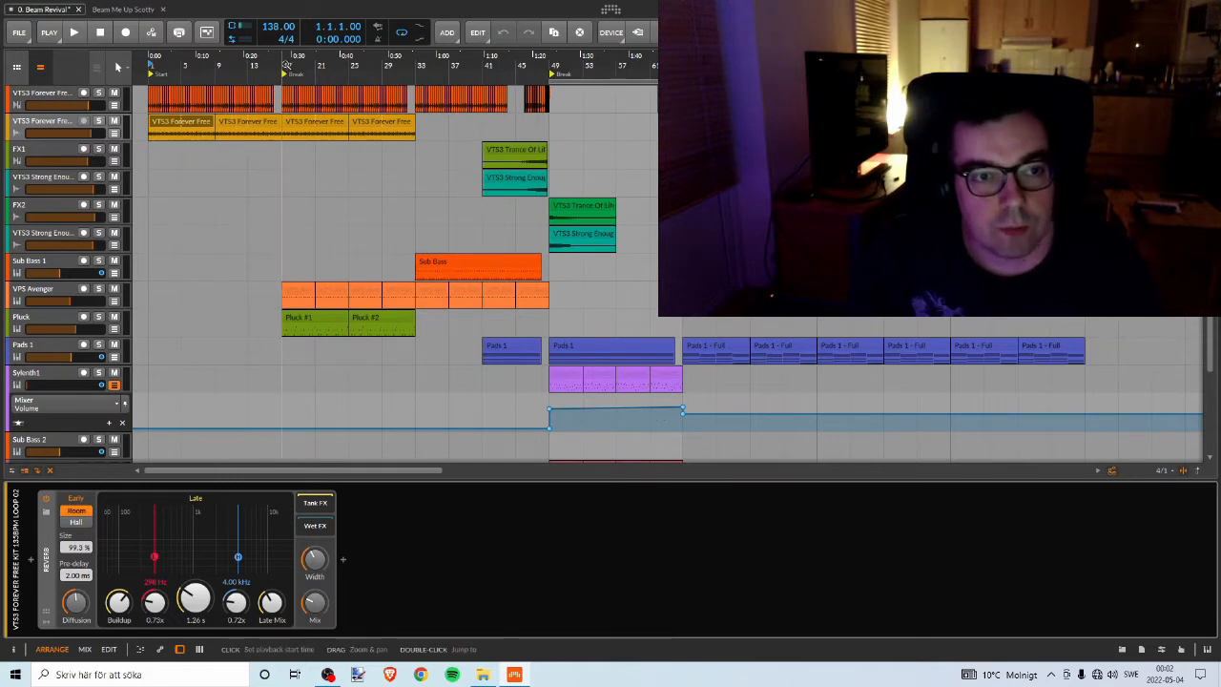
{"action": "key", "text": "space"}
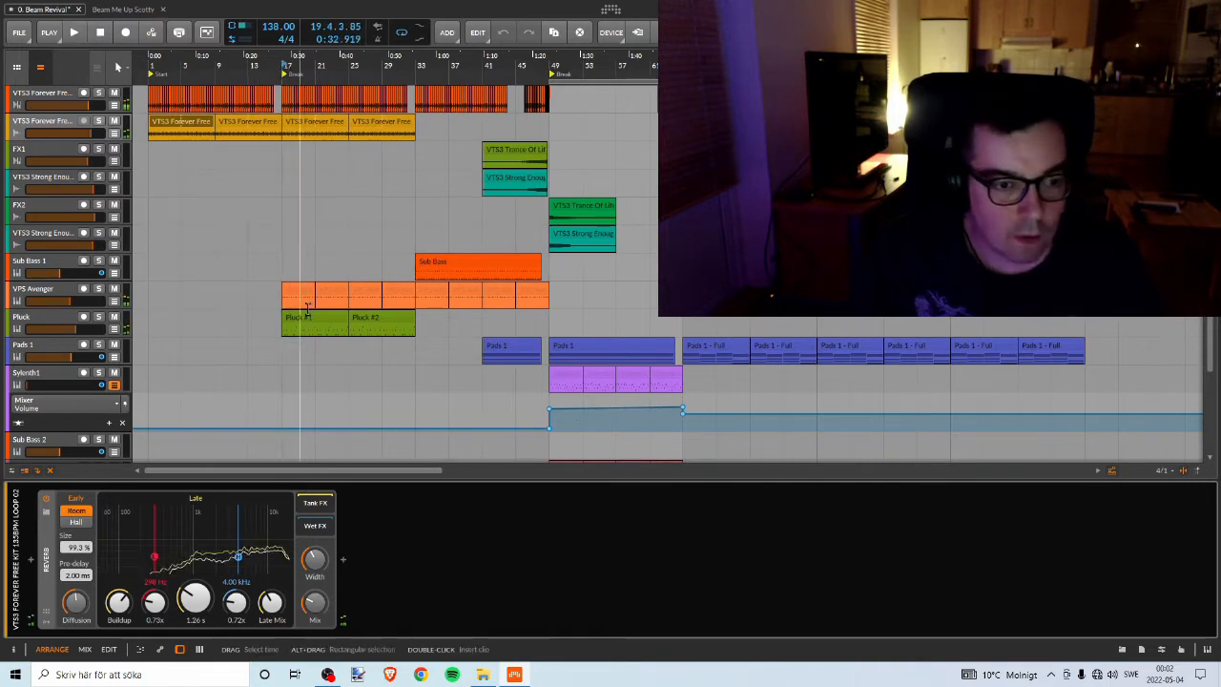
{"action": "key", "text": "space"}
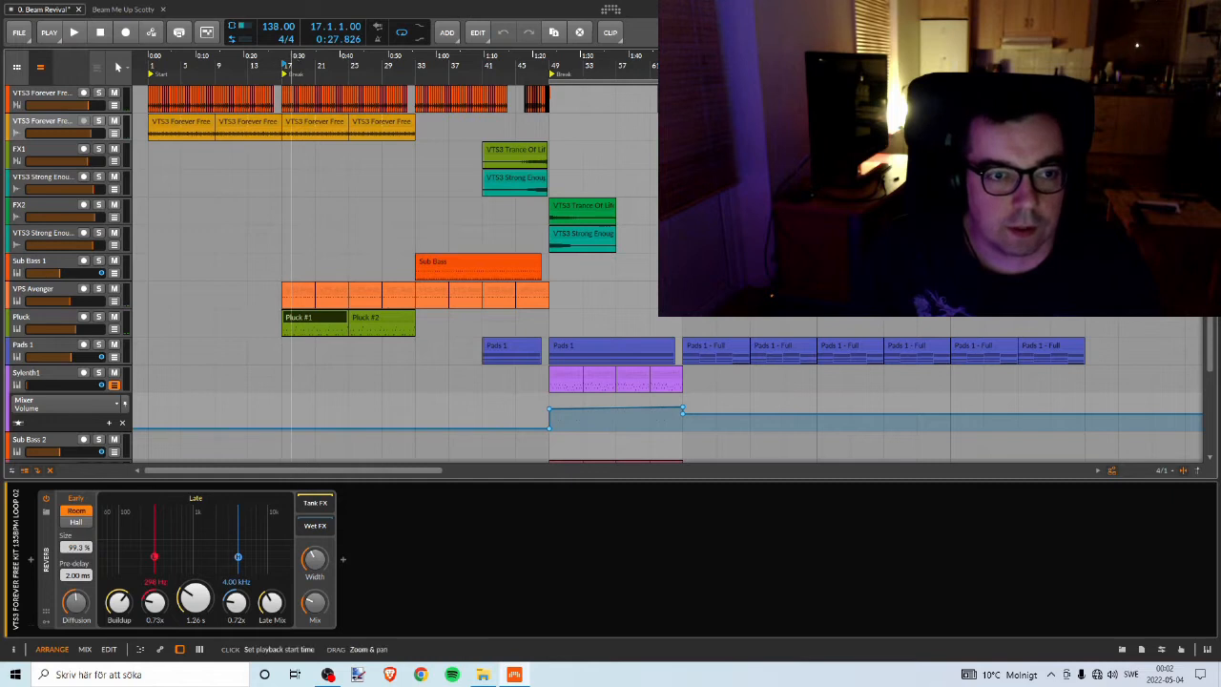
Show the VPS Avenger track's device chain and mute the Pluck track.
{"action": "left_click_drag", "start_coordinate": [292, 60], "coordinate": [301, 123]}
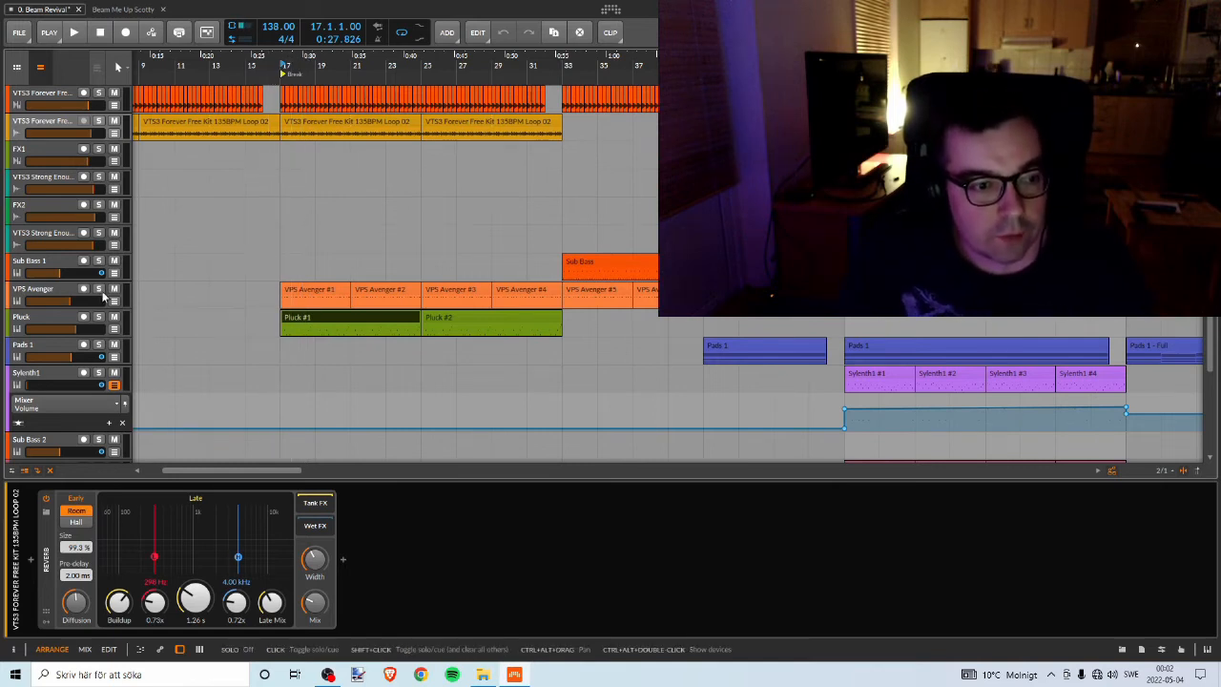
{"action": "left_click", "coordinate": [48, 300]}
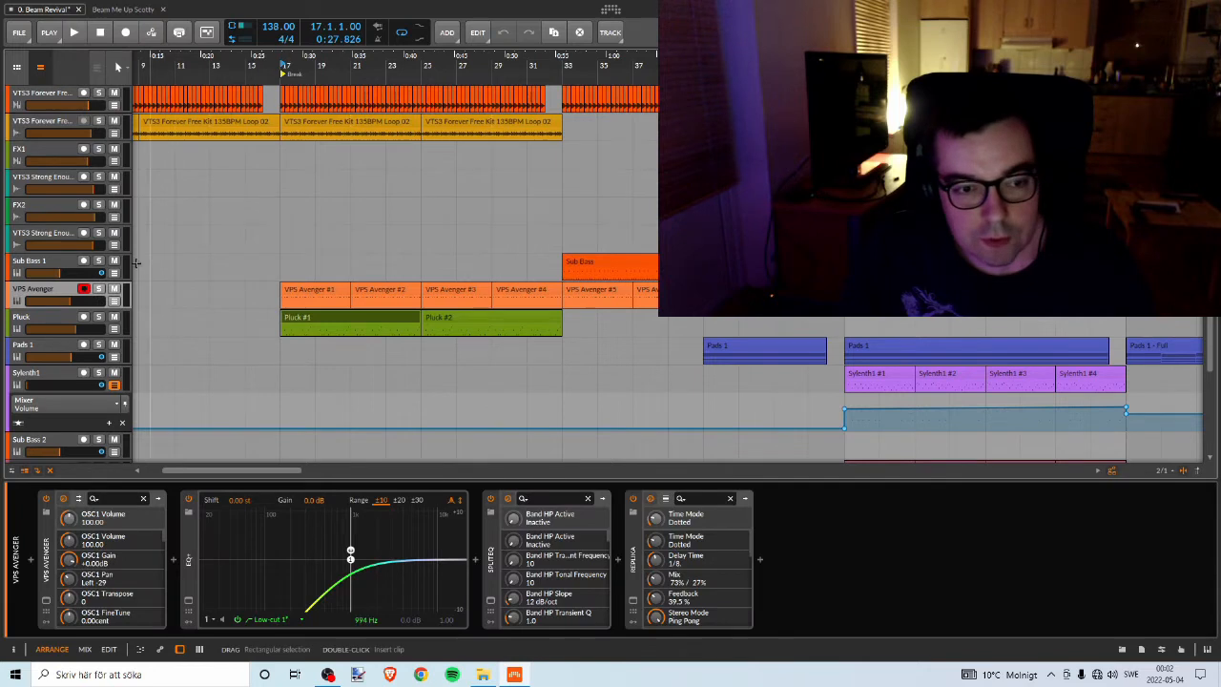
{"action": "left_click", "coordinate": [113, 318]}
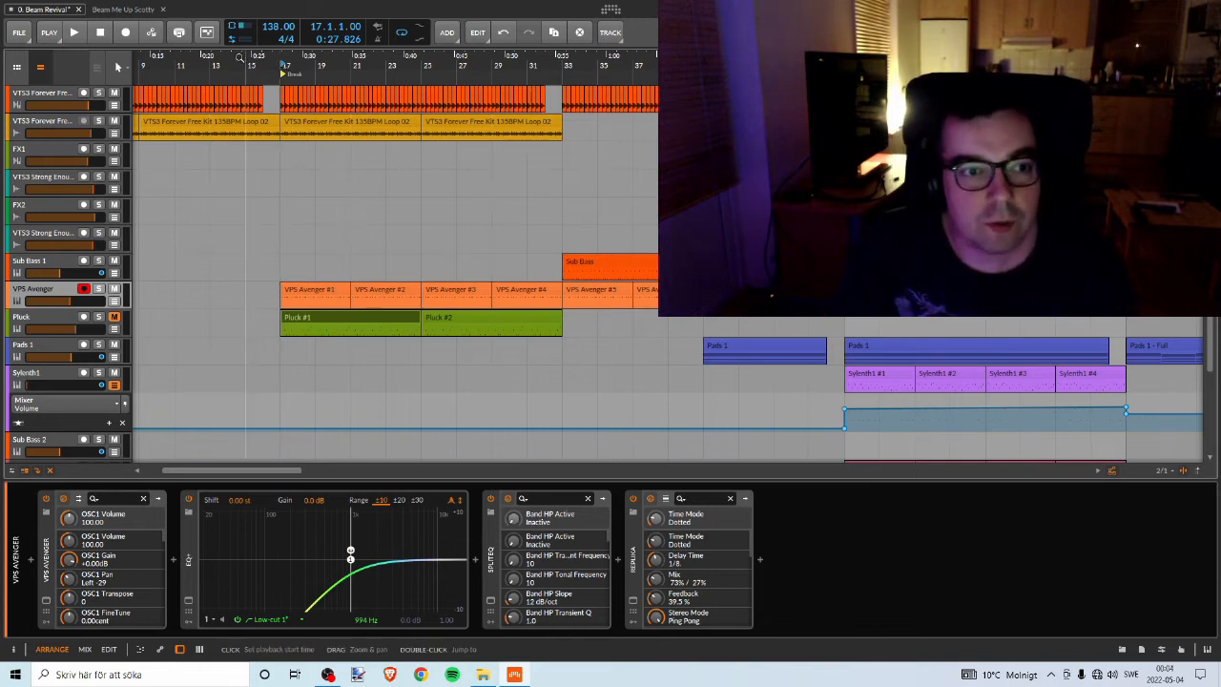
Mute the VPS Avenger track and play the drums alone from the Break marker at bar 17.
{"action": "left_click_drag", "start_coordinate": [246, 56], "coordinate": [255, 57]}
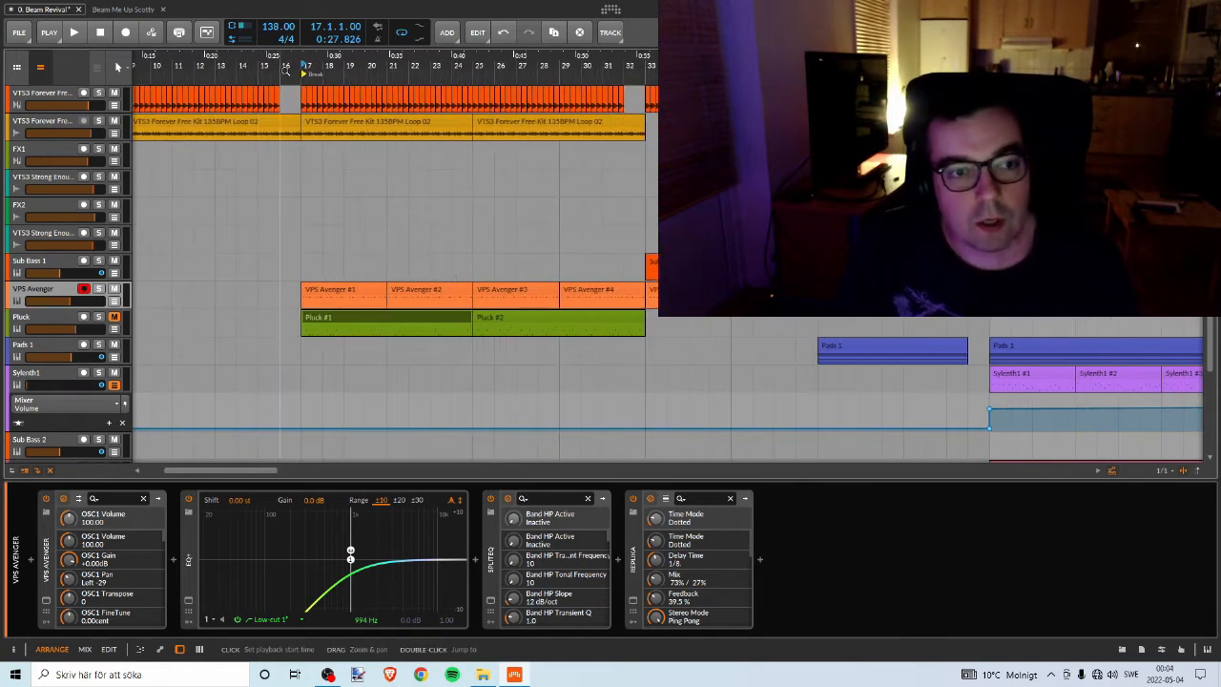
{"action": "left_click", "coordinate": [114, 289]}
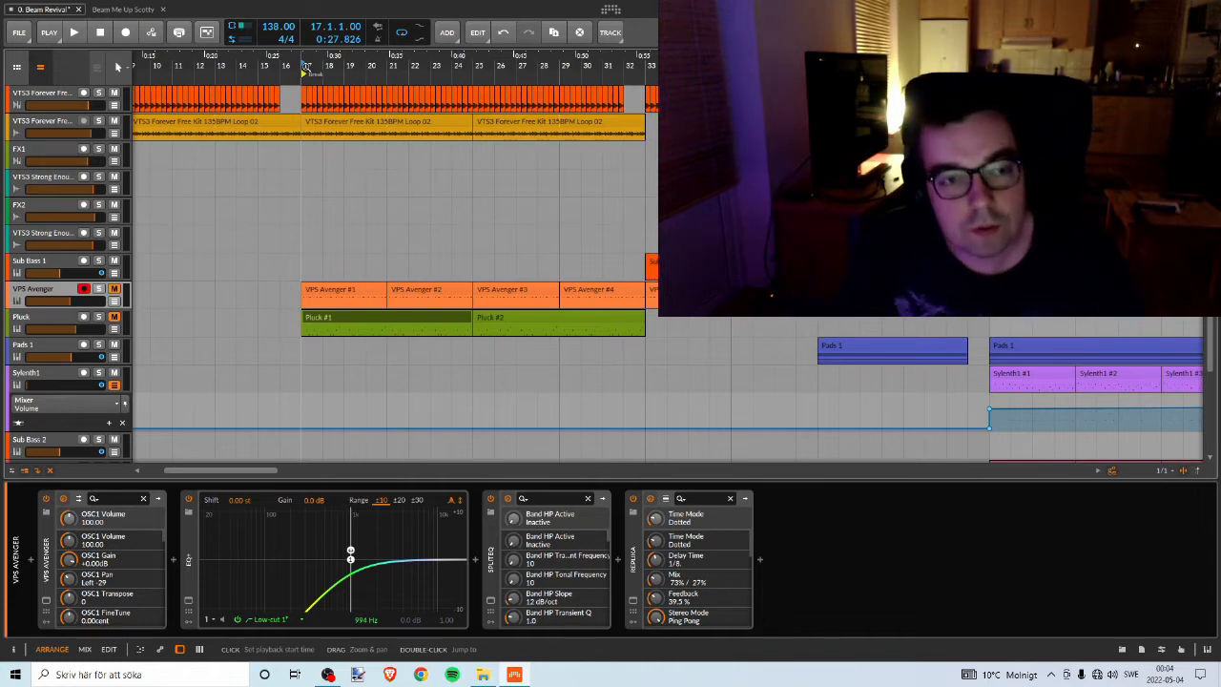
{"action": "key", "text": "space"}
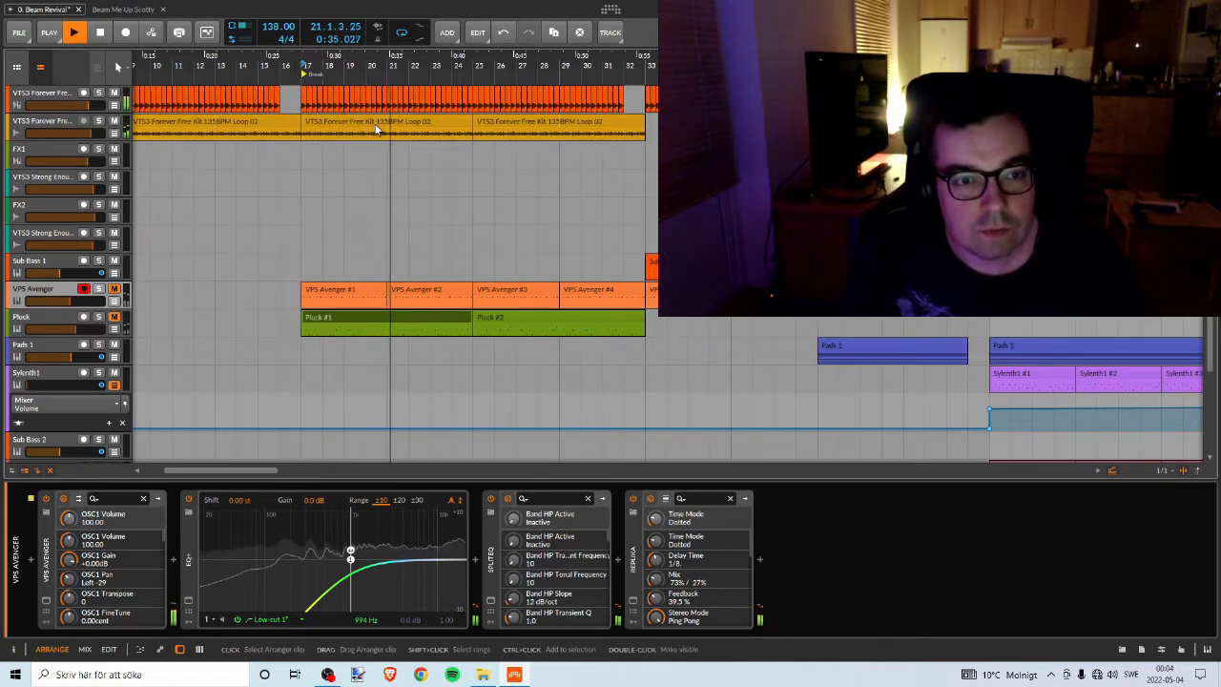
{"action": "key", "text": "space"}
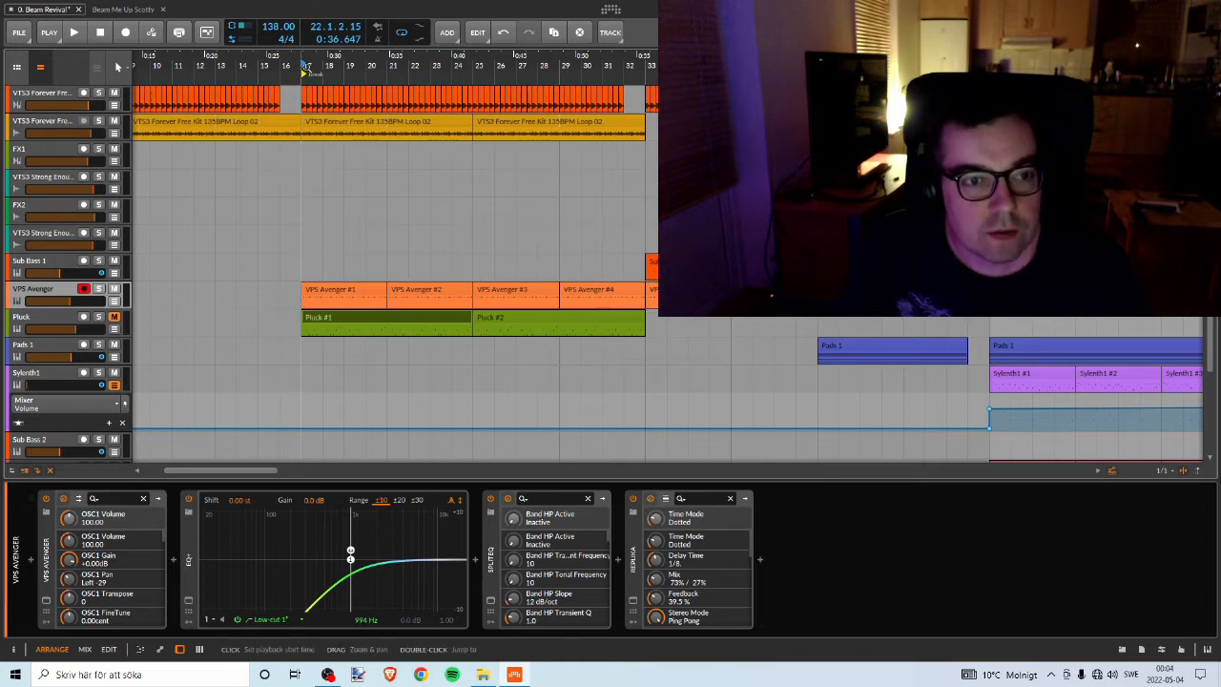
Audition the VPS Avenger track in solo, and play it together with the drums from bar 17.
{"action": "left_click", "coordinate": [100, 290]}
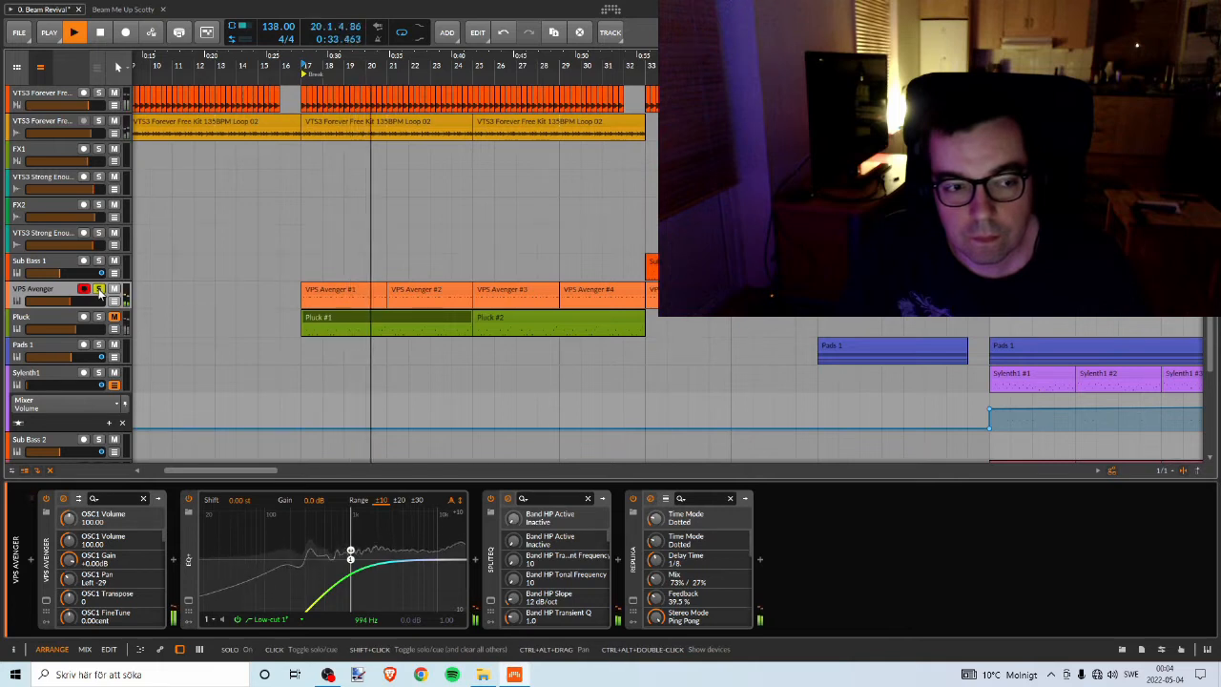
{"action": "key", "text": "space"}
{"action": "left_click", "coordinate": [100, 291]}
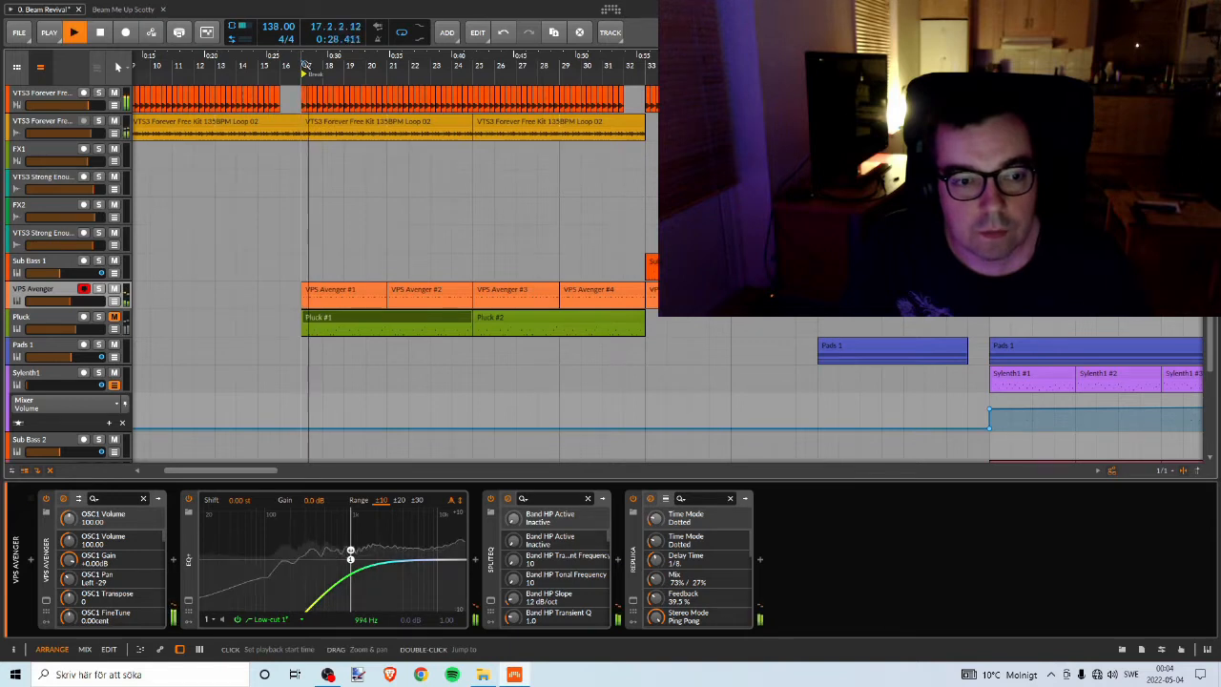
{"action": "key", "text": "space"}
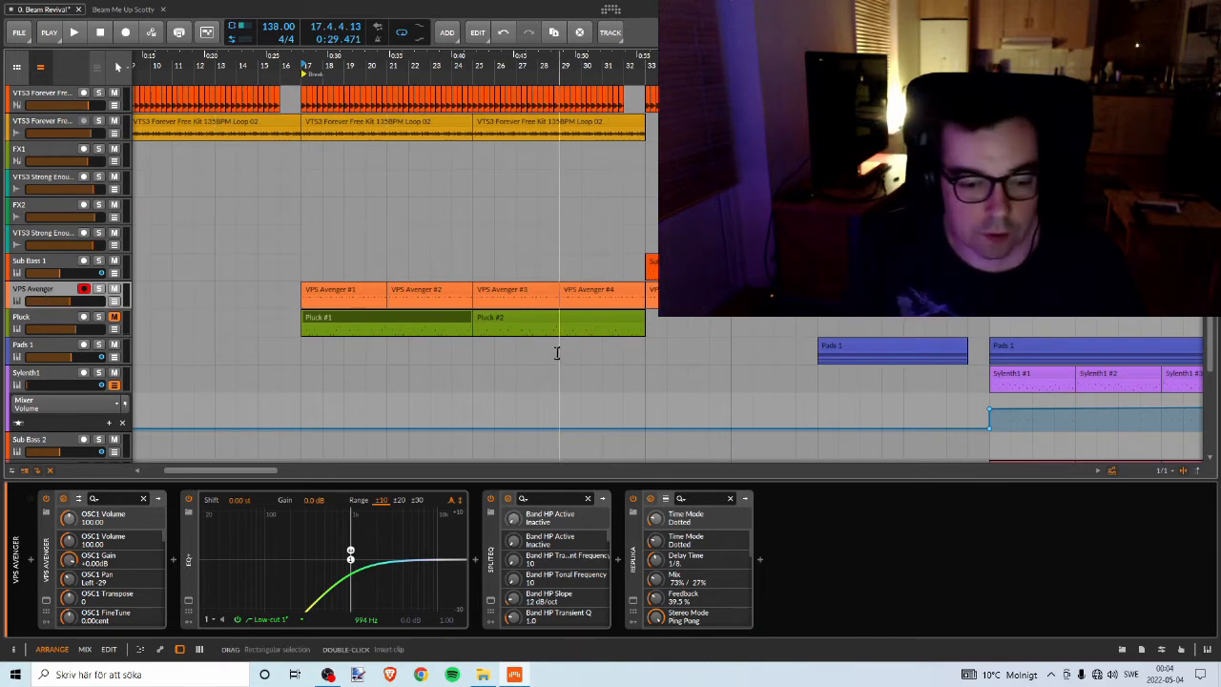
Open the instrument list text file from the desktop and return to Bitwig Studio.
{"action": "left_click", "coordinate": [1166, 9]}
{"action": "double_click", "coordinate": [845, 149]}
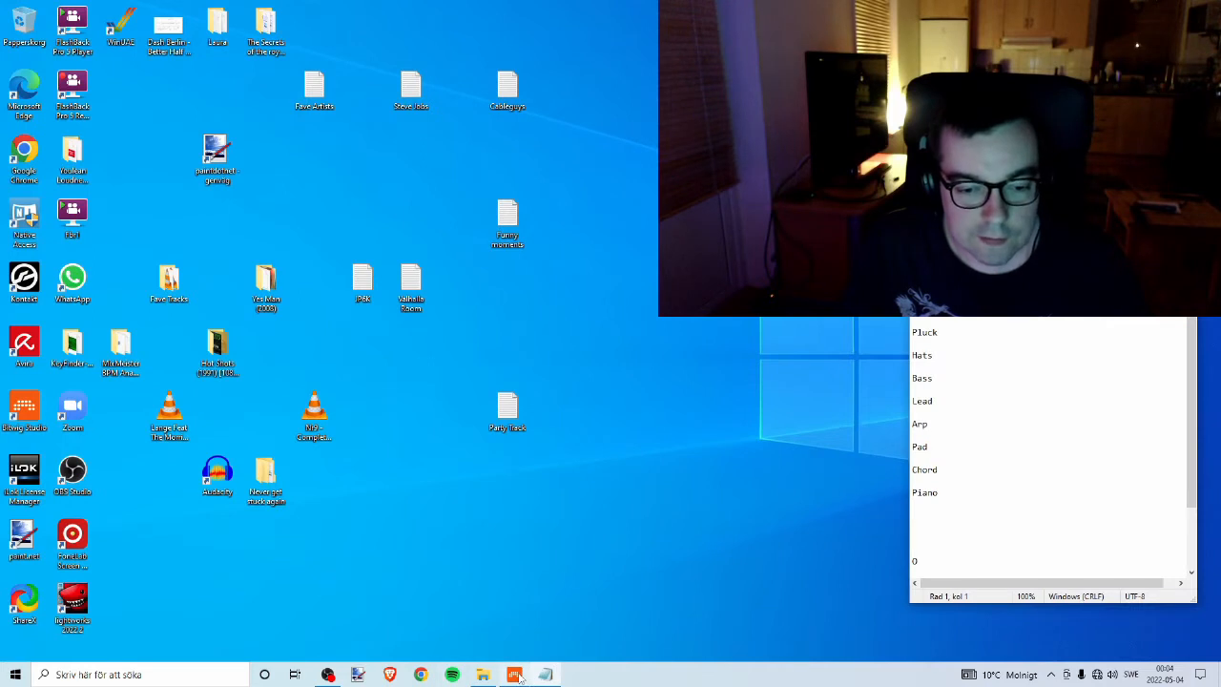
{"action": "left_click", "coordinate": [514, 675]}
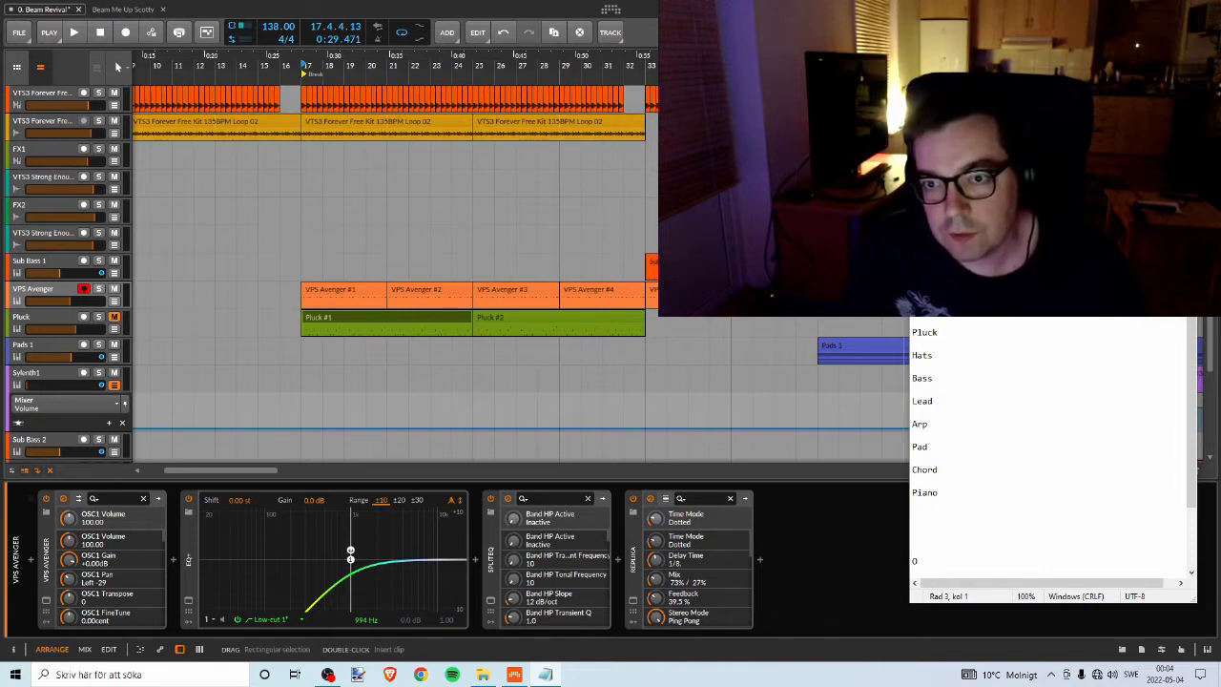
Rename the VPS Avenger track to Drive.
{"action": "left_click", "coordinate": [35, 290]}
{"action": "right_click", "coordinate": [34, 288]}
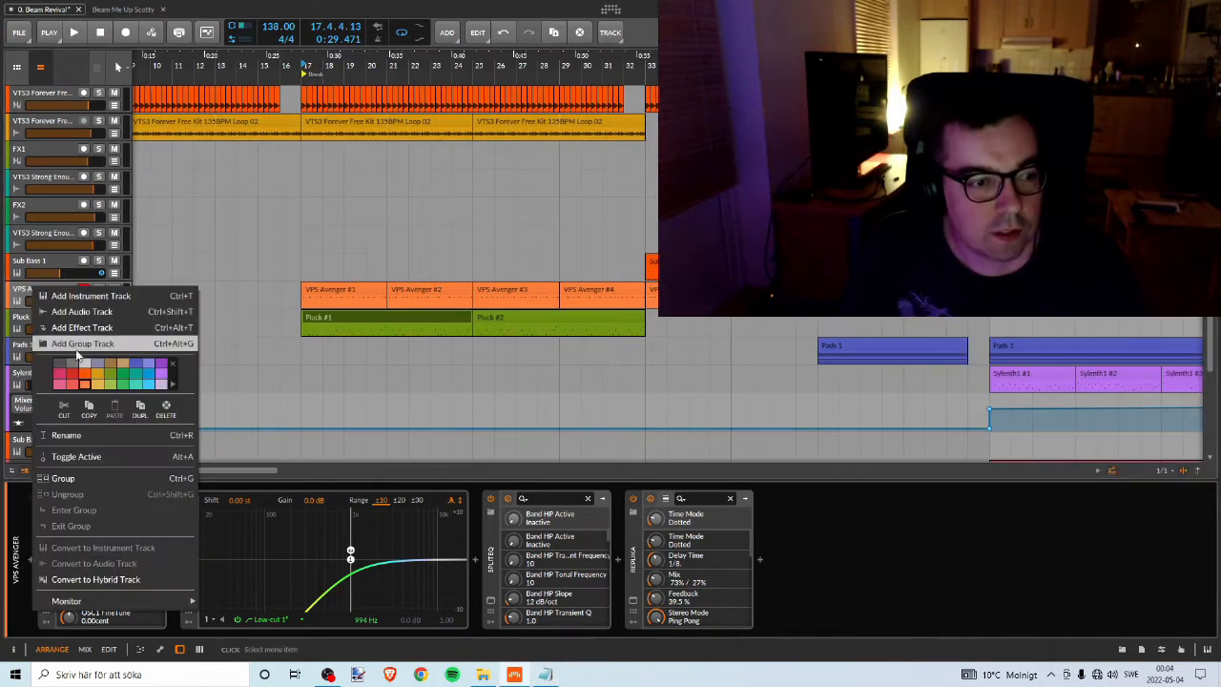
{"action": "left_click", "coordinate": [80, 434]}
{"action": "type", "text": "Drive"}
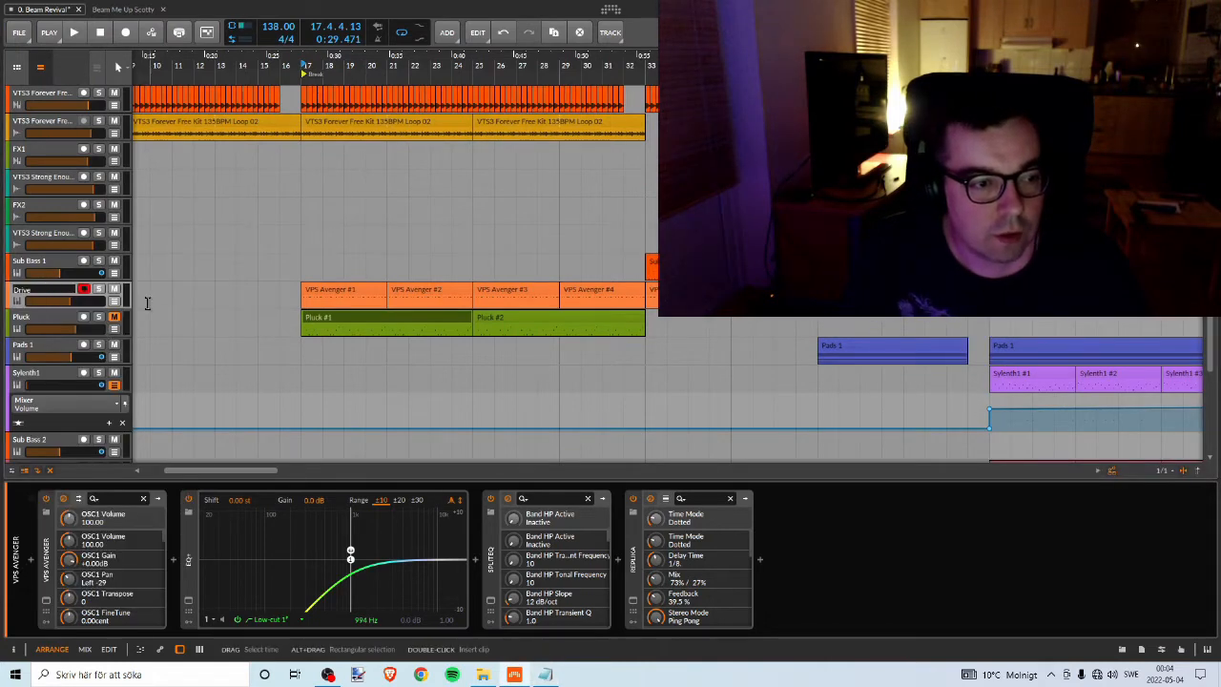
{"action": "key", "text": "Return"}
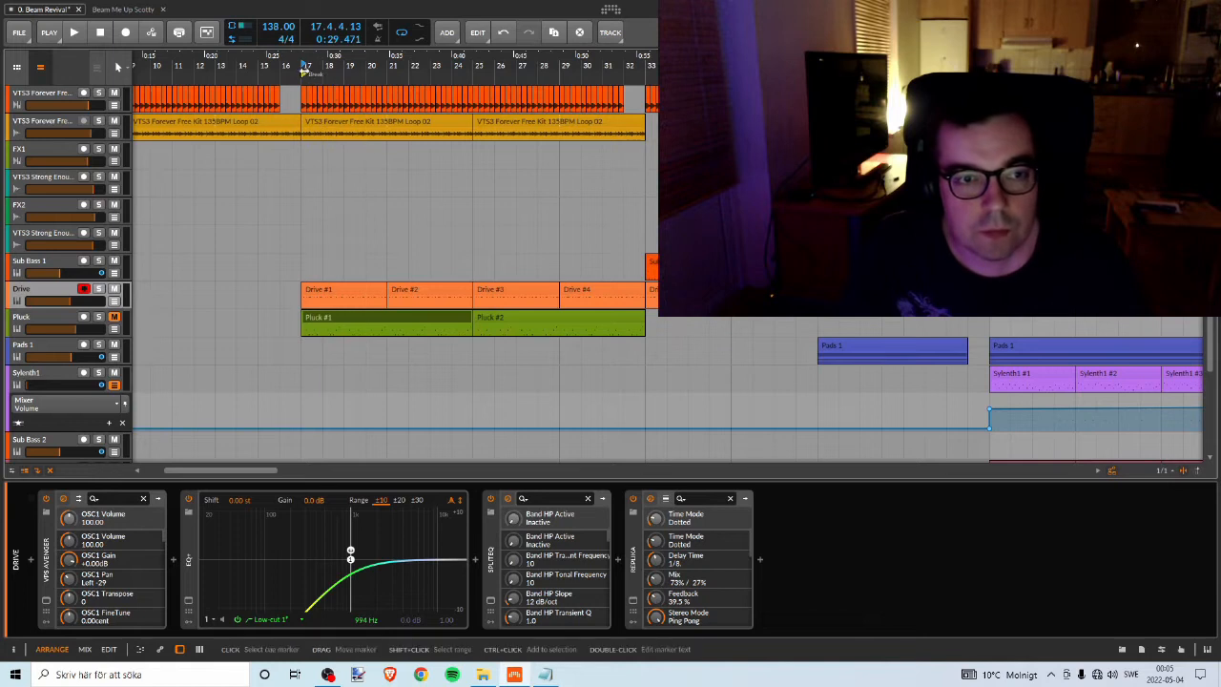
Play the Break section from bar 17 with the Drive track, unmute the Pluck track, and play the section again.
{"action": "key", "text": "space"}
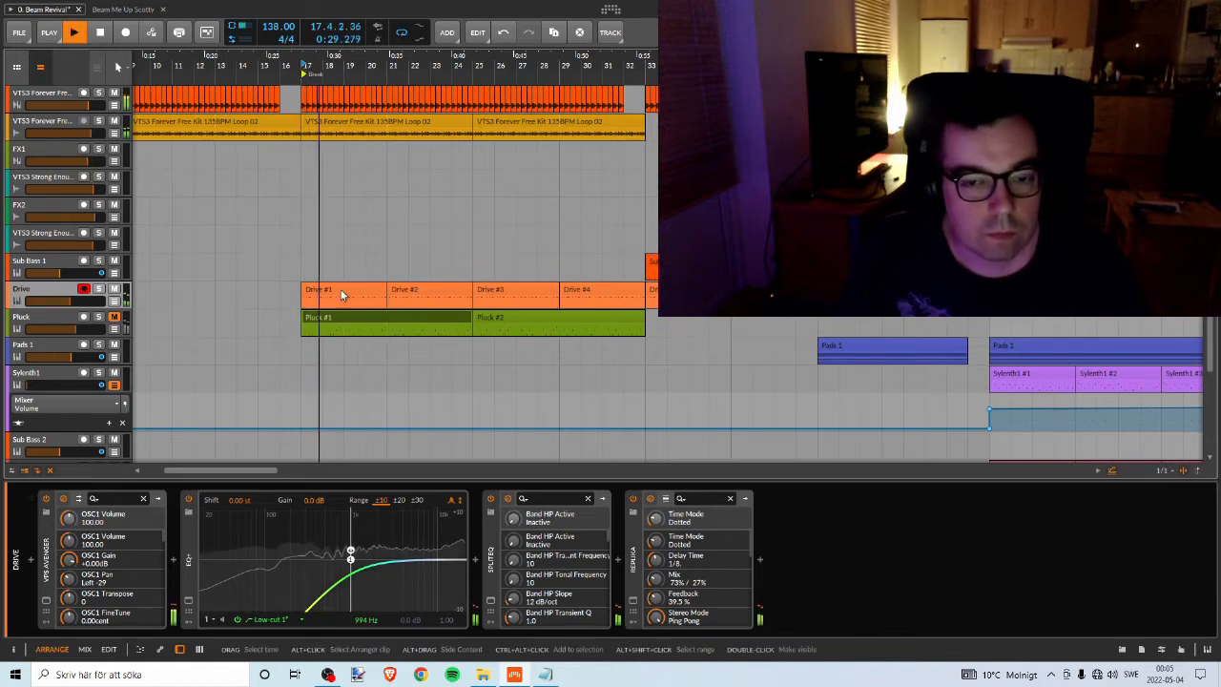
{"action": "key", "text": "space"}
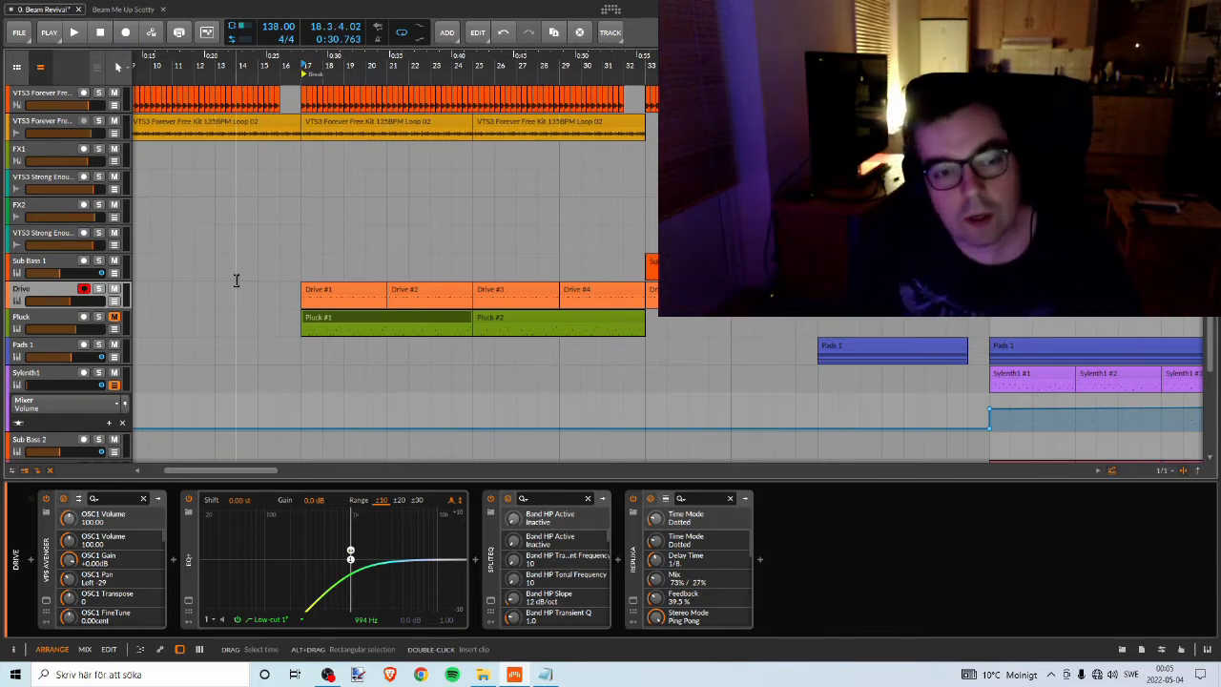
{"action": "left_click", "coordinate": [98, 317]}
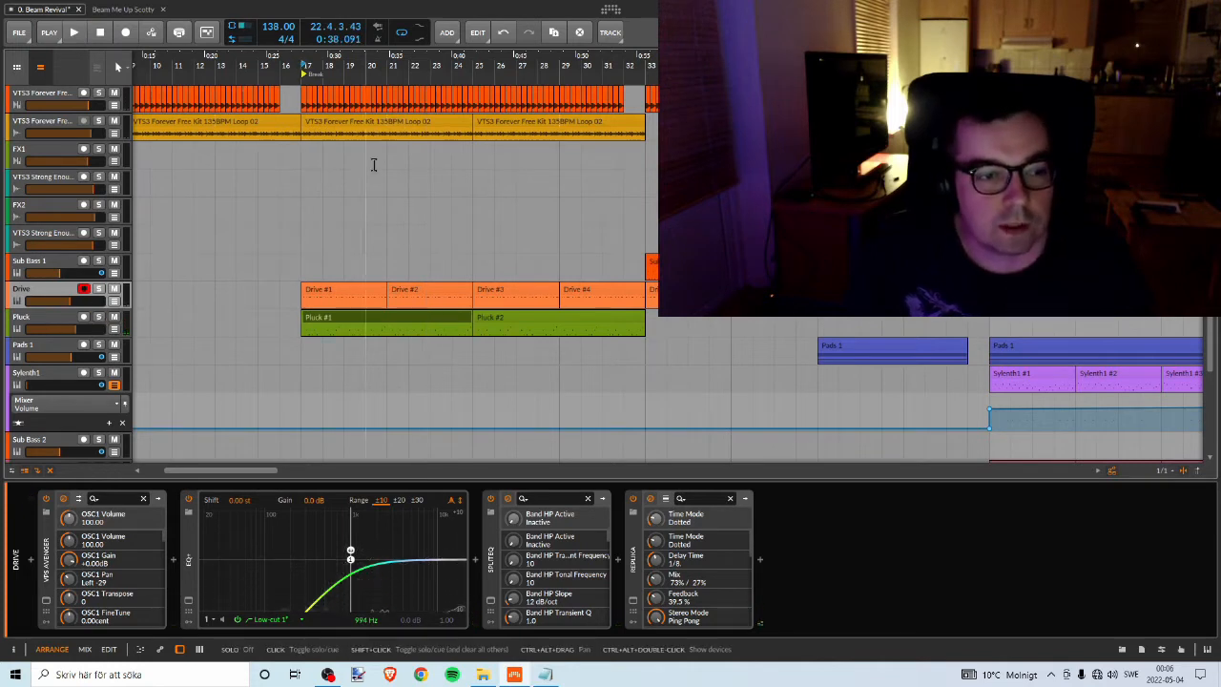
{"action": "key", "text": "space"}
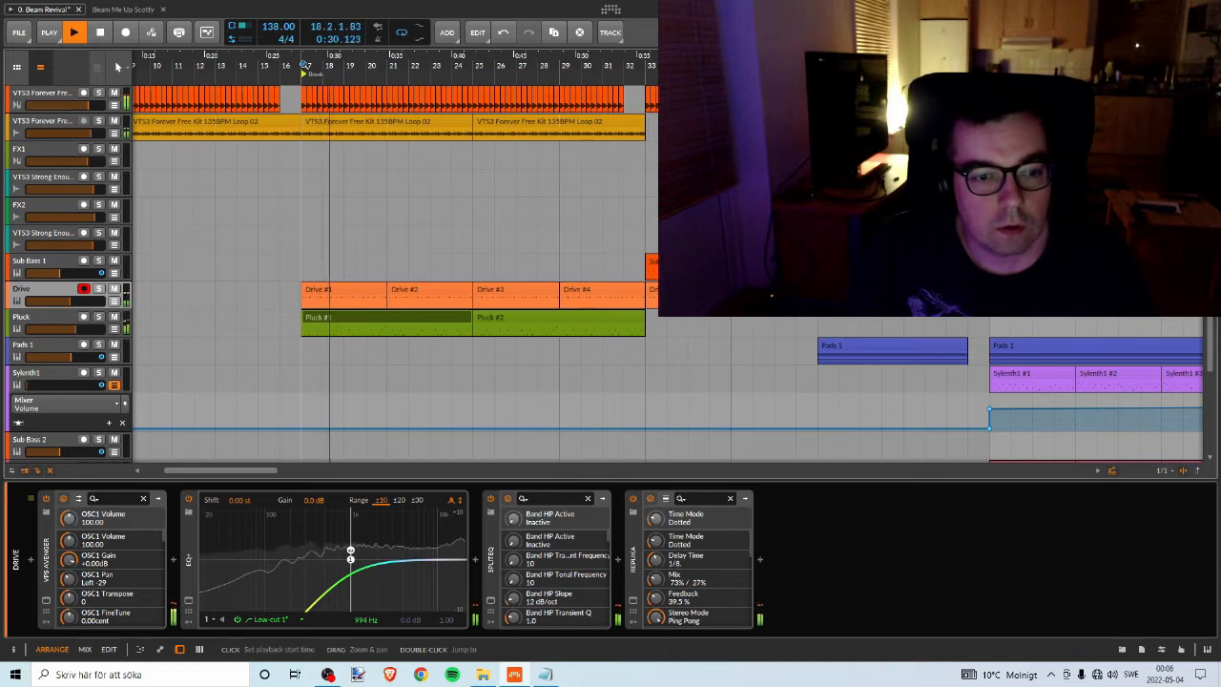
{"action": "key", "text": "space"}
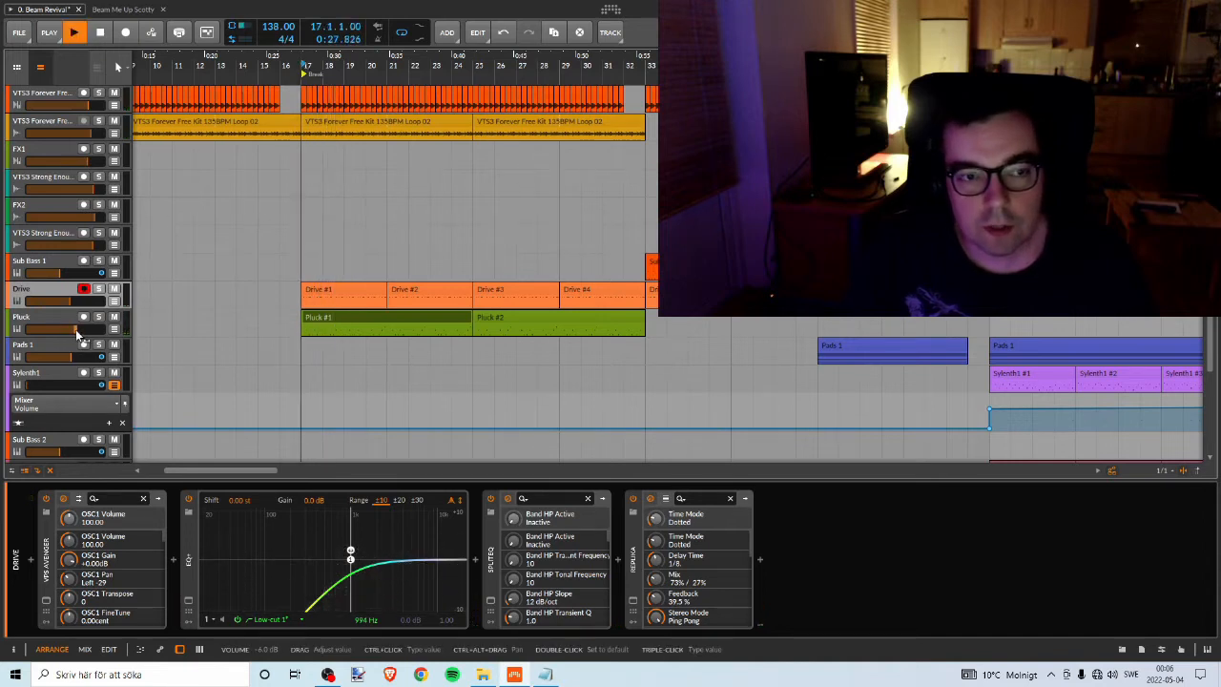
Lower the Pluck track's volume to -10.0 dB and audition the section from bar 25.
{"action": "left_click_drag", "start_coordinate": [76, 329], "coordinate": [68, 328]}
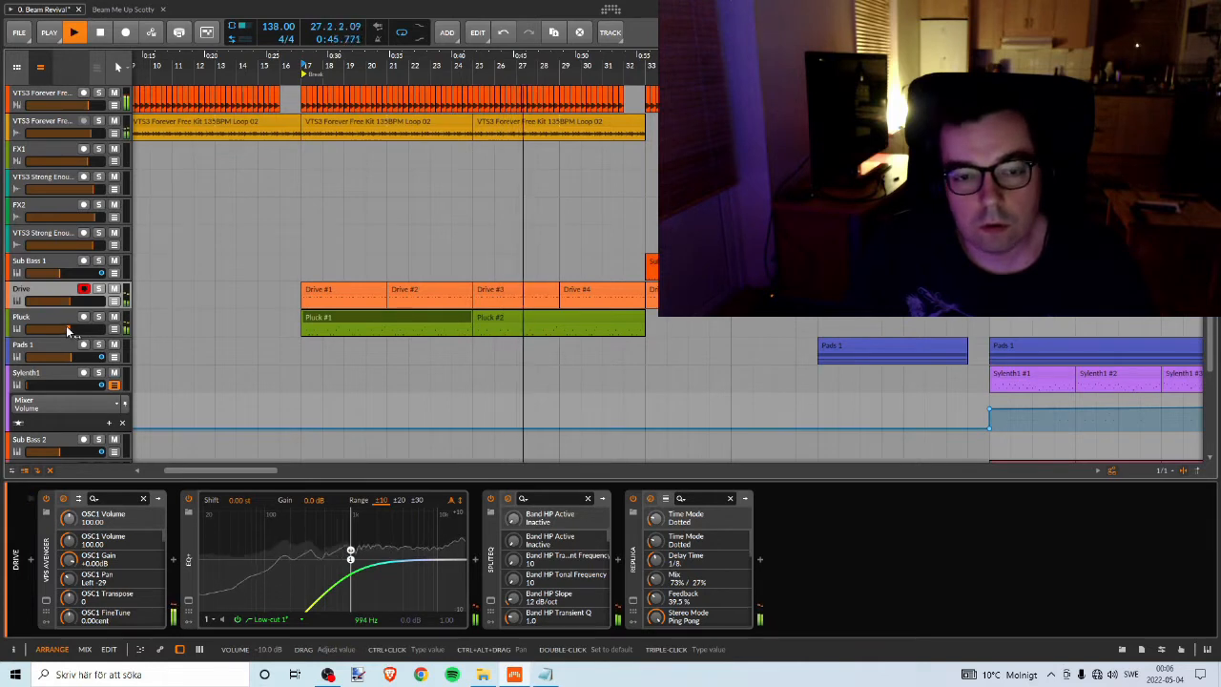
{"action": "key", "text": "space"}
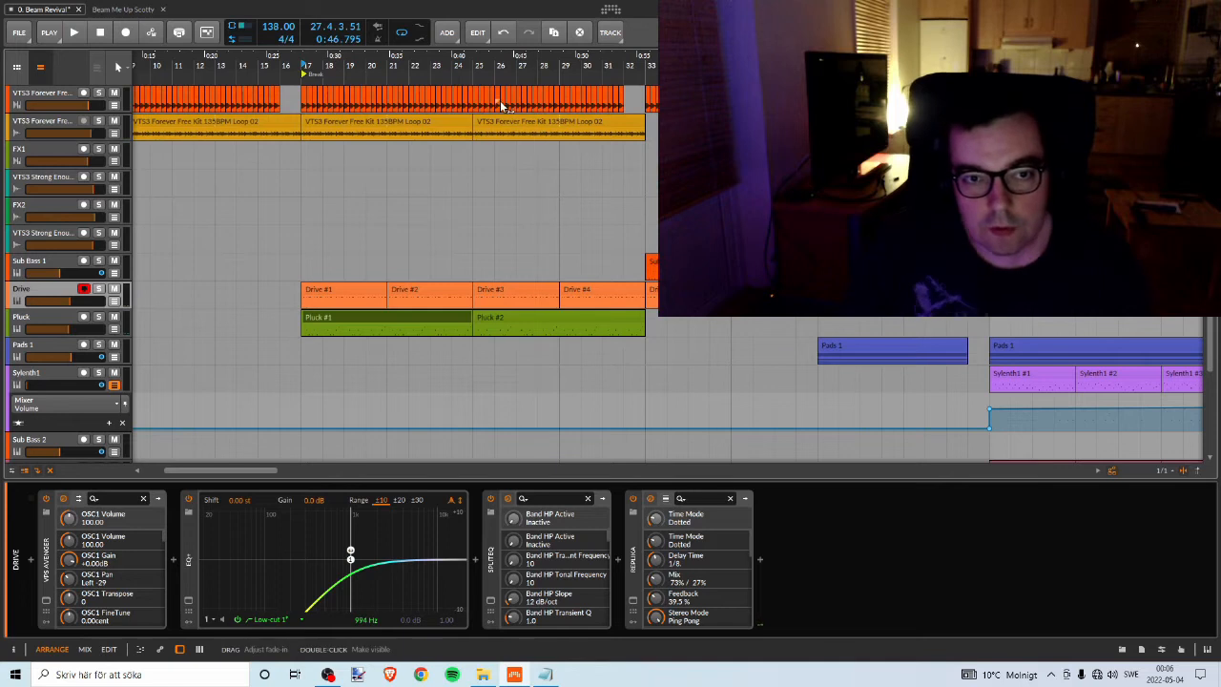
{"action": "double_click", "coordinate": [477, 65]}
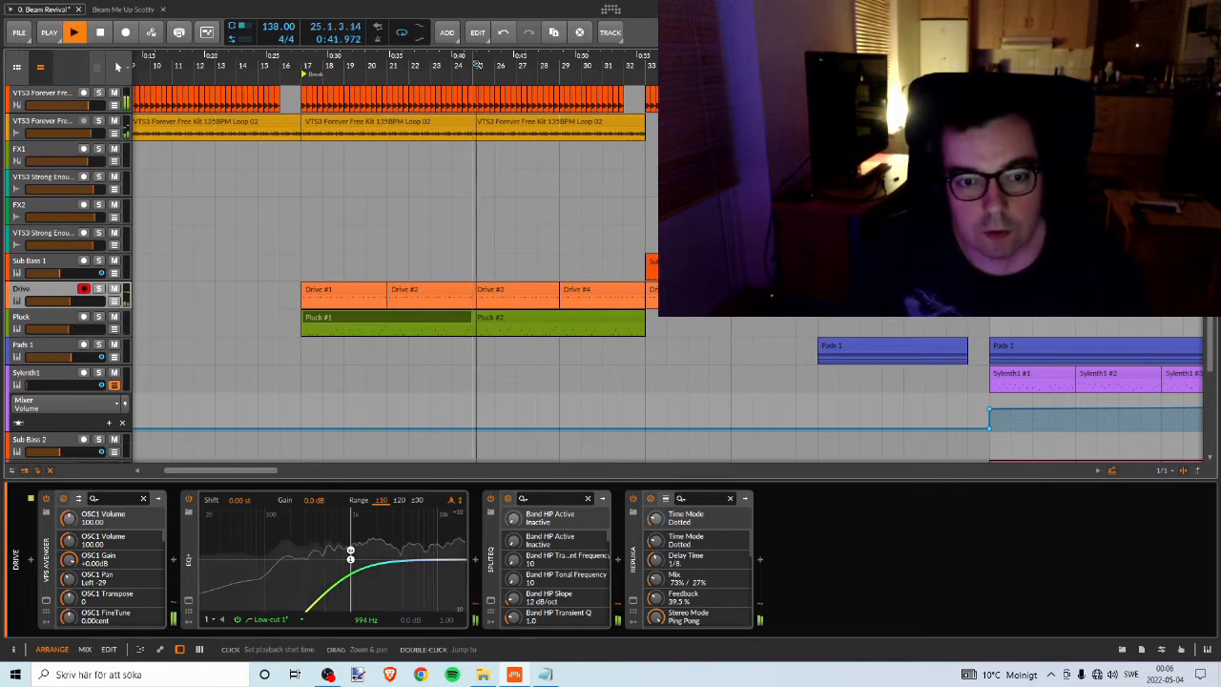
{"action": "key", "text": "space"}
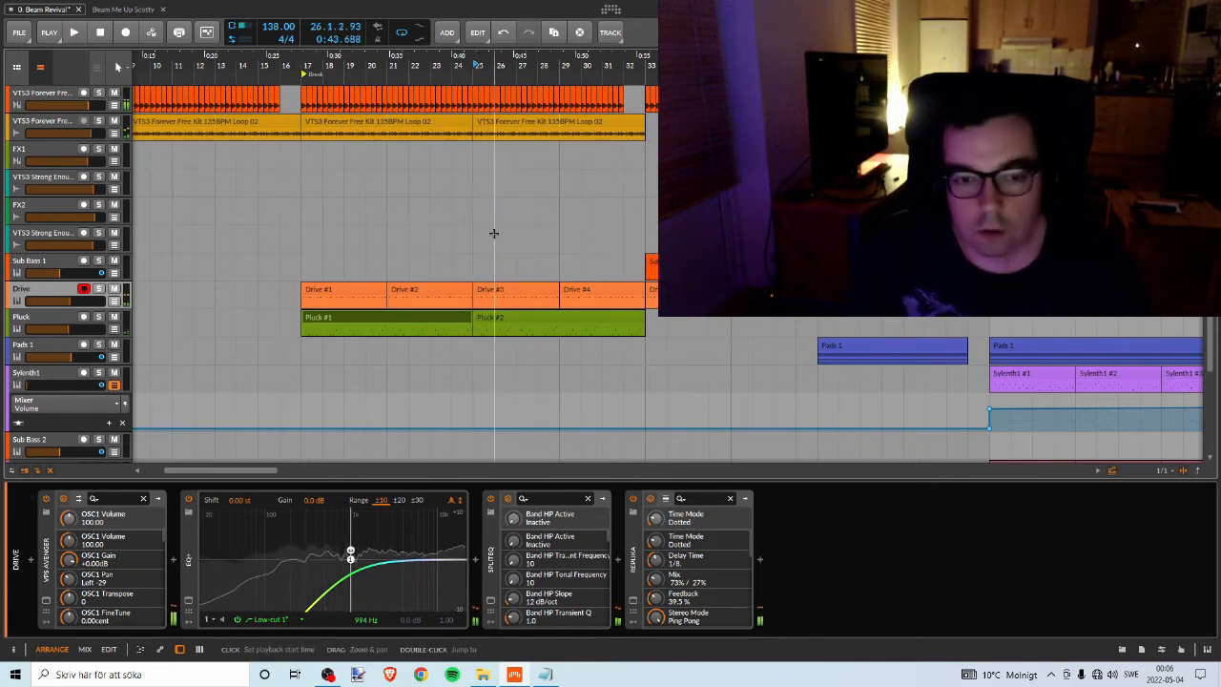
Audition the Sub Bass 1 track in solo from bar 33 and open its clip's opening notes for detailed viewing.
{"action": "left_click_drag", "start_coordinate": [646, 65], "coordinate": [371, 69]}
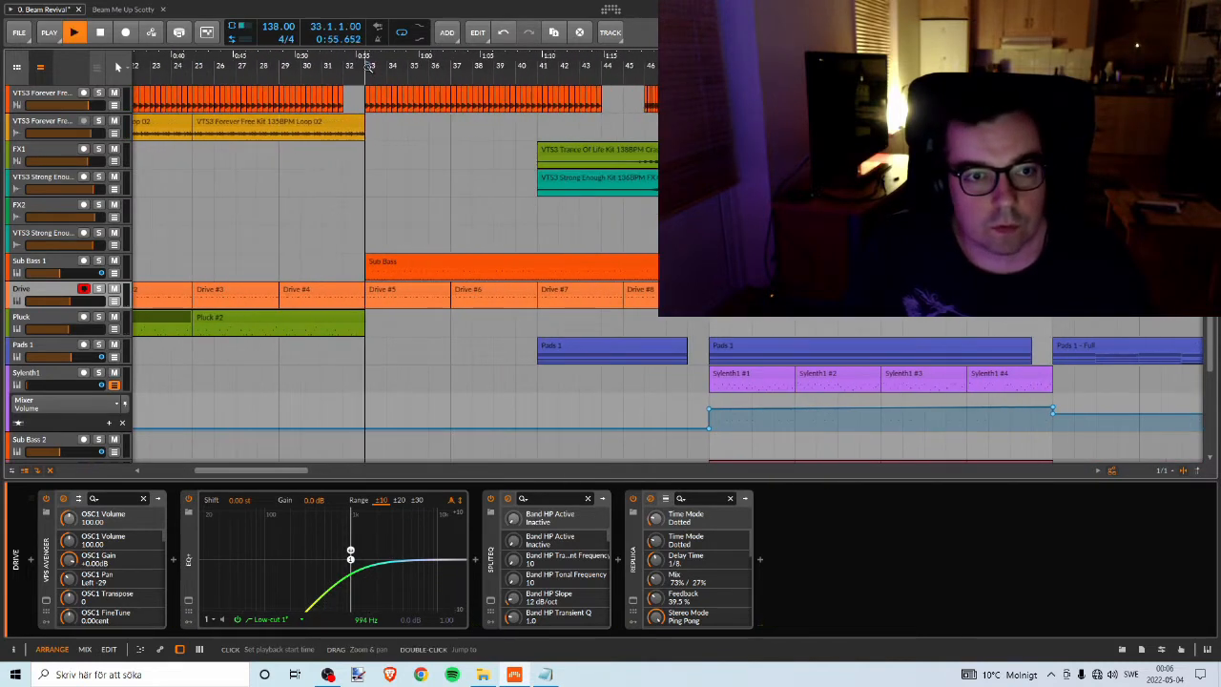
{"action": "left_click", "coordinate": [391, 265]}
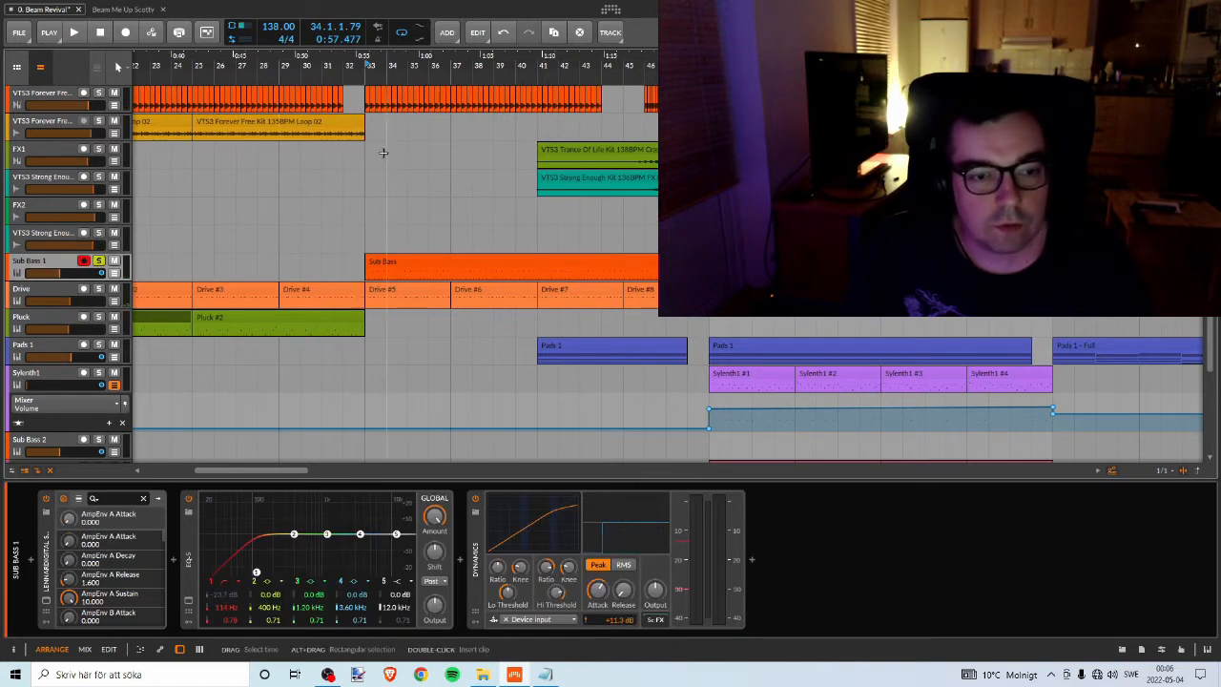
{"action": "key", "text": "space"}
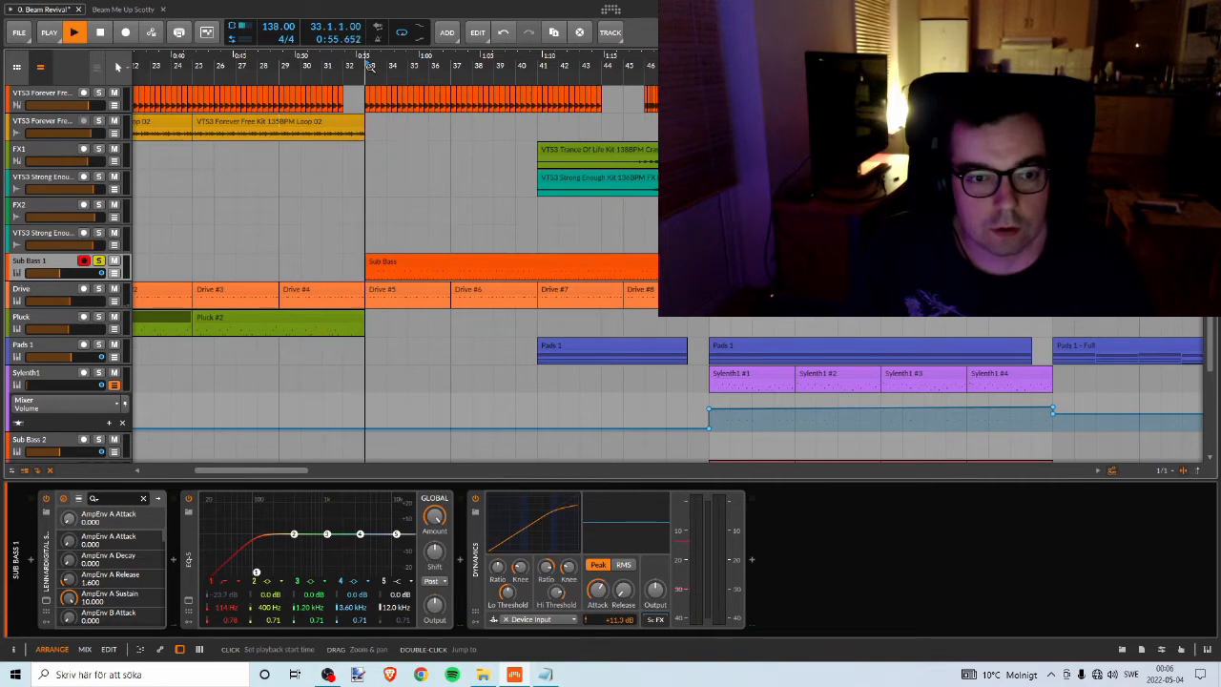
{"action": "double_click", "coordinate": [474, 269]}
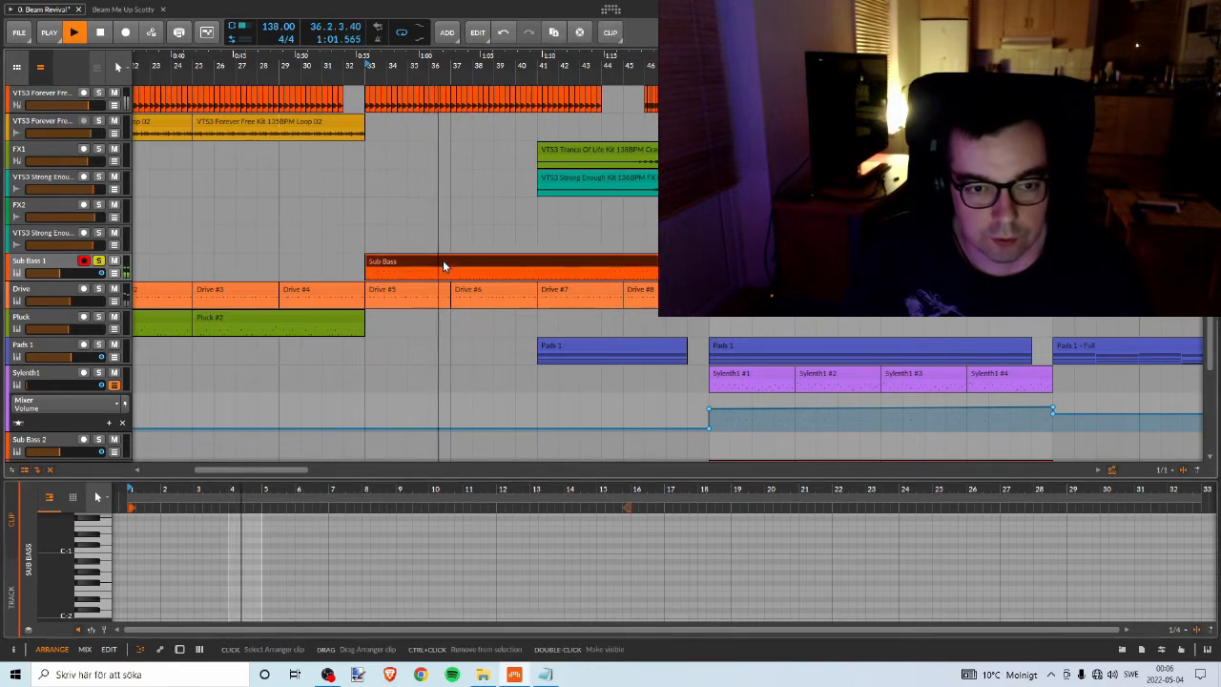
{"action": "key", "text": "space"}
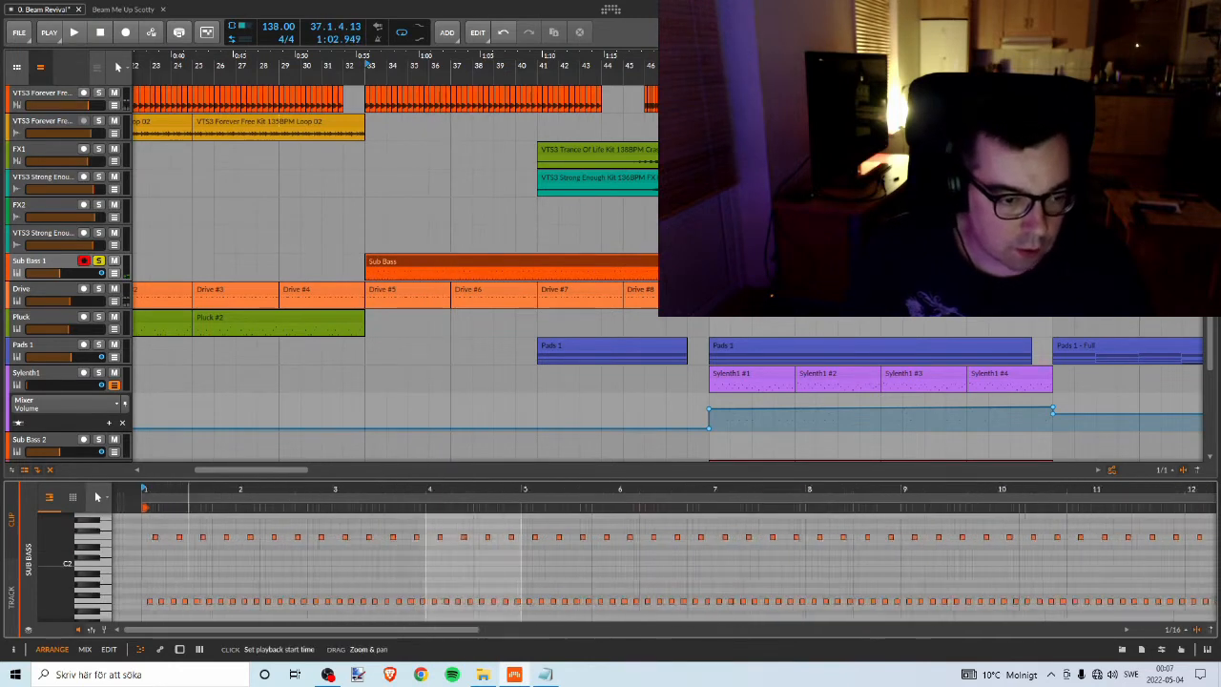
{"action": "left_click_drag", "start_coordinate": [188, 489], "coordinate": [342, 582]}
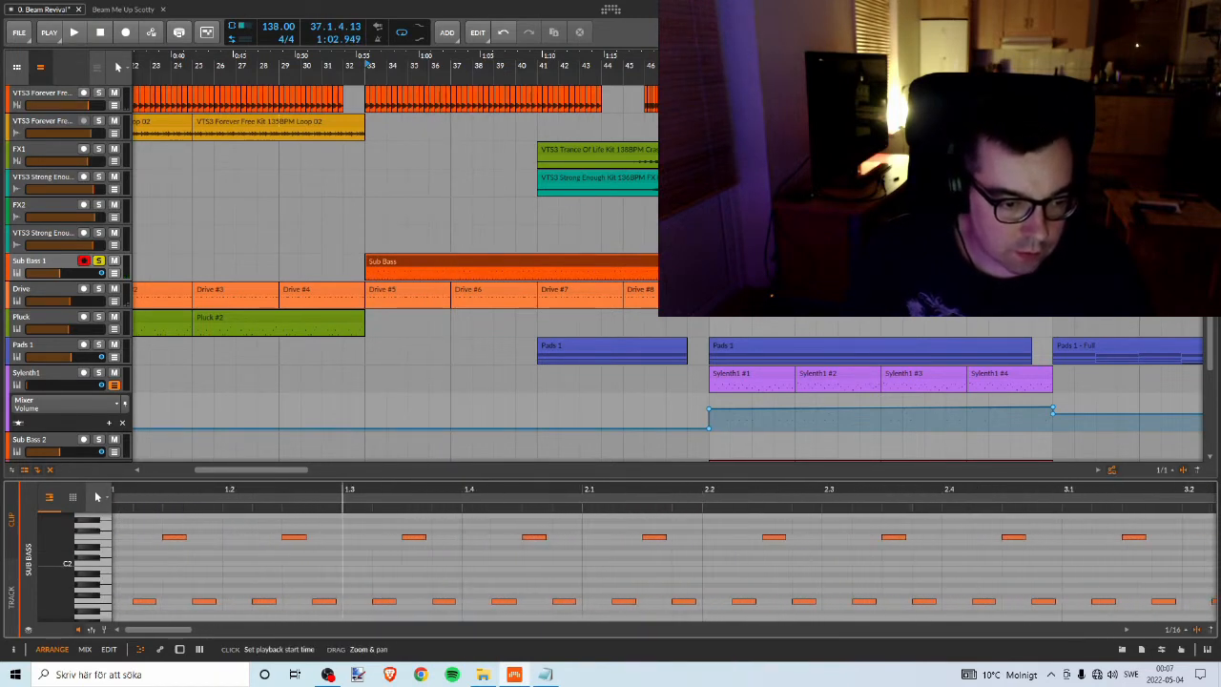
Audition the low and high notes of the Sub Bass clip one by one, from its start to beat 2.1.
{"action": "left_click", "coordinate": [149, 602]}
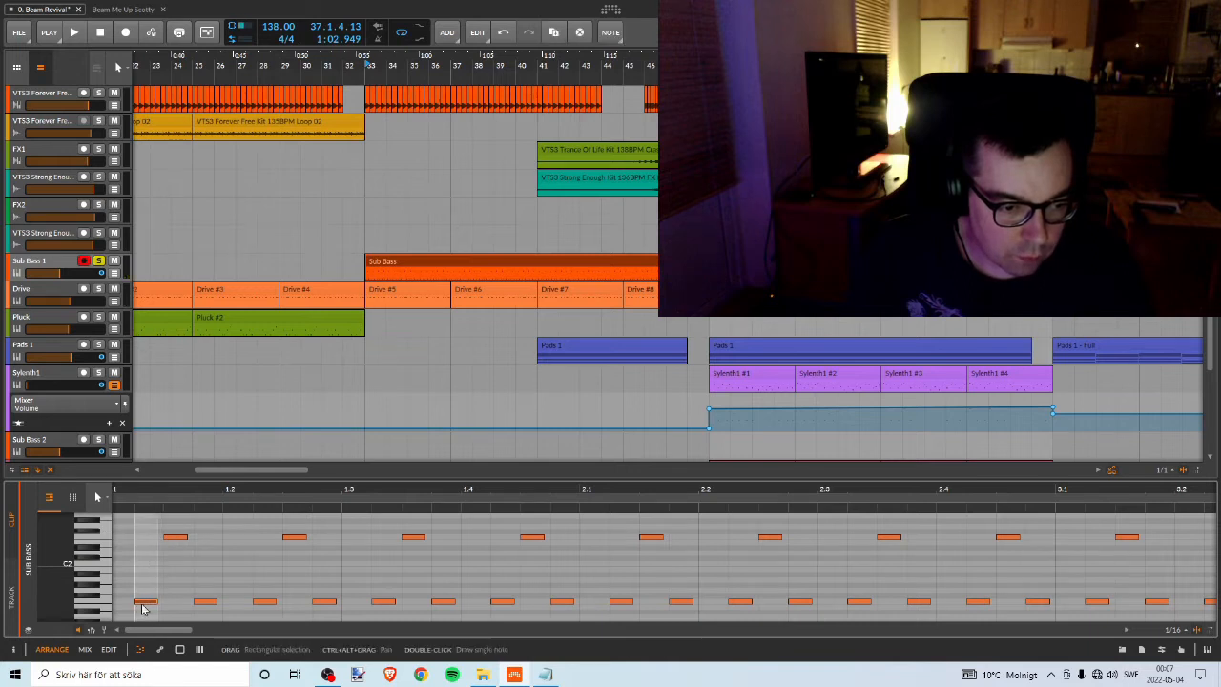
{"action": "left_click", "coordinate": [176, 537]}
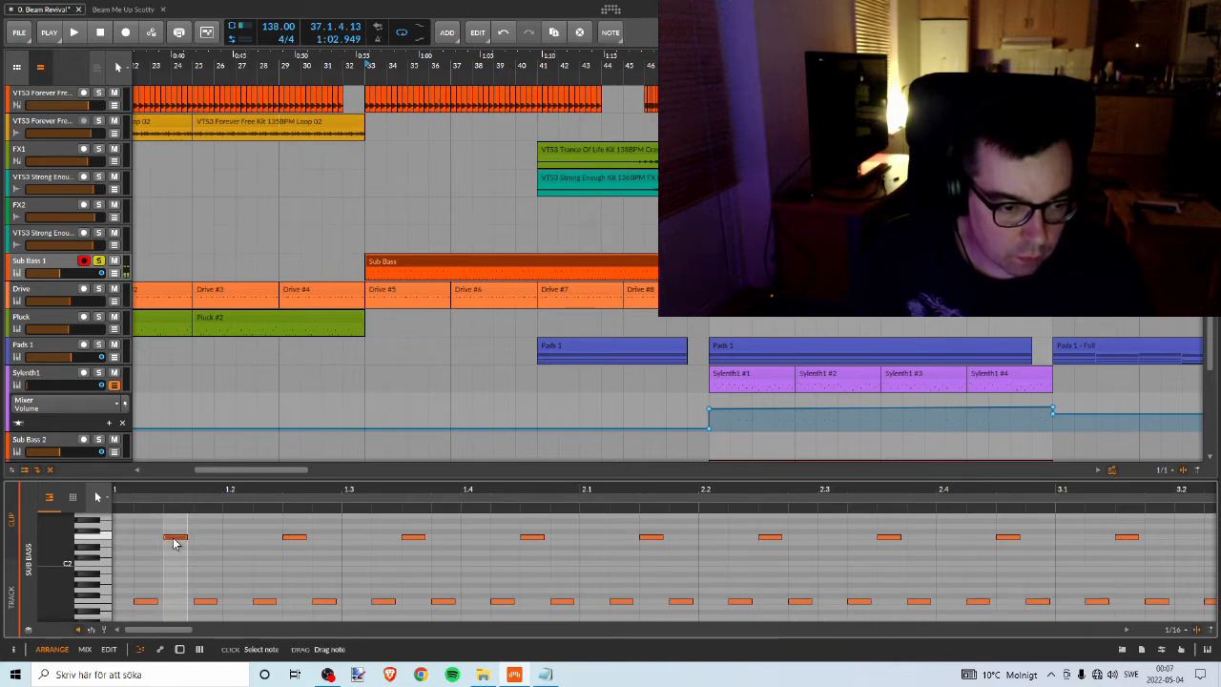
{"action": "left_click", "coordinate": [202, 603]}
{"action": "left_click", "coordinate": [264, 606]}
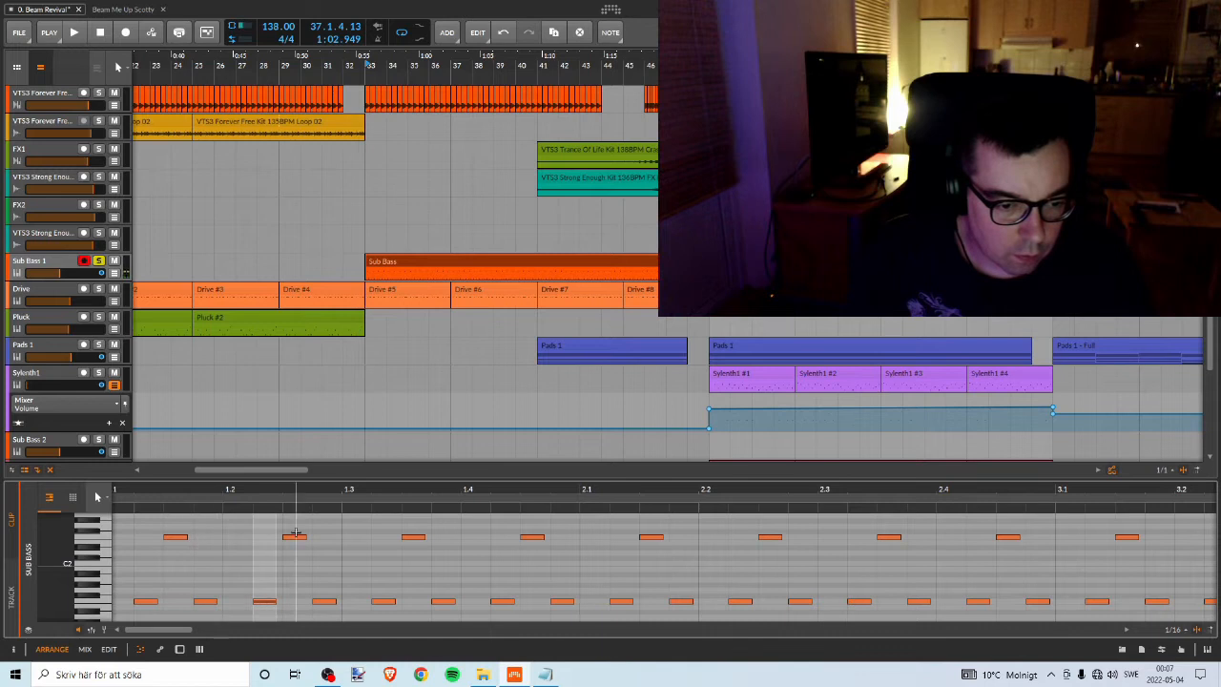
{"action": "left_click", "coordinate": [296, 540]}
{"action": "left_click", "coordinate": [324, 603]}
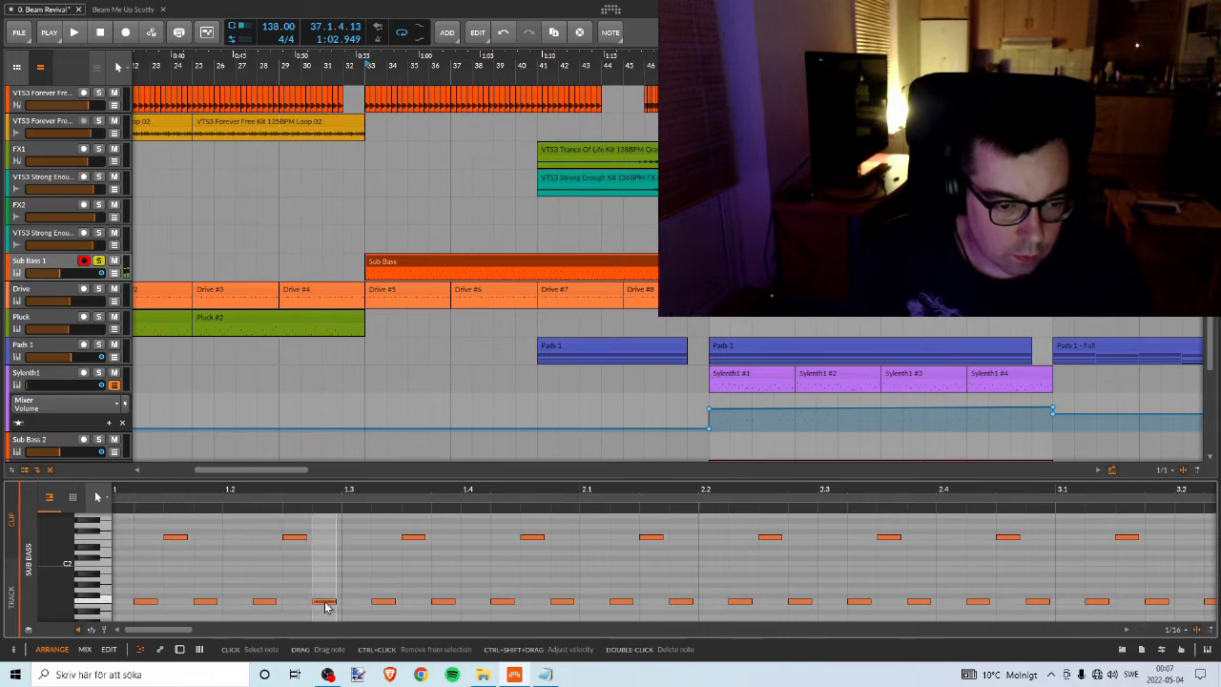
{"action": "left_click", "coordinate": [383, 603]}
{"action": "left_click", "coordinate": [414, 540]}
{"action": "left_click", "coordinate": [441, 603]}
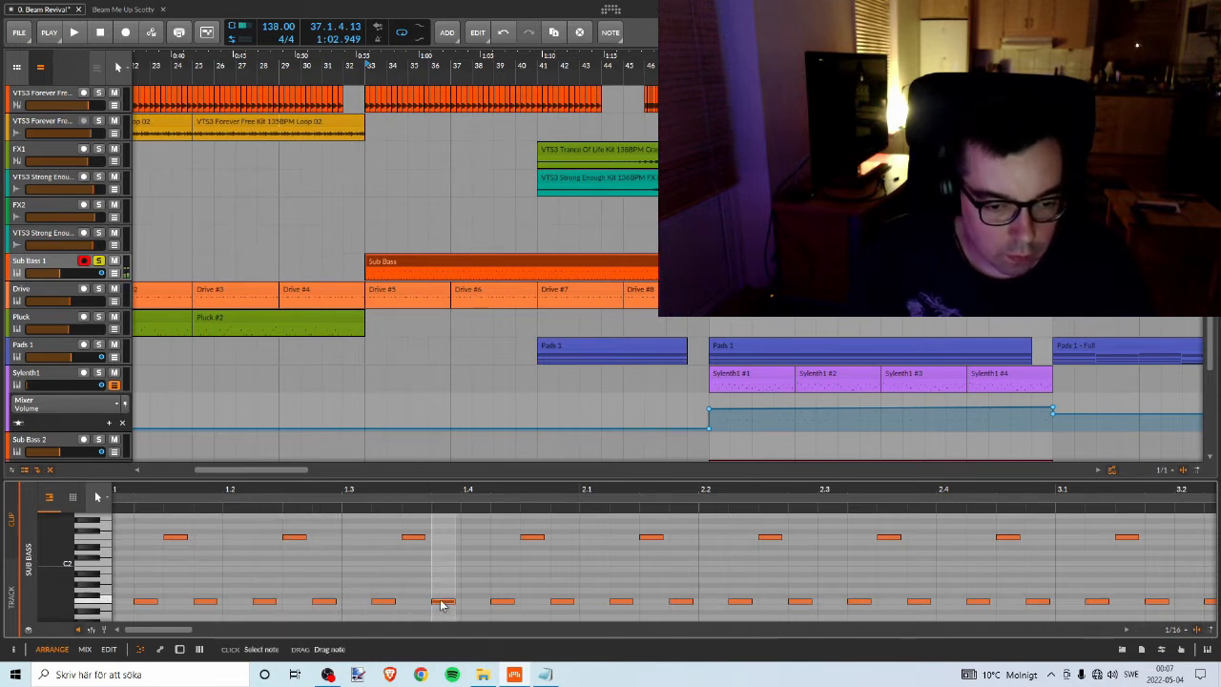
{"action": "left_click", "coordinate": [502, 603]}
{"action": "left_click", "coordinate": [532, 539]}
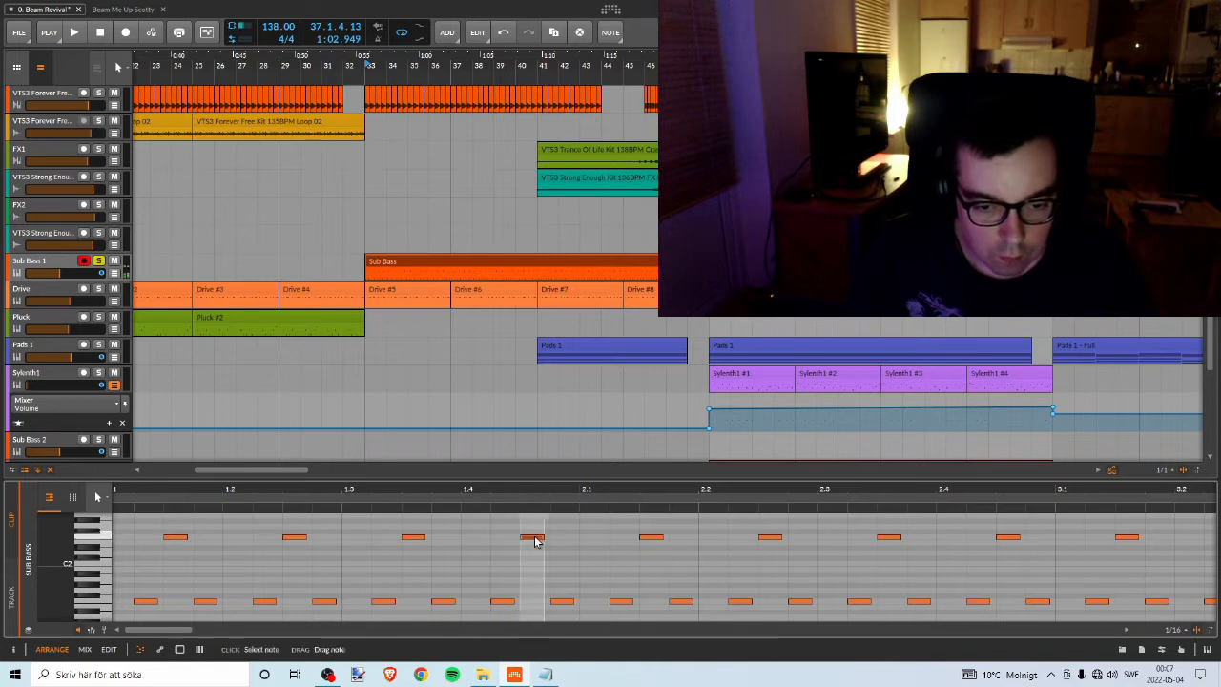
{"action": "left_click", "coordinate": [562, 603]}
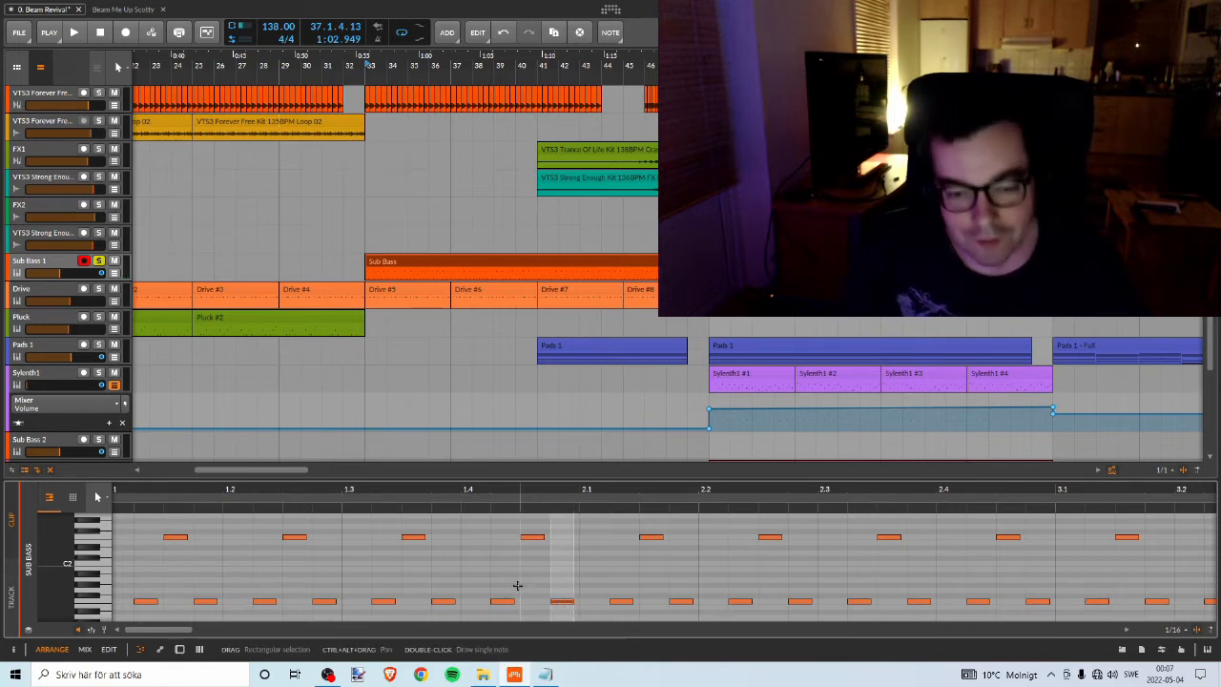
{"action": "left_click", "coordinate": [242, 552]}
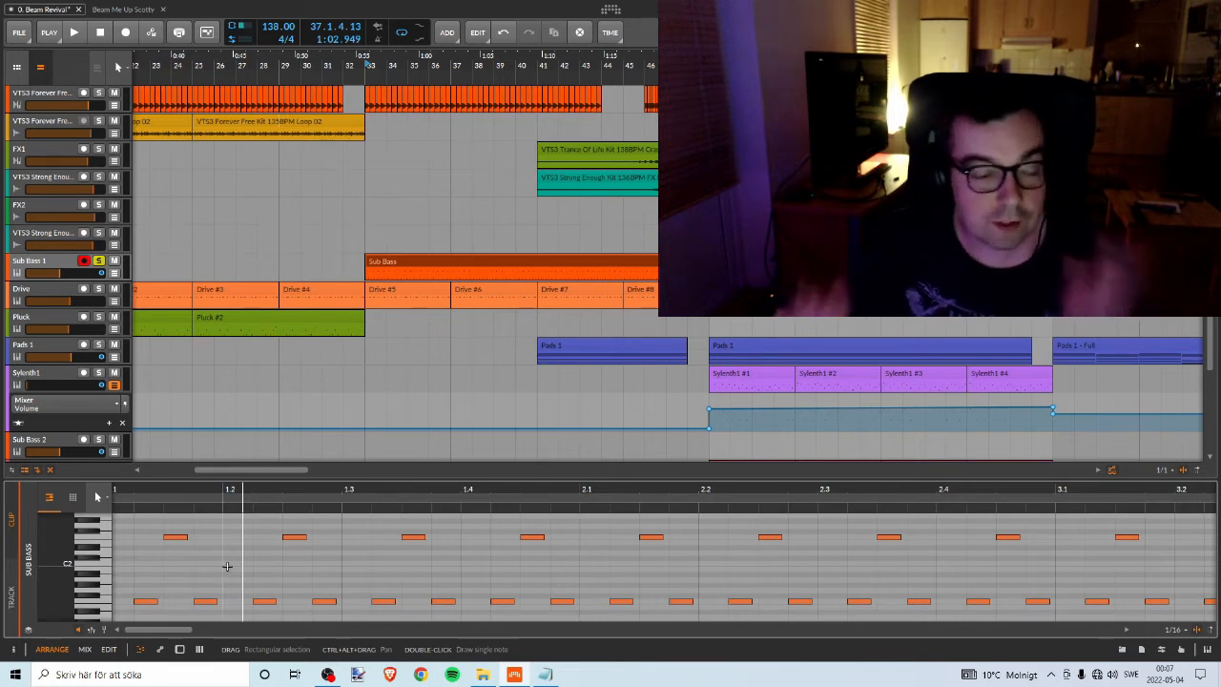
Audition the clip's first low and first high note again, undoing the accidental deletion of the low one.
{"action": "left_click", "coordinate": [141, 603]}
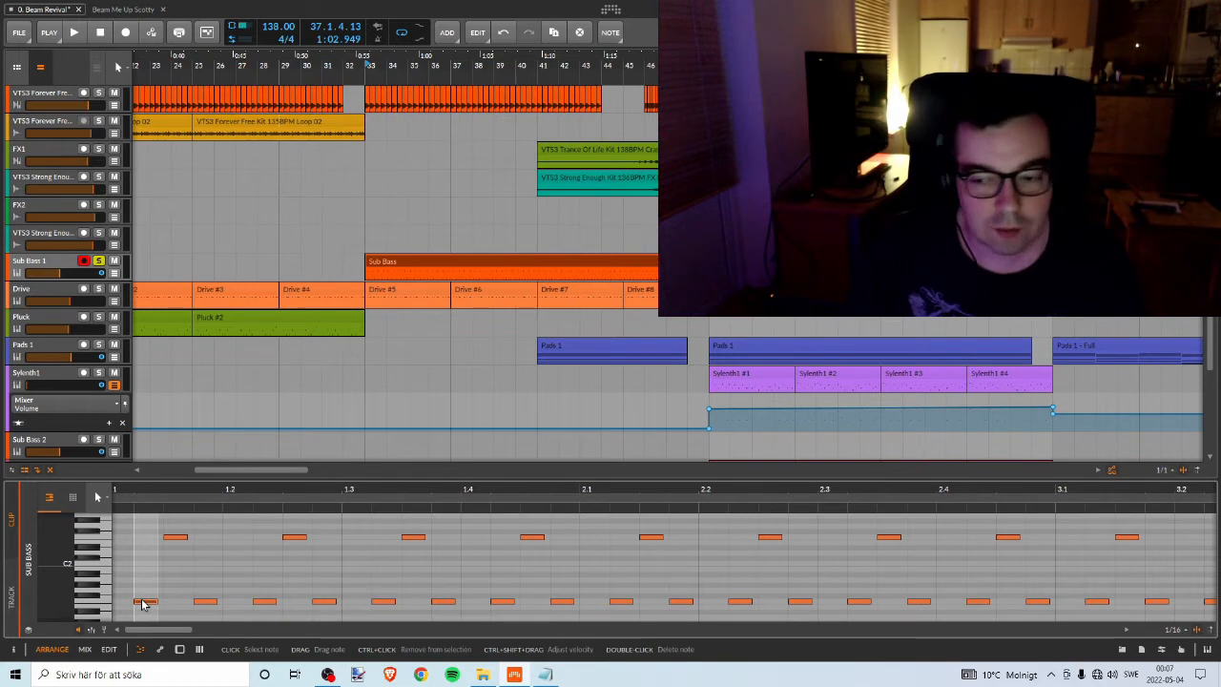
{"action": "double_click", "coordinate": [142, 603]}
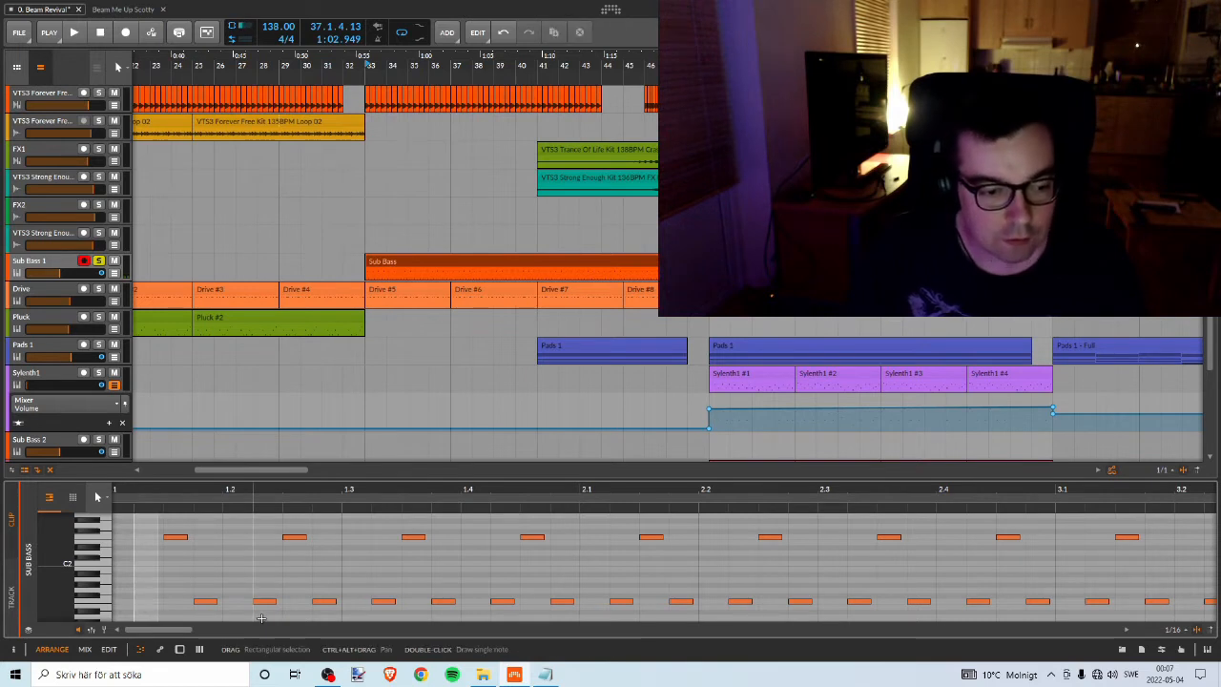
{"action": "key", "text": "ctrl+z"}
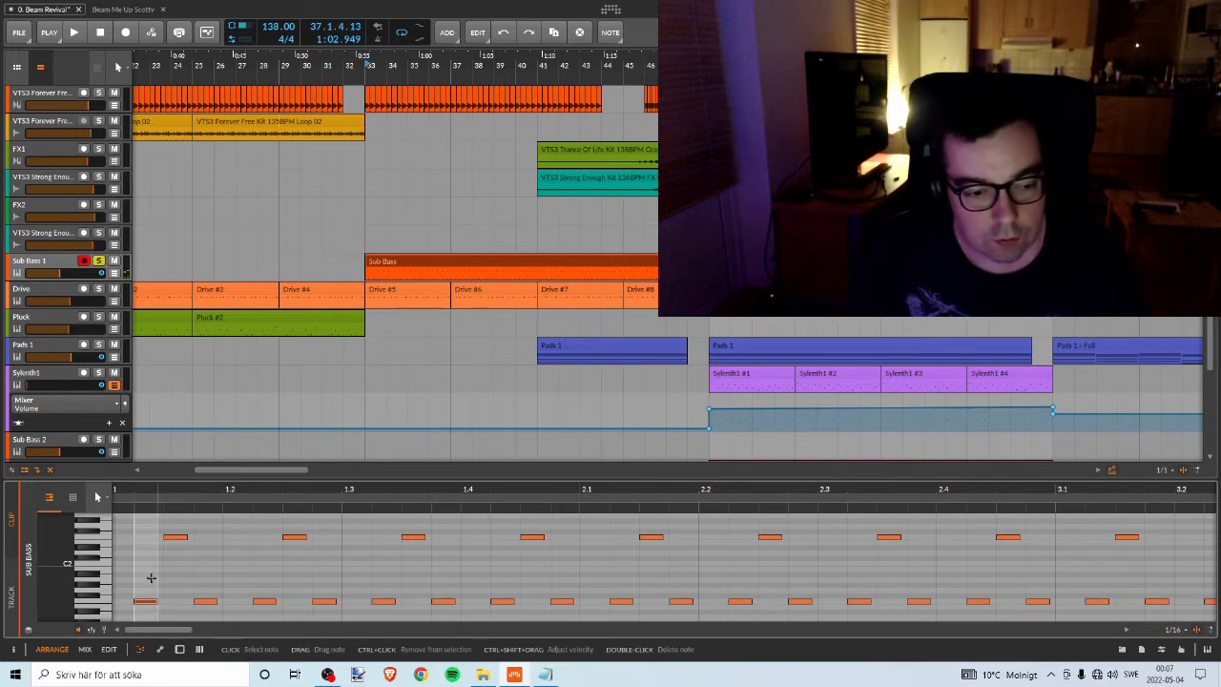
{"action": "left_click", "coordinate": [176, 537]}
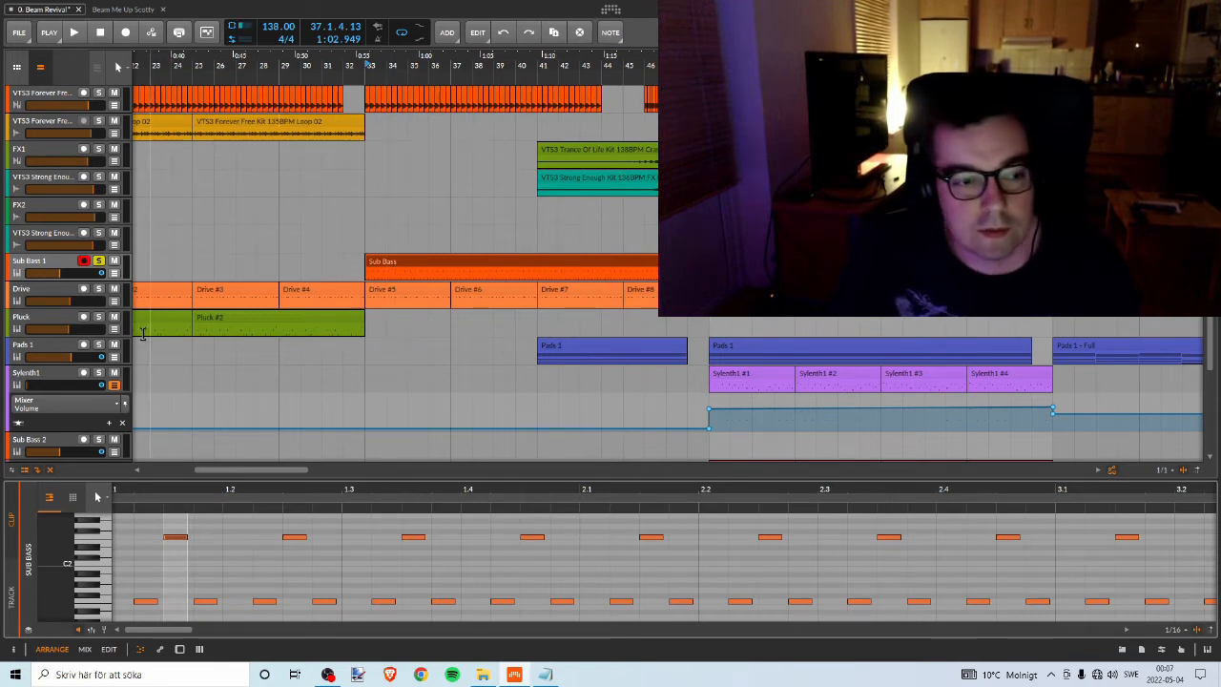
Play Sub Bass 1 and Drive soloed from bar 33, lower the Drive volume slightly, and replay with all tracks unsoloed.
{"action": "left_click", "coordinate": [98, 259]}
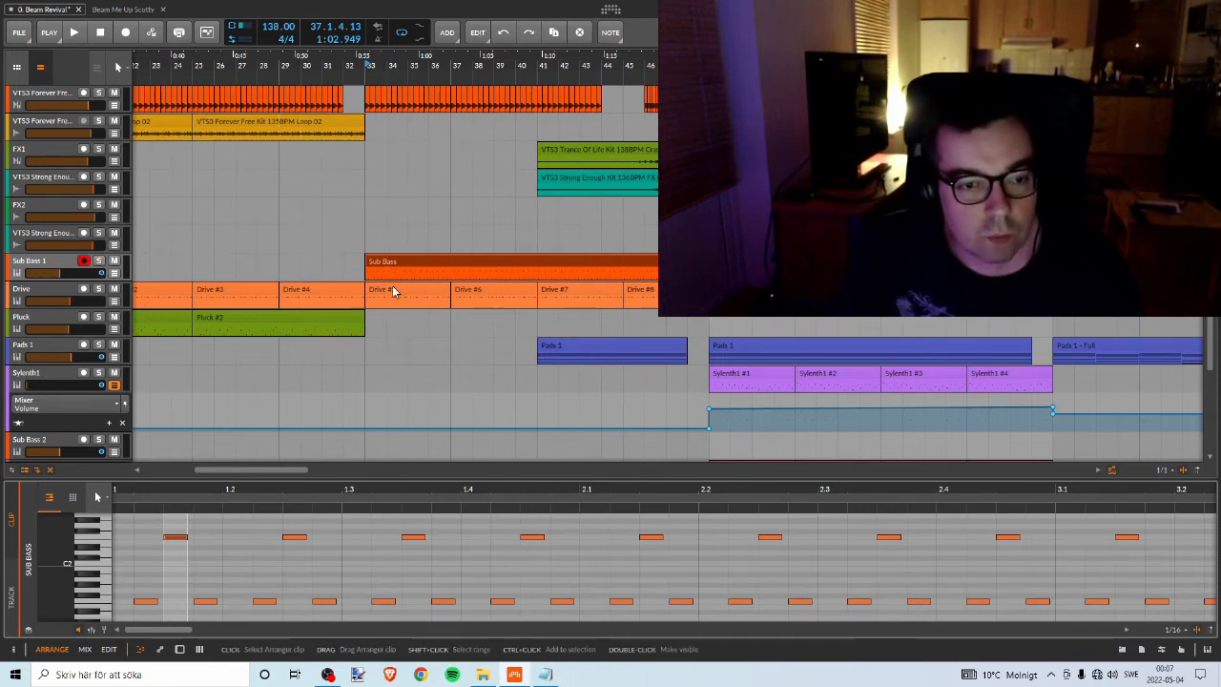
{"action": "left_click", "coordinate": [99, 259]}
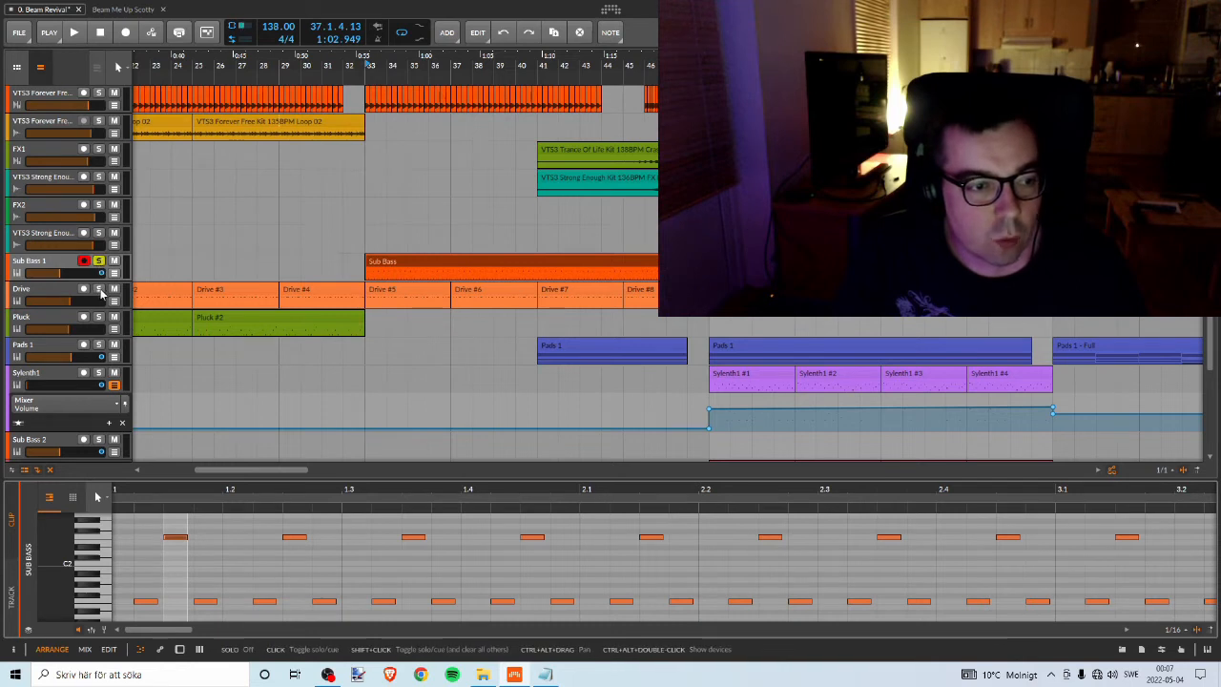
{"action": "left_click", "coordinate": [99, 289]}
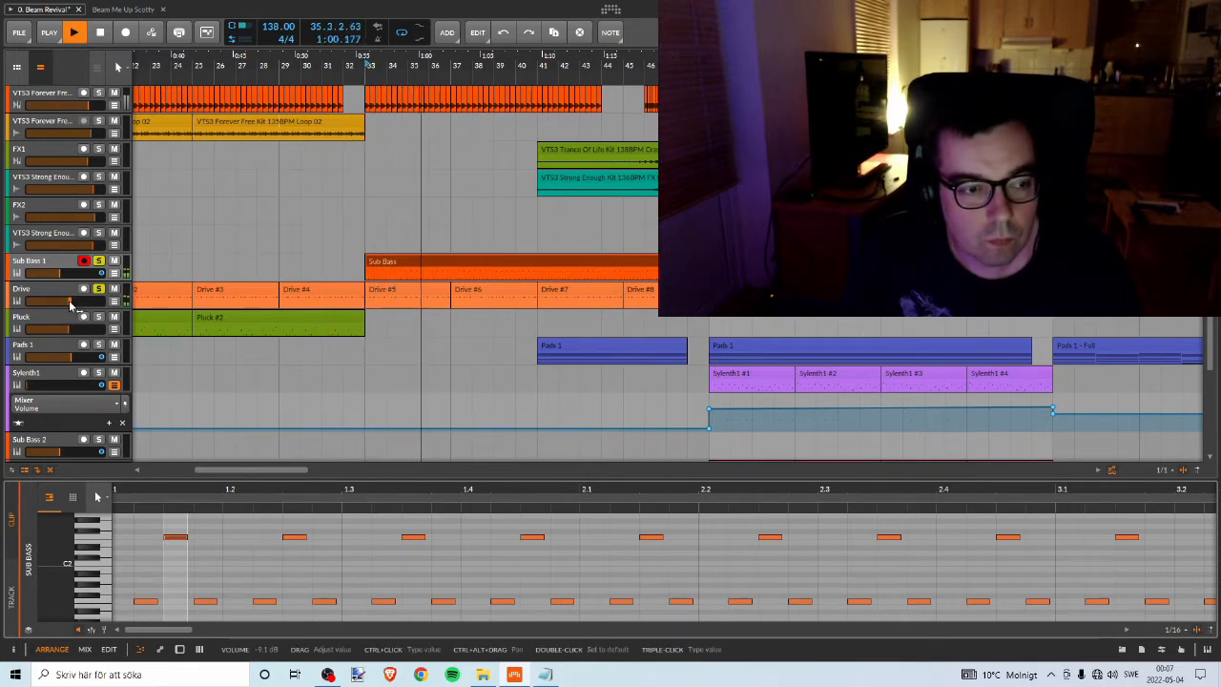
{"action": "left_click_drag", "start_coordinate": [69, 302], "coordinate": [66, 303]}
{"action": "key", "text": "space"}
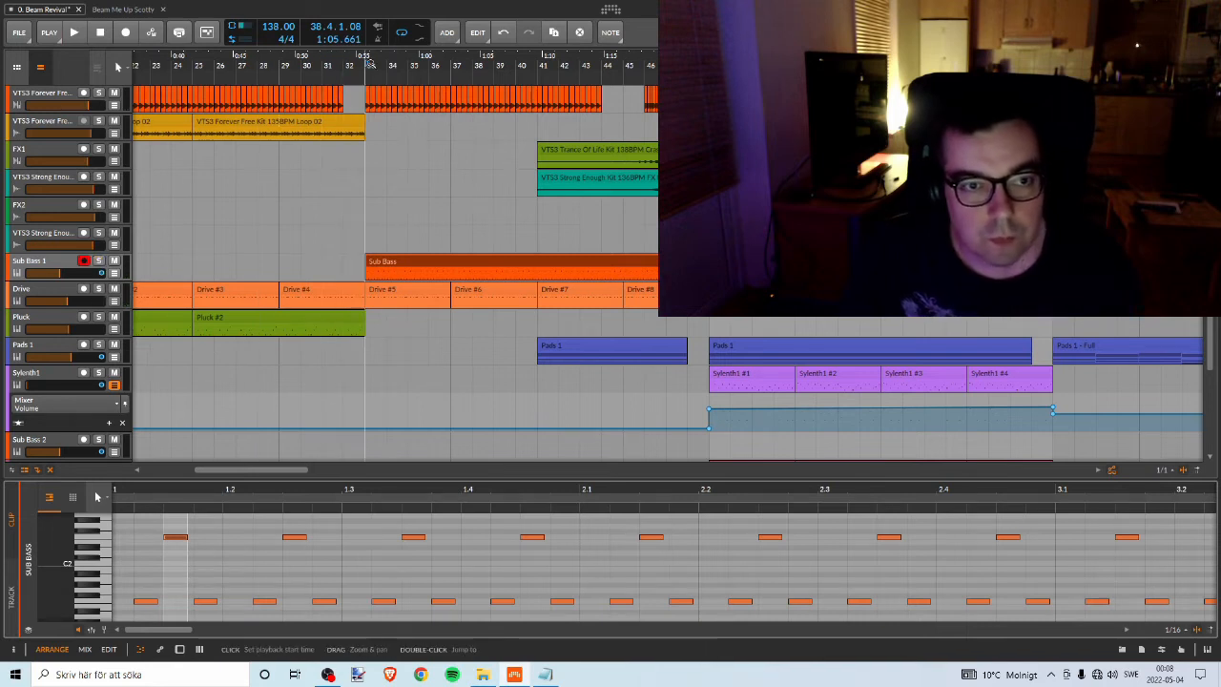
{"action": "key", "text": "space"}
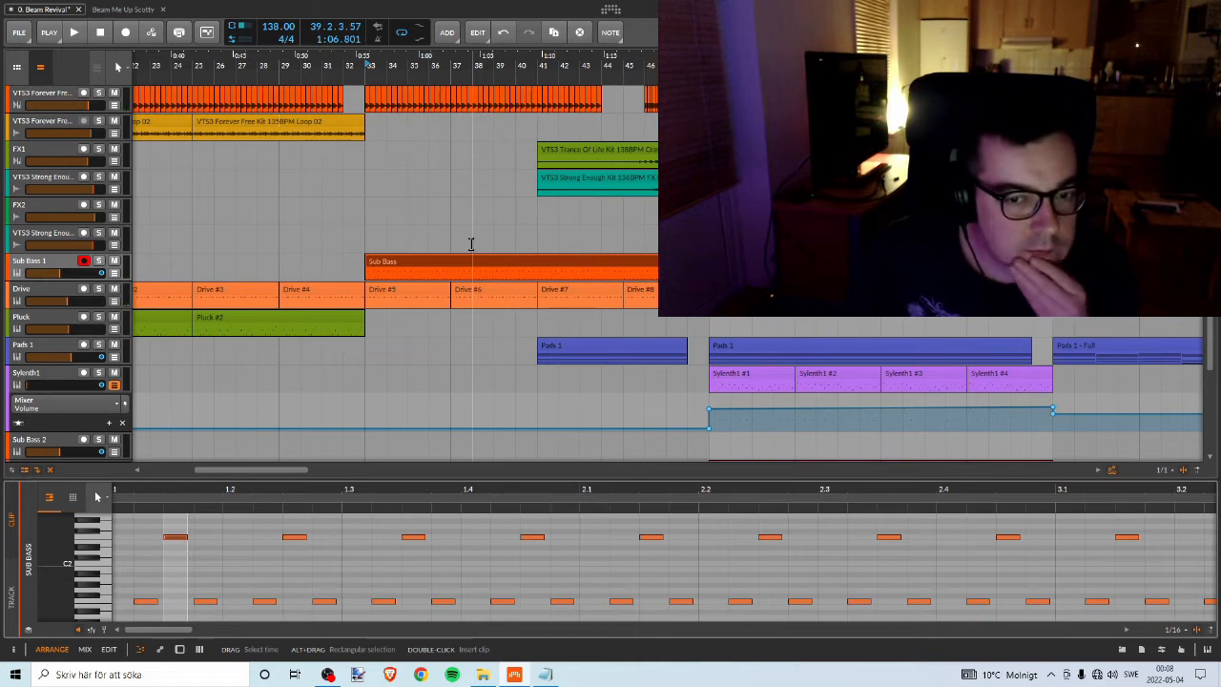
Play the arrangement from bar 41, where the pads enter, and show the contents of the first Pads 1 clip.
{"action": "left_click_drag", "start_coordinate": [407, 63], "coordinate": [277, 67]}
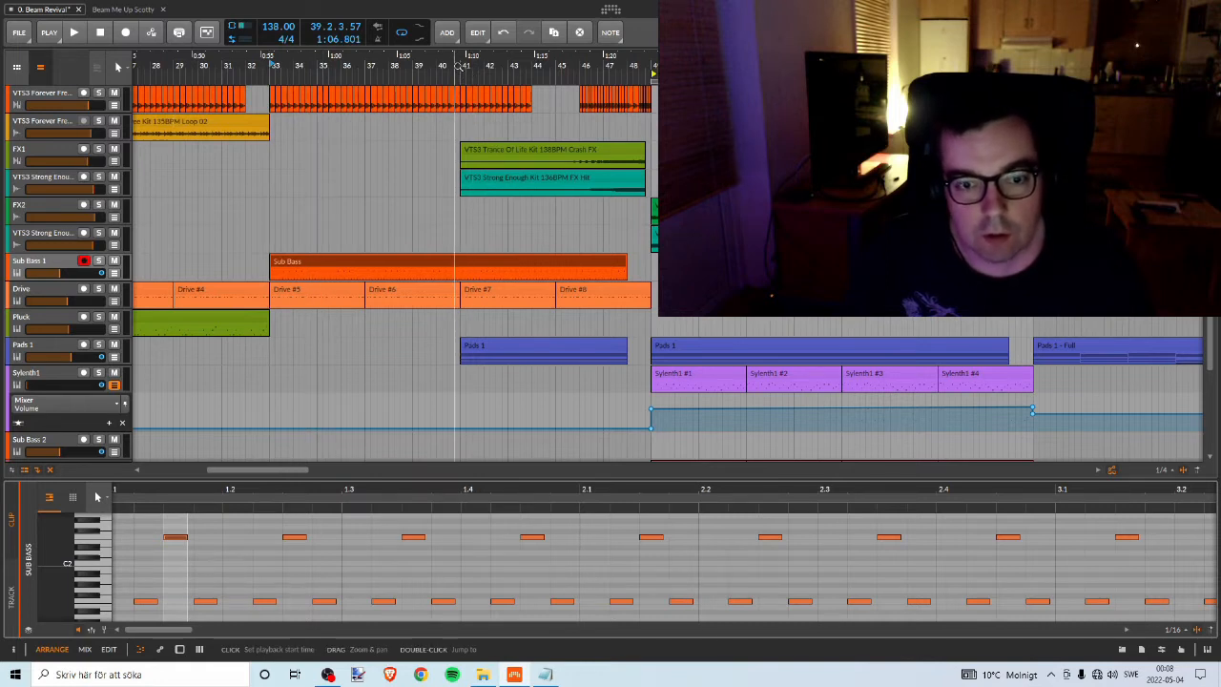
{"action": "left_click", "coordinate": [461, 65]}
{"action": "key", "text": "space"}
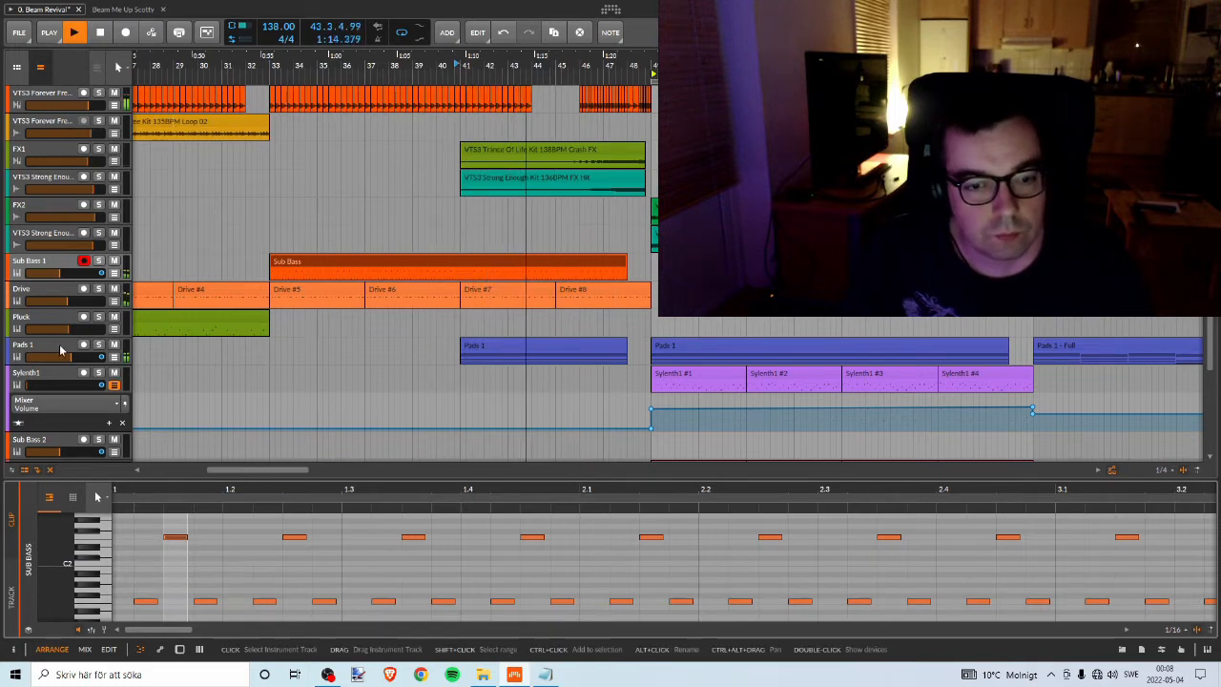
{"action": "left_click", "coordinate": [522, 349]}
{"action": "key", "text": "space"}
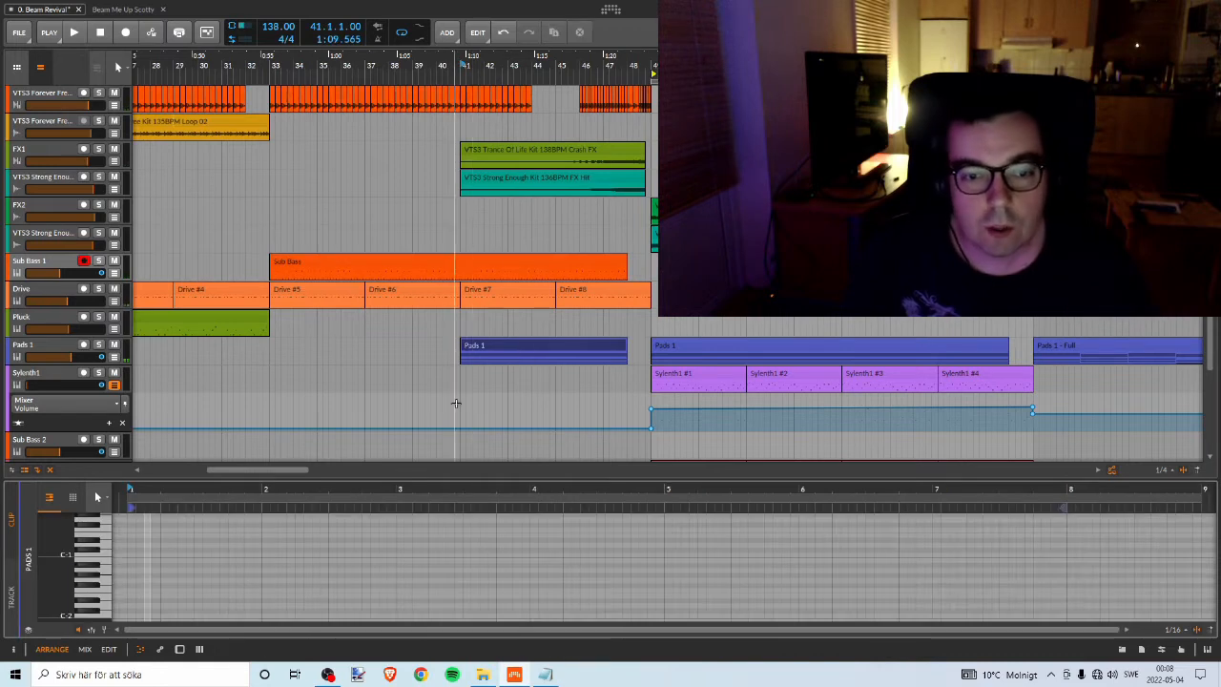
Examine the long held notes of the first Pads 1 clip and enlarge the arrangement area.
{"action": "double_click", "coordinate": [488, 344]}
{"action": "left_click_drag", "start_coordinate": [481, 490], "coordinate": [402, 452]}
{"action": "scroll", "coordinate": [422, 540], "scroll_direction": "down", "scroll_amount": 3}
{"action": "scroll", "coordinate": [416, 537], "scroll_direction": "up", "scroll_amount": 2}
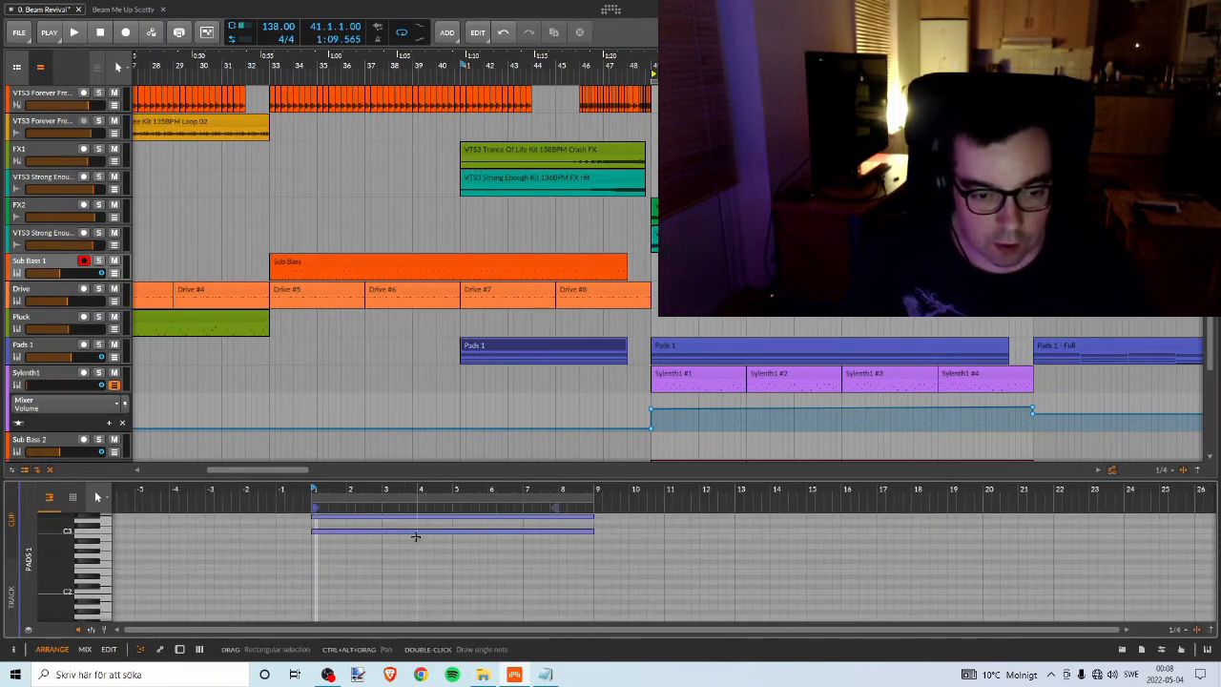
{"action": "left_click_drag", "start_coordinate": [472, 477], "coordinate": [534, 518]}
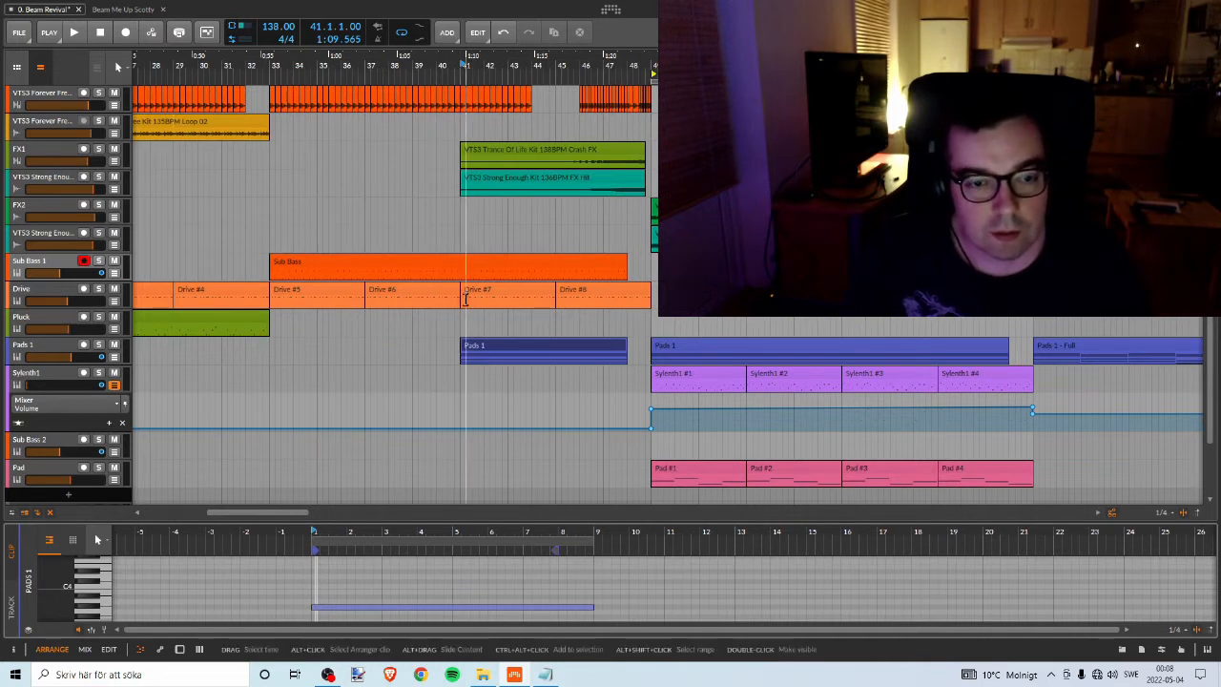
Look briefly at the Beam Me Up Scotty project and return to the Beam Revival project.
{"action": "scroll", "coordinate": [579, 309], "scroll_direction": "down", "scroll_amount": 1}
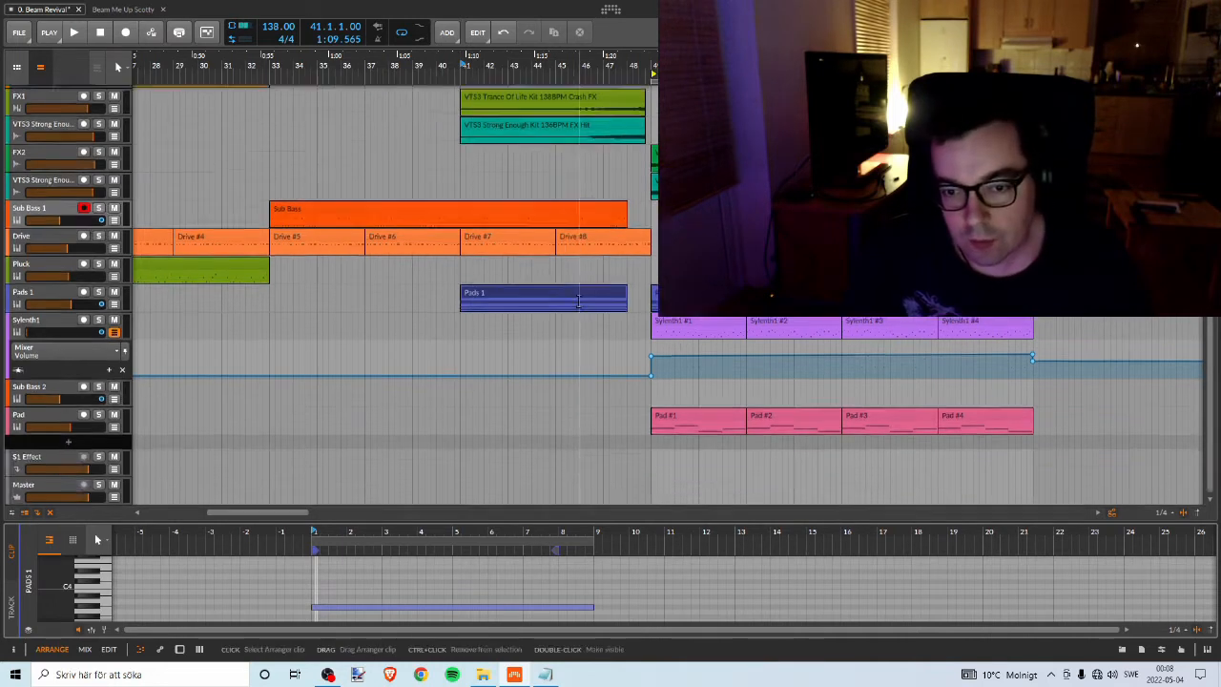
{"action": "scroll", "coordinate": [574, 309], "scroll_direction": "up", "scroll_amount": 1}
{"action": "left_click", "coordinate": [129, 11]}
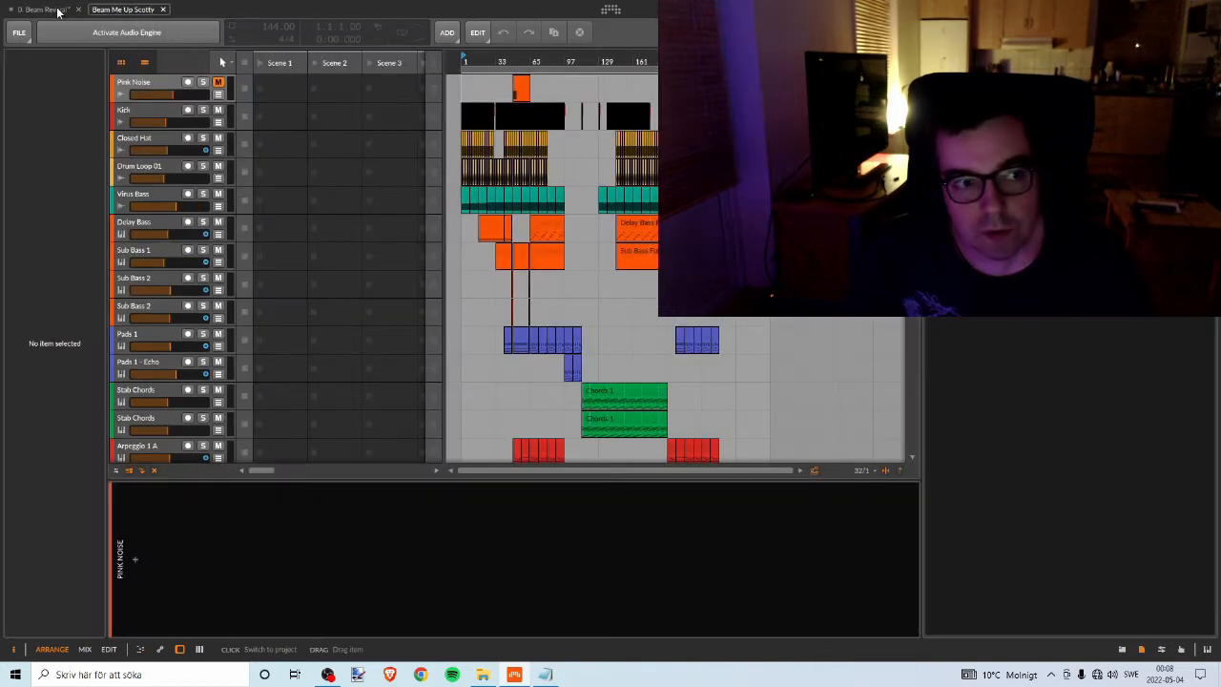
{"action": "left_click", "coordinate": [58, 11]}
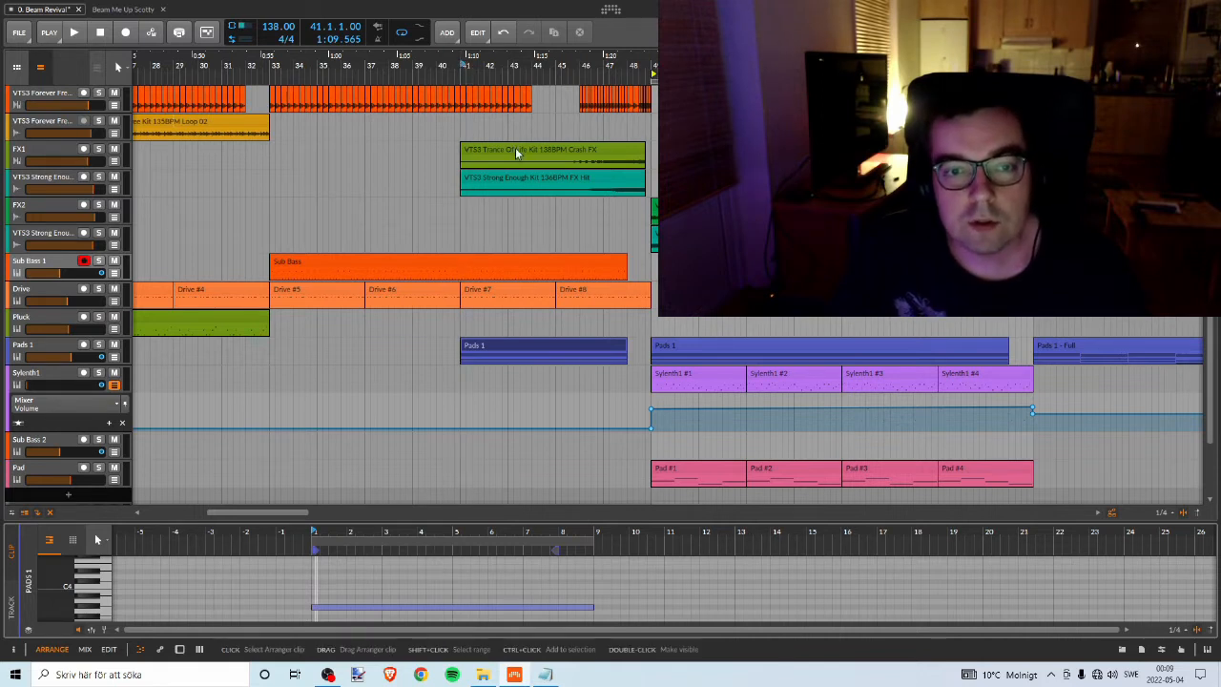
Inspect the Crash FX and FX Hit clips at bar 41 and play the arrangement from there into the break.
{"action": "left_click", "coordinate": [475, 152]}
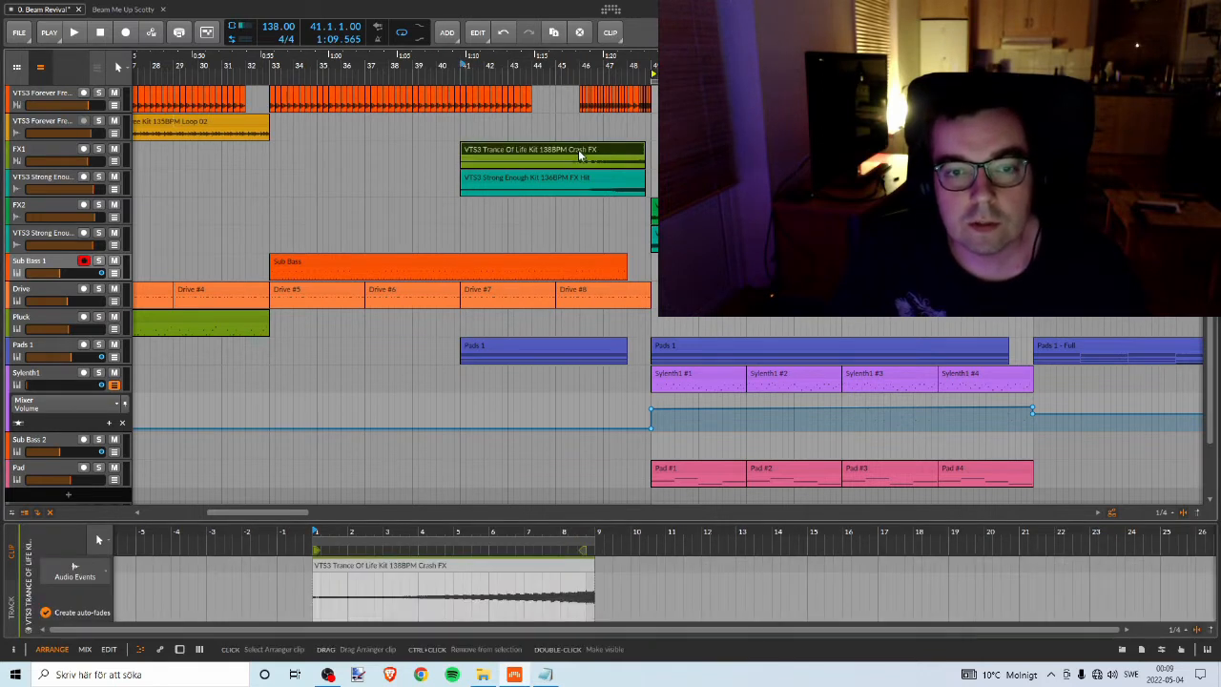
{"action": "left_click", "coordinate": [573, 181]}
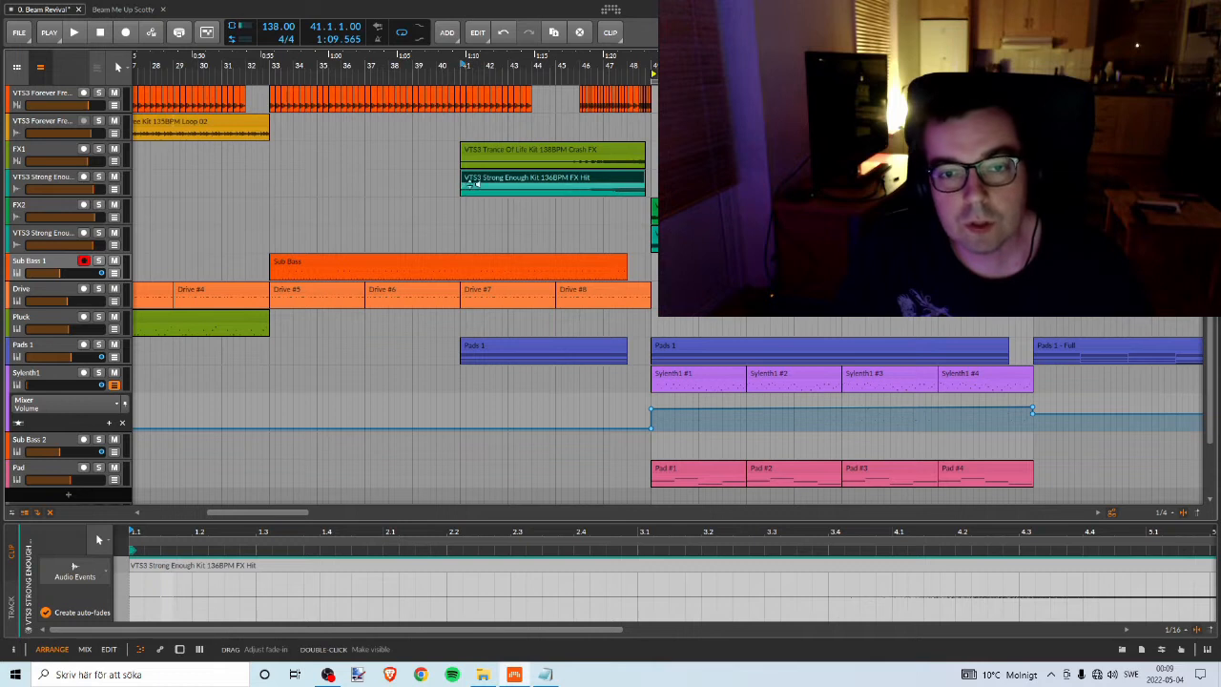
{"action": "scroll", "coordinate": [593, 167], "scroll_direction": "up", "scroll_amount": 5}
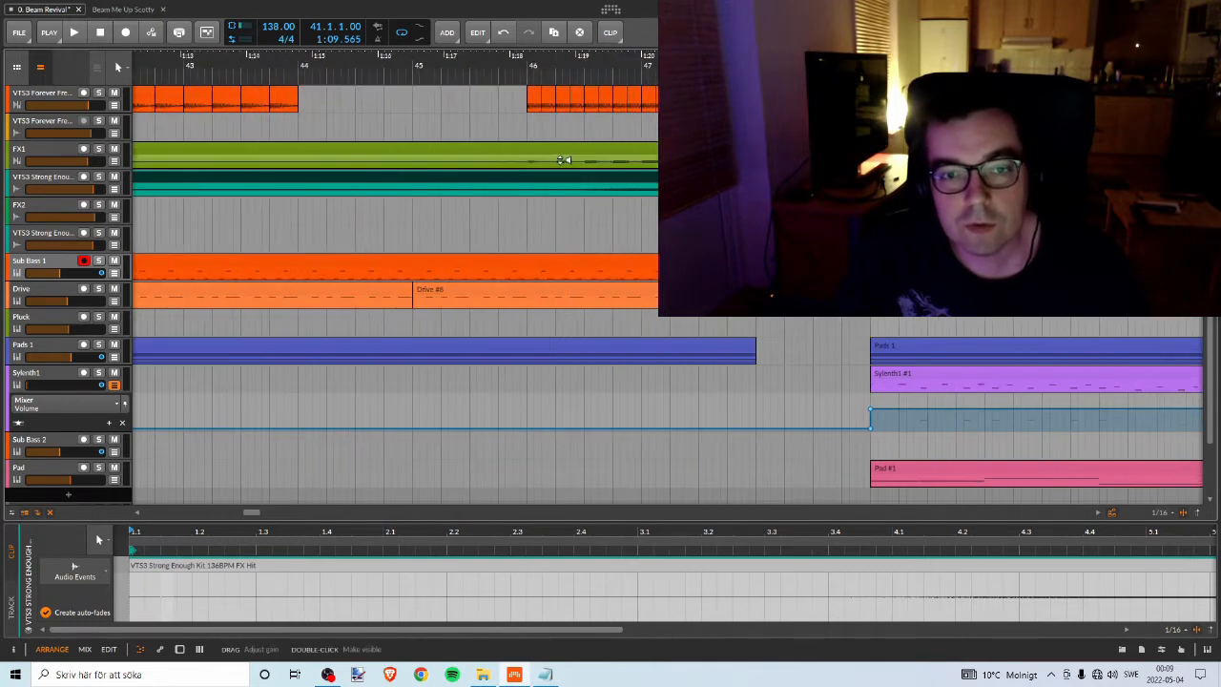
{"action": "scroll", "coordinate": [510, 65], "scroll_direction": "down", "scroll_amount": 3}
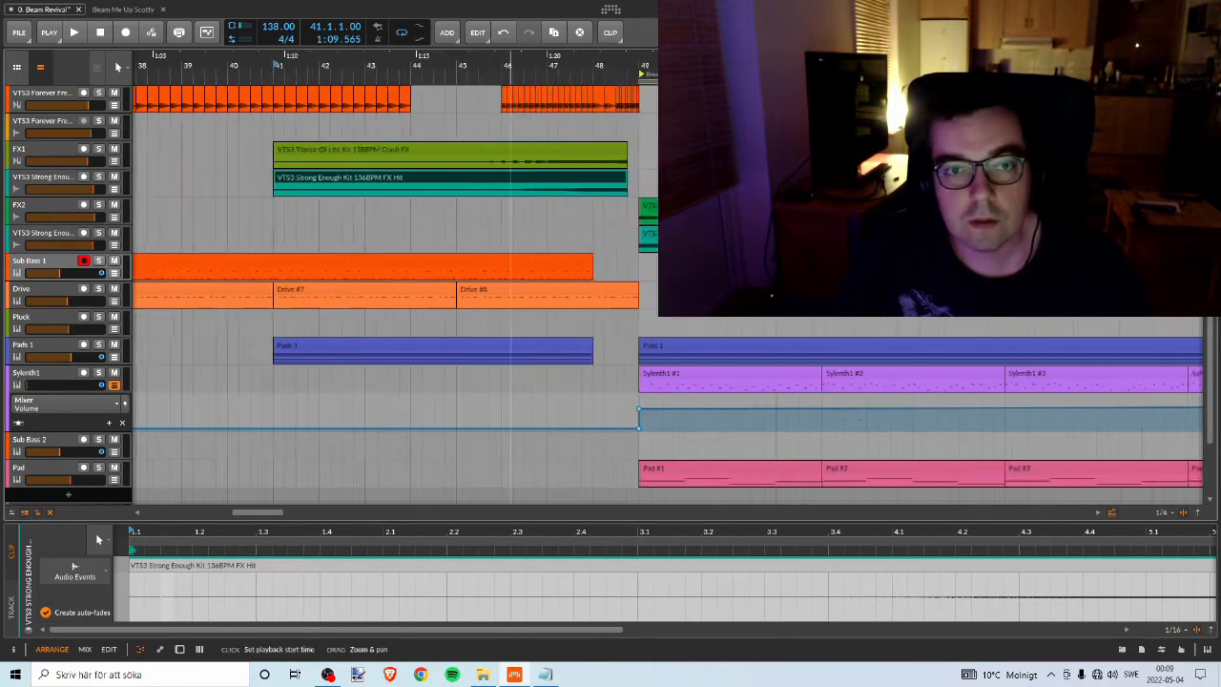
{"action": "scroll", "coordinate": [510, 64], "scroll_direction": "down", "scroll_amount": 1}
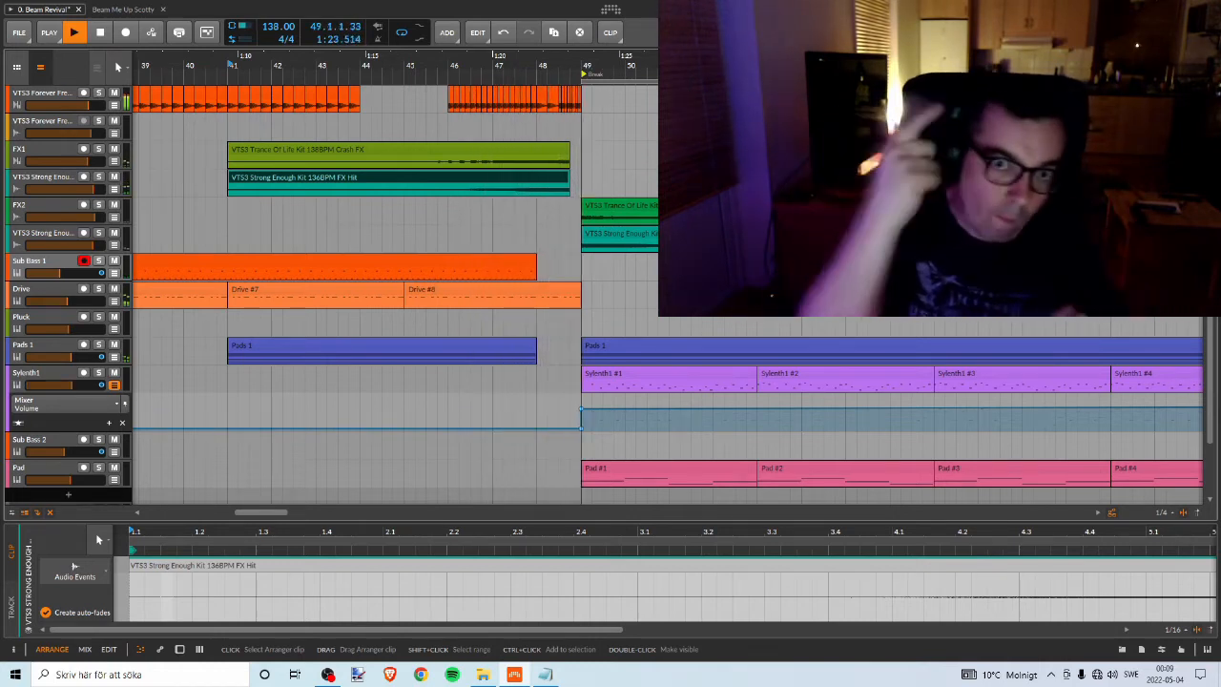
{"action": "key", "text": "space"}
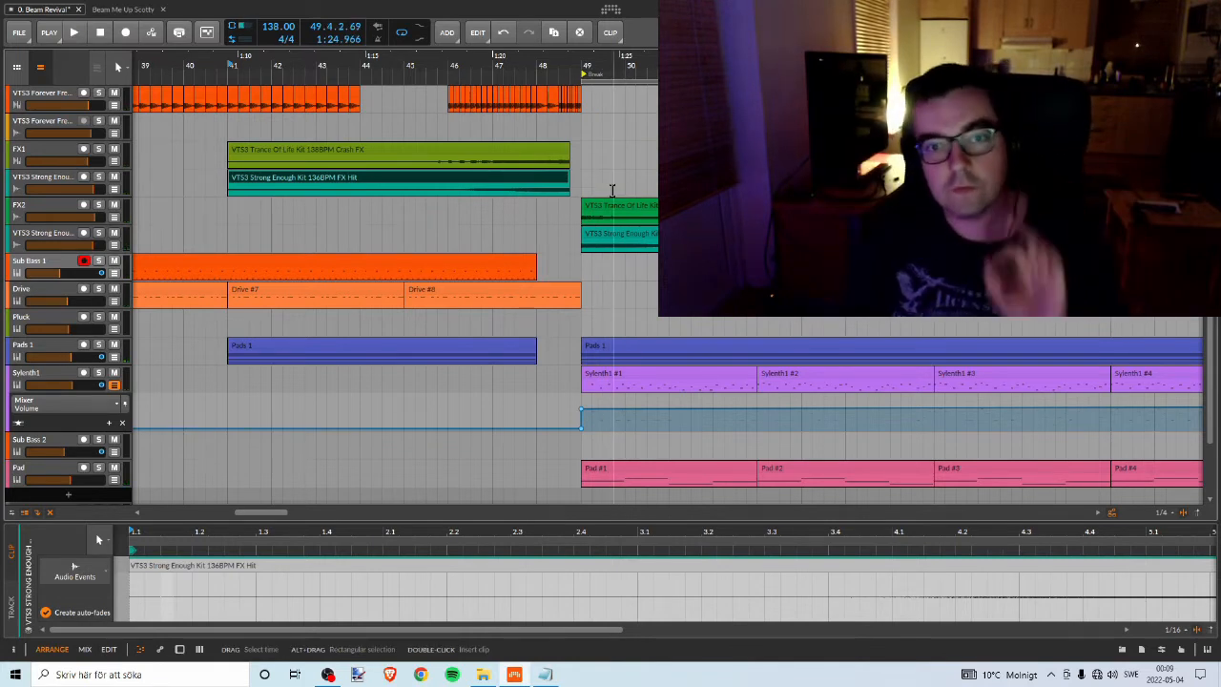
Play the arrangement from bar 46 through the transition into the break at bar 49.
{"action": "scroll", "coordinate": [617, 173], "scroll_direction": "down", "scroll_amount": 1}
{"action": "scroll", "coordinate": [617, 174], "scroll_direction": "up", "scroll_amount": 1}
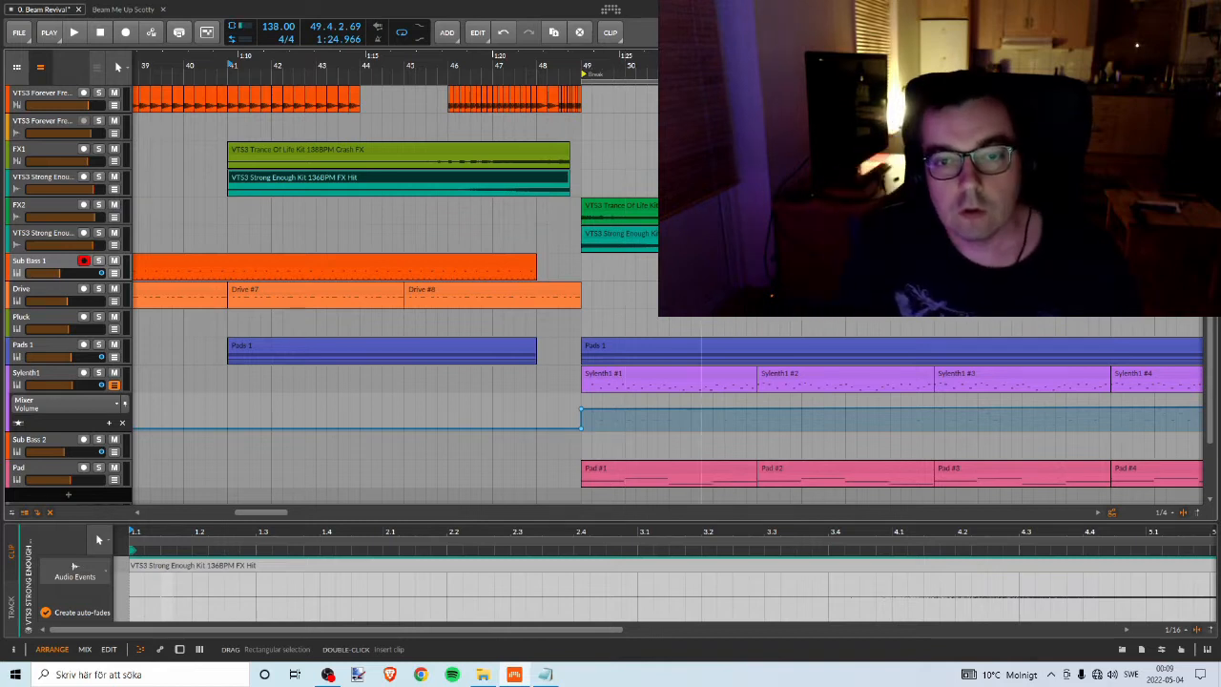
{"action": "left_click_drag", "start_coordinate": [613, 65], "coordinate": [487, 72]}
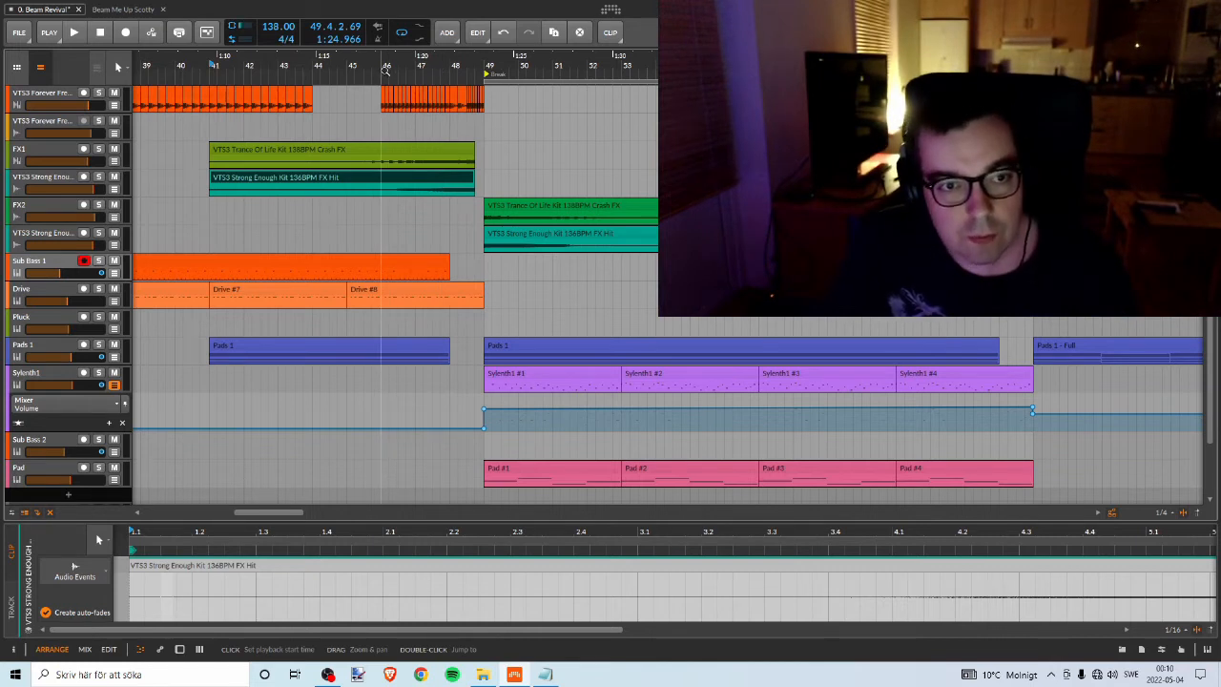
{"action": "key", "text": "space"}
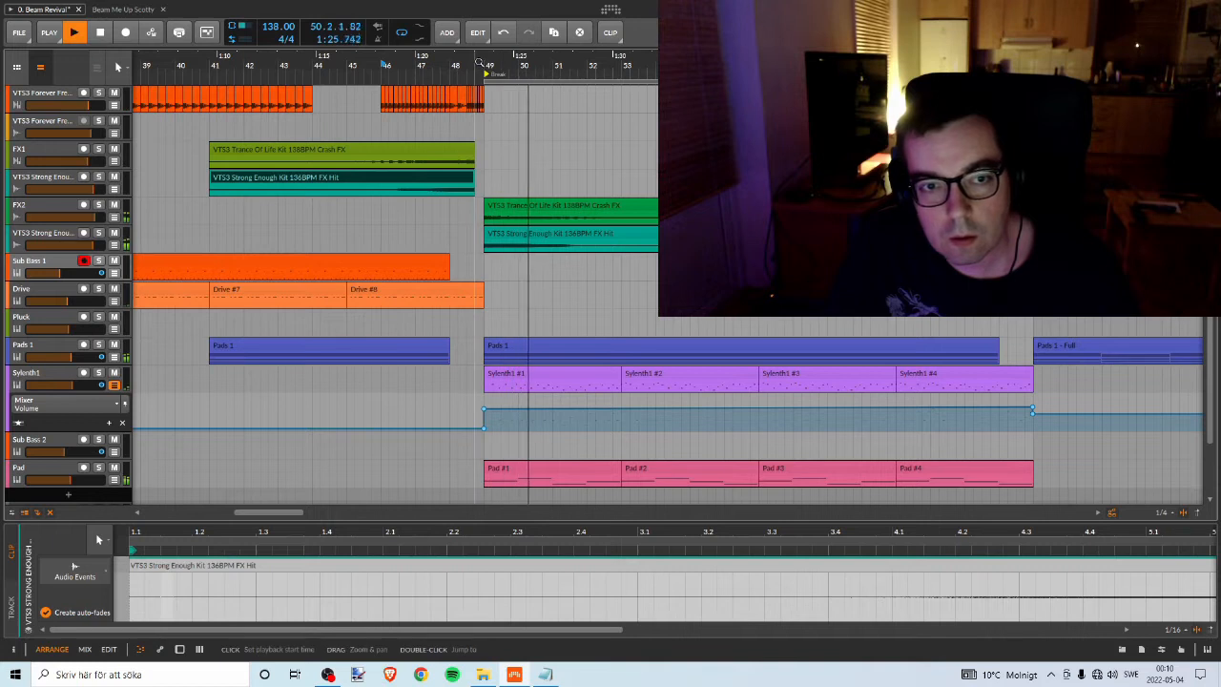
{"action": "scroll", "coordinate": [639, 160], "scroll_direction": "down", "scroll_amount": 1}
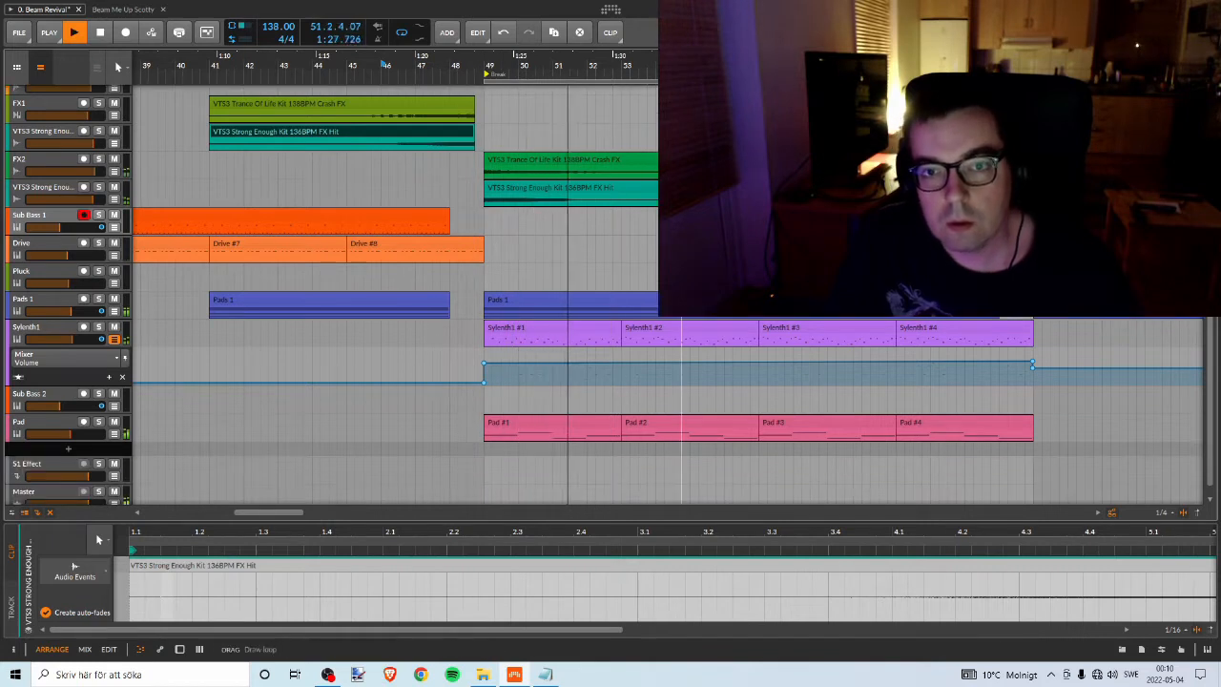
{"action": "left_click_drag", "start_coordinate": [681, 65], "coordinate": [510, 58]}
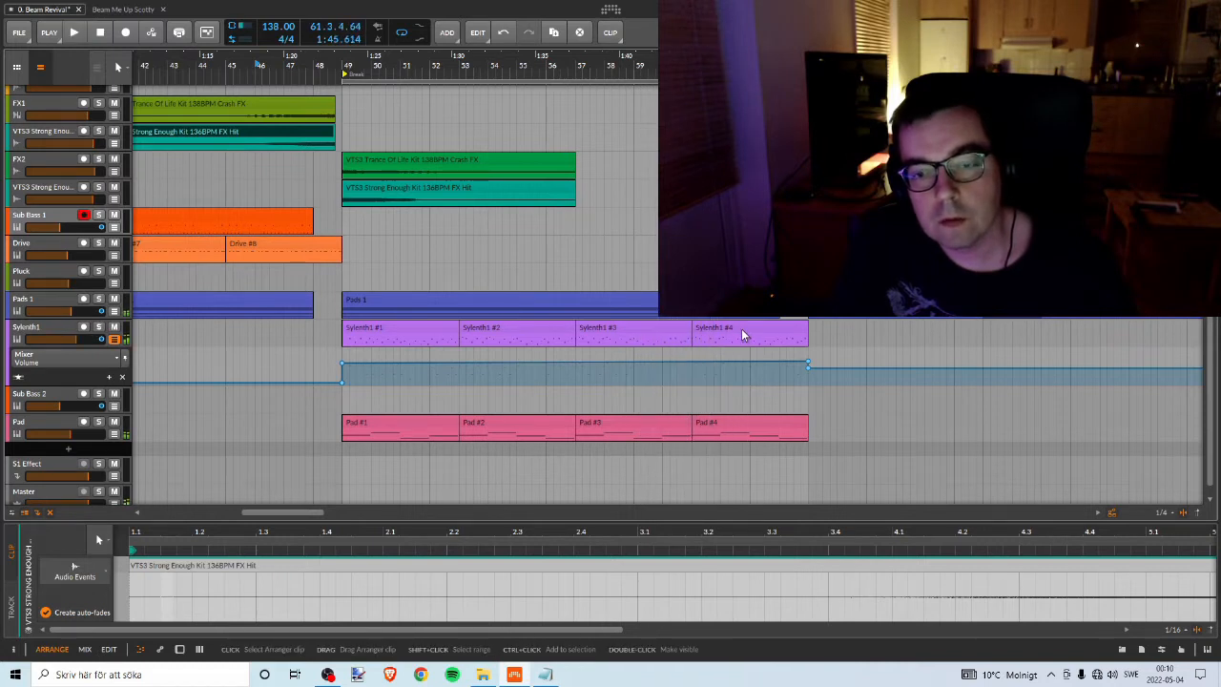
Compare the Sylenth1 track with the Pluck track and where their clips lie in the arrangement.
{"action": "left_click", "coordinate": [46, 332]}
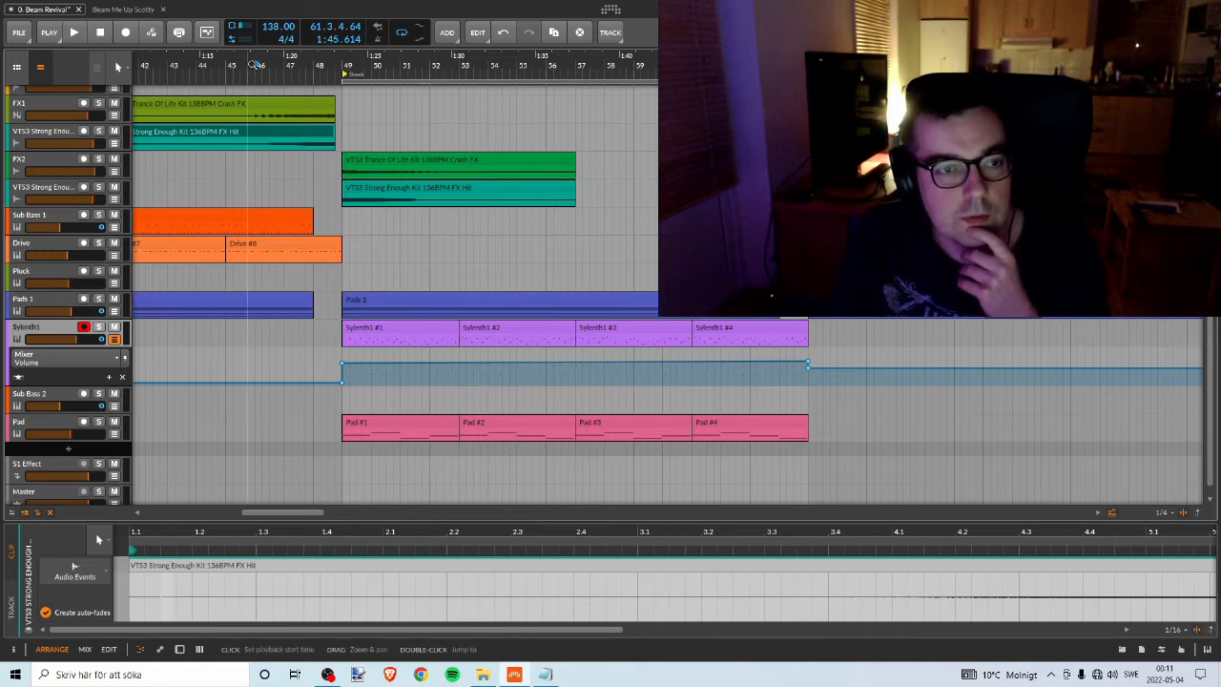
{"action": "left_click_drag", "start_coordinate": [256, 59], "coordinate": [423, 227]}
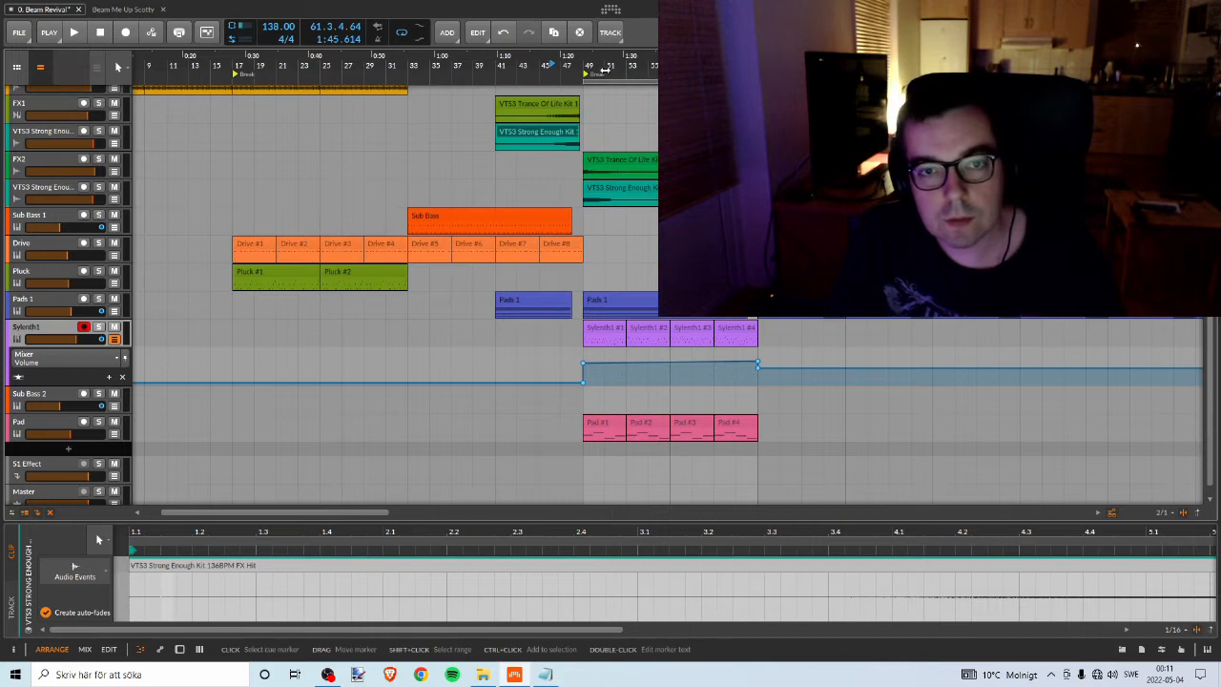
{"action": "left_click_drag", "start_coordinate": [602, 67], "coordinate": [506, 69]}
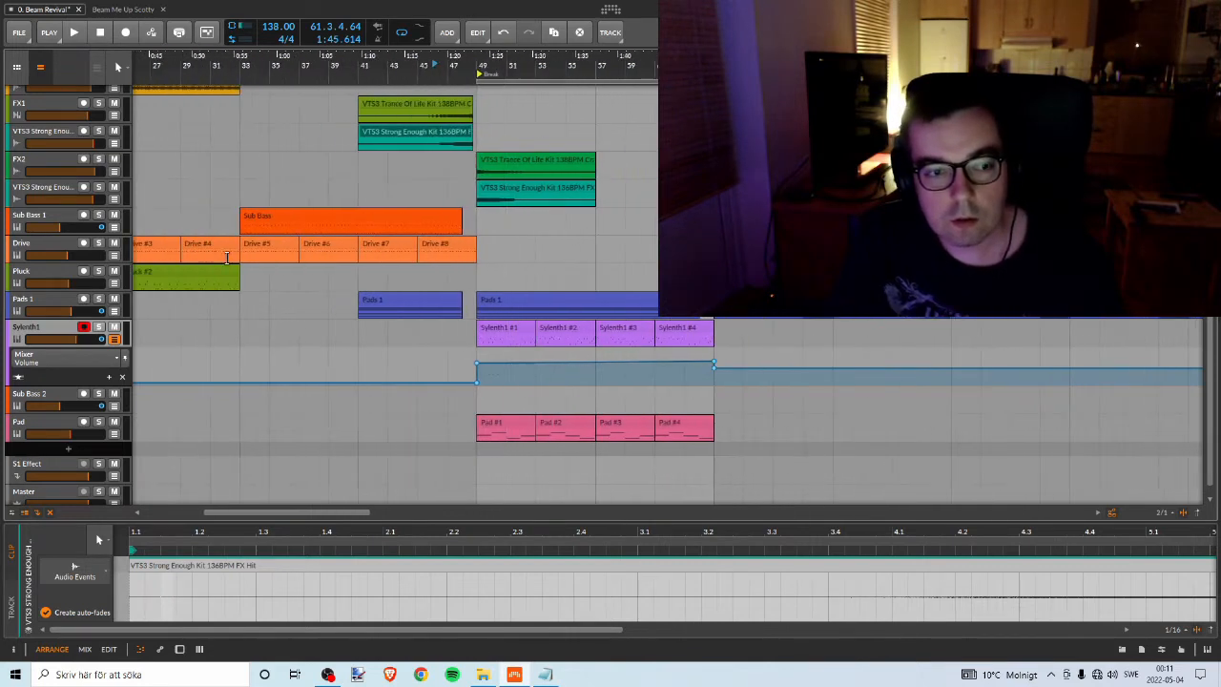
{"action": "left_click_drag", "start_coordinate": [216, 65], "coordinate": [171, 267]}
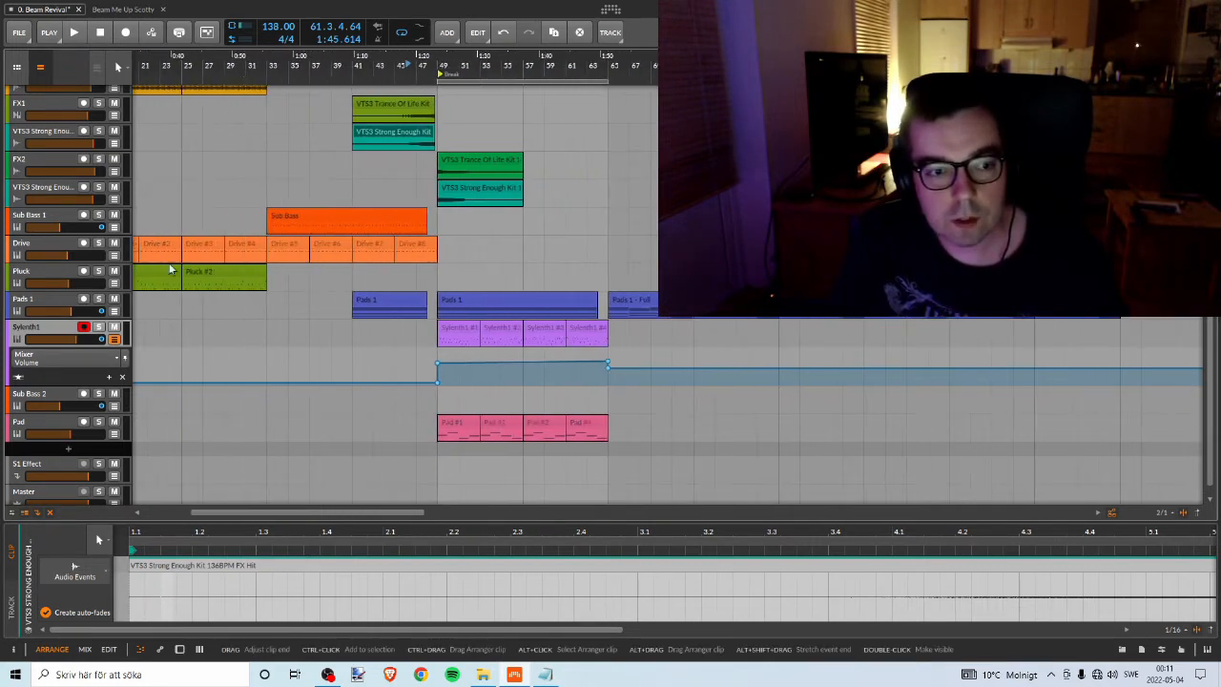
{"action": "left_click", "coordinate": [32, 277]}
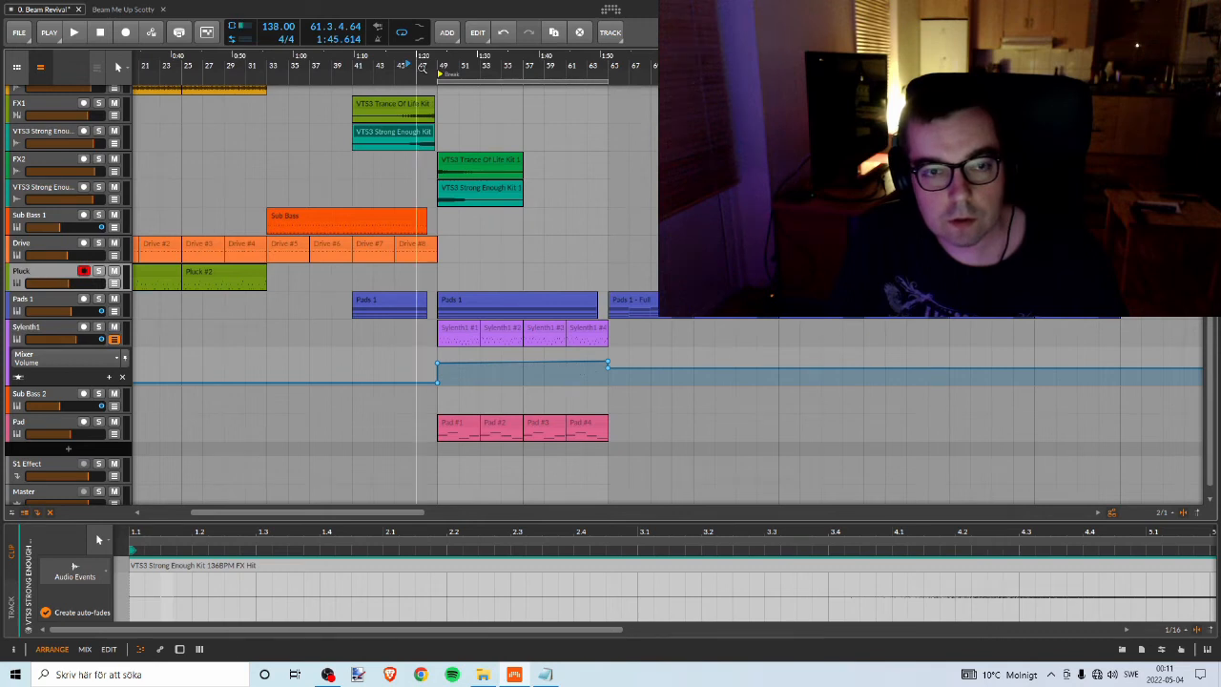
{"action": "scroll", "coordinate": [454, 352], "scroll_direction": "up", "scroll_amount": 3}
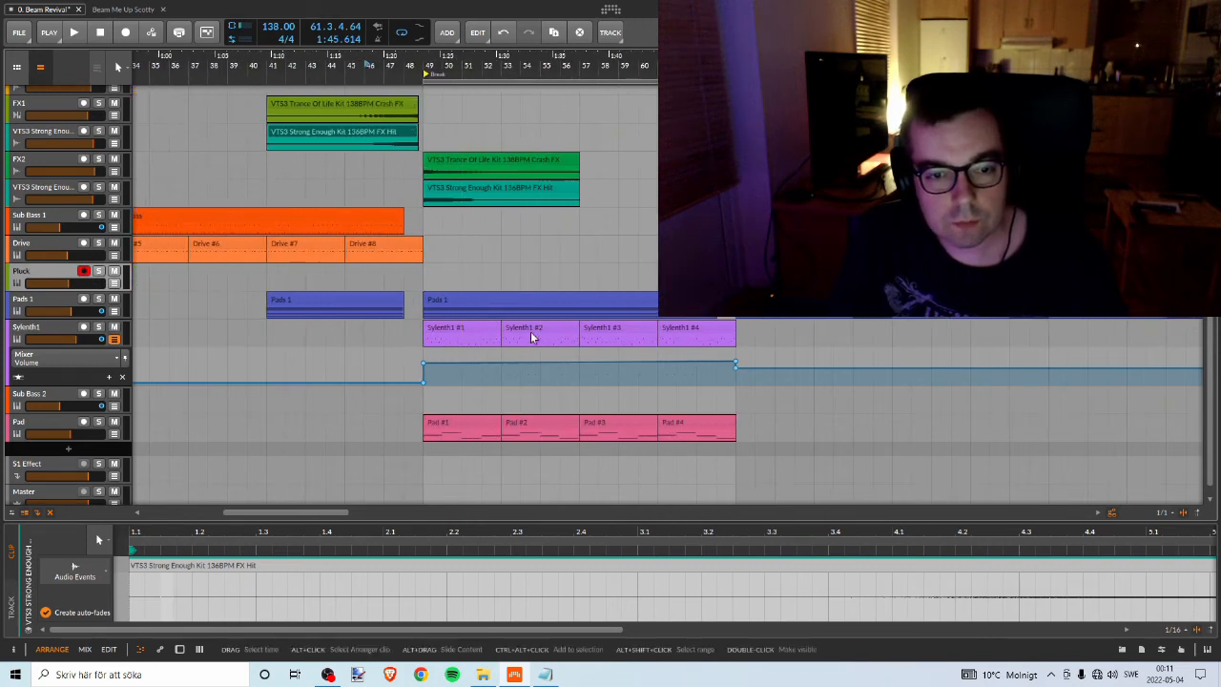
Check the list of sound types in the text notes and rename the Sylenth1 track as Pluck 2.
{"action": "left_click", "coordinate": [34, 330]}
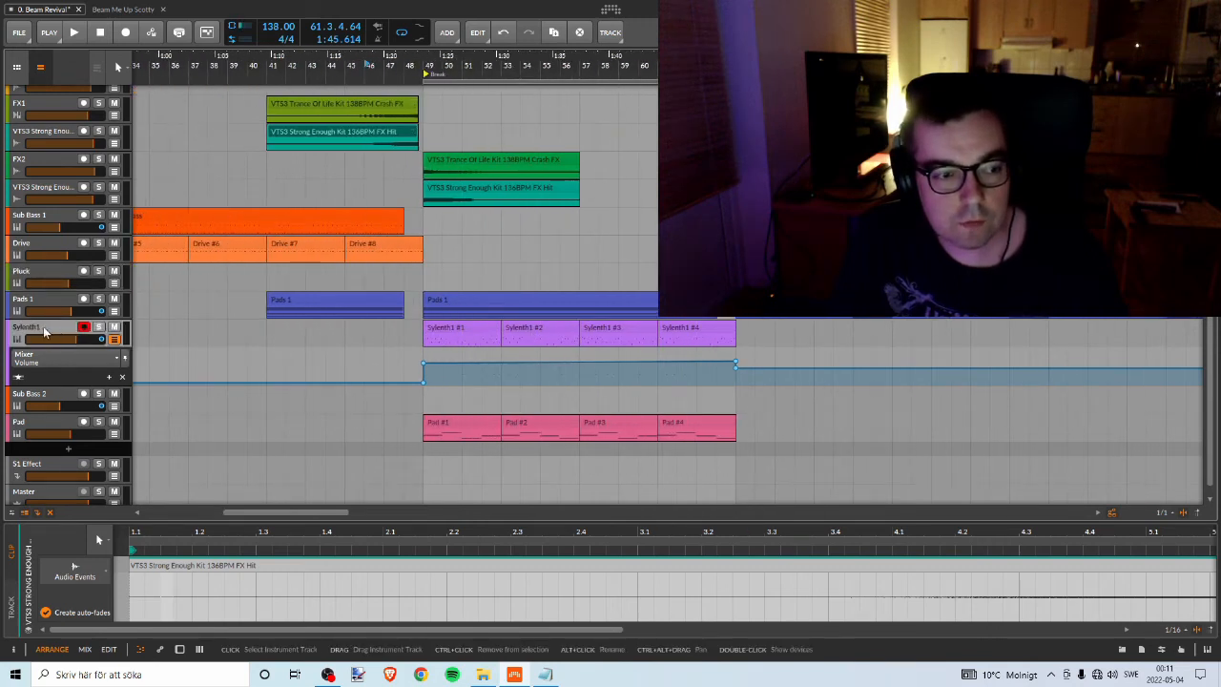
{"action": "right_click", "coordinate": [36, 330]}
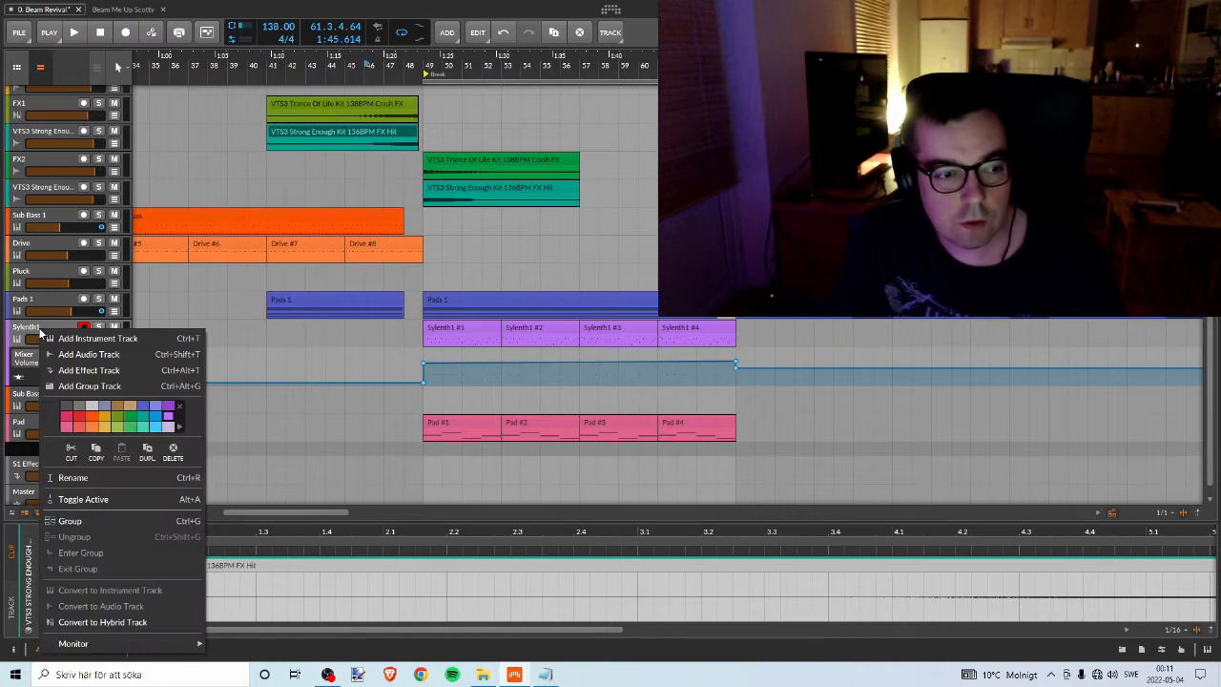
{"action": "left_click", "coordinate": [543, 674]}
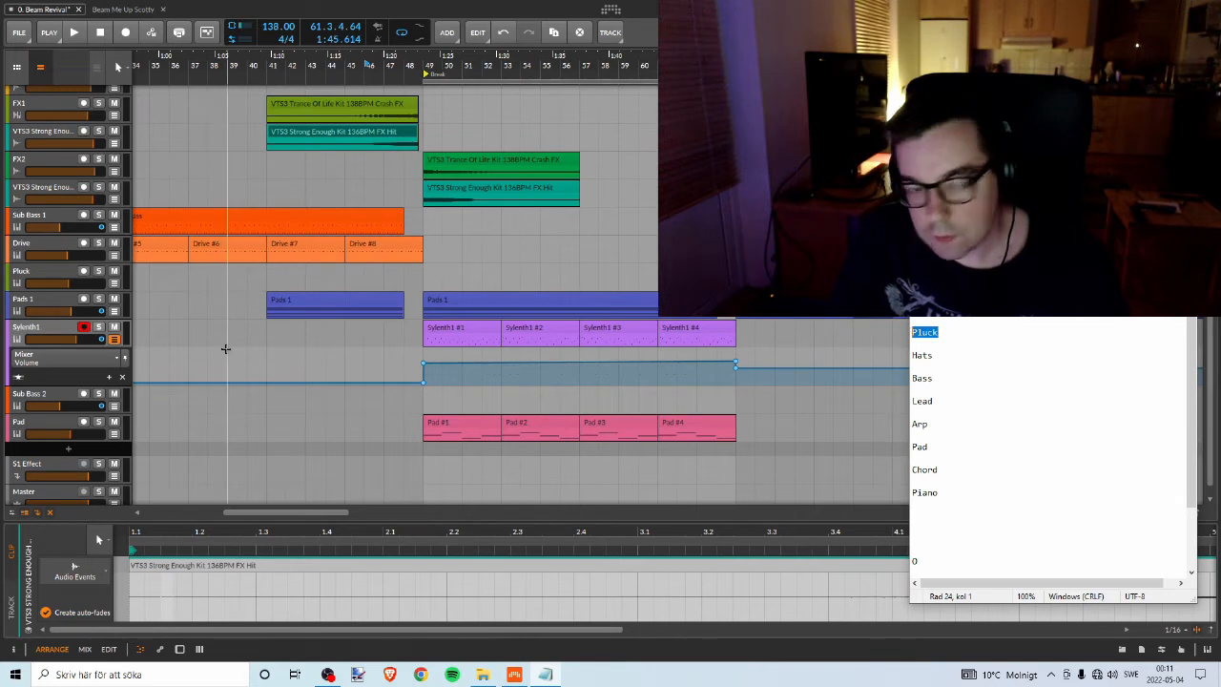
{"action": "left_click", "coordinate": [34, 330]}
{"action": "right_click", "coordinate": [35, 330]}
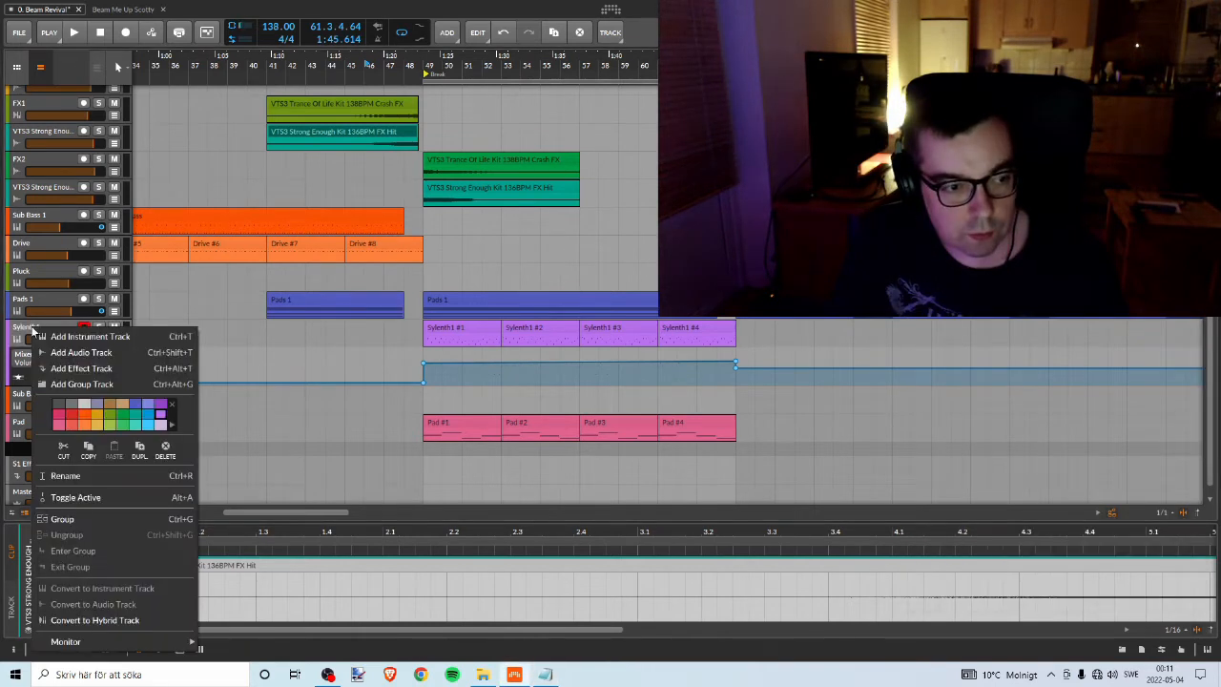
{"action": "left_click", "coordinate": [69, 474]}
{"action": "type", "text": "Pluck 2"}
{"action": "key", "text": "Return"}
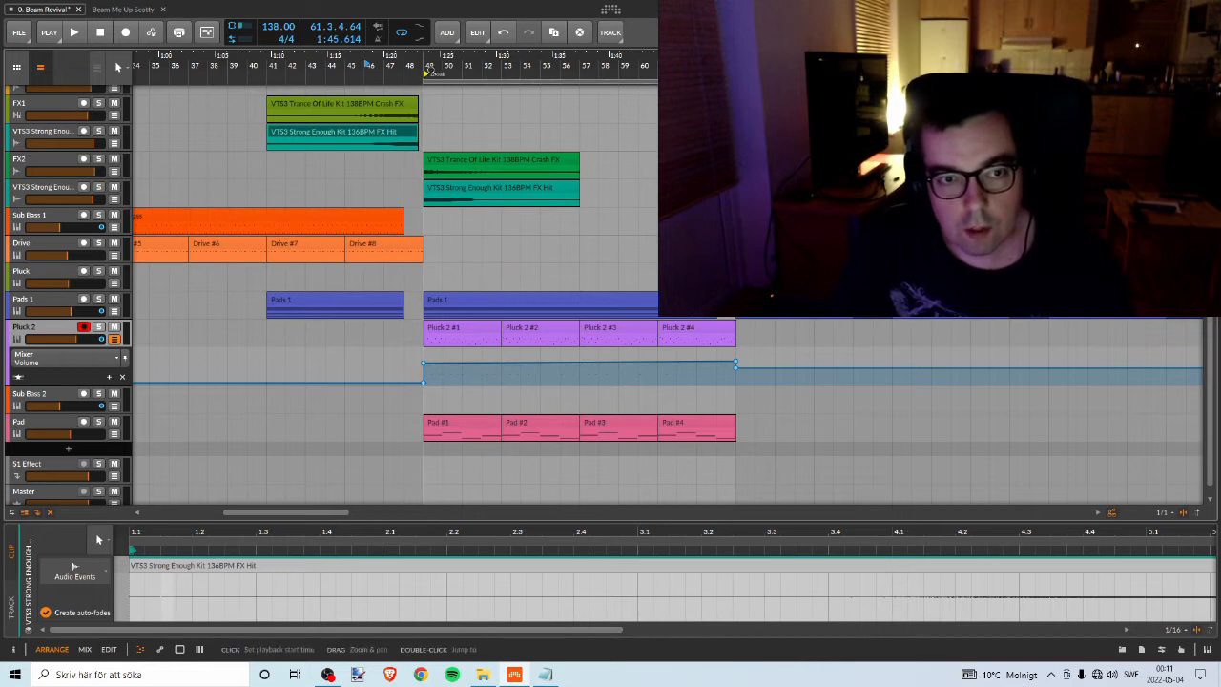
Play Pluck 2 soloed from the break at bar 49 and hide its volume automation lane.
{"action": "key", "text": "space"}
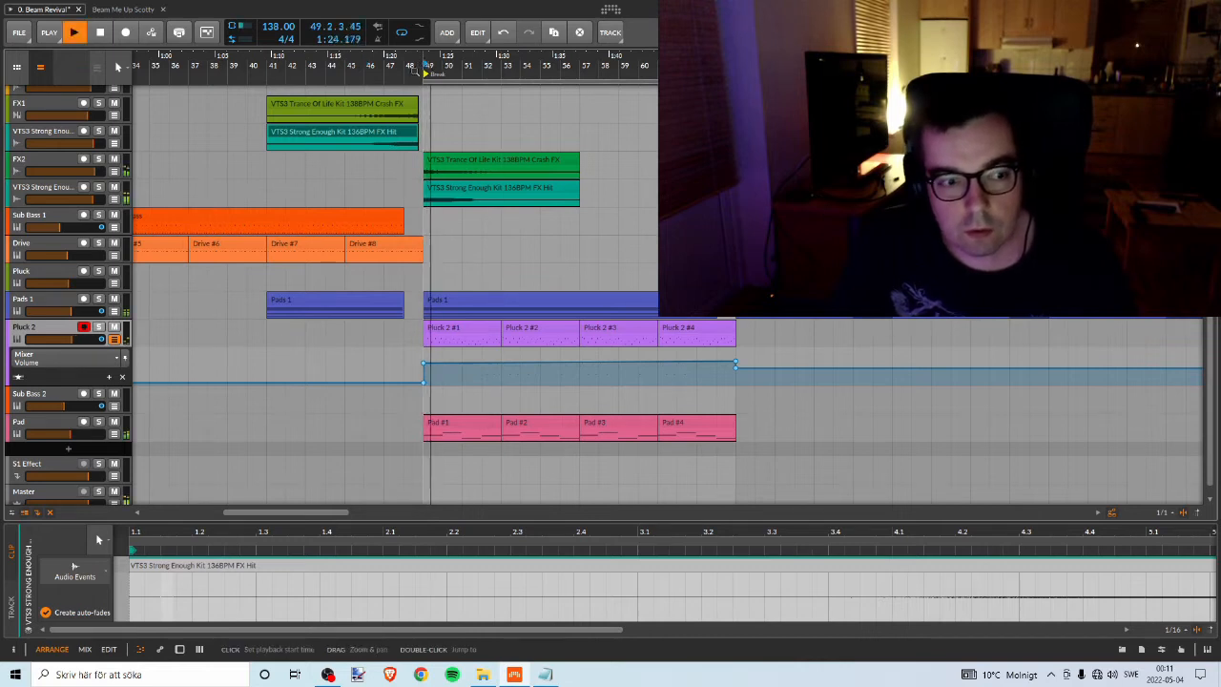
{"action": "left_click", "coordinate": [98, 328]}
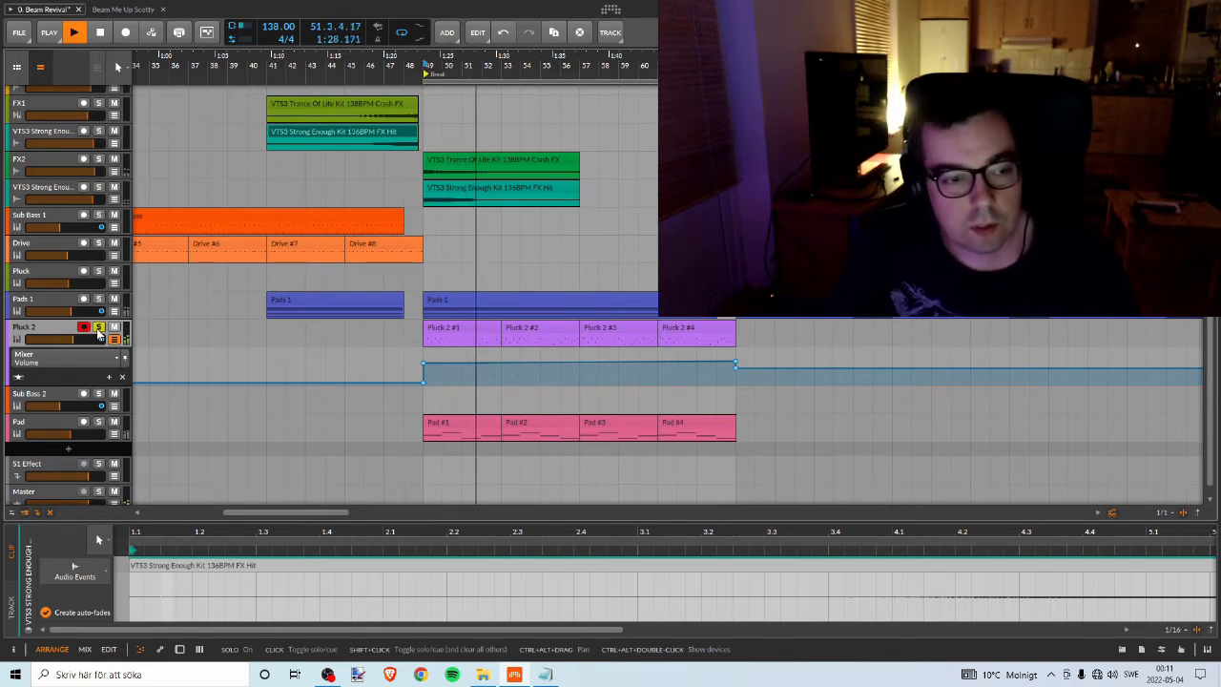
{"action": "left_click", "coordinate": [114, 340]}
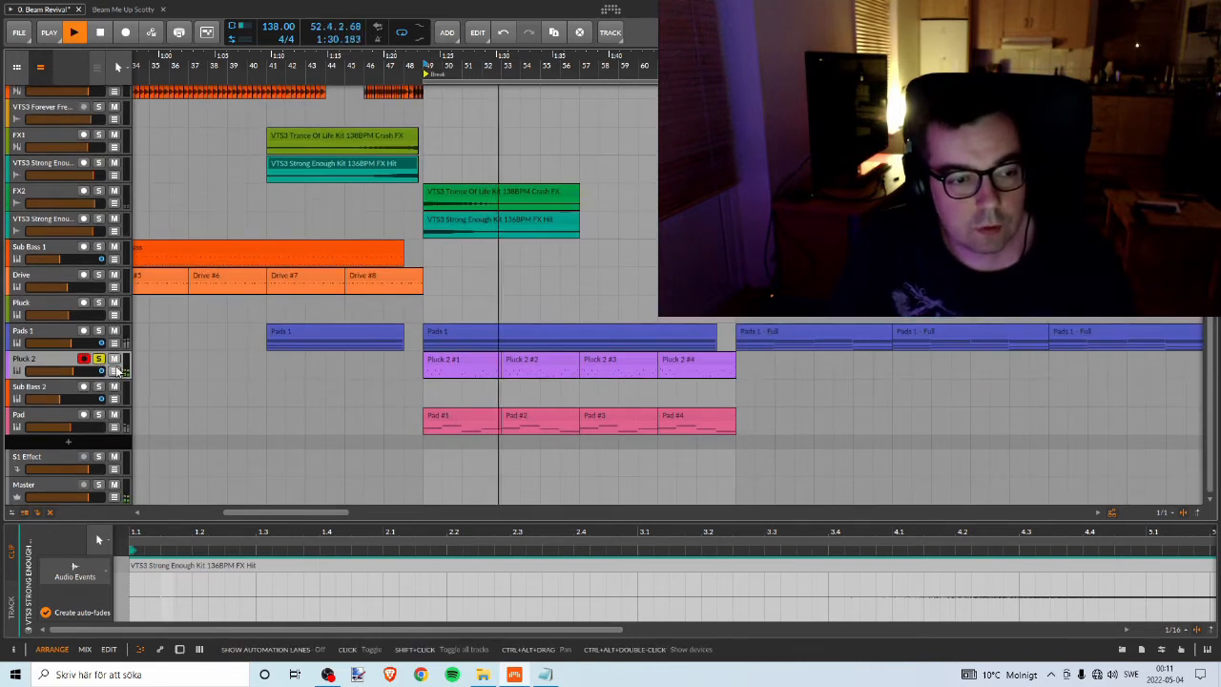
{"action": "left_click", "coordinate": [115, 371]}
{"action": "left_click", "coordinate": [116, 371]}
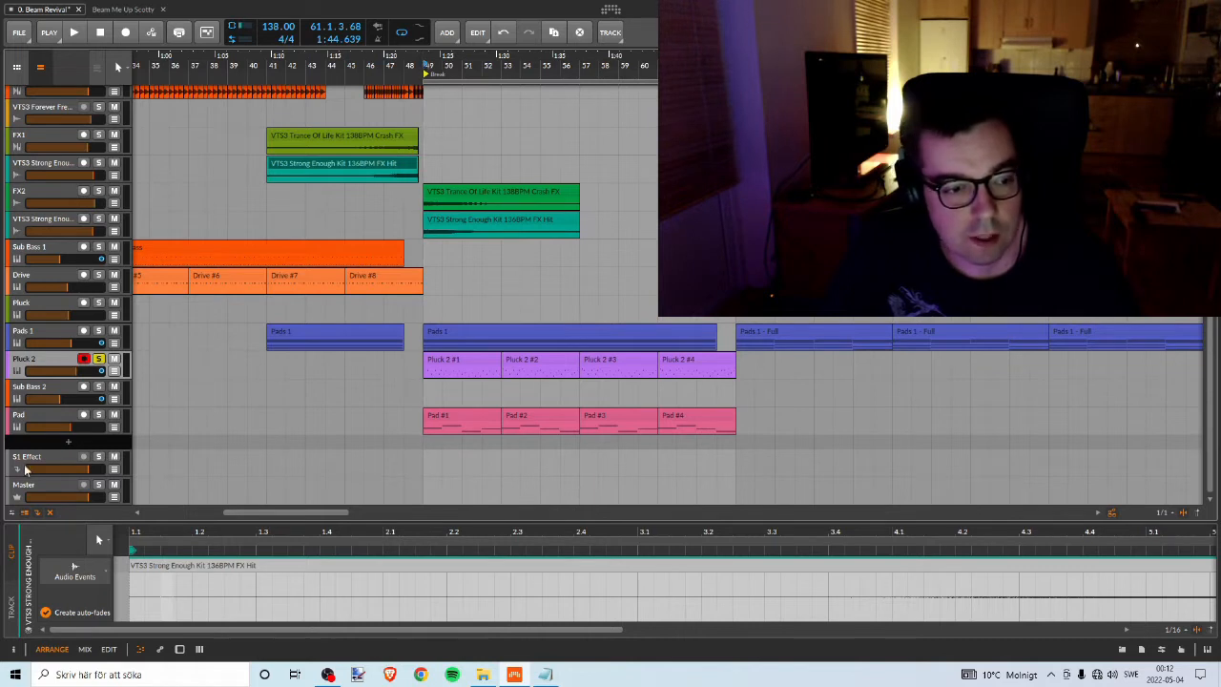
Replay the break from bar 49 with Pluck 2 unsoloed and show that track's volume automation lane.
{"action": "left_click", "coordinate": [98, 359]}
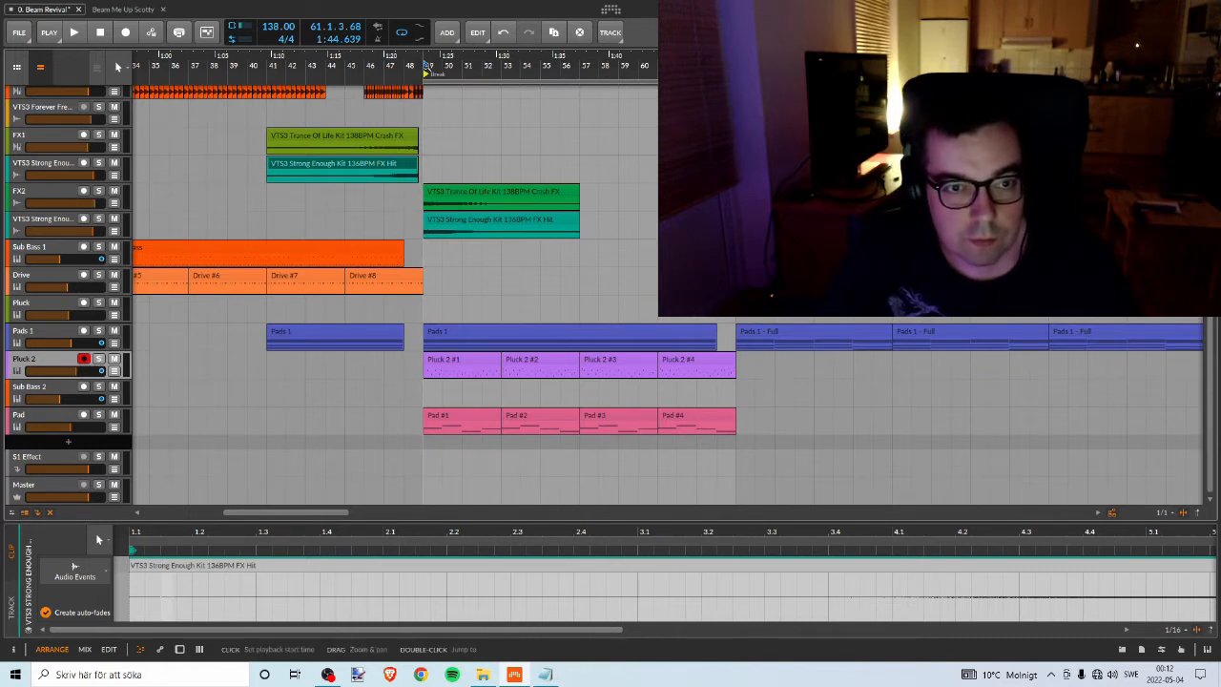
{"action": "key", "text": "space"}
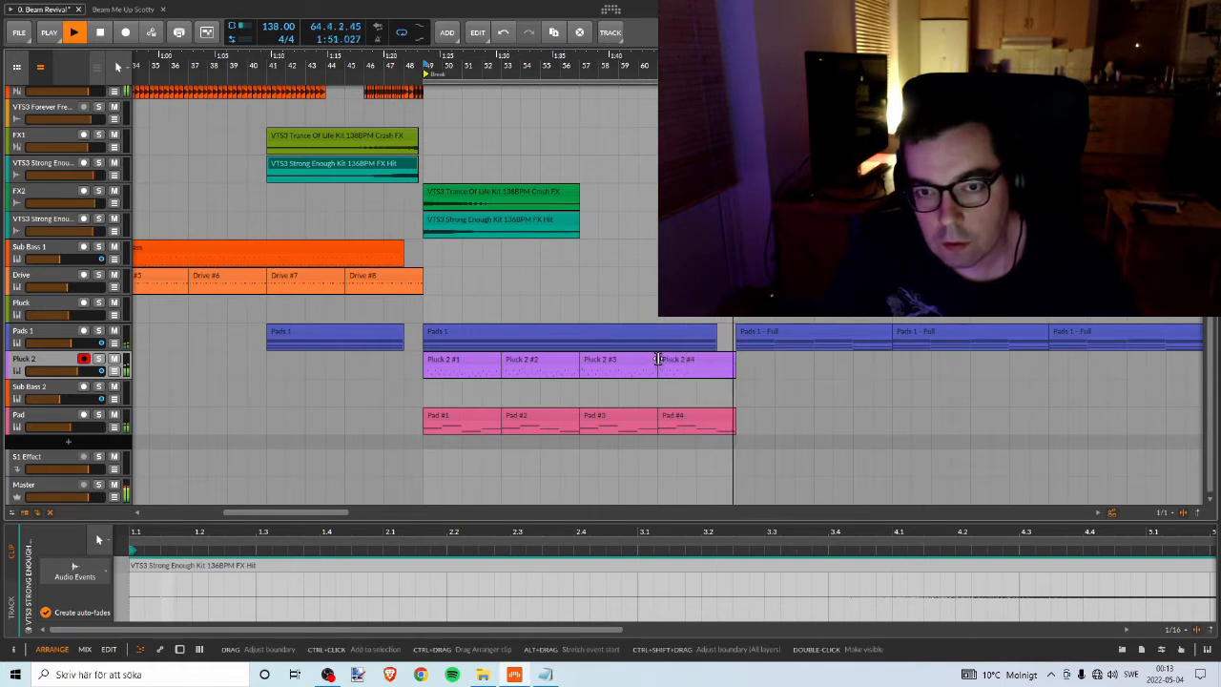
{"action": "key", "text": "space"}
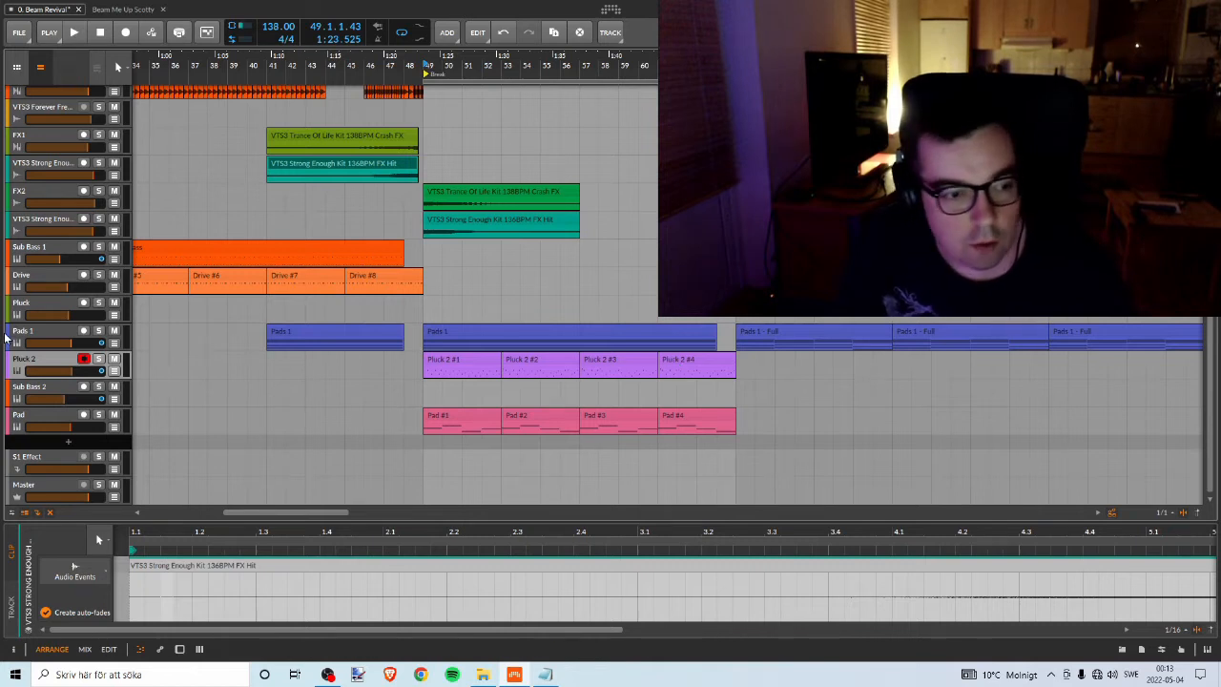
{"action": "left_click", "coordinate": [114, 372]}
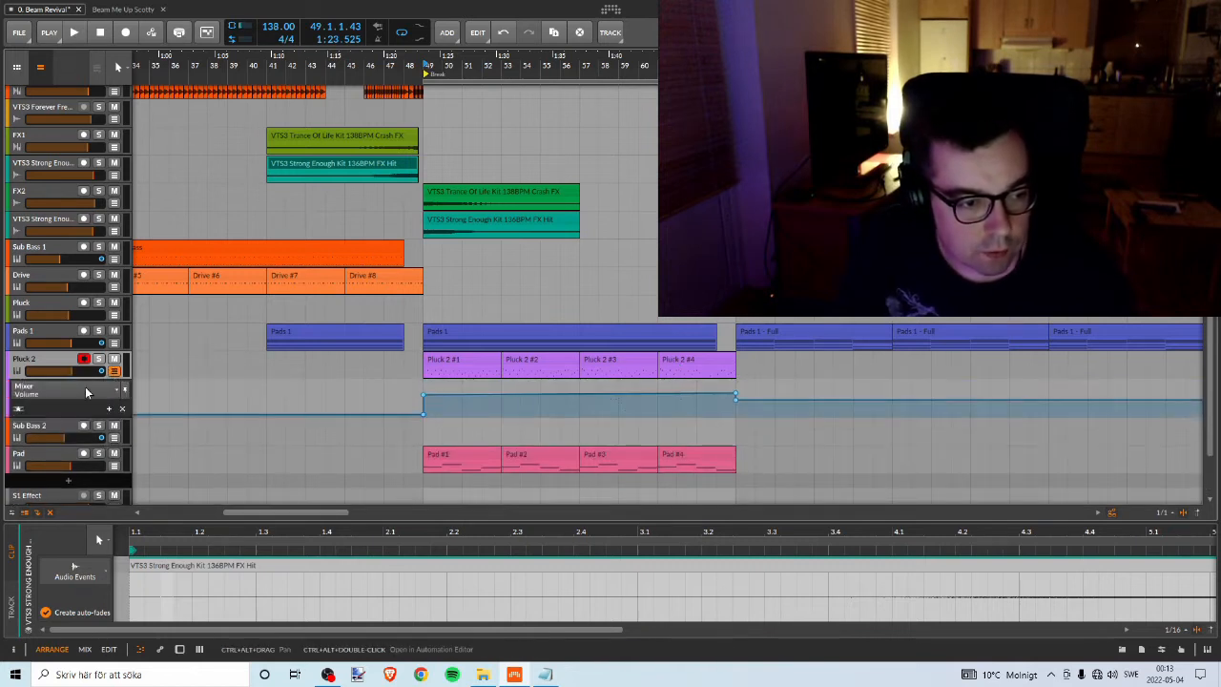
Show Pluck 2's Filter A Cutoff automation and play the break from bar 49 with the track soloed.
{"action": "left_click", "coordinate": [85, 387]}
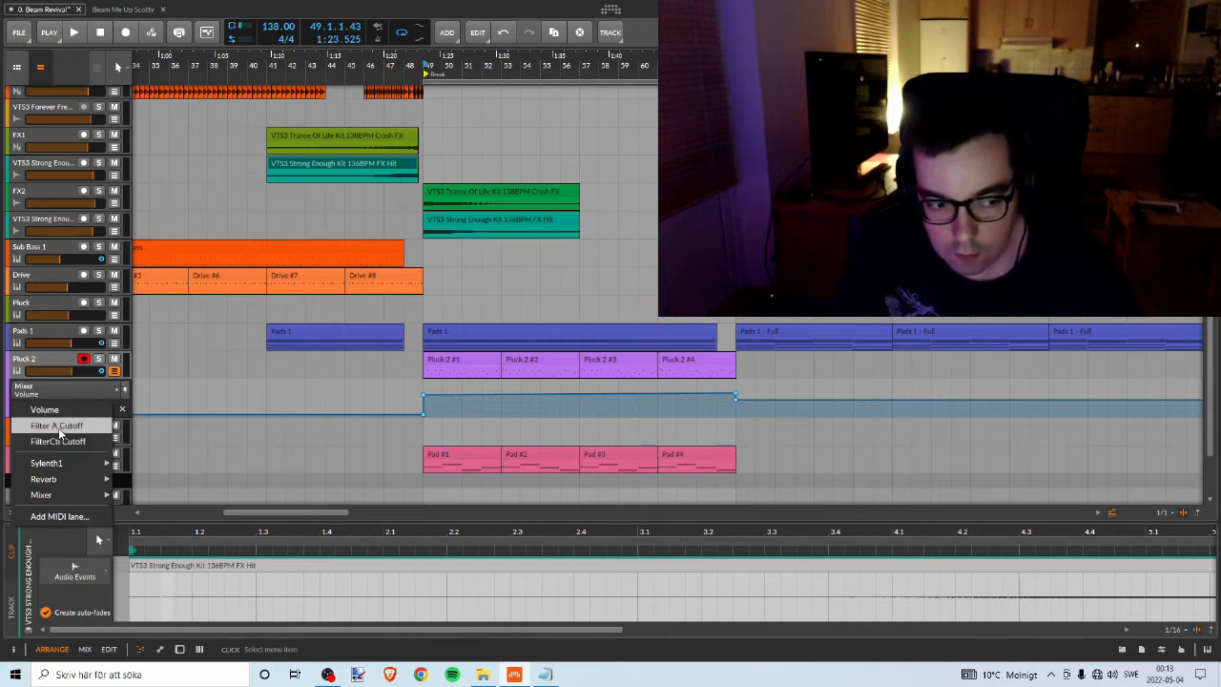
{"action": "left_click", "coordinate": [58, 425]}
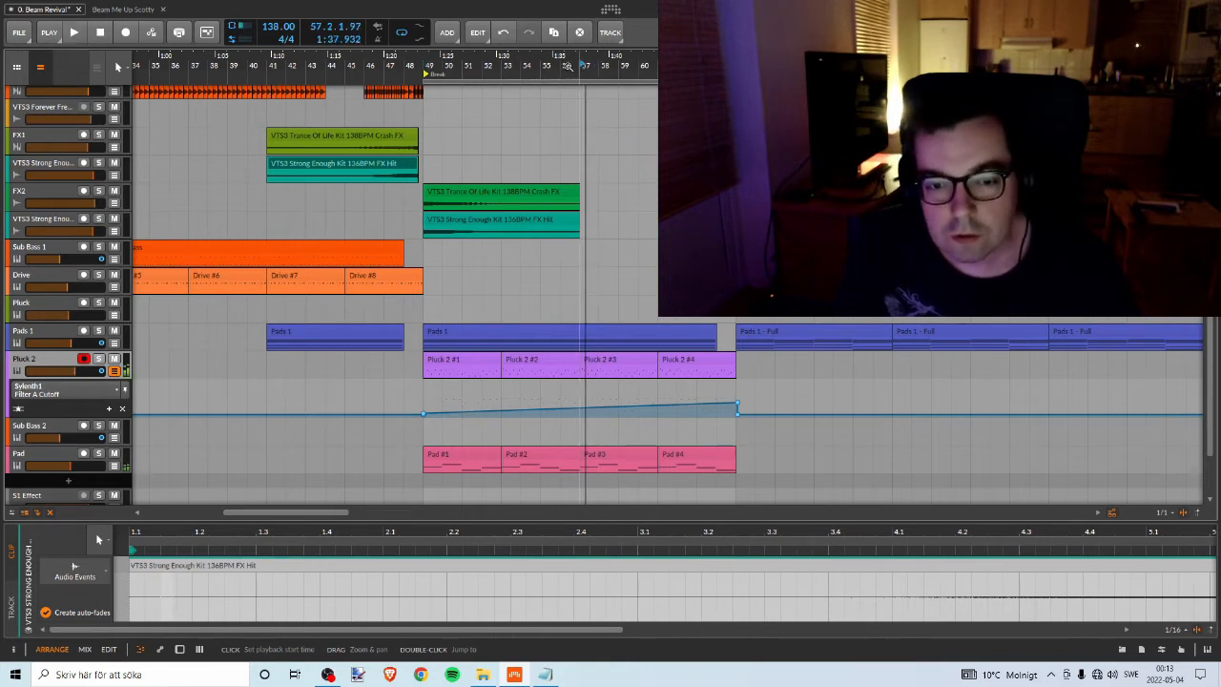
{"action": "key", "text": "space"}
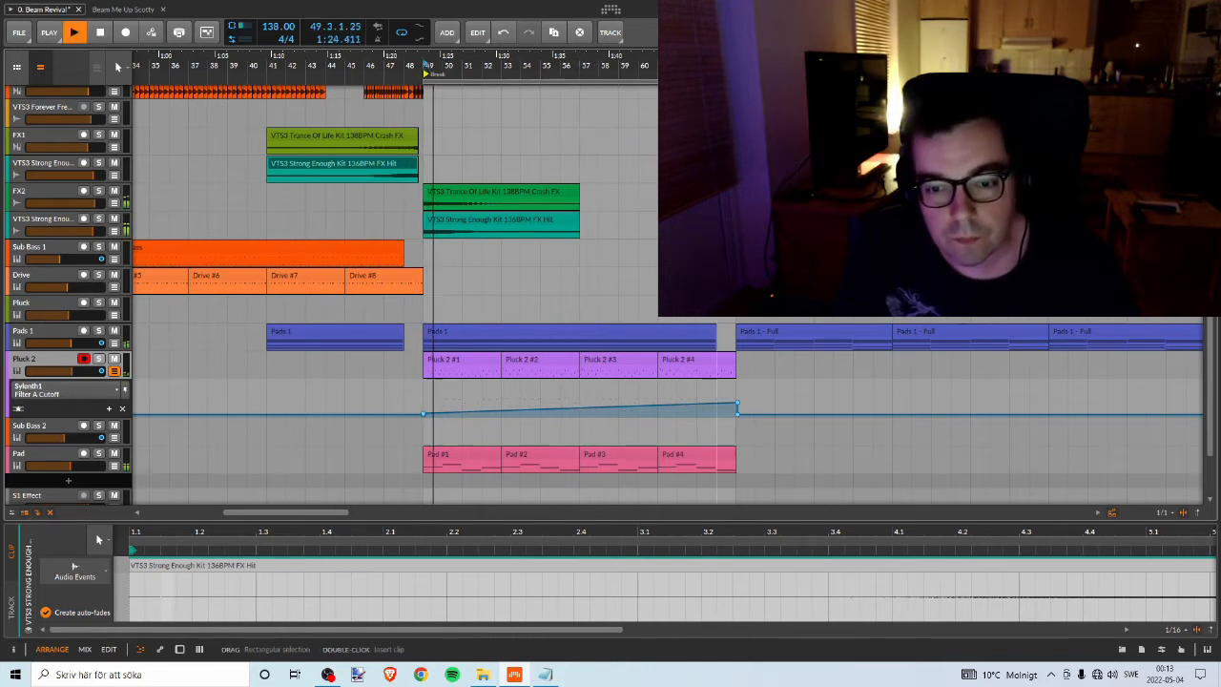
{"action": "left_click", "coordinate": [99, 363]}
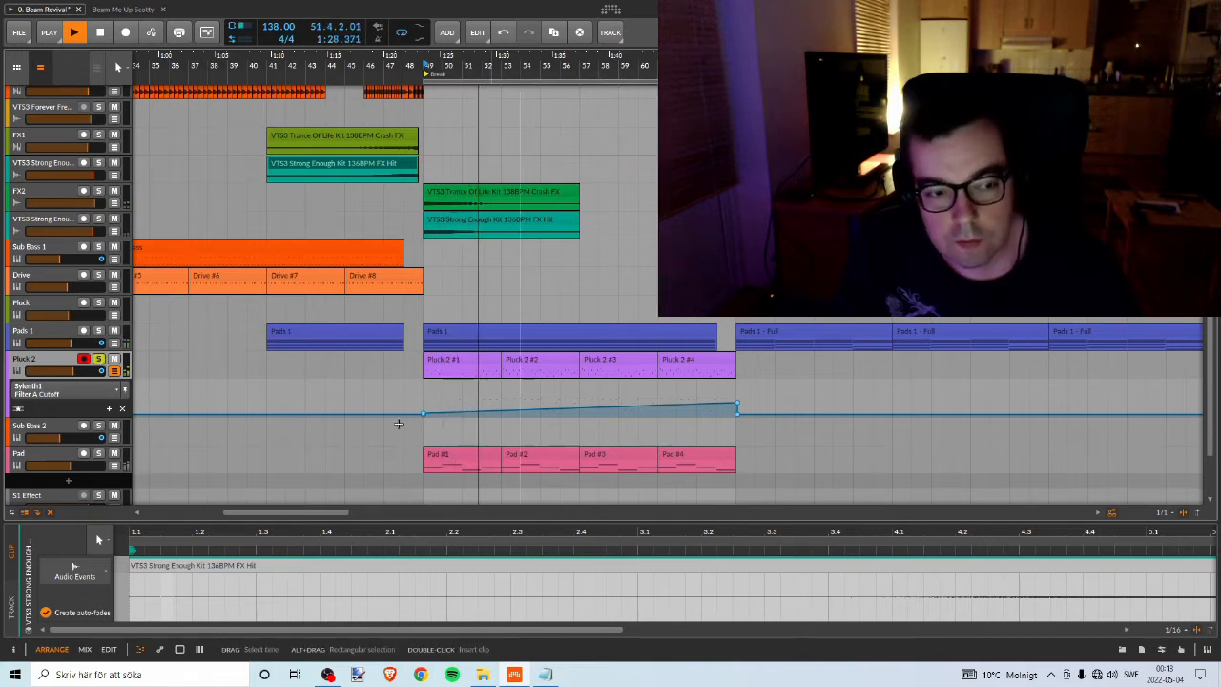
Show Pluck 2's FilterCtl Cutoff automation, adding a point at the start of clip Pluck 2 #4 and lowering the curve's end at bar 65.
{"action": "left_click", "coordinate": [71, 393]}
{"action": "left_click", "coordinate": [67, 441]}
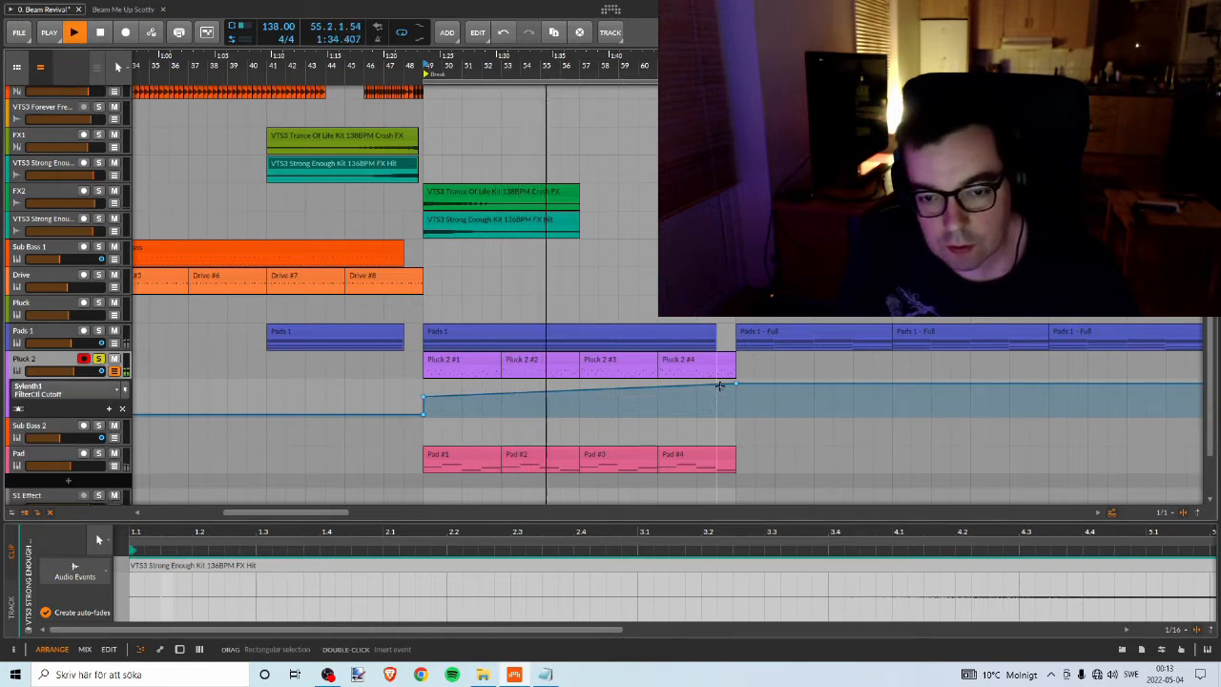
{"action": "left_click", "coordinate": [657, 386]}
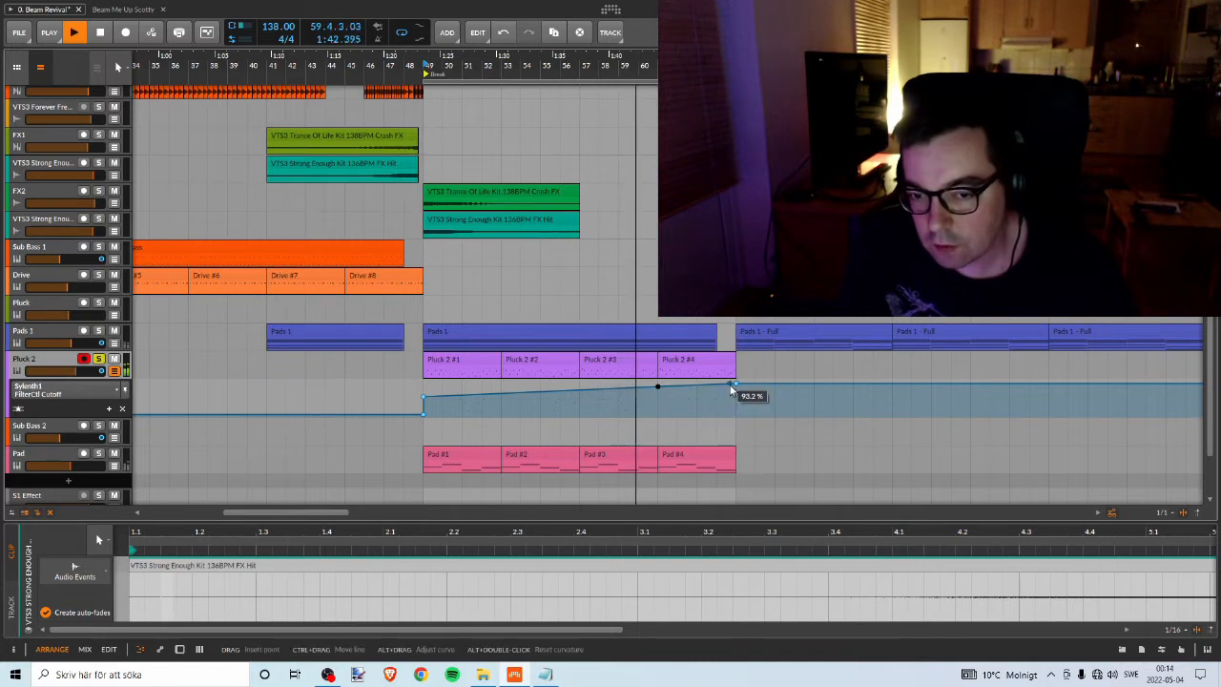
{"action": "left_click_drag", "start_coordinate": [732, 388], "coordinate": [735, 395]}
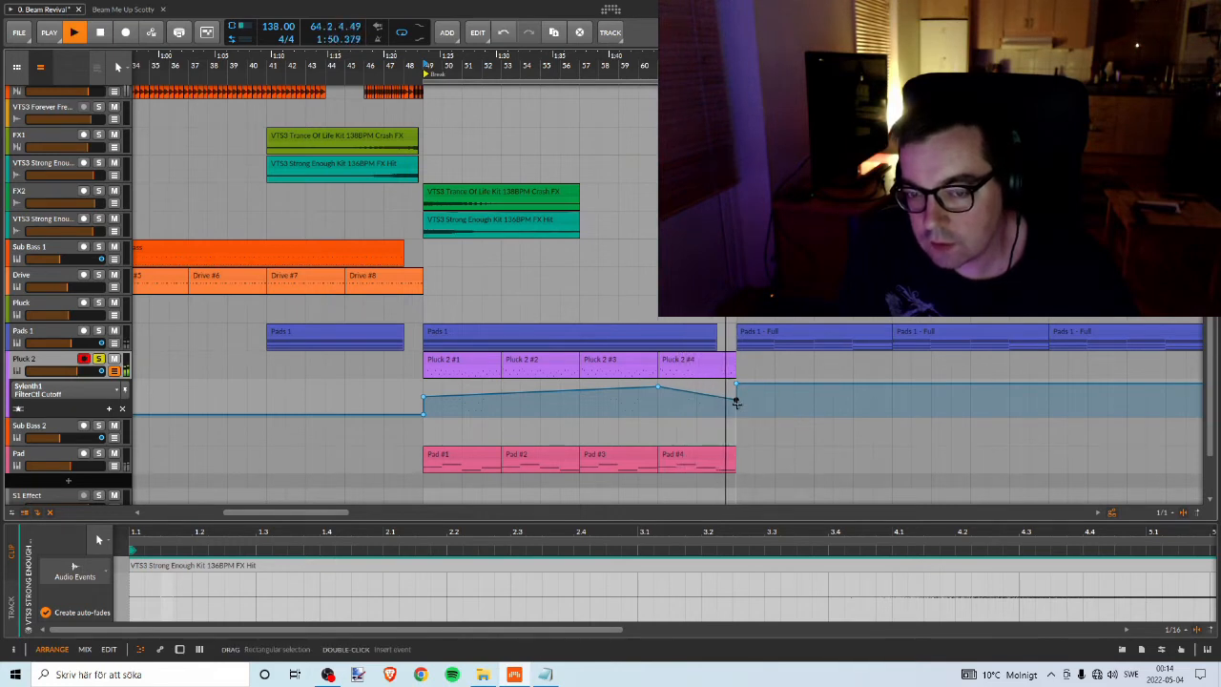
{"action": "key", "text": "space"}
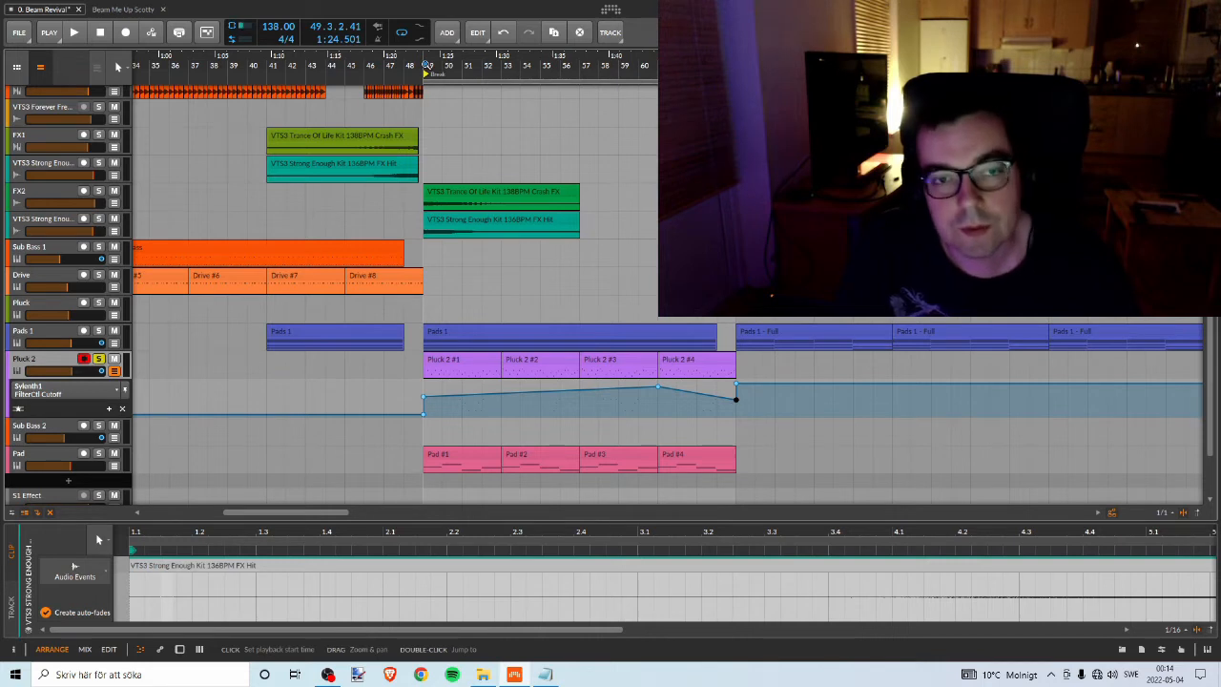
Replay the break from bar 49 and unsolo Pluck 2 to hear the new cutoff curve in the full mix.
{"action": "key", "text": "space"}
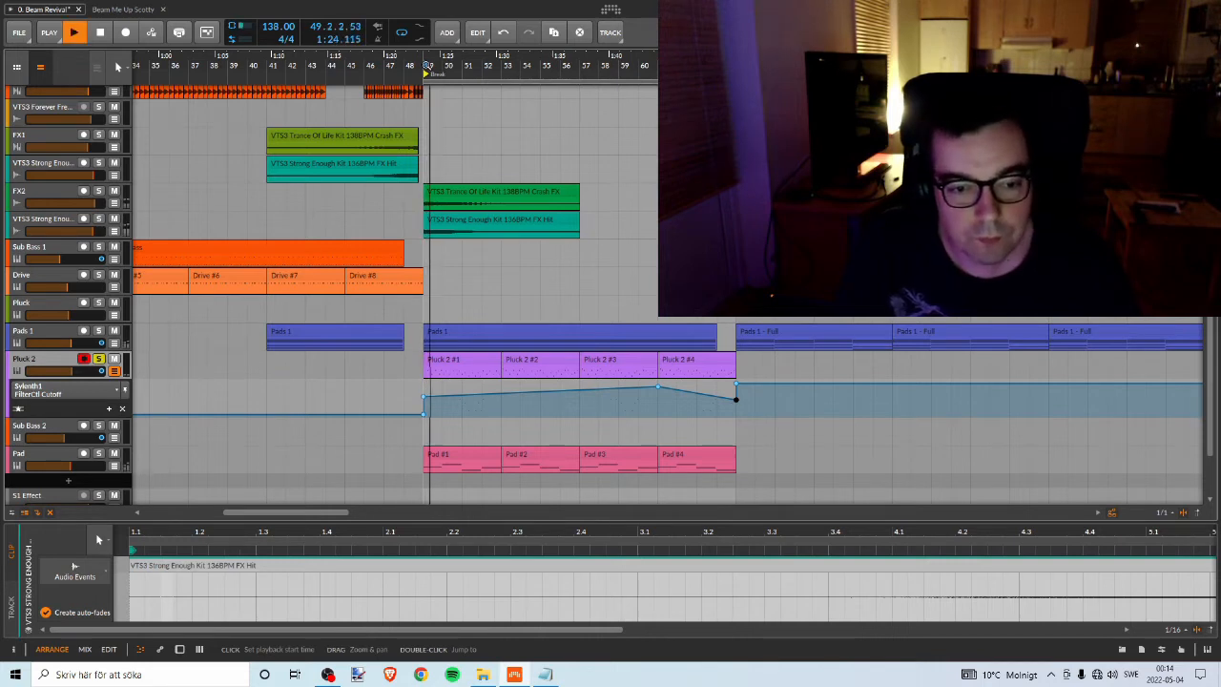
{"action": "left_click", "coordinate": [98, 360]}
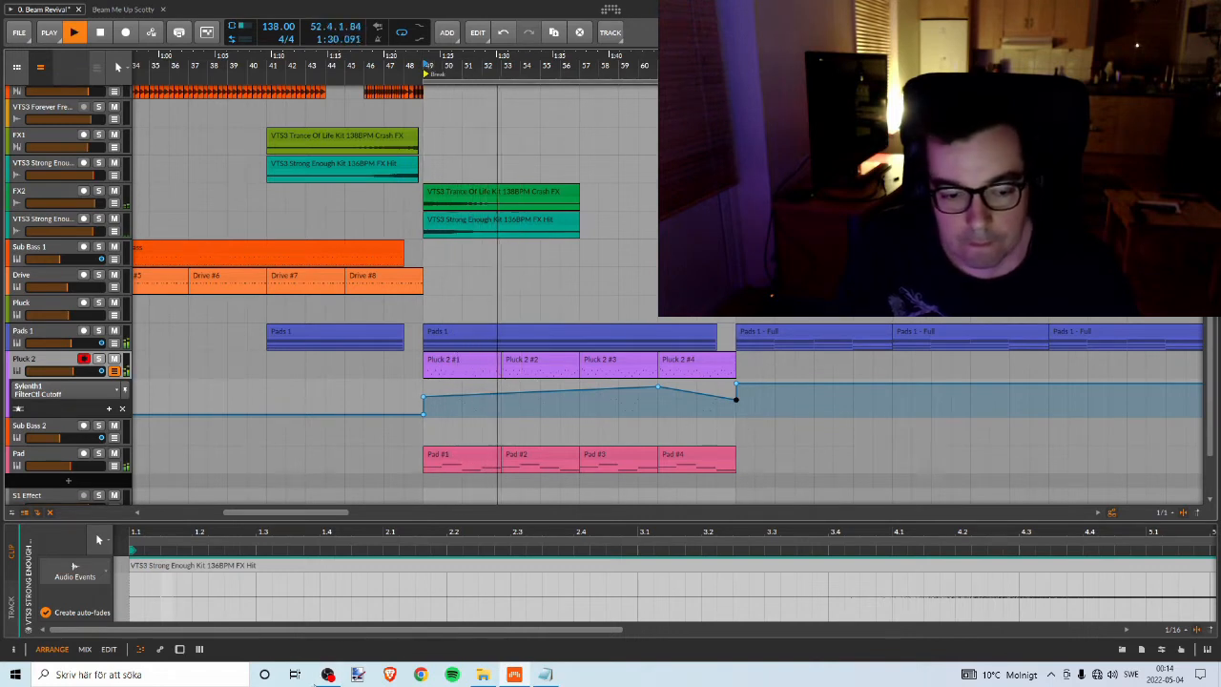
{"action": "left_click", "coordinate": [328, 674]}
{"action": "left_click", "coordinate": [327, 674]}
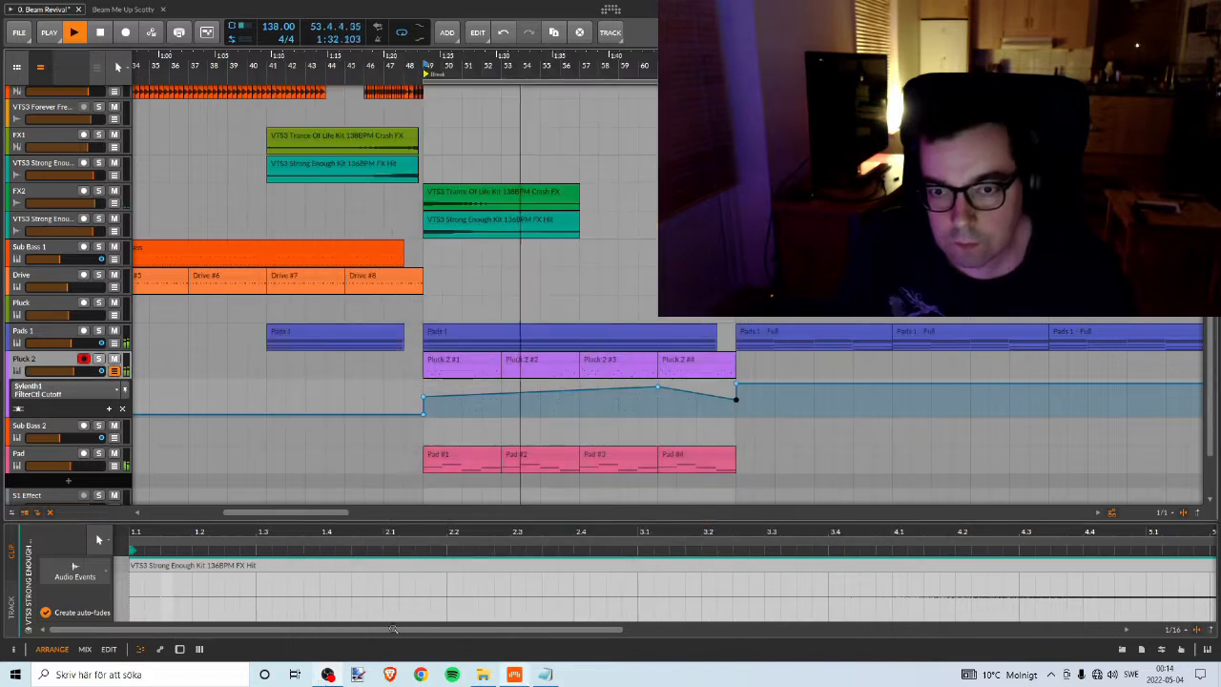
Move the peak point of the FilterCtl Cutoff curve earlier to bar 59 at about 80 %.
{"action": "mouse_move", "coordinate": [737, 402]}
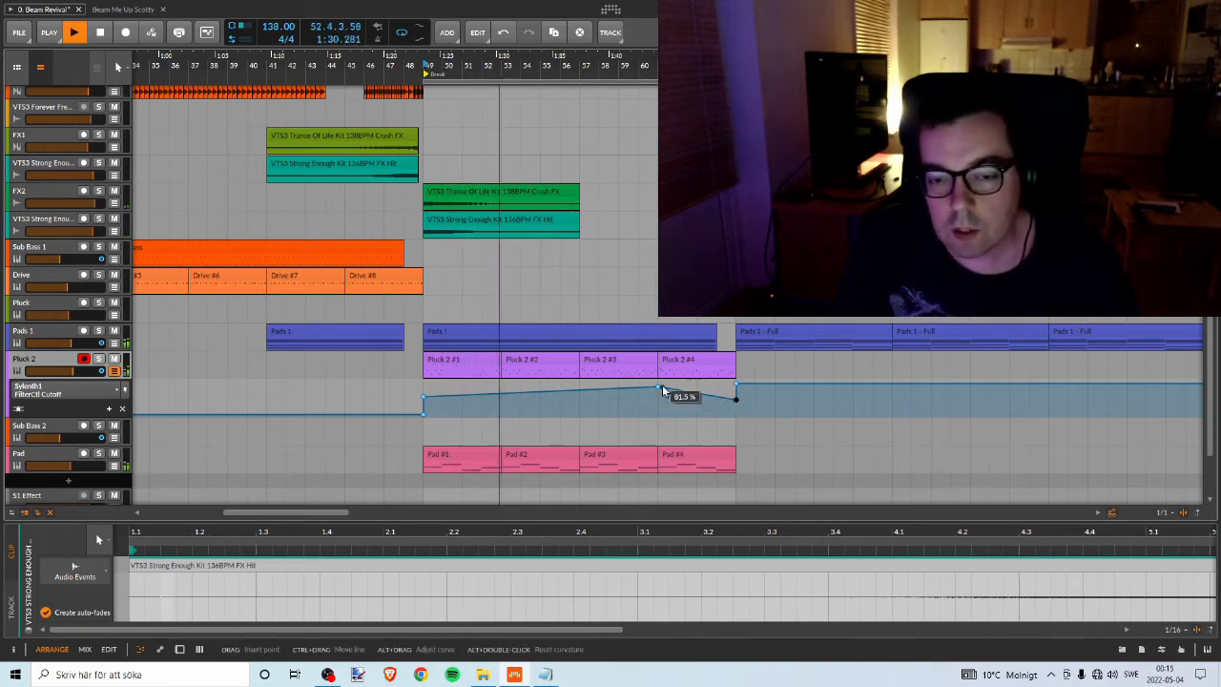
{"action": "left_click_drag", "start_coordinate": [659, 391], "coordinate": [620, 391]}
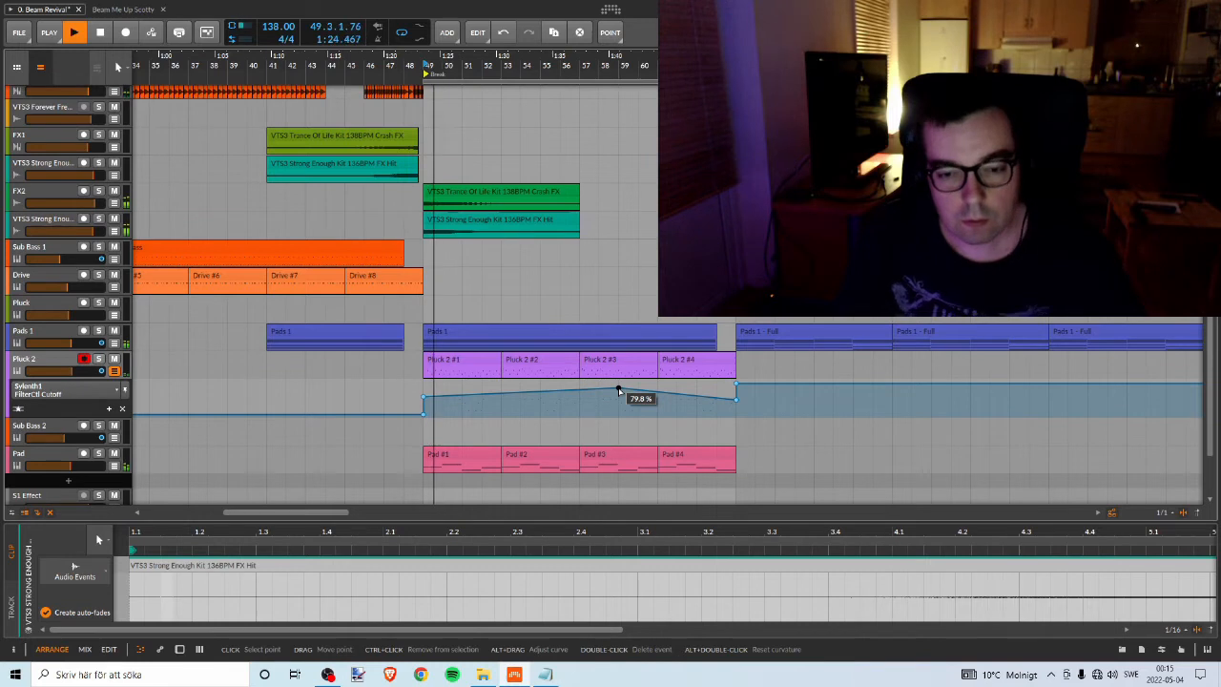
{"action": "key", "text": "space"}
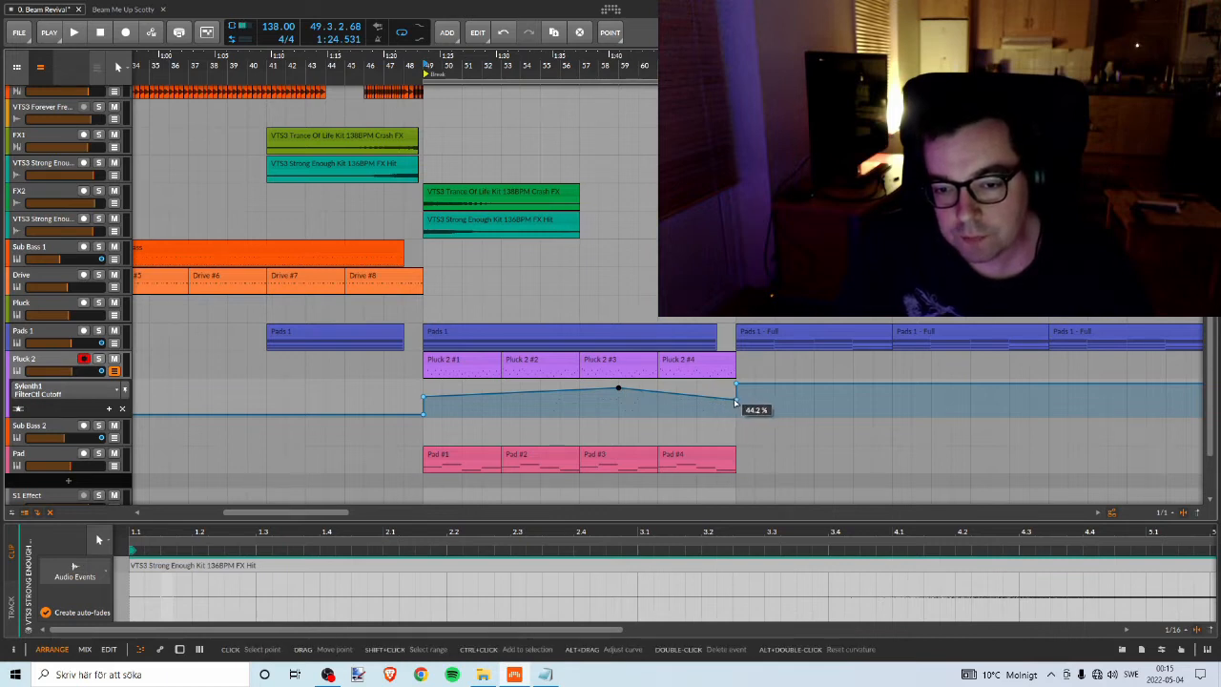
Reshape the FilterCtl Cutoff curve into a steady rise by removing the closing dip and ending it at bar 65 at about 71 %.
{"action": "left_click_drag", "start_coordinate": [736, 402], "coordinate": [735, 383]}
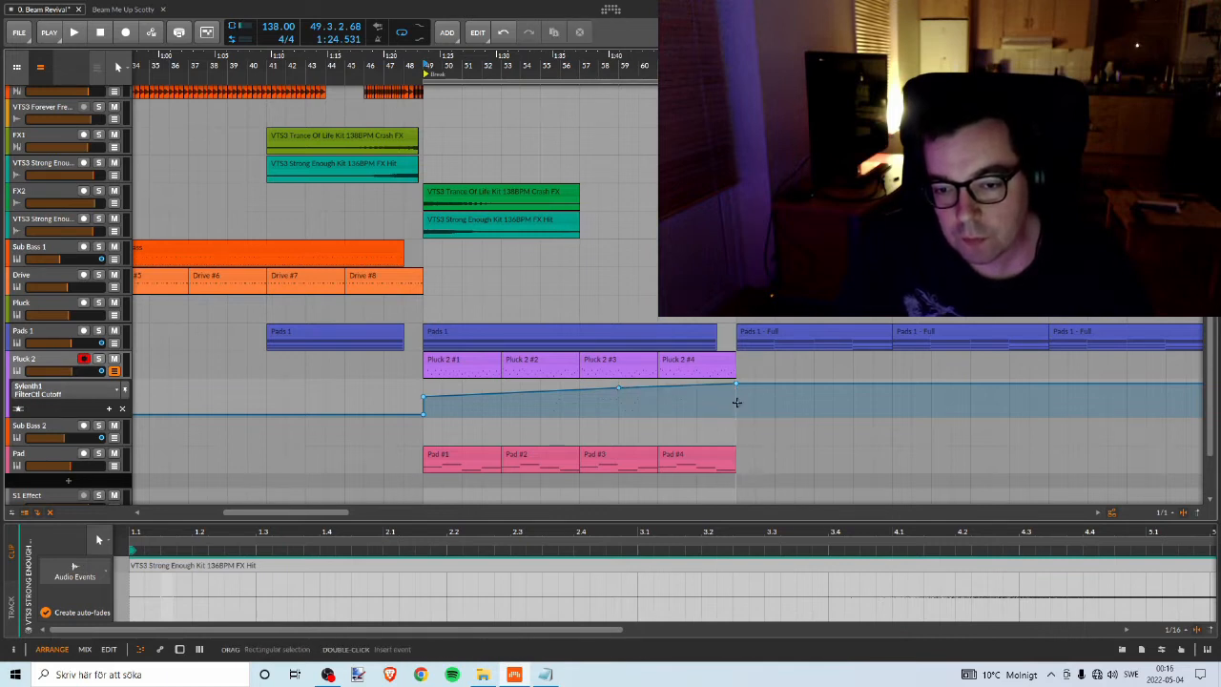
{"action": "double_click", "coordinate": [629, 391]}
{"action": "left_click_drag", "start_coordinate": [630, 391], "coordinate": [697, 389]}
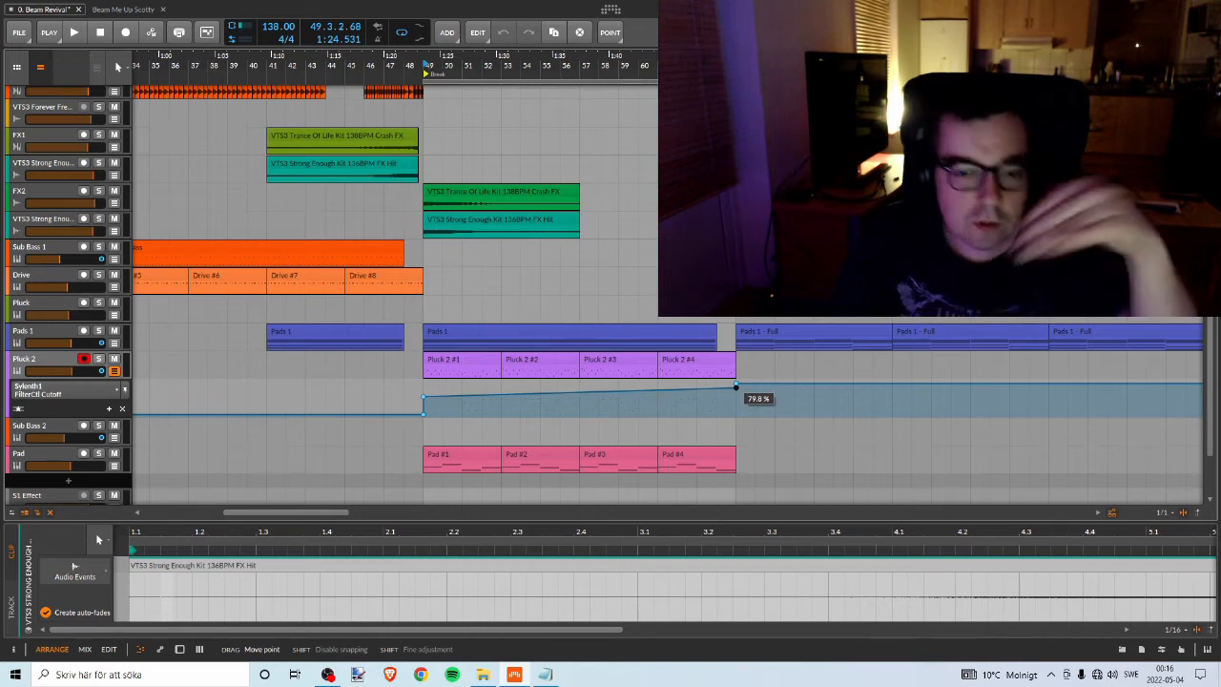
{"action": "left_click_drag", "start_coordinate": [736, 387], "coordinate": [735, 390]}
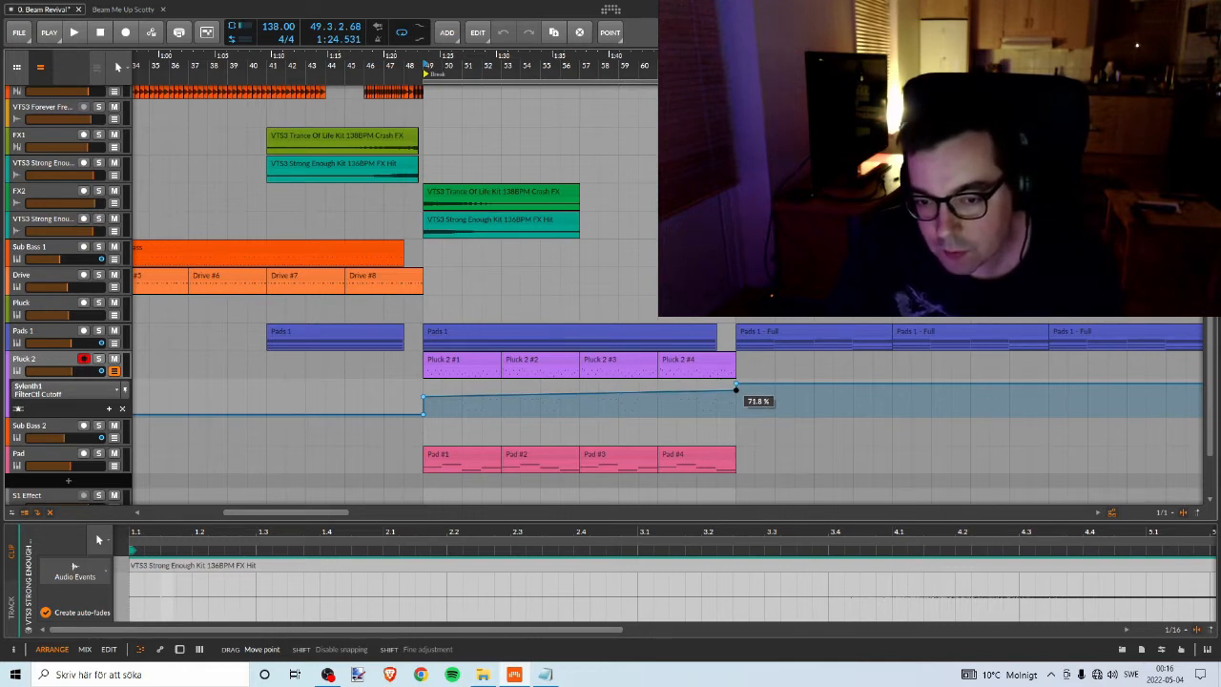
{"action": "left_click_drag", "start_coordinate": [735, 390], "coordinate": [735, 390]}
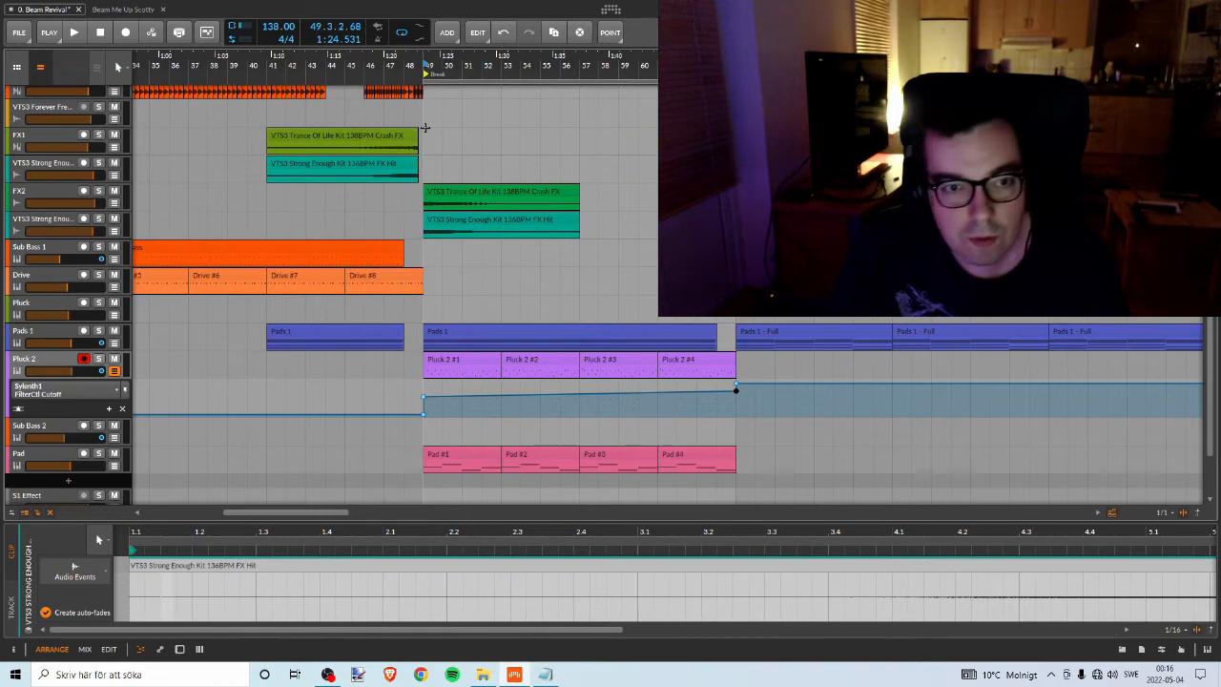
Audition the cutoff rise by playing from the break at bar 49 and from the lead-in around bar 48.
{"action": "double_click", "coordinate": [426, 64]}
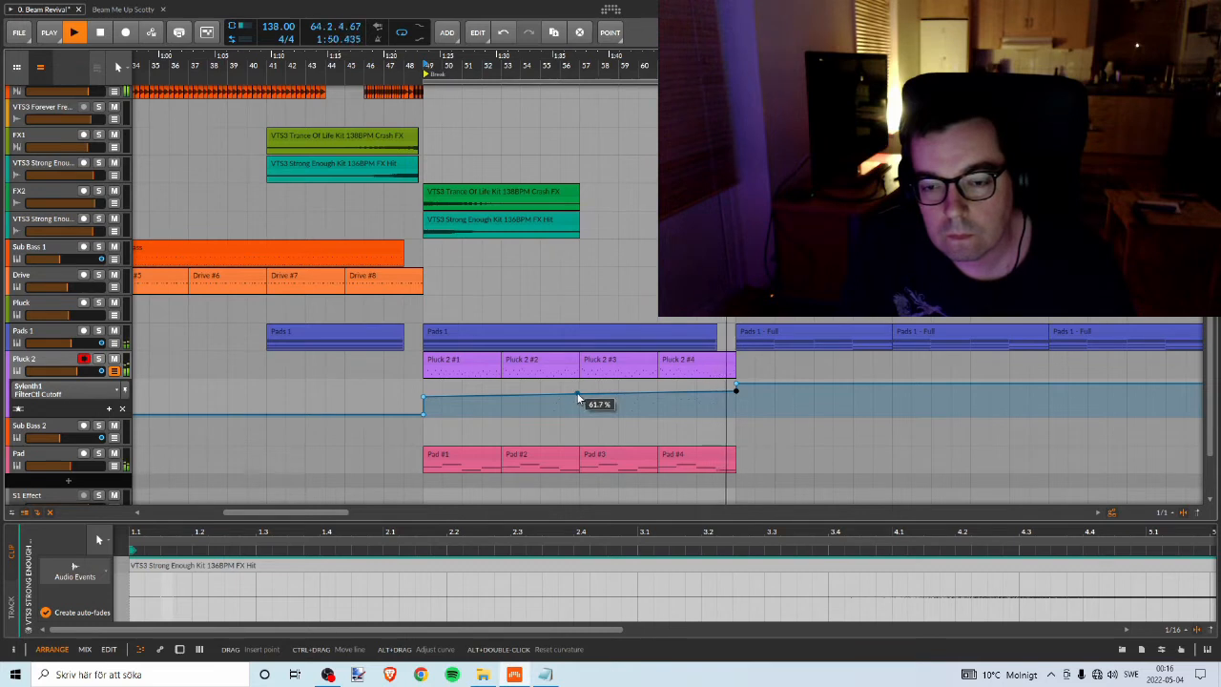
{"action": "key", "text": "space"}
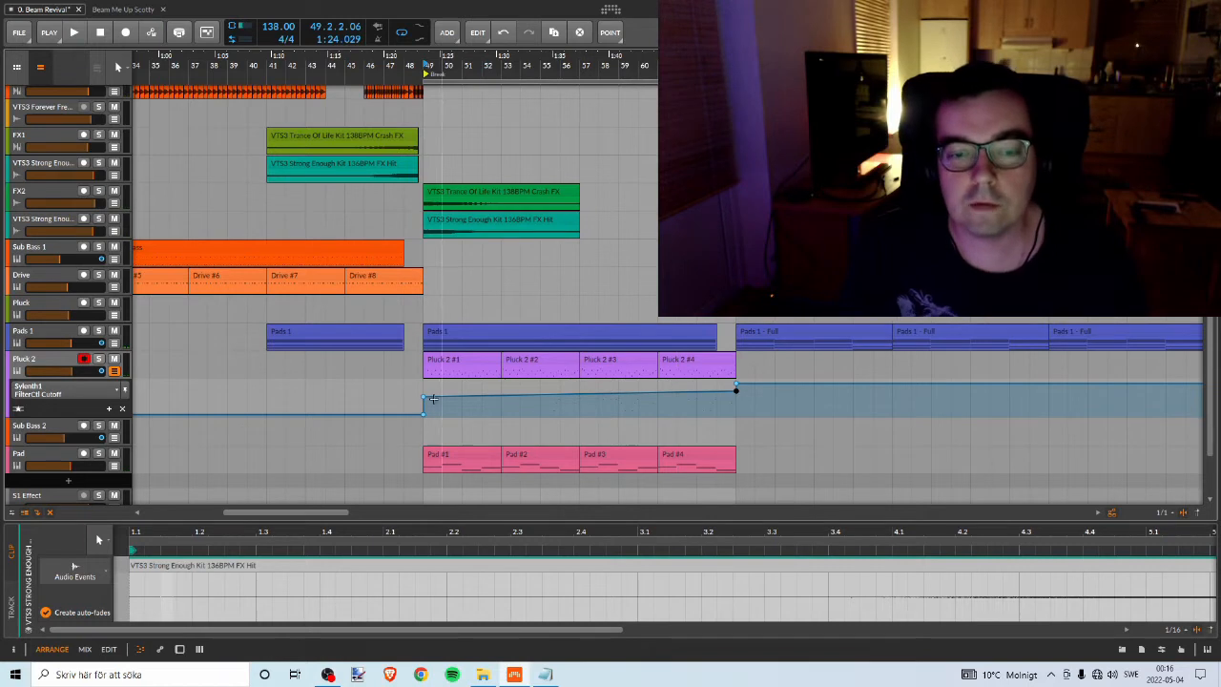
{"action": "mouse_move", "coordinate": [421, 399]}
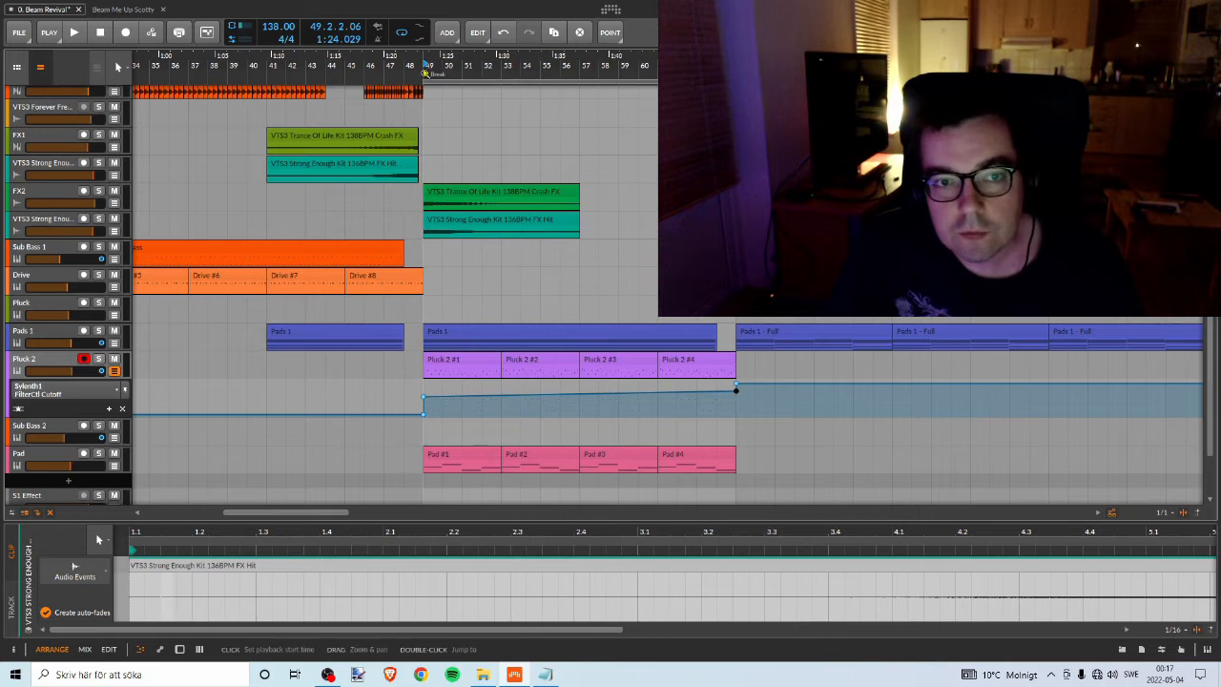
{"action": "key", "text": "space"}
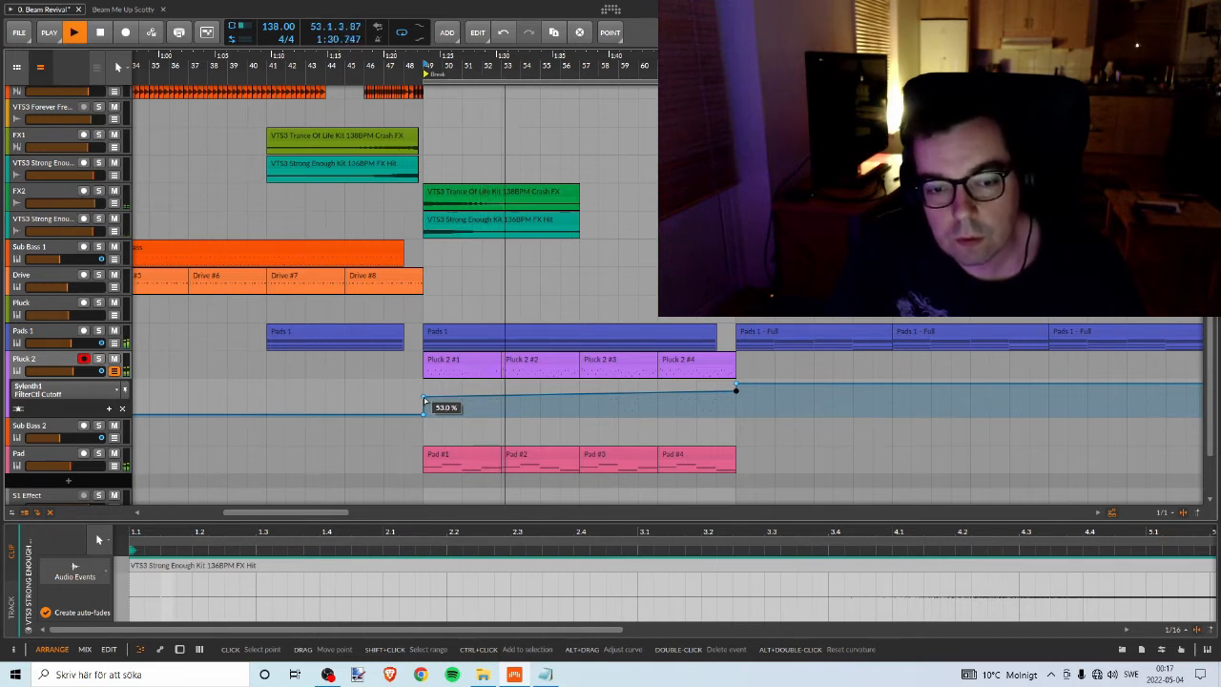
{"action": "key", "text": "space"}
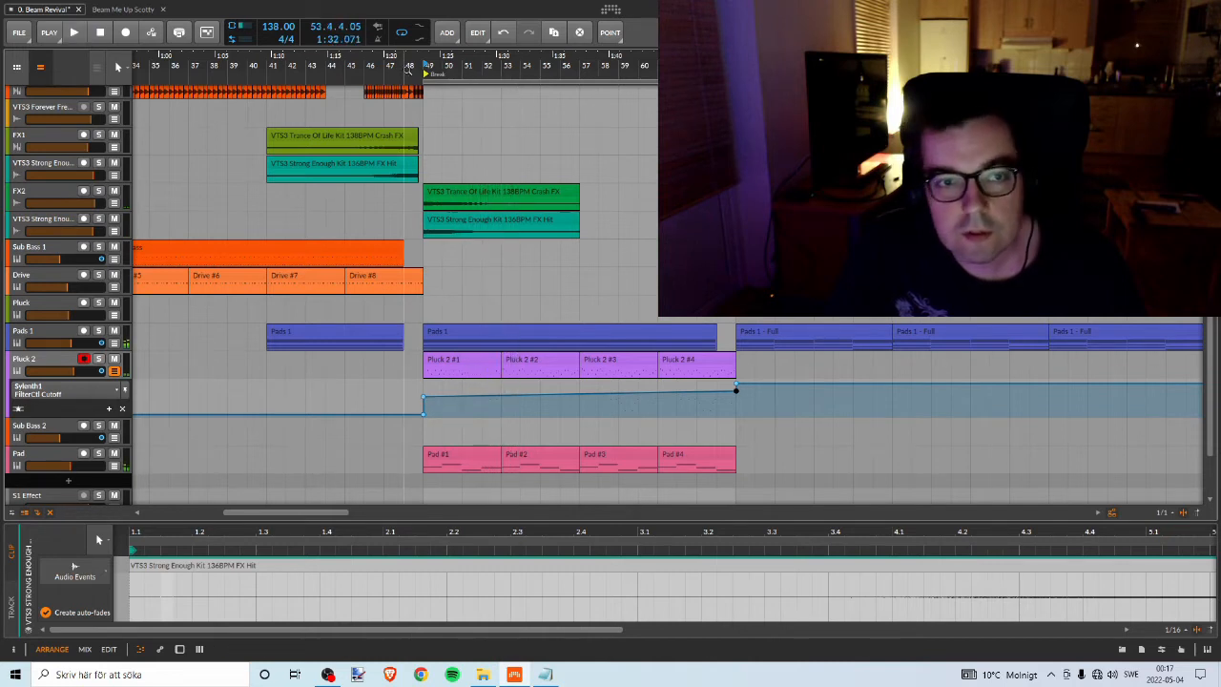
{"action": "key", "text": "space"}
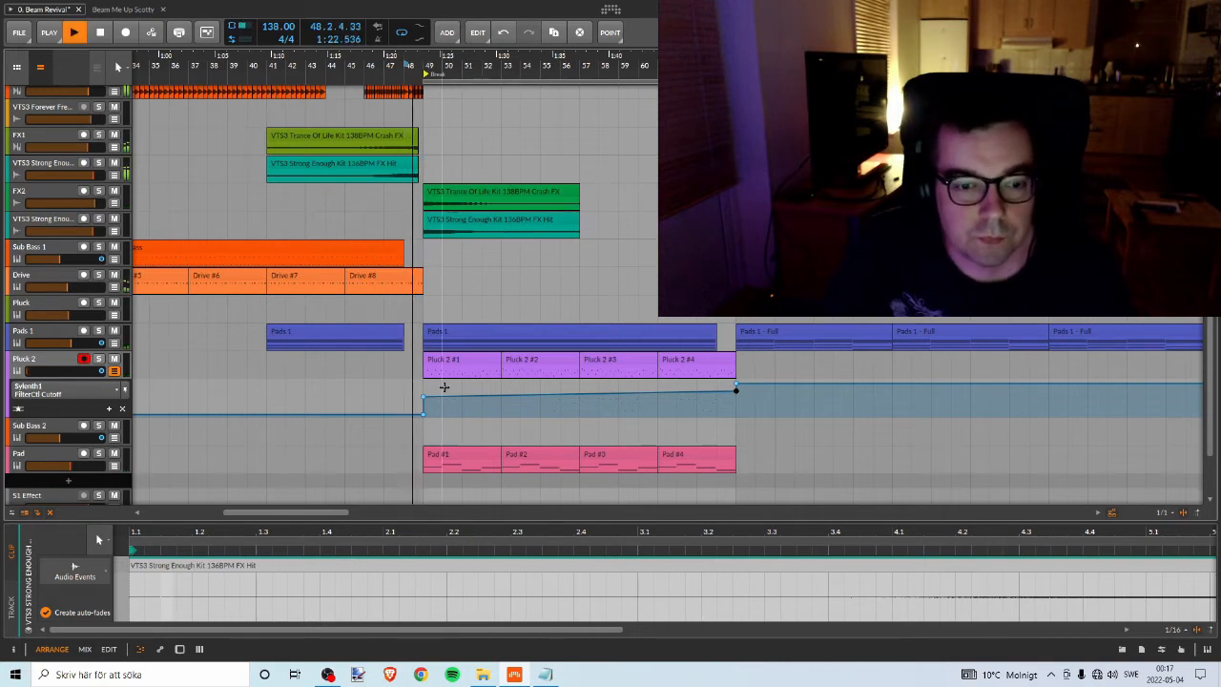
Try a slightly higher start point for the FilterCtl Cutoff rise at bar 49 while the break plays.
{"action": "left_click", "coordinate": [423, 398]}
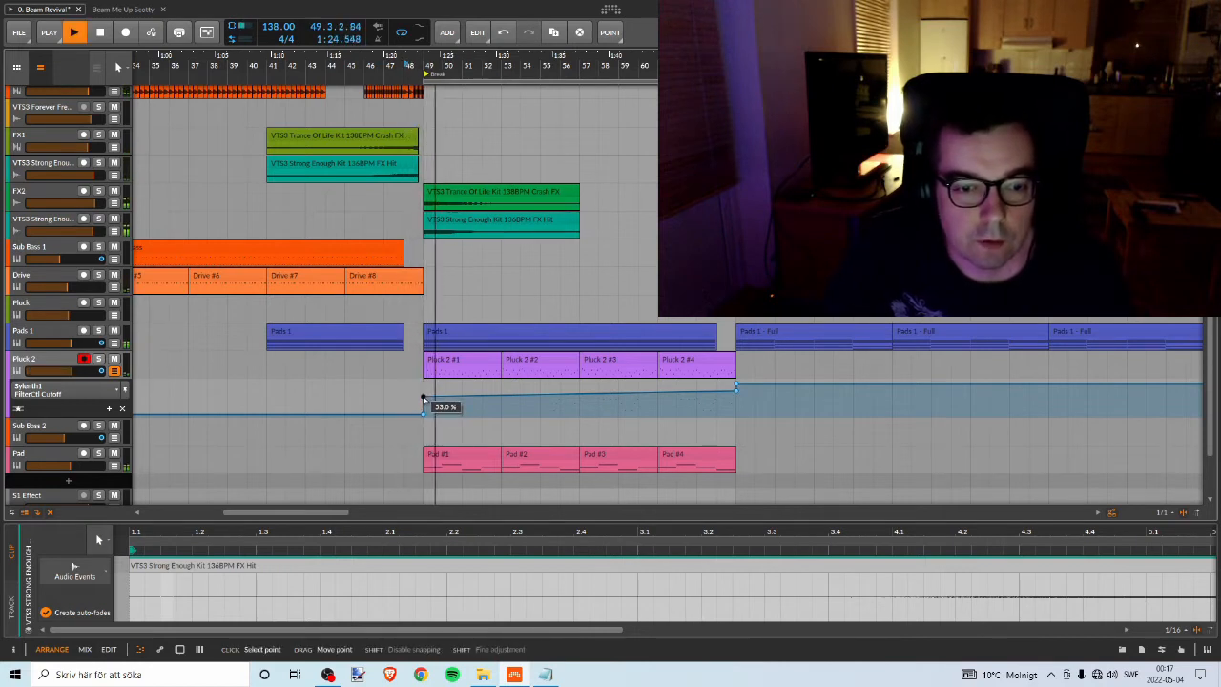
{"action": "left_click_drag", "start_coordinate": [424, 397], "coordinate": [423, 393]}
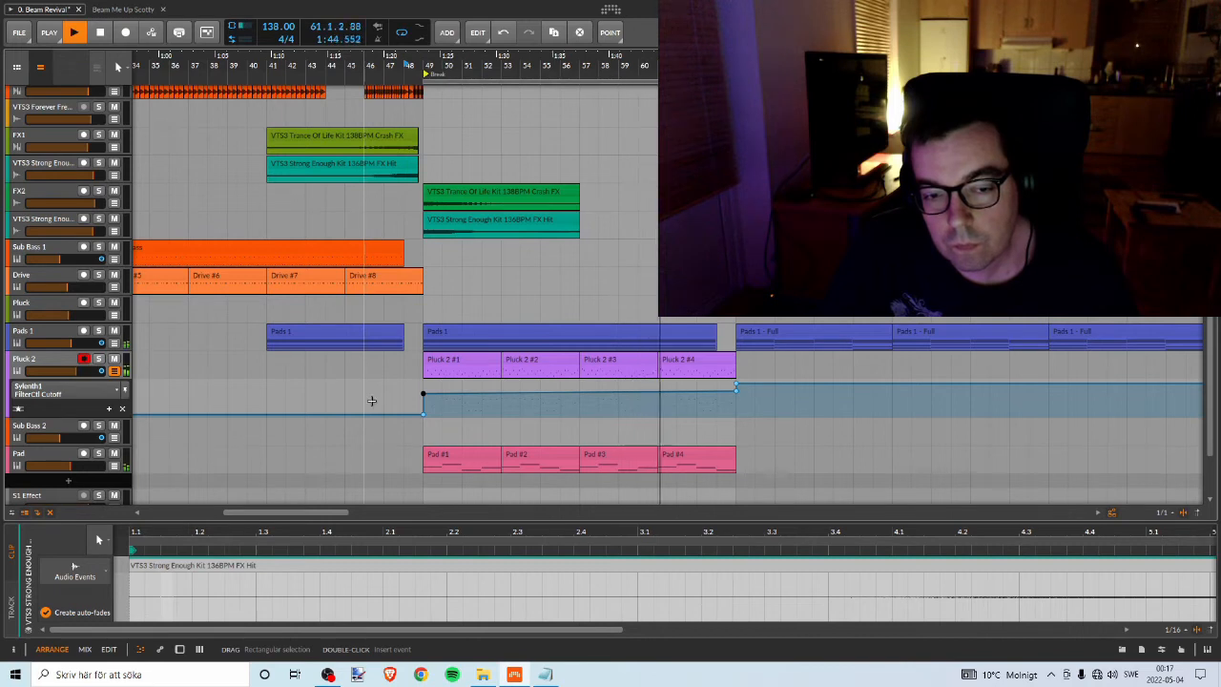
{"action": "key", "text": "space"}
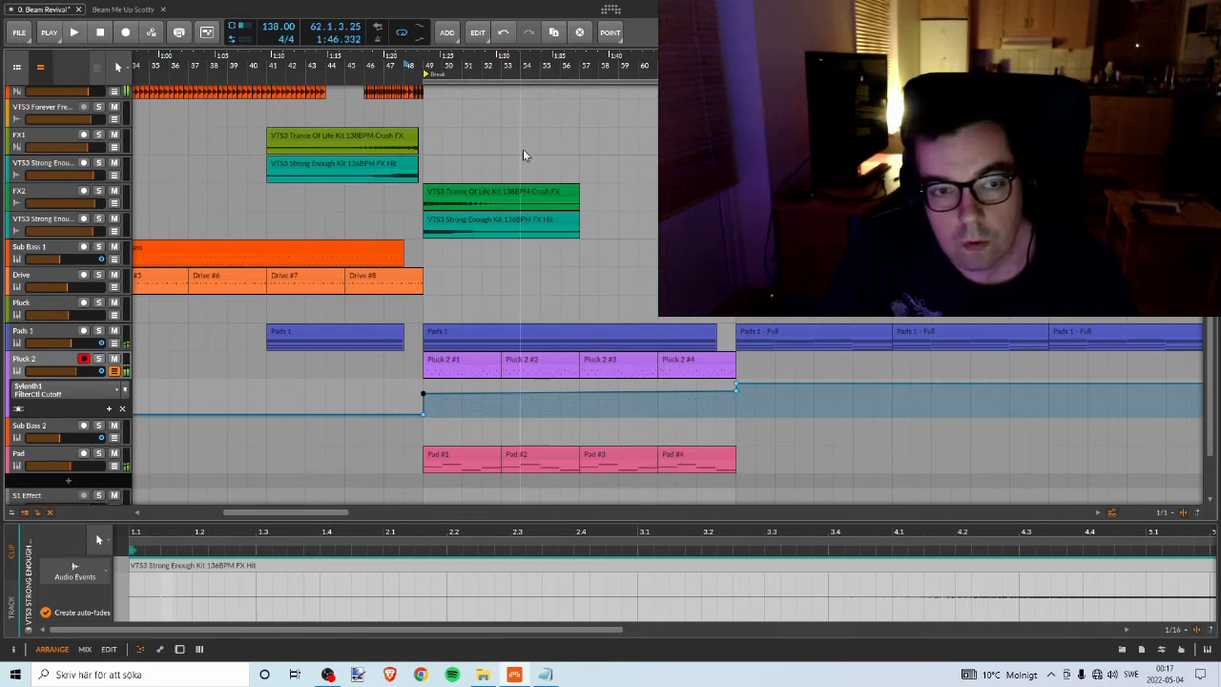
Replay from bar 49 and lower the start point of Pluck 2's FilterCtl Cutoff rise to slightly above 44 %.
{"action": "left_click", "coordinate": [464, 65]}
{"action": "left_click", "coordinate": [425, 64]}
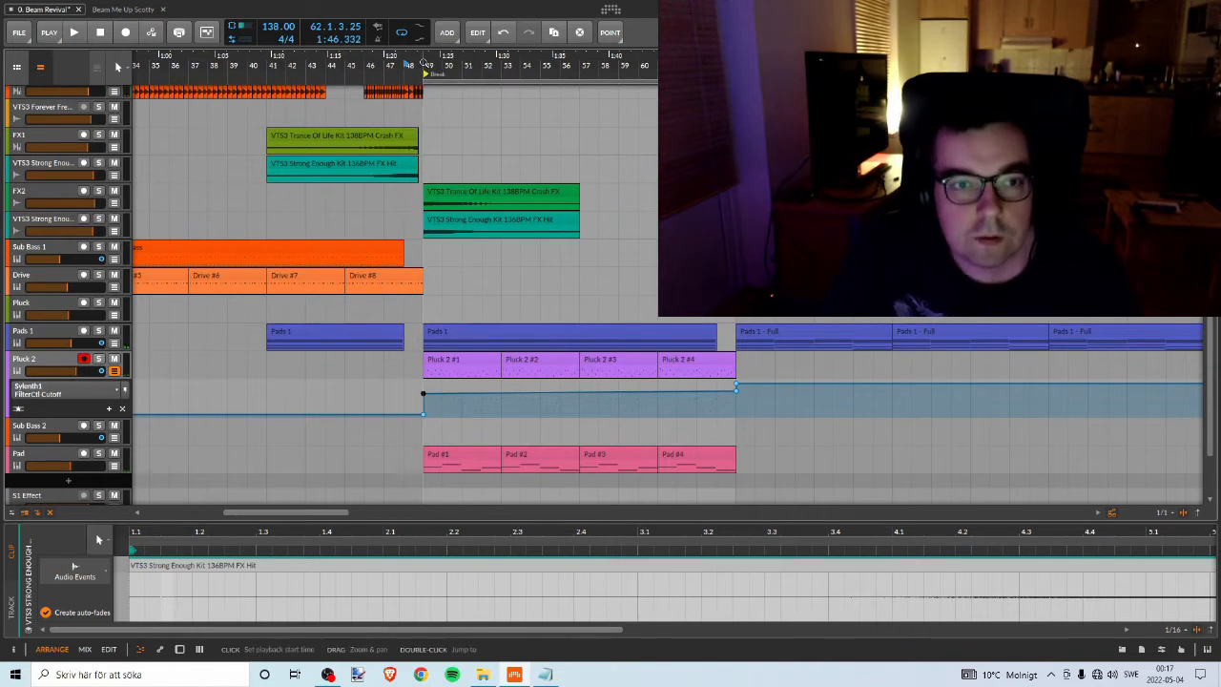
{"action": "key", "text": "space"}
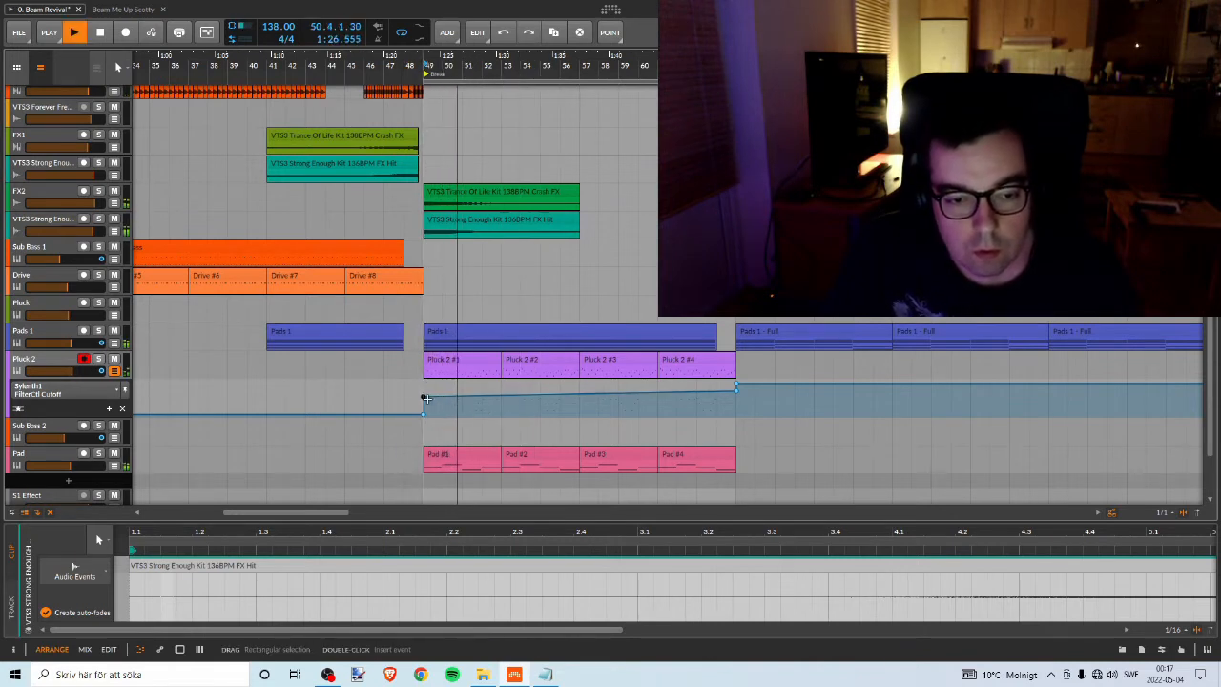
{"action": "left_click_drag", "start_coordinate": [424, 403], "coordinate": [423, 405]}
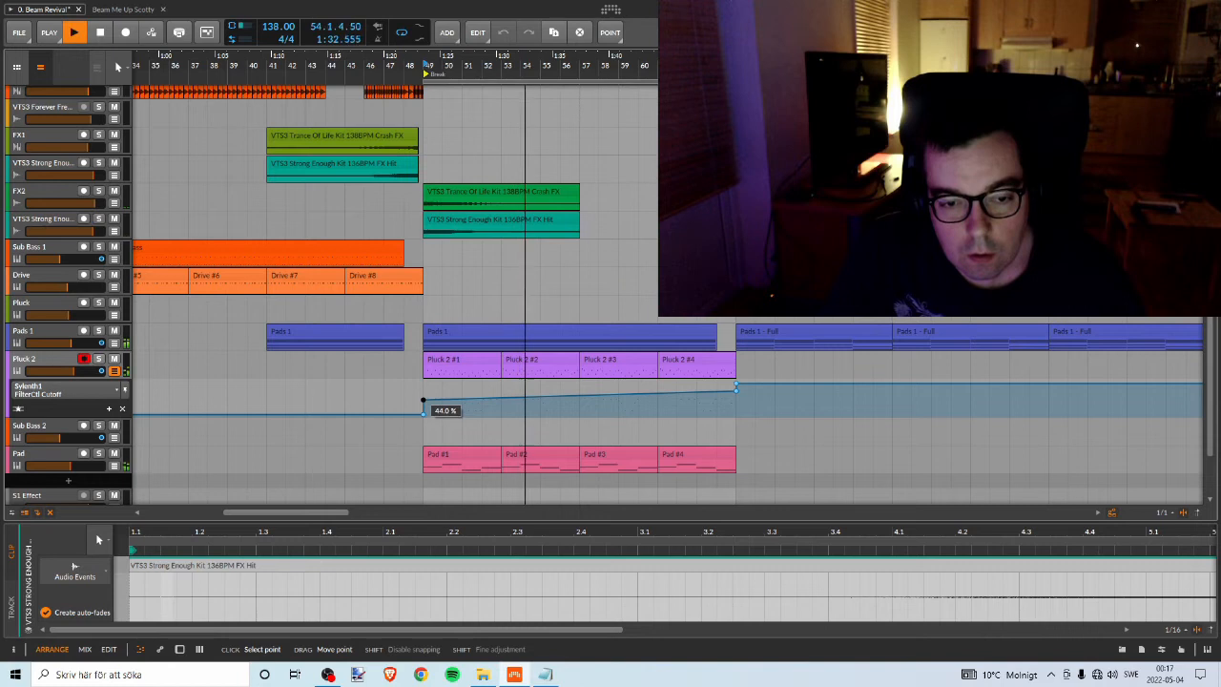
{"action": "left_click_drag", "start_coordinate": [423, 400], "coordinate": [424, 397]}
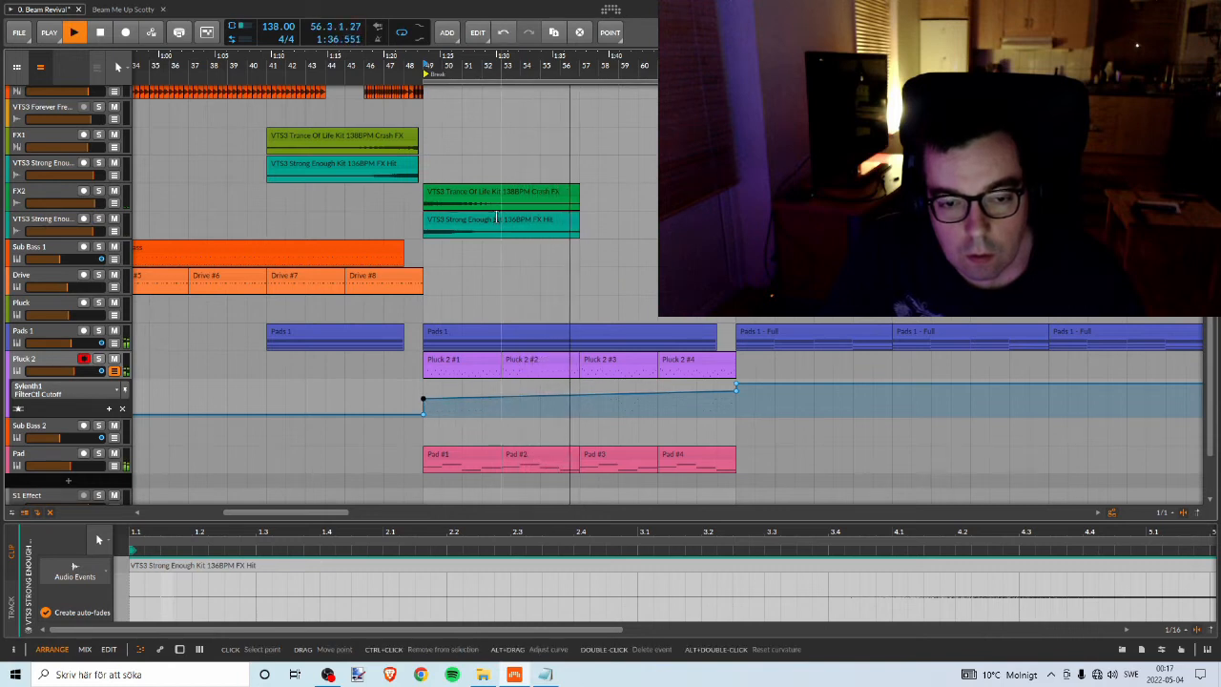
Play the break from bar 49 again and slightly raise the end point of the FilterCtl Cutoff rise at bar 65.
{"action": "key", "text": "space"}
{"action": "key", "text": "space"}
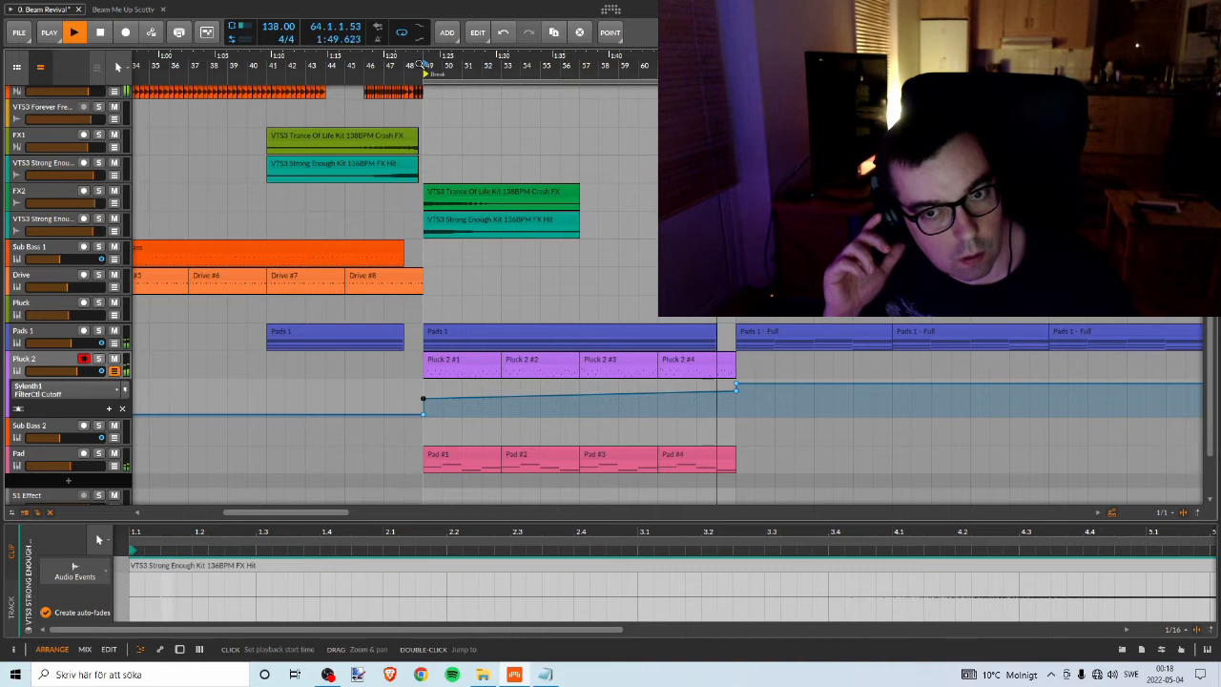
{"action": "key", "text": "space"}
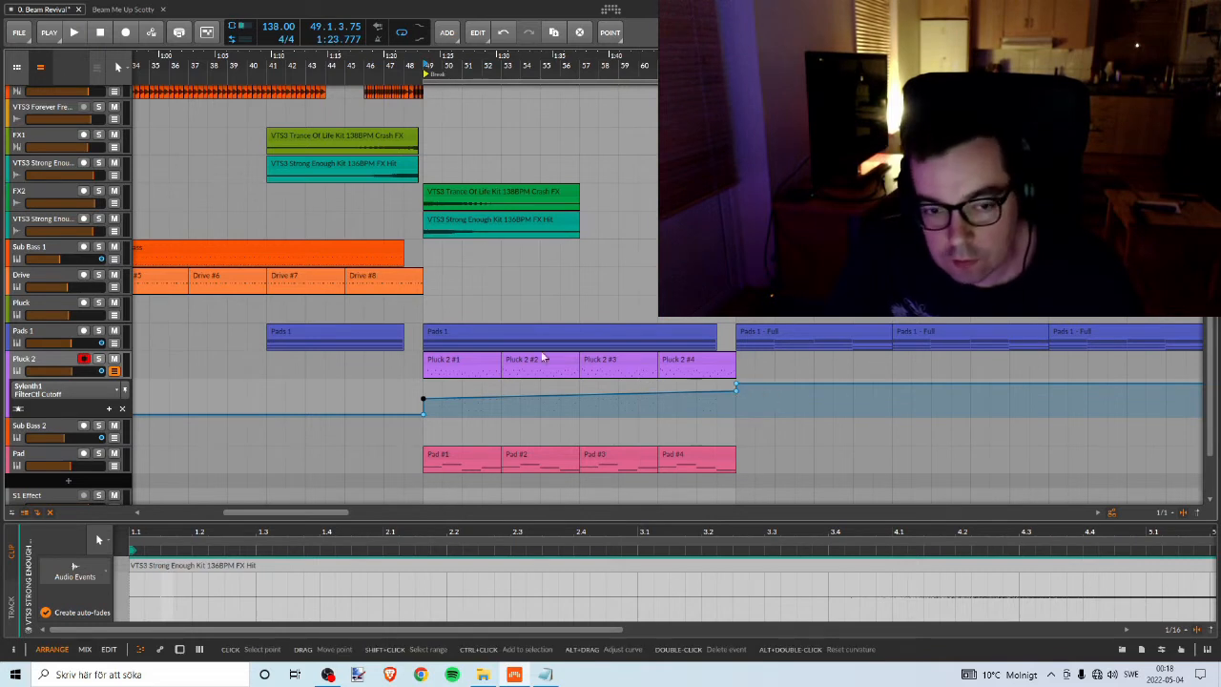
{"action": "left_click", "coordinate": [736, 388]}
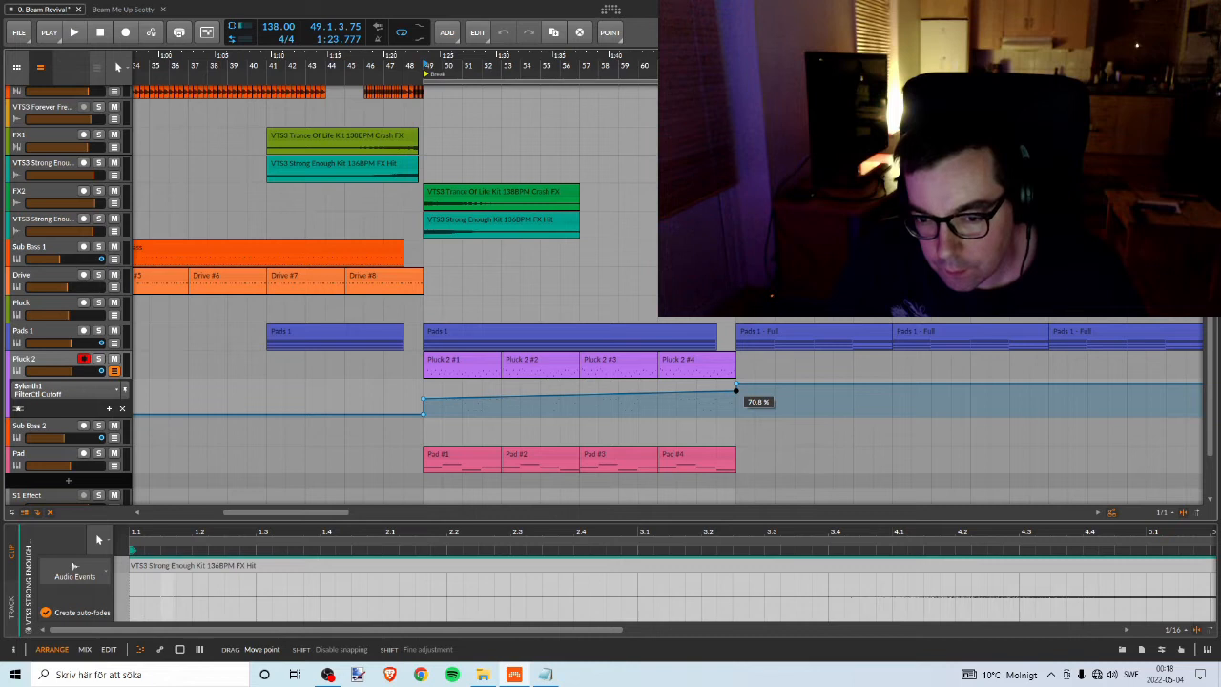
{"action": "left_click_drag", "start_coordinate": [736, 389], "coordinate": [735, 385]}
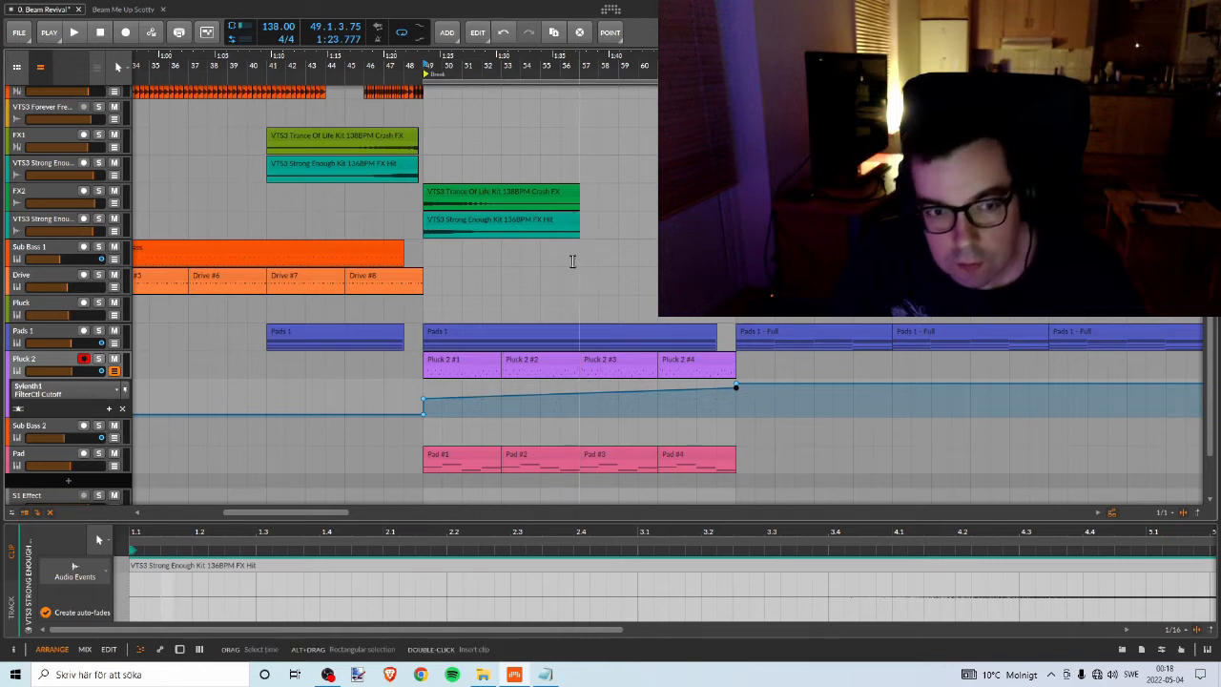
Replay the break from bar 49 and slightly lower the start point of Pluck 2's FilterCtl Cutoff rise below 47 %.
{"action": "key", "text": "space"}
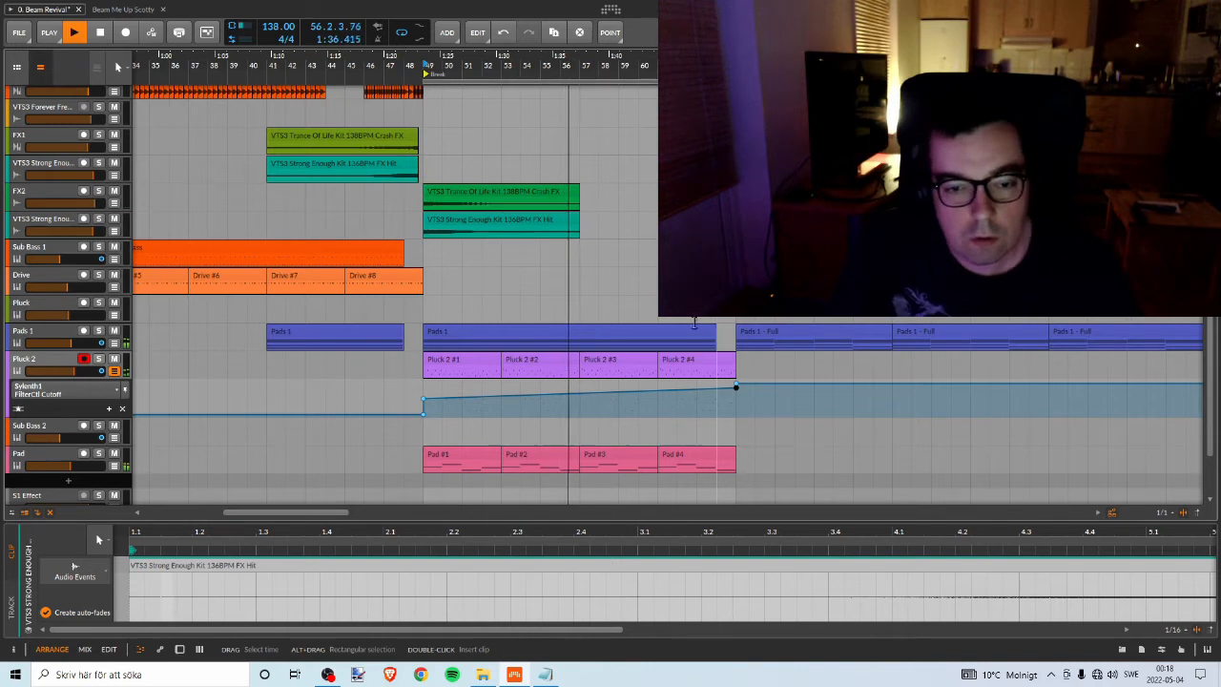
{"action": "mouse_move", "coordinate": [426, 402]}
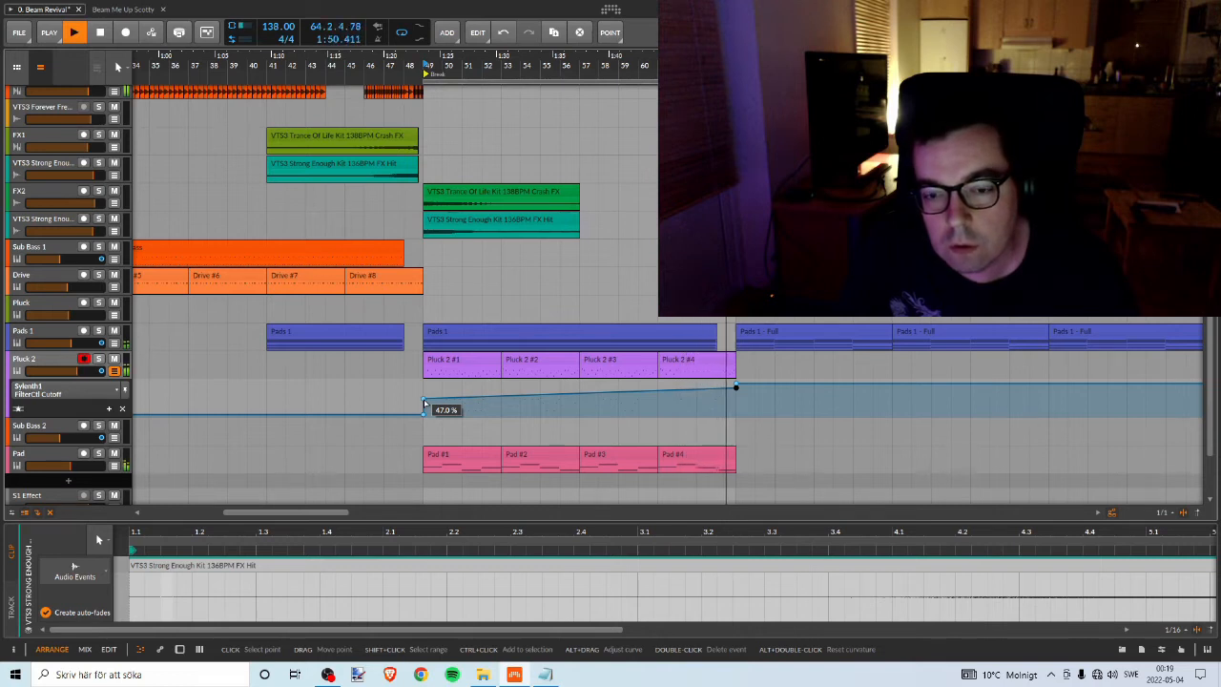
{"action": "key", "text": "space"}
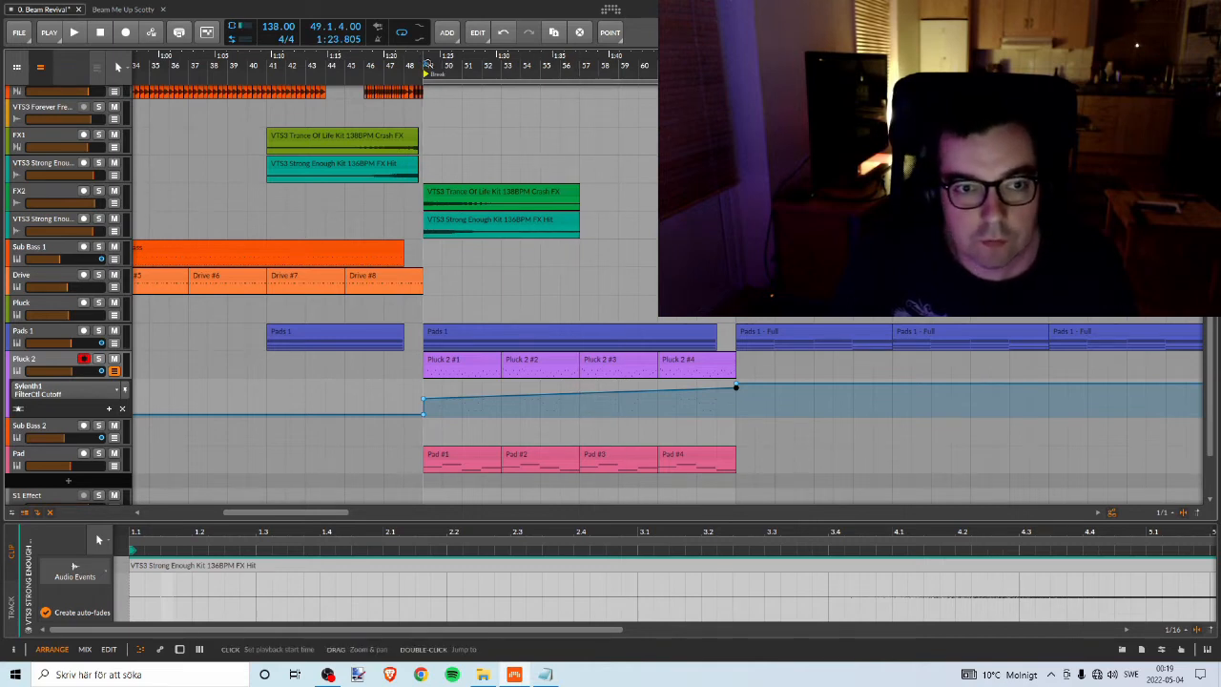
{"action": "key", "text": "space"}
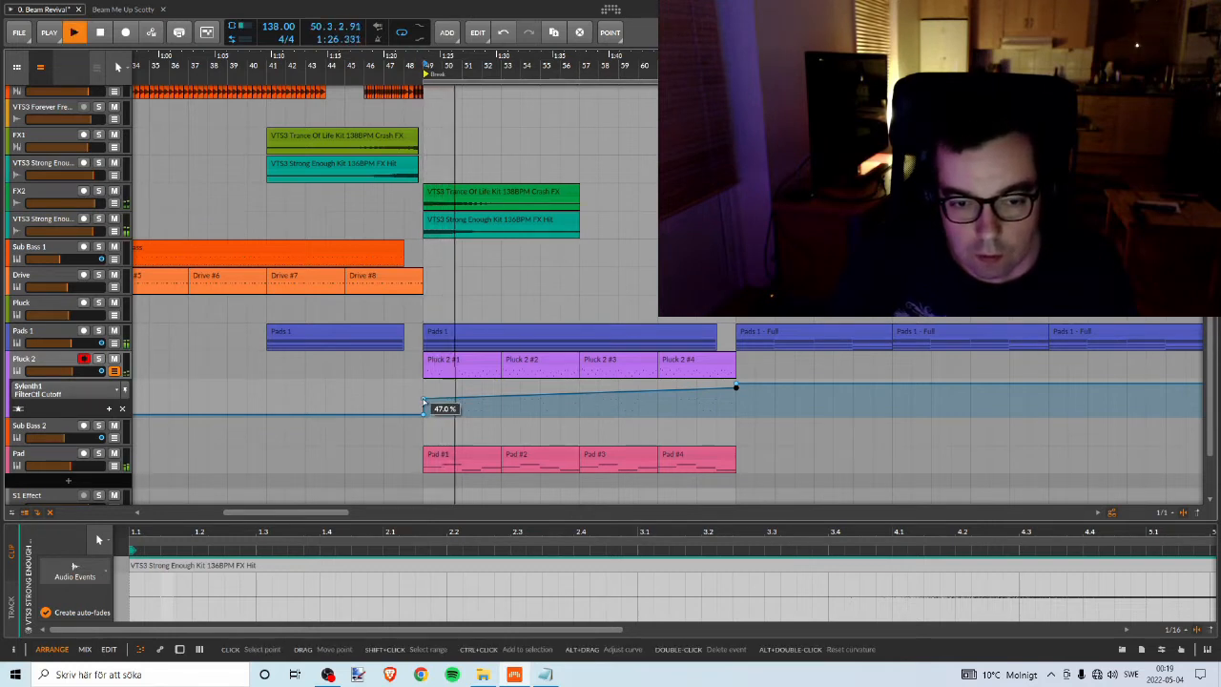
{"action": "left_click", "coordinate": [423, 399]}
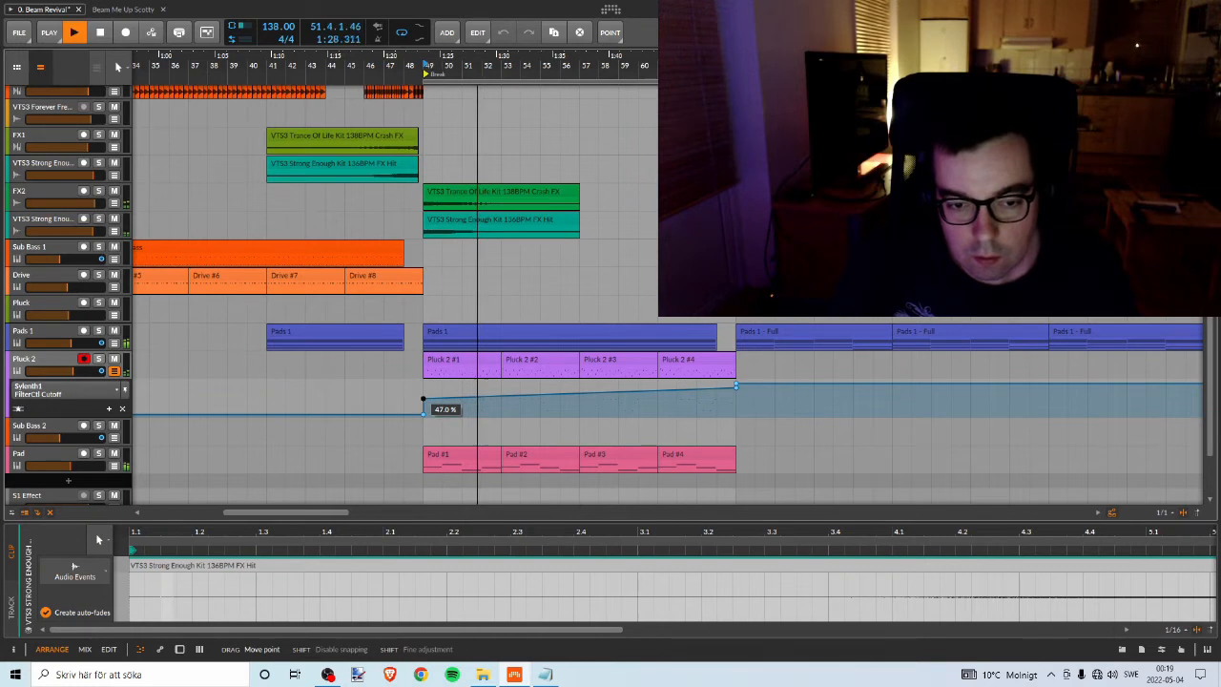
{"action": "left_click_drag", "start_coordinate": [424, 399], "coordinate": [423, 401]}
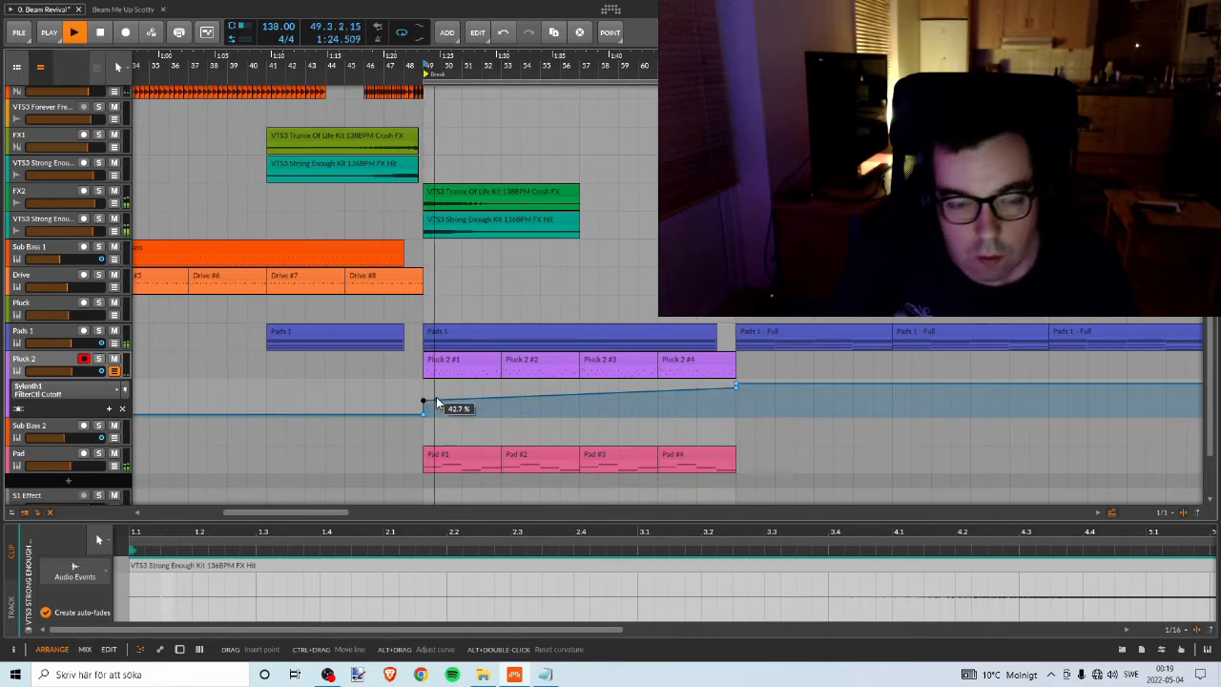
Play the break and reshape Pluck 2's cutoff rise with an extra point at bar 60 and a lowered end point at bar 65.
{"action": "key", "text": "space"}
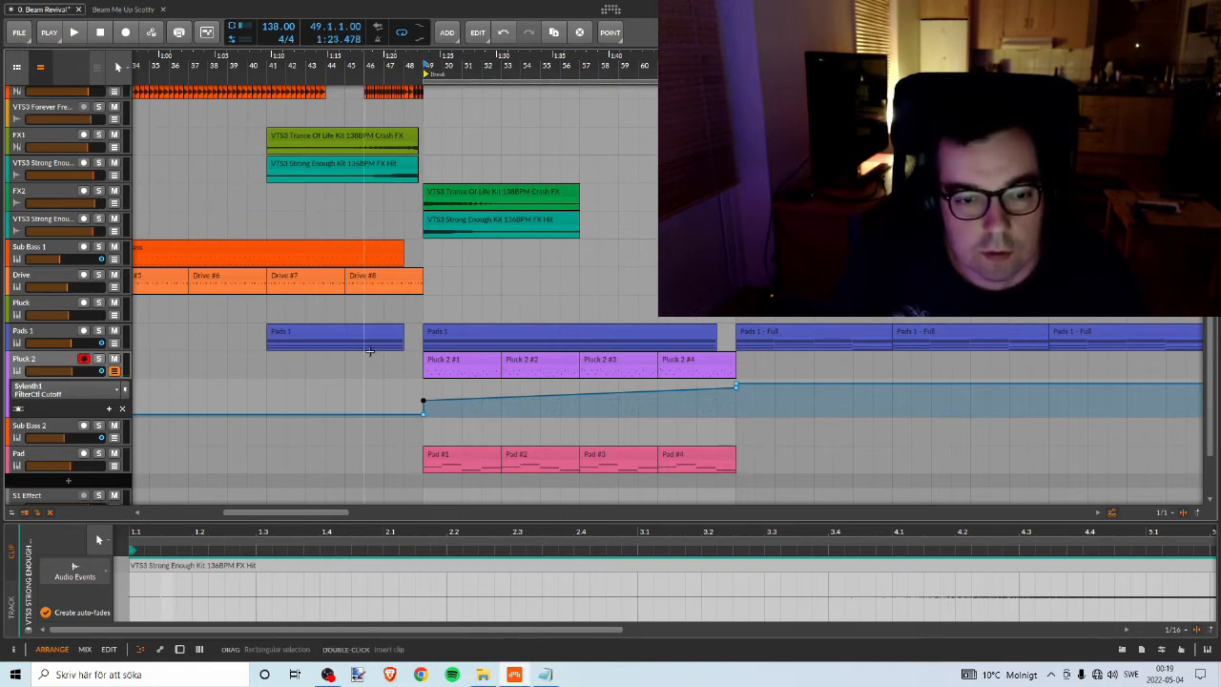
{"action": "key", "text": "space"}
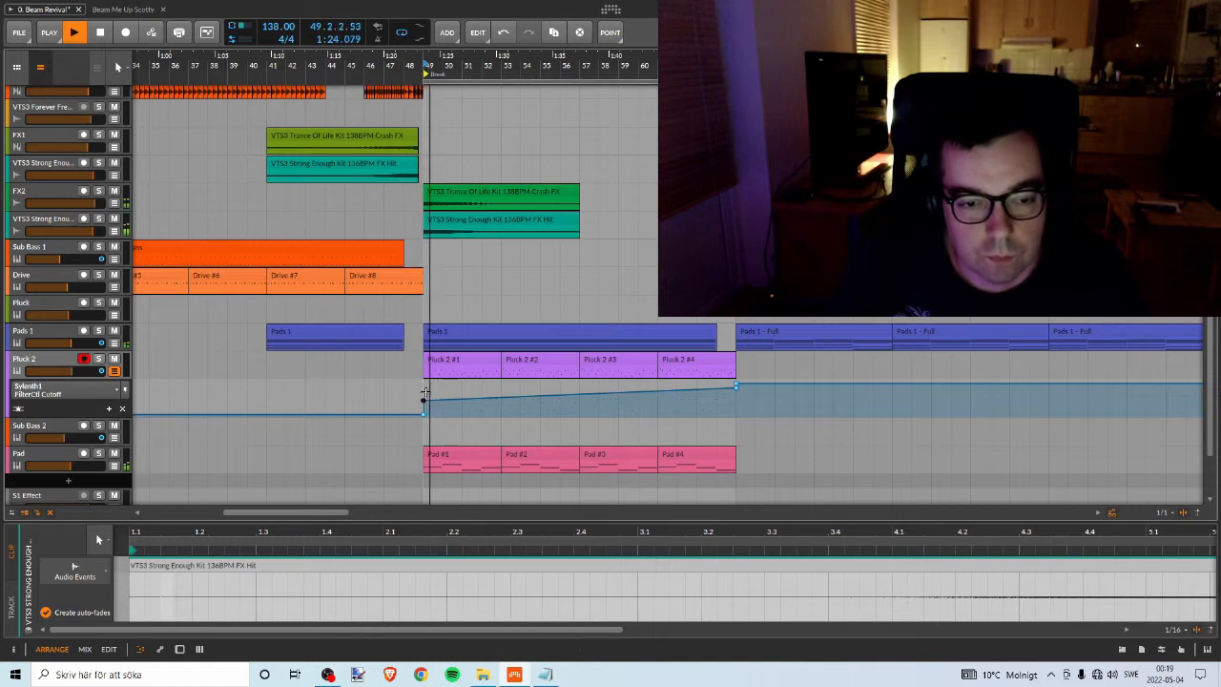
{"action": "mouse_move", "coordinate": [424, 404]}
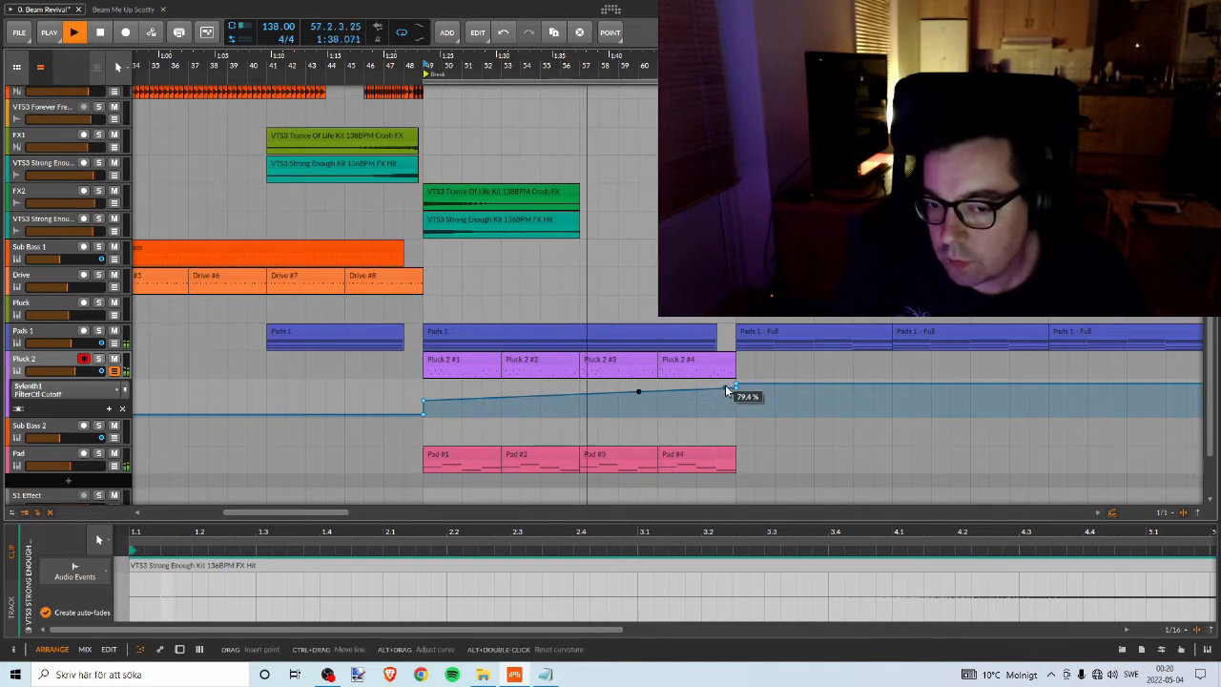
{"action": "left_click_drag", "start_coordinate": [735, 386], "coordinate": [754, 402]}
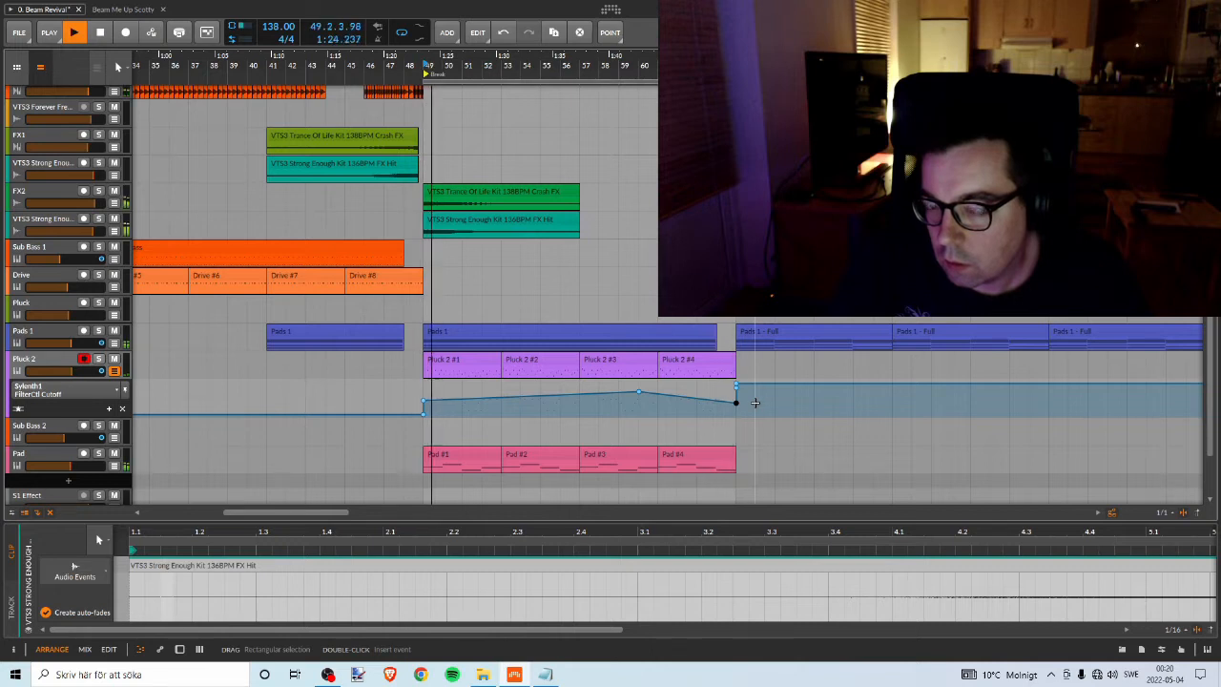
Move the intermediate point of Pluck 2's cutoff curve to bar 61 while auditioning from bar 57 and the start of the break.
{"action": "key", "text": "space"}
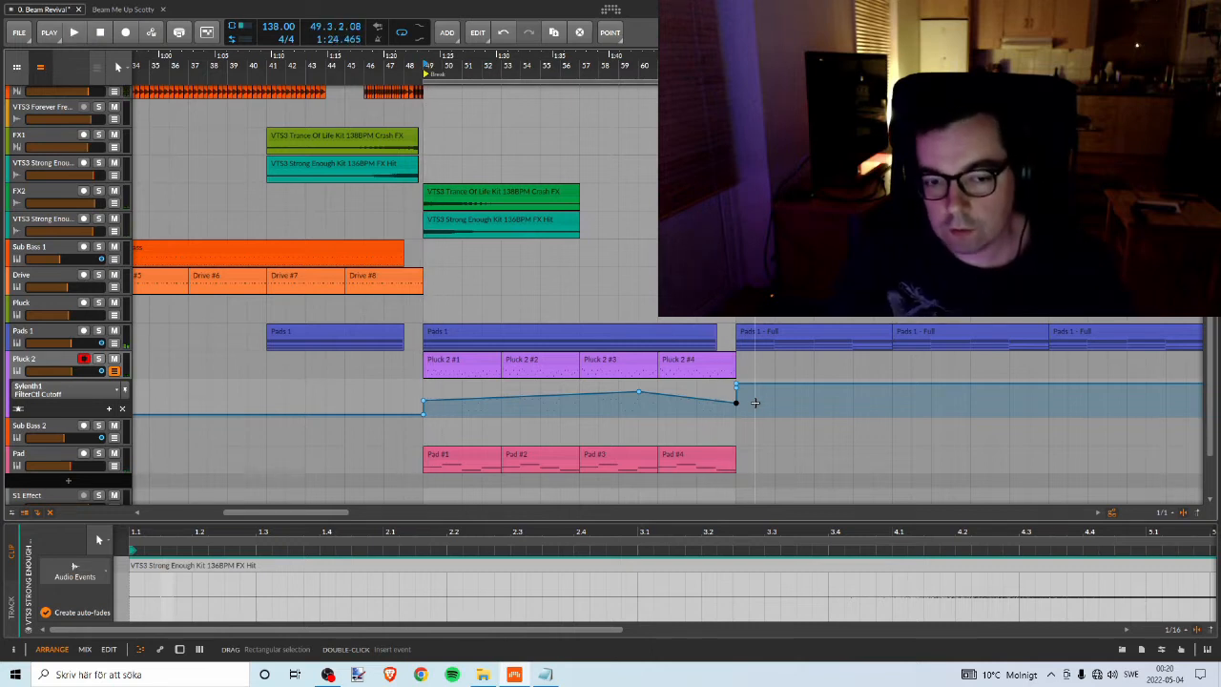
{"action": "key", "text": "space"}
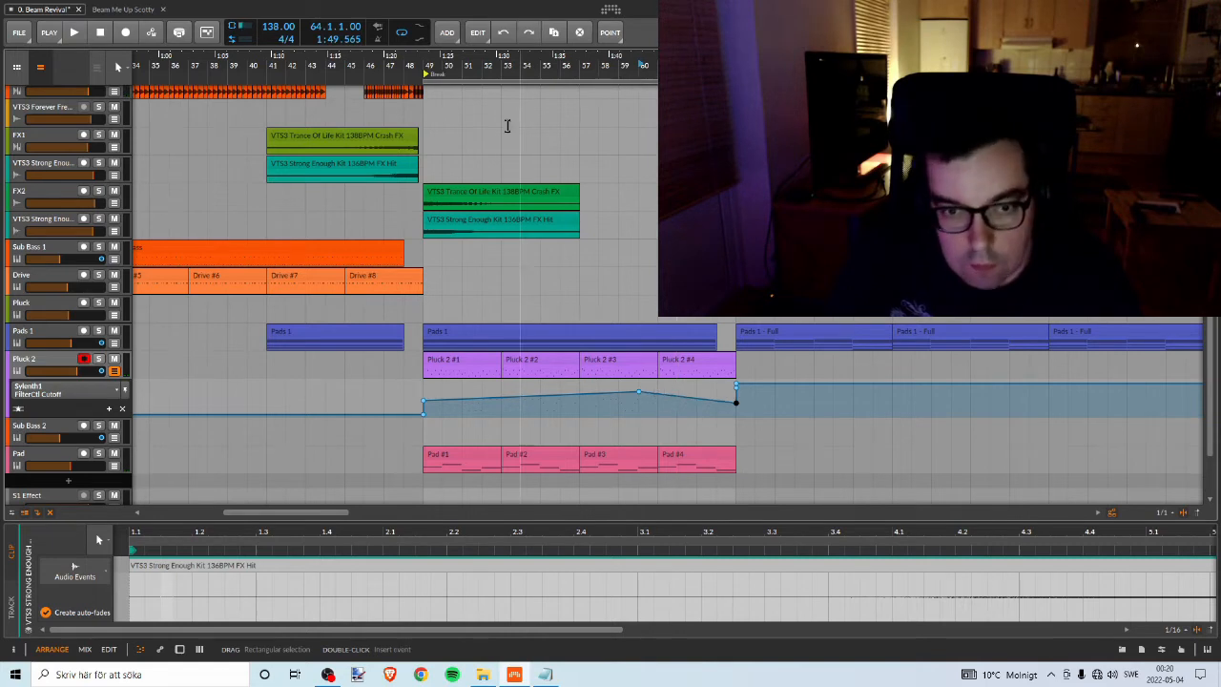
{"action": "left_click", "coordinate": [578, 69]}
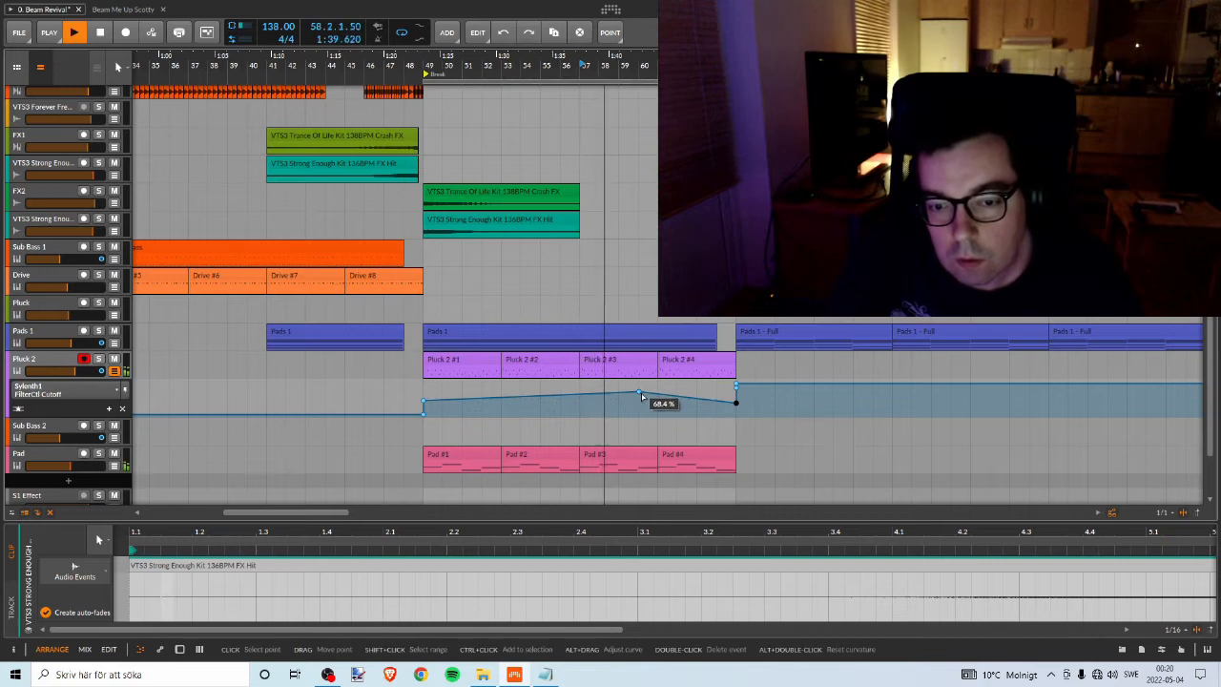
{"action": "left_click_drag", "start_coordinate": [639, 391], "coordinate": [657, 391]}
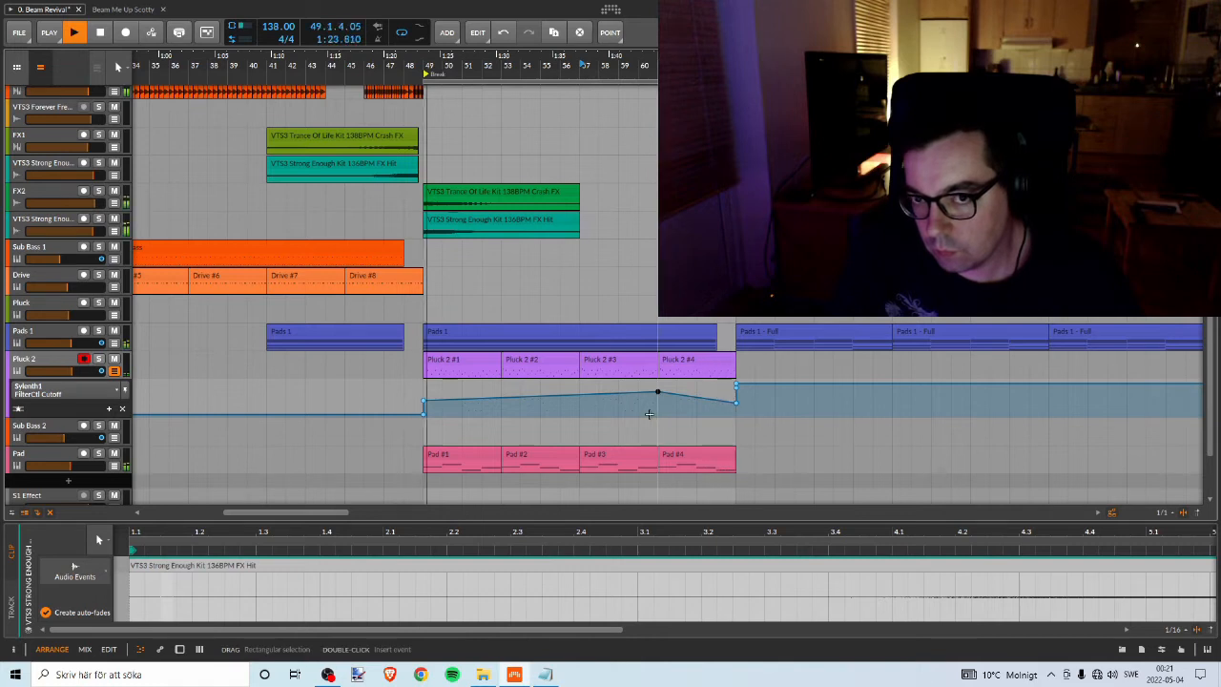
{"action": "key", "text": "space"}
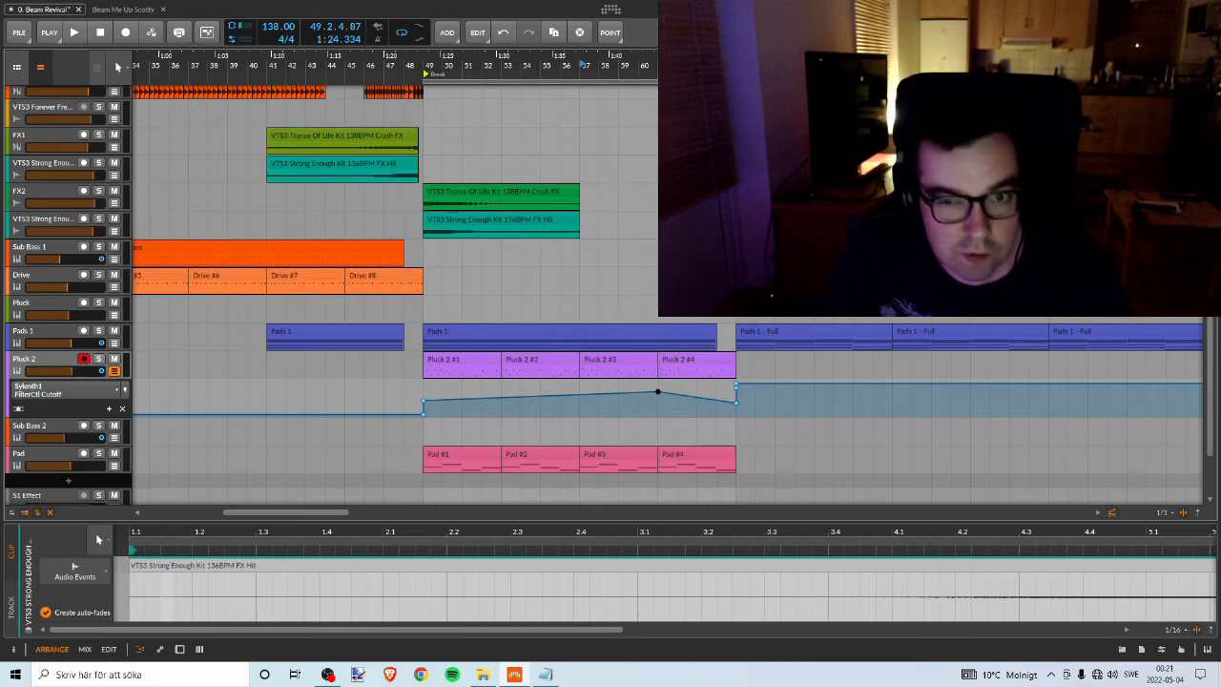
{"action": "key", "text": "space"}
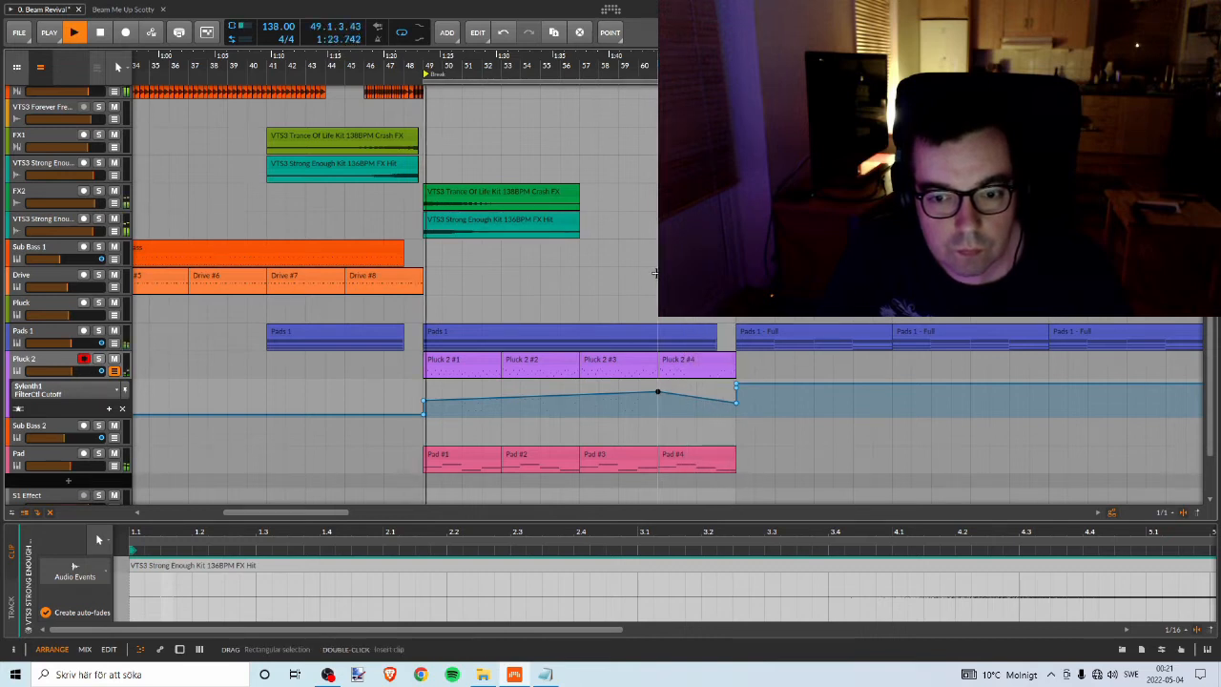
{"action": "key", "text": "space"}
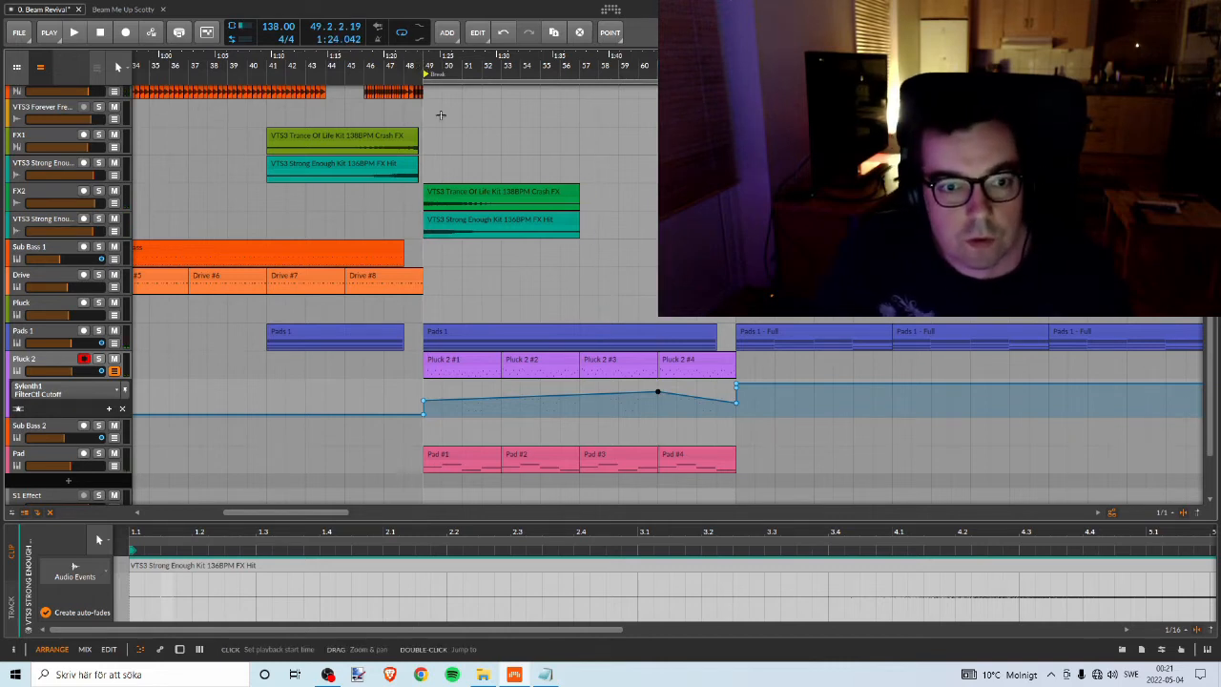
Check the text notes in Notepad and rename the cue marker at bar 49 as Bridge.
{"action": "scroll", "coordinate": [458, 172], "scroll_direction": "up", "scroll_amount": 1}
{"action": "scroll", "coordinate": [468, 189], "scroll_direction": "down", "scroll_amount": 2}
{"action": "scroll", "coordinate": [467, 189], "scroll_direction": "up", "scroll_amount": 2}
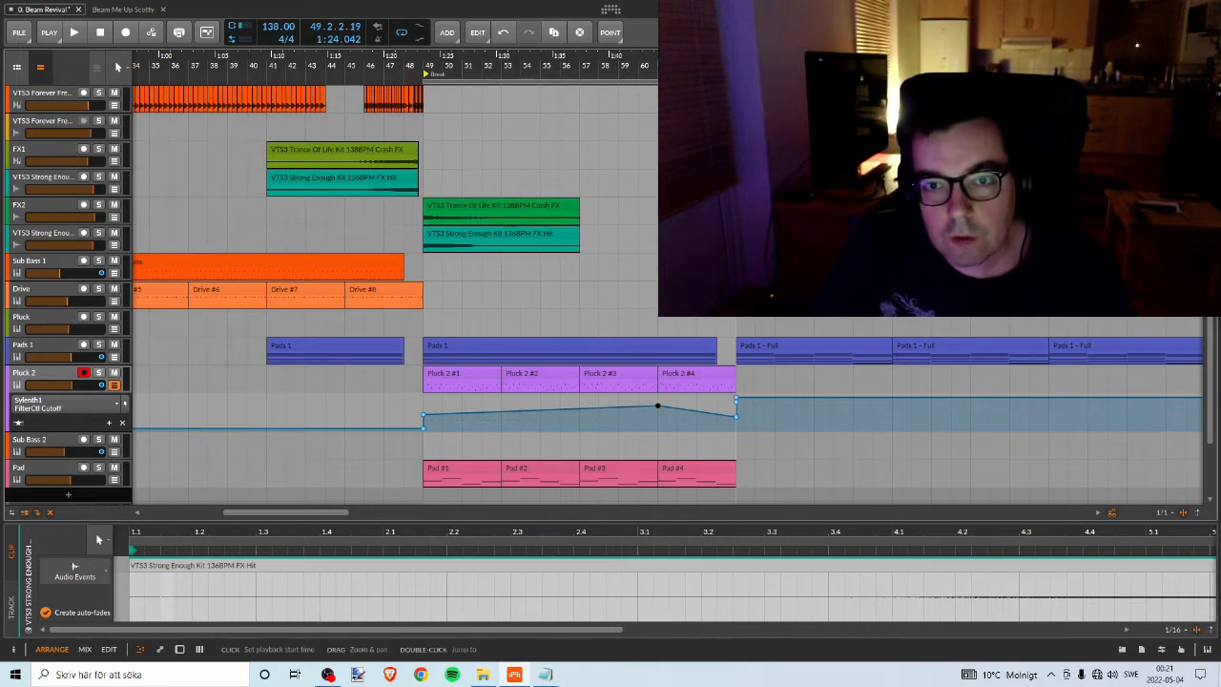
{"action": "mouse_move", "coordinate": [629, 67]}
{"action": "left_mouse_down"}
{"action": "mouse_move", "coordinate": [630, 84]}
{"action": "mouse_move", "coordinate": [630, 67]}
{"action": "left_mouse_up"}
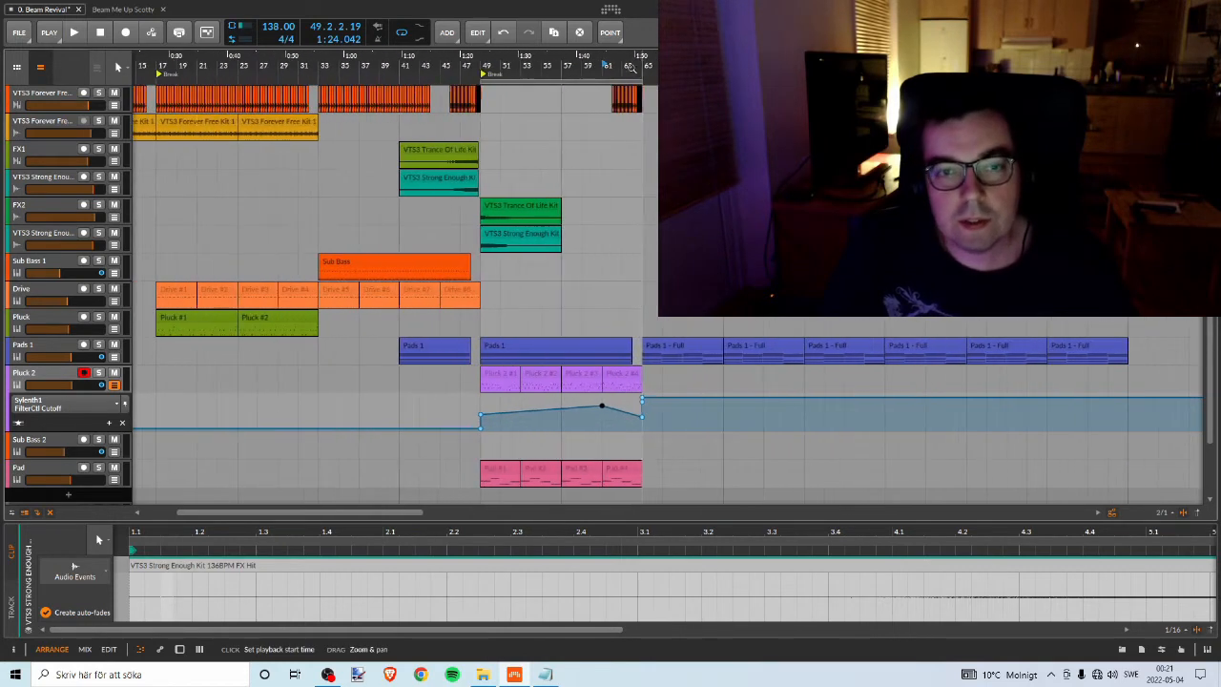
{"action": "double_click", "coordinate": [489, 74]}
{"action": "type", "text": "Break"}
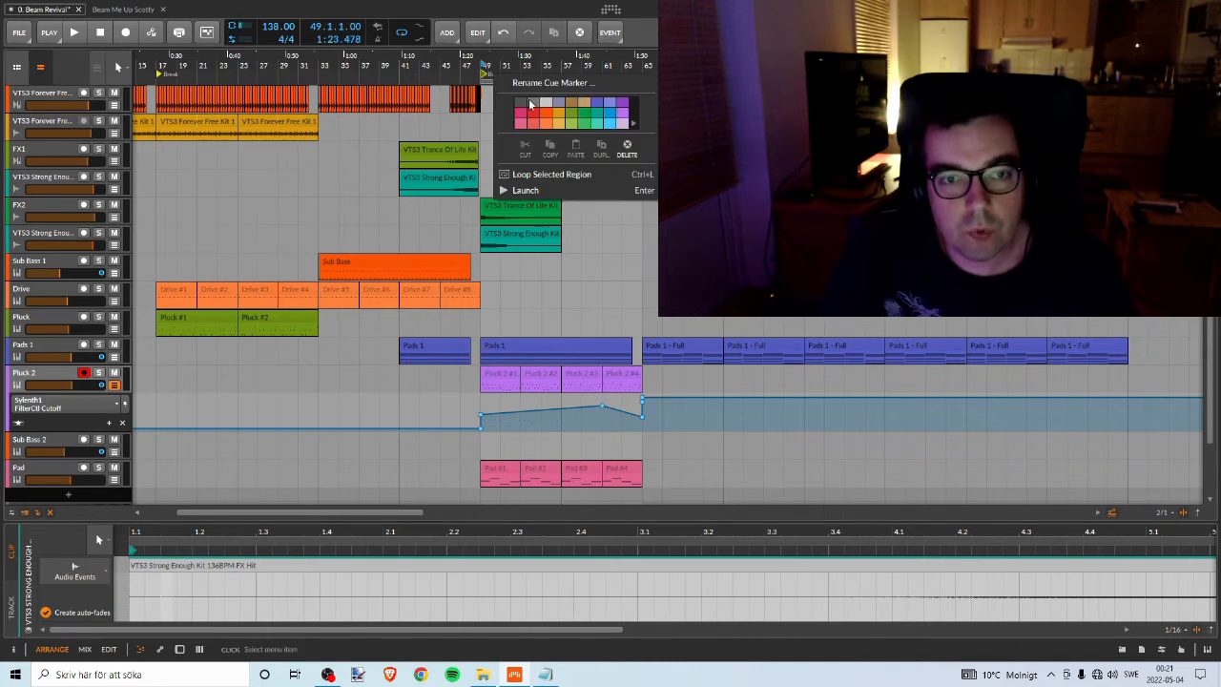
{"action": "key", "text": "Return"}
{"action": "left_click", "coordinate": [545, 675]}
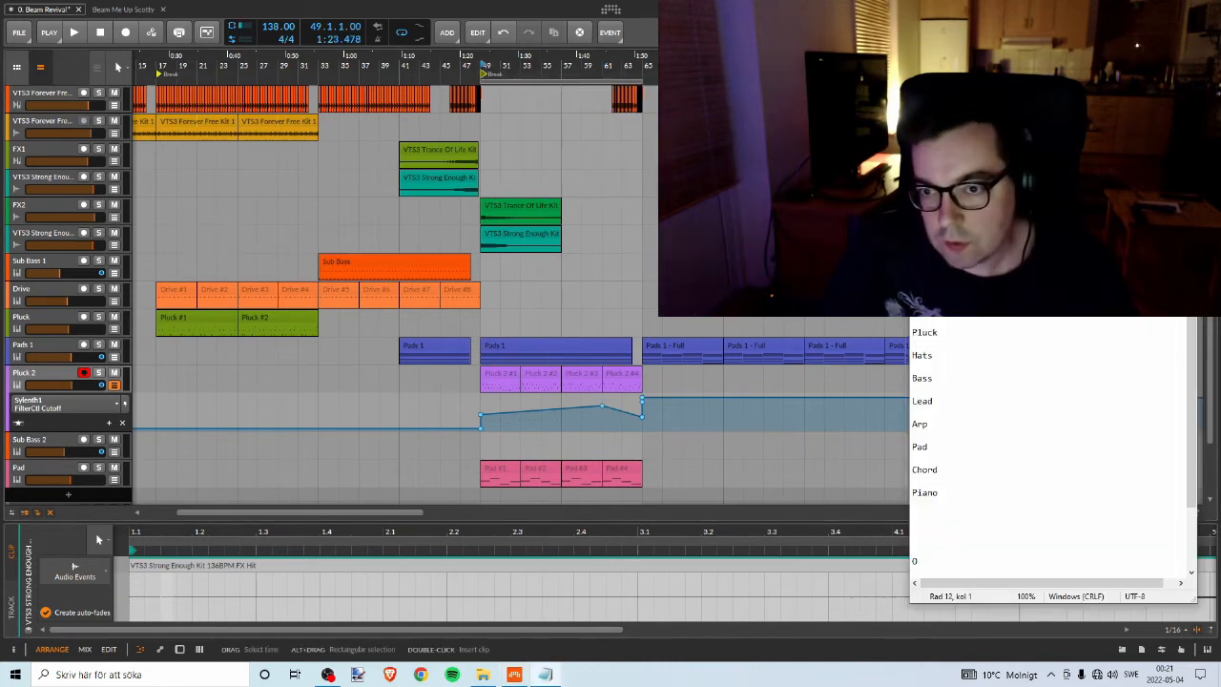
{"action": "left_click_drag", "start_coordinate": [388, 60], "coordinate": [677, 60]}
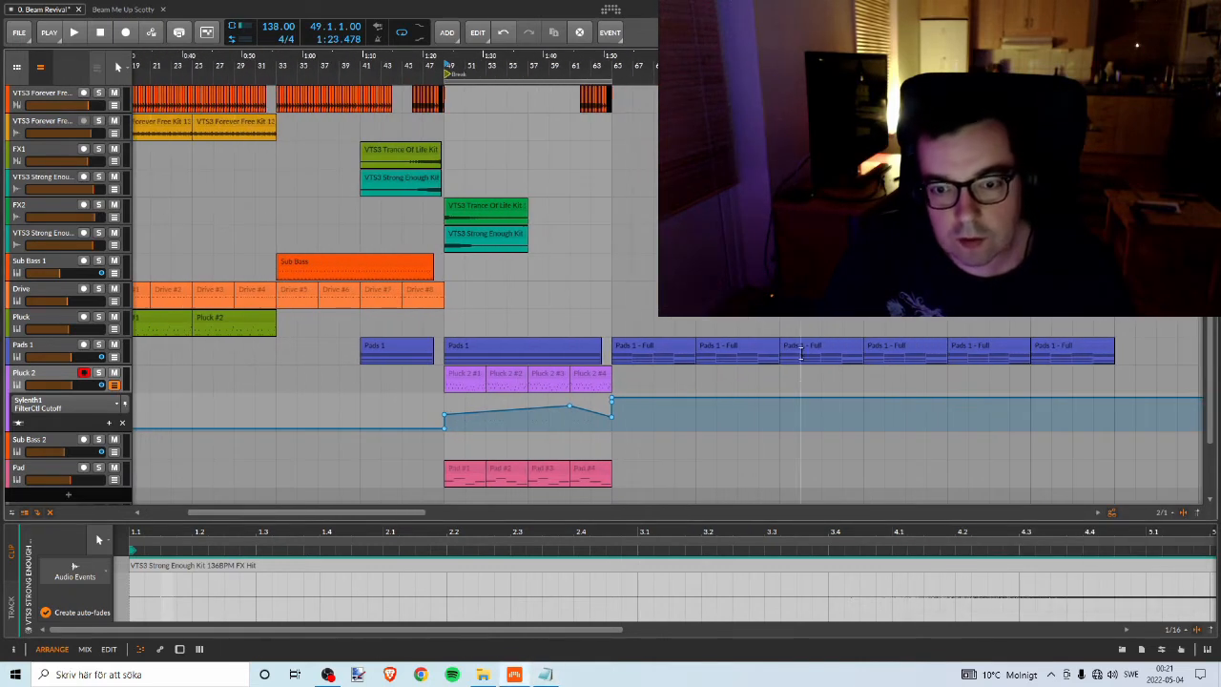
{"action": "right_click", "coordinate": [455, 74]}
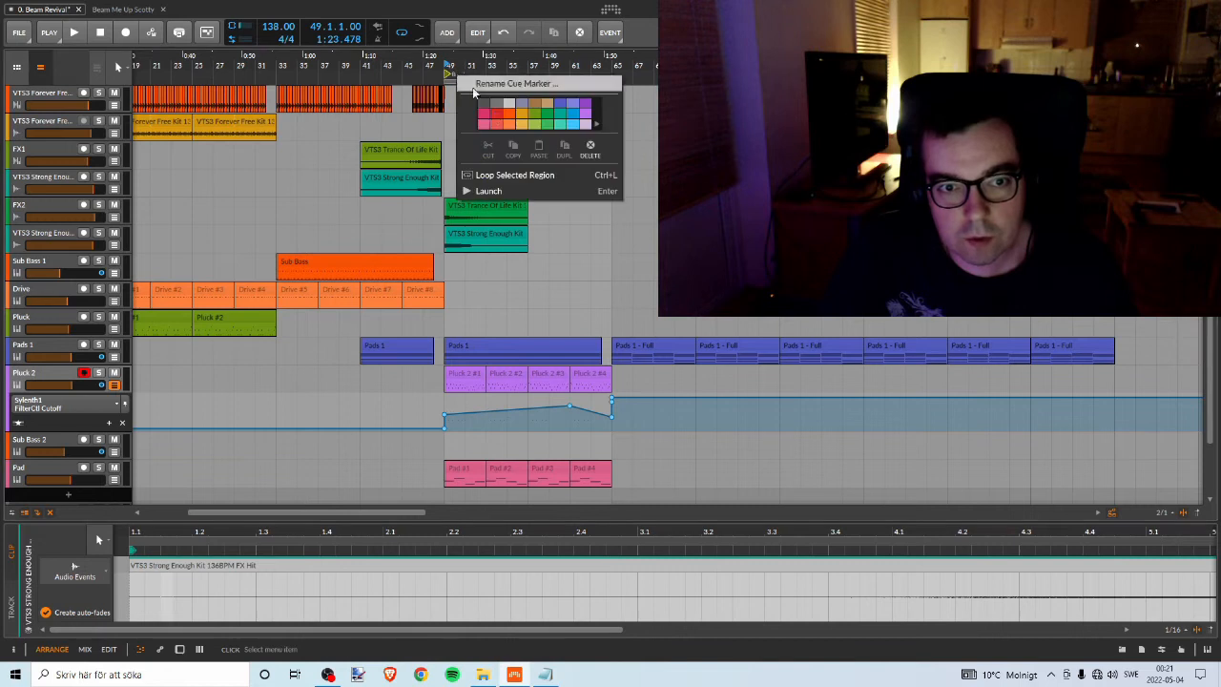
{"action": "left_click", "coordinate": [515, 83]}
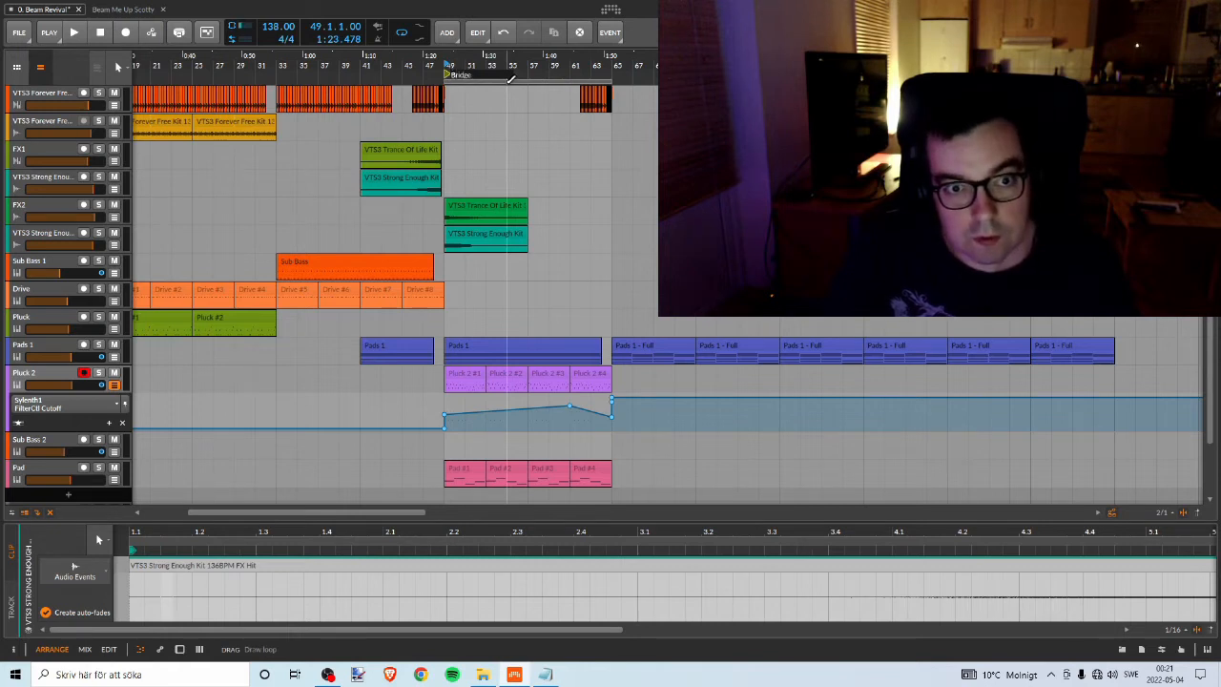
{"action": "key", "text": "Return"}
Audition the bridge from bars 49 and 61 and turn off the transport loop so playback continues past bar 65.
{"action": "mouse_move", "coordinate": [400, 59]}
{"action": "left_mouse_down"}
{"action": "mouse_move", "coordinate": [401, 40]}
{"action": "mouse_move", "coordinate": [433, 72]}
{"action": "left_mouse_up"}
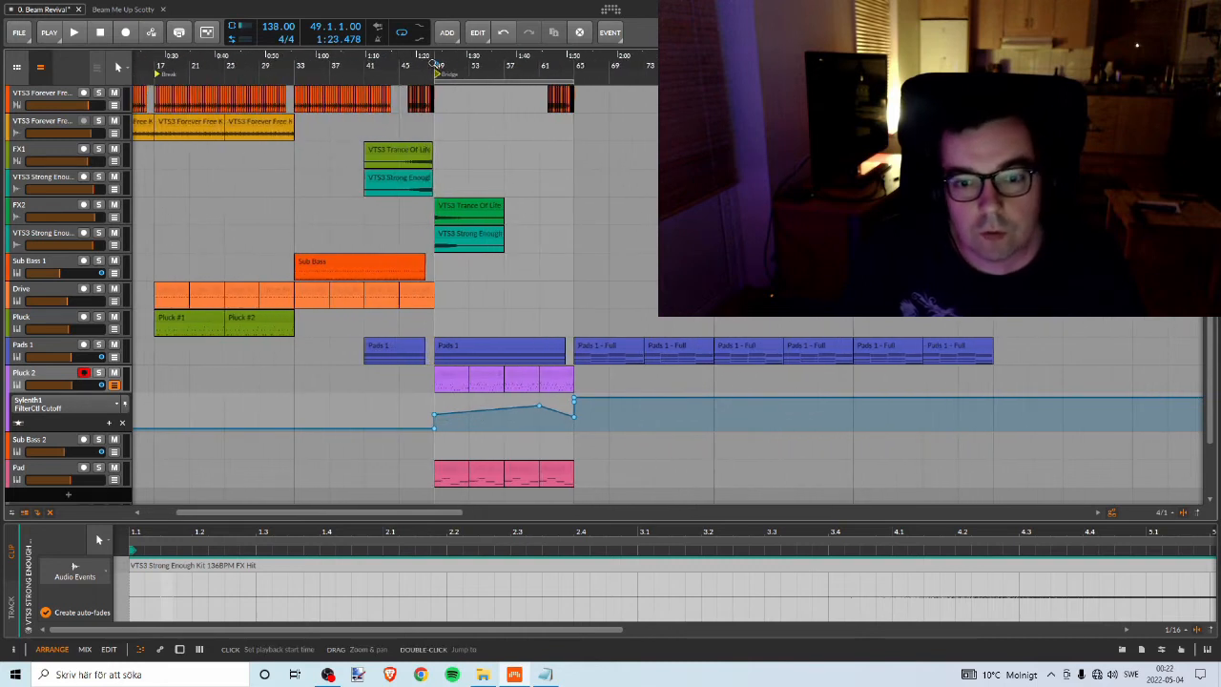
{"action": "key", "text": "space"}
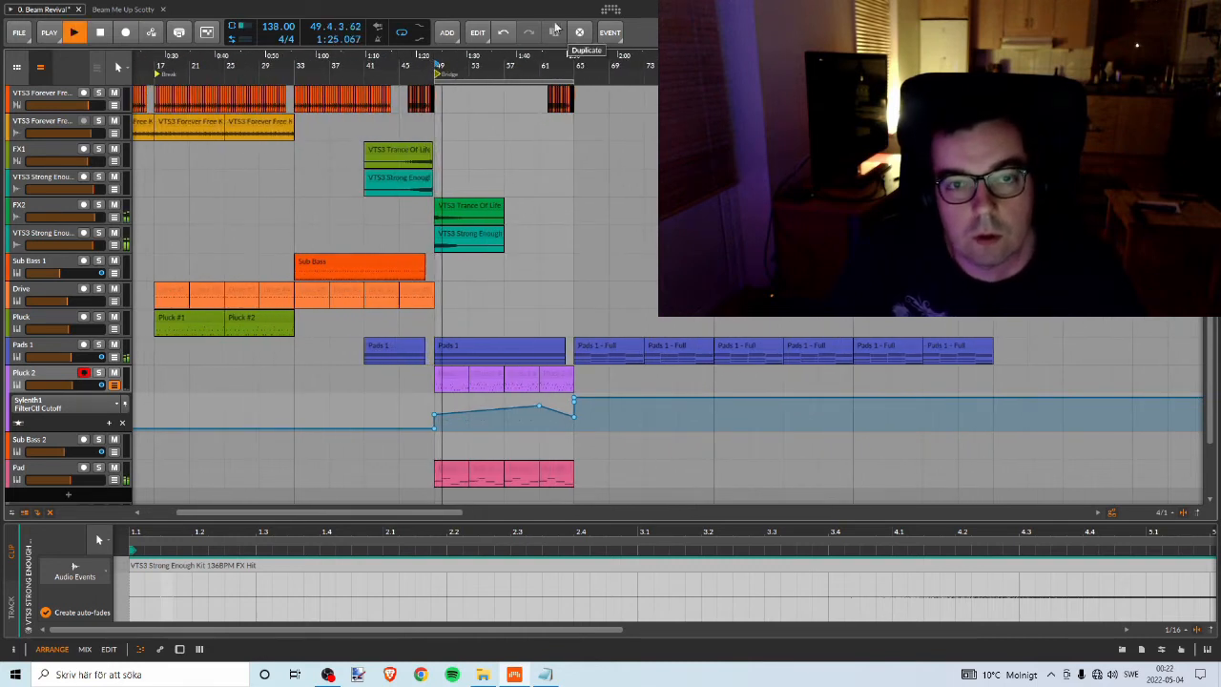
{"action": "left_click", "coordinate": [539, 67]}
{"action": "key", "text": "space"}
{"action": "key", "text": "space"}
{"action": "mouse_move", "coordinate": [574, 67]}
{"action": "left_mouse_down"}
{"action": "mouse_move", "coordinate": [547, 96]}
{"action": "mouse_move", "coordinate": [529, 69]}
{"action": "mouse_move", "coordinate": [523, 79]}
{"action": "left_mouse_up"}
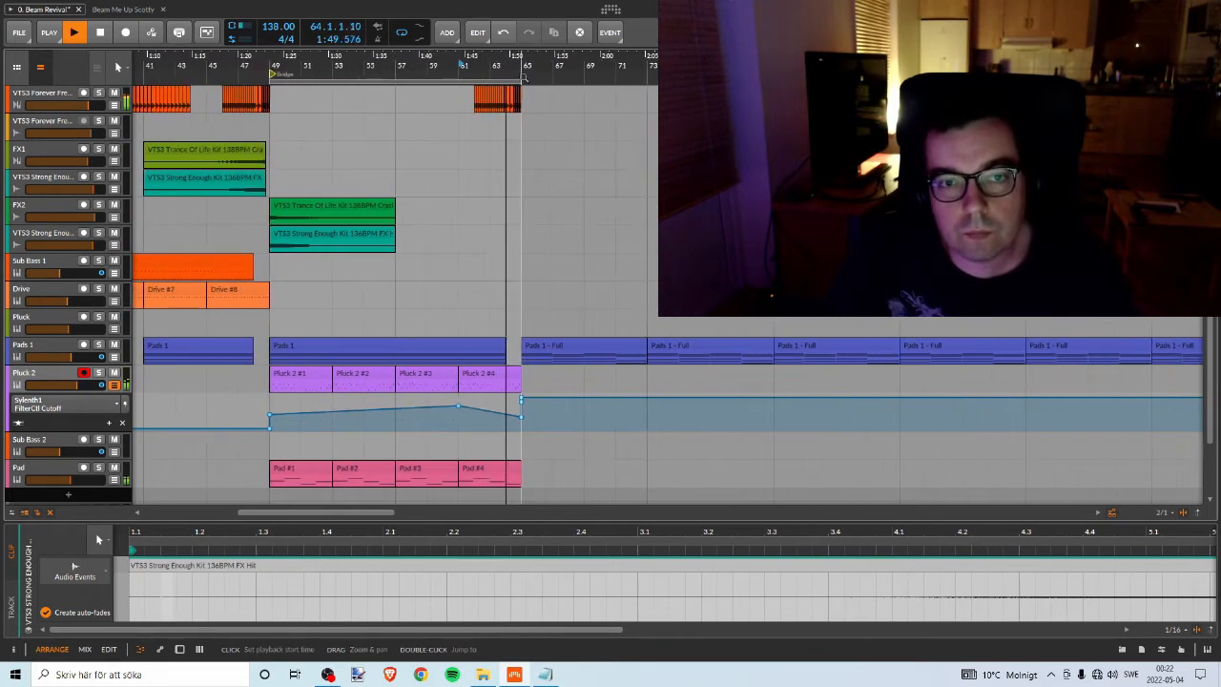
{"action": "left_click", "coordinate": [402, 34]}
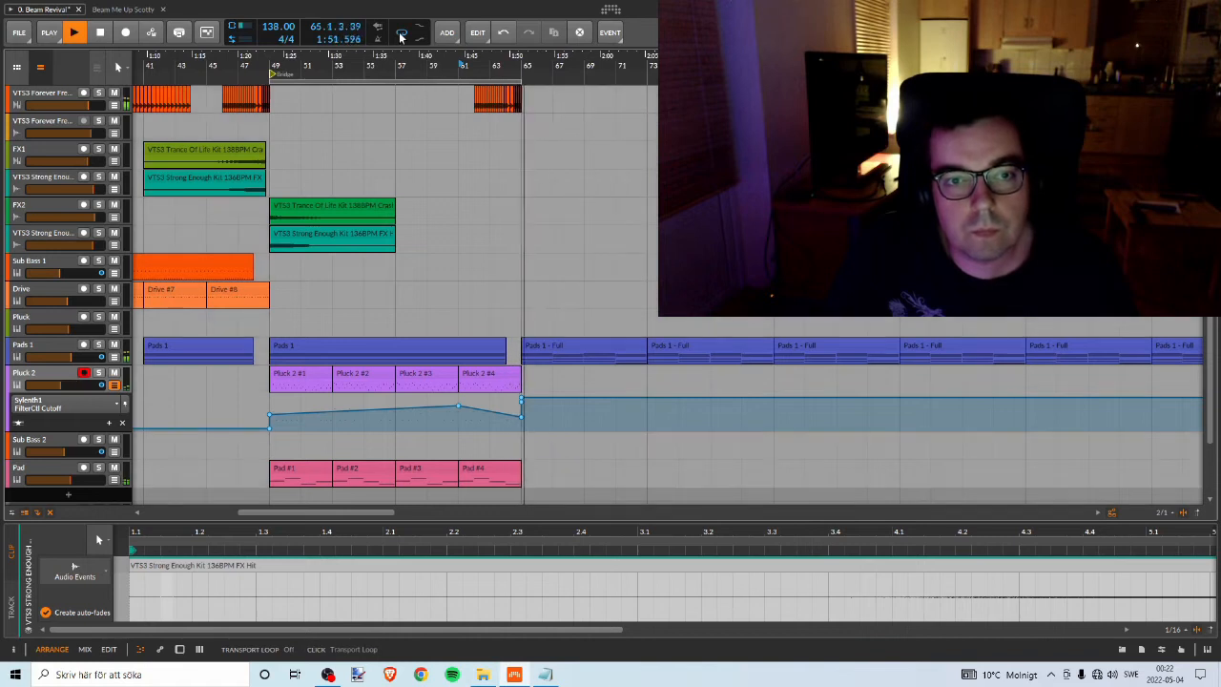
{"action": "key", "text": "space"}
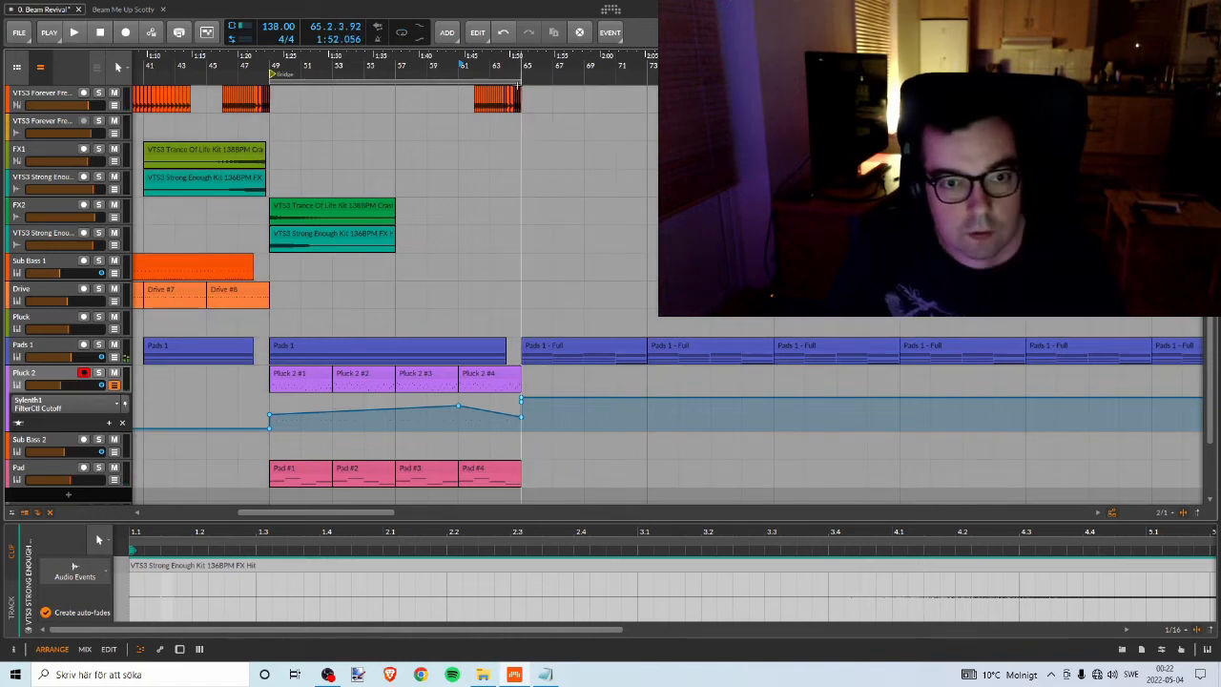
Insert a cue marker at bar 65 and name it Break.
{"action": "left_click_drag", "start_coordinate": [522, 70], "coordinate": [522, 69]}
{"action": "right_click", "coordinate": [522, 70]}
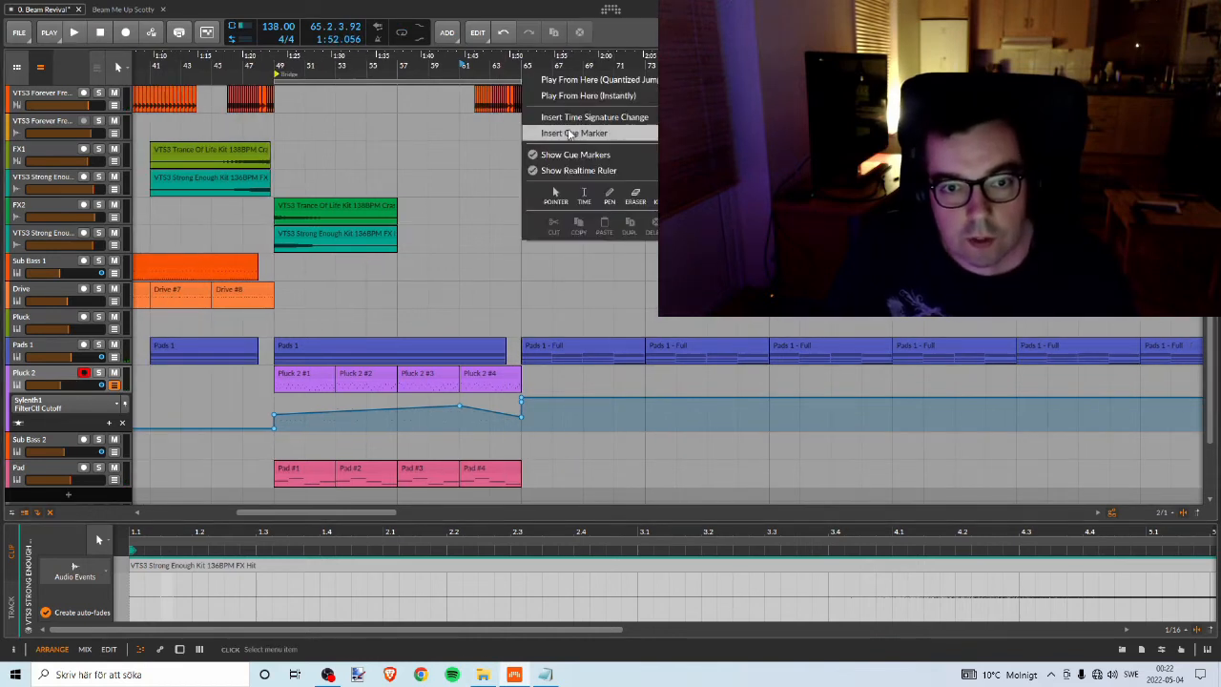
{"action": "left_click", "coordinate": [573, 132]}
{"action": "right_click", "coordinate": [527, 72]}
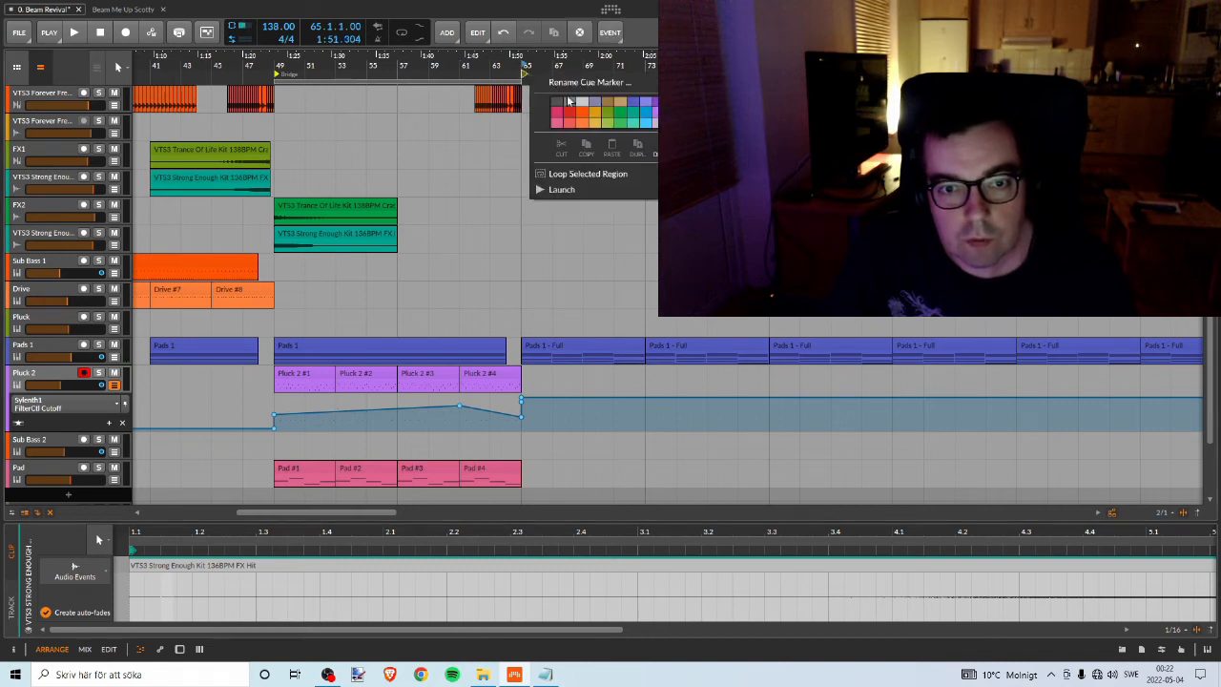
{"action": "left_click", "coordinate": [618, 98]}
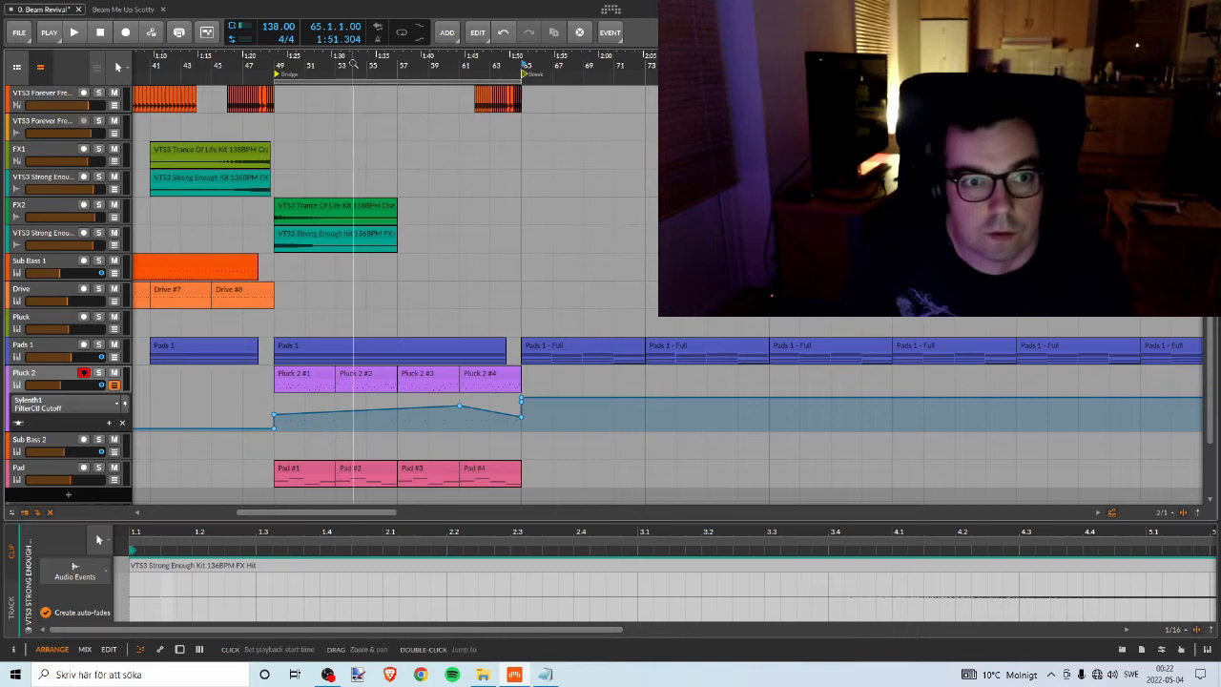
{"action": "left_click_drag", "start_coordinate": [354, 62], "coordinate": [754, 47]}
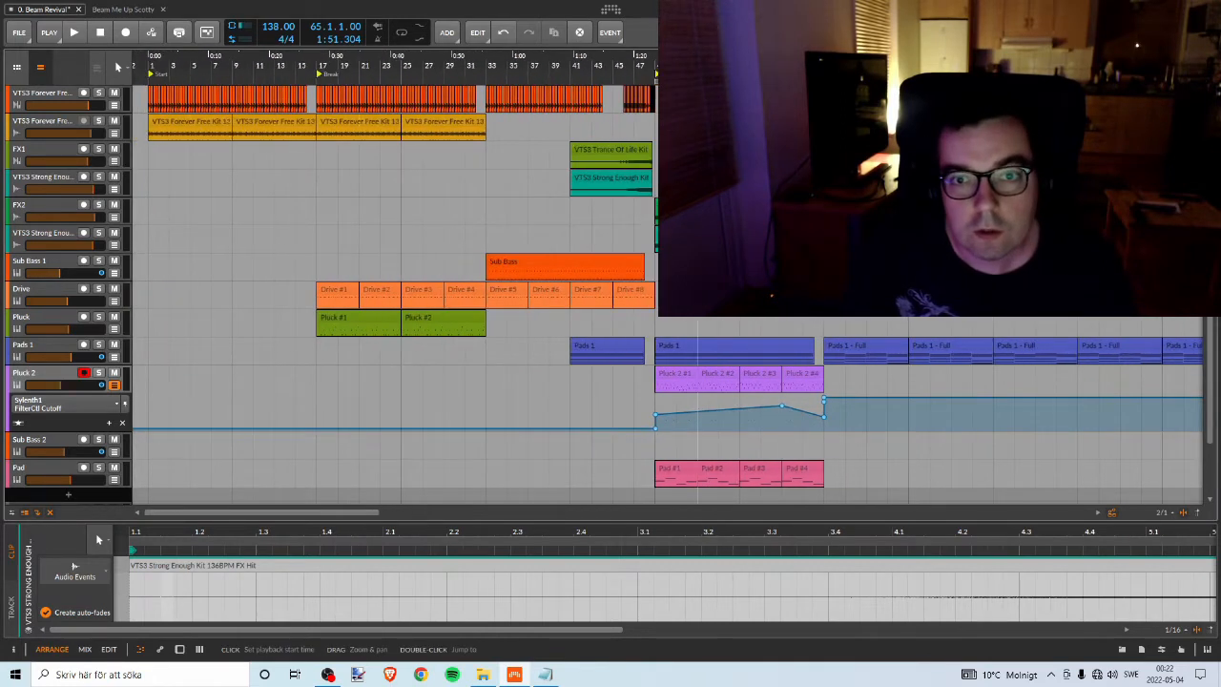
{"action": "left_click_drag", "start_coordinate": [680, 81], "coordinate": [377, 86]}
{"action": "right_click", "coordinate": [323, 75]}
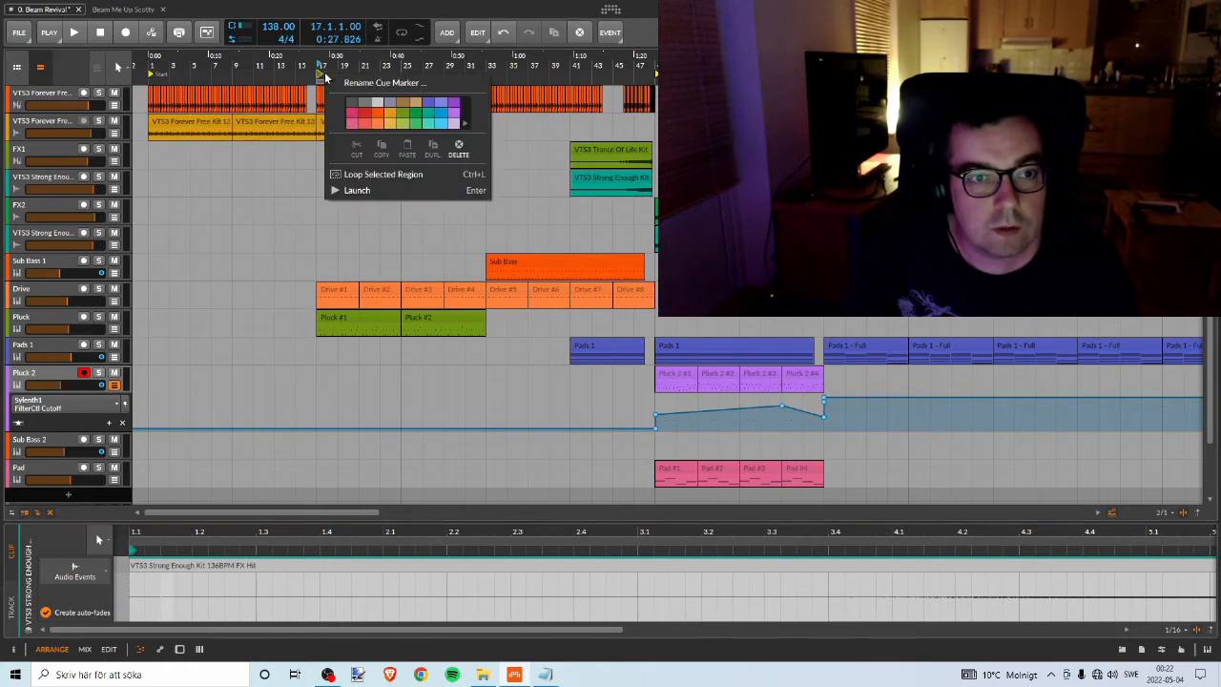
{"action": "left_click", "coordinate": [352, 86]}
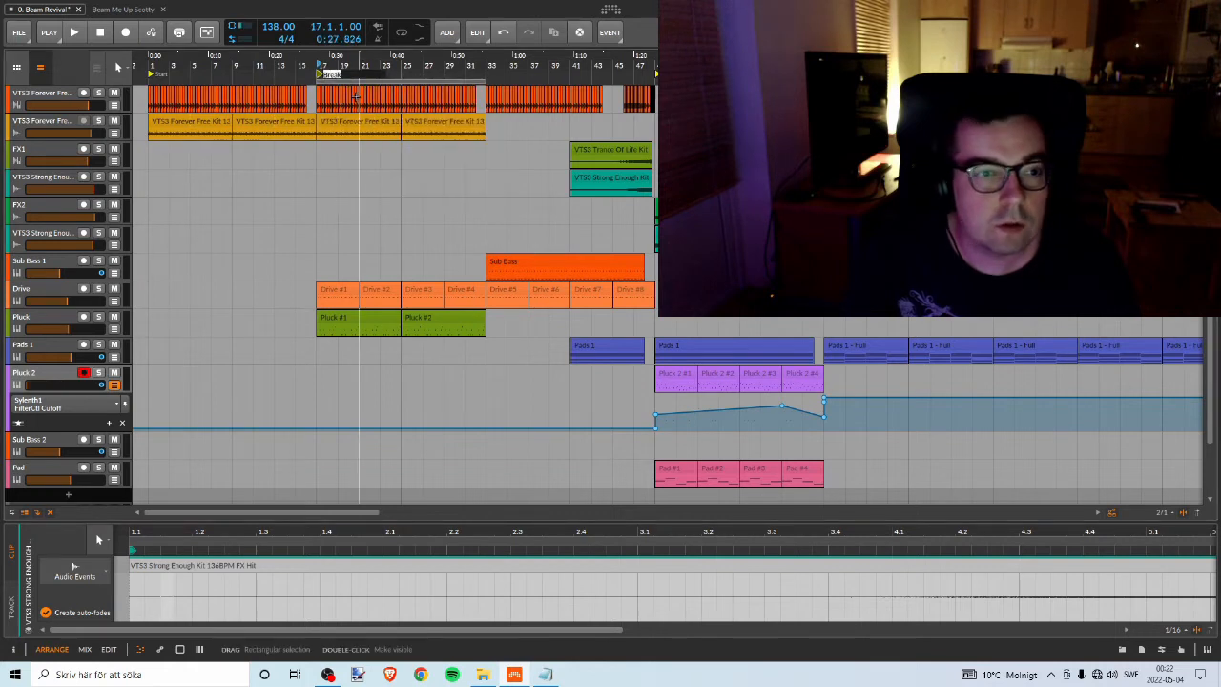
{"action": "left_click", "coordinate": [268, 180]}
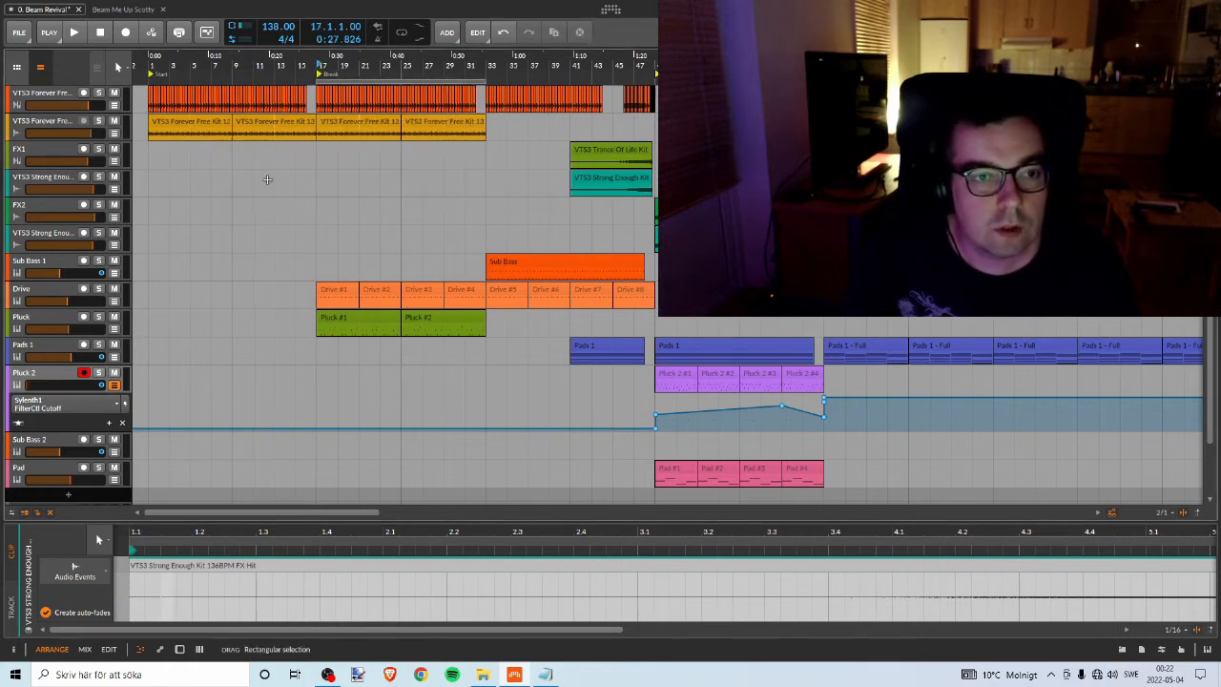
Audition the break from bar 17, lower the Pluck track's volume to about -15.6 dB and show its device chain.
{"action": "left_click", "coordinate": [326, 70]}
{"action": "key", "text": "space"}
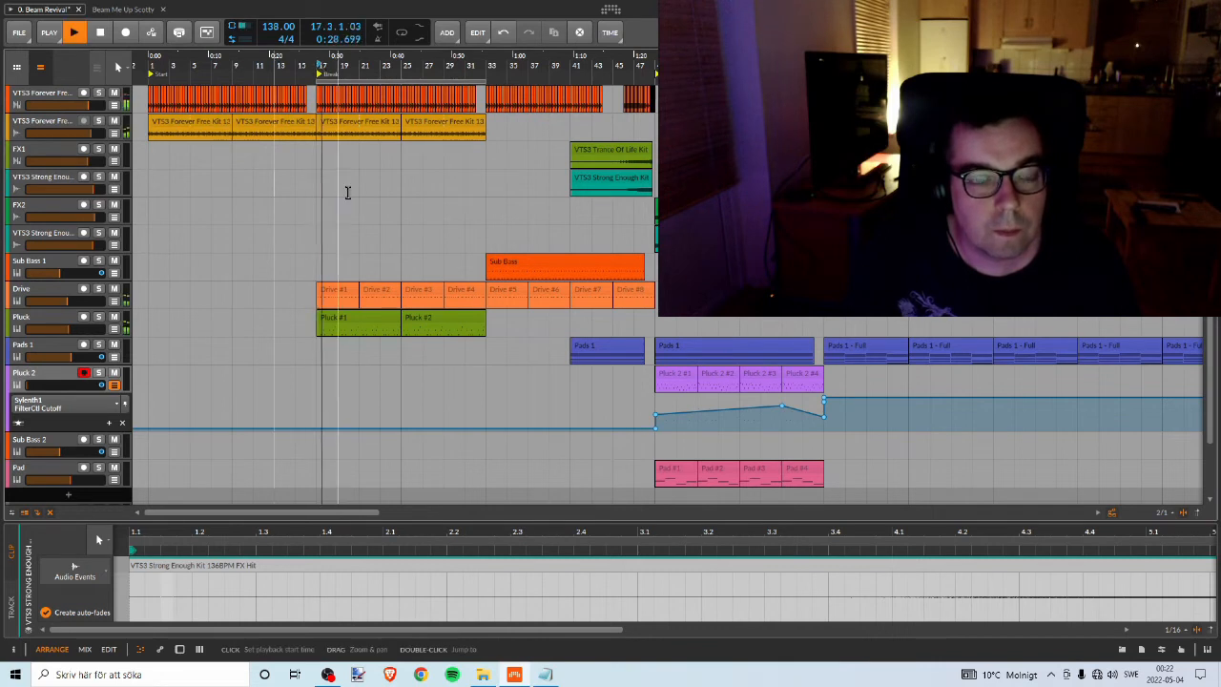
{"action": "left_click_drag", "start_coordinate": [68, 331], "coordinate": [59, 330]}
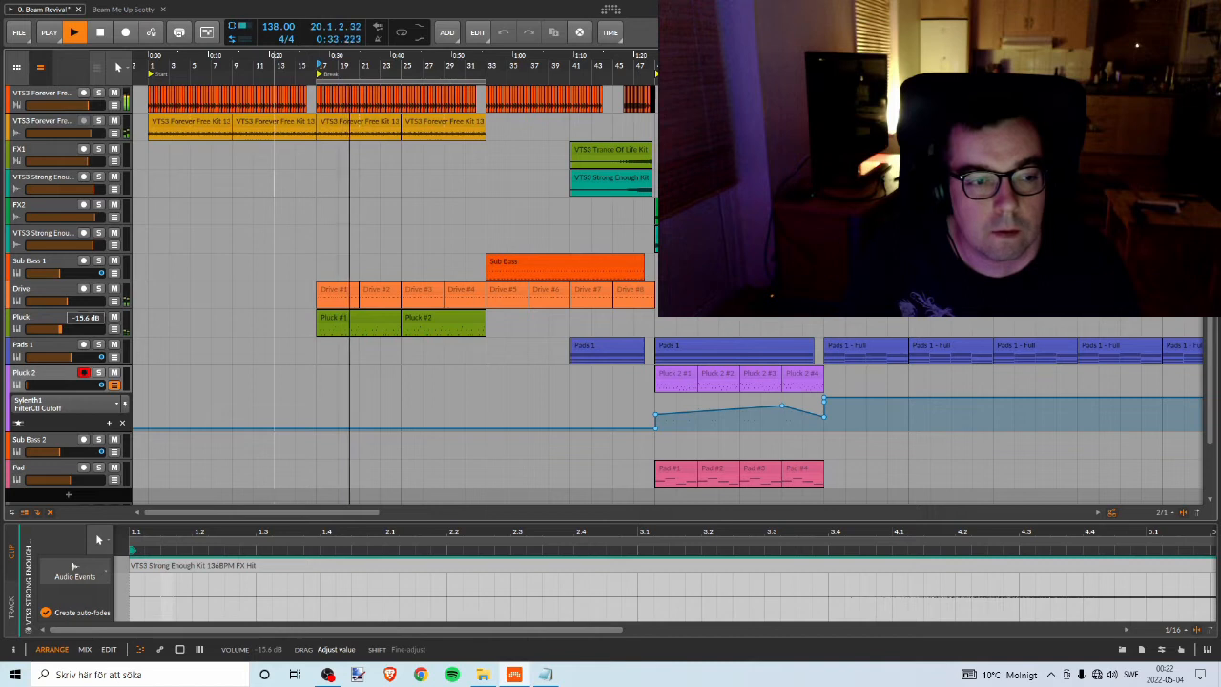
{"action": "double_click", "coordinate": [55, 323]}
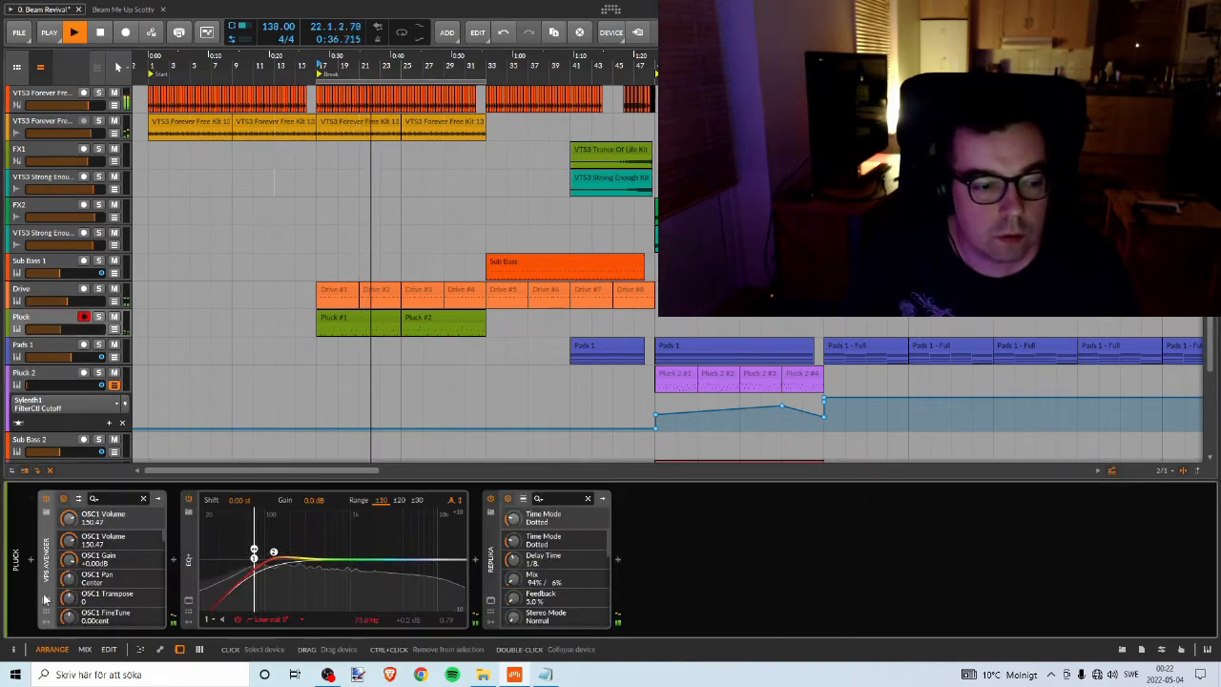
{"action": "key", "text": "space"}
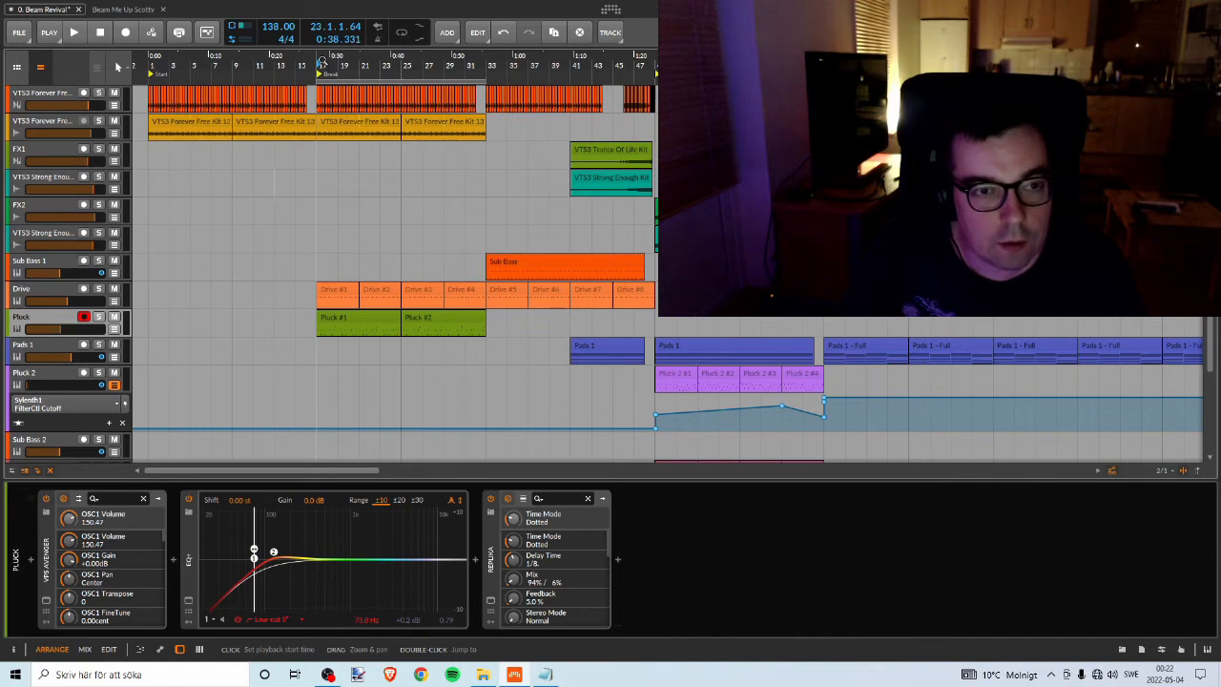
Play from bar 17 and fine-tune the low-cut band's frequency in the Pluck track's EQ+.
{"action": "key", "text": "space"}
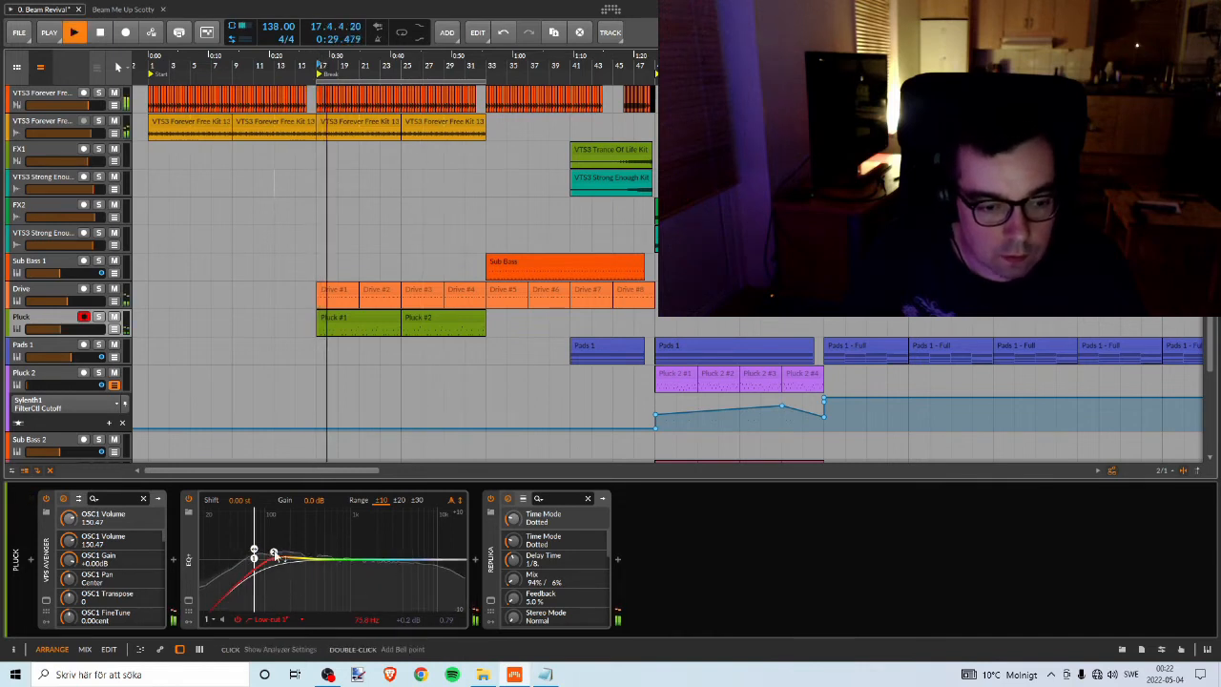
{"action": "left_click", "coordinate": [274, 554]}
{"action": "left_click_drag", "start_coordinate": [274, 553], "coordinate": [254, 556]}
{"action": "left_click", "coordinate": [255, 560]}
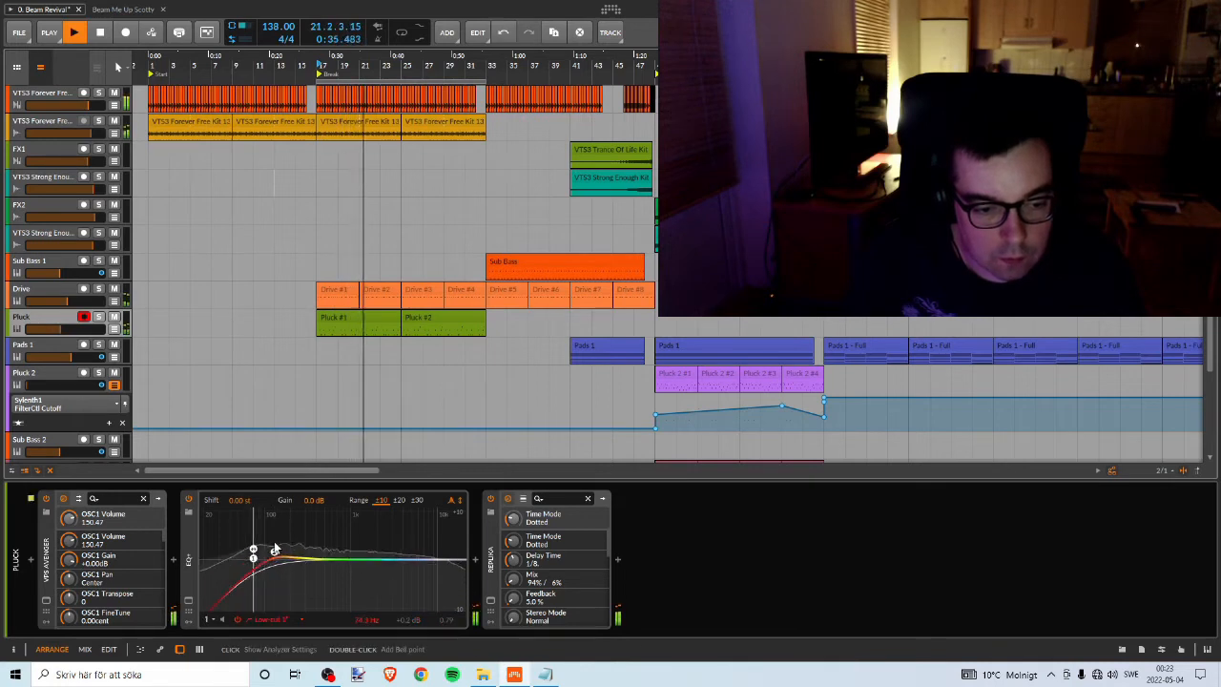
{"action": "left_click", "coordinate": [274, 550]}
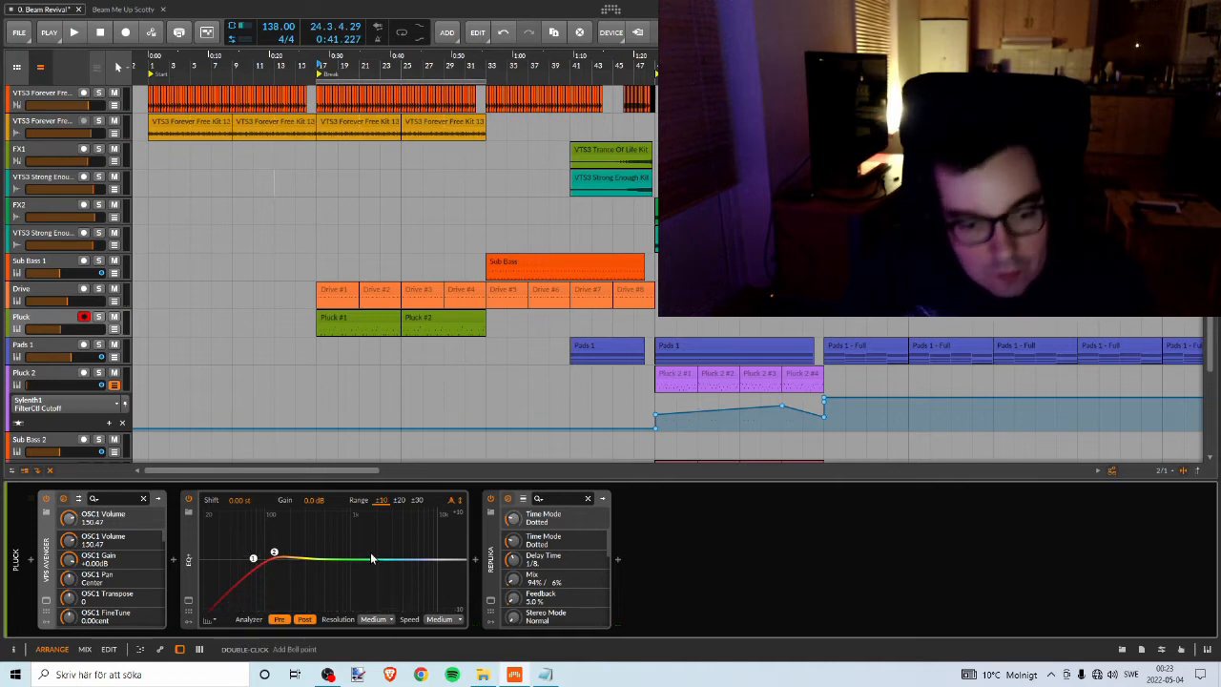
{"action": "left_click", "coordinate": [275, 553]}
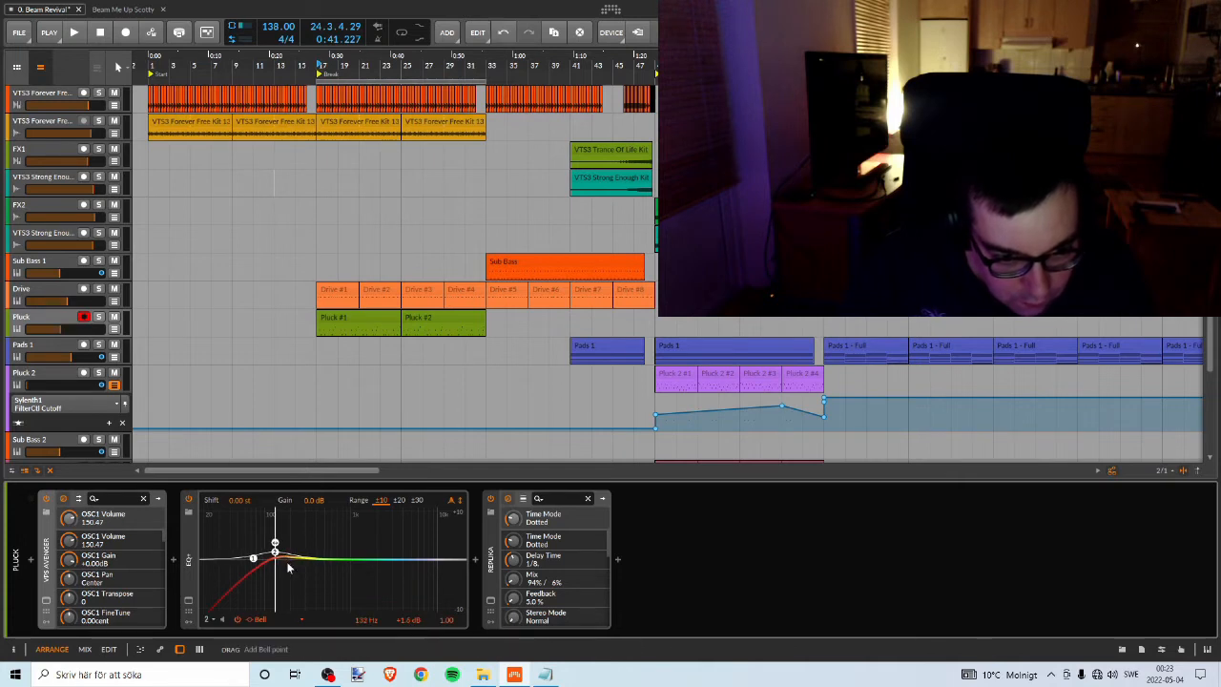
Undo the stray bell point added to Pluck's EQ+ and set band 2 to 126 Hz with a Q of 0.99.
{"action": "left_click_drag", "start_coordinate": [286, 565], "coordinate": [296, 553]}
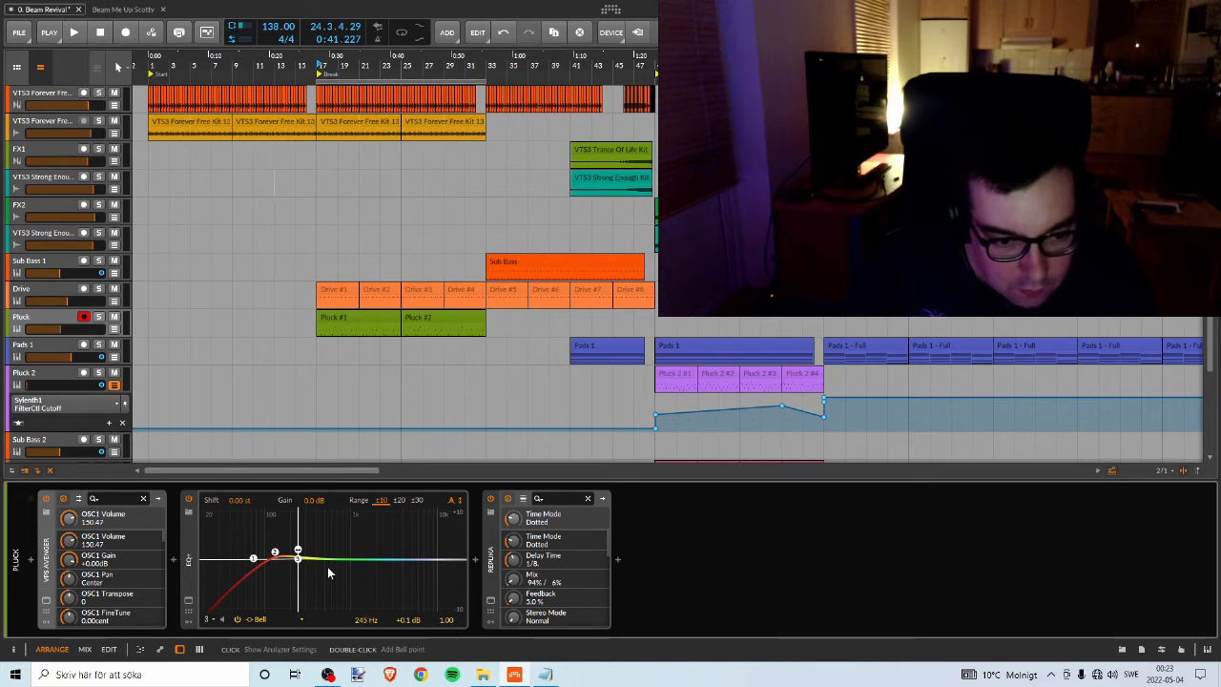
{"action": "key", "text": "ctrl+z"}
{"action": "left_click_drag", "start_coordinate": [276, 546], "coordinate": [277, 547]}
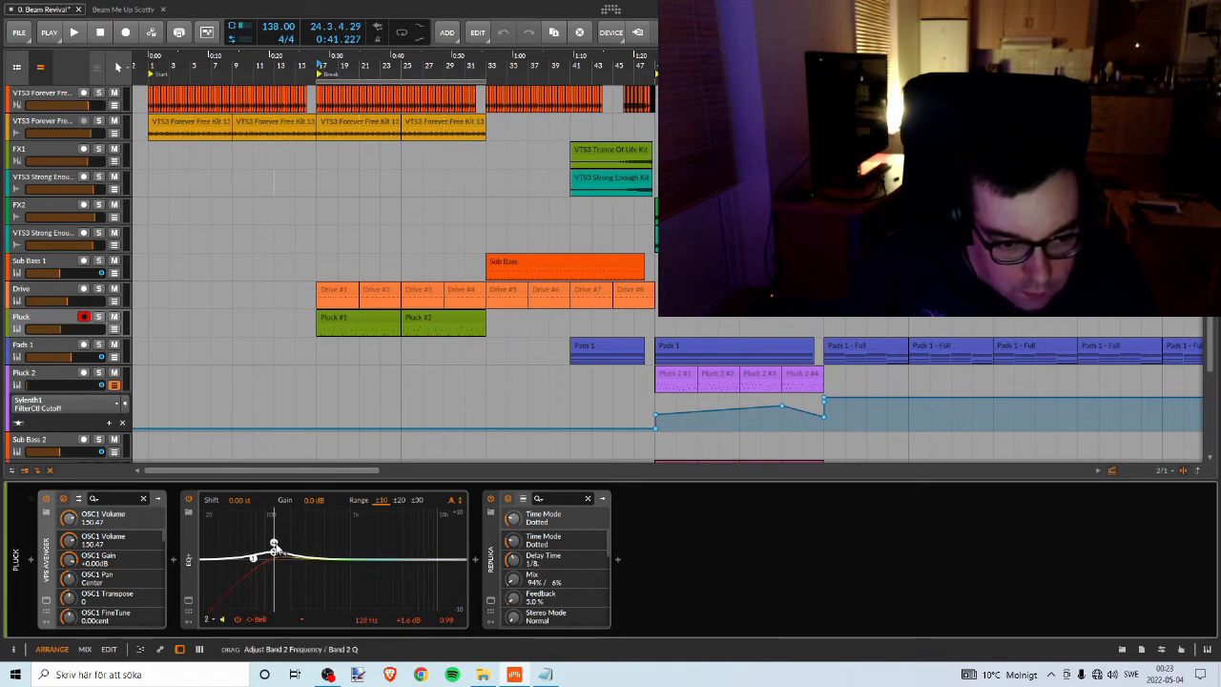
{"action": "left_click_drag", "start_coordinate": [276, 547], "coordinate": [275, 549]}
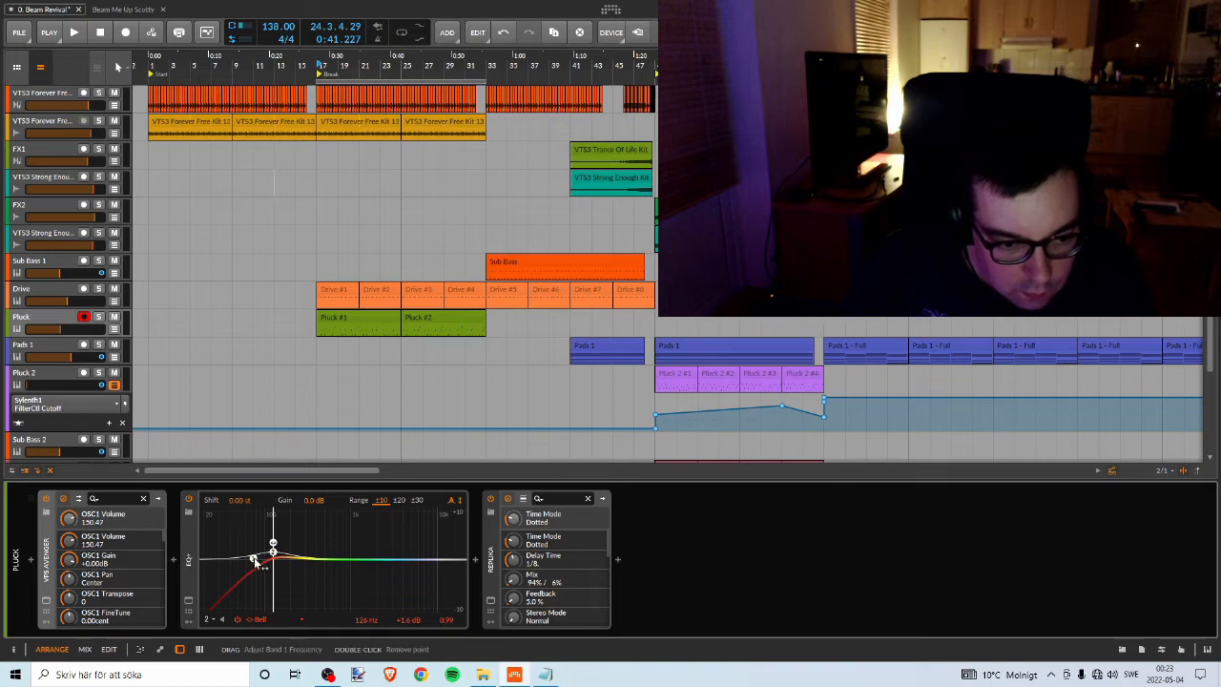
{"action": "left_click", "coordinate": [272, 561]}
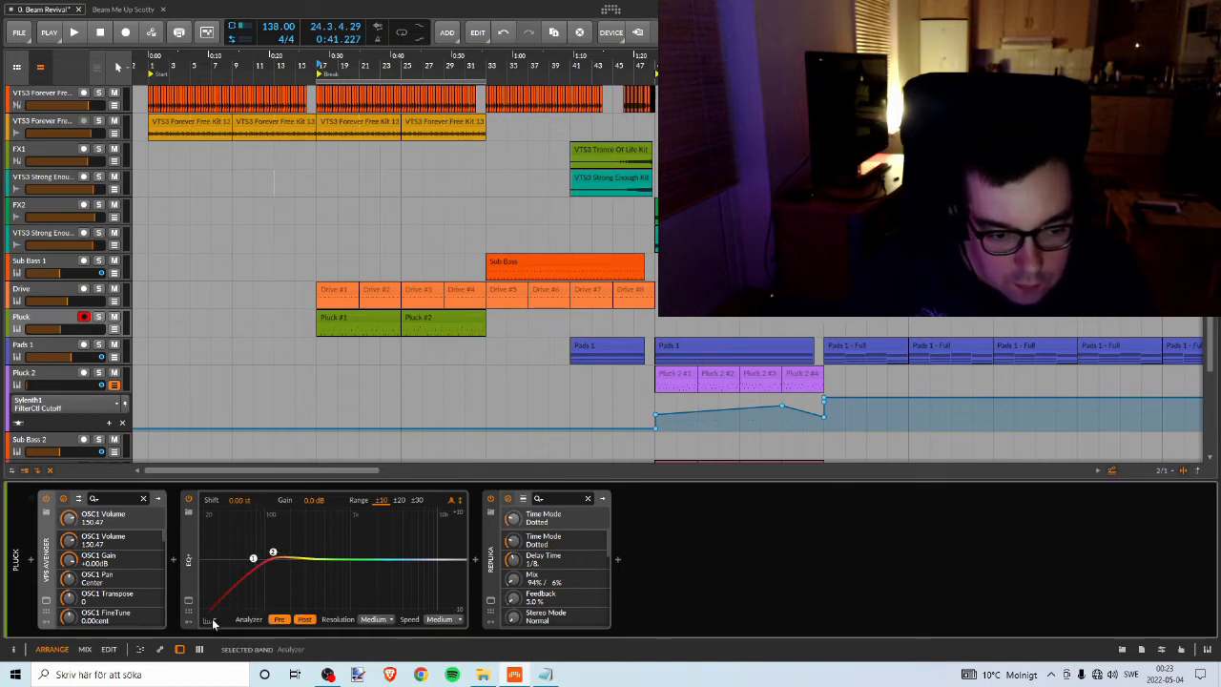
{"action": "left_click", "coordinate": [212, 619]}
{"action": "left_click", "coordinate": [313, 561]}
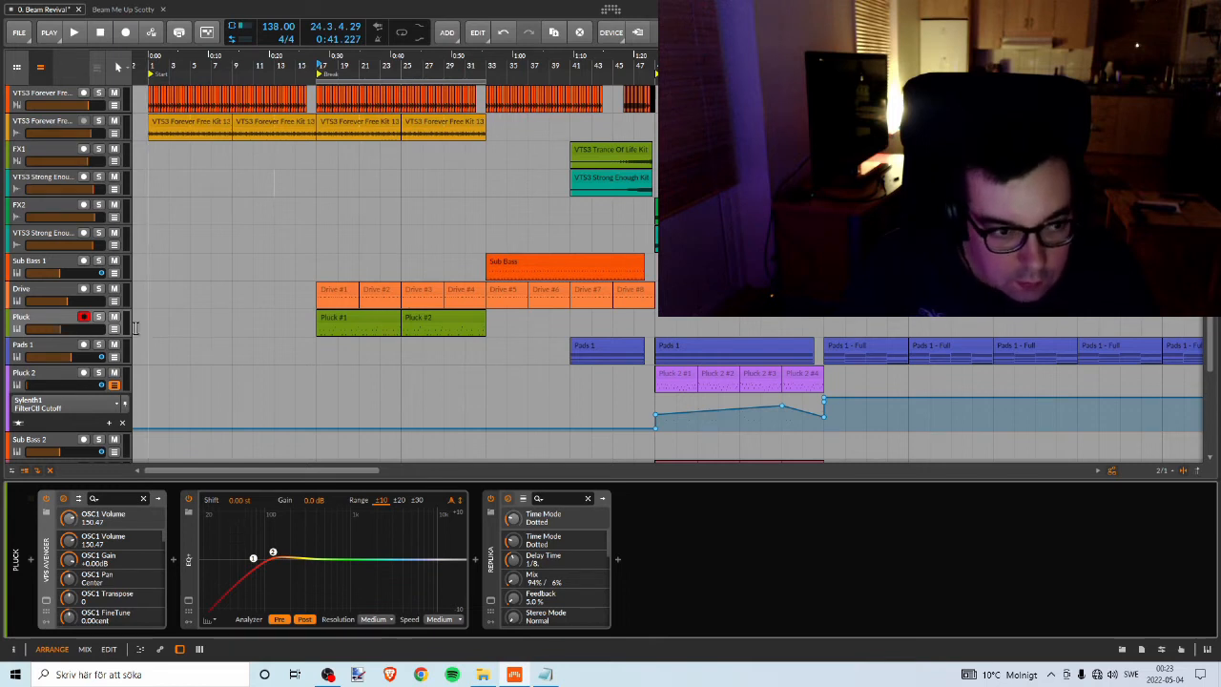
Solo the Pluck track and audition it briefly from bar 17 while checking the EQ+ spectrum.
{"action": "left_click", "coordinate": [99, 318]}
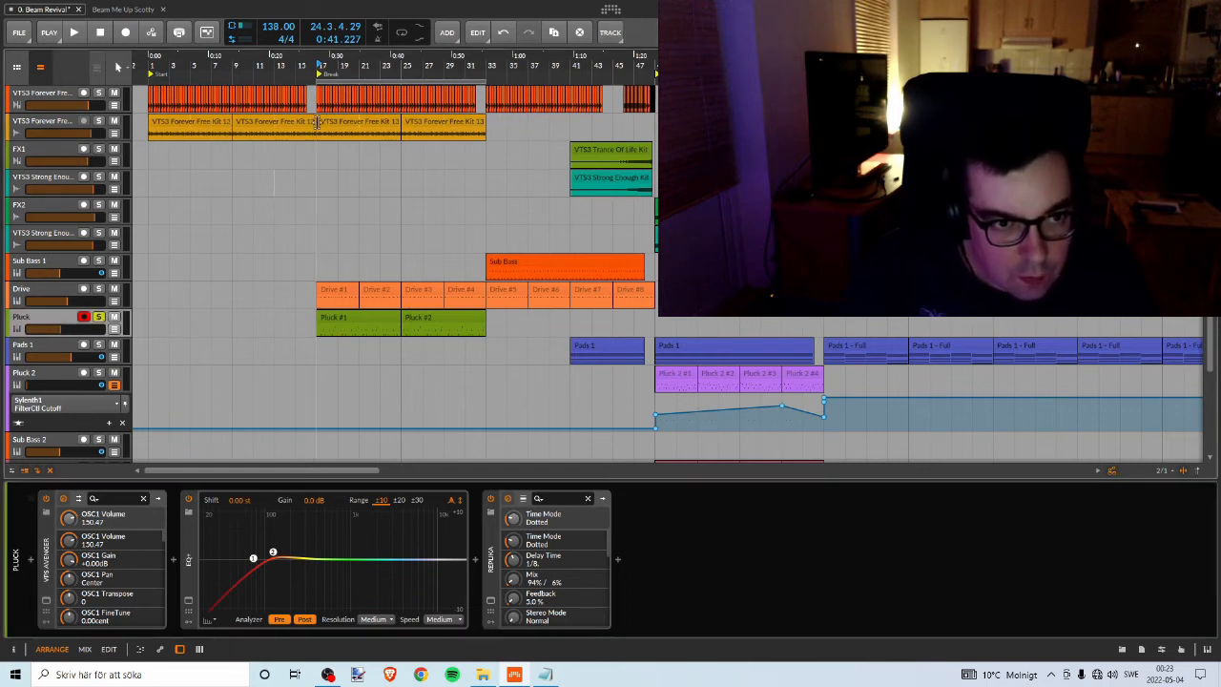
{"action": "key", "text": "space"}
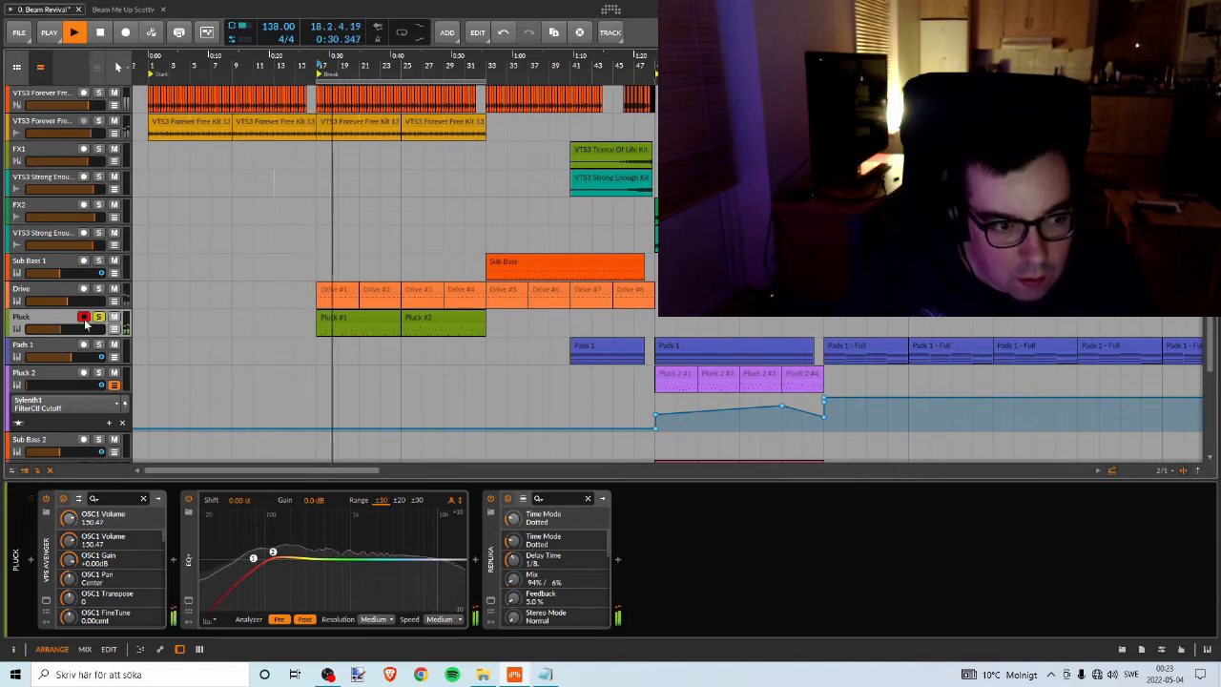
{"action": "key", "text": "space"}
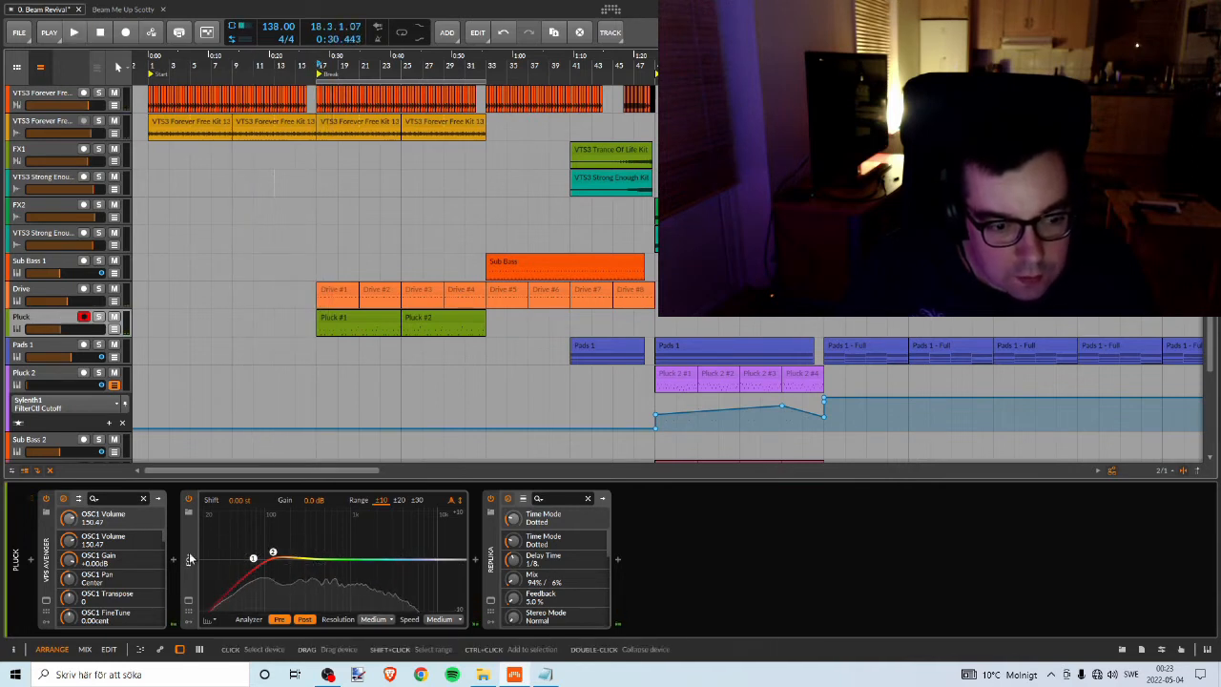
Disable EQ+ on the Pluck track and insert the SplitEQ plug-in directly before it.
{"action": "left_click", "coordinate": [190, 499]}
{"action": "left_click", "coordinate": [174, 562]}
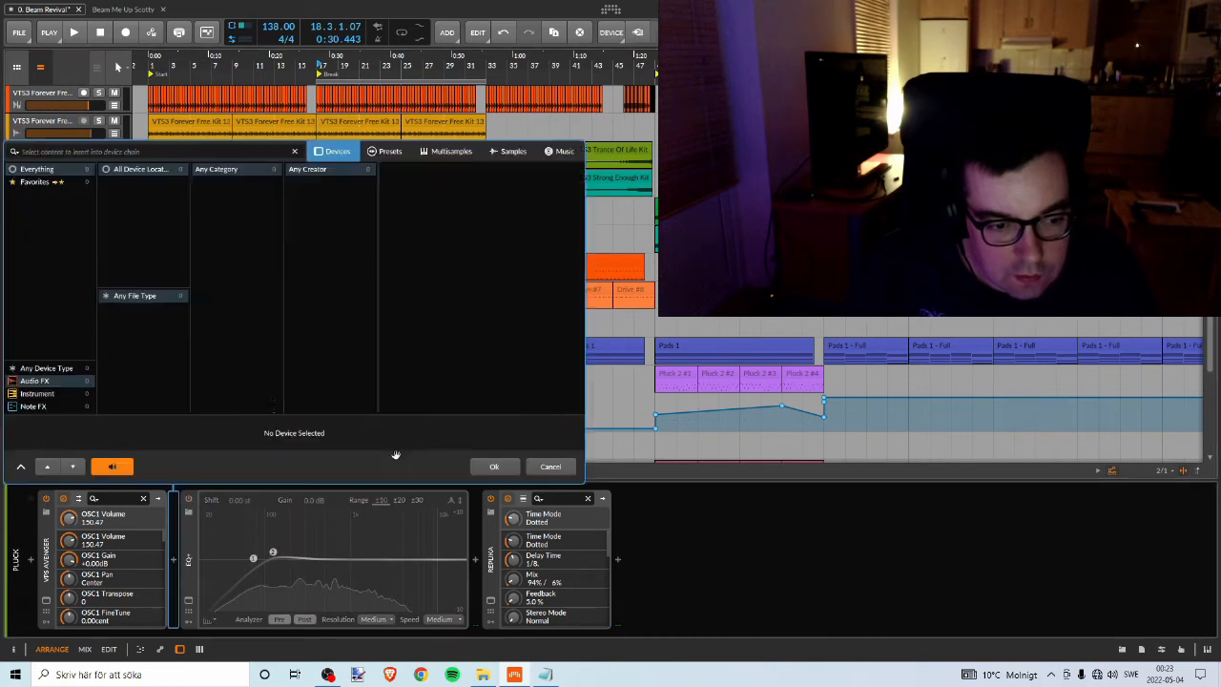
{"action": "type", "text": "spl"}
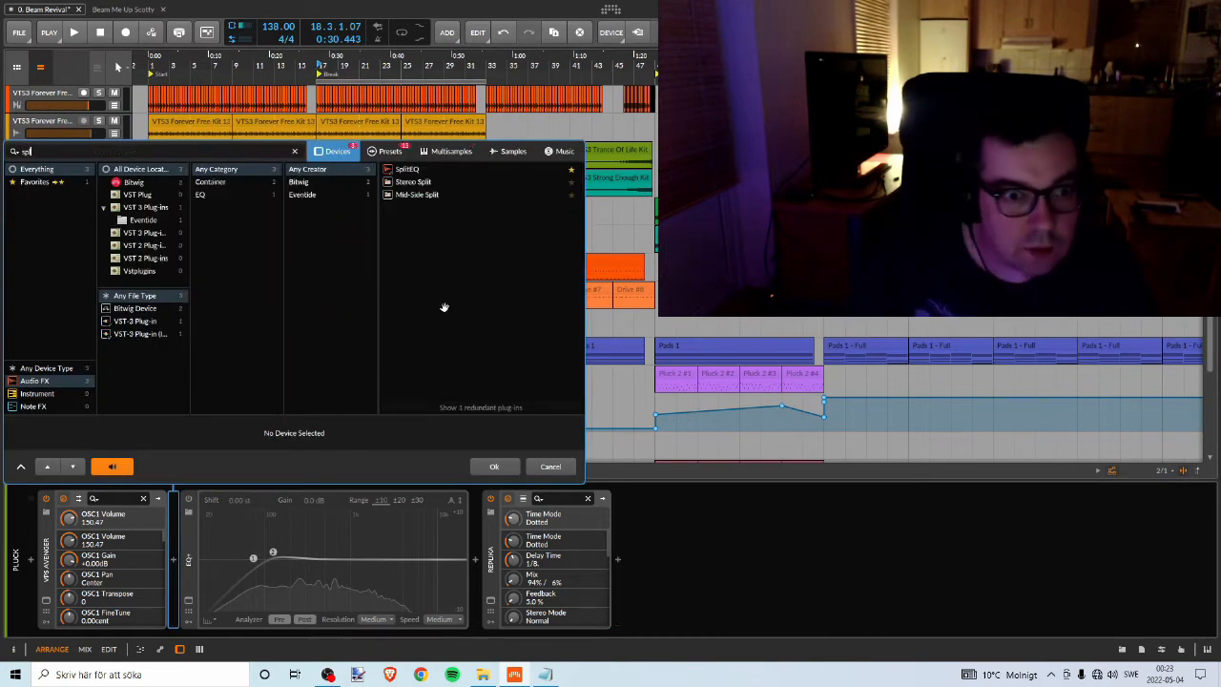
{"action": "left_click", "coordinate": [408, 170]}
{"action": "left_click", "coordinate": [494, 466]}
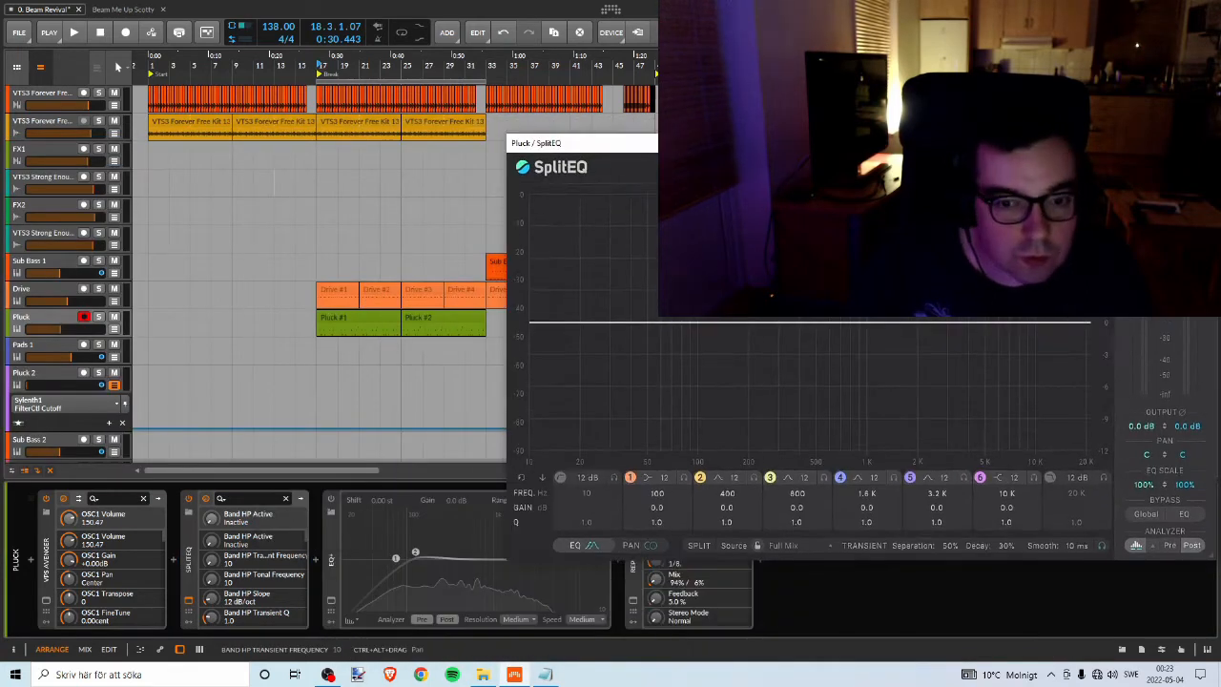
Audition Pluck soloed and in the mix, trying a -3.1 dB tonal cut on SplitEQ band 1 before settling at -0.1 dB, 111 Hz.
{"action": "key", "text": "space"}
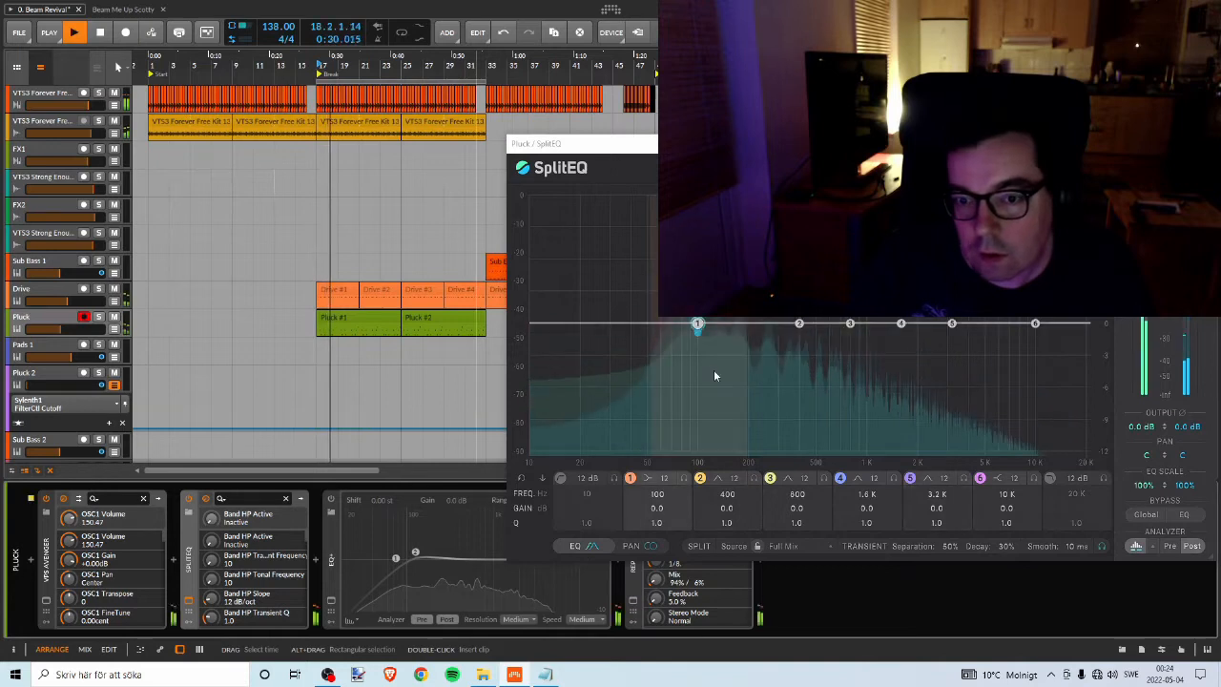
{"action": "left_click", "coordinate": [98, 317]}
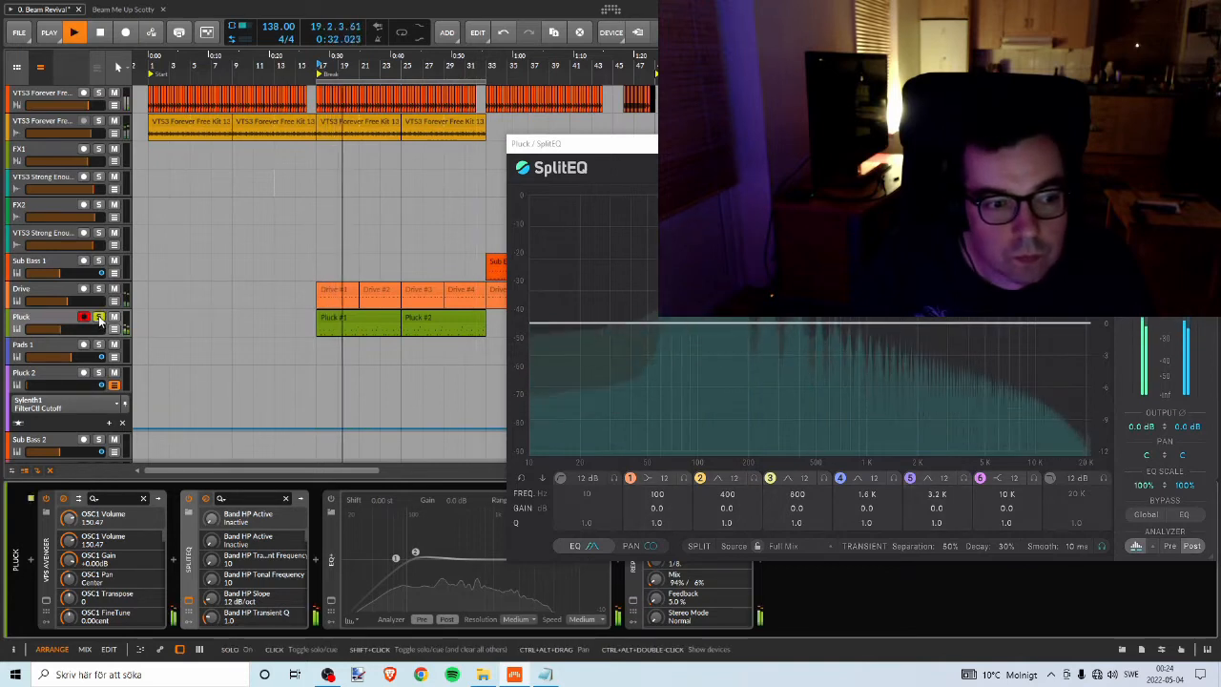
{"action": "mouse_move", "coordinate": [697, 327]}
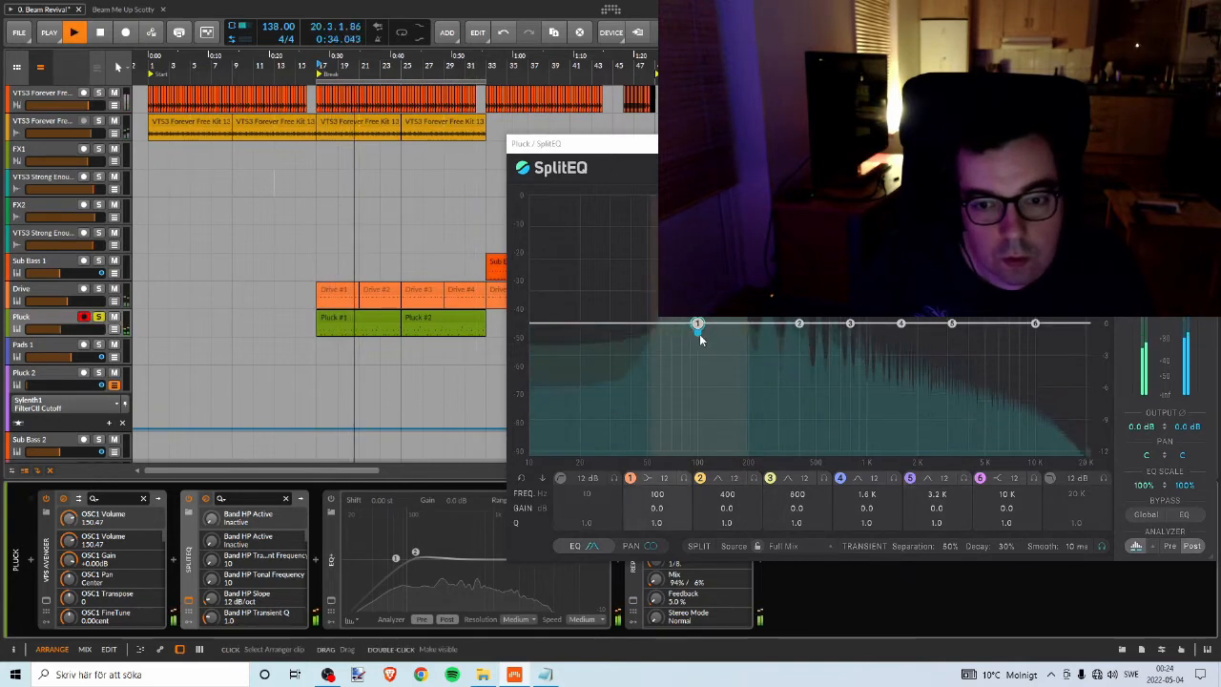
{"action": "left_click_drag", "start_coordinate": [700, 338], "coordinate": [707, 375]}
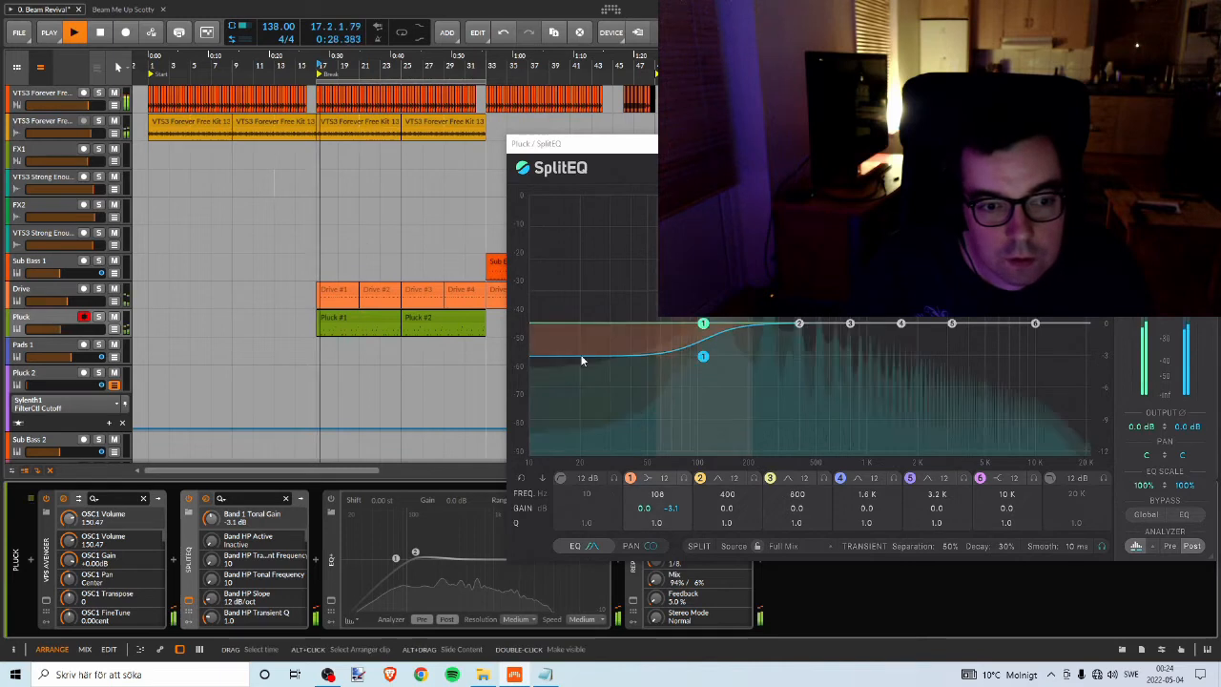
{"action": "left_click_drag", "start_coordinate": [703, 355], "coordinate": [706, 325]}
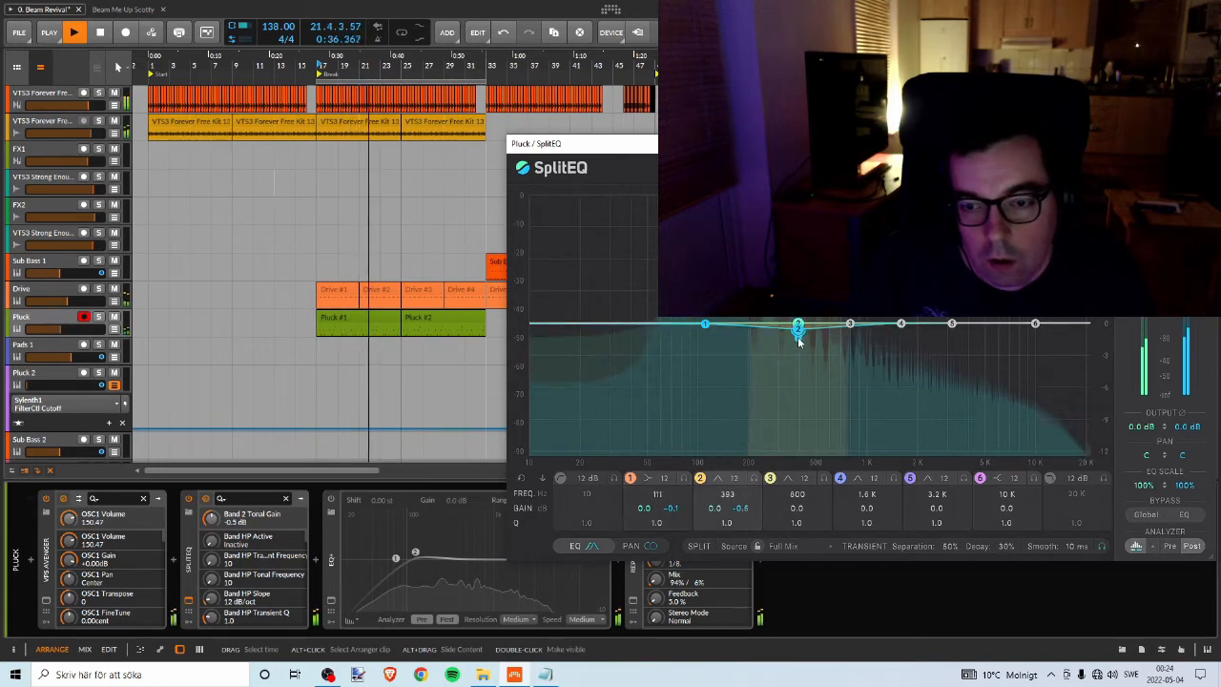
Set SplitEQ band 2's tonal gain to -2.9 dB at 345 Hz while auditioning Pluck soloed from bar 17.
{"action": "mouse_move", "coordinate": [800, 342]}
{"action": "left_mouse_down"}
{"action": "mouse_move", "coordinate": [703, 354]}
{"action": "mouse_move", "coordinate": [763, 359]}
{"action": "mouse_move", "coordinate": [702, 359]}
{"action": "mouse_move", "coordinate": [706, 338]}
{"action": "mouse_move", "coordinate": [801, 355]}
{"action": "mouse_move", "coordinate": [814, 332]}
{"action": "mouse_move", "coordinate": [782, 334]}
{"action": "left_mouse_up"}
{"action": "key", "text": "space"}
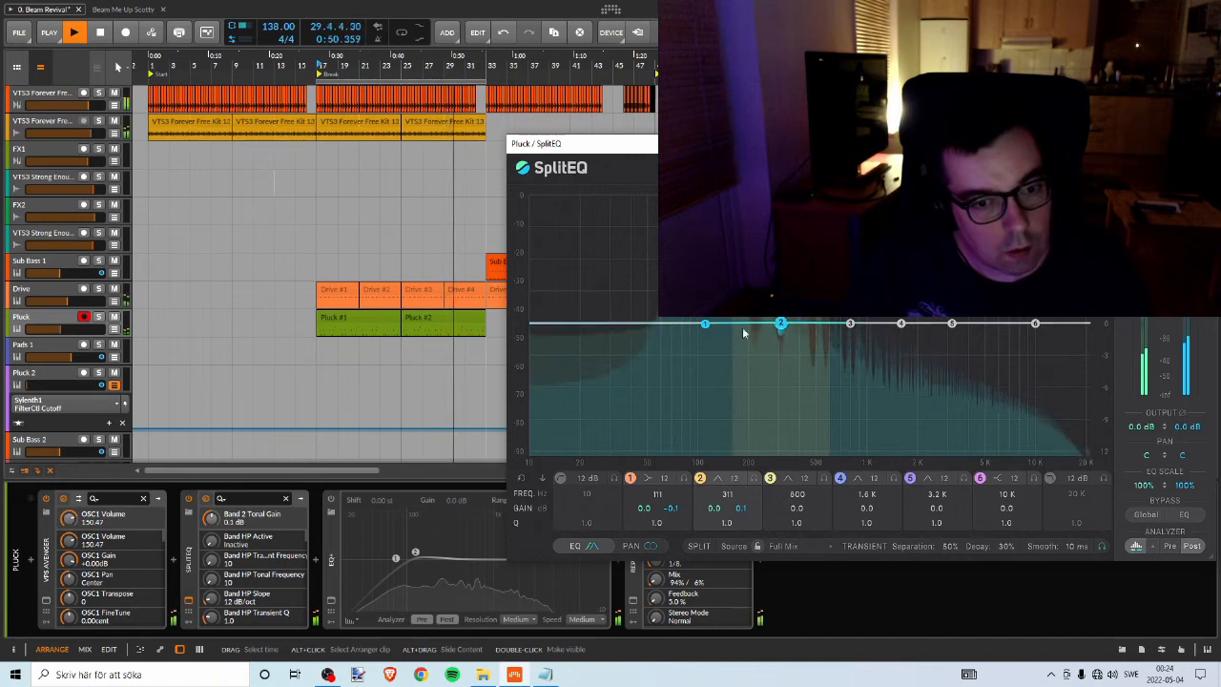
{"action": "left_click", "coordinate": [98, 316]}
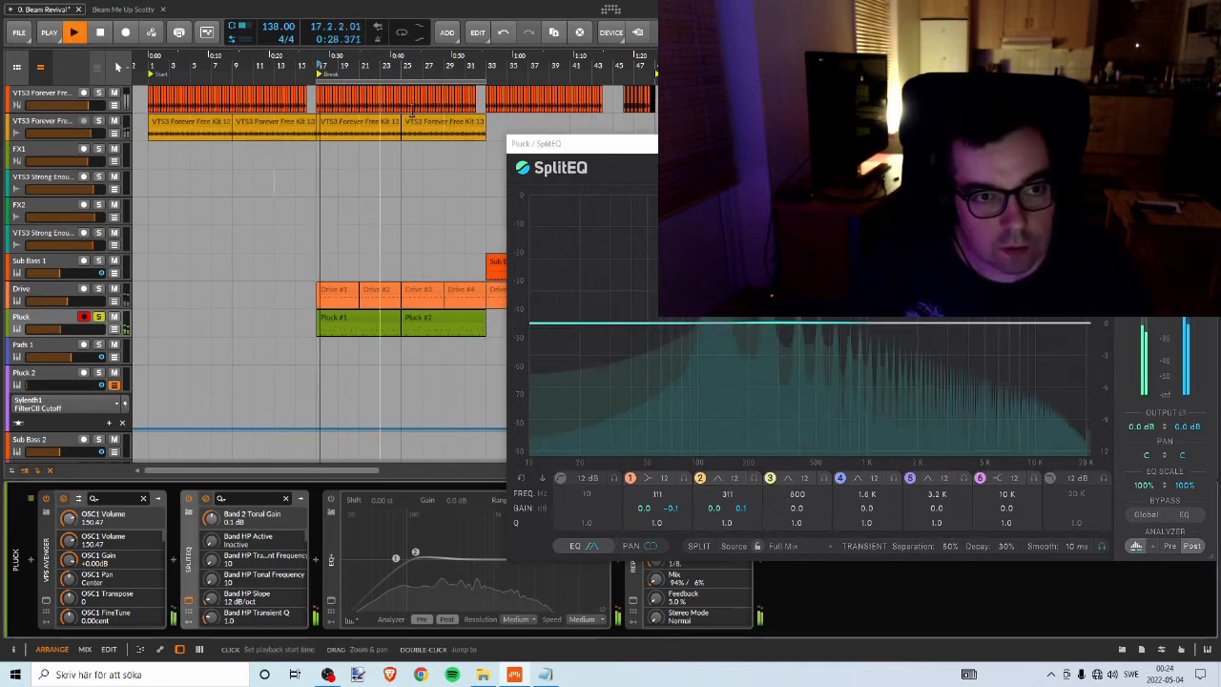
{"action": "left_click_drag", "start_coordinate": [781, 325], "coordinate": [790, 353]}
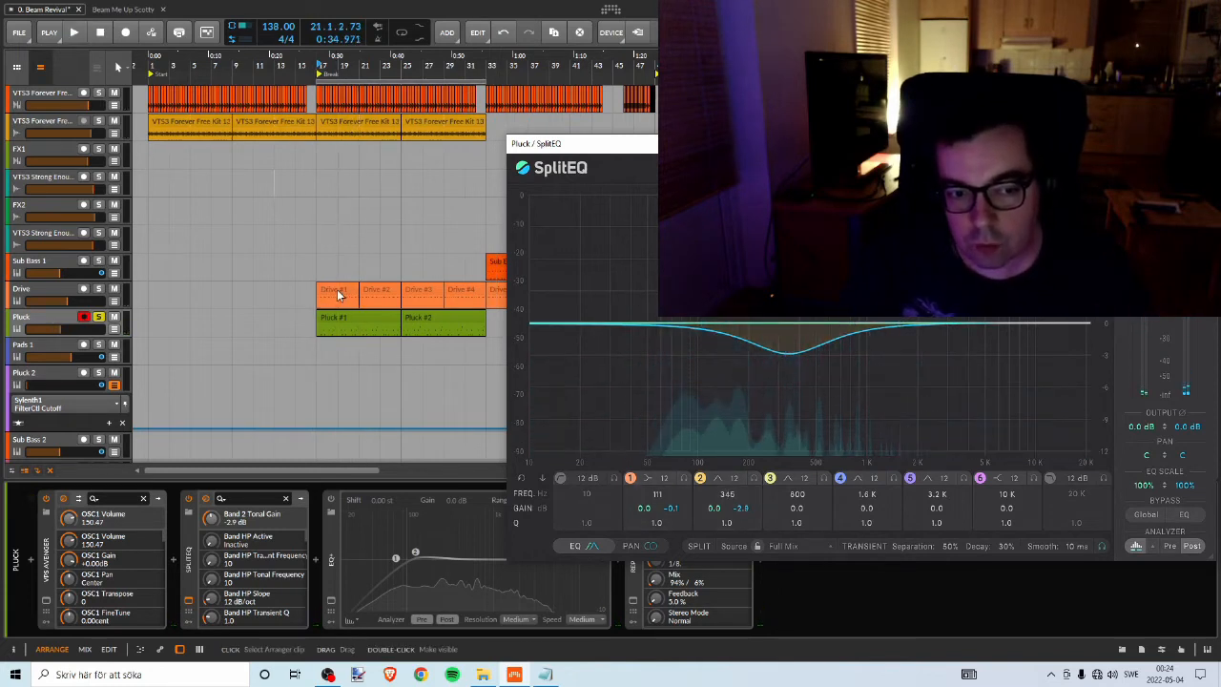
{"action": "key", "text": "space"}
Audition Pluck in the mix and set SplitEQ band 2 to 201 Hz with -0.6 dB transient and -1.3 dB tonal gain.
{"action": "left_click", "coordinate": [340, 317]}
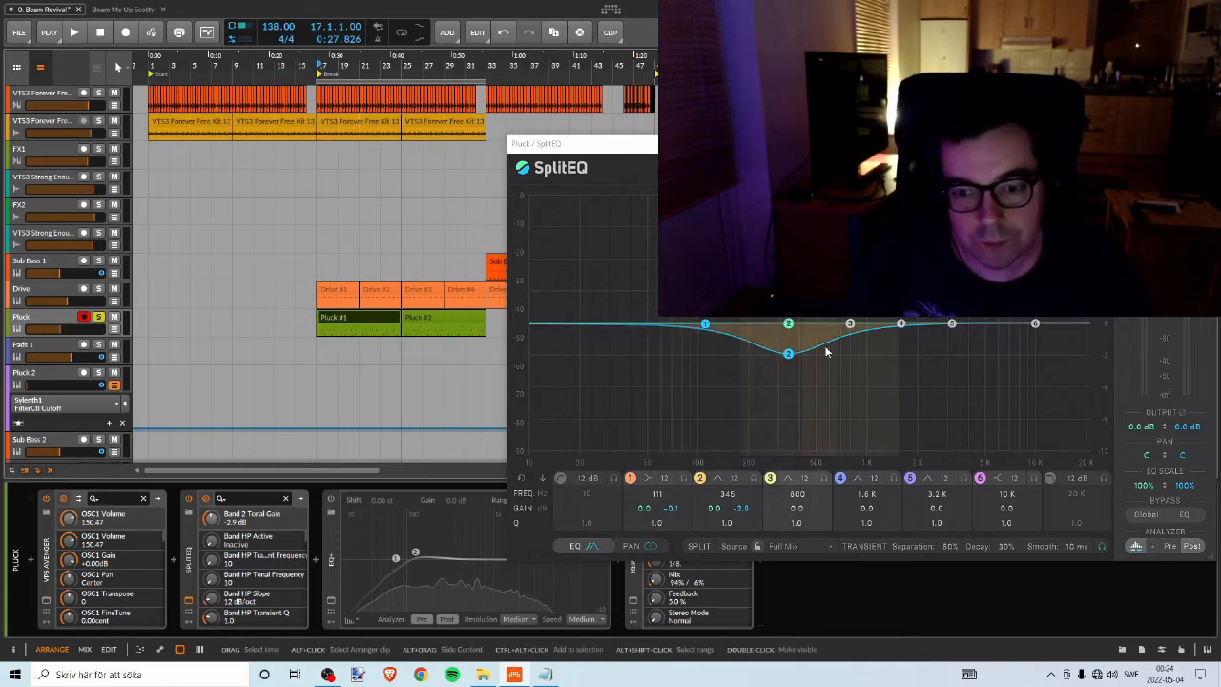
{"action": "key", "text": "space"}
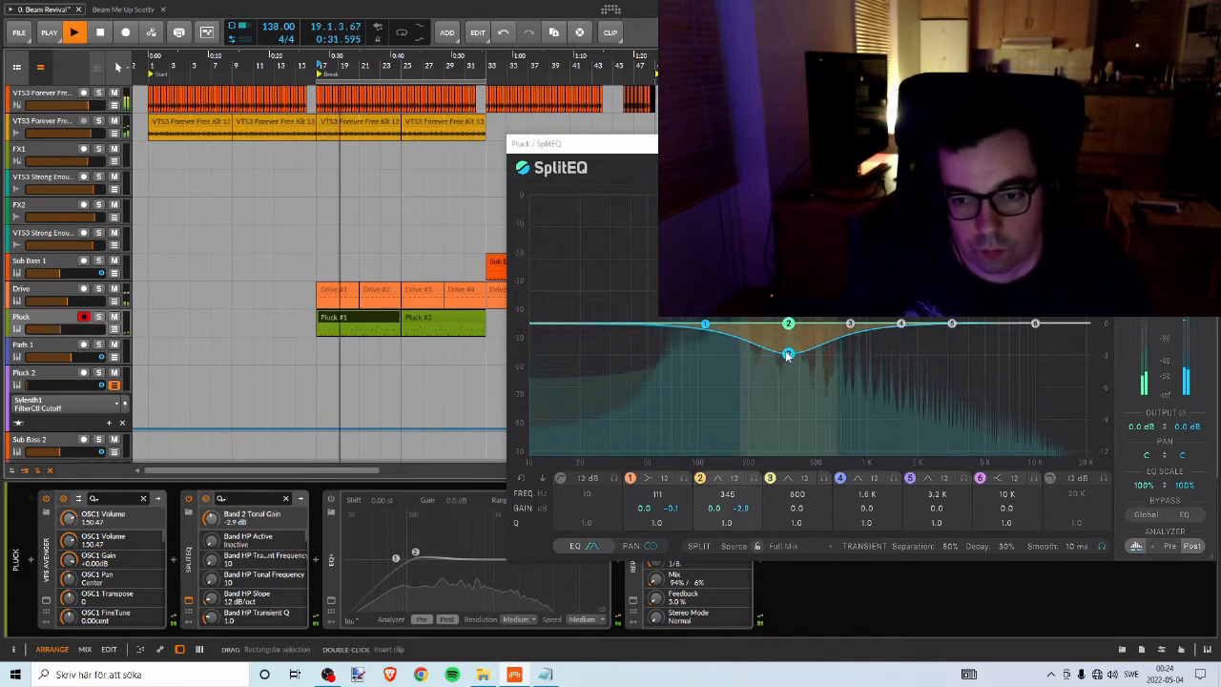
{"action": "mouse_move", "coordinate": [788, 356]}
{"action": "left_mouse_down"}
{"action": "mouse_move", "coordinate": [788, 338]}
{"action": "mouse_move", "coordinate": [722, 352]}
{"action": "mouse_move", "coordinate": [782, 330]}
{"action": "mouse_move", "coordinate": [787, 350]}
{"action": "mouse_move", "coordinate": [782, 337]}
{"action": "left_mouse_up"}
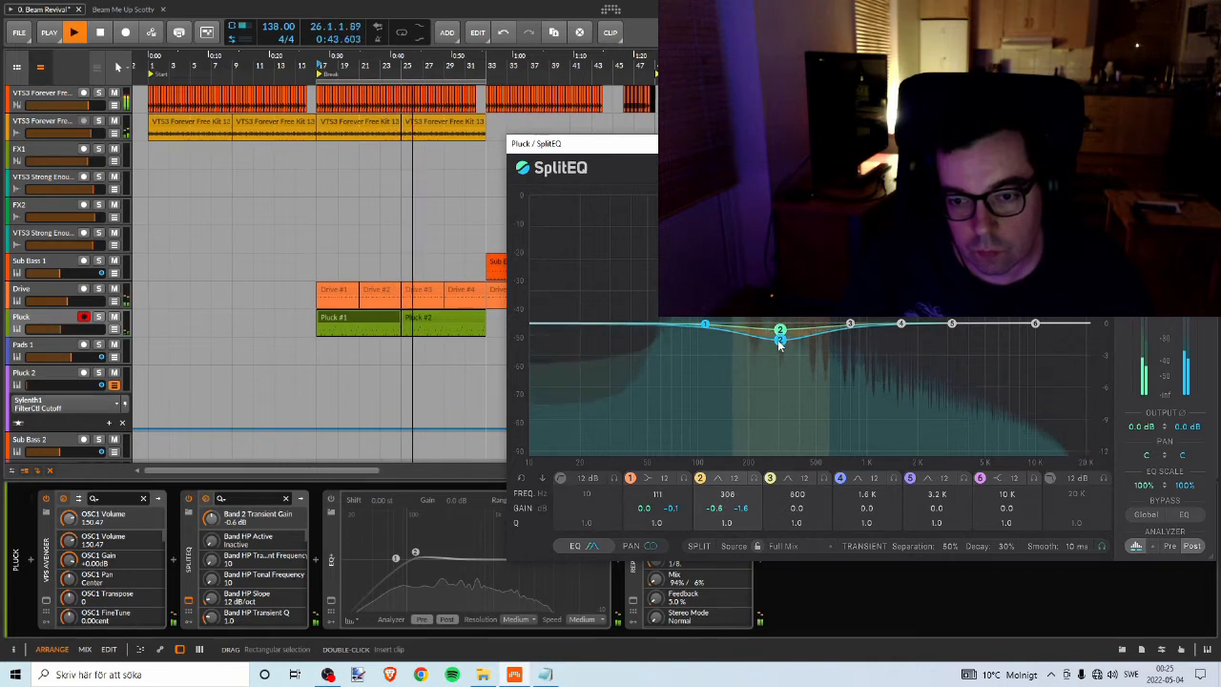
{"action": "left_click_drag", "start_coordinate": [779, 345], "coordinate": [747, 343]}
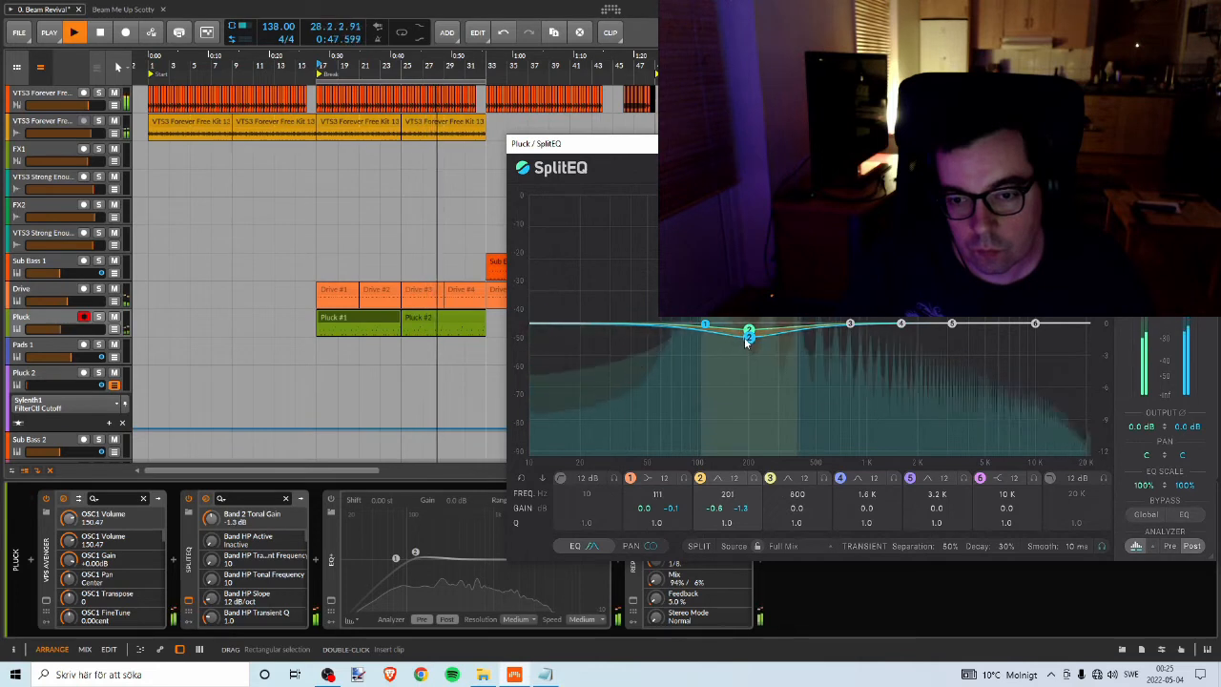
Set SplitEQ band 2 to 206 Hz with -0.7 dB transient and -1.4 dB tonal gain, and band 1 to 177 Hz with -2.7 dB tonal gain.
{"action": "left_click_drag", "start_coordinate": [749, 336], "coordinate": [753, 334]}
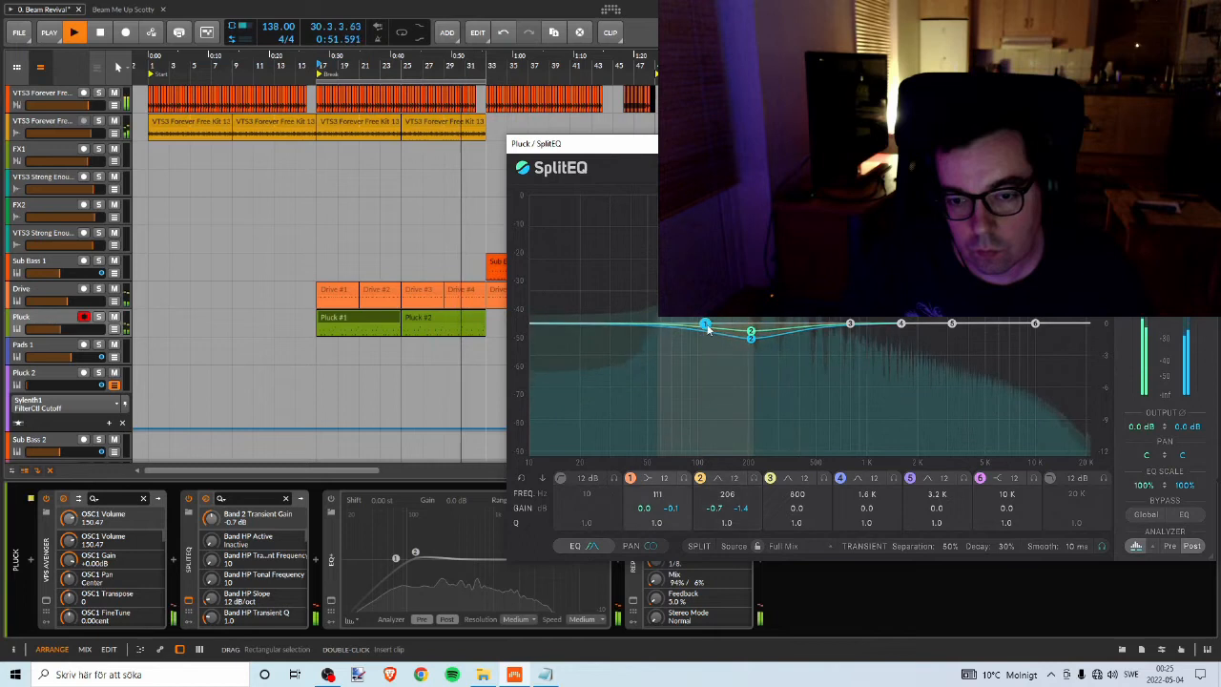
{"action": "left_click_drag", "start_coordinate": [706, 327], "coordinate": [710, 345]}
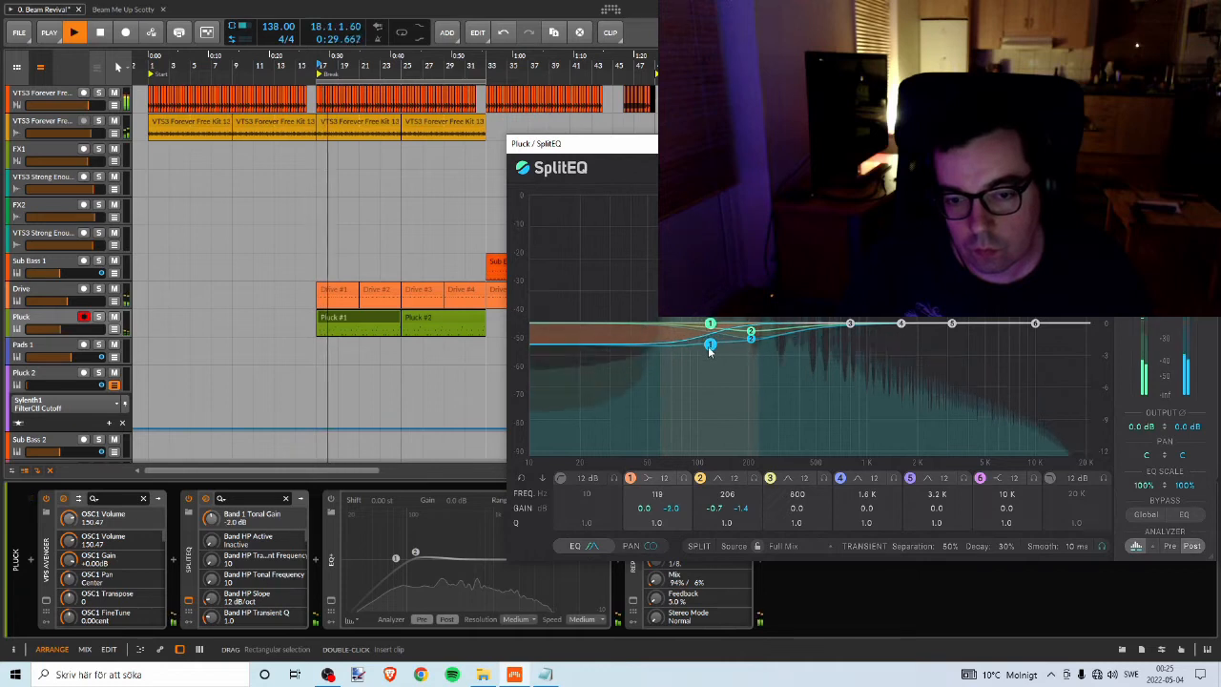
{"action": "left_click_drag", "start_coordinate": [710, 351], "coordinate": [715, 353]}
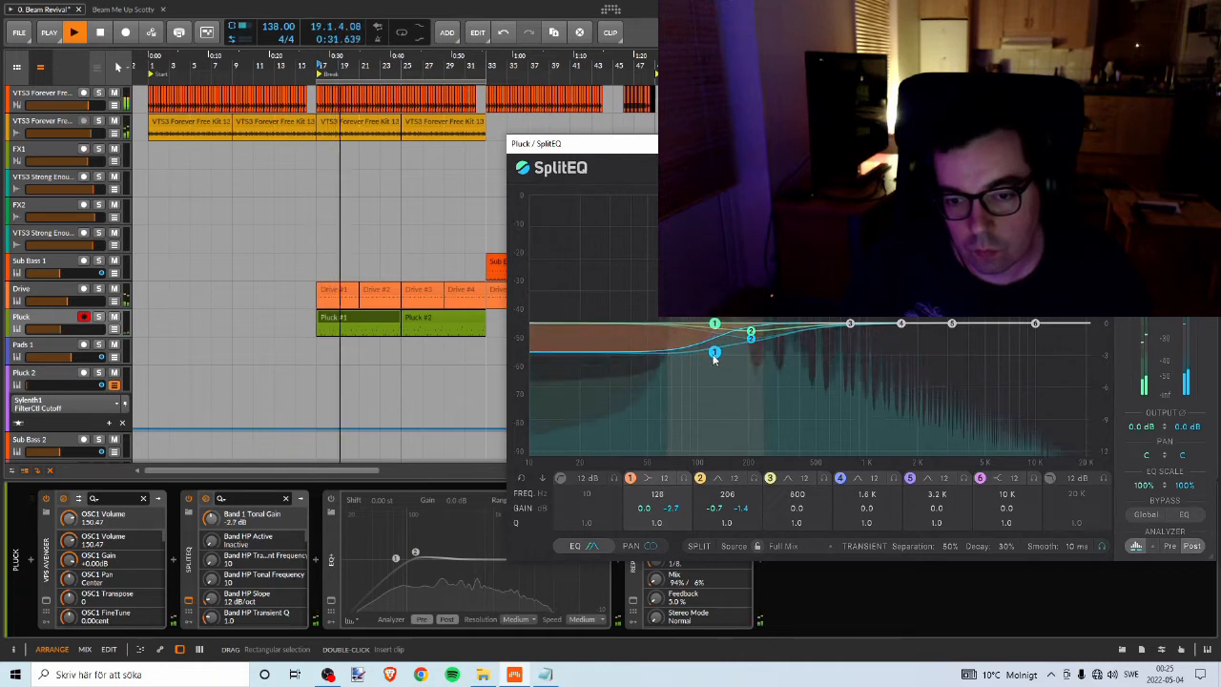
{"action": "left_click_drag", "start_coordinate": [718, 350], "coordinate": [754, 336]}
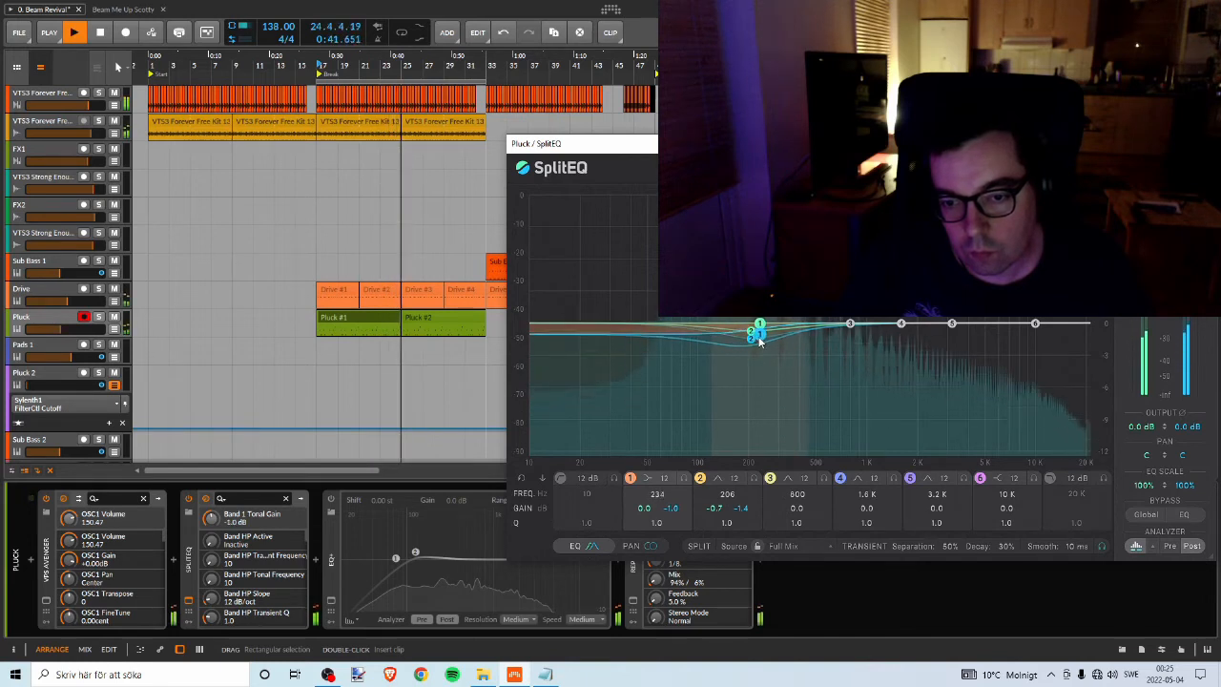
{"action": "left_click_drag", "start_coordinate": [761, 341], "coordinate": [754, 358]}
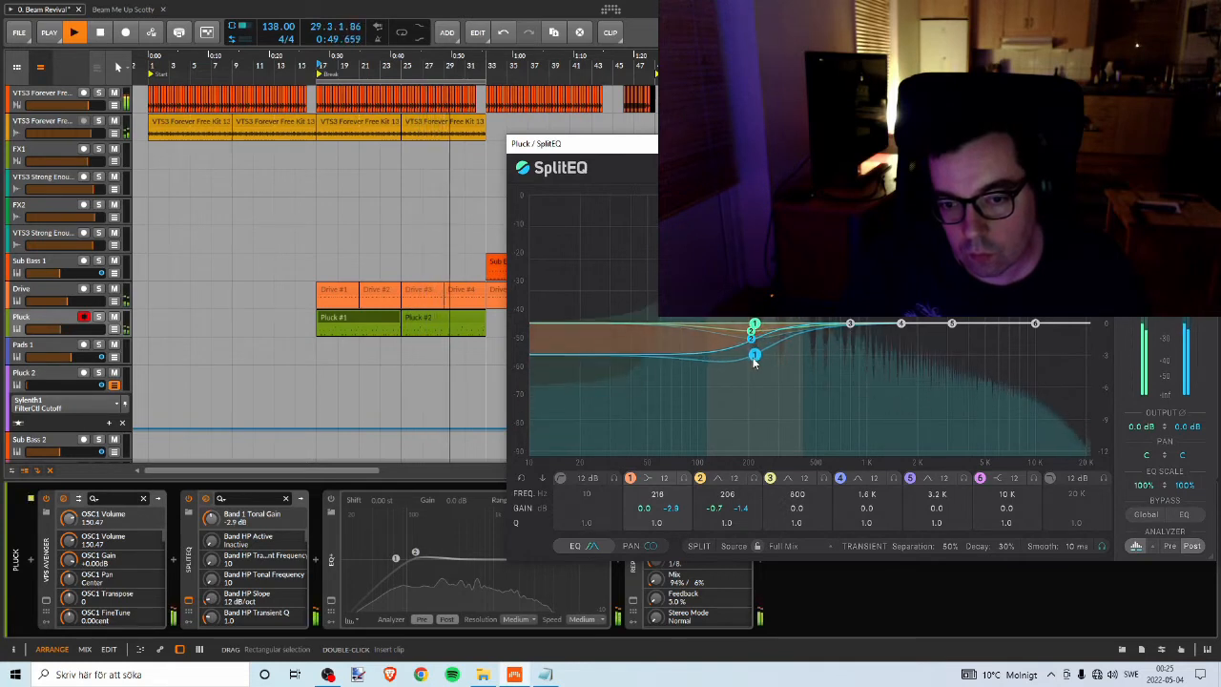
{"action": "mouse_move", "coordinate": [754, 361]}
{"action": "left_mouse_down"}
{"action": "mouse_move", "coordinate": [755, 344]}
{"action": "mouse_move", "coordinate": [730, 363]}
{"action": "mouse_move", "coordinate": [736, 334]}
{"action": "mouse_move", "coordinate": [736, 359]}
{"action": "left_mouse_up"}
{"action": "key", "text": "space"}
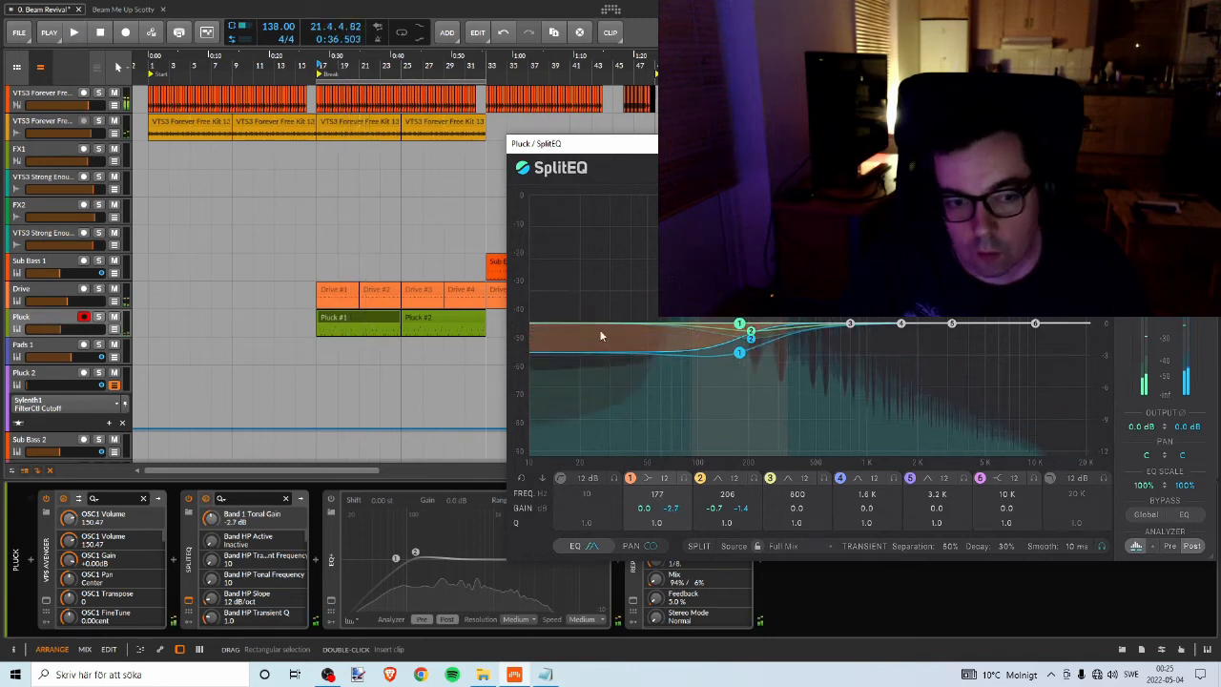
Set SplitEQ band 1 to 110 Hz with 2.0 dB transient and 0.1 dB tonal gain while auditioning Pluck from bar 17.
{"action": "left_click", "coordinate": [99, 317]}
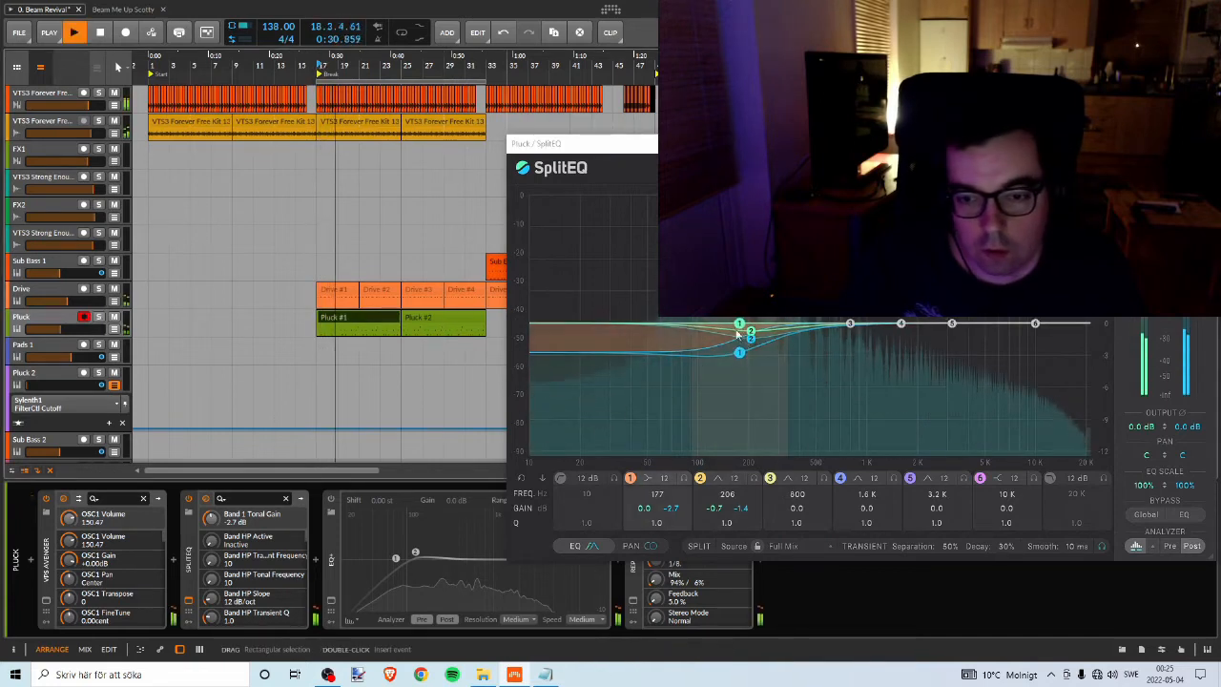
{"action": "left_click_drag", "start_coordinate": [739, 323], "coordinate": [714, 352]}
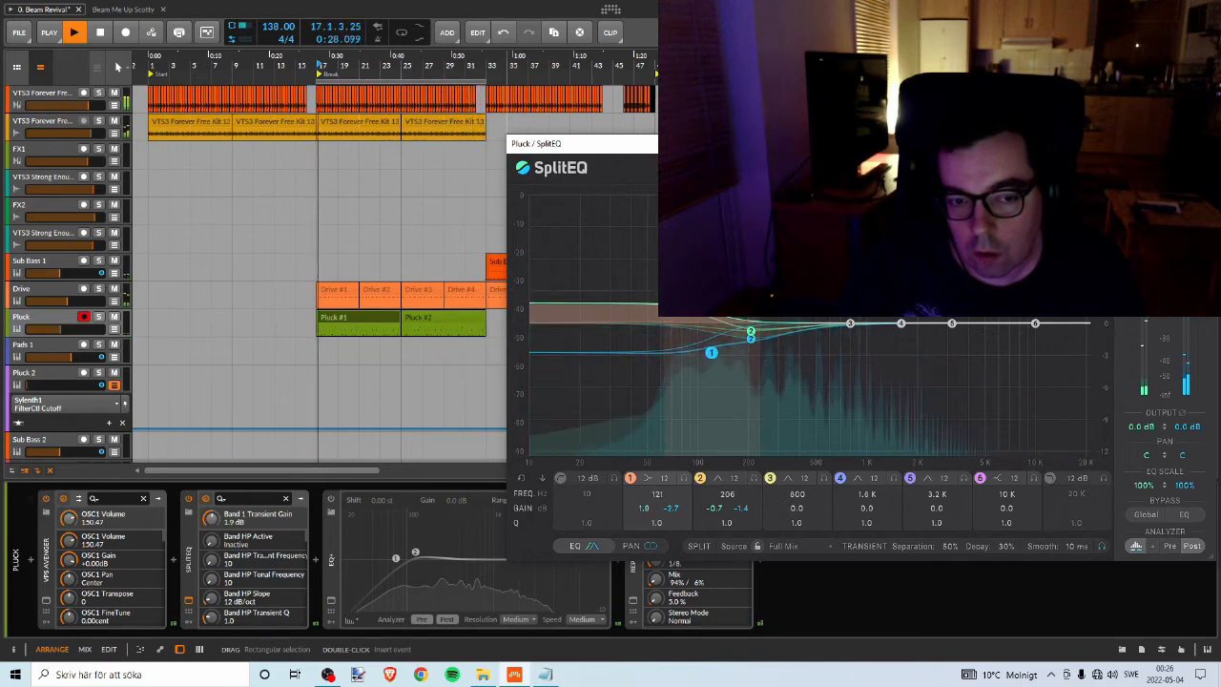
{"action": "left_click_drag", "start_coordinate": [710, 353], "coordinate": [708, 329]}
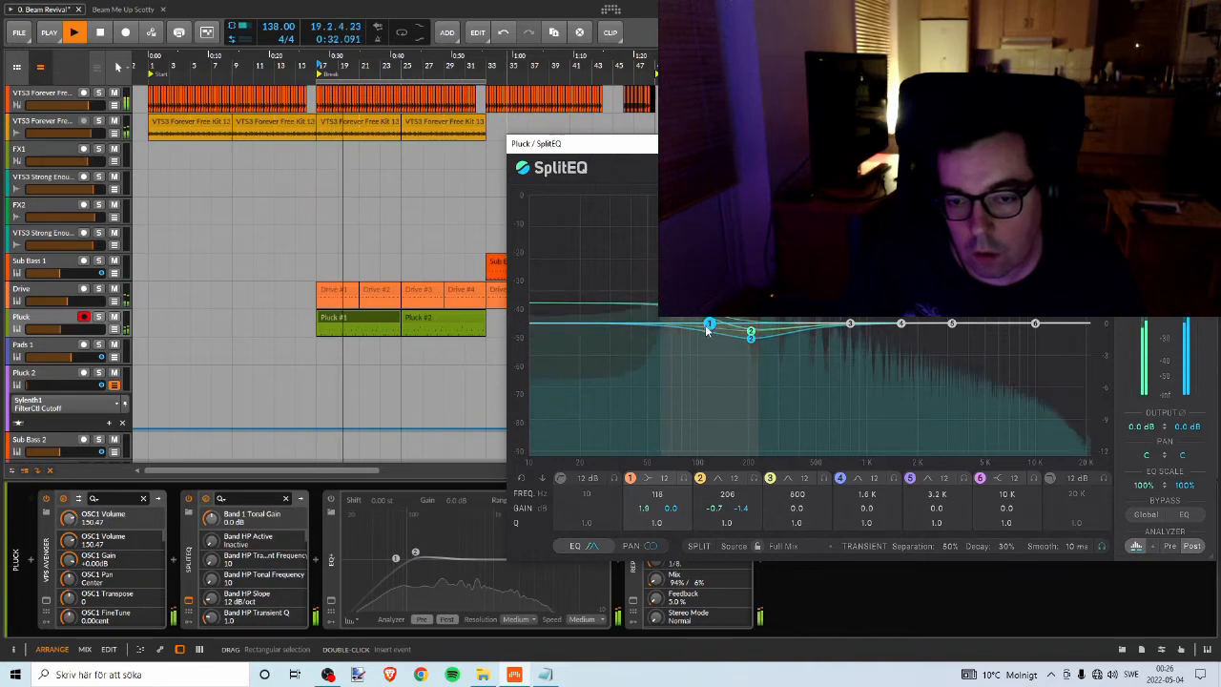
{"action": "mouse_move", "coordinate": [709, 329]}
{"action": "left_mouse_down"}
{"action": "mouse_move", "coordinate": [799, 327]}
{"action": "mouse_move", "coordinate": [702, 328]}
{"action": "left_mouse_up"}
{"action": "key", "text": "space"}
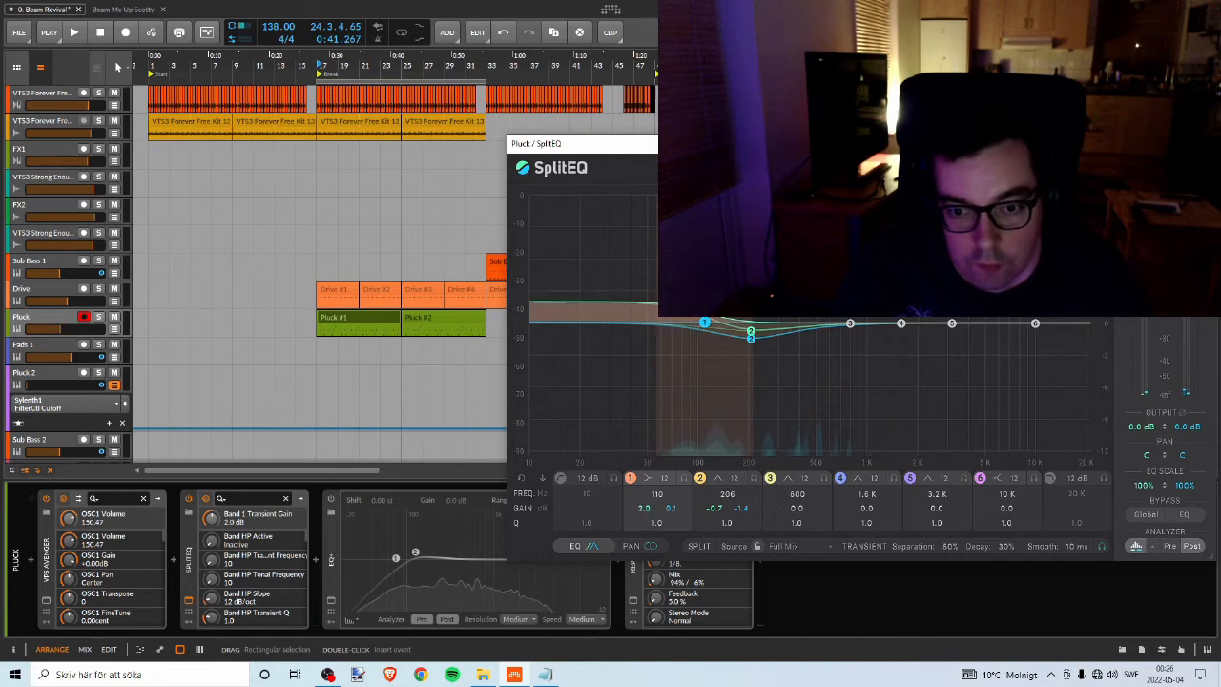
Compare Pluck, Drive and the second VTS3 Forever Free Kit track by soloing them in turn during playback.
{"action": "left_click", "coordinate": [97, 318]}
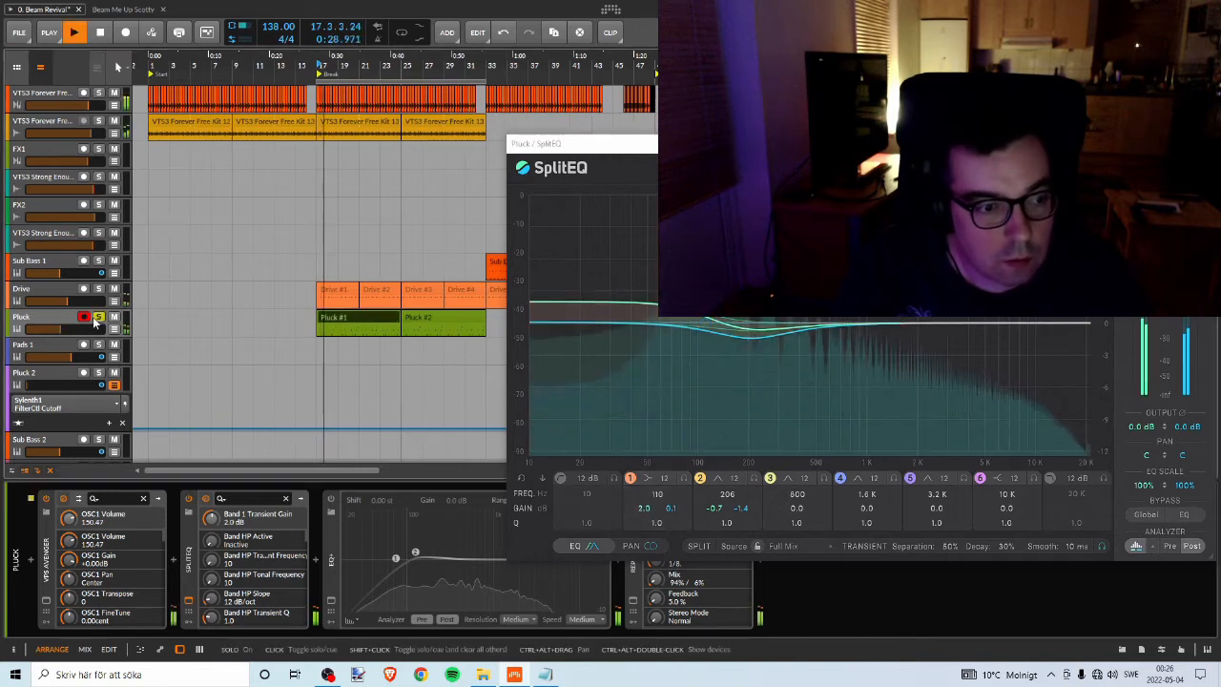
{"action": "left_click", "coordinate": [97, 318]}
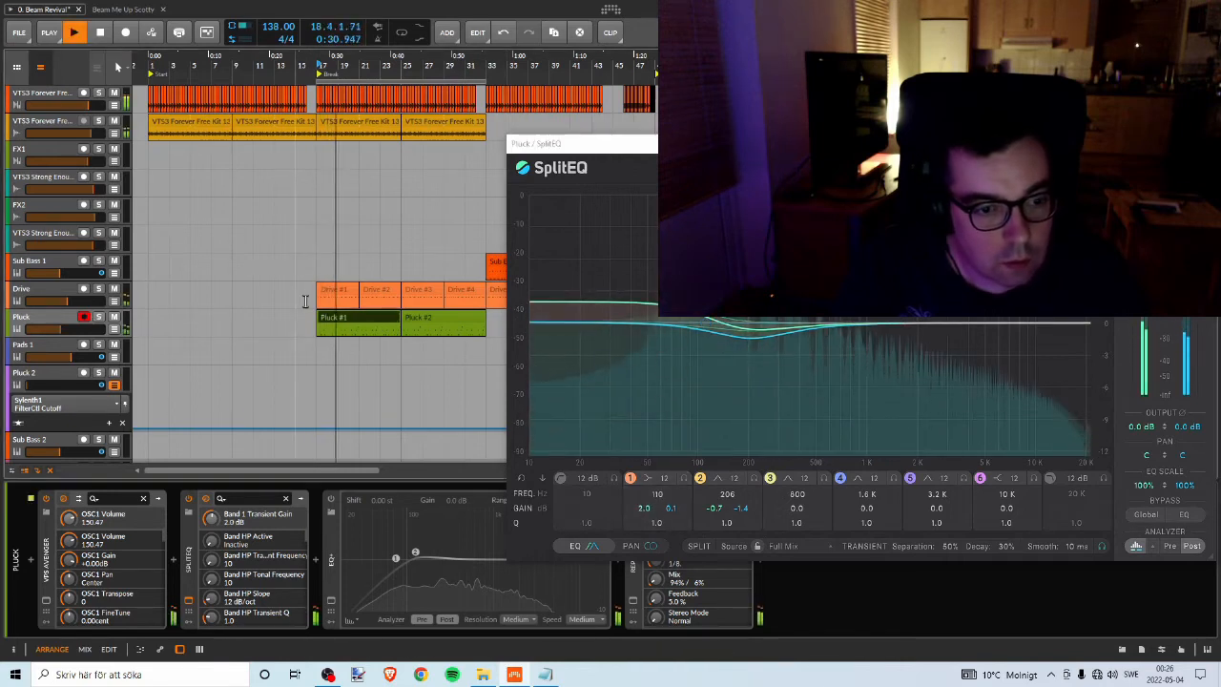
{"action": "left_click", "coordinate": [99, 290]}
{"action": "left_click", "coordinate": [98, 318]}
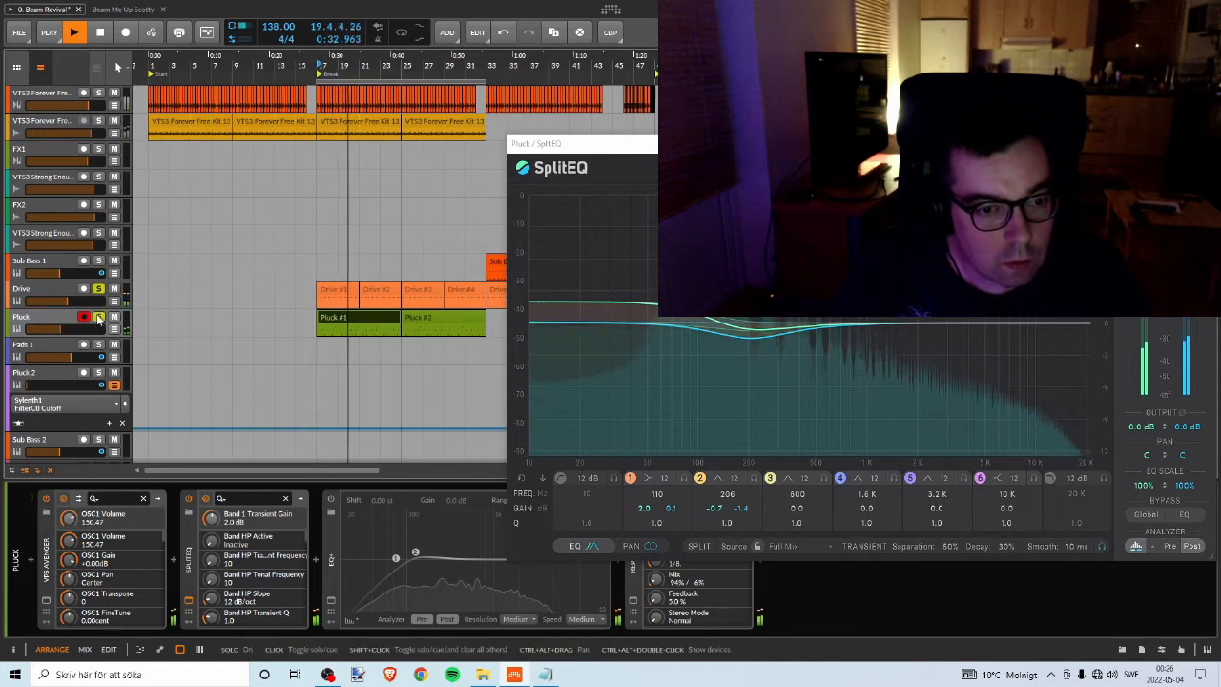
{"action": "left_click", "coordinate": [98, 318]}
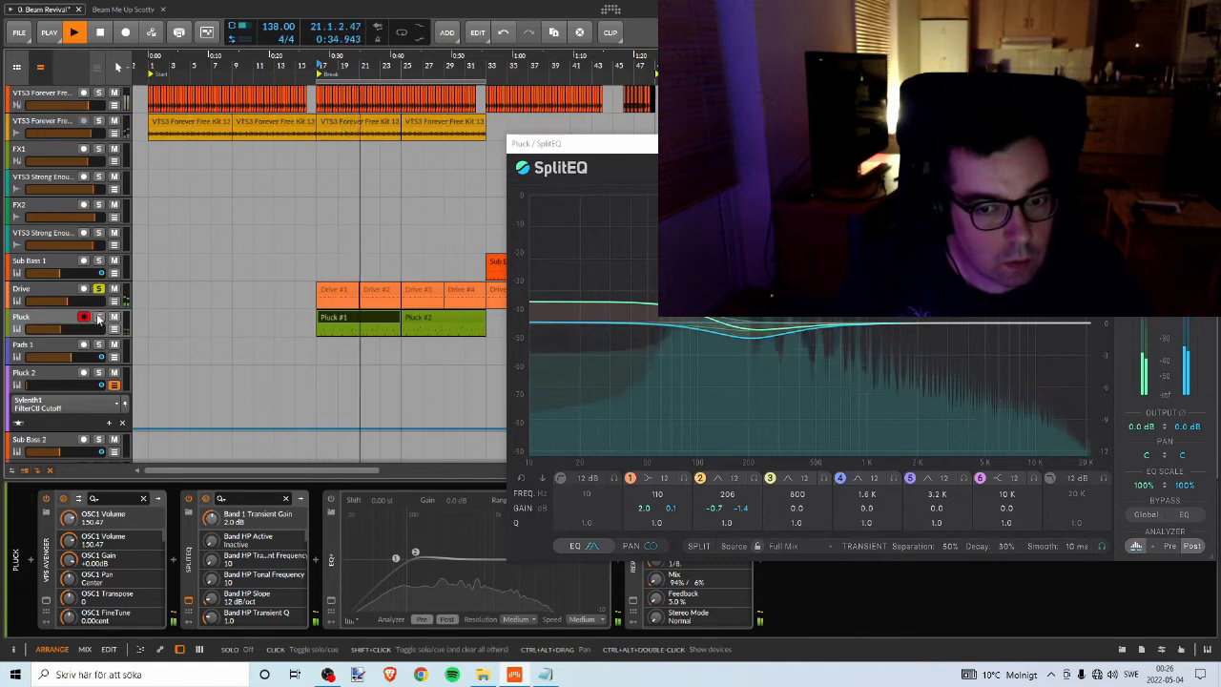
{"action": "left_click", "coordinate": [99, 291]}
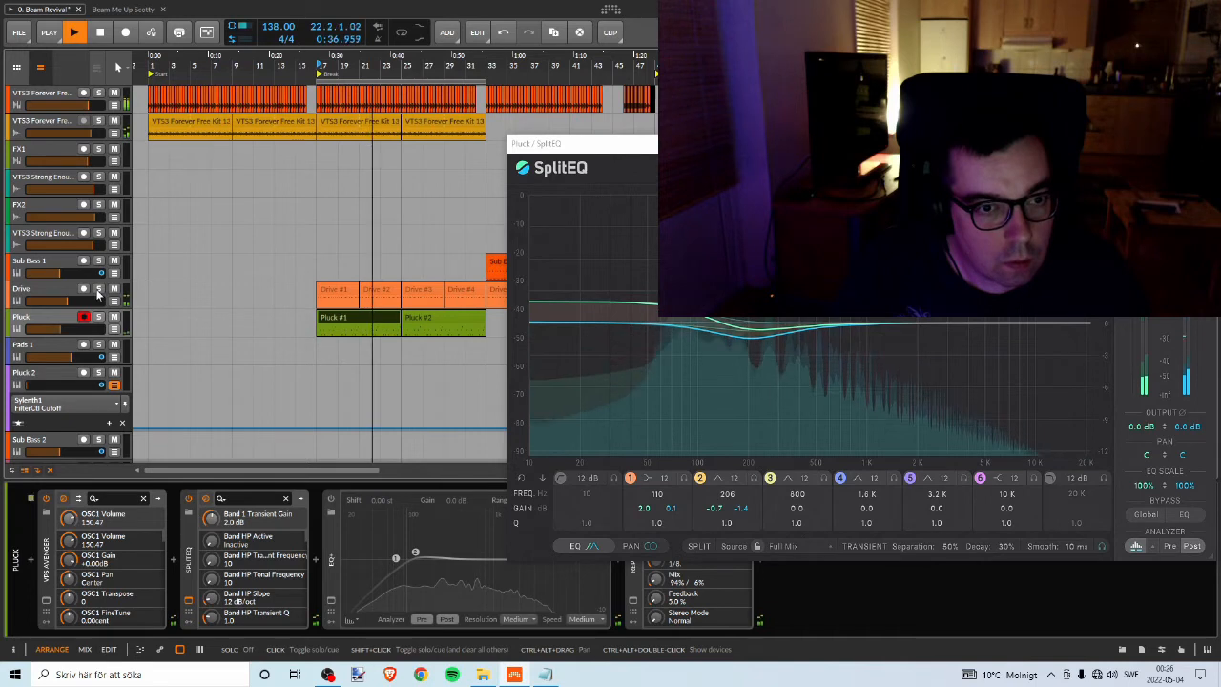
{"action": "left_click", "coordinate": [99, 123]}
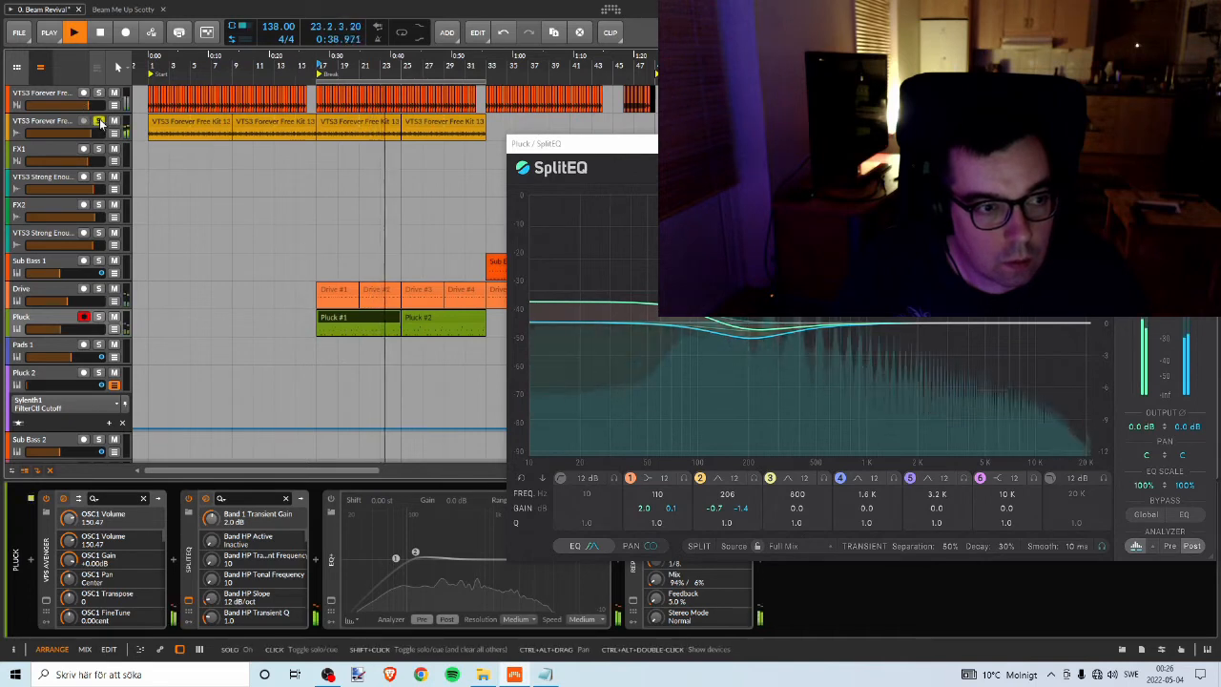
{"action": "left_click", "coordinate": [100, 124]}
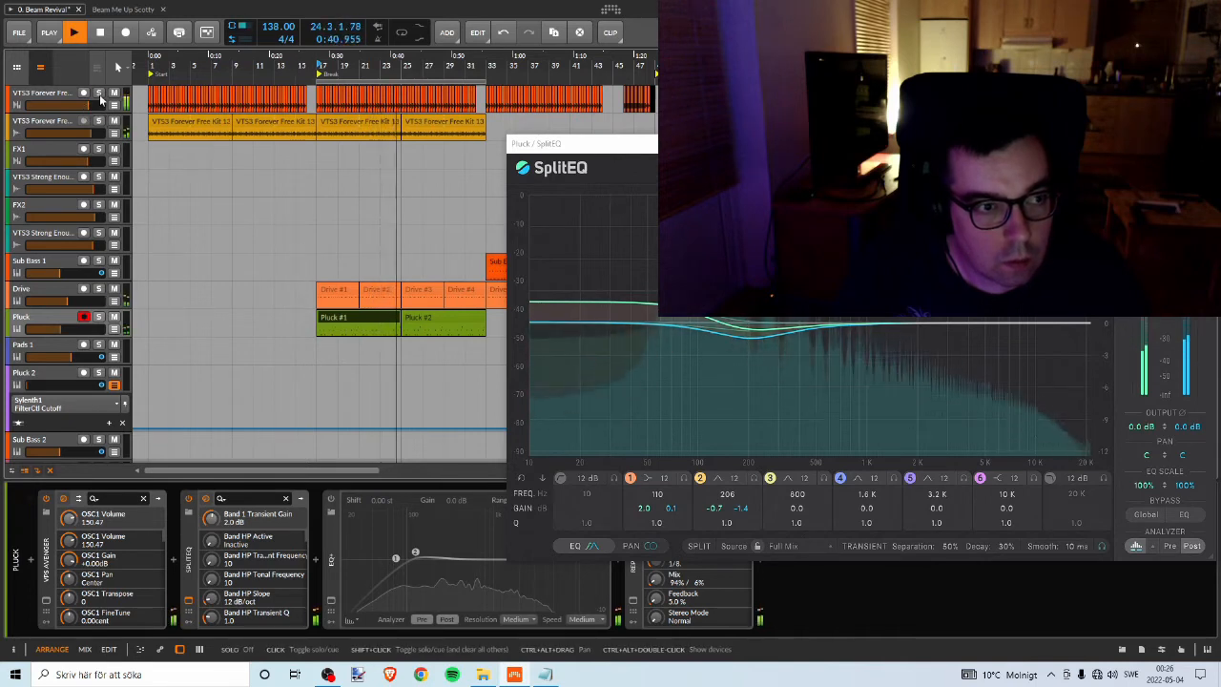
Insert SplitEQ after Reverb on the VTS3 Forever Free Kit 135BPM Loop 02 track and audition it soloed and in the mix.
{"action": "left_click", "coordinate": [60, 123]}
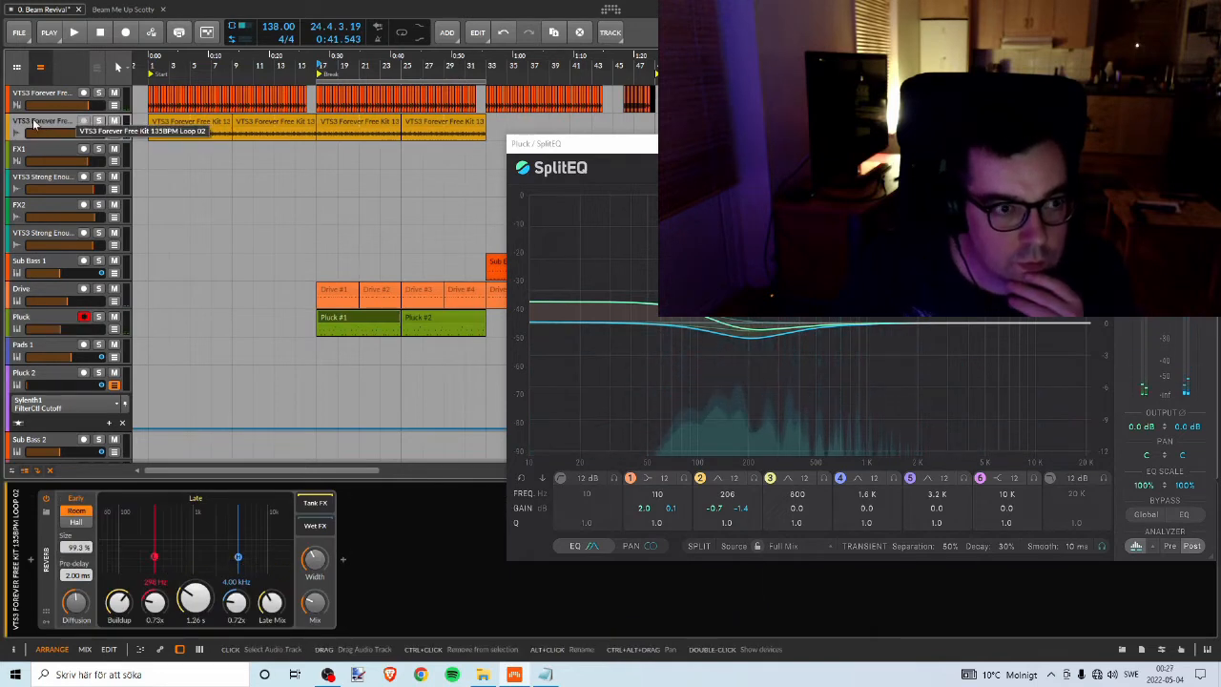
{"action": "double_click", "coordinate": [374, 586]}
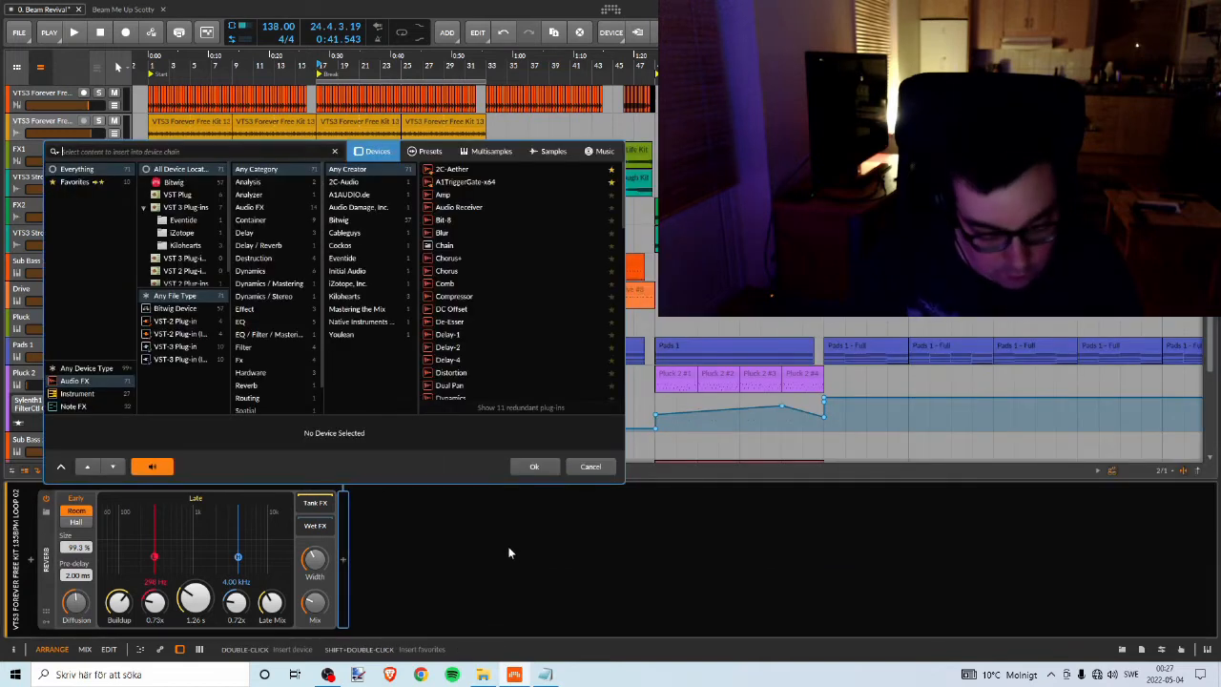
{"action": "type", "text": "spl"}
{"action": "left_click", "coordinate": [443, 169]}
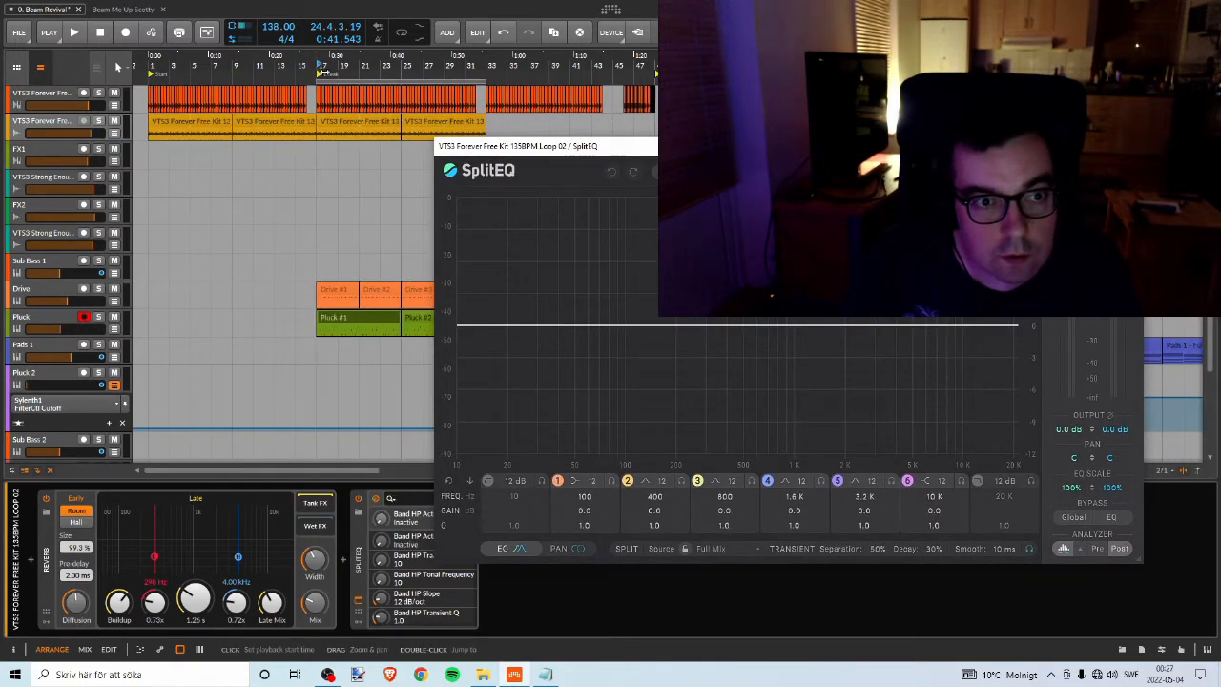
{"action": "key", "text": "space"}
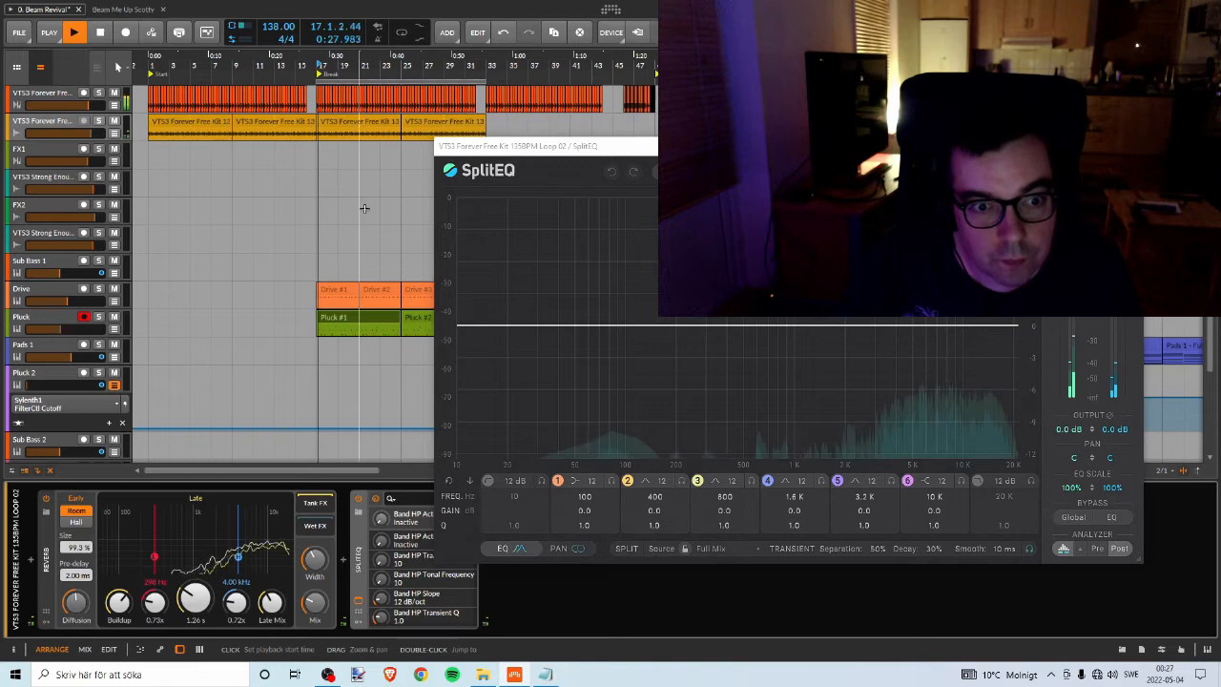
{"action": "left_click", "coordinate": [98, 121]}
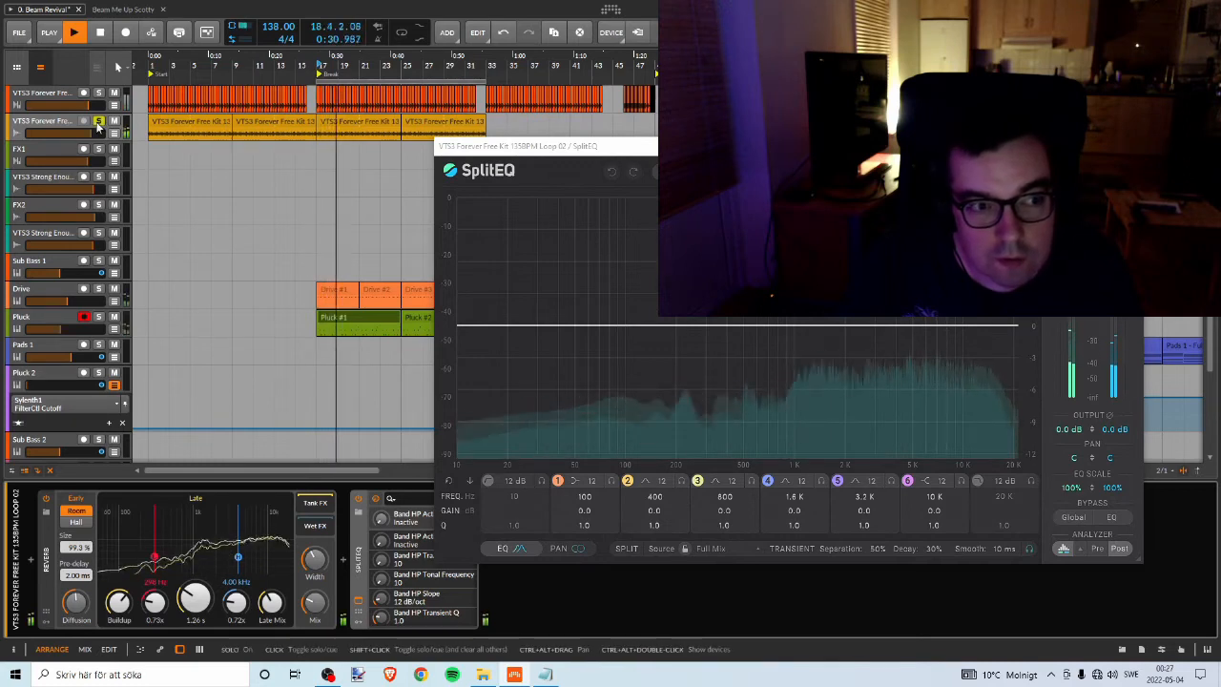
{"action": "left_click", "coordinate": [98, 123]}
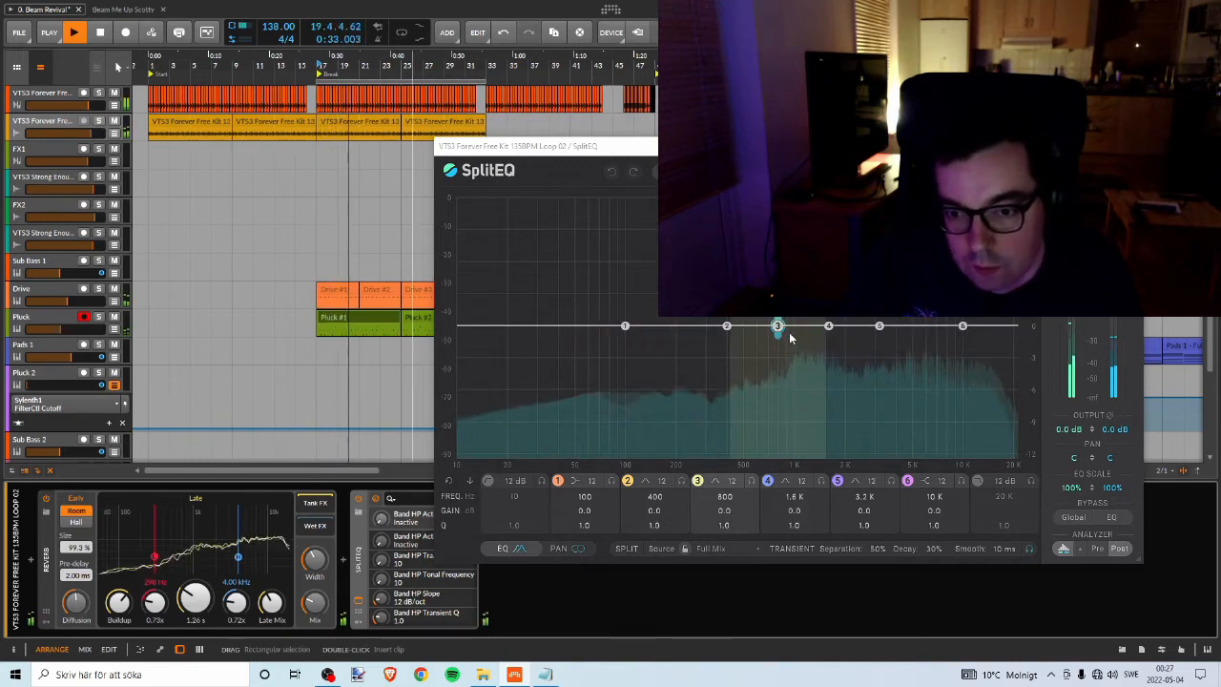
Try sweeping the loop's SplitEQ band 3 down to about 100 Hz with -8.9 dB transient and -10.7 dB tonal gain.
{"action": "mouse_move", "coordinate": [778, 339]}
{"action": "left_mouse_down"}
{"action": "mouse_move", "coordinate": [794, 368]}
{"action": "mouse_move", "coordinate": [947, 373]}
{"action": "mouse_move", "coordinate": [870, 426]}
{"action": "mouse_move", "coordinate": [733, 426]}
{"action": "mouse_move", "coordinate": [602, 446]}
{"action": "mouse_move", "coordinate": [1001, 454]}
{"action": "mouse_move", "coordinate": [734, 464]}
{"action": "mouse_move", "coordinate": [600, 446]}
{"action": "mouse_move", "coordinate": [884, 456]}
{"action": "left_mouse_up"}
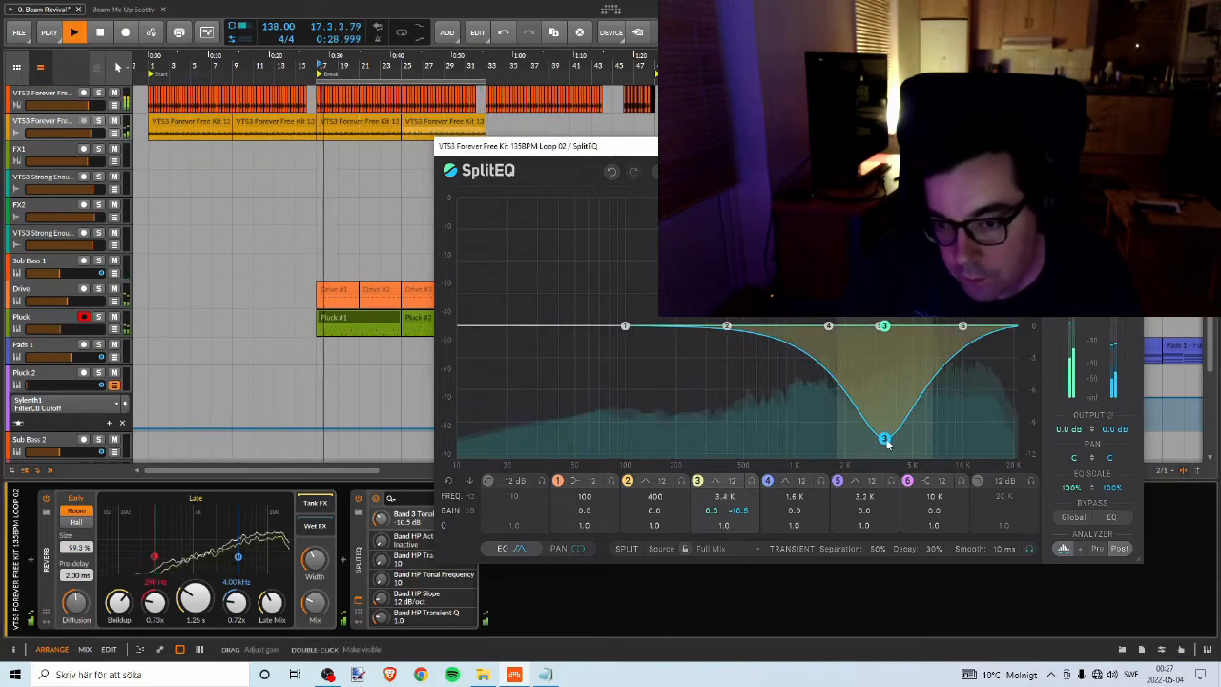
{"action": "left_click_drag", "start_coordinate": [888, 449], "coordinate": [832, 449]}
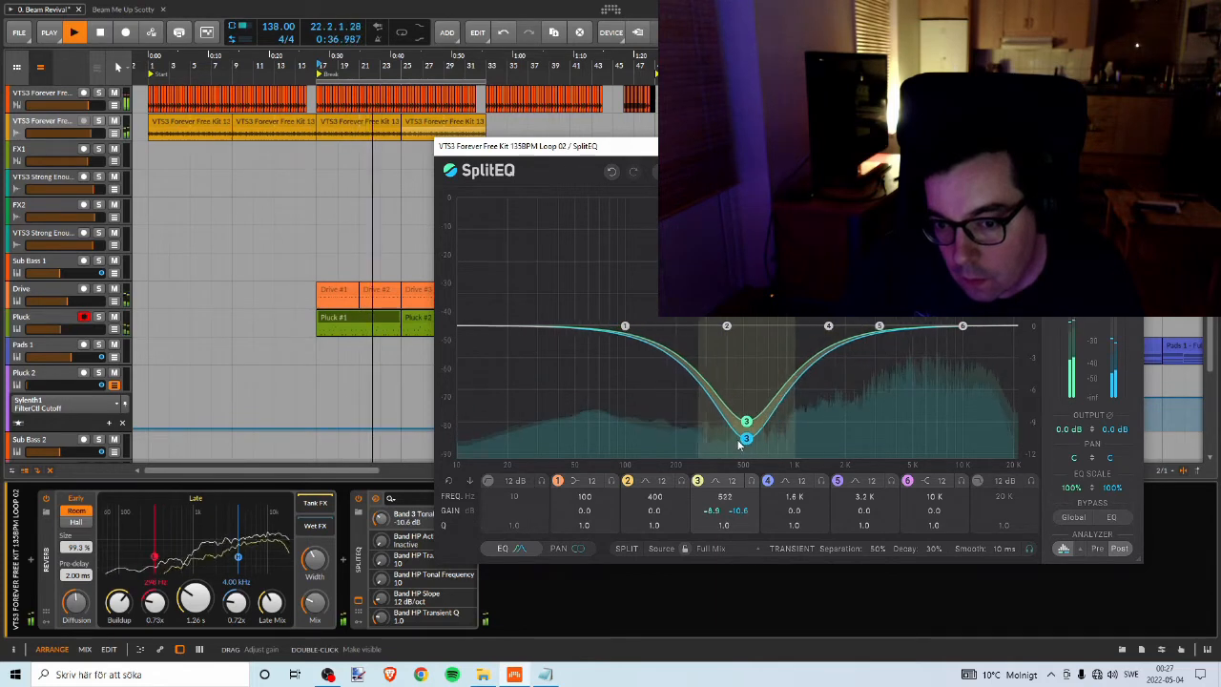
{"action": "left_click_drag", "start_coordinate": [681, 447], "coordinate": [788, 444]}
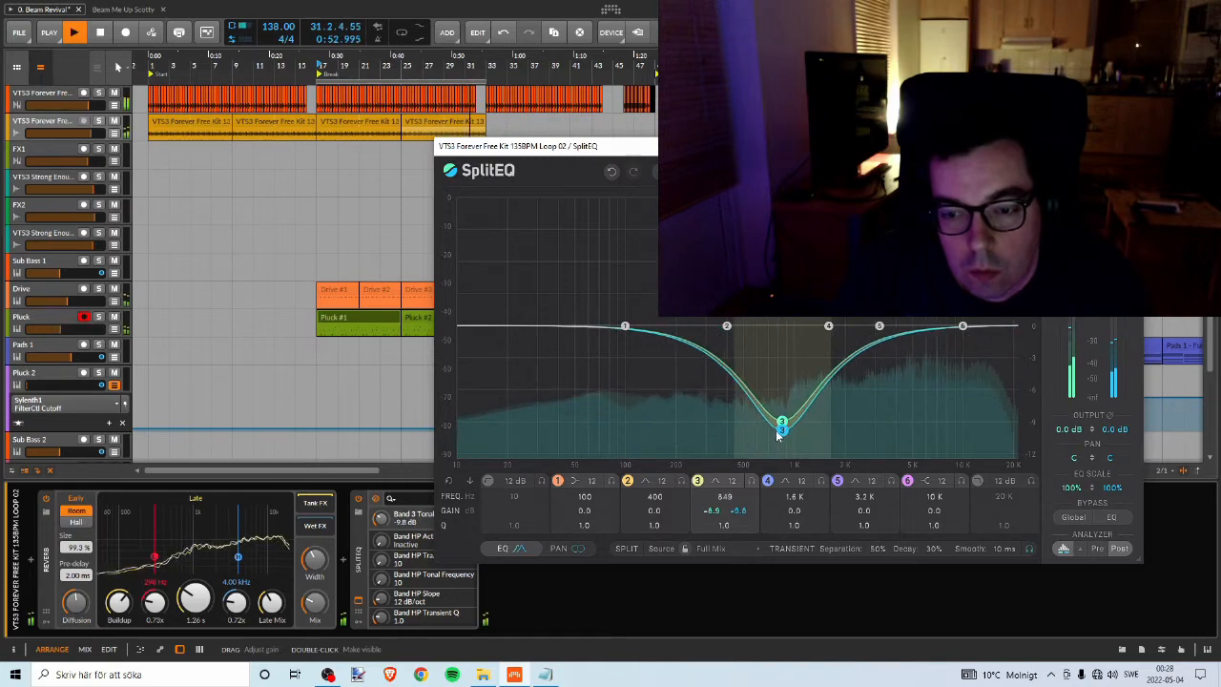
{"action": "left_click_drag", "start_coordinate": [778, 434], "coordinate": [624, 439]}
{"action": "key", "text": "space"}
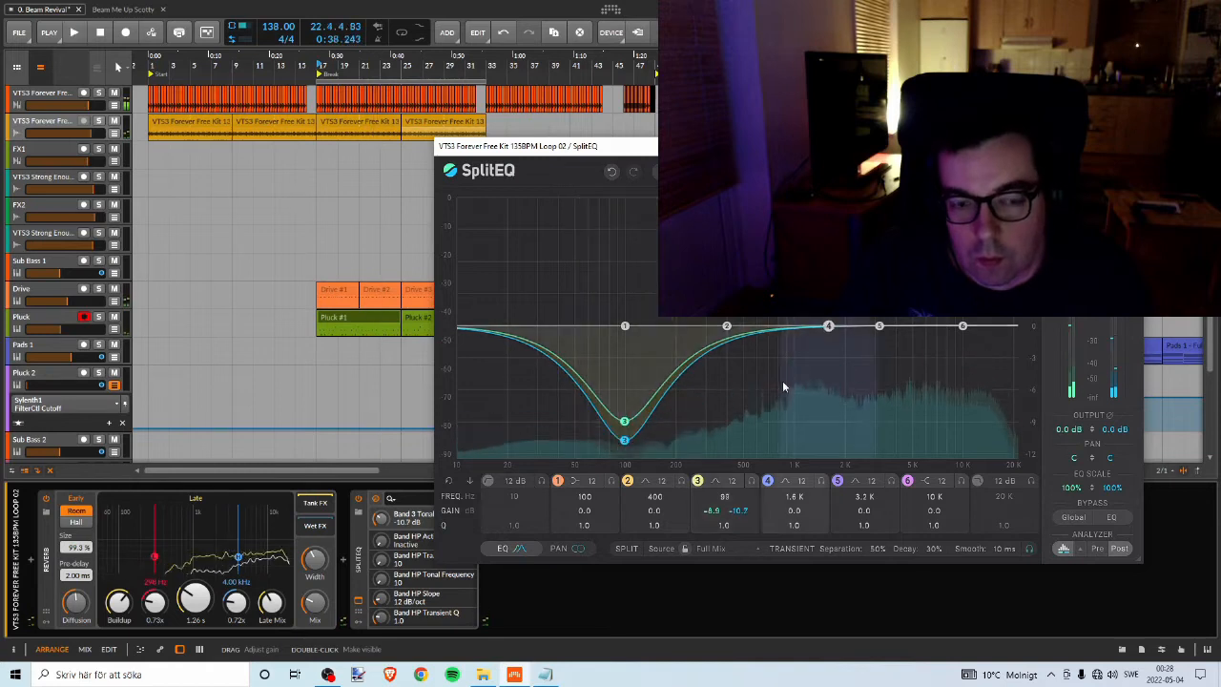
Audition the VTS3 Forever Free Kit loop from bar 17, and bypass and delete SplitEQ from its device chain.
{"action": "left_click", "coordinate": [1129, 146]}
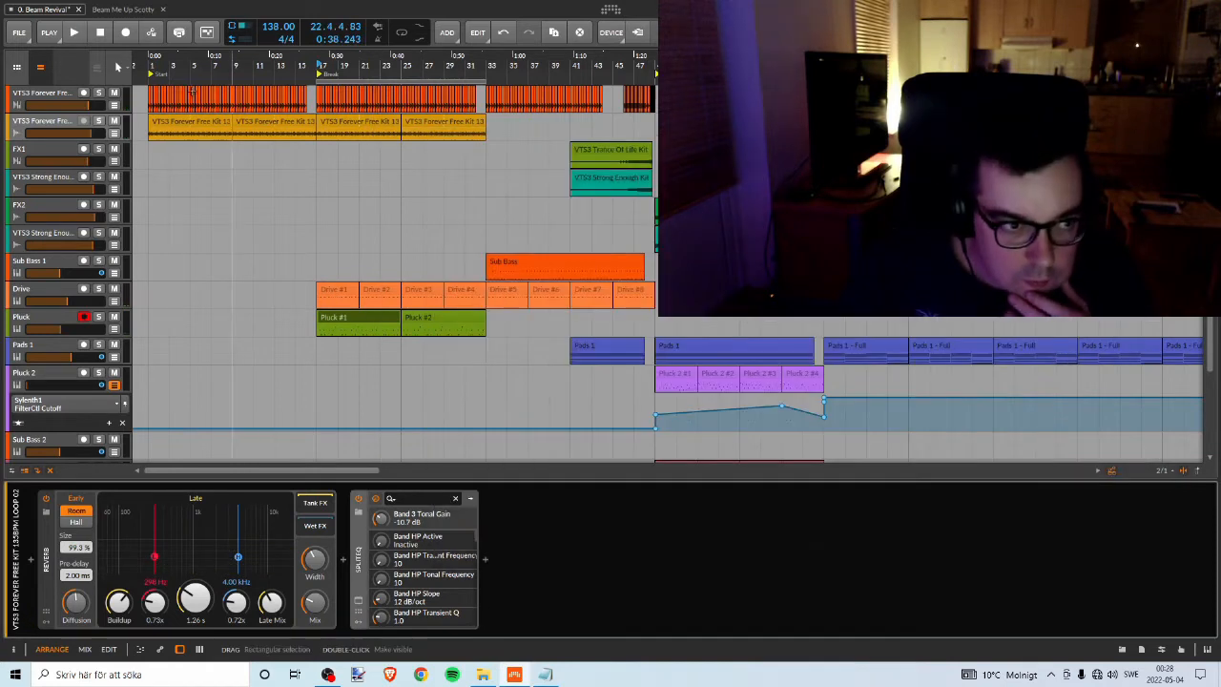
{"action": "left_click", "coordinate": [32, 129]}
{"action": "left_click", "coordinate": [356, 564]}
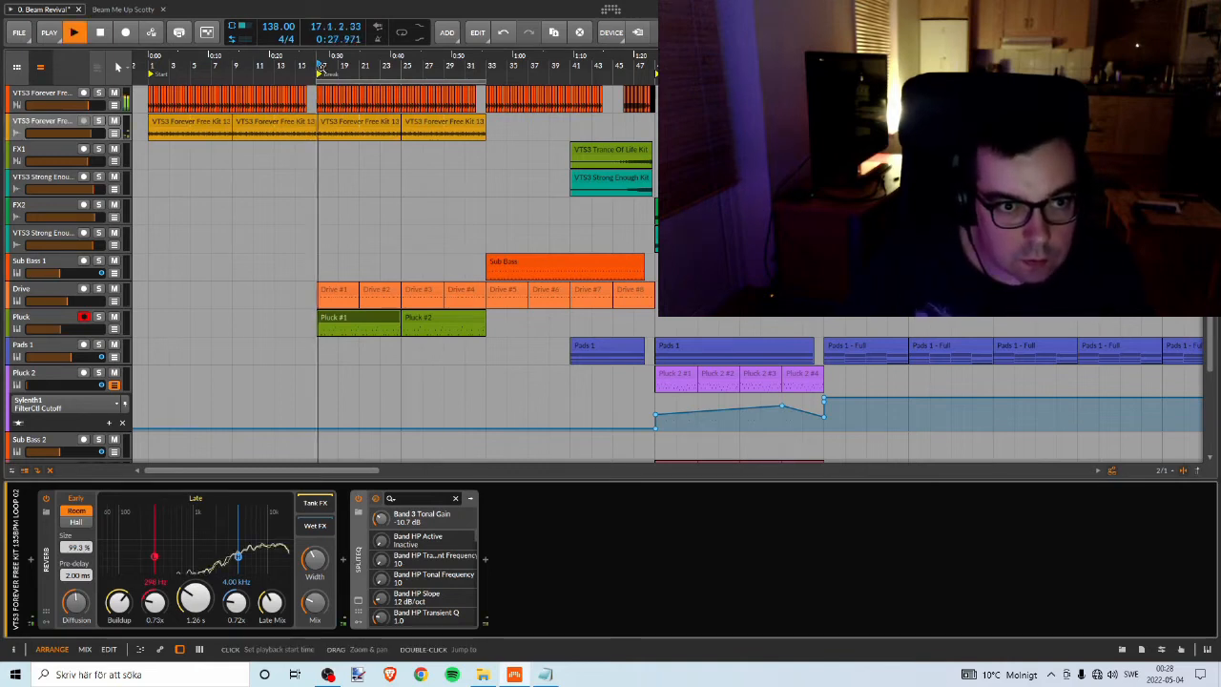
{"action": "left_click", "coordinate": [97, 122]}
{"action": "left_click", "coordinate": [98, 125]}
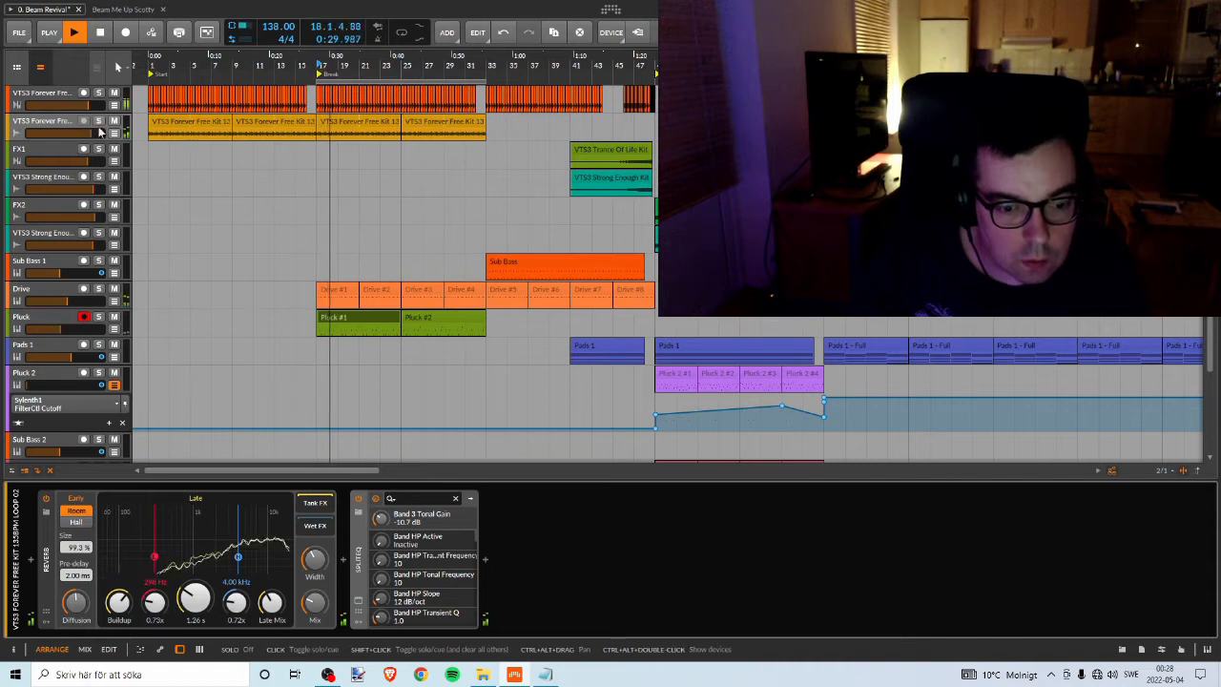
{"action": "left_click", "coordinate": [359, 500]}
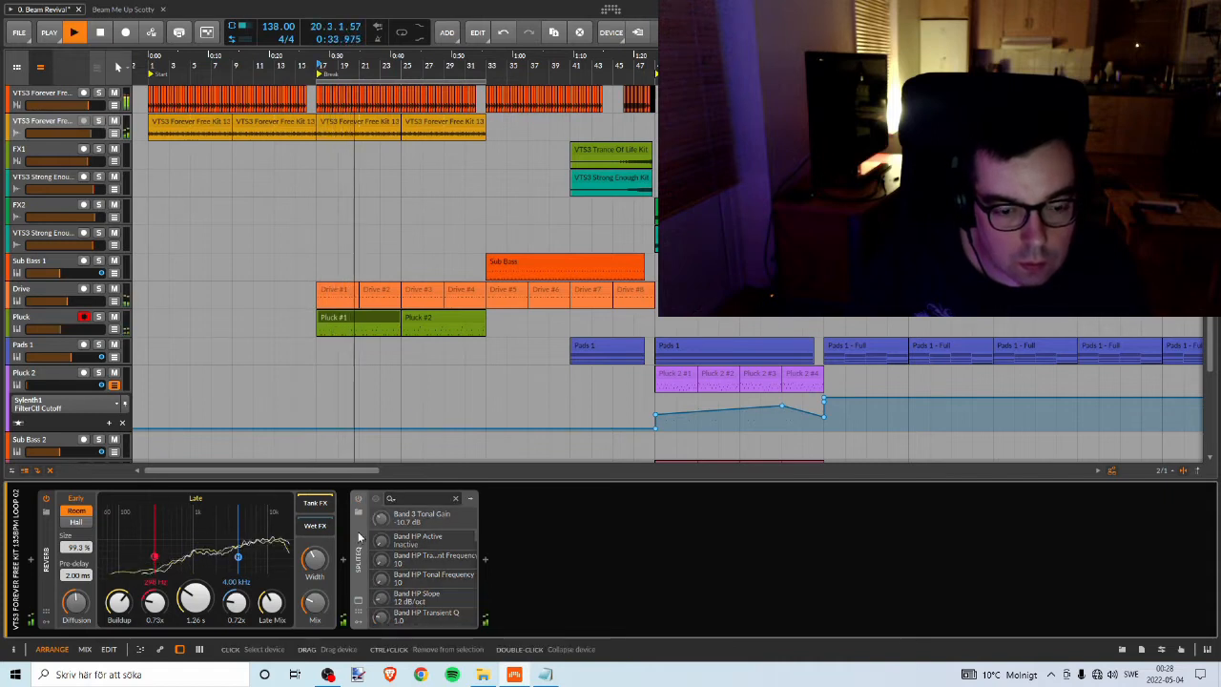
{"action": "key", "text": "Delete"}
{"action": "key", "text": "space"}
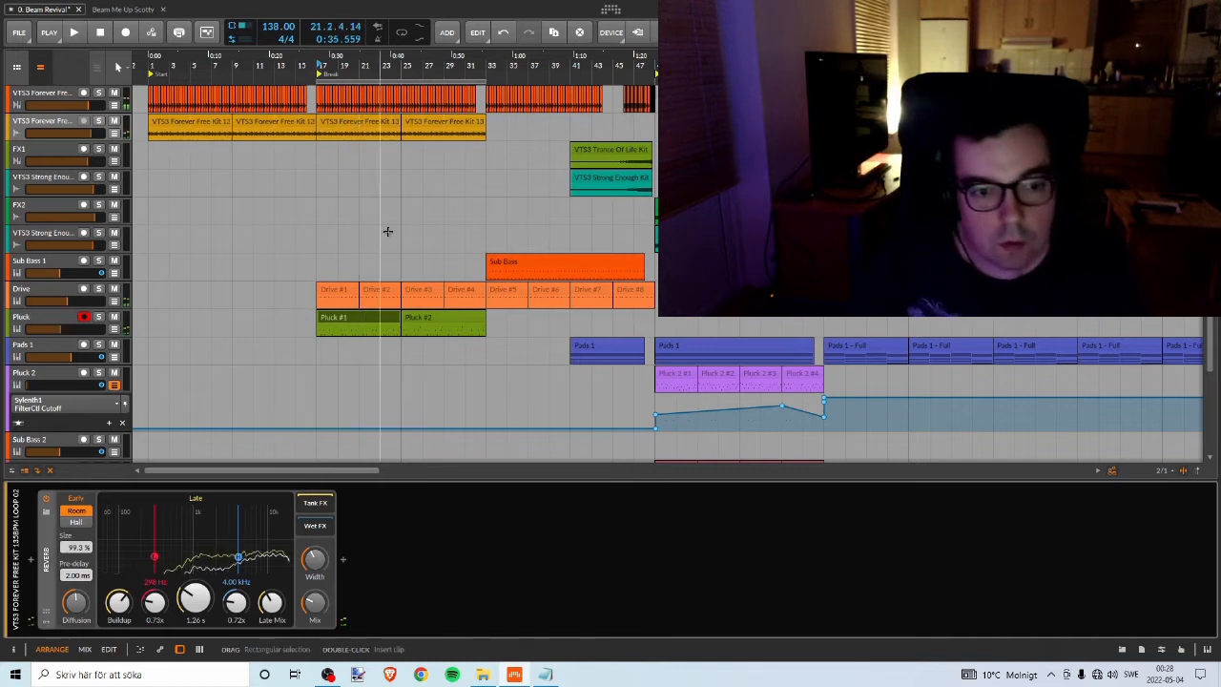
Mute the Pluck track and audition the mix without it from the Break marker.
{"action": "left_click", "coordinate": [310, 65]}
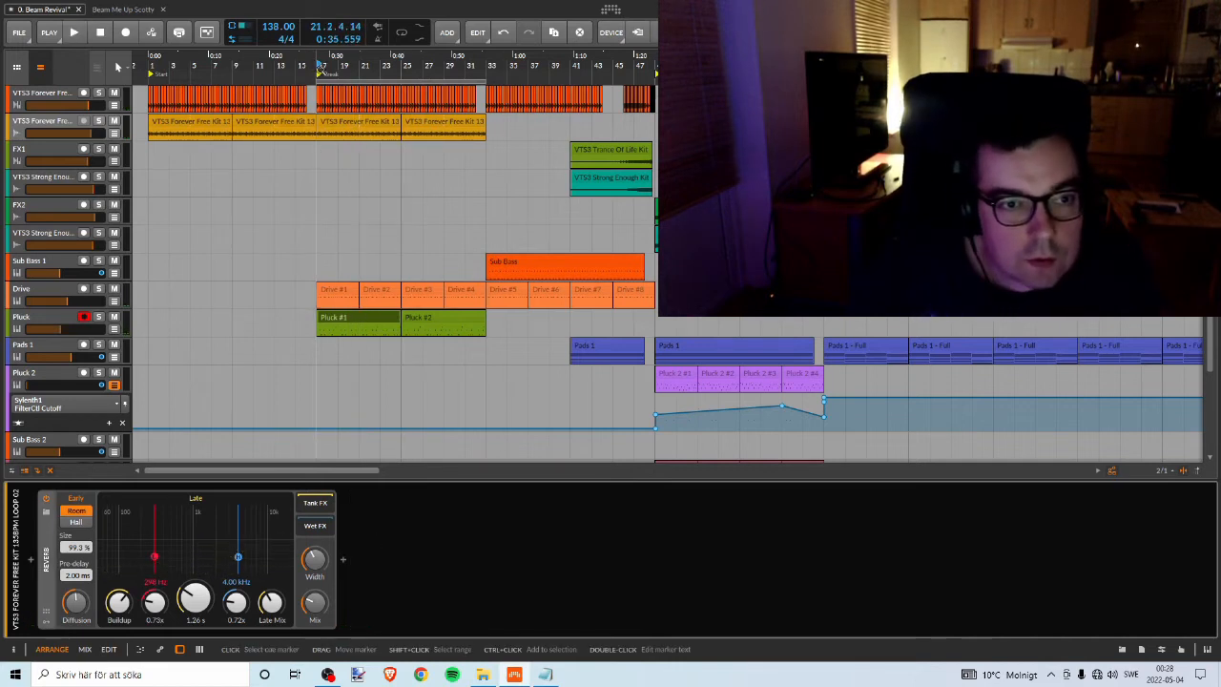
{"action": "left_click", "coordinate": [99, 317]}
{"action": "left_click", "coordinate": [113, 318]}
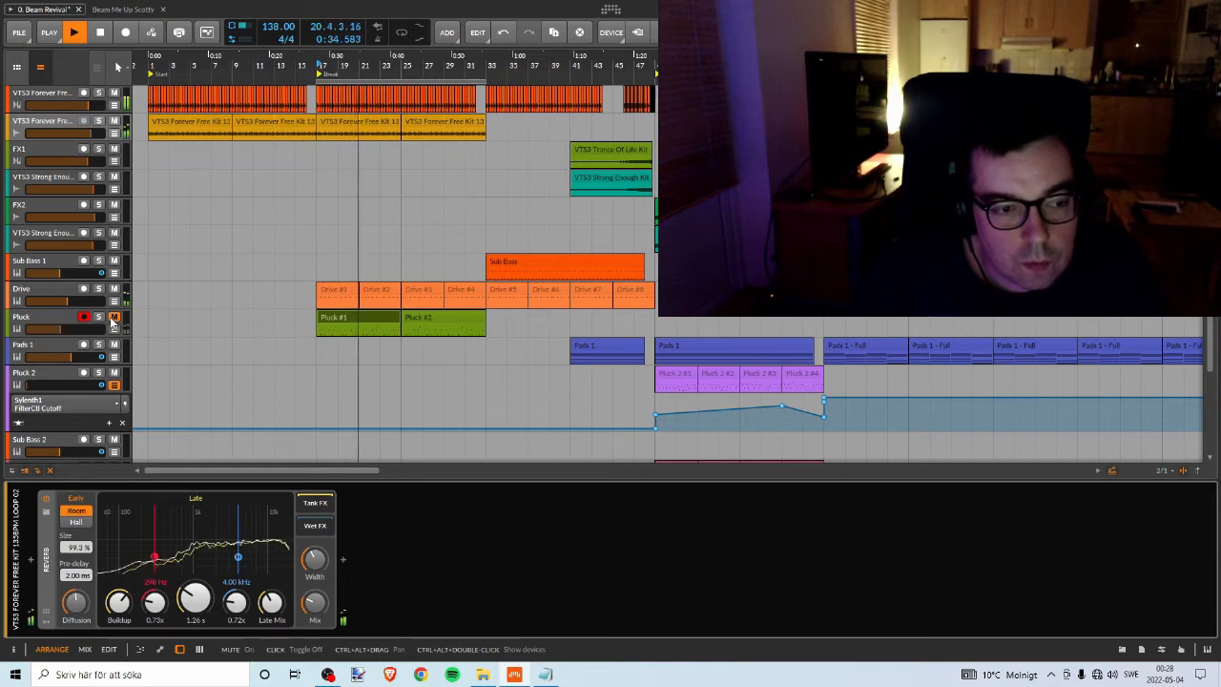
{"action": "key", "text": "space"}
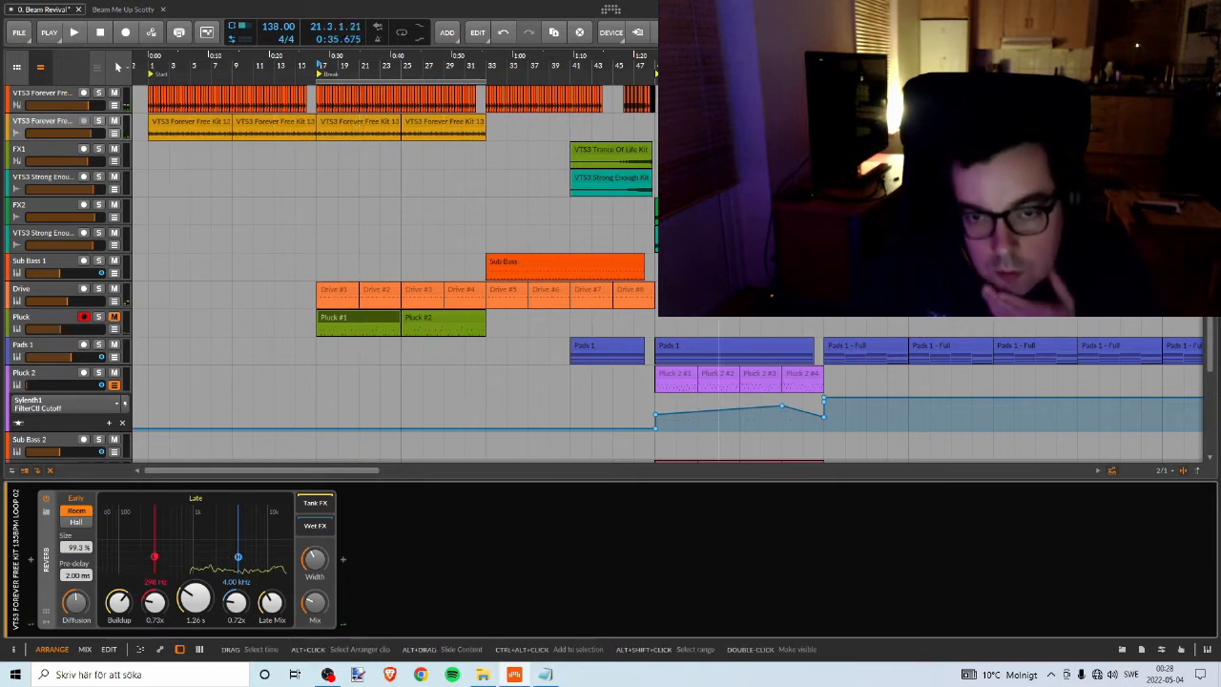
Delete the Pluck #2 clip at bar 25 from the Pluck track.
{"action": "left_click_drag", "start_coordinate": [655, 66], "coordinate": [754, 77]}
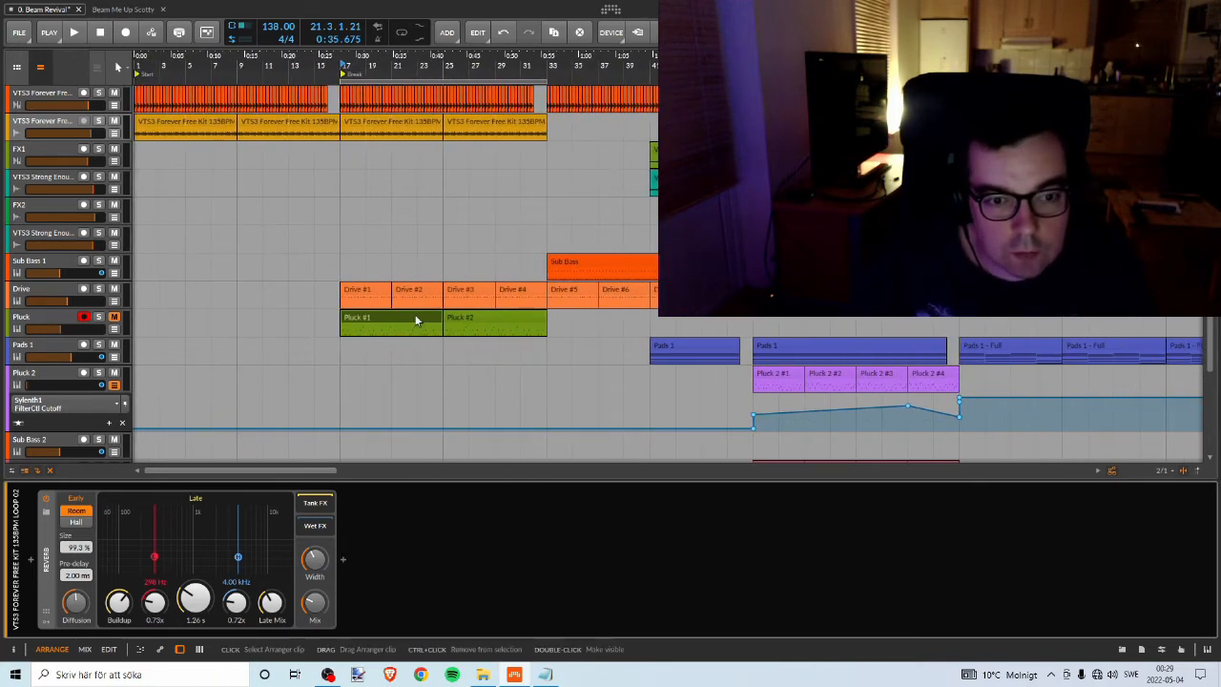
{"action": "double_click", "coordinate": [479, 311]}
{"action": "left_click", "coordinate": [439, 326]}
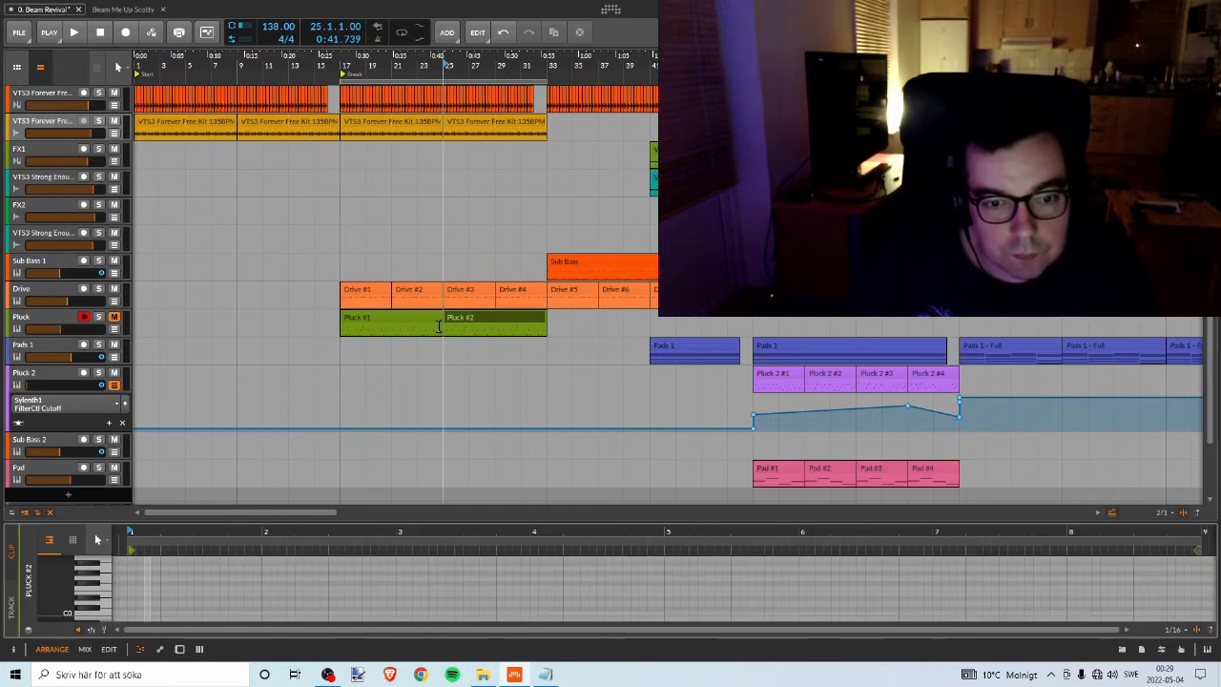
{"action": "left_click", "coordinate": [471, 322]}
{"action": "key", "text": "Delete"}
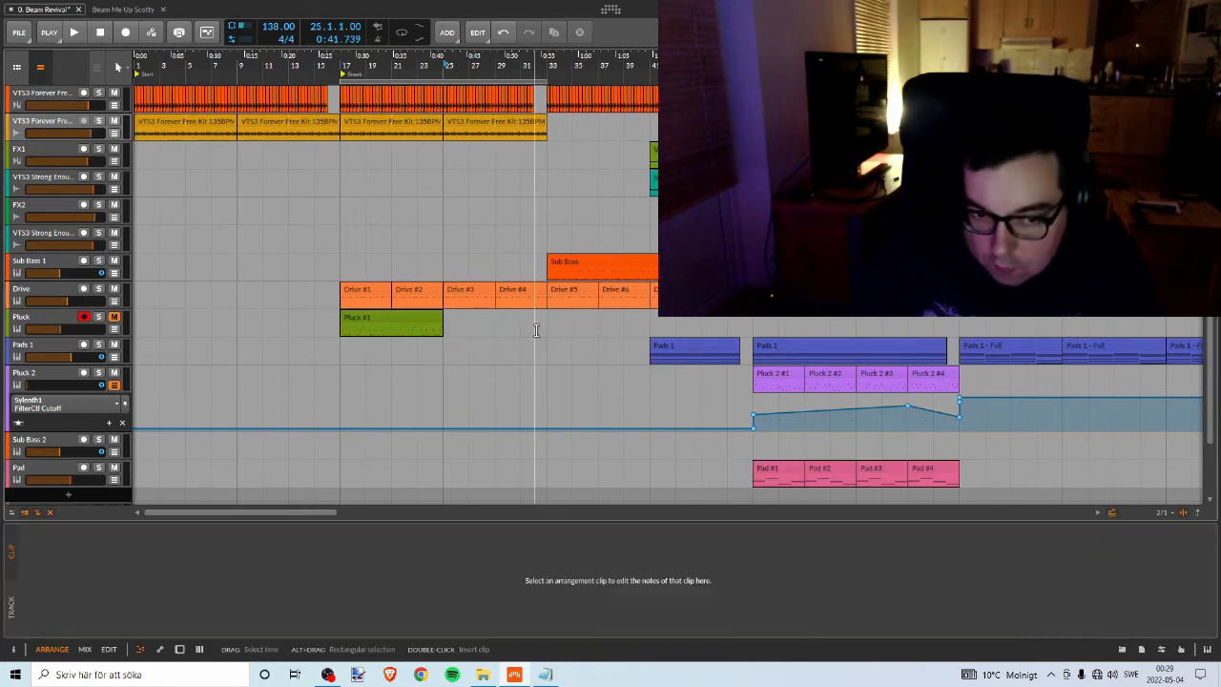
Examine the Pluck #1 clip's notes in an enlarged note editor while playing the section from the Break marker at bar 17.
{"action": "left_click", "coordinate": [365, 320]}
{"action": "left_click_drag", "start_coordinate": [473, 523], "coordinate": [473, 349]}
{"action": "left_click_drag", "start_coordinate": [673, 365], "coordinate": [615, 334]}
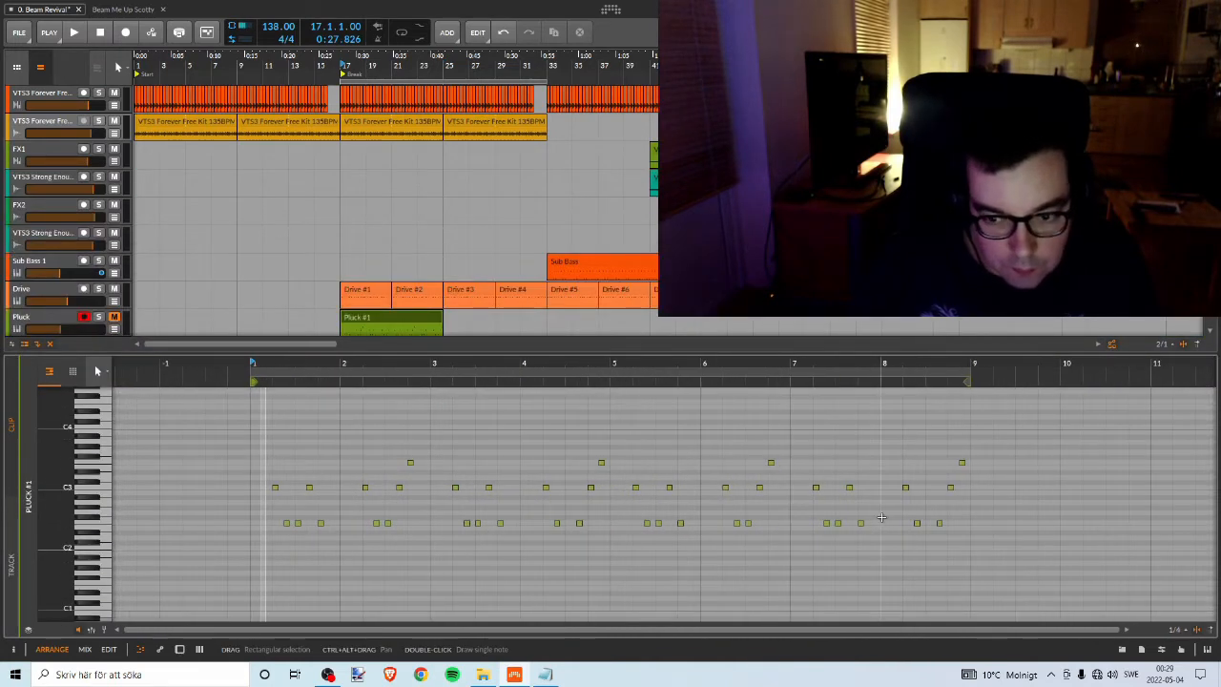
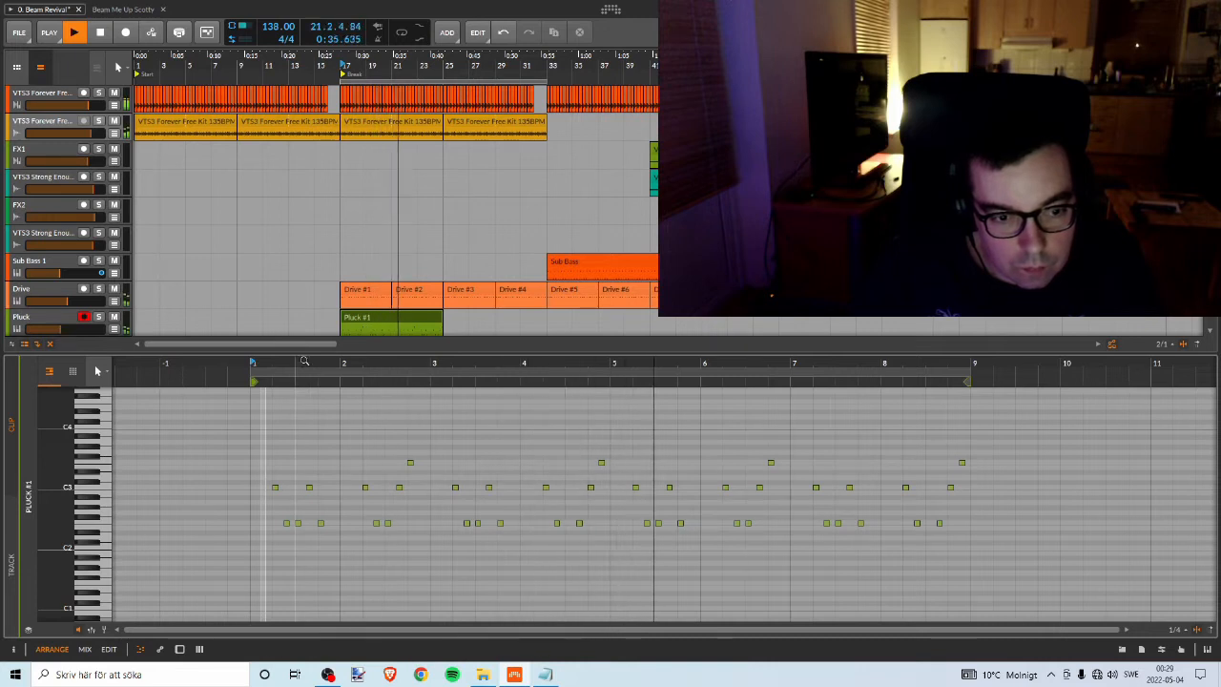
{"action": "key", "text": "space"}
{"action": "left_click_drag", "start_coordinate": [295, 362], "coordinate": [372, 359]}
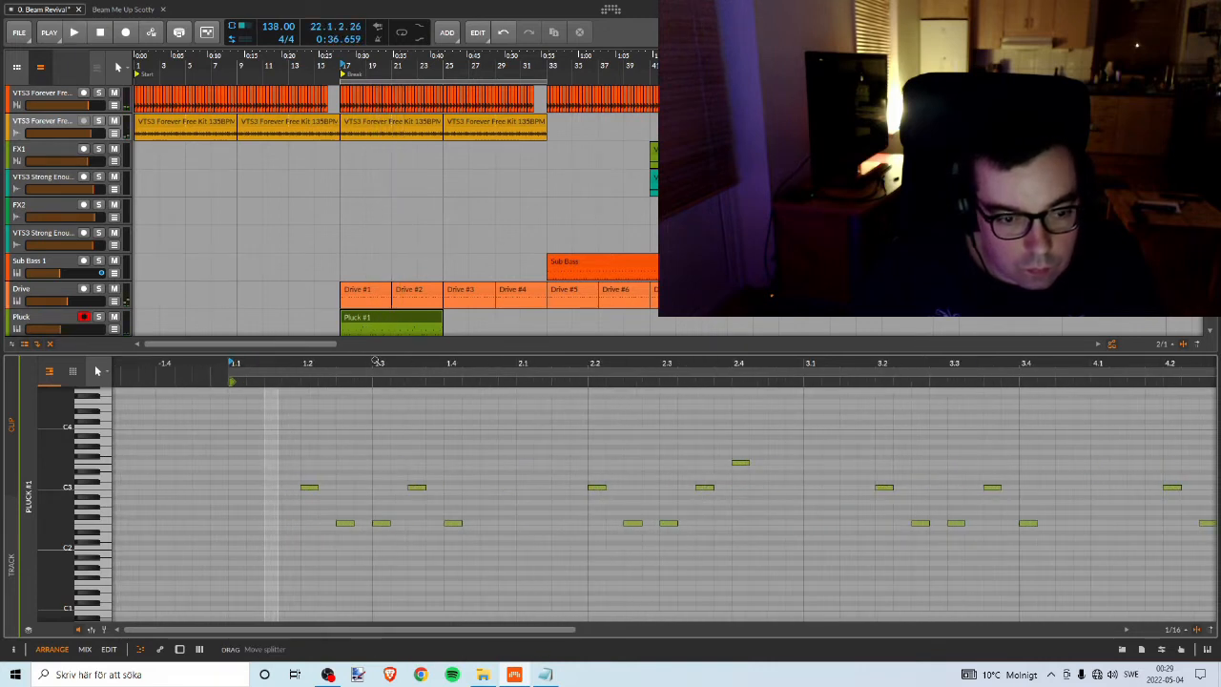
{"action": "key", "text": "space"}
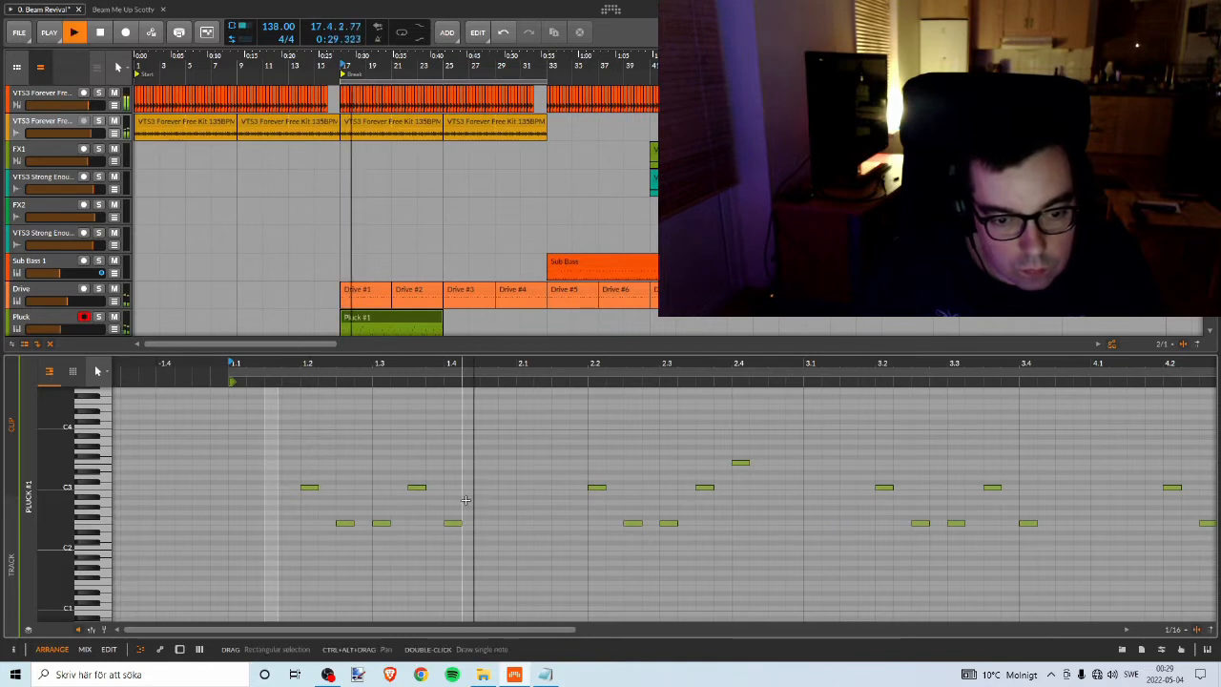
{"action": "left_click_drag", "start_coordinate": [714, 360], "coordinate": [471, 360]}
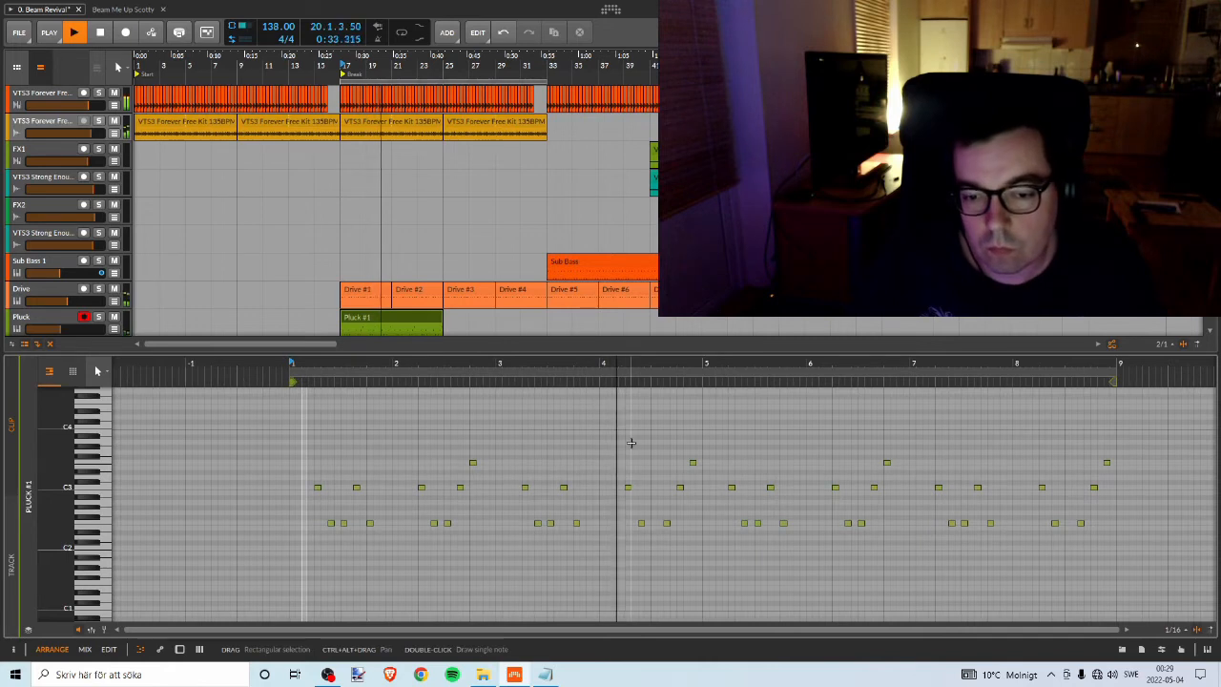
Shrink the note editor and duplicate the Pluck #1 clip to fill bars 25 to 33 on the Pluck track.
{"action": "left_click_drag", "start_coordinate": [716, 355], "coordinate": [648, 518]}
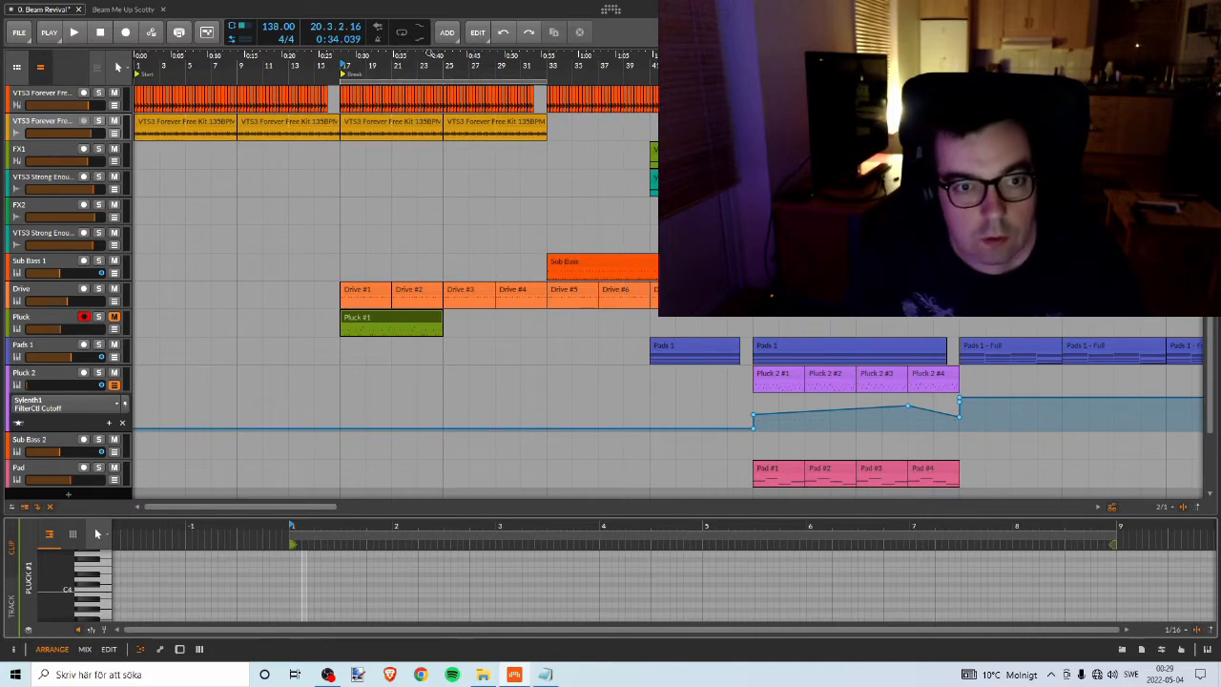
{"action": "left_click_drag", "start_coordinate": [434, 59], "coordinate": [353, 58]}
{"action": "key", "text": "ctrl+d"}
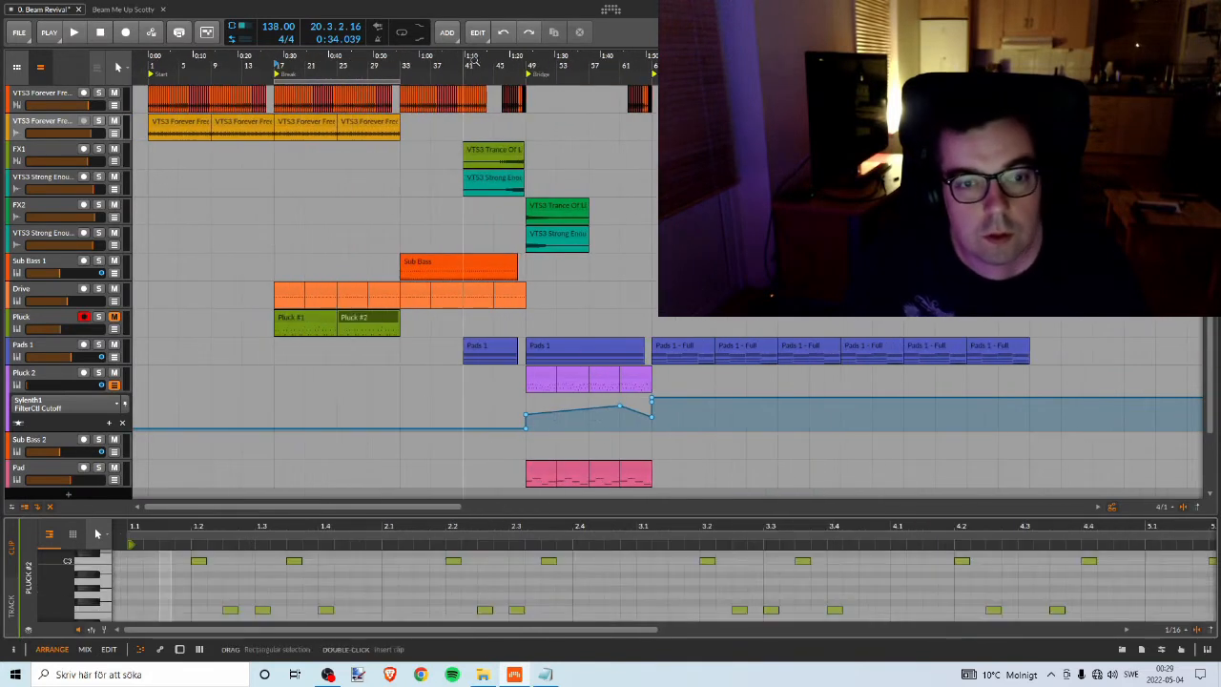
Audition the Bridge from bar 49 and its transition into the second Break at bar 65.
{"action": "mouse_move", "coordinate": [553, 59]}
{"action": "left_mouse_down"}
{"action": "mouse_move", "coordinate": [549, 75]}
{"action": "mouse_move", "coordinate": [515, 57]}
{"action": "mouse_move", "coordinate": [449, 84]}
{"action": "mouse_move", "coordinate": [429, 68]}
{"action": "mouse_move", "coordinate": [390, 70]}
{"action": "left_mouse_up"}
{"action": "scroll", "coordinate": [480, 241], "scroll_direction": "down", "scroll_amount": 2}
{"action": "scroll", "coordinate": [480, 243], "scroll_direction": "up", "scroll_amount": 2}
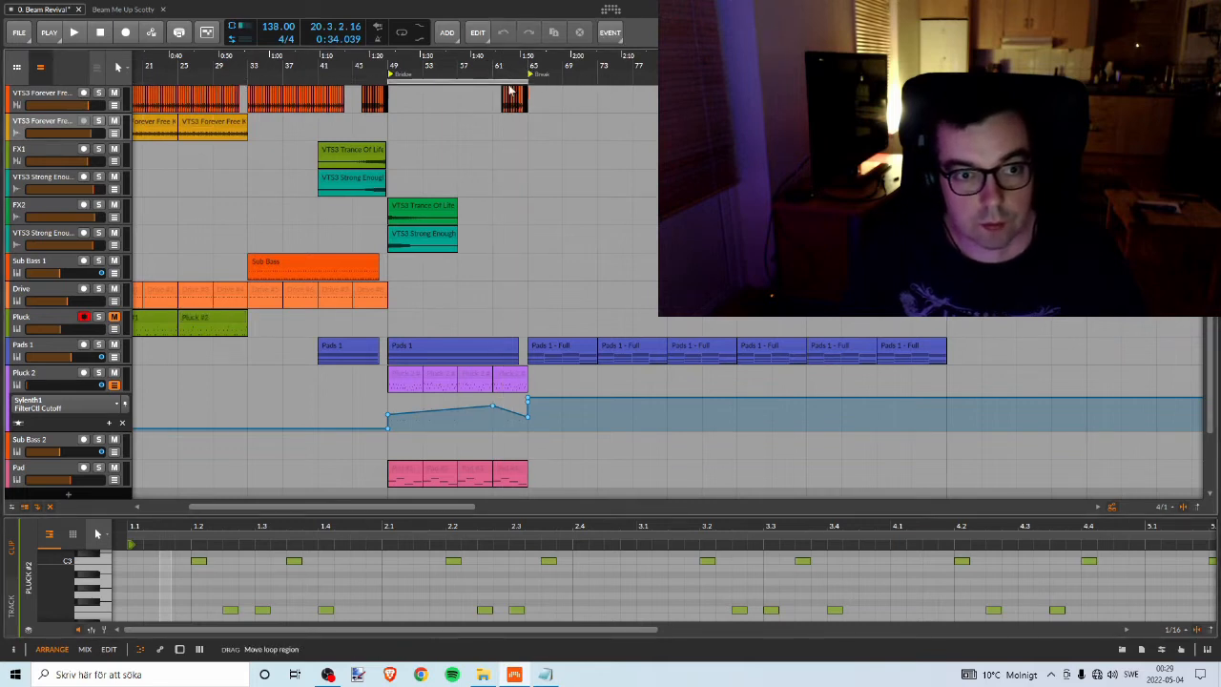
{"action": "key", "text": "space"}
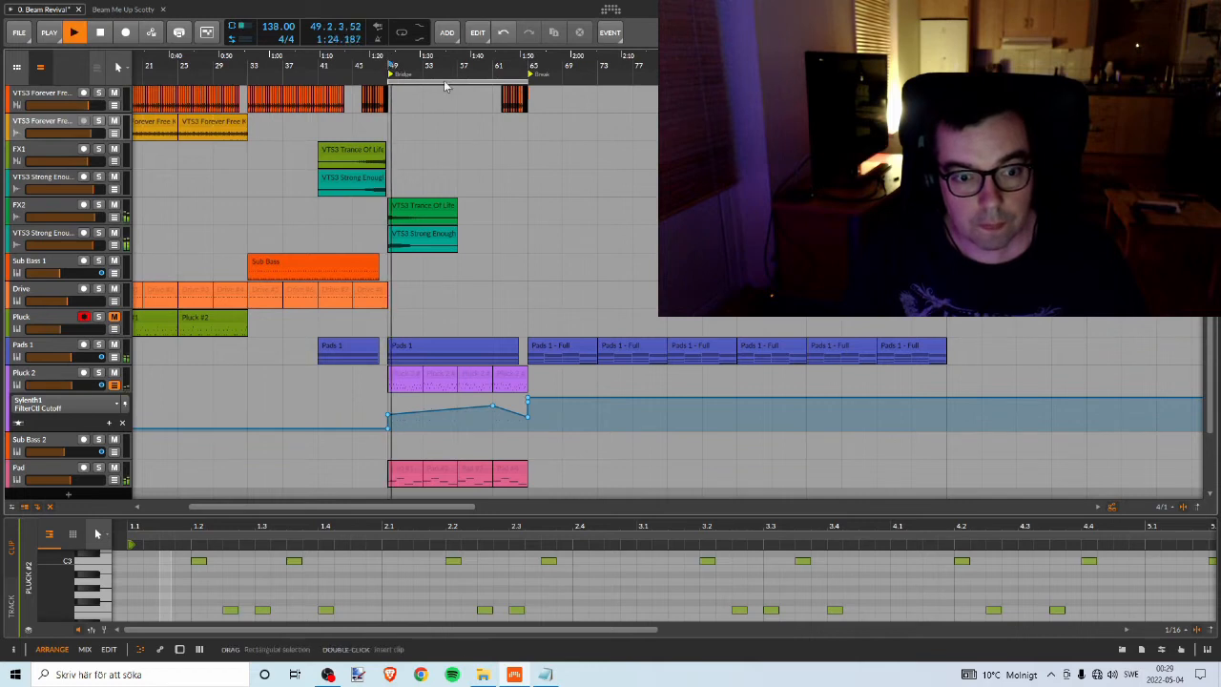
{"action": "key", "text": "space"}
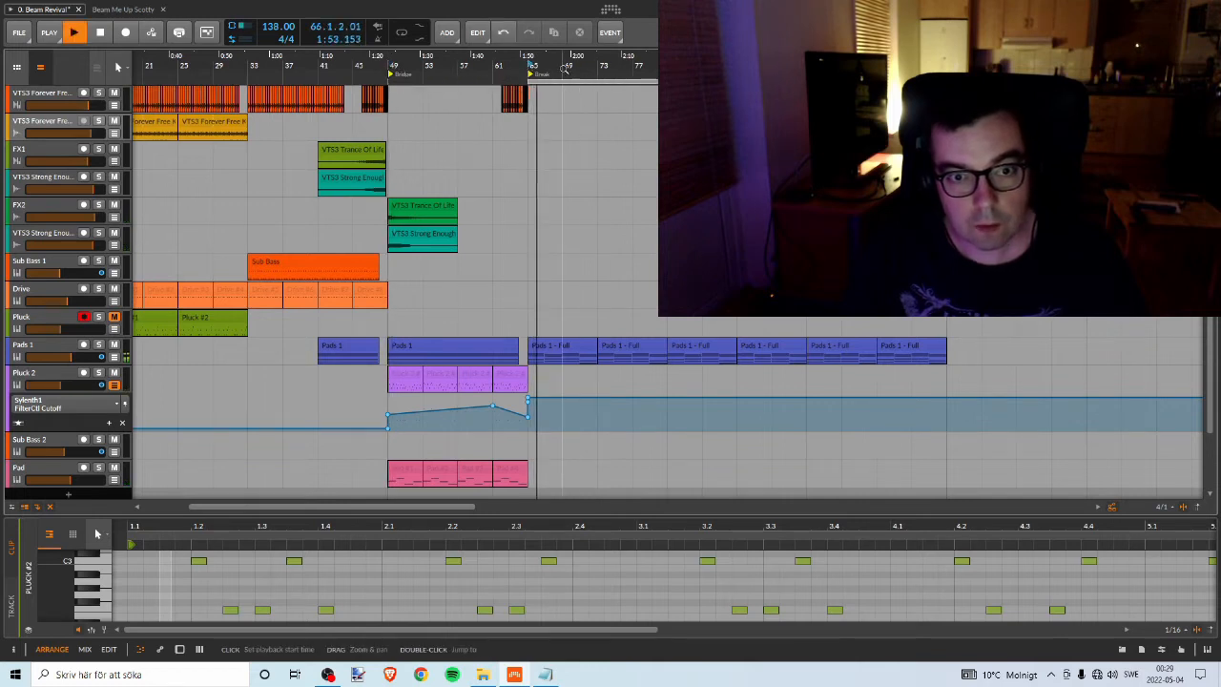
{"action": "left_click_drag", "start_coordinate": [563, 63], "coordinate": [540, 93]}
{"action": "key", "text": "space"}
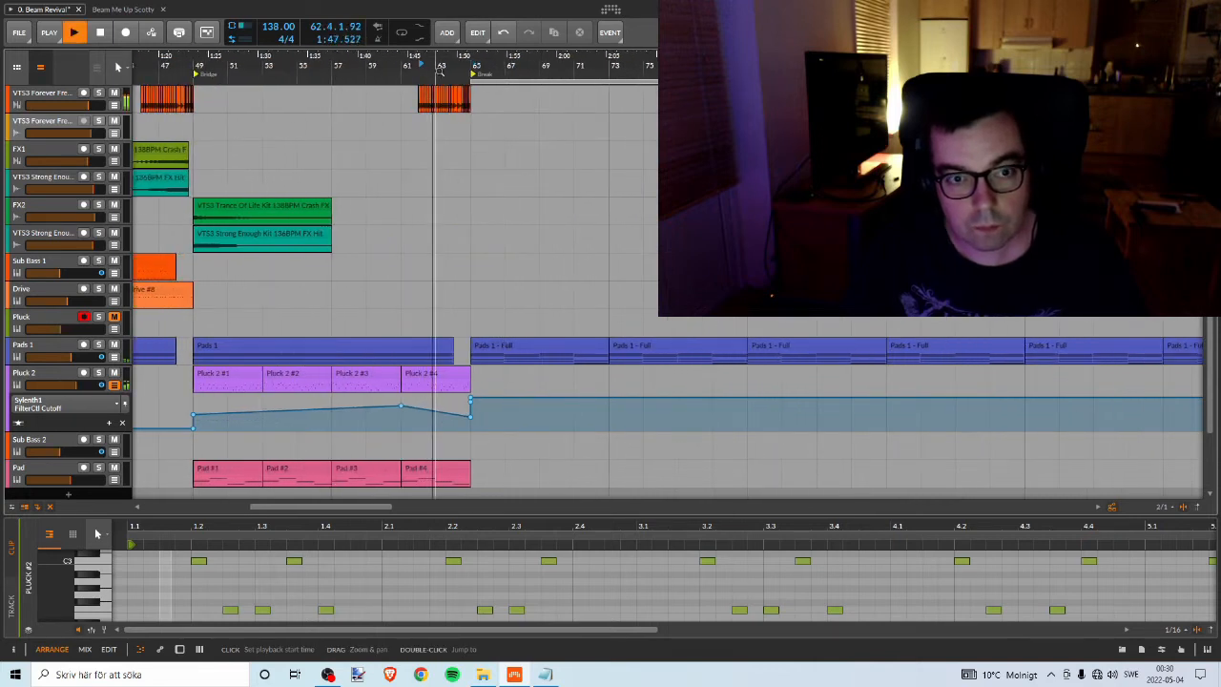
{"action": "mouse_move", "coordinate": [490, 69]}
{"action": "left_mouse_down"}
{"action": "mouse_move", "coordinate": [434, 79]}
{"action": "mouse_move", "coordinate": [432, 63]}
{"action": "mouse_move", "coordinate": [590, 40]}
{"action": "mouse_move", "coordinate": [580, 63]}
{"action": "mouse_move", "coordinate": [477, 65]}
{"action": "mouse_move", "coordinate": [520, 63]}
{"action": "left_mouse_up"}
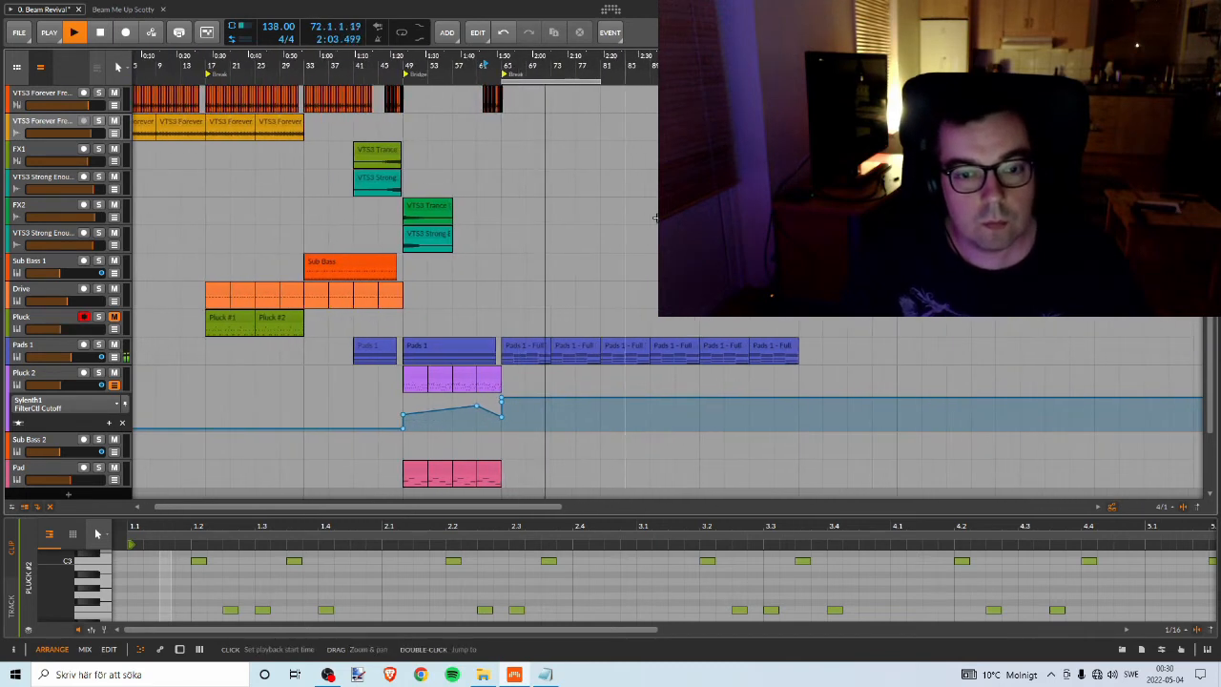
{"action": "key", "text": "space"}
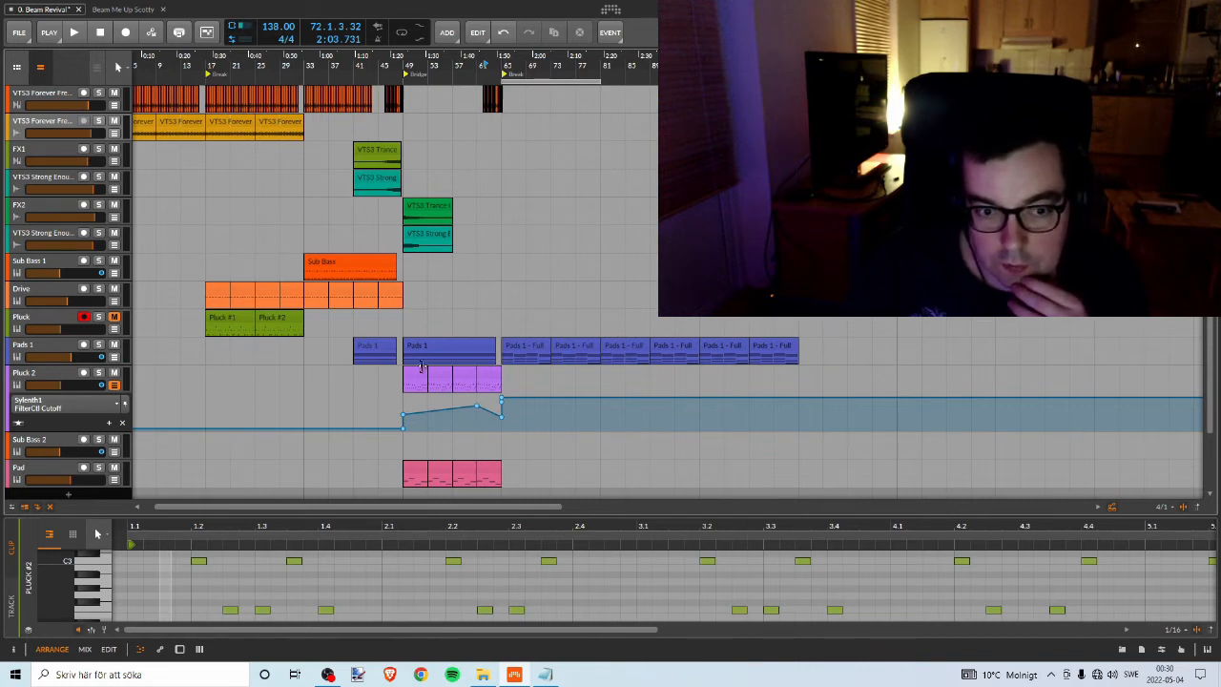
Delete all Pads 1 - Full clips after the second Break marker and audition the end of the Bridge without them.
{"action": "left_click_drag", "start_coordinate": [842, 319], "coordinate": [512, 379]}
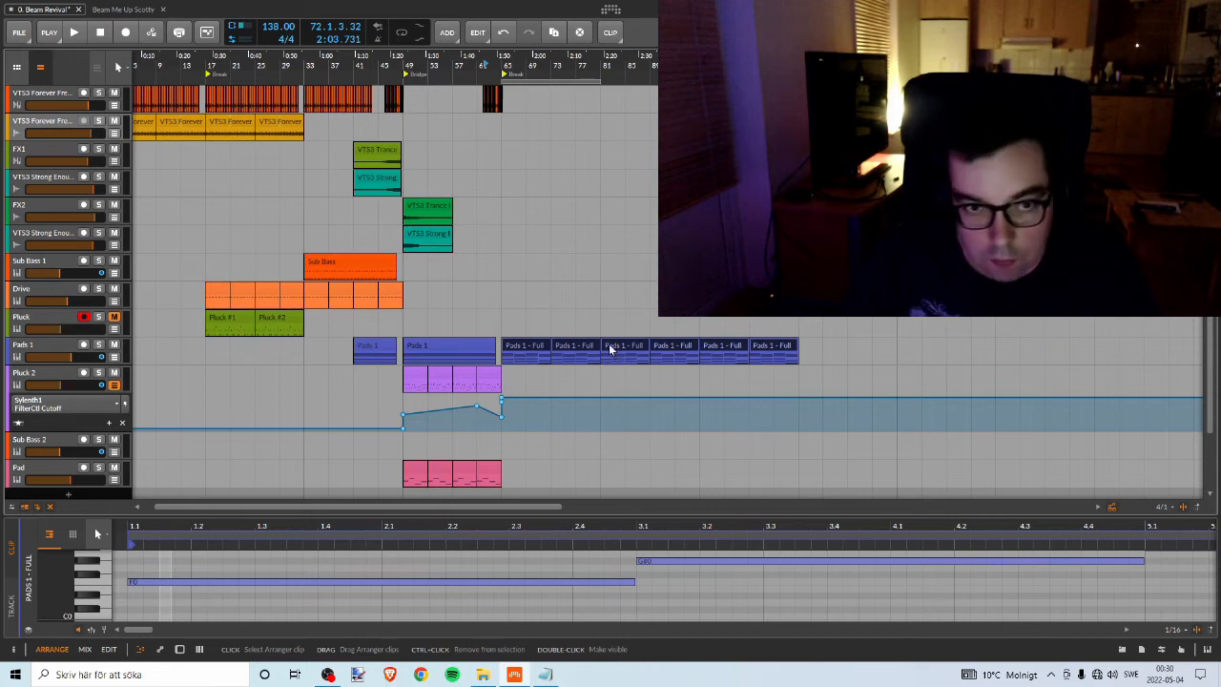
{"action": "key", "text": "Delete"}
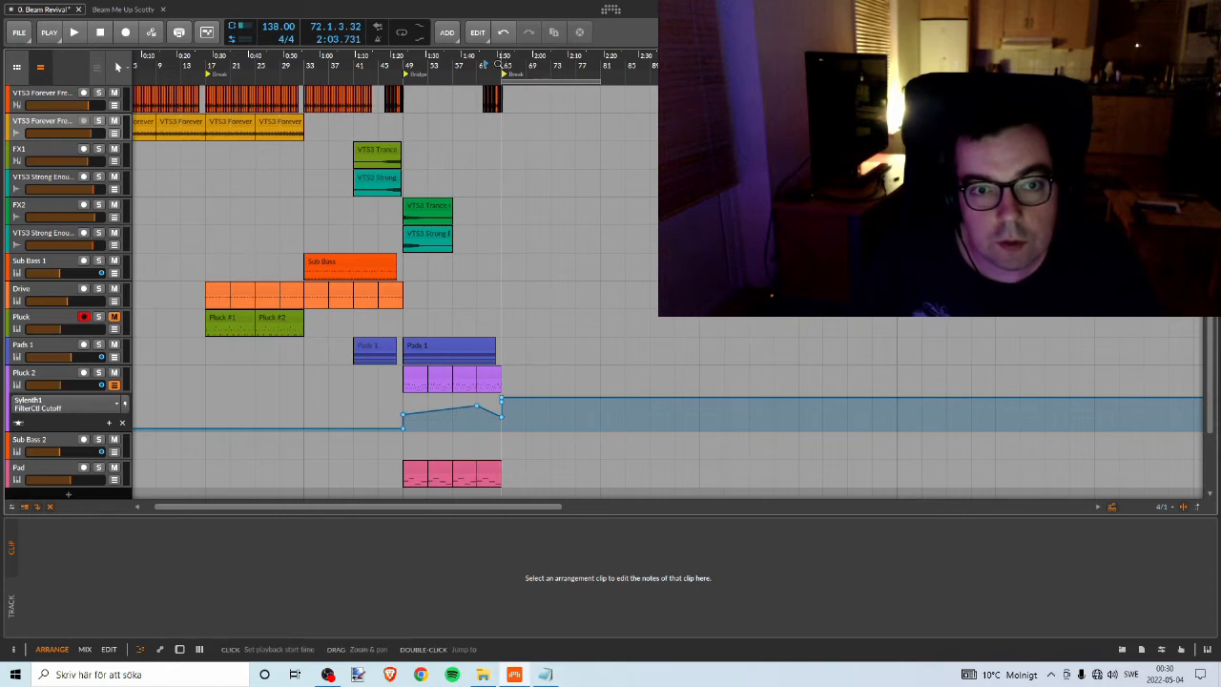
{"action": "left_click_drag", "start_coordinate": [505, 65], "coordinate": [490, 76]}
{"action": "key", "text": "space"}
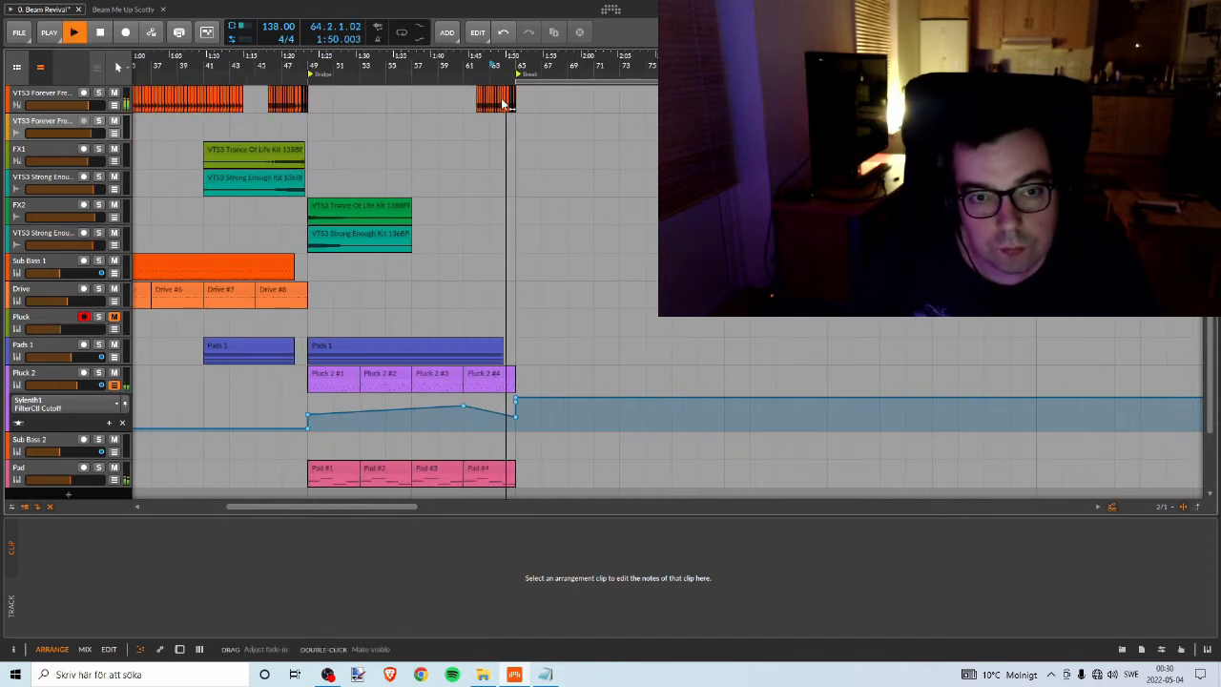
{"action": "key", "text": "space"}
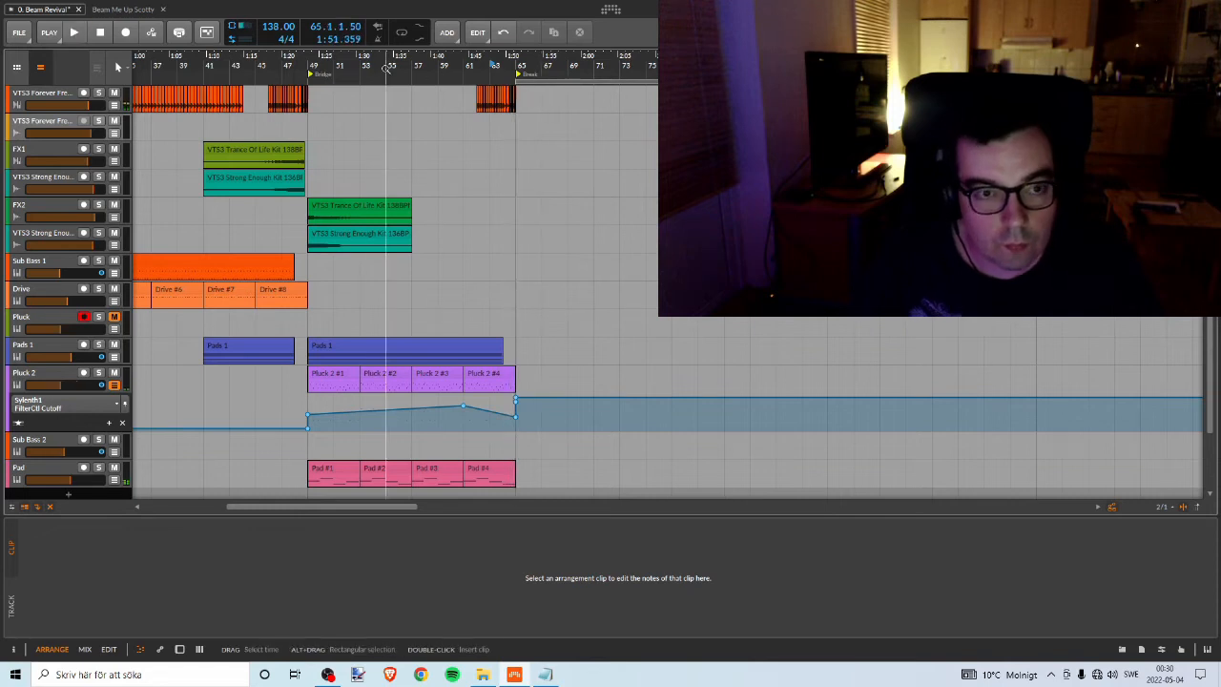
Audition the arrangement from the first Break marker, and from the Sub Bass entry at bar 33 into the Bridge.
{"action": "left_click_drag", "start_coordinate": [359, 67], "coordinate": [238, 45]}
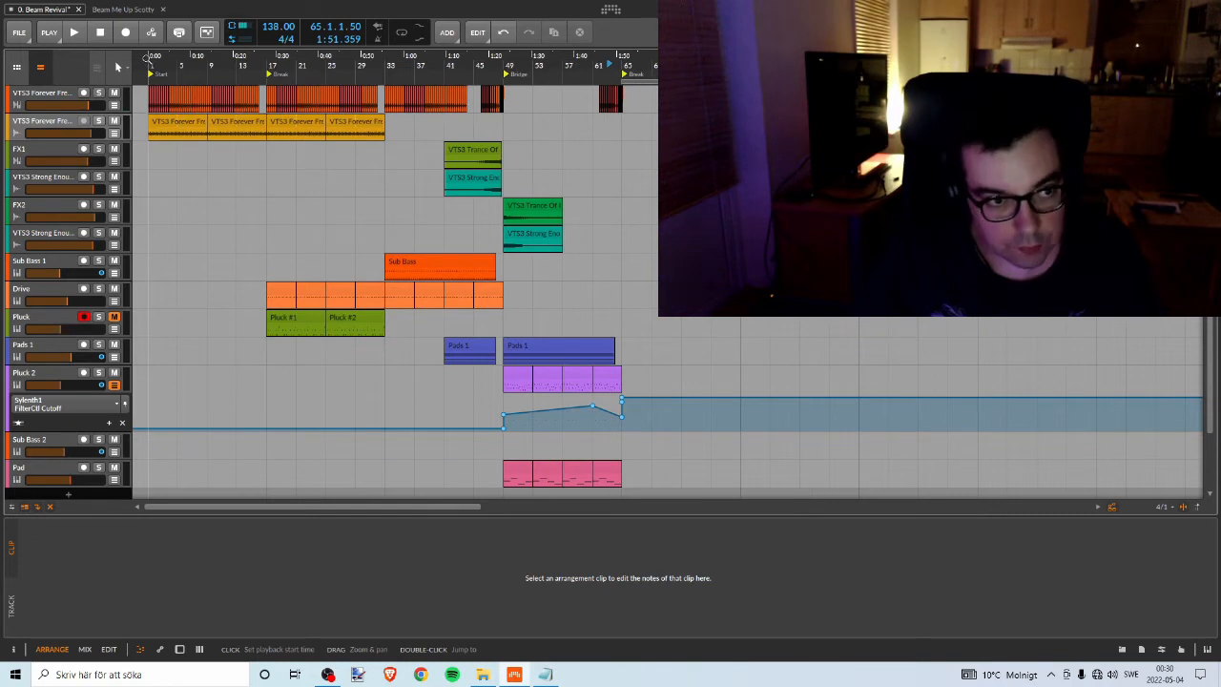
{"action": "left_click", "coordinate": [265, 76]}
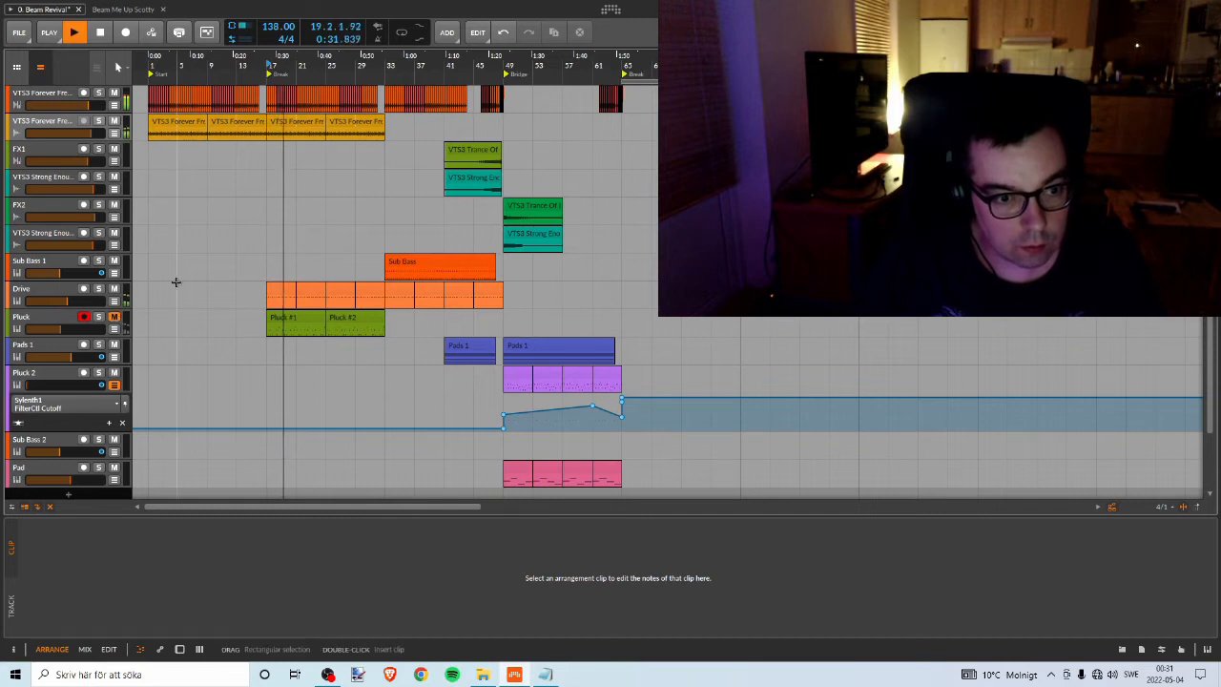
{"action": "left_click", "coordinate": [391, 66]}
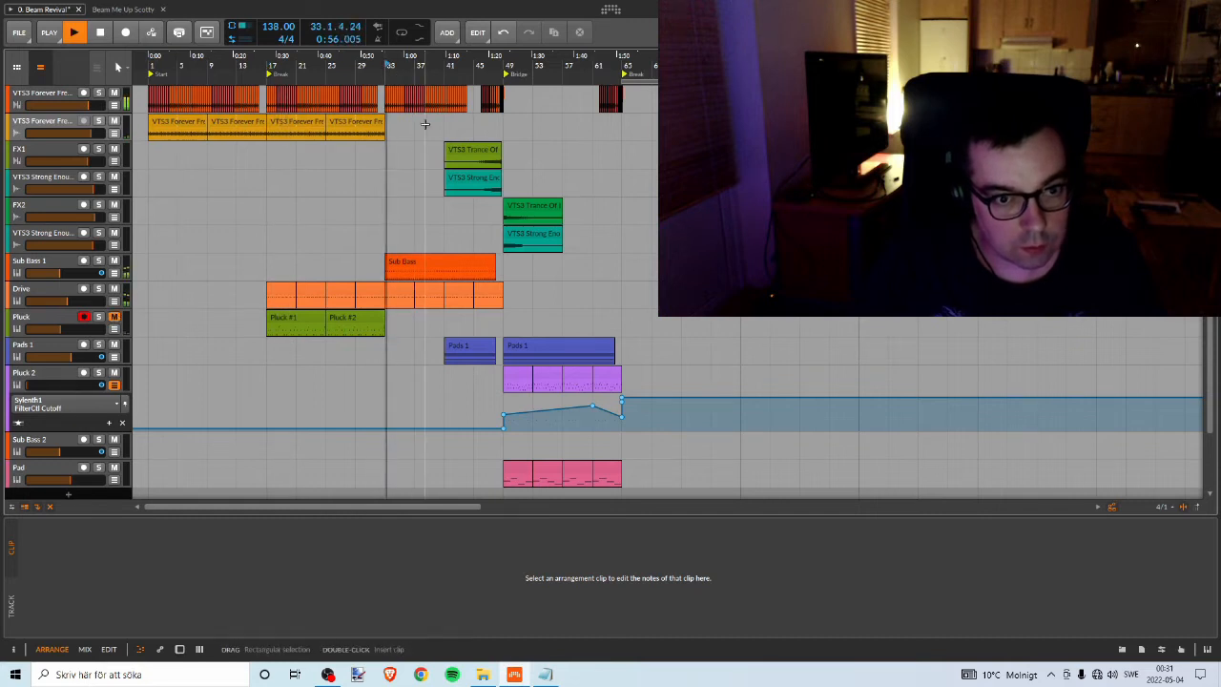
{"action": "left_click_drag", "start_coordinate": [475, 68], "coordinate": [425, 120]}
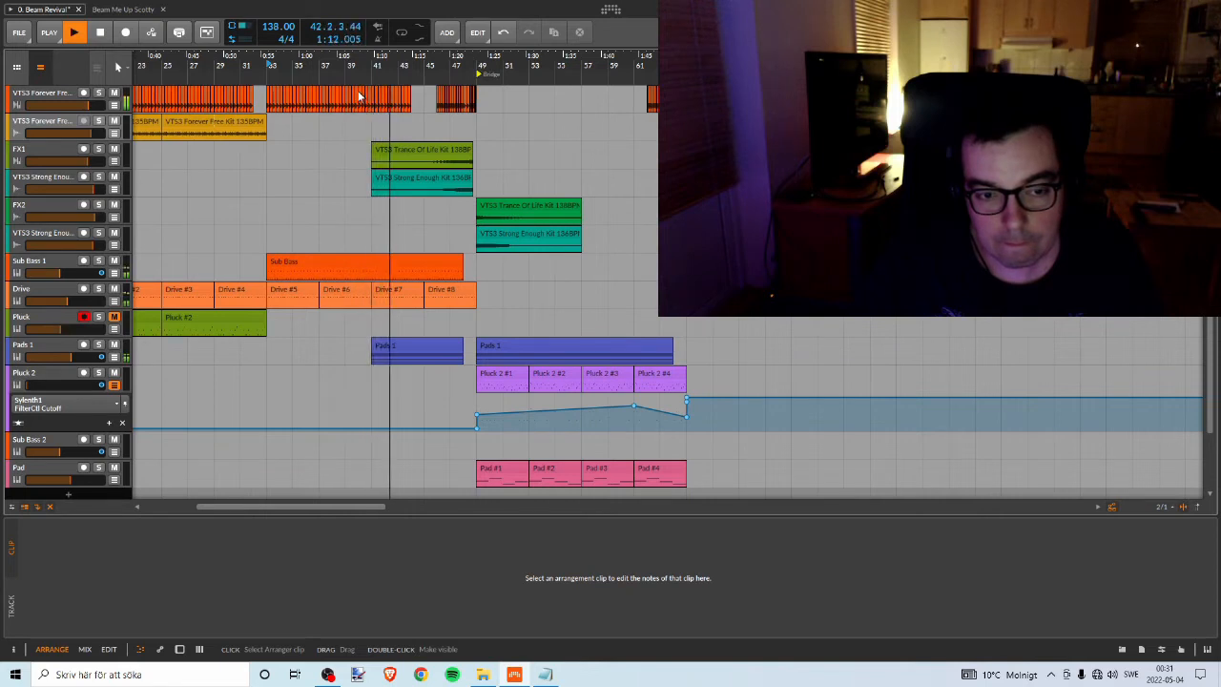
{"action": "left_click_drag", "start_coordinate": [319, 66], "coordinate": [490, 72]}
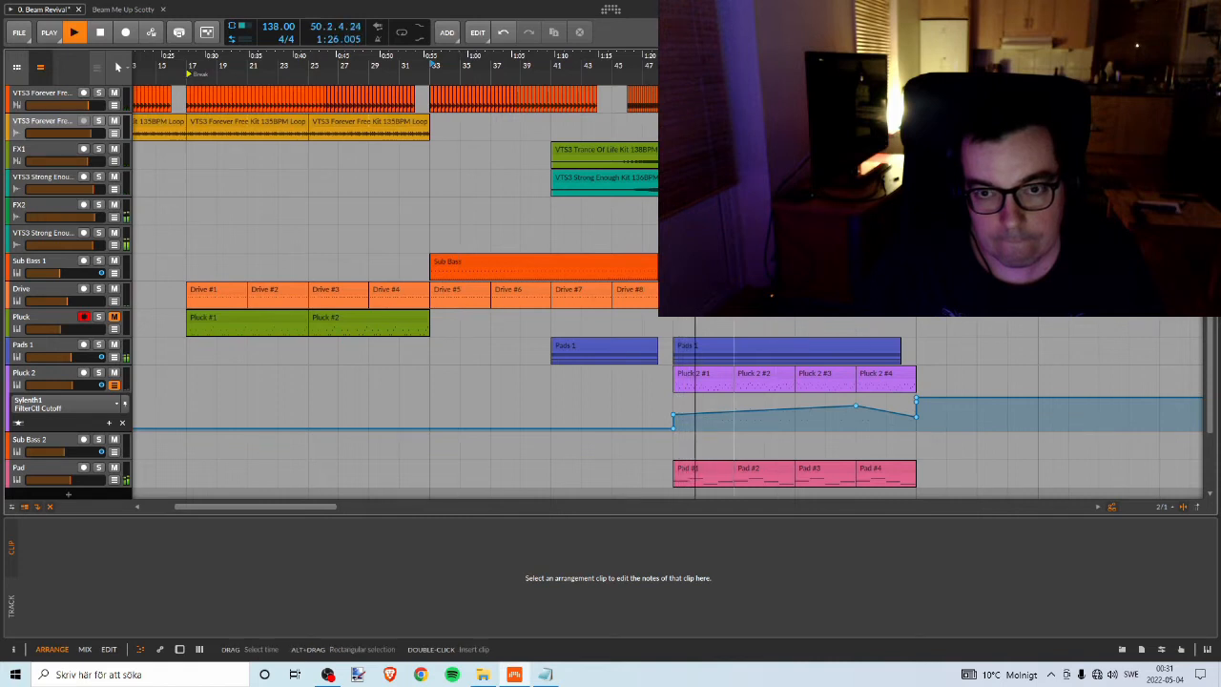
Show the Pad track's device chain and audition the Bridge with Pad in the mix and soloed.
{"action": "left_click_drag", "start_coordinate": [737, 79], "coordinate": [437, 121]}
{"action": "scroll", "coordinate": [328, 237], "scroll_direction": "down", "scroll_amount": 3}
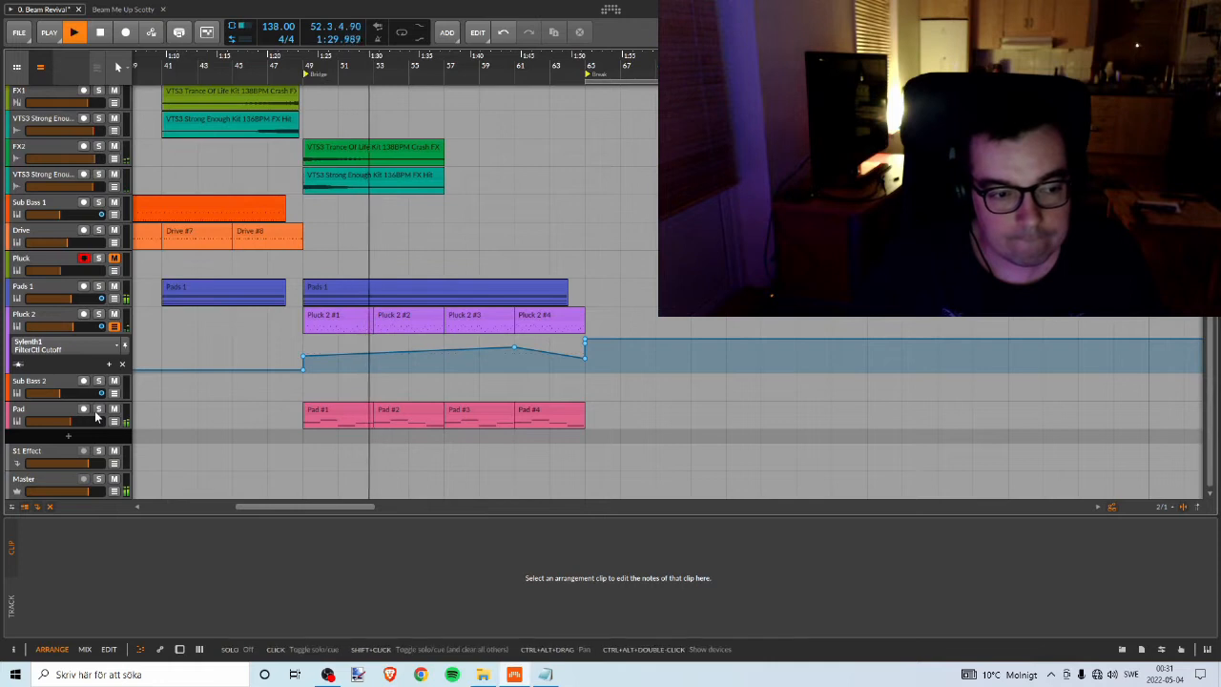
{"action": "key", "text": "space"}
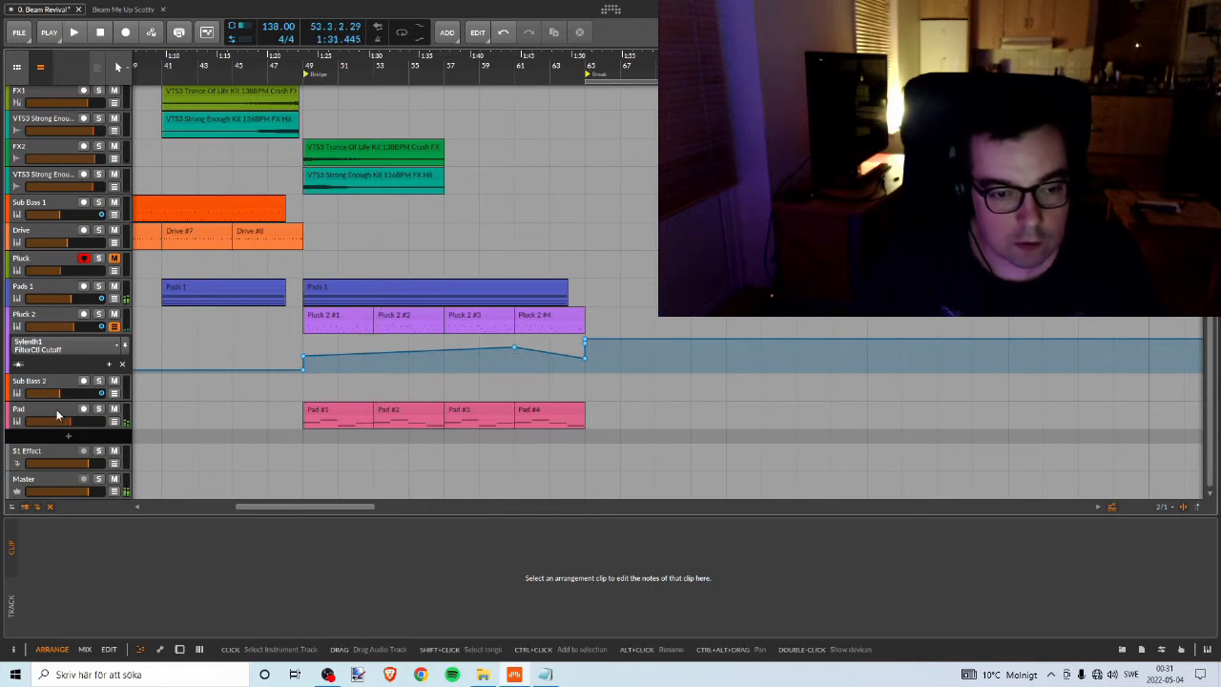
{"action": "double_click", "coordinate": [56, 415]}
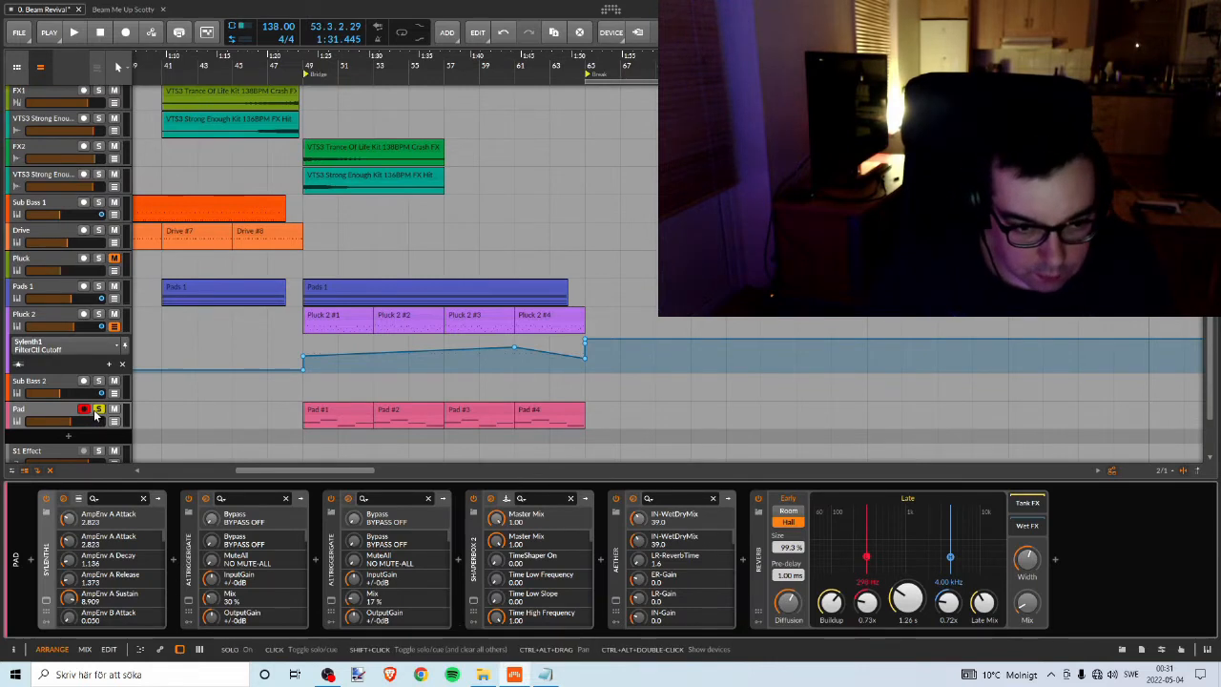
{"action": "key", "text": "space"}
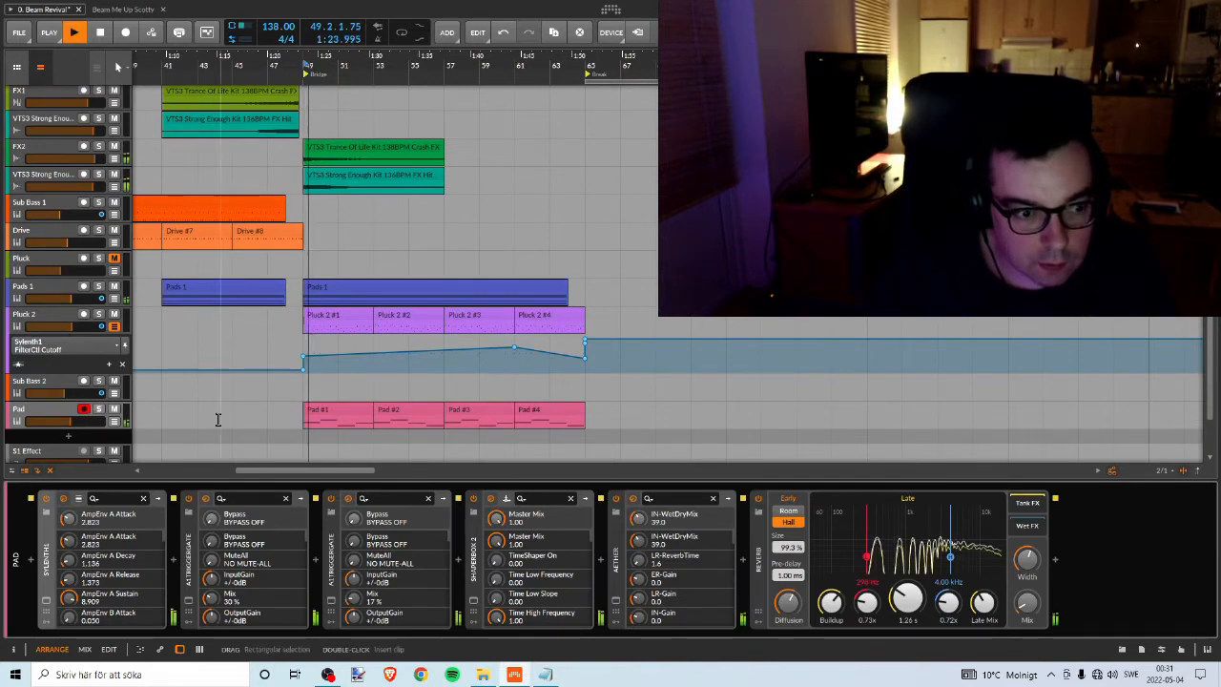
{"action": "left_click", "coordinate": [98, 410]}
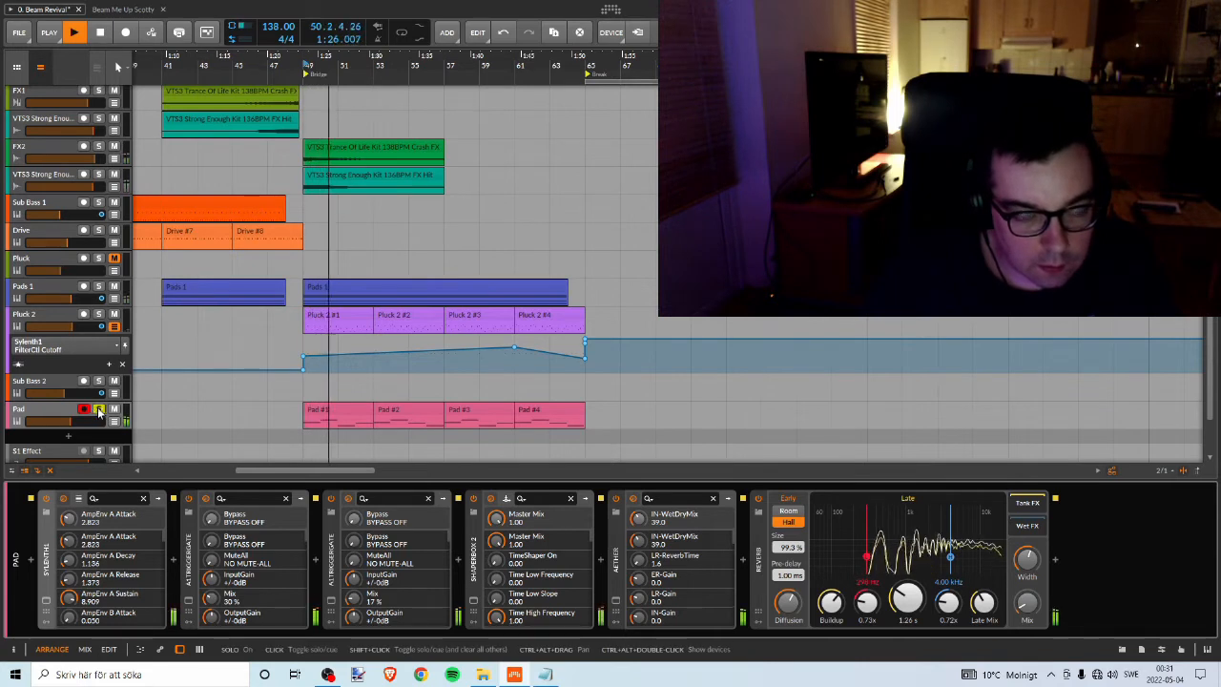
{"action": "left_click", "coordinate": [98, 409]}
{"action": "key", "text": "space"}
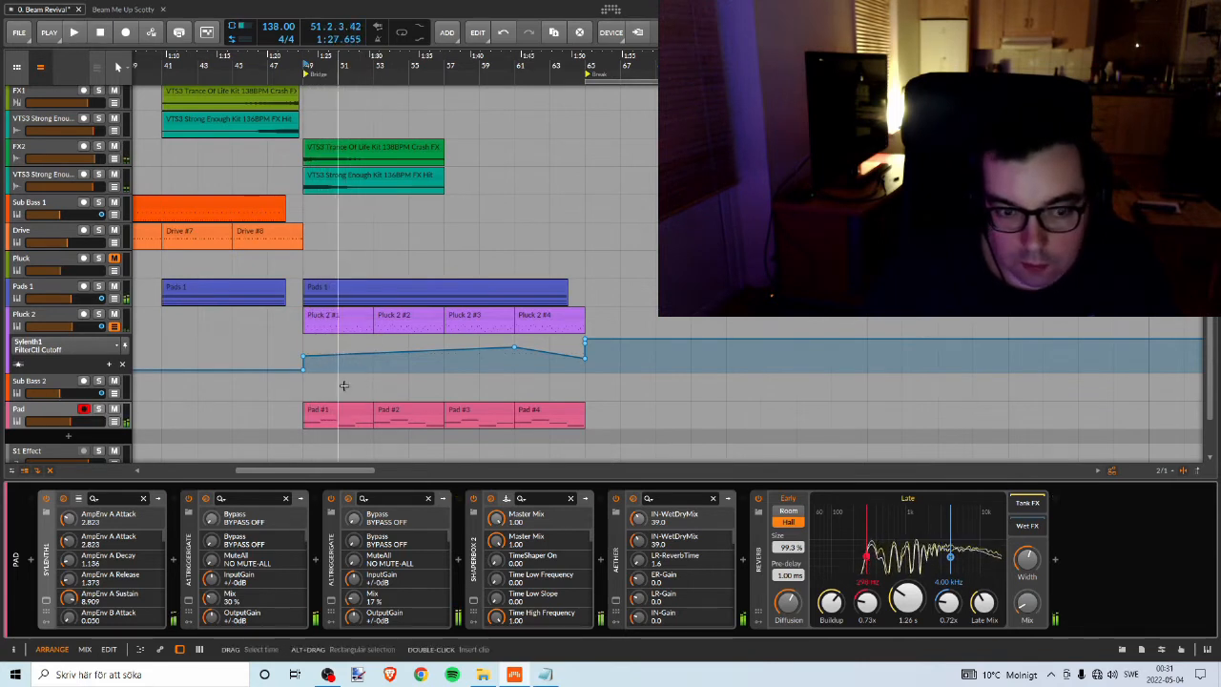
Audition the Sub Bass and Drive section briefly from bar 33.
{"action": "left_click_drag", "start_coordinate": [270, 60], "coordinate": [599, 61]}
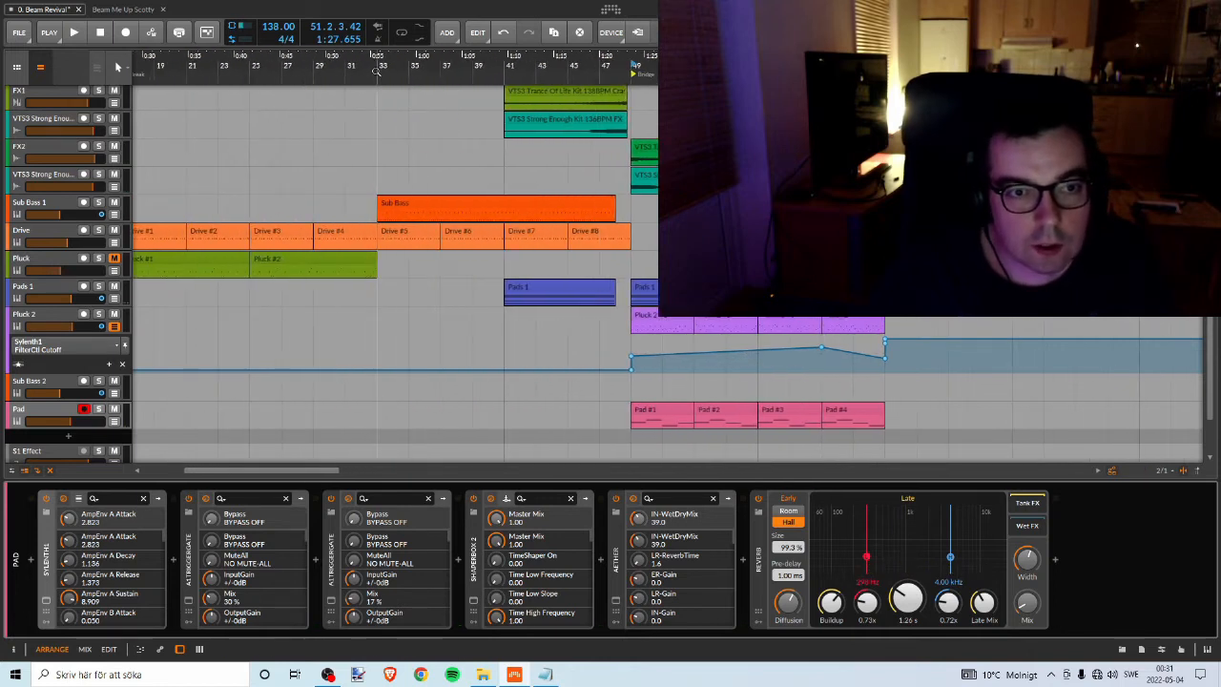
{"action": "left_click_drag", "start_coordinate": [379, 71], "coordinate": [426, 114]}
{"action": "left_click_drag", "start_coordinate": [740, 65], "coordinate": [603, 74]}
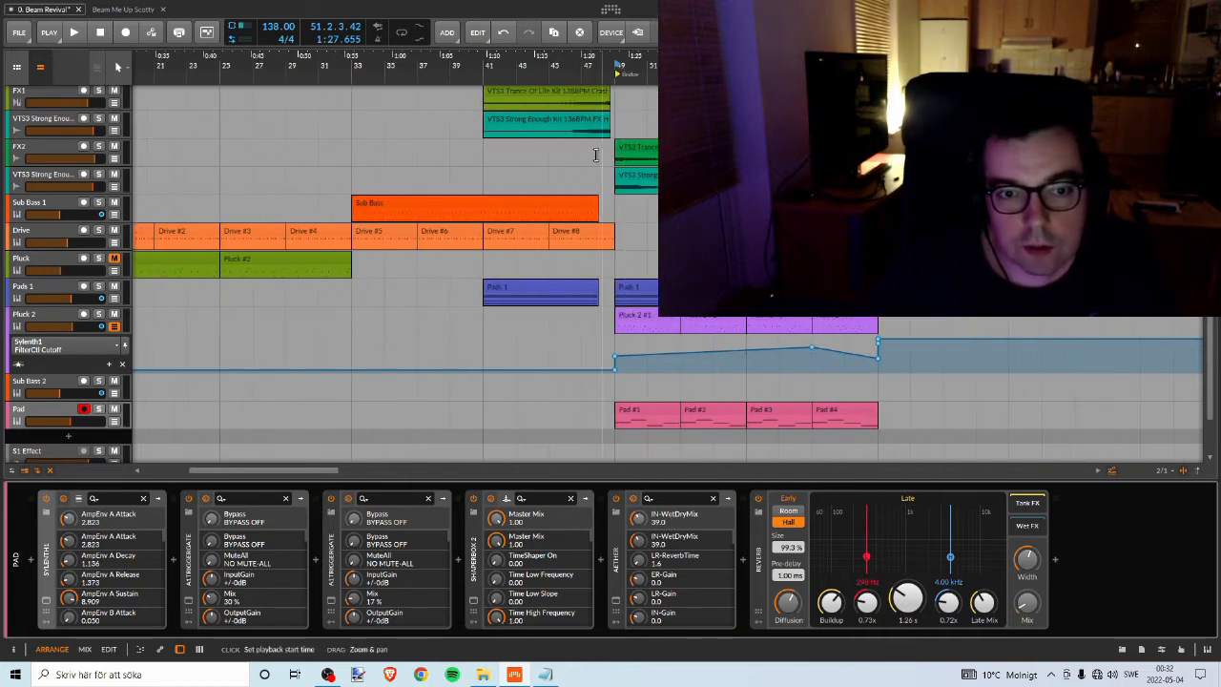
{"action": "key", "text": "space"}
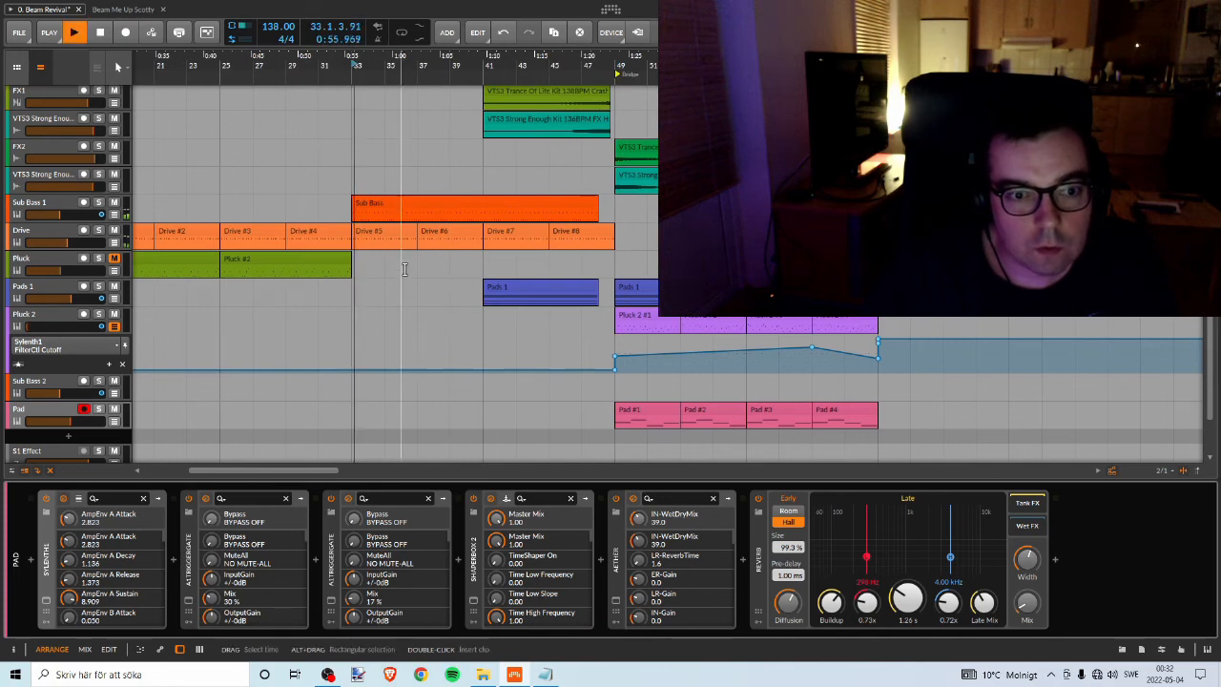
{"action": "key", "text": "space"}
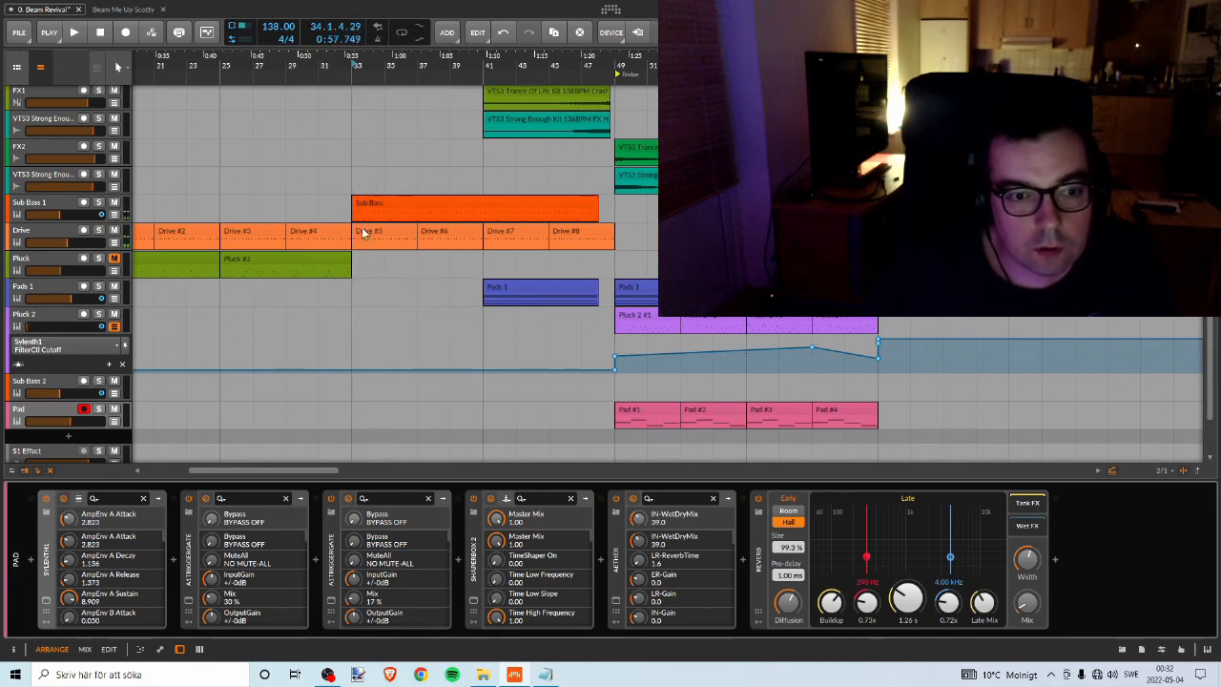
Open the Drive #5 clip and lower its second-bar notes from F3 to D#3, then audition the change.
{"action": "double_click", "coordinate": [382, 237]}
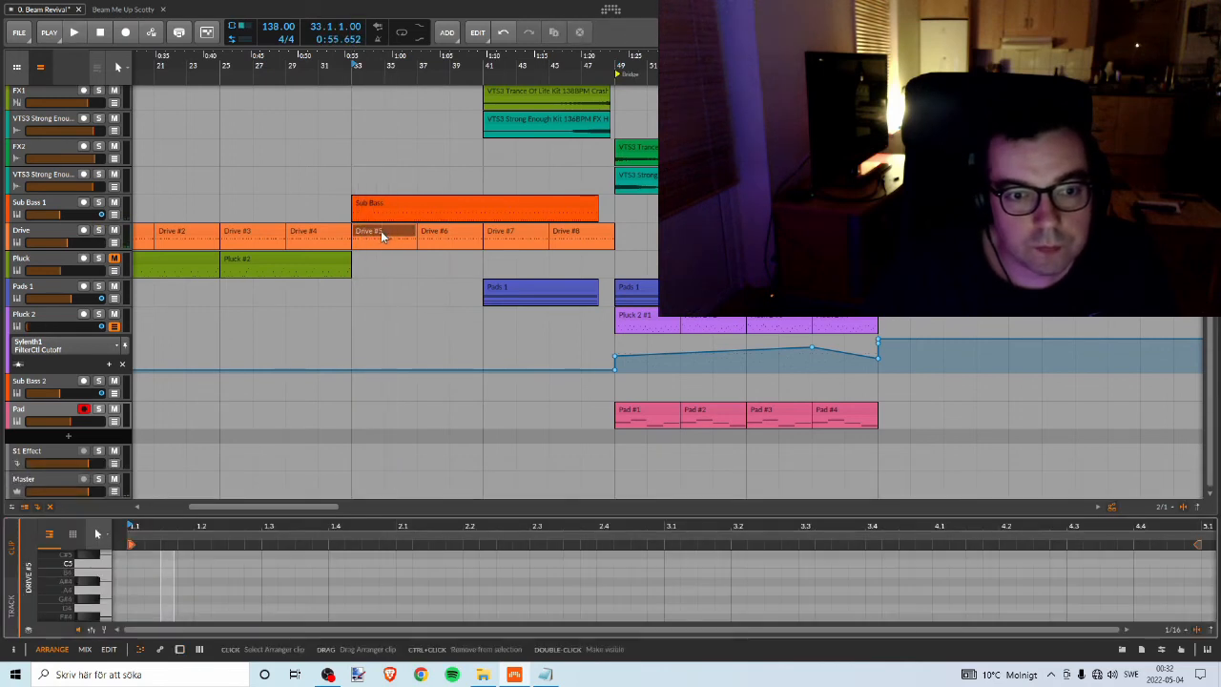
{"action": "double_click", "coordinate": [383, 232]}
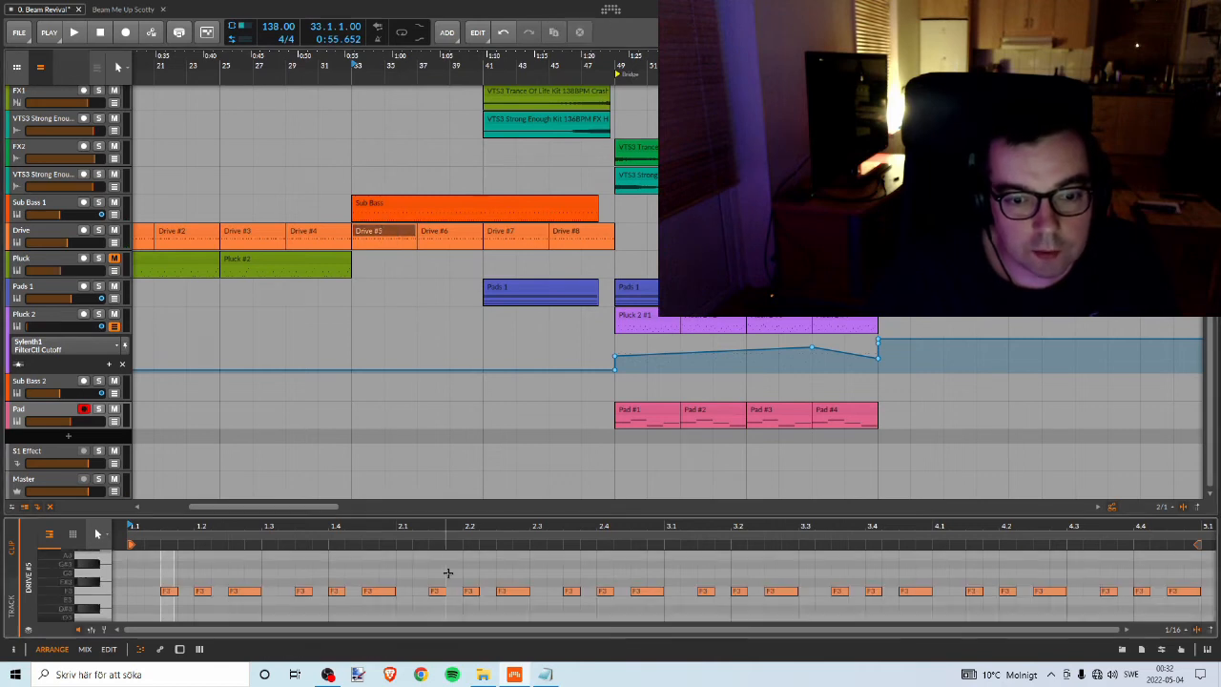
{"action": "left_click_drag", "start_coordinate": [463, 517], "coordinate": [540, 309]}
{"action": "key", "text": "space"}
{"action": "key", "text": "space"}
{"action": "left_click_drag", "start_coordinate": [432, 189], "coordinate": [425, 185]}
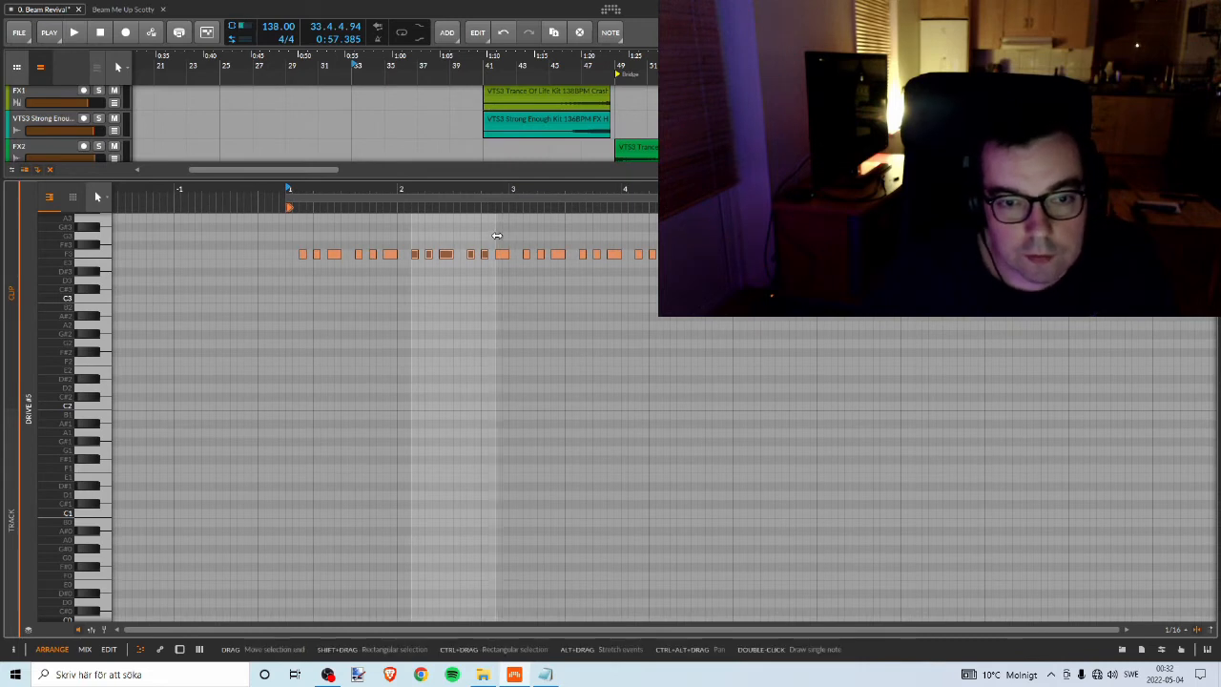
{"action": "left_click", "coordinate": [407, 231]}
{"action": "left_click_drag", "start_coordinate": [407, 231], "coordinate": [504, 296]}
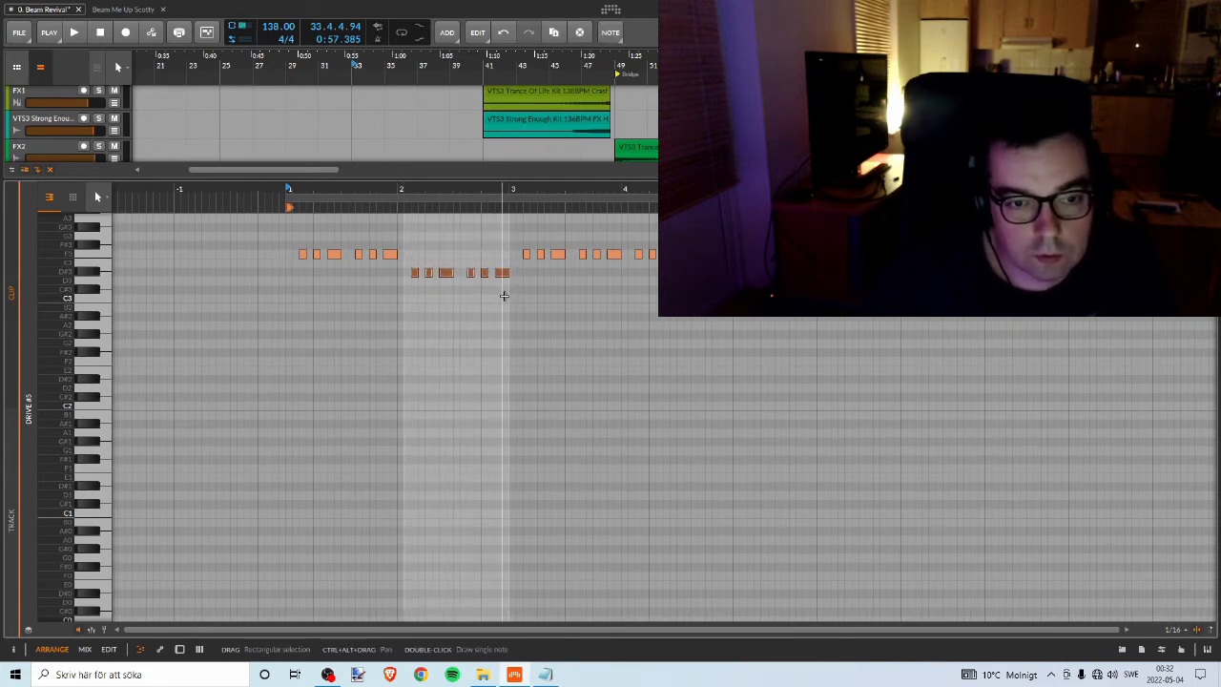
{"action": "key", "text": "space"}
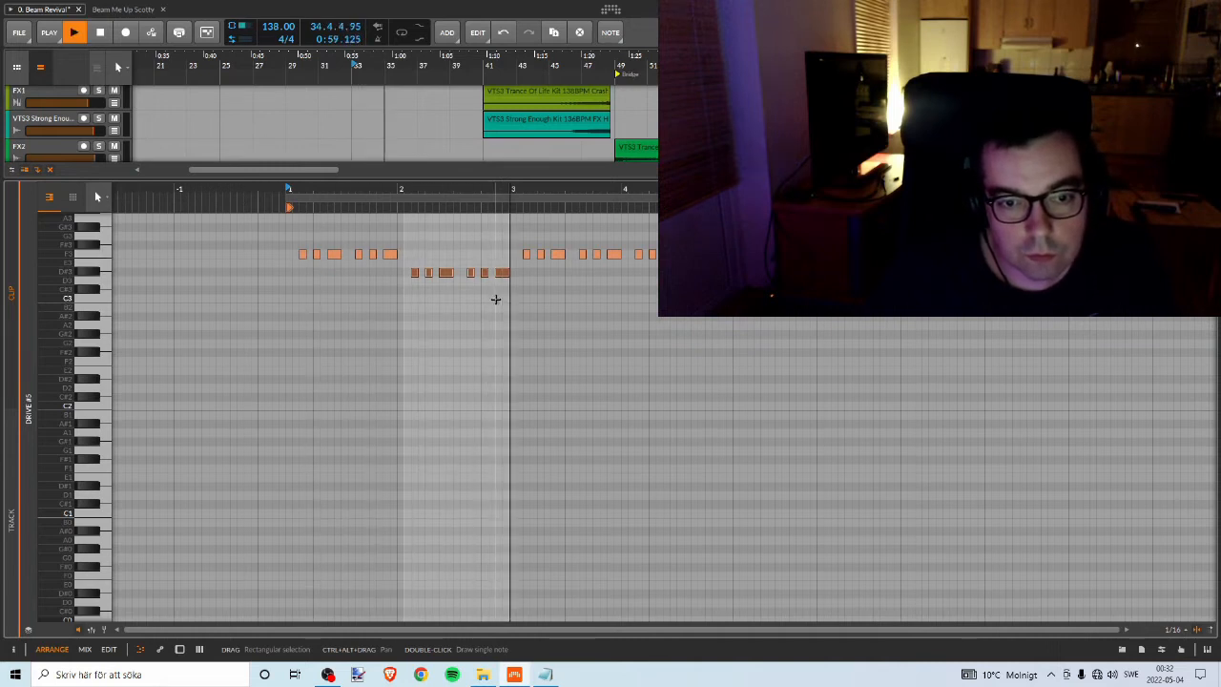
{"action": "key", "text": "space"}
Lower the third-bar notes of the Drive #5 clip to C#3 and audition the new line.
{"action": "left_click_drag", "start_coordinate": [520, 245], "coordinate": [612, 273]}
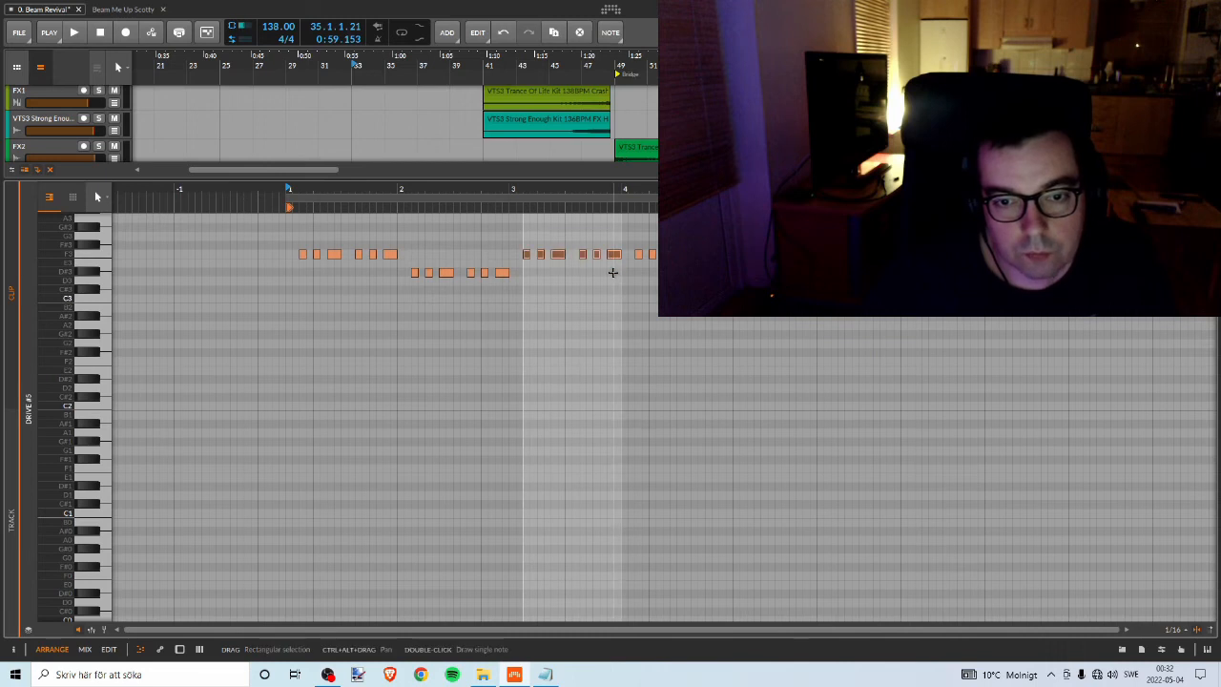
{"action": "key", "text": "Down"}
{"action": "key", "text": "Down"}
{"action": "key", "text": "Down"}
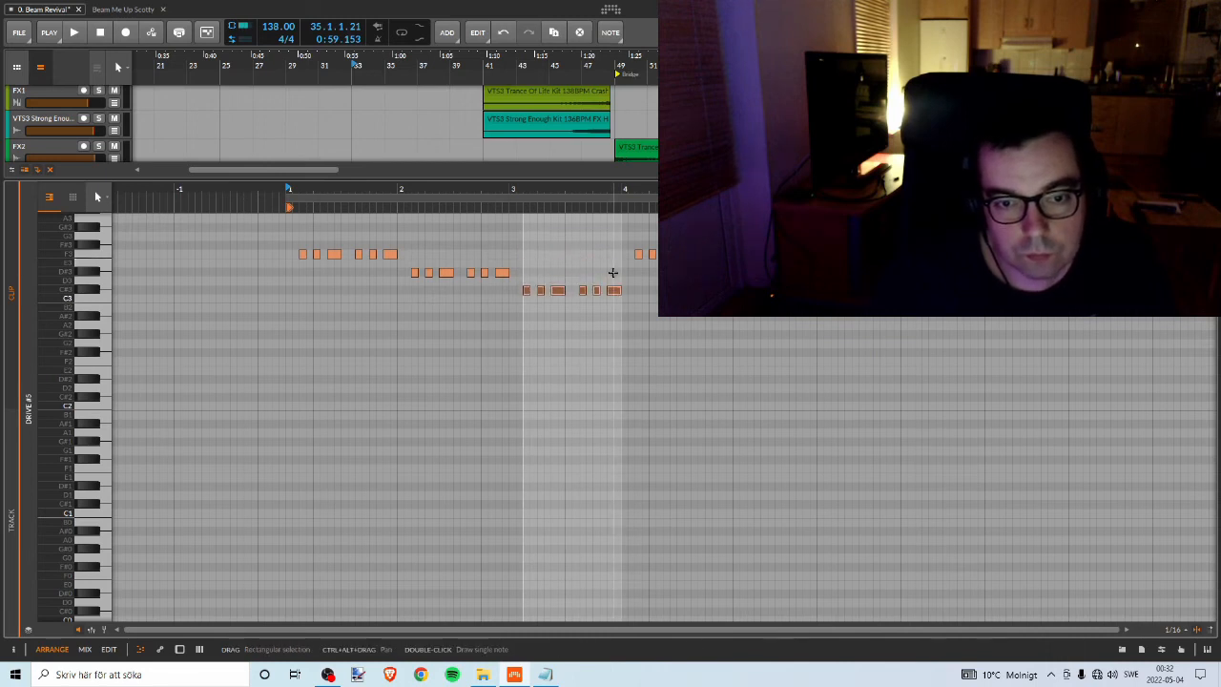
{"action": "key", "text": "space"}
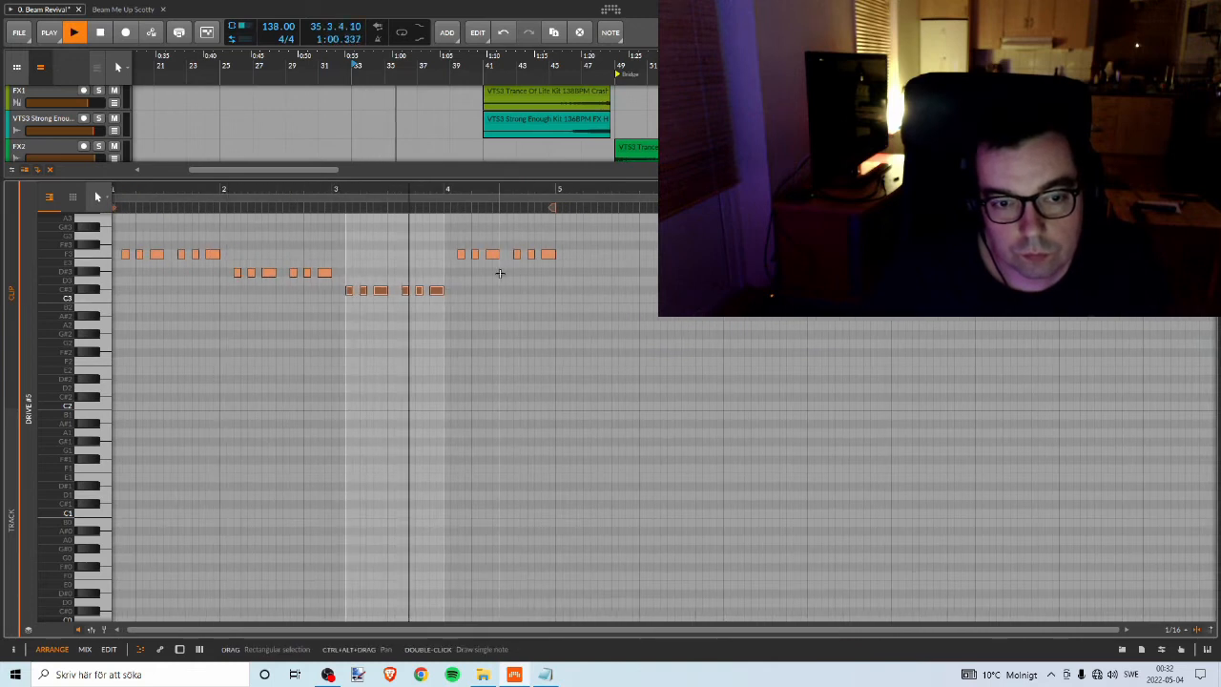
{"action": "key", "text": "space"}
Lower the fourth-bar notes of the Drive #5 clip to D#3 and audition it in the arrangement.
{"action": "left_click_drag", "start_coordinate": [451, 277], "coordinate": [588, 278]}
{"action": "key", "text": "Down"}
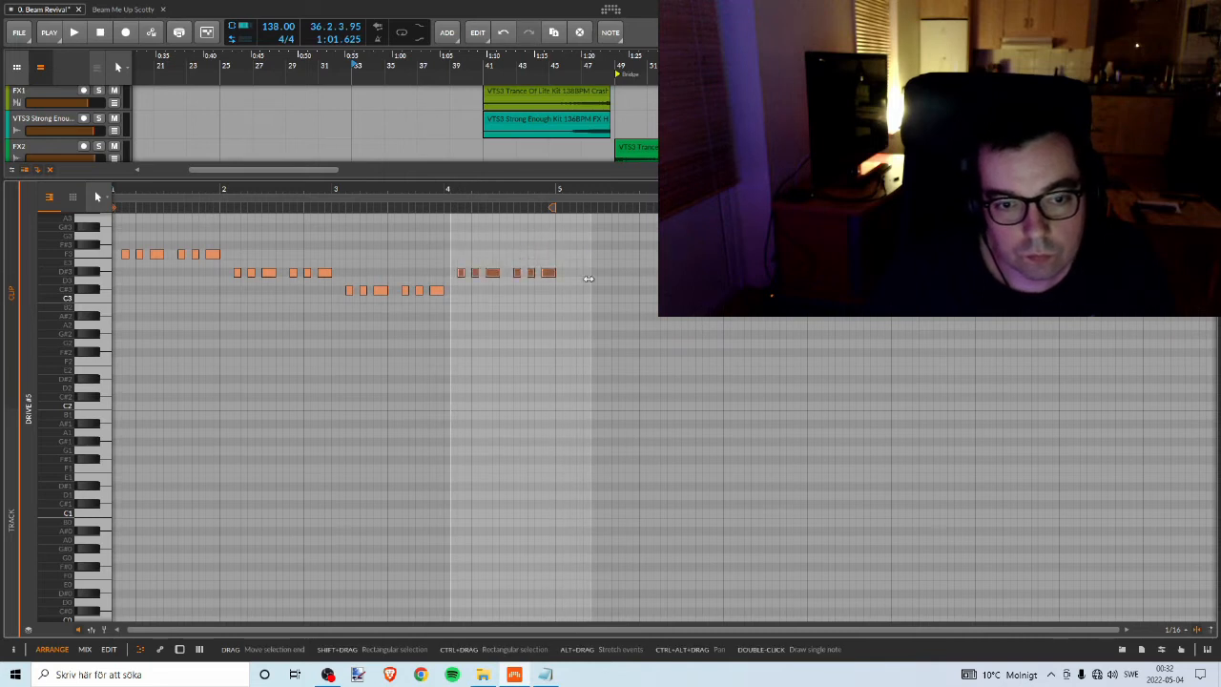
{"action": "key", "text": "space"}
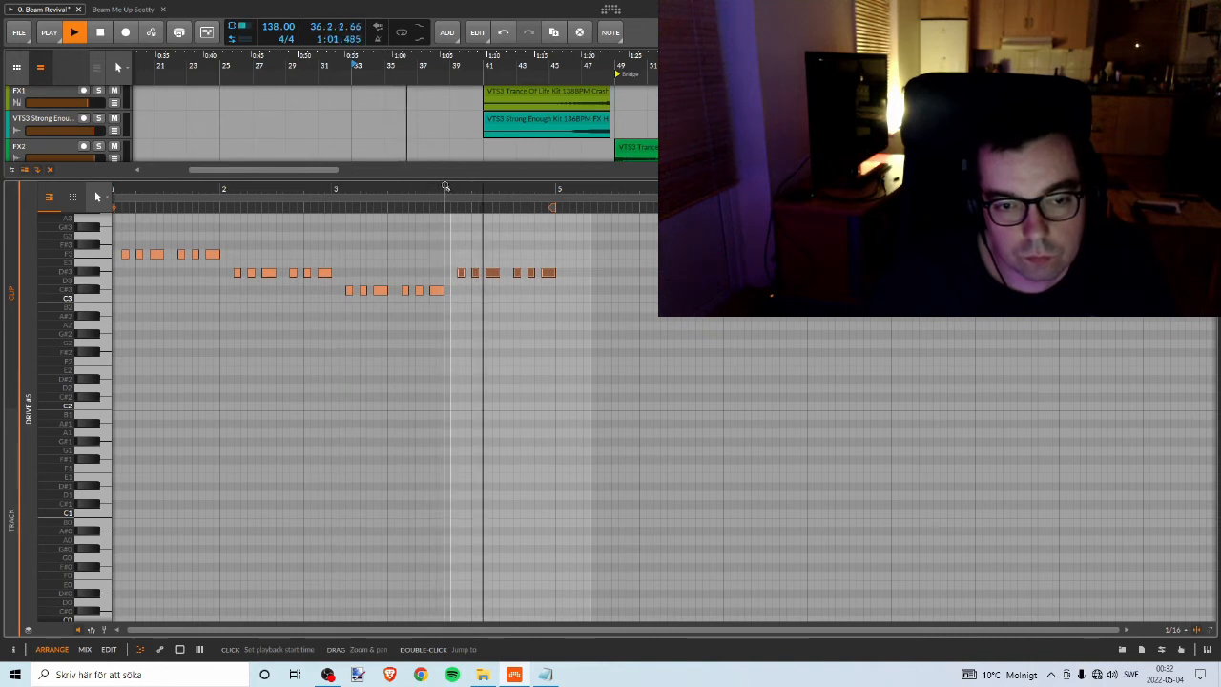
{"action": "left_click_drag", "start_coordinate": [484, 180], "coordinate": [483, 495]}
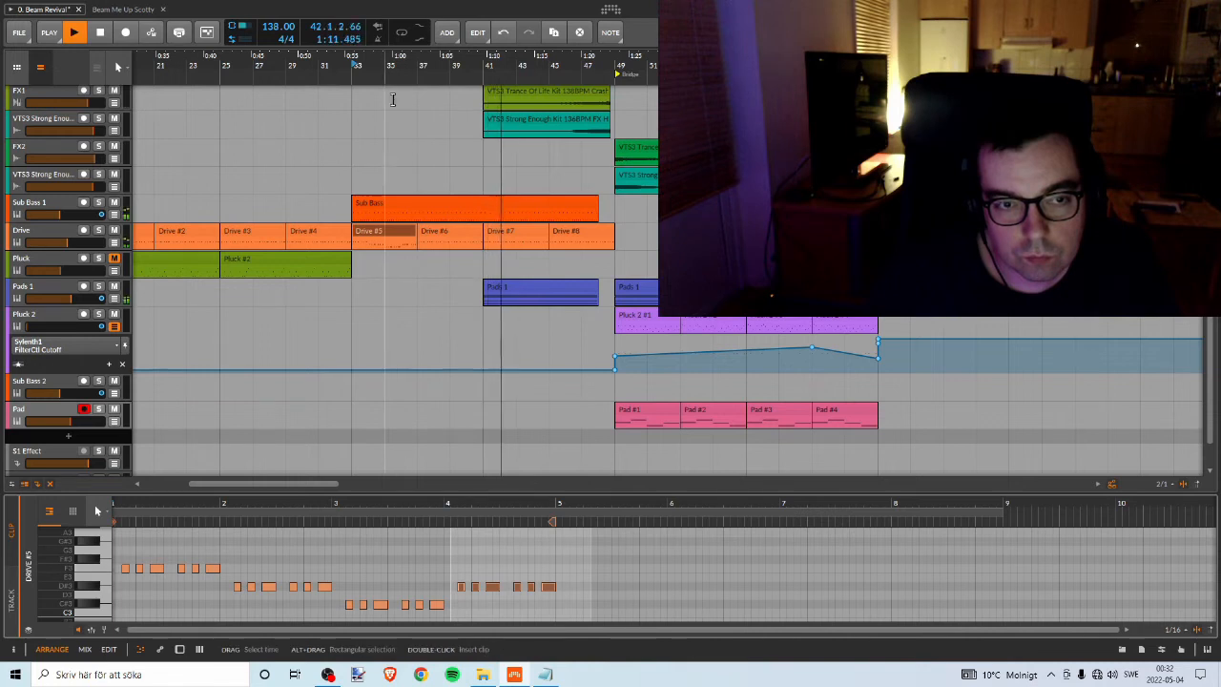
Play from the first Break marker at bar 17 and copy the edited Drive #5 clip over Drive #3 at bar 25.
{"action": "left_click_drag", "start_coordinate": [347, 69], "coordinate": [529, 74]}
{"action": "key", "text": "space"}
{"action": "key", "text": "space"}
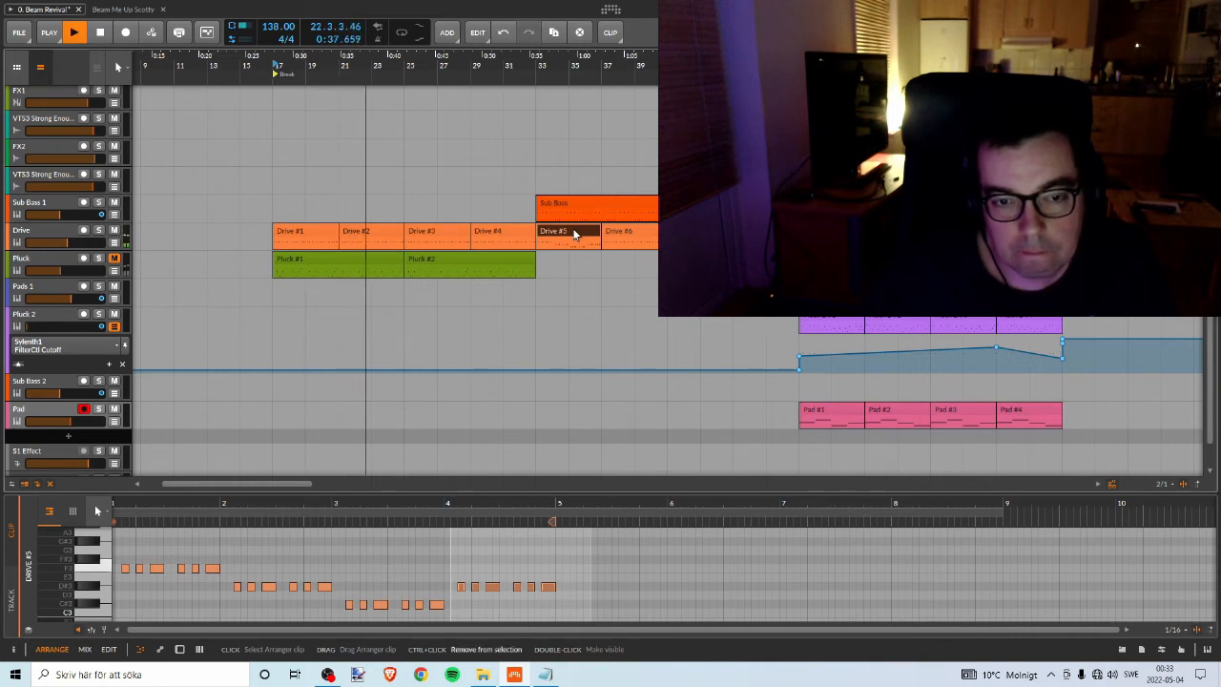
{"action": "left_click", "coordinate": [451, 235]}
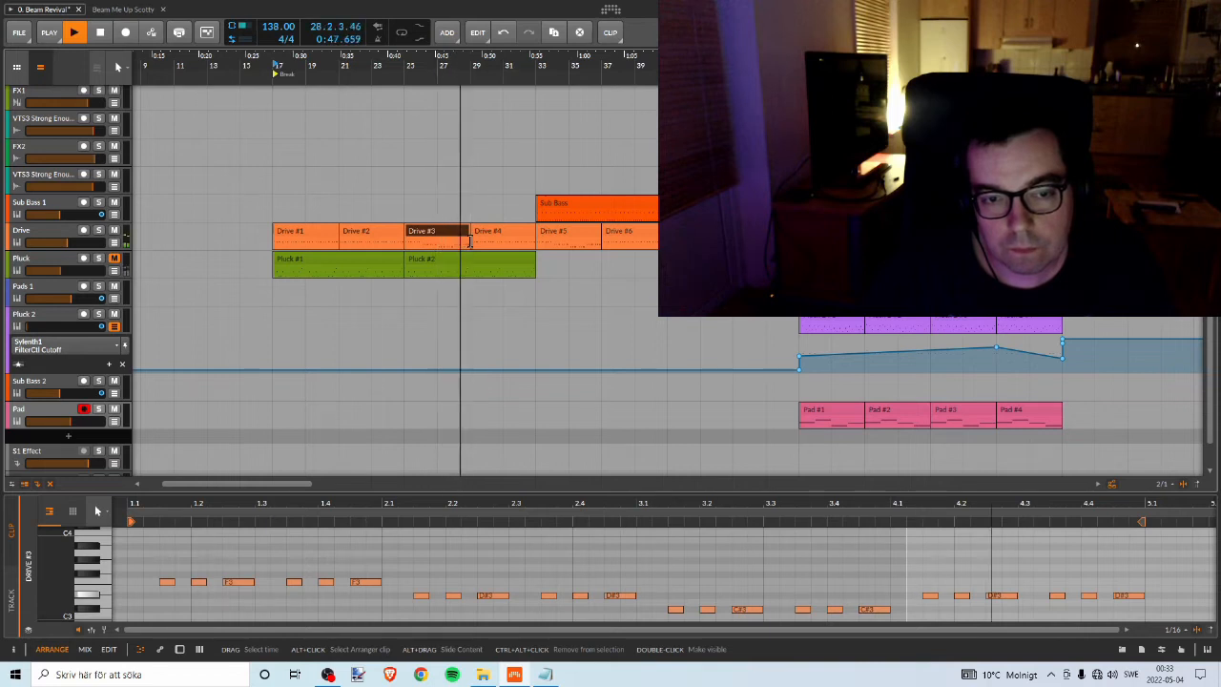
Move the edited Drive #5 clip to bar 37, fill bar 33 with a duplicate of Drive #4, and audition from bar 29.
{"action": "left_click", "coordinate": [558, 235]}
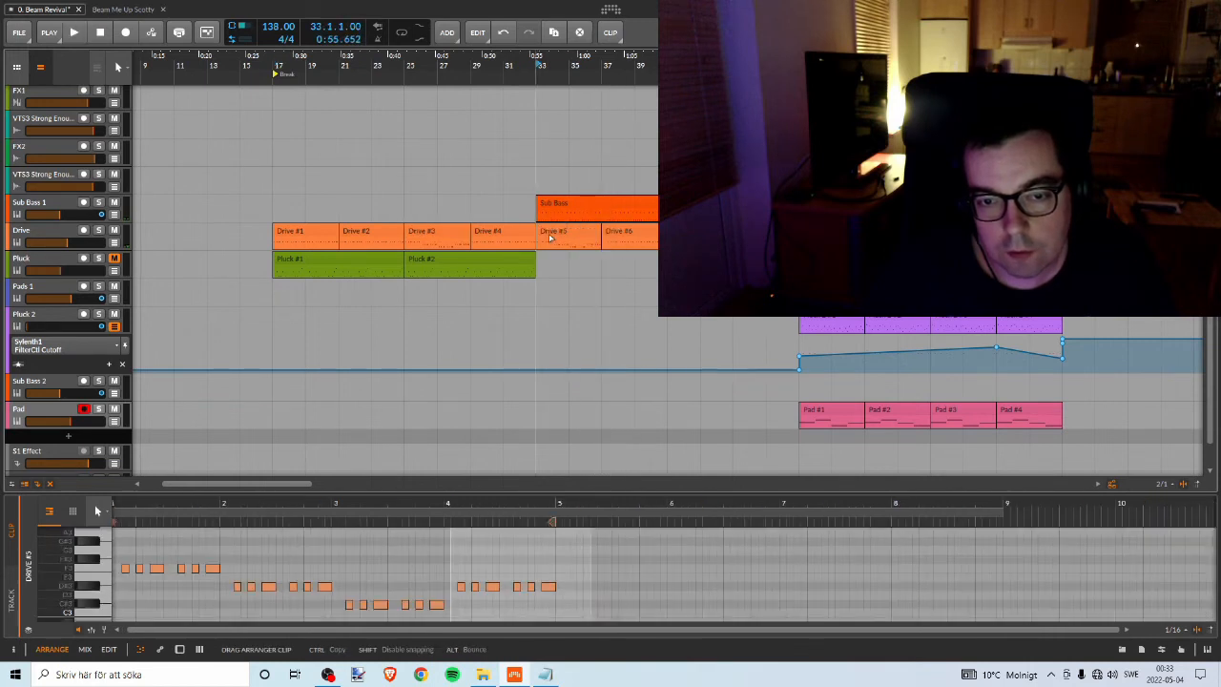
{"action": "key", "text": "Delete"}
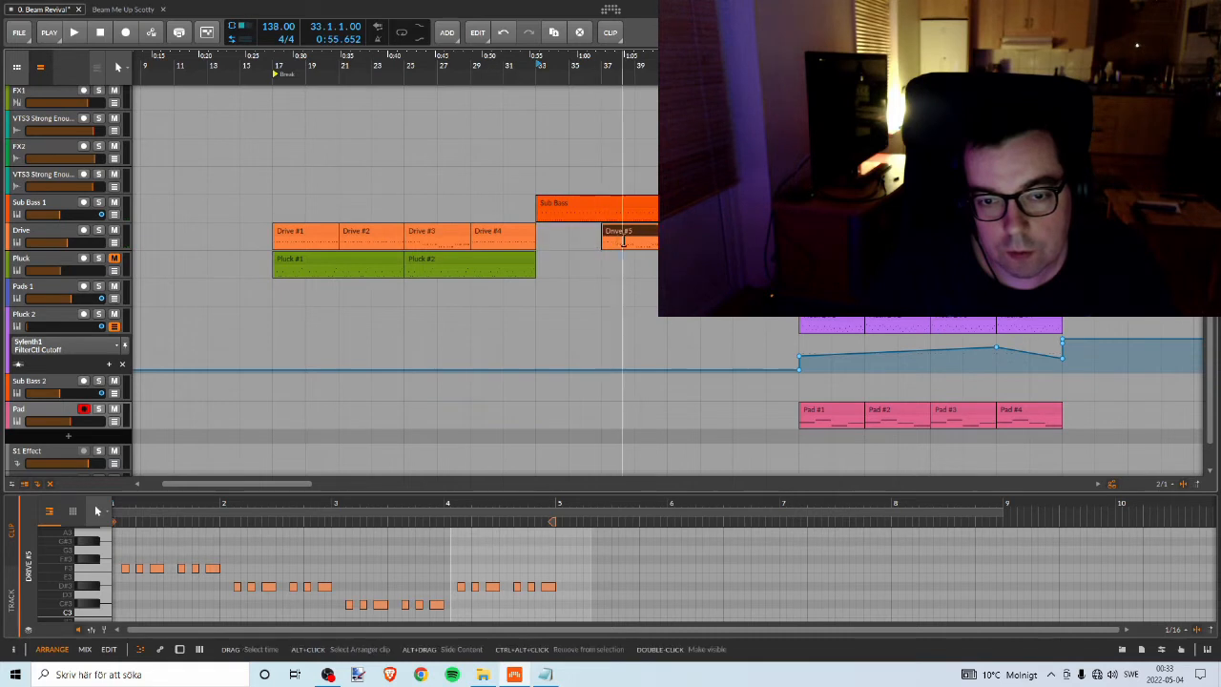
{"action": "left_click", "coordinate": [501, 231]}
{"action": "key", "text": "ctrl+d"}
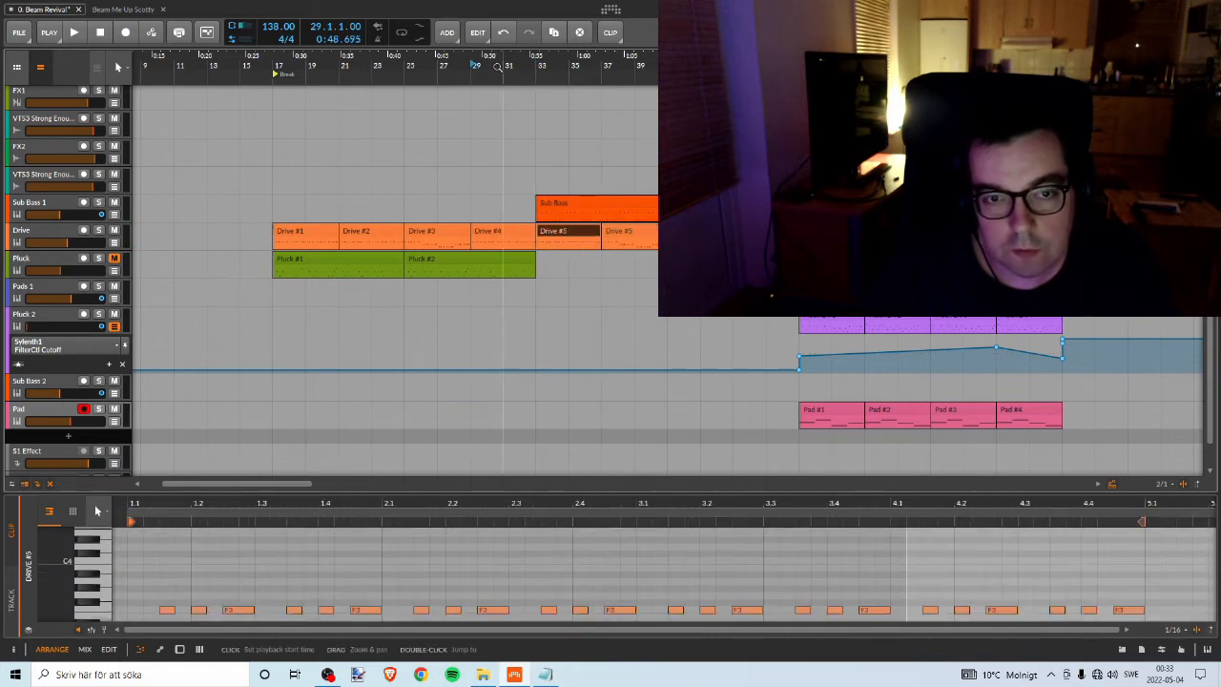
{"action": "key", "text": "space"}
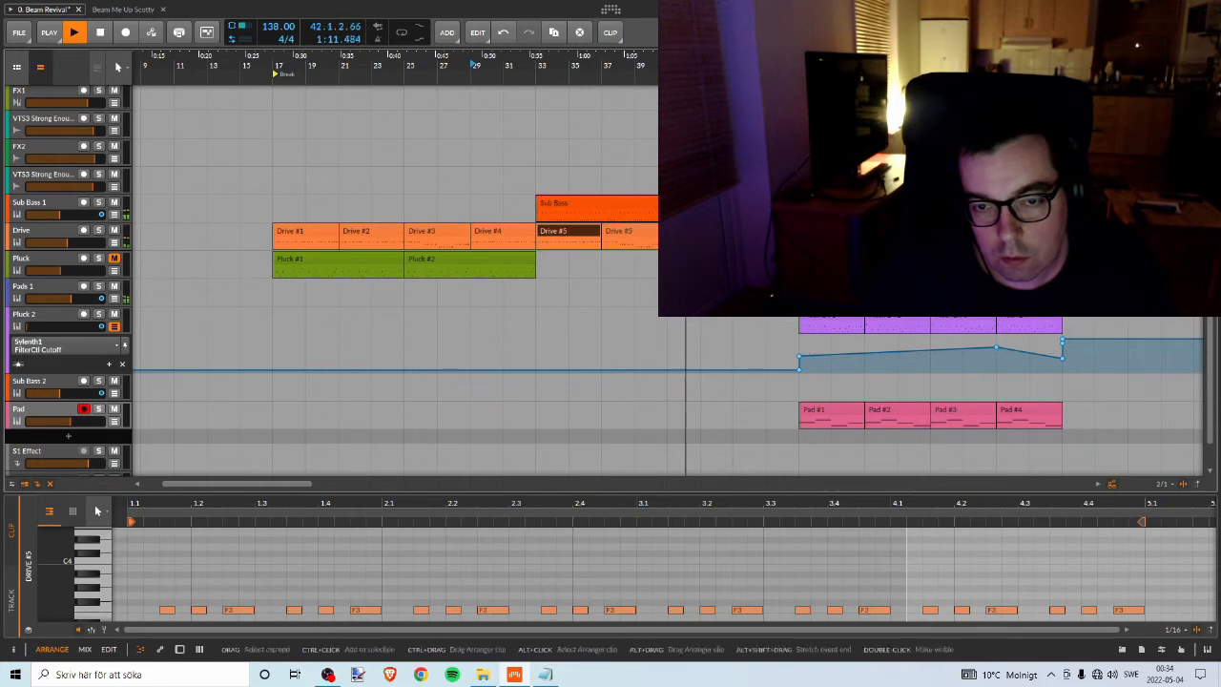
{"action": "key", "text": "space"}
Move the edited Drive clip from bar 37 to bar 41, copy the bar 33 Drive clip to bar 37, and audition from there.
{"action": "left_click", "coordinate": [640, 236]}
{"action": "left_click_drag", "start_coordinate": [634, 238], "coordinate": [699, 240]}
{"action": "left_click_drag", "start_coordinate": [589, 236], "coordinate": [643, 243]}
{"action": "key", "text": "space"}
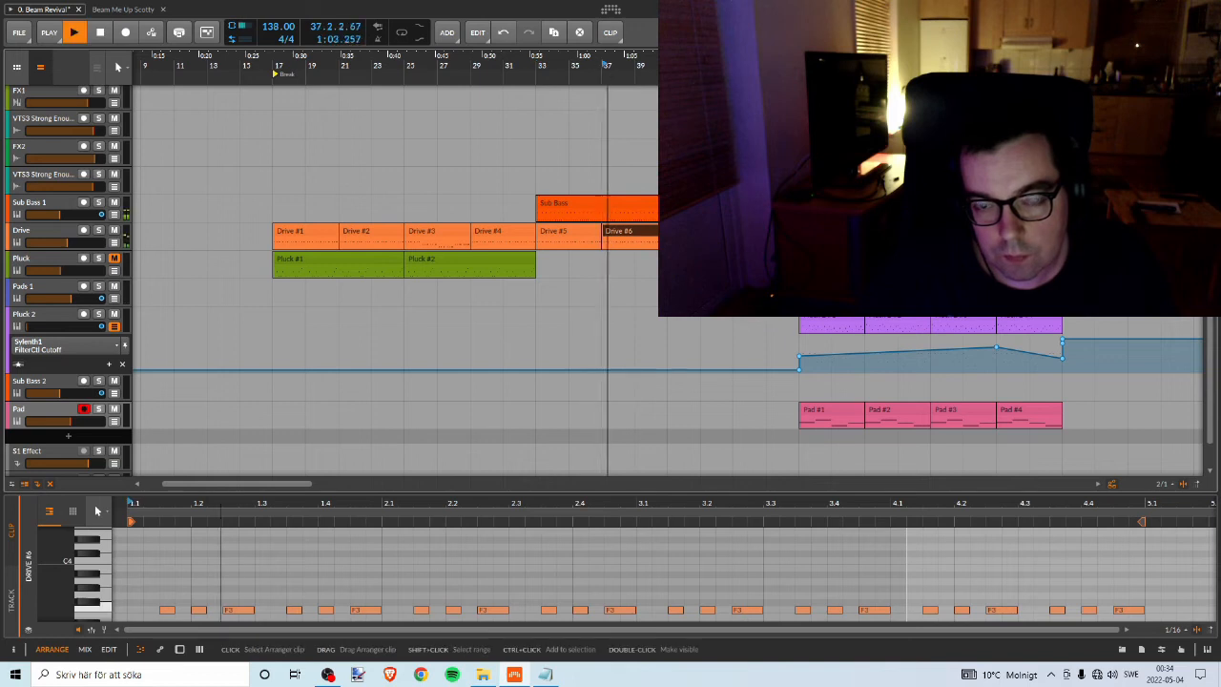
{"action": "scroll", "coordinate": [574, 151], "scroll_direction": "right", "scroll_amount": 3}
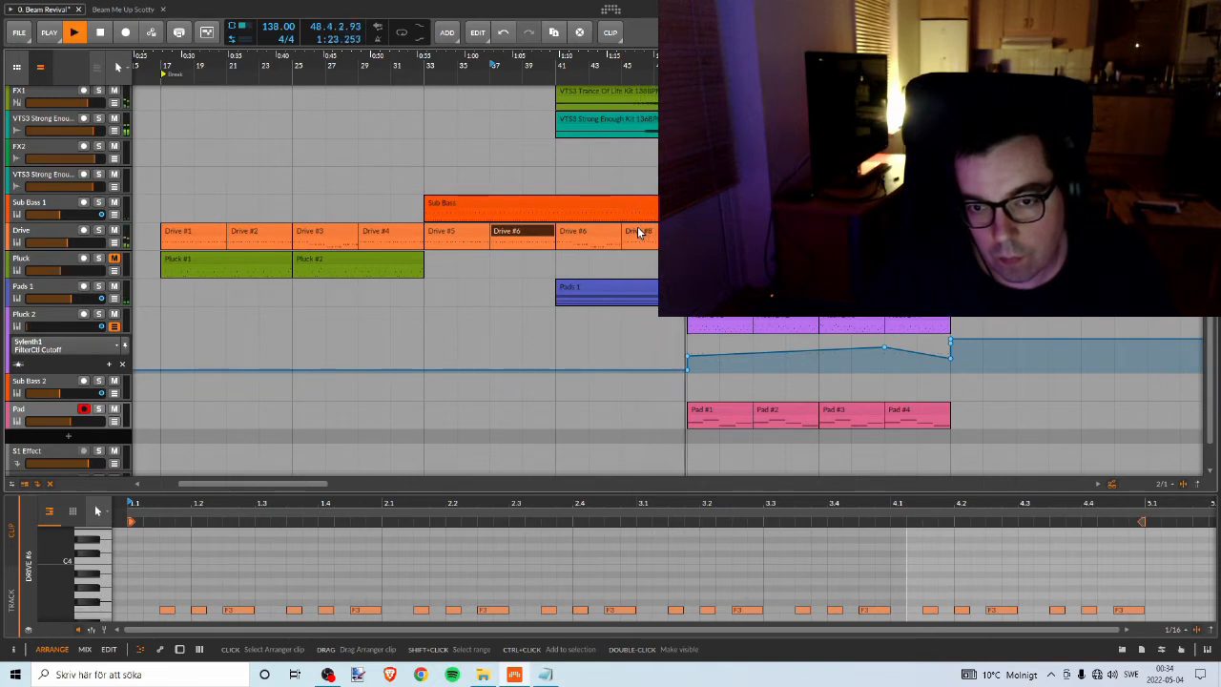
{"action": "scroll", "coordinate": [640, 232], "scroll_direction": "up", "scroll_amount": 2}
{"action": "key", "text": "space"}
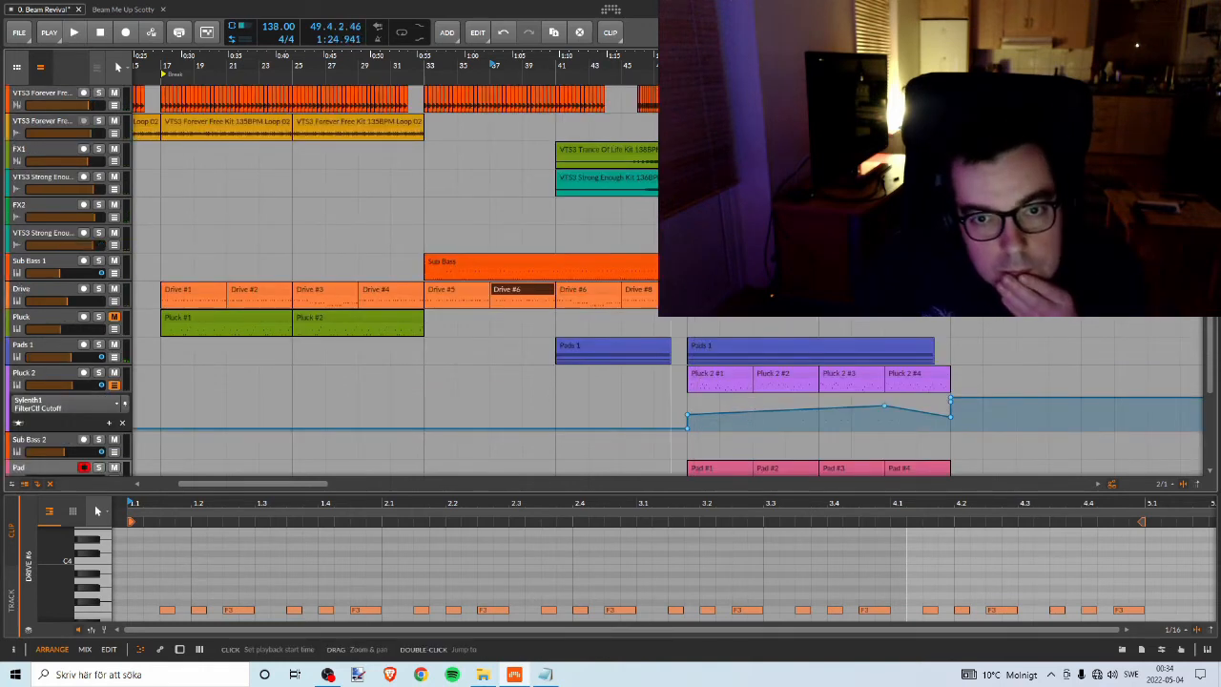
Delete the short VTS3 Forever Free section from bar 46 up to the Bridge marker at bar 49.
{"action": "left_click_drag", "start_coordinate": [669, 63], "coordinate": [634, 55]}
{"action": "left_click_drag", "start_coordinate": [456, 65], "coordinate": [365, 65]}
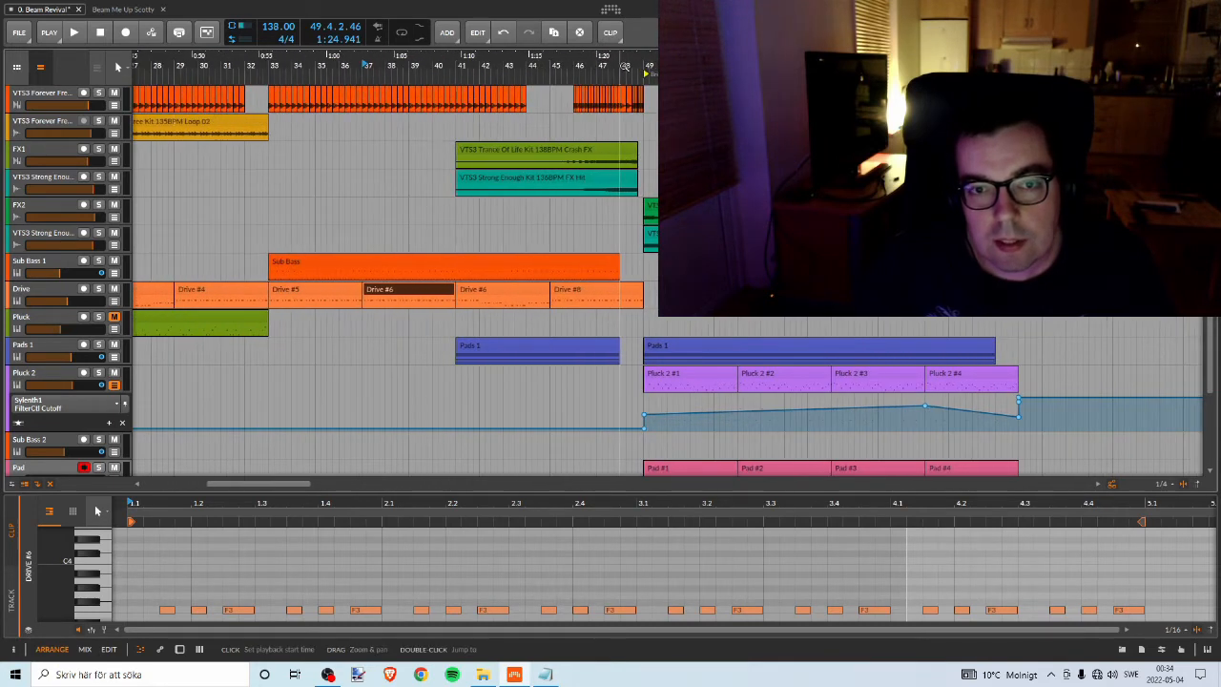
{"action": "left_click_drag", "start_coordinate": [651, 94], "coordinate": [573, 105]}
{"action": "key", "text": "Delete"}
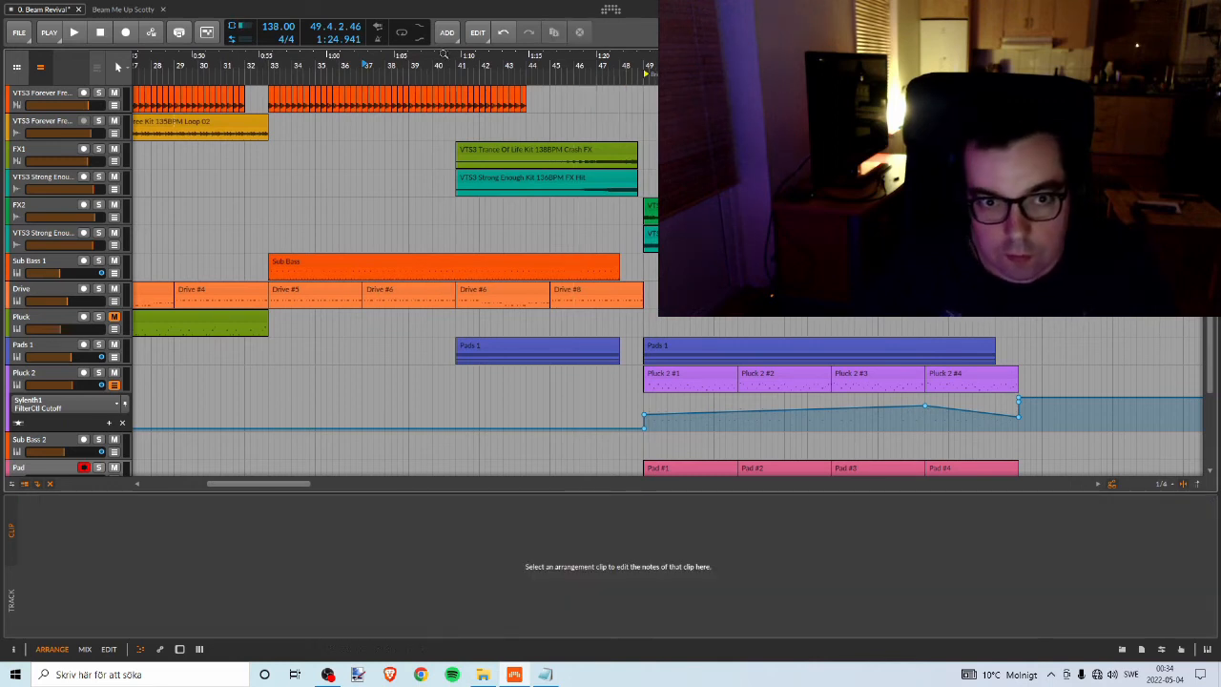
Audition from bar 41 into the Bridge, and extend the Crash FX and FX Hit clips of FX1 to the Bridge marker.
{"action": "double_click", "coordinate": [459, 65]}
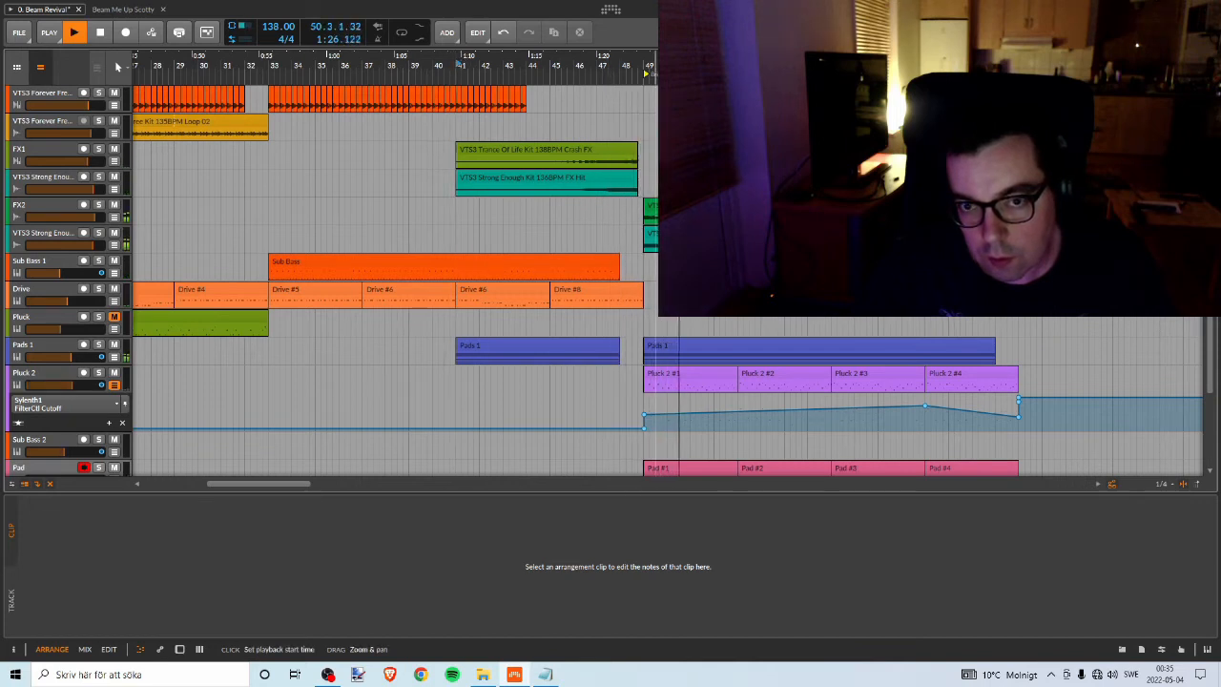
{"action": "left_click_drag", "start_coordinate": [653, 65], "coordinate": [620, 172]}
{"action": "key", "text": "space"}
Audition the transition into the Bridge from the middle of bar 46 while reviewing the FX, Pads 1, Pluck 2 and Pad tracks.
{"action": "left_click", "coordinate": [362, 62]}
{"action": "key", "text": "space"}
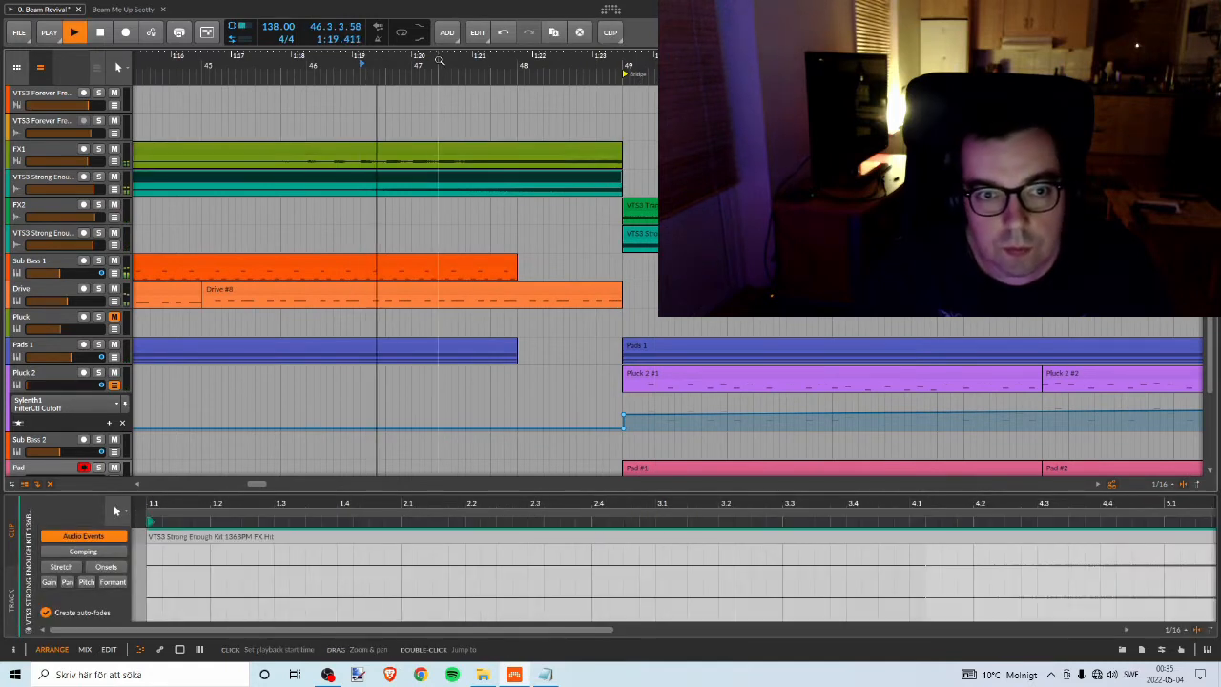
{"action": "left_click_drag", "start_coordinate": [439, 60], "coordinate": [423, 55]}
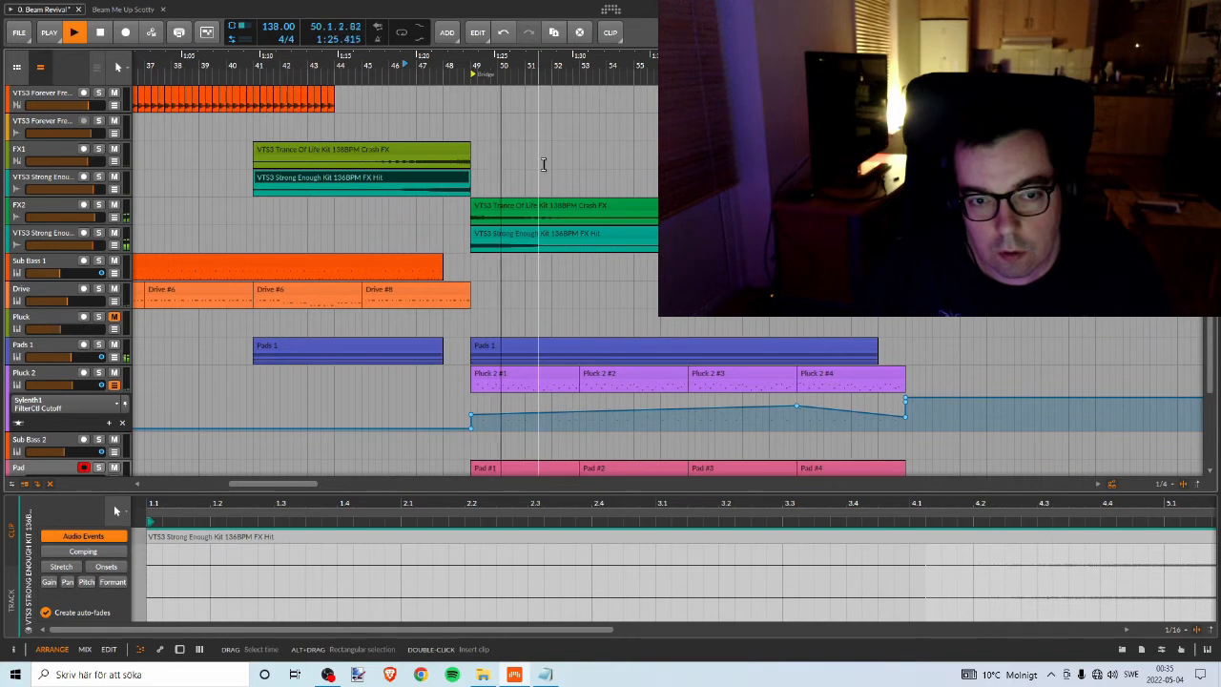
{"action": "scroll", "coordinate": [563, 205], "scroll_direction": "down", "scroll_amount": 2}
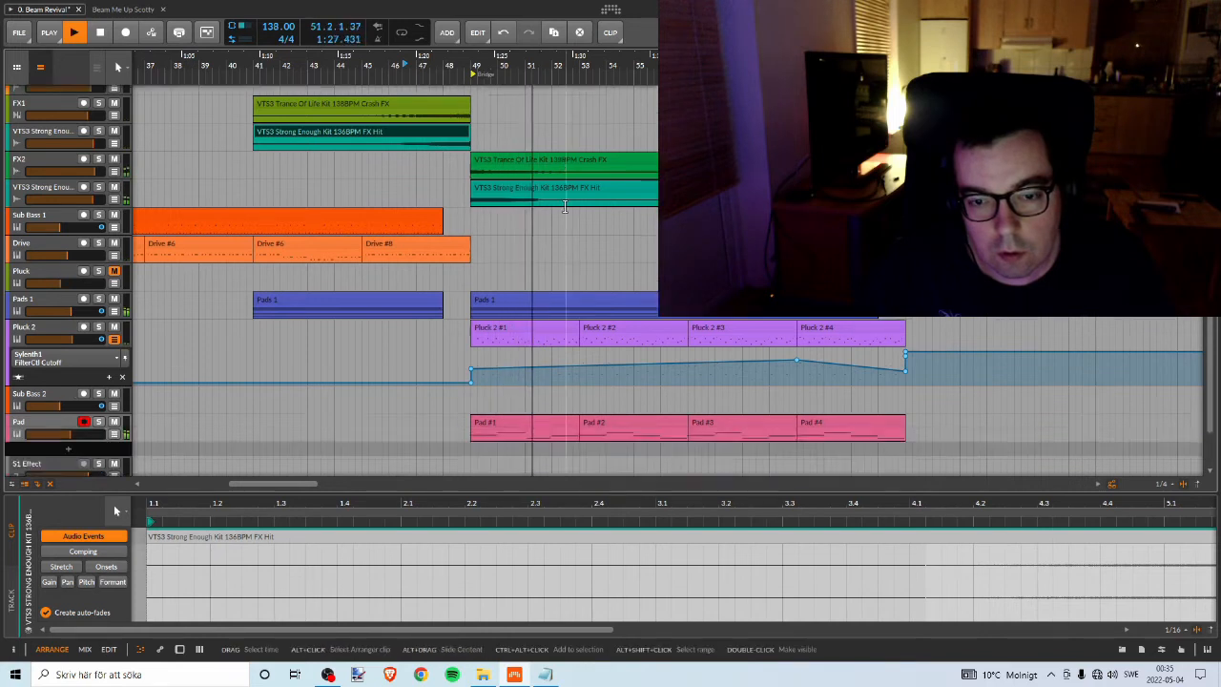
{"action": "scroll", "coordinate": [564, 216], "scroll_direction": "up", "scroll_amount": 2}
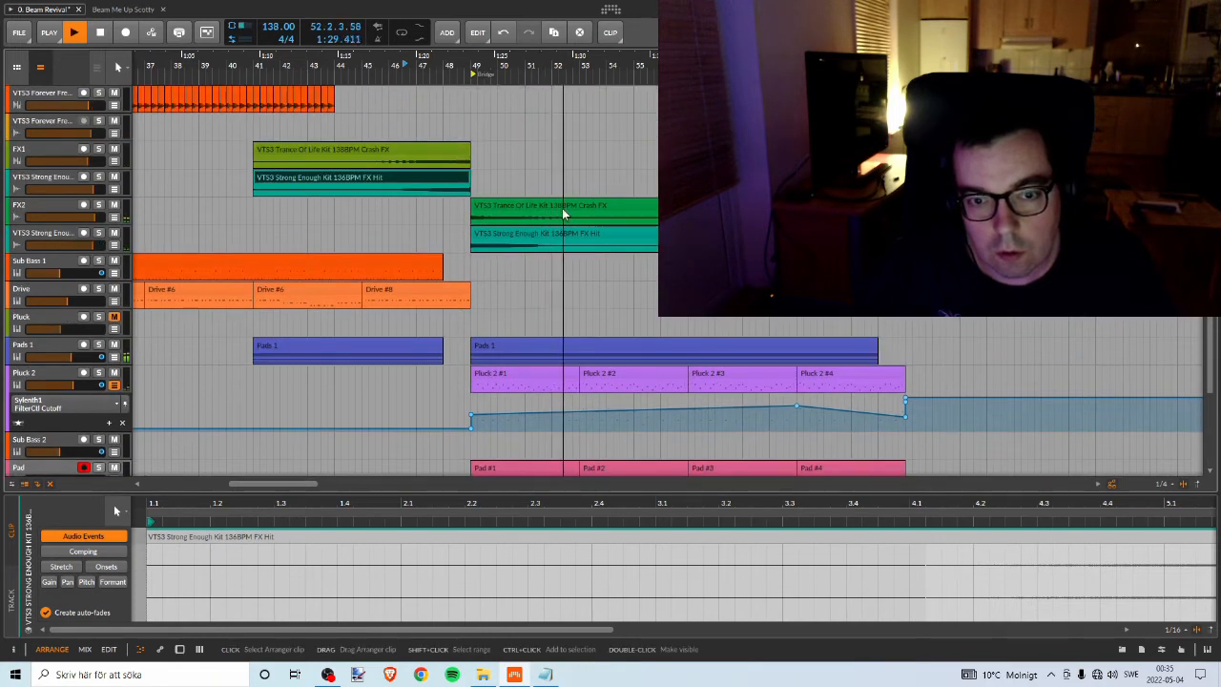
{"action": "scroll", "coordinate": [562, 208], "scroll_direction": "down", "scroll_amount": 2}
{"action": "scroll", "coordinate": [560, 206], "scroll_direction": "up", "scroll_amount": 2}
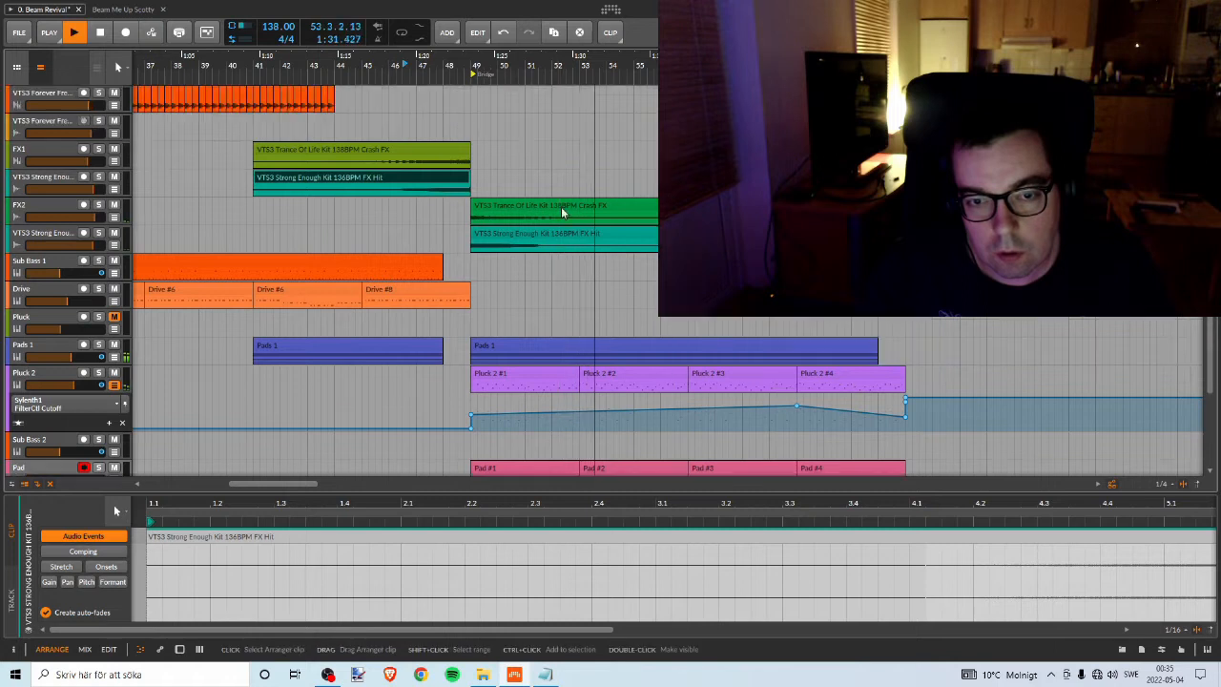
{"action": "scroll", "coordinate": [561, 206], "scroll_direction": "down", "scroll_amount": 2}
{"action": "scroll", "coordinate": [565, 206], "scroll_direction": "up", "scroll_amount": 1}
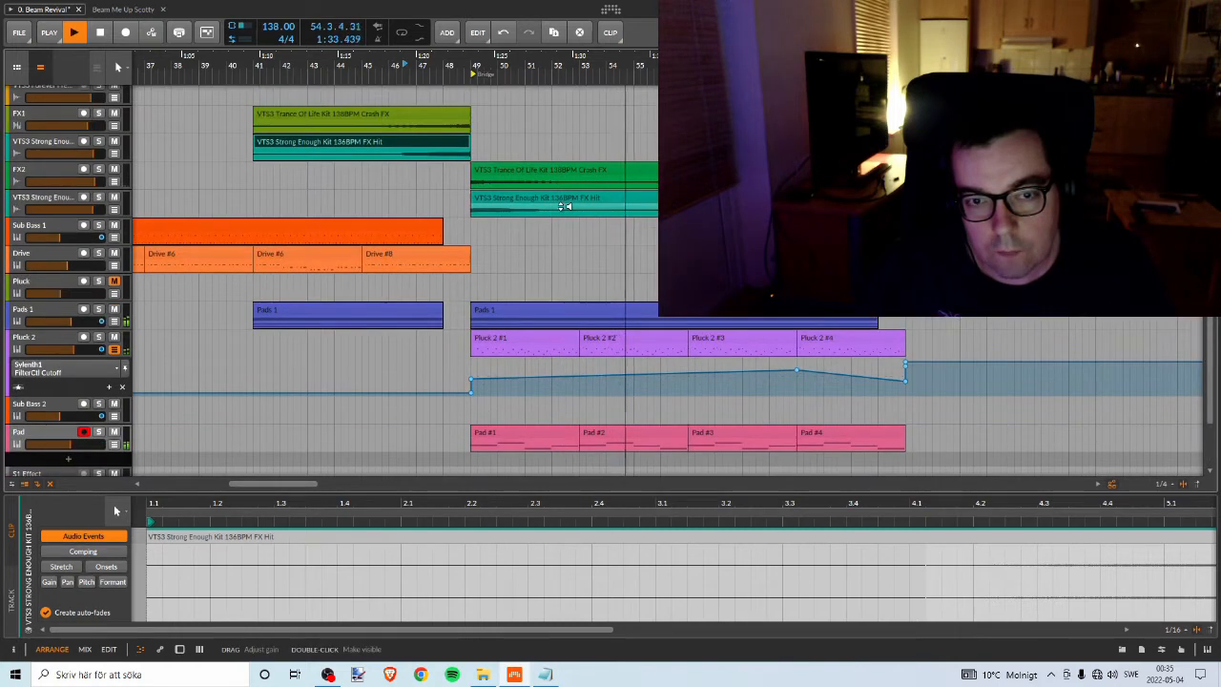
{"action": "scroll", "coordinate": [563, 206], "scroll_direction": "down", "scroll_amount": 1}
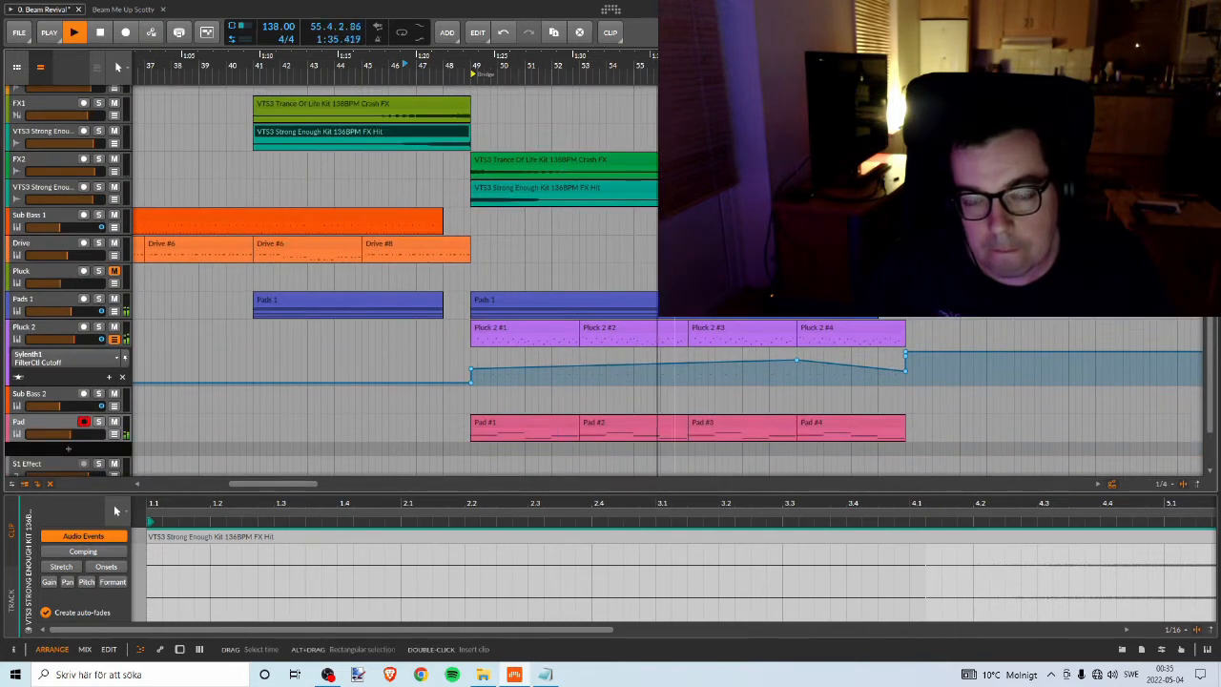
{"action": "scroll", "coordinate": [592, 128], "scroll_direction": "down", "scroll_amount": 3}
{"action": "scroll", "coordinate": [591, 128], "scroll_direction": "up", "scroll_amount": 2}
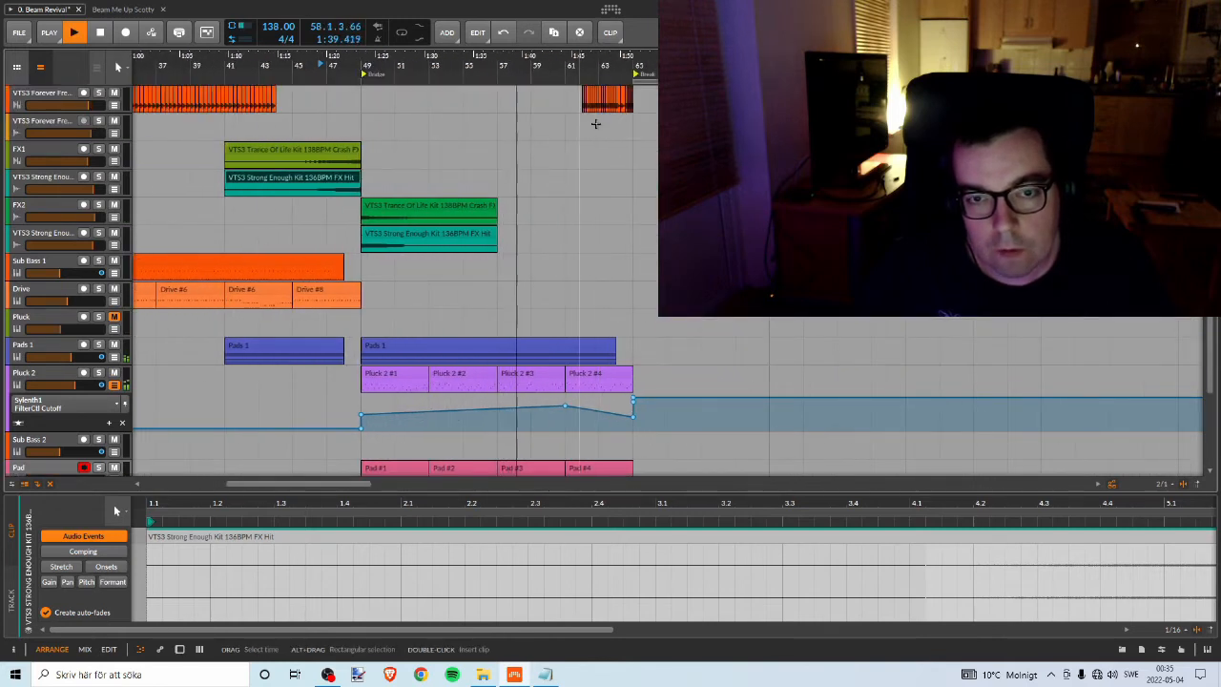
Audition the end of the Bridge and inspect the short VTS3 Forever Free section starting at bar 62 before the second Break marker.
{"action": "left_click_drag", "start_coordinate": [539, 63], "coordinate": [454, 78]}
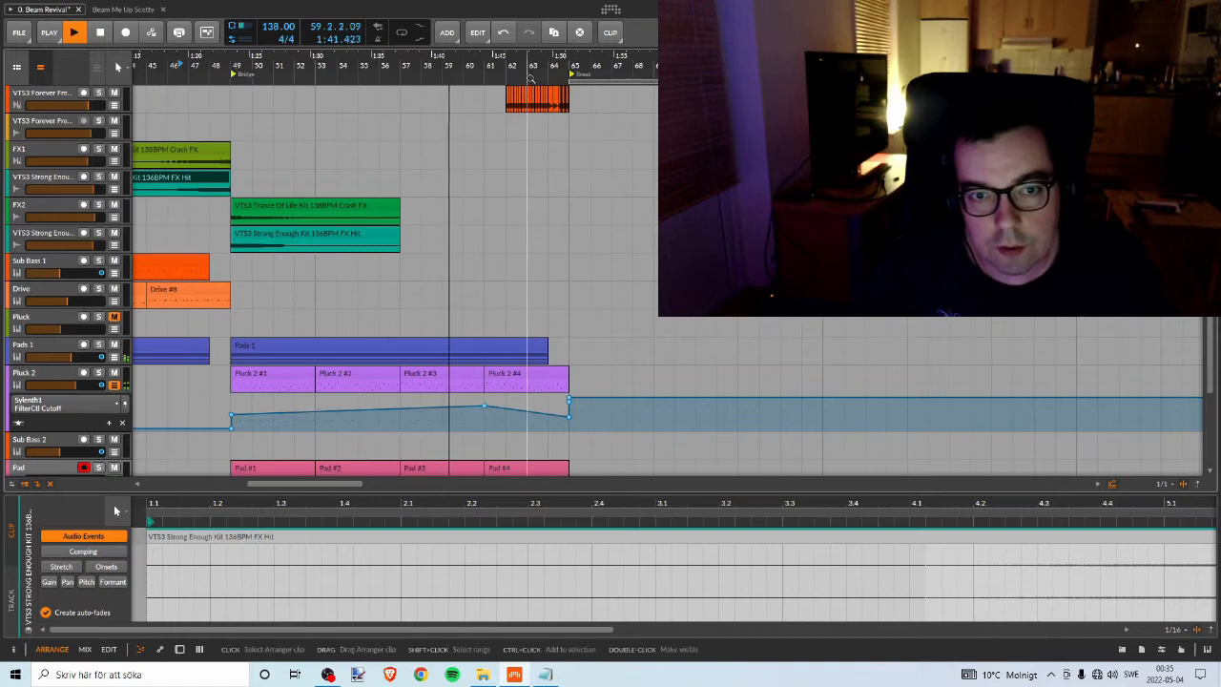
{"action": "left_click_drag", "start_coordinate": [526, 65], "coordinate": [450, 65]}
{"action": "scroll", "coordinate": [450, 67], "scroll_direction": "down", "scroll_amount": 2}
{"action": "scroll", "coordinate": [477, 216], "scroll_direction": "down", "scroll_amount": 1}
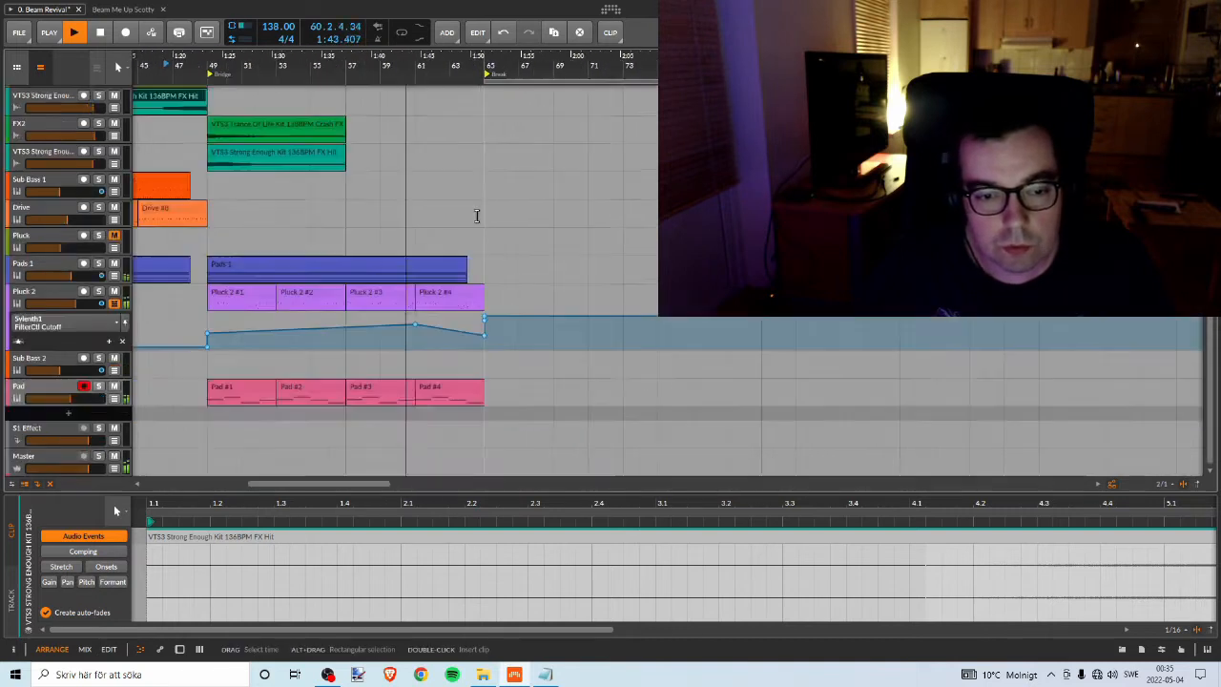
{"action": "scroll", "coordinate": [483, 194], "scroll_direction": "up", "scroll_amount": 1}
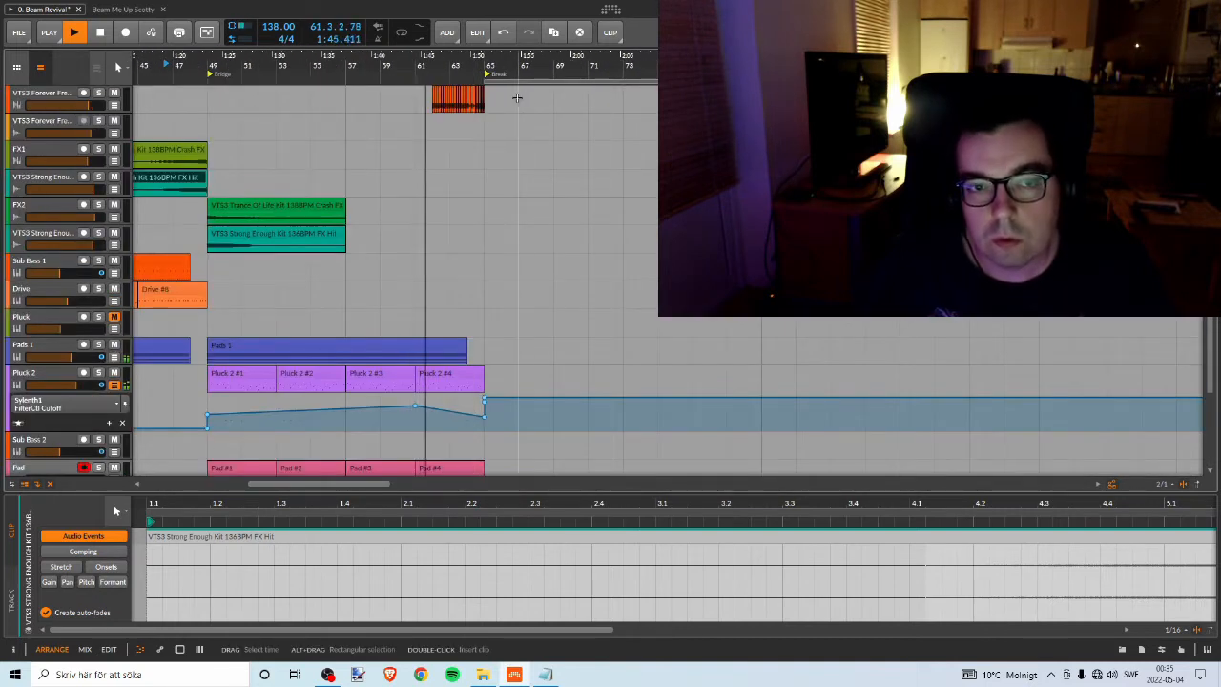
{"action": "left_click_drag", "start_coordinate": [405, 65], "coordinate": [417, 111]}
{"action": "key", "text": "space"}
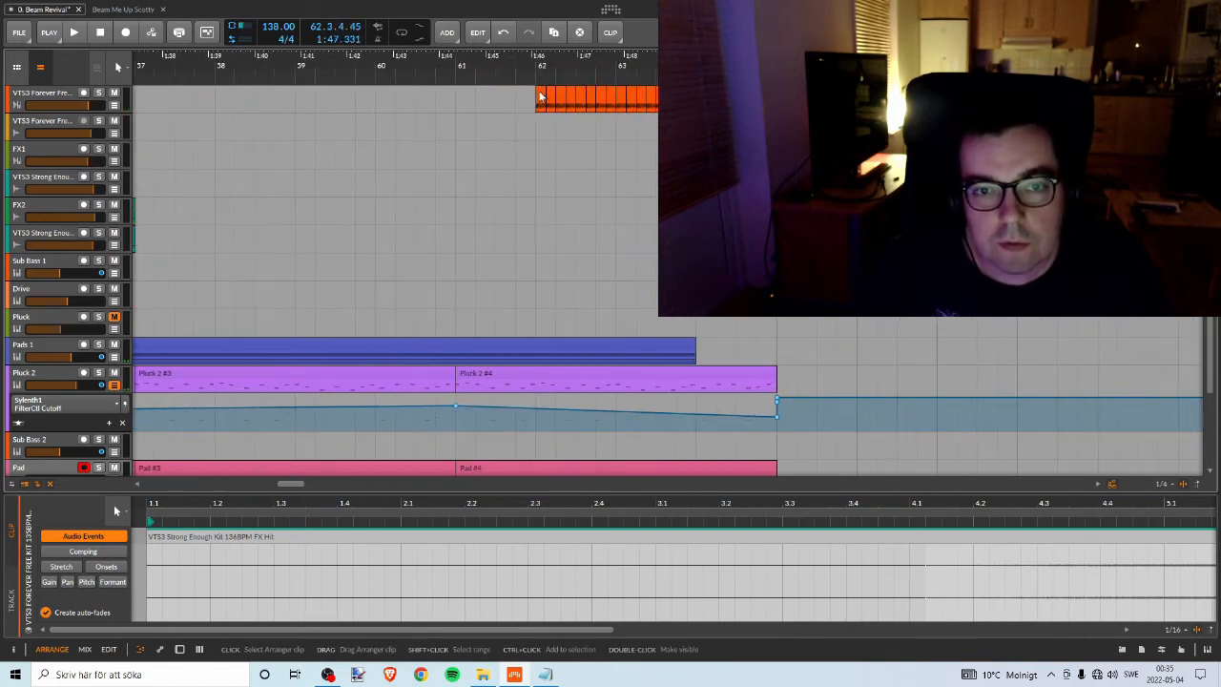
Copy the first kick clips of bar 62 on the VTS3 Forever Free track into the first half of bar 61 and audition them.
{"action": "left_click", "coordinate": [540, 95]}
{"action": "left_click", "coordinate": [551, 97], "text": "shift"}
{"action": "left_click_drag", "start_coordinate": [541, 96], "coordinate": [479, 98]}
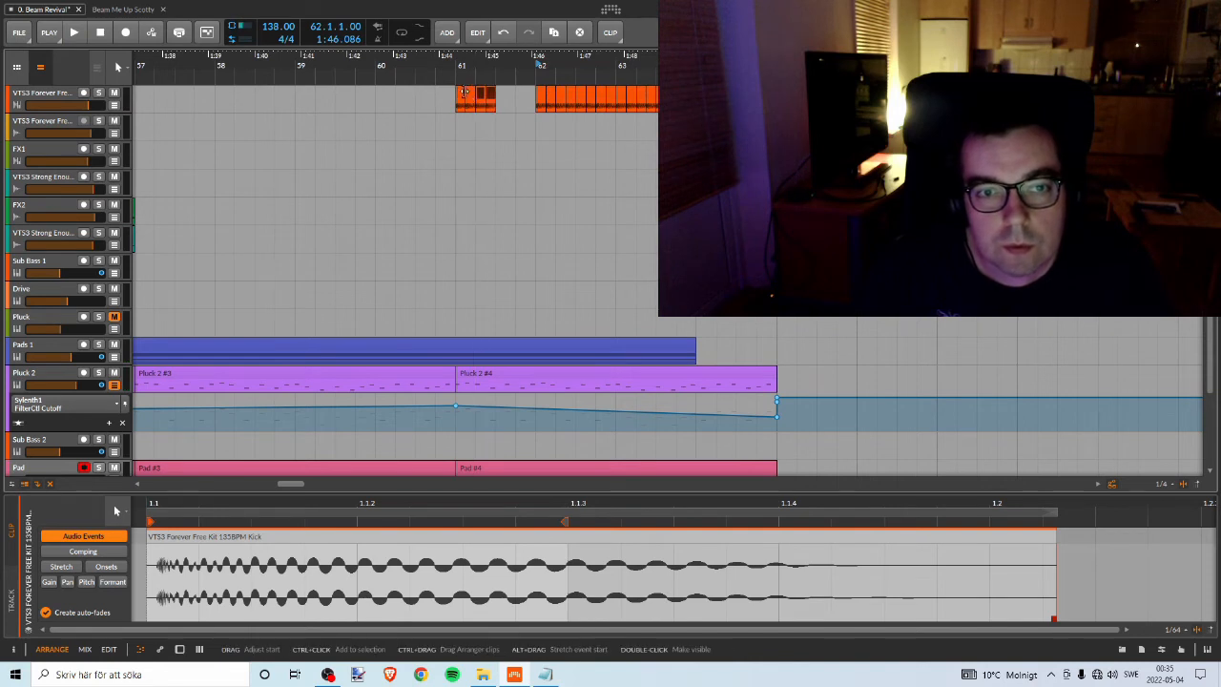
{"action": "left_click", "coordinate": [450, 65]}
{"action": "key", "text": "space"}
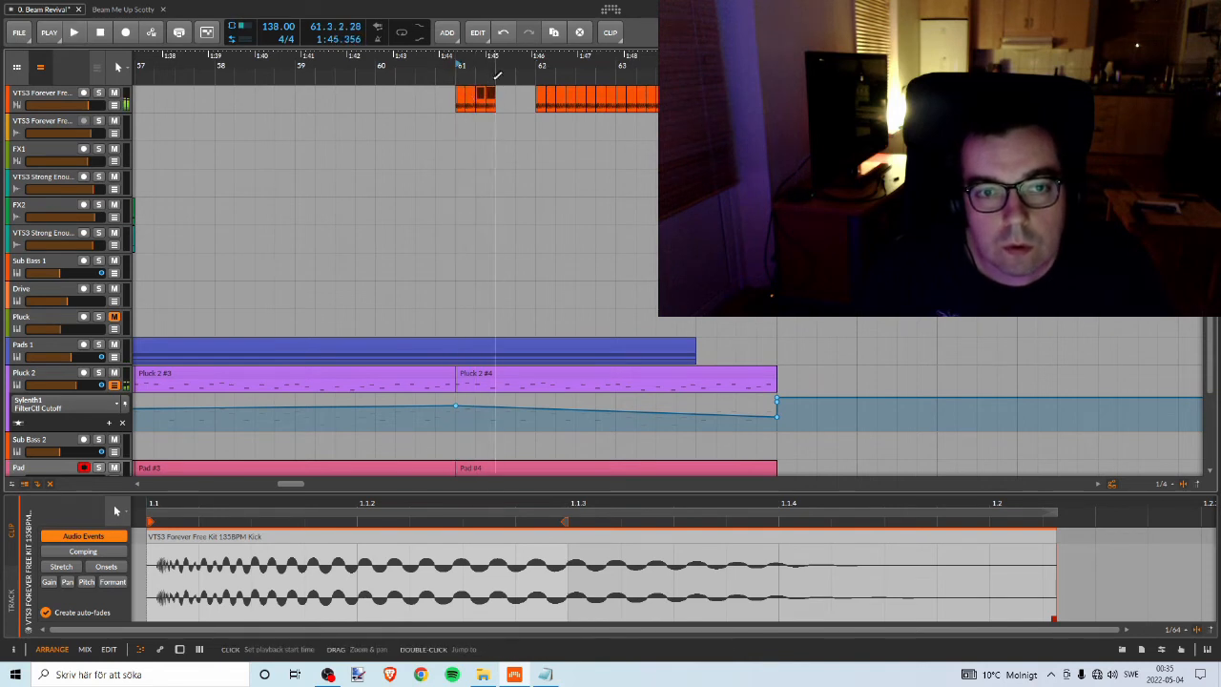
{"action": "key", "text": "space"}
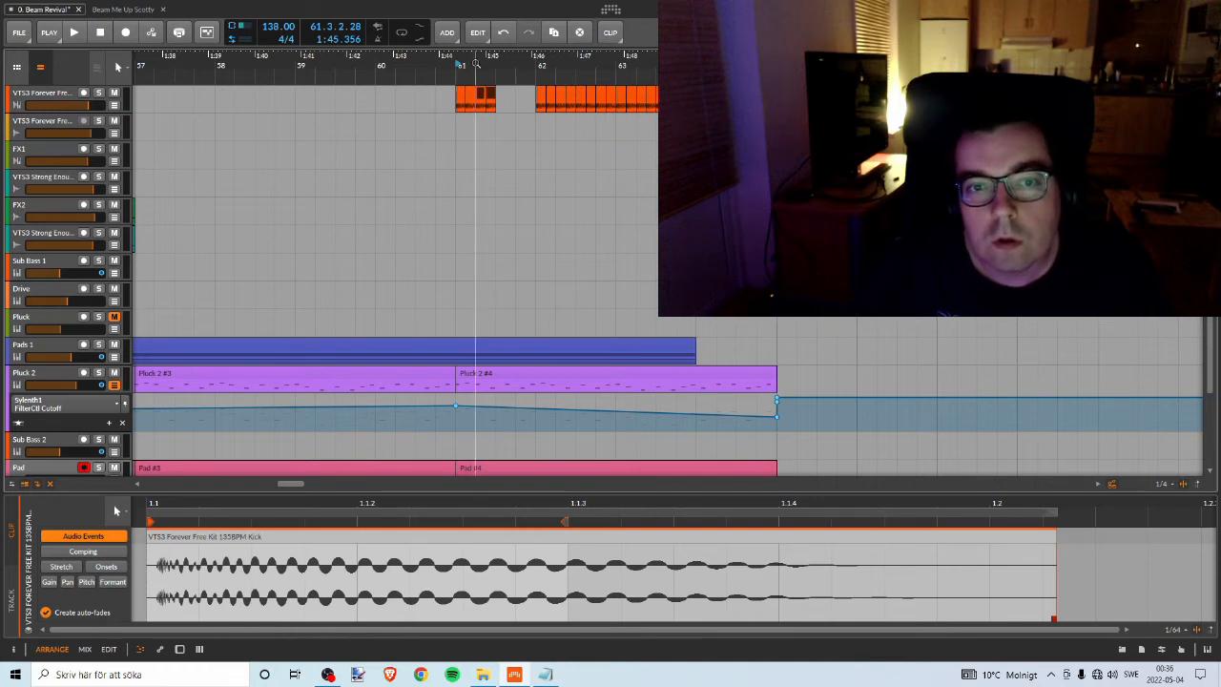
{"action": "key", "text": "space"}
{"action": "key", "text": "space"}
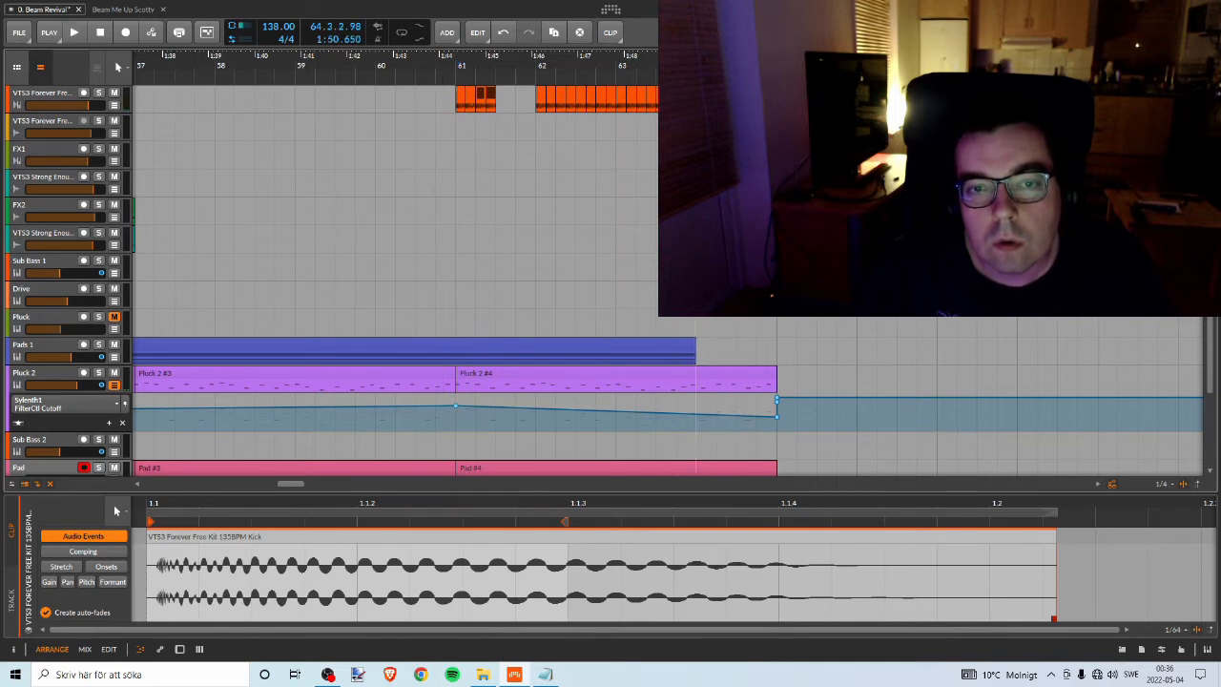
Copy a denser group of kick clips into the second half of bar 61 and audition the build-up from bar 61.
{"action": "left_click", "coordinate": [776, 182]}
{"action": "left_click", "coordinate": [744, 94]}
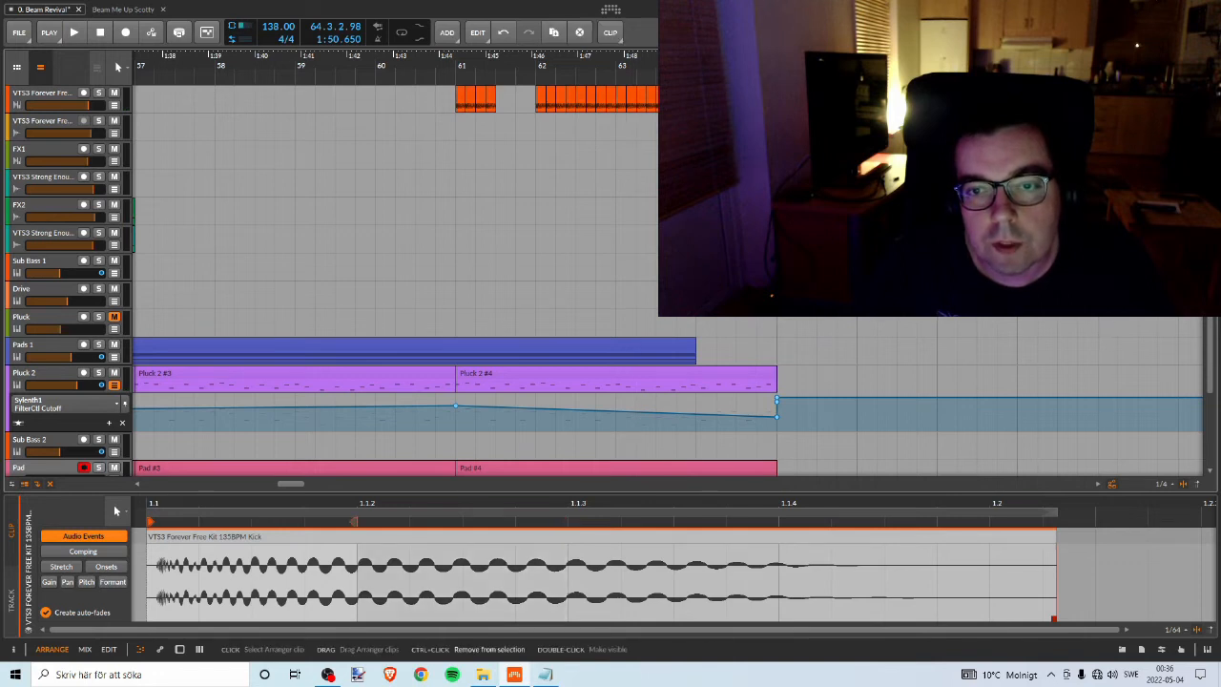
{"action": "left_click_drag", "start_coordinate": [569, 103], "coordinate": [504, 91]}
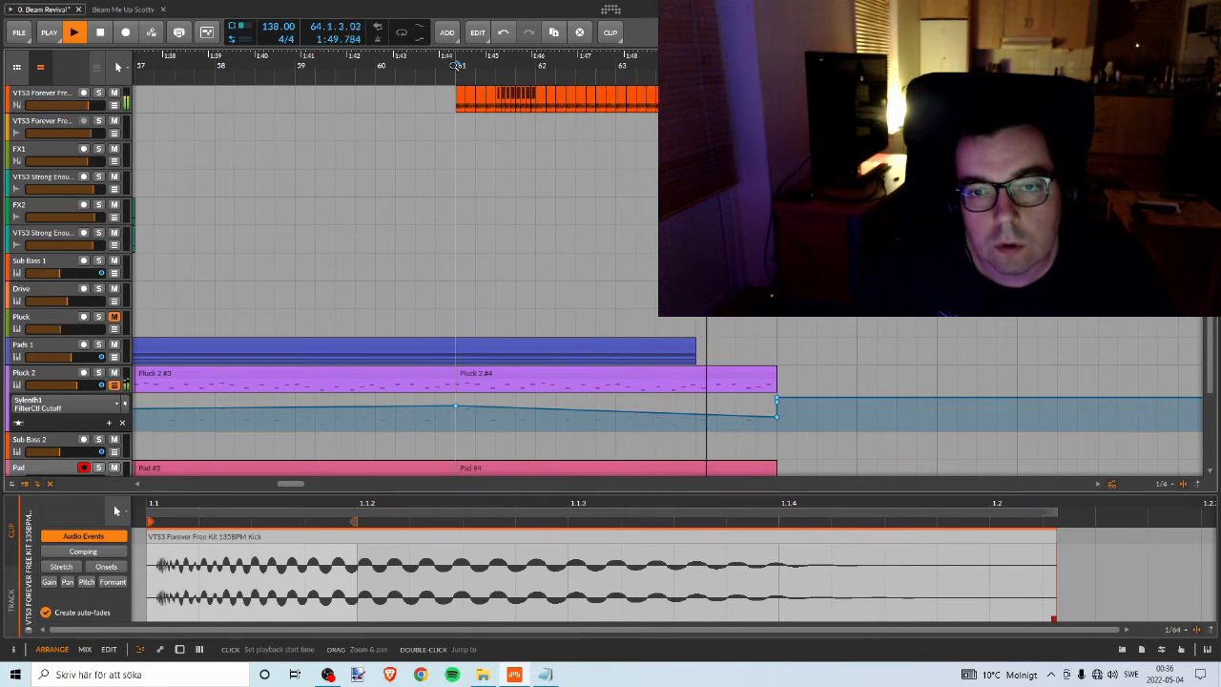
{"action": "key", "text": "space"}
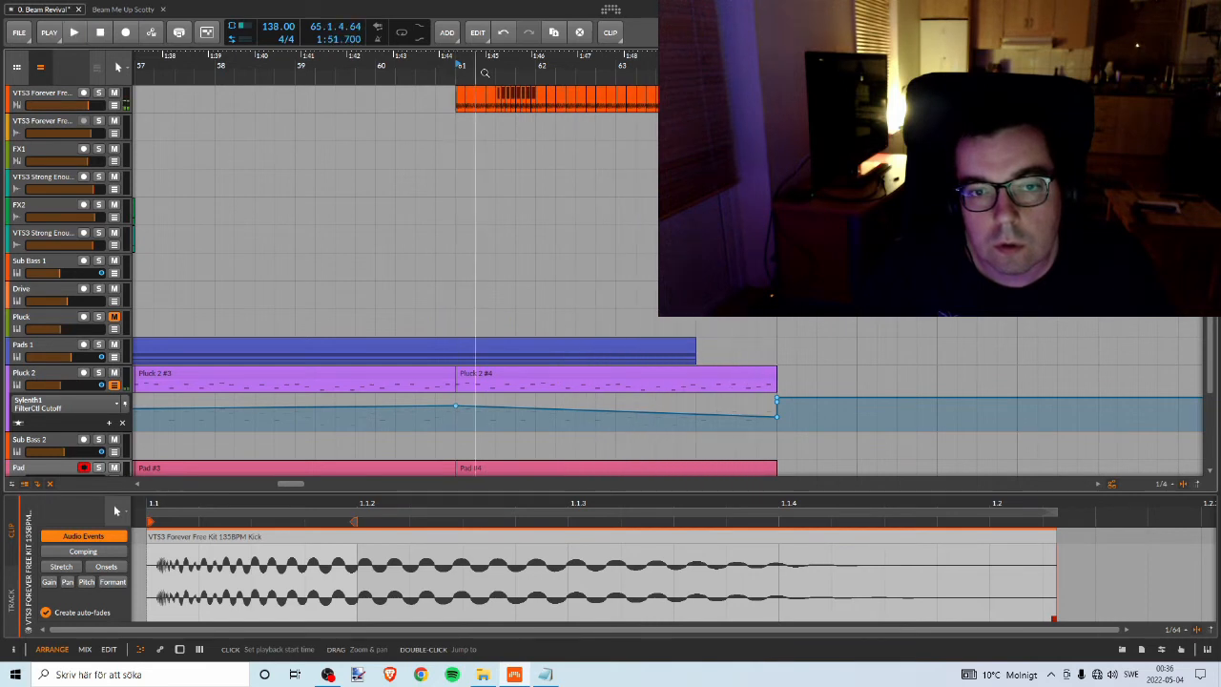
{"action": "left_click_drag", "start_coordinate": [515, 74], "coordinate": [467, 74]}
{"action": "key", "text": "space"}
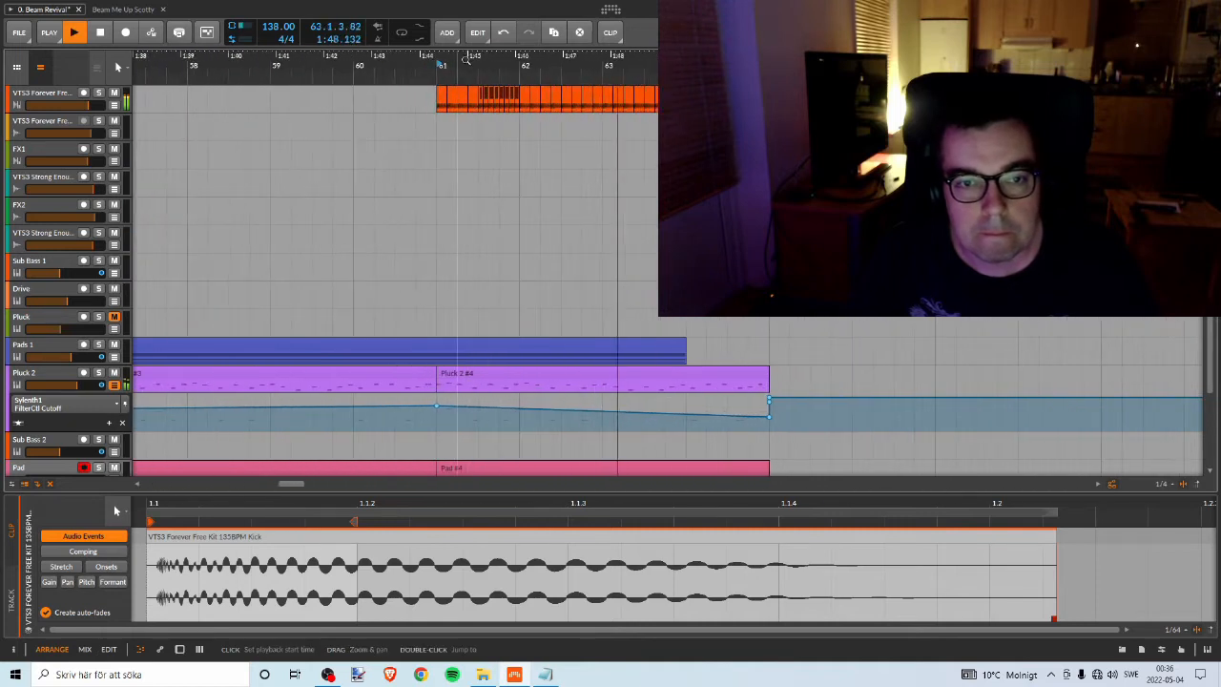
{"action": "key", "text": "space"}
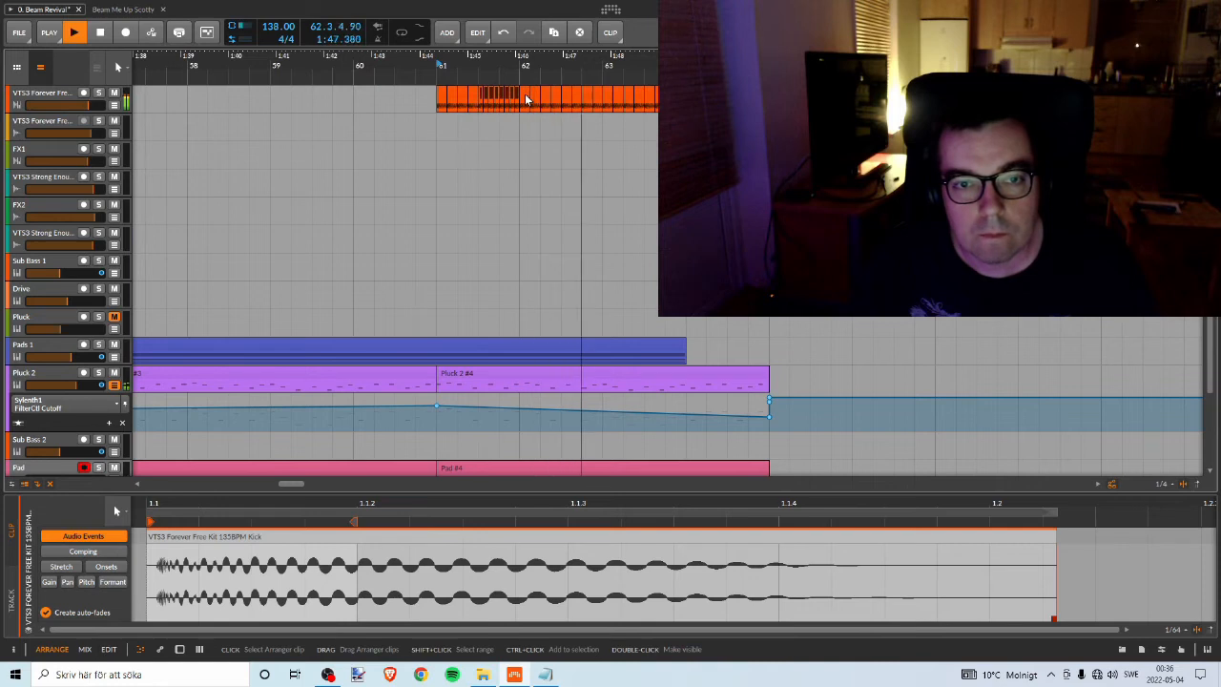
Try removing the first two kick clips of bar 62, audition from bar 61, and undo the deletion.
{"action": "key", "text": "space"}
{"action": "left_click", "coordinate": [536, 96], "text": "ctrl"}
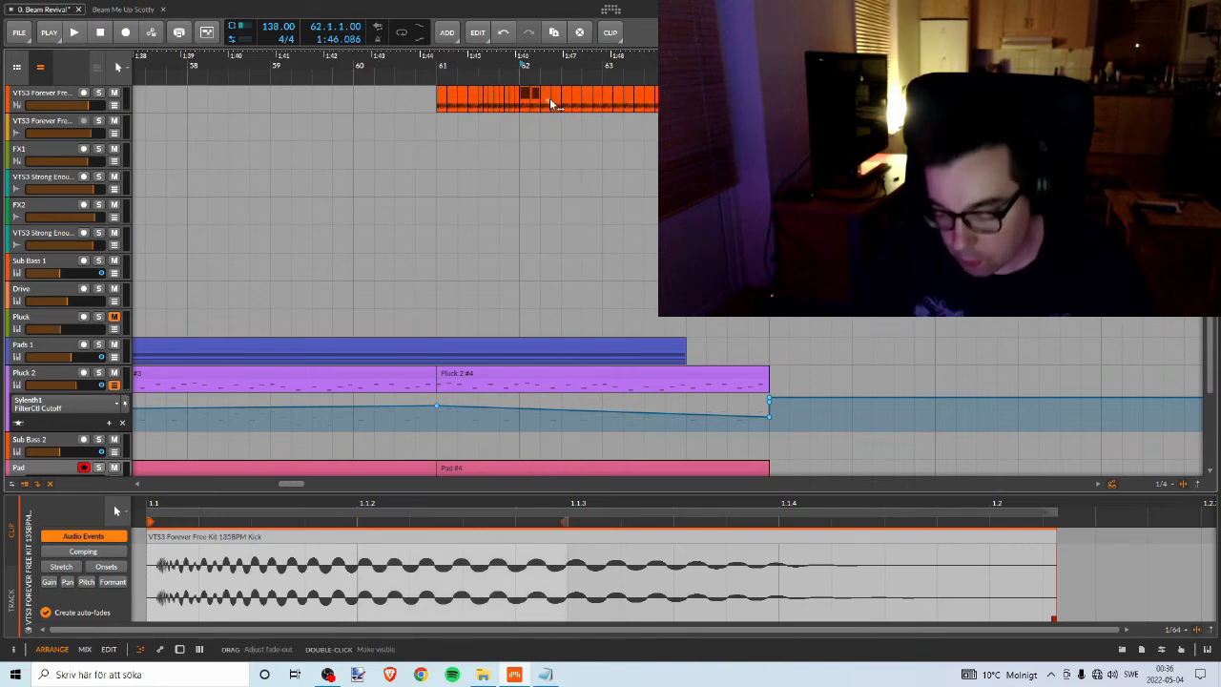
{"action": "key", "text": "Delete"}
{"action": "left_click", "coordinate": [436, 65]}
{"action": "key", "text": "space"}
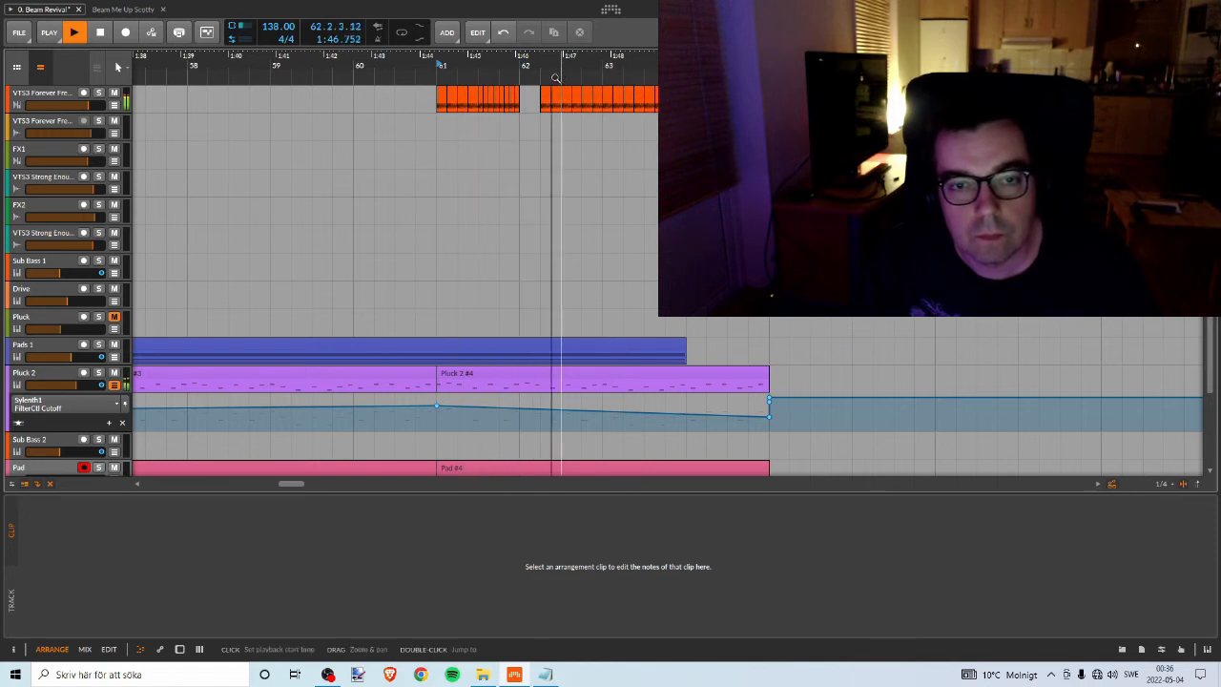
{"action": "key", "text": "space"}
{"action": "key", "text": "ctrl+z"}
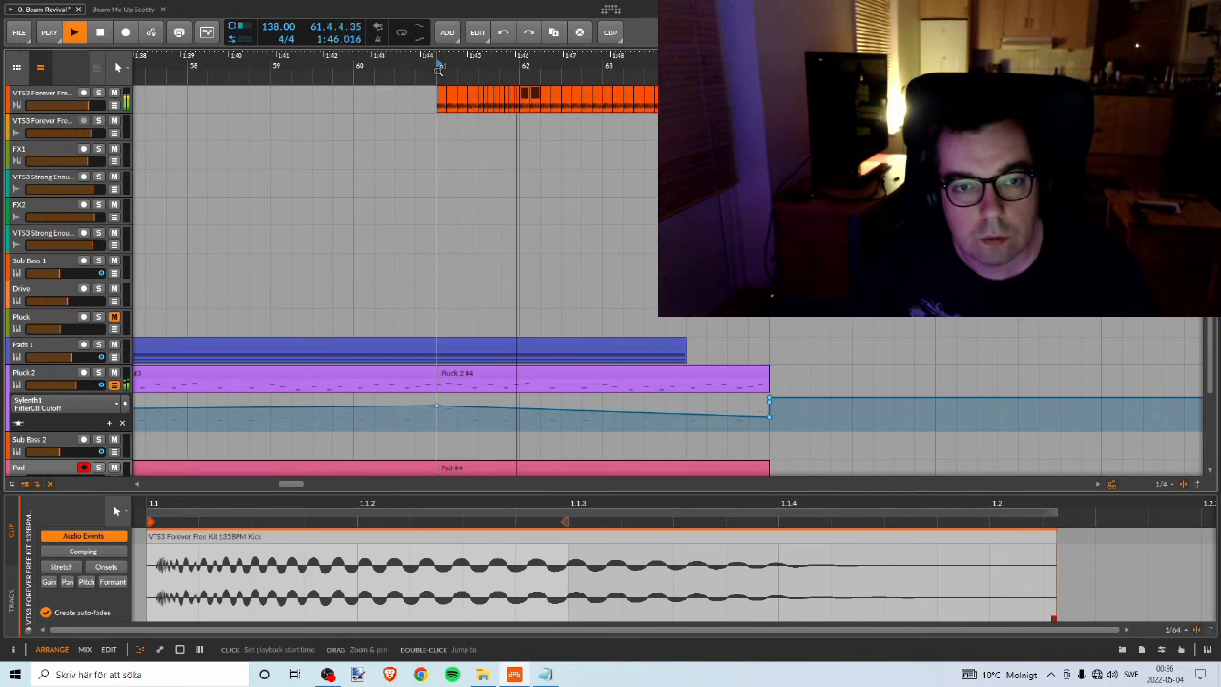
{"action": "key", "text": "space"}
Try removing the kick clips in the last beat of bar 61, audition the gap, and undo the deletion.
{"action": "left_click", "coordinate": [503, 92]}
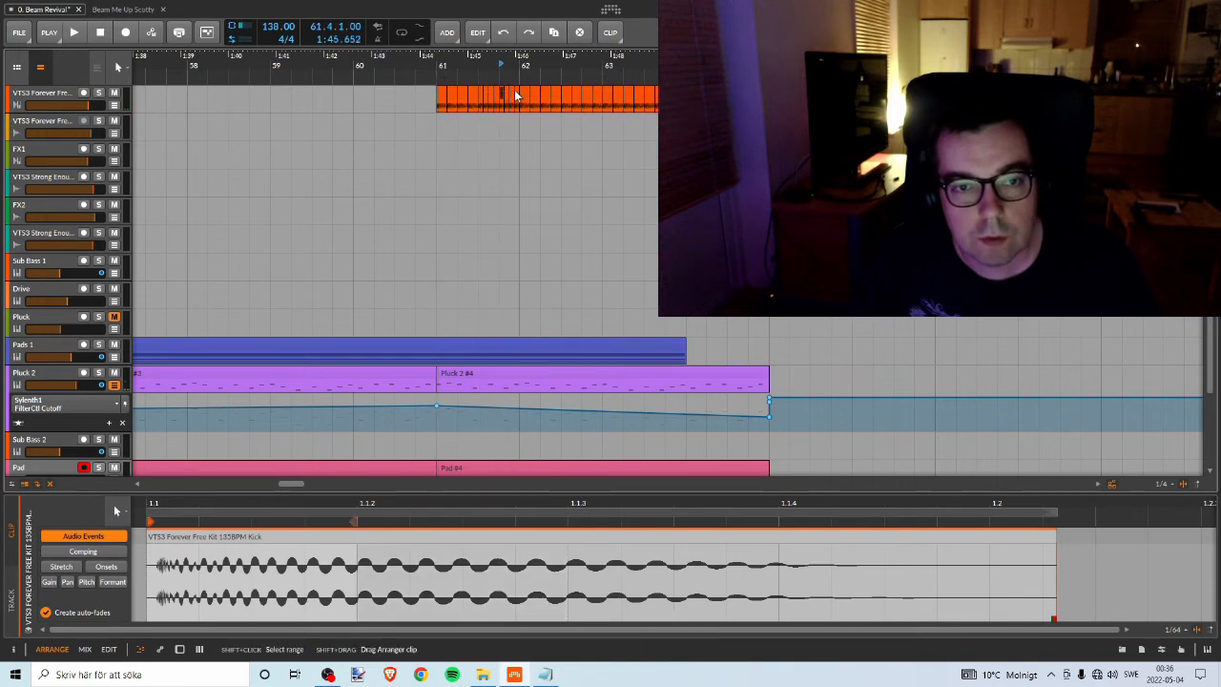
{"action": "key", "text": "Delete"}
{"action": "key", "text": "space"}
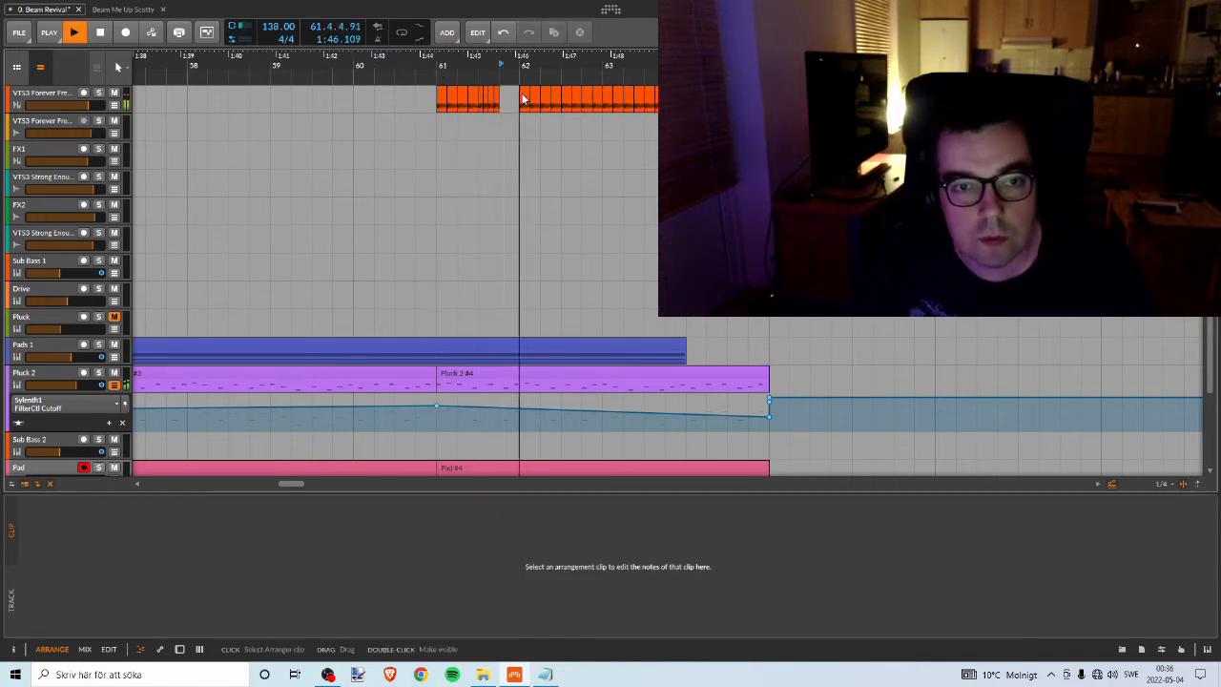
{"action": "key", "text": "space"}
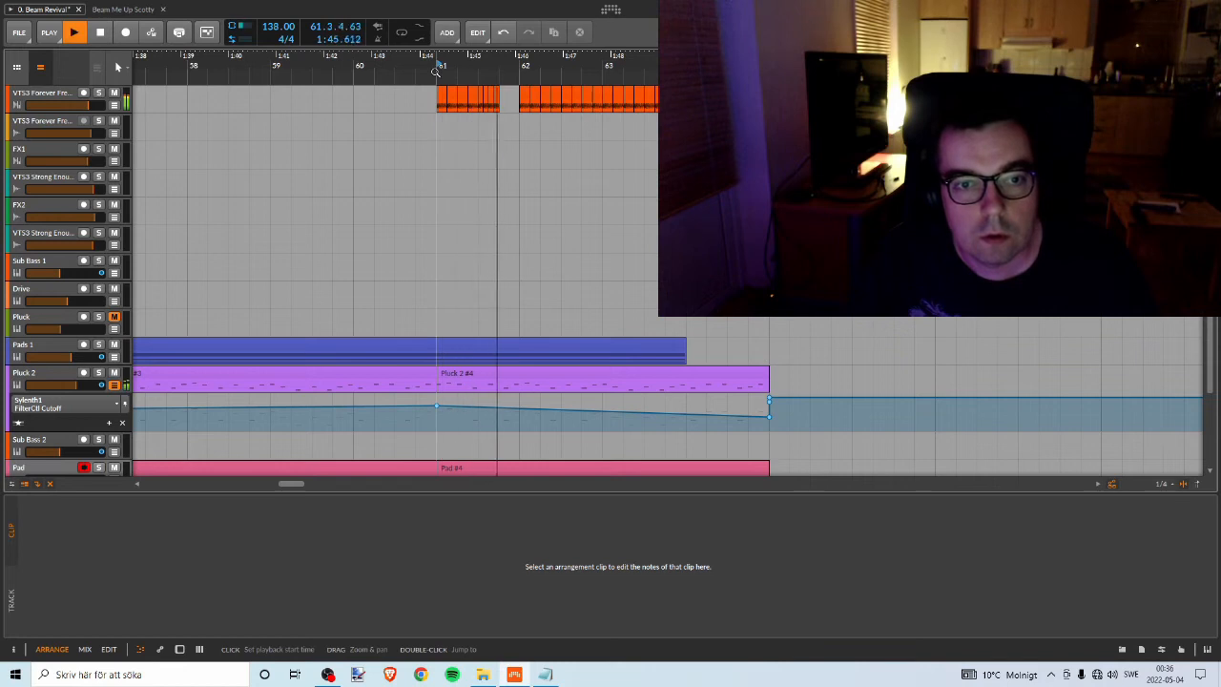
{"action": "key", "text": "ctrl+z"}
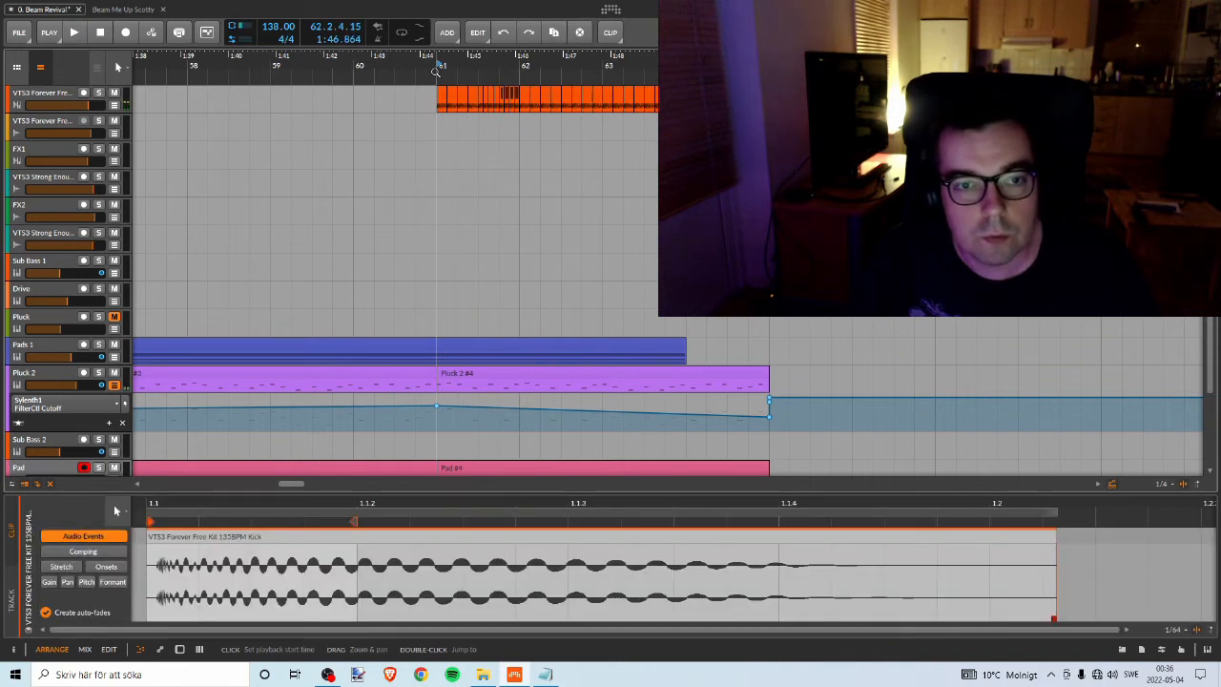
Audition the kick build-up from bar 61 to the Break marker and review the tracks across the whole Bridge.
{"action": "key", "text": "space"}
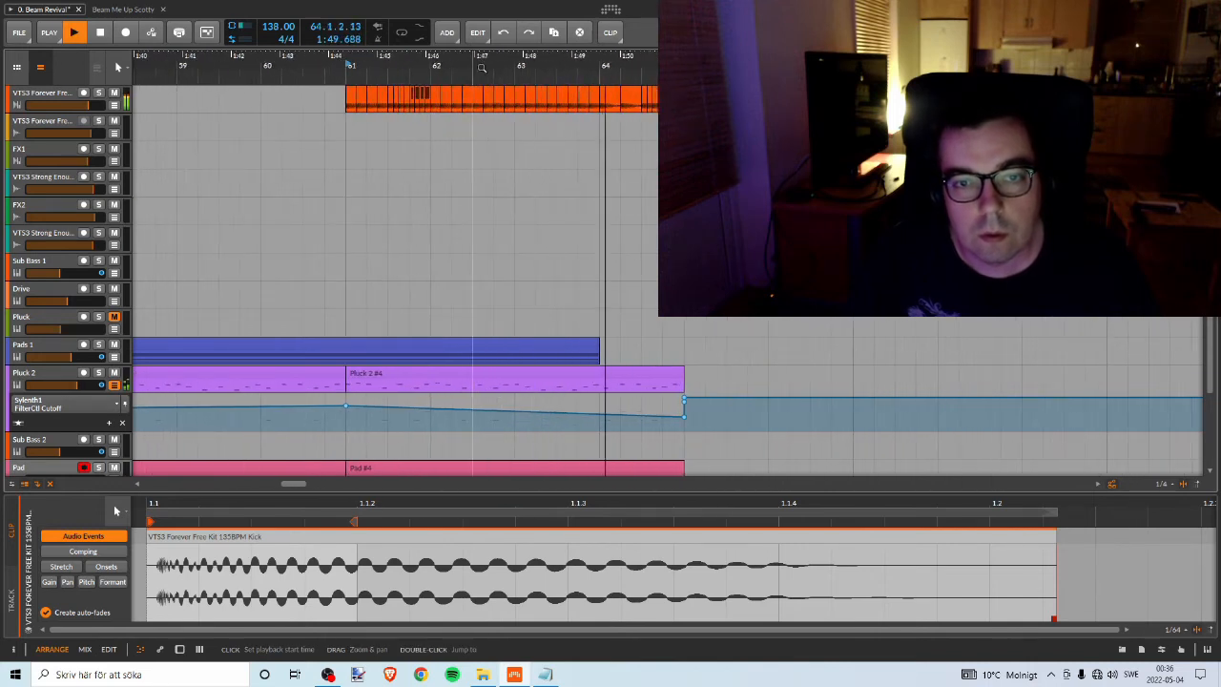
{"action": "key", "text": "space"}
{"action": "left_click_drag", "start_coordinate": [702, 65], "coordinate": [457, 65]}
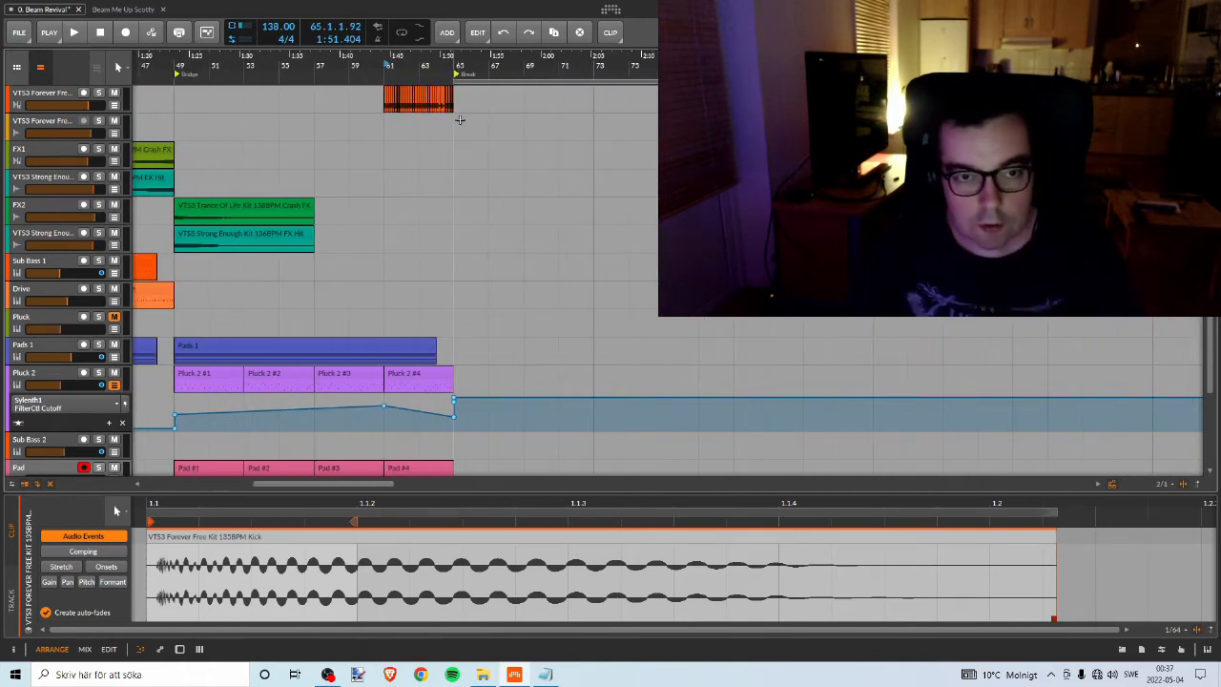
{"action": "scroll", "coordinate": [419, 122], "scroll_direction": "down", "scroll_amount": 3}
{"action": "scroll", "coordinate": [420, 126], "scroll_direction": "up", "scroll_amount": 3}
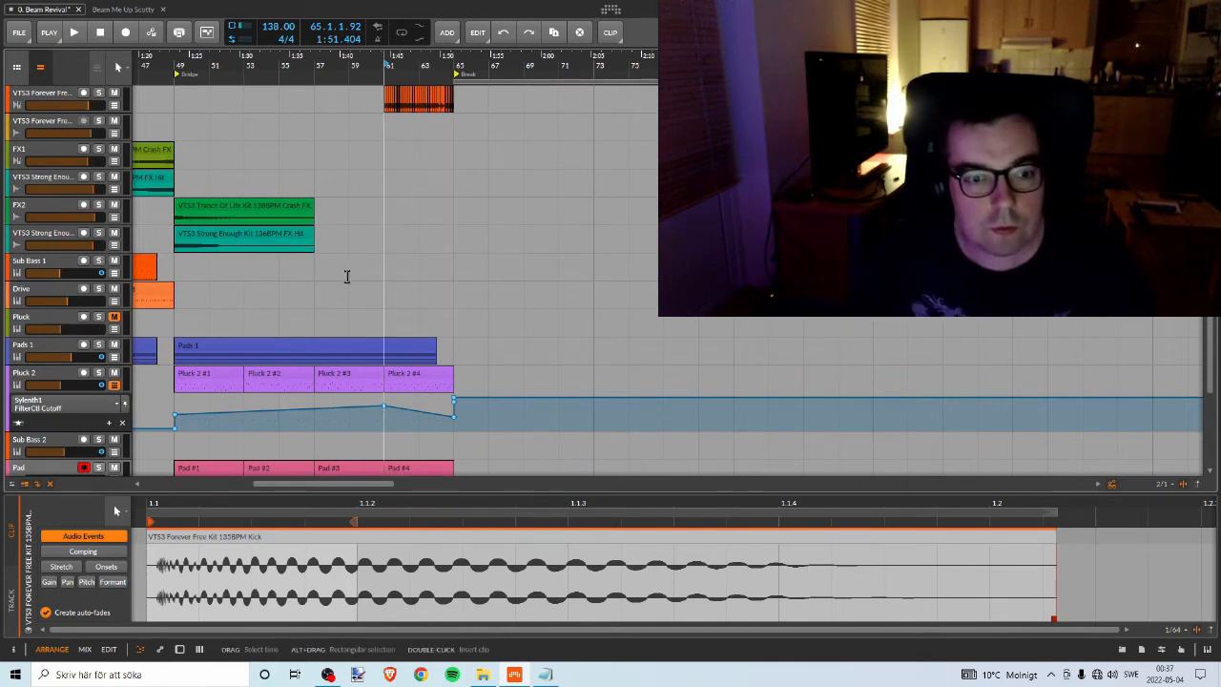
{"action": "scroll", "coordinate": [347, 277], "scroll_direction": "down", "scroll_amount": 3}
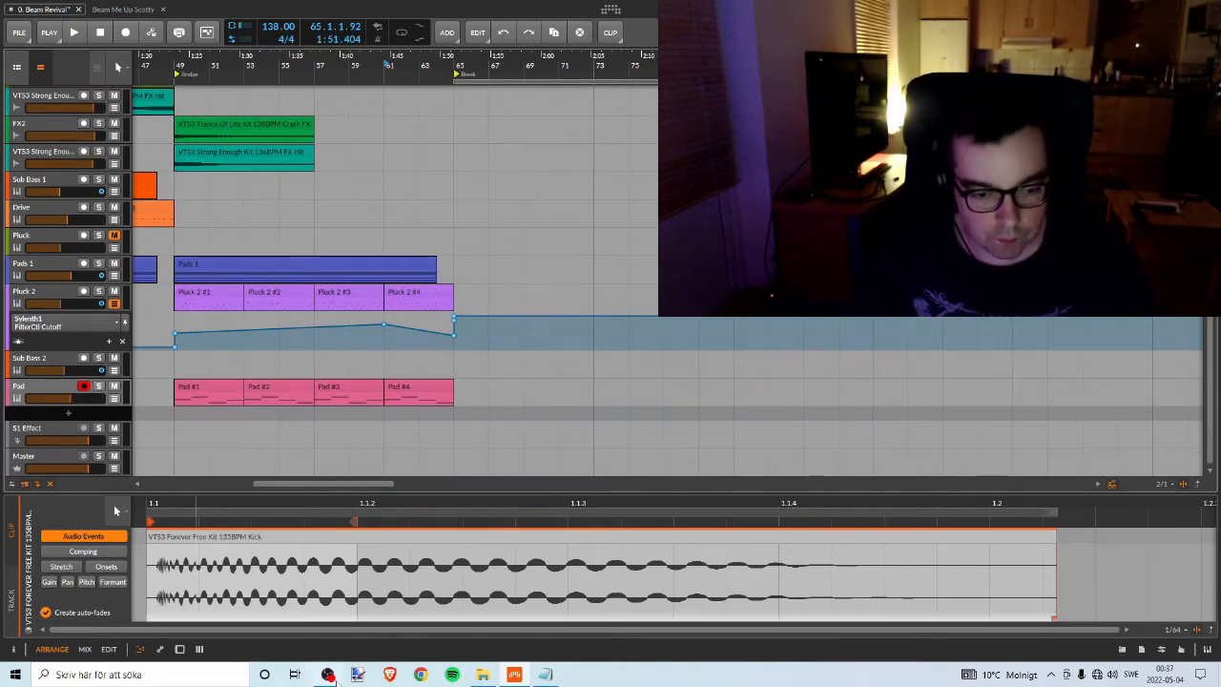
{"action": "left_click", "coordinate": [334, 679]}
{"action": "left_click", "coordinate": [334, 679]}
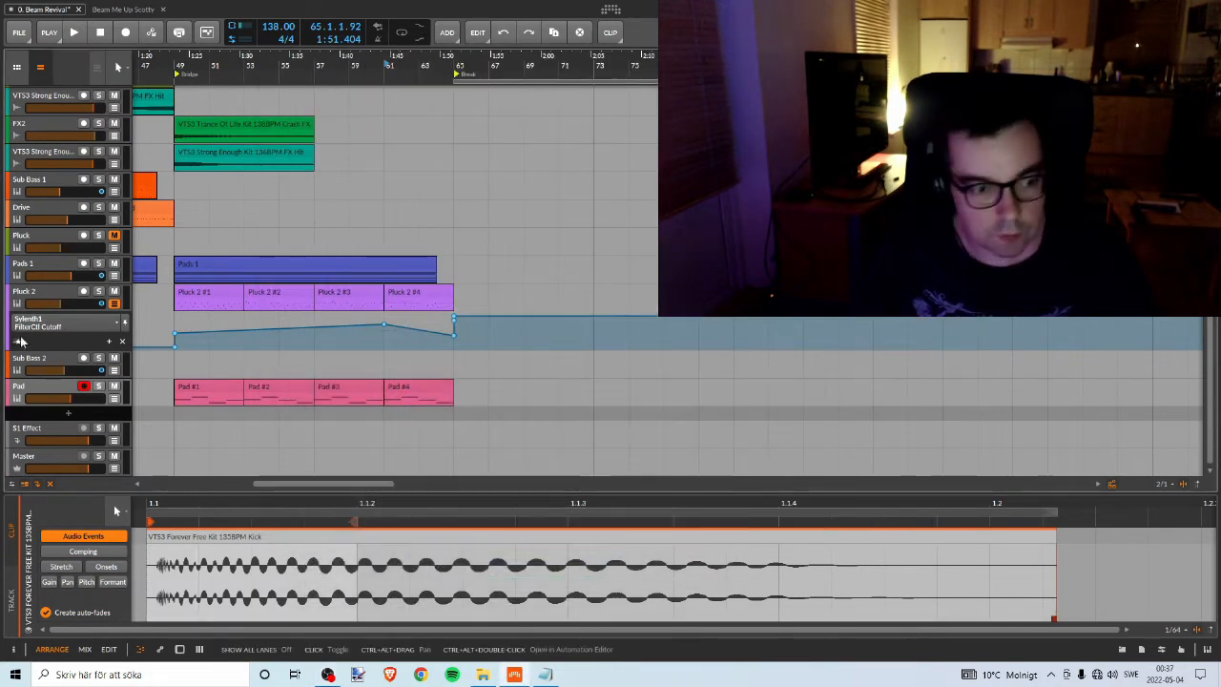
Add an instrument track below the Pad track and consult the text note listing the sound types.
{"action": "right_click", "coordinate": [106, 413]}
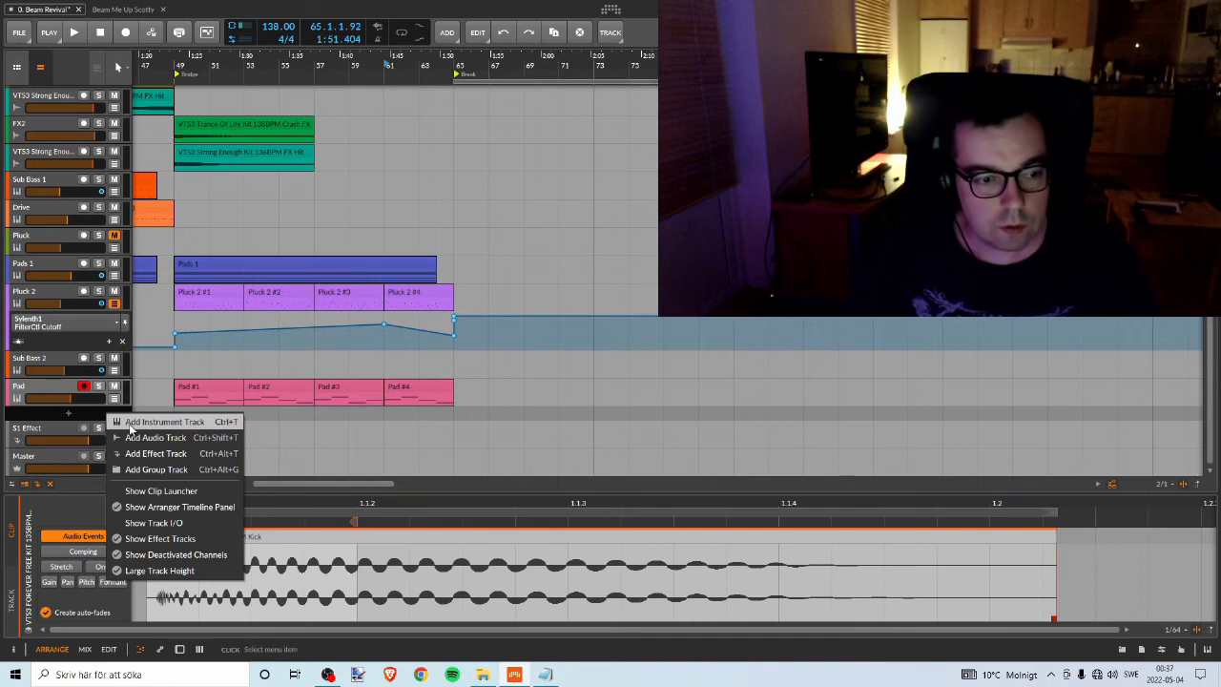
{"action": "left_click", "coordinate": [132, 426]}
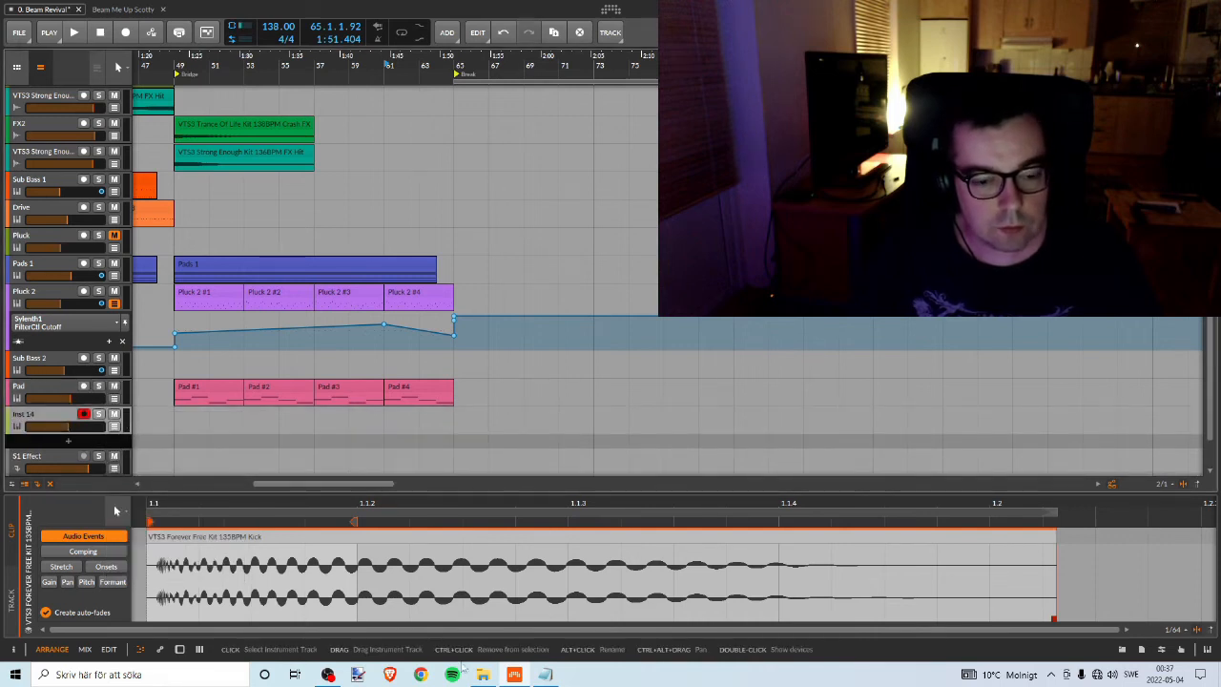
{"action": "left_click", "coordinate": [546, 675]}
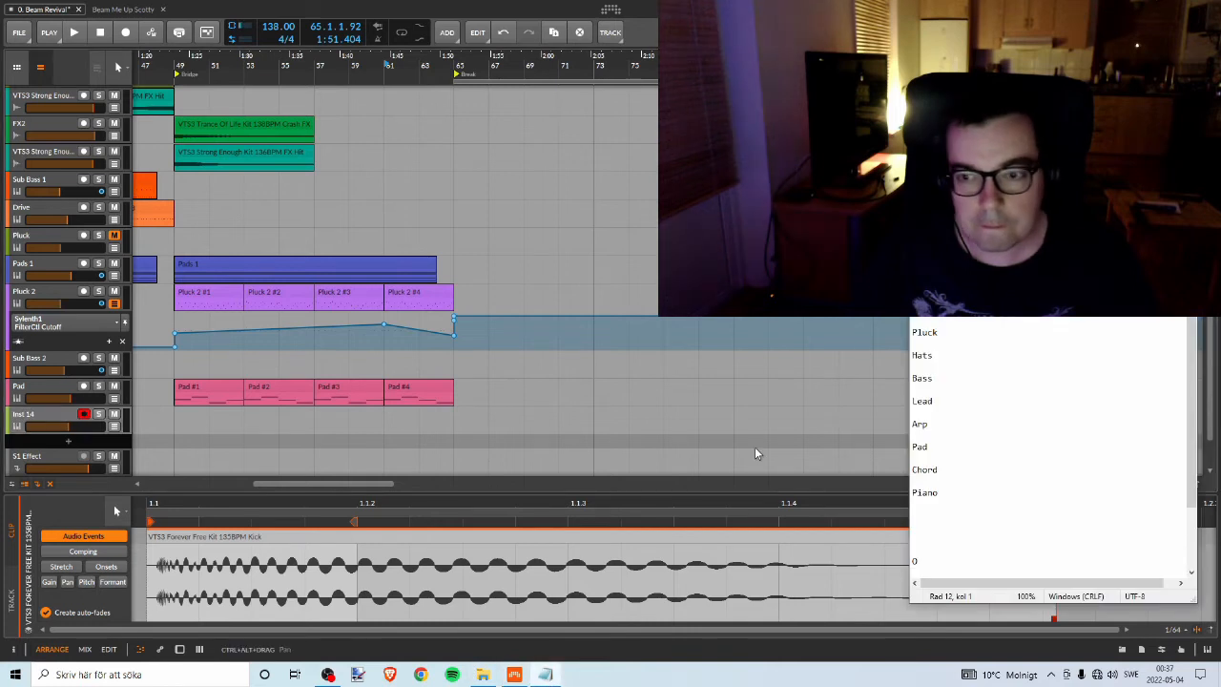
{"action": "right_click", "coordinate": [114, 505]}
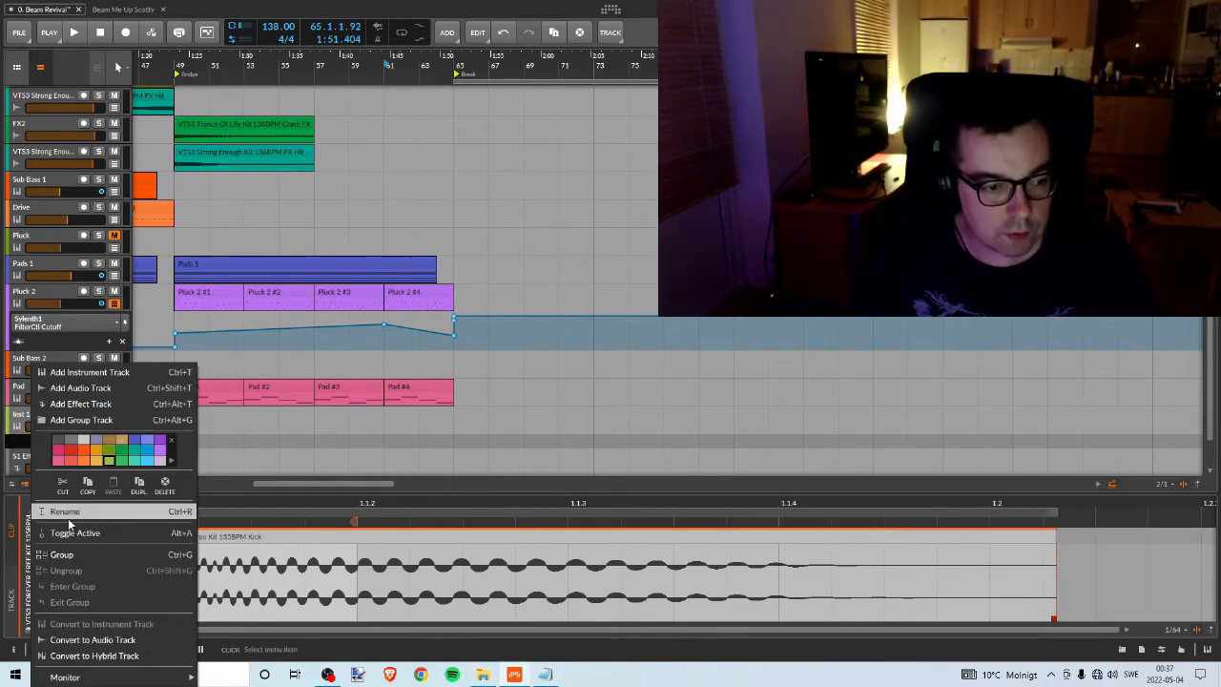
{"action": "key", "text": "alt+Tab"}
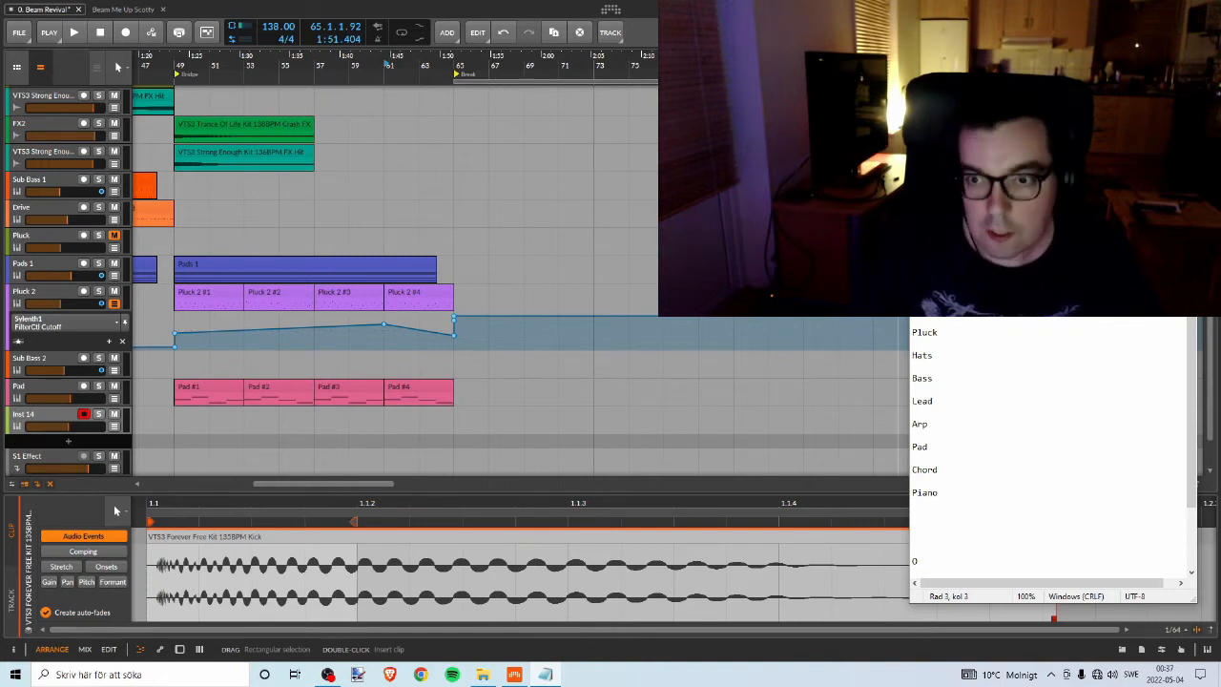
{"action": "left_click", "coordinate": [992, 344]}
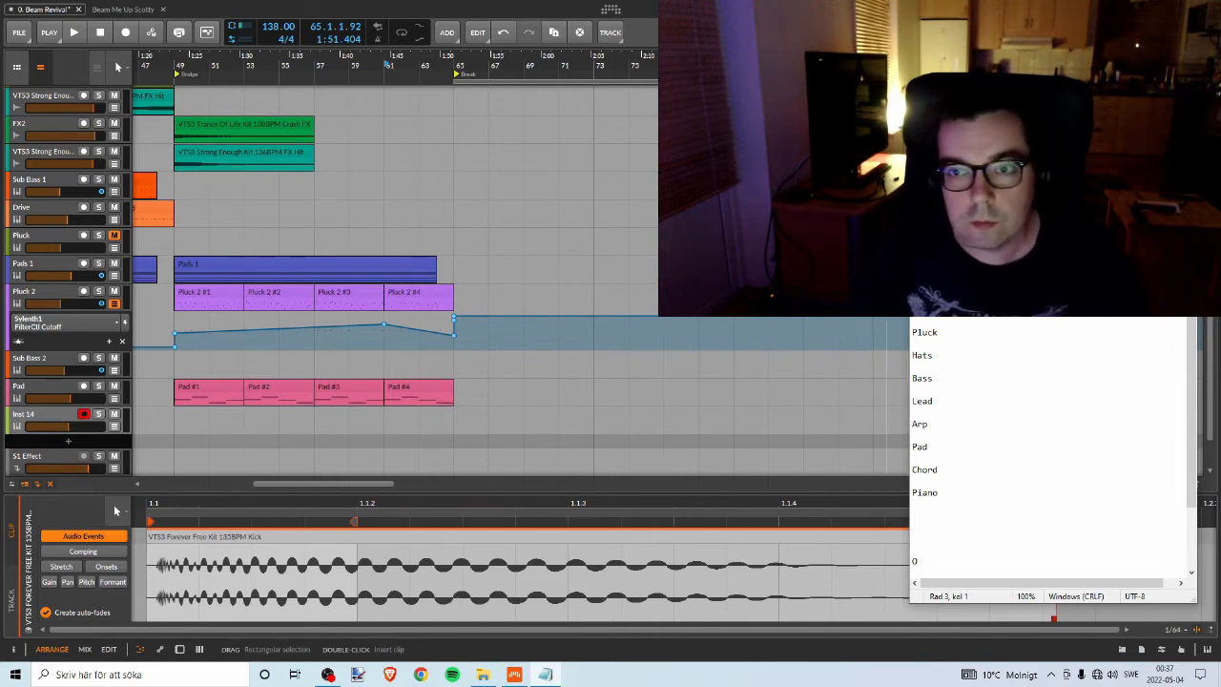
Rename the new instrument track as Main1.
{"action": "right_click", "coordinate": [34, 419]}
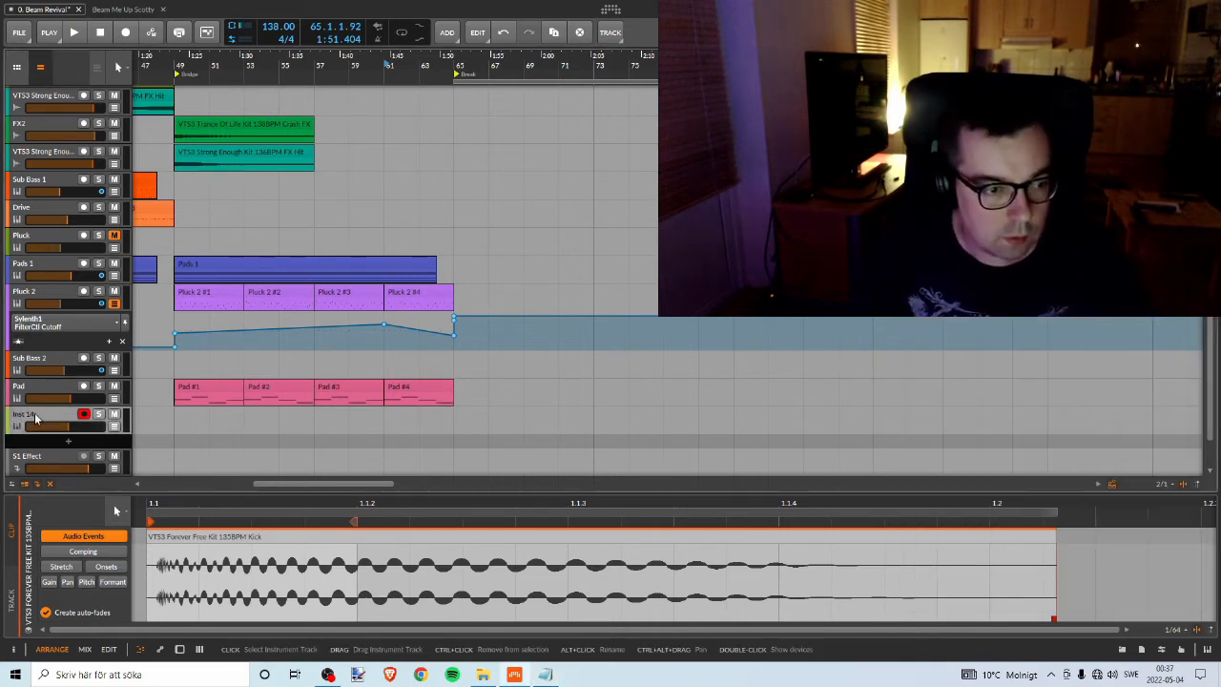
{"action": "left_click", "coordinate": [69, 514]}
{"action": "type", "text": "Main1"}
{"action": "key", "text": "Return"}
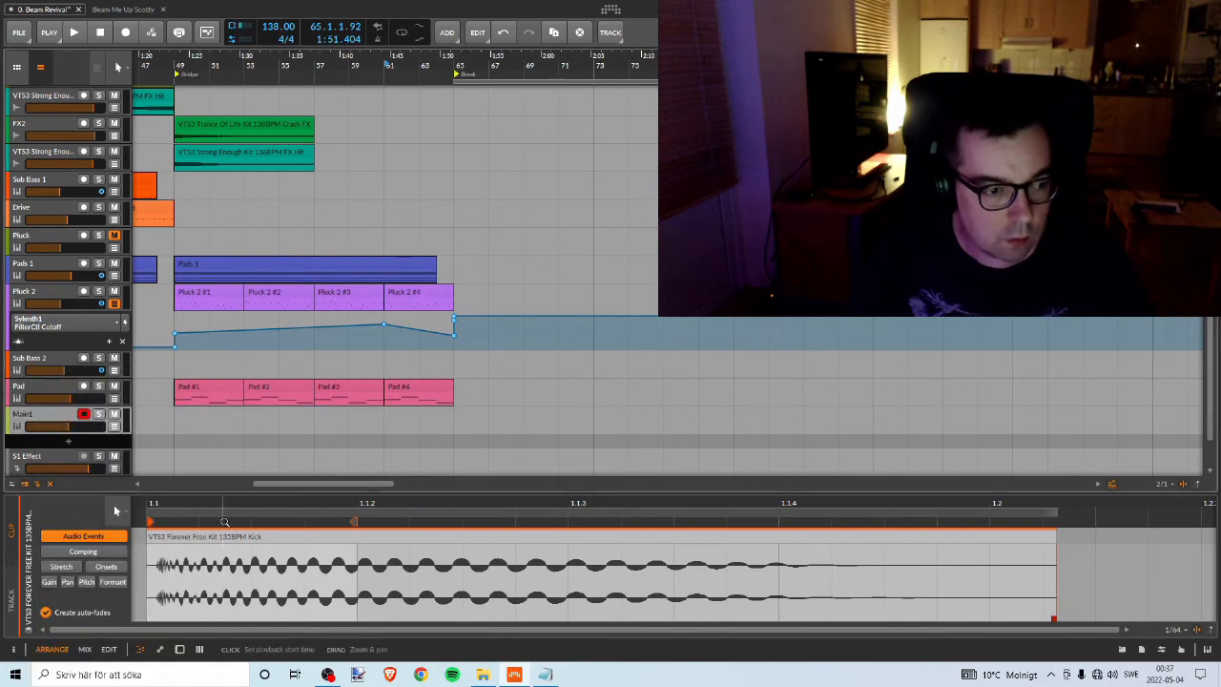
Load Sylenth1 as the Main1 track's instrument, replacing a trial of VPS Avenger.
{"action": "double_click", "coordinate": [35, 416]}
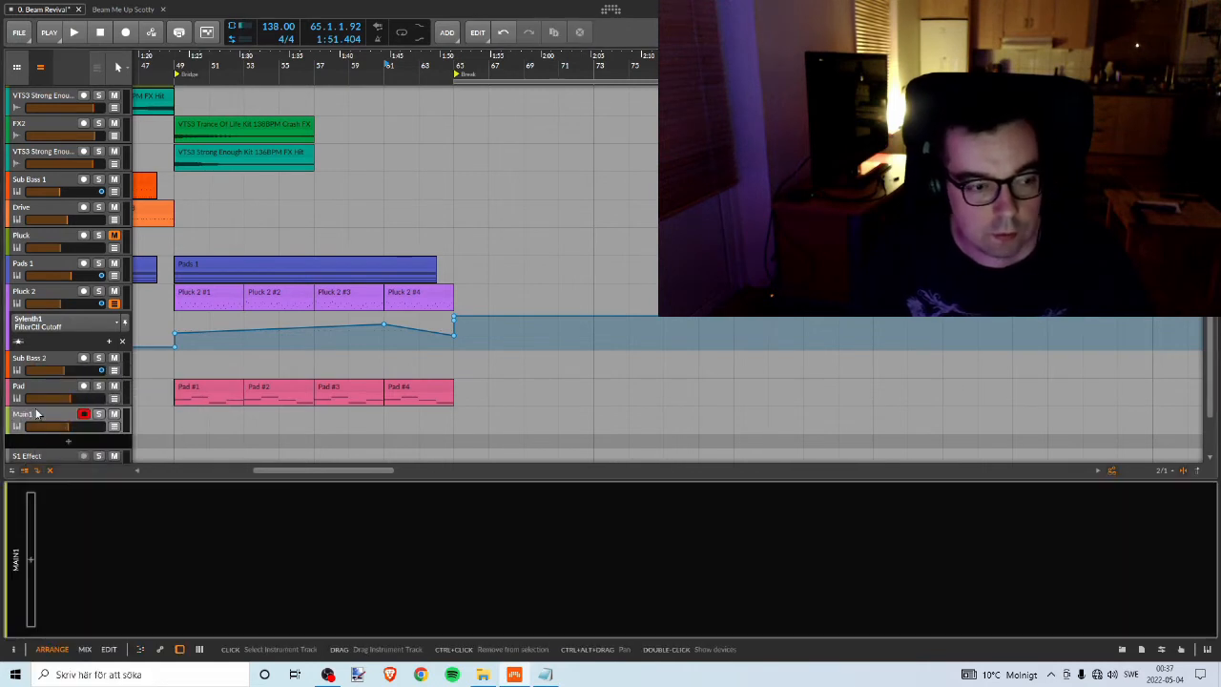
{"action": "left_click", "coordinate": [30, 561]}
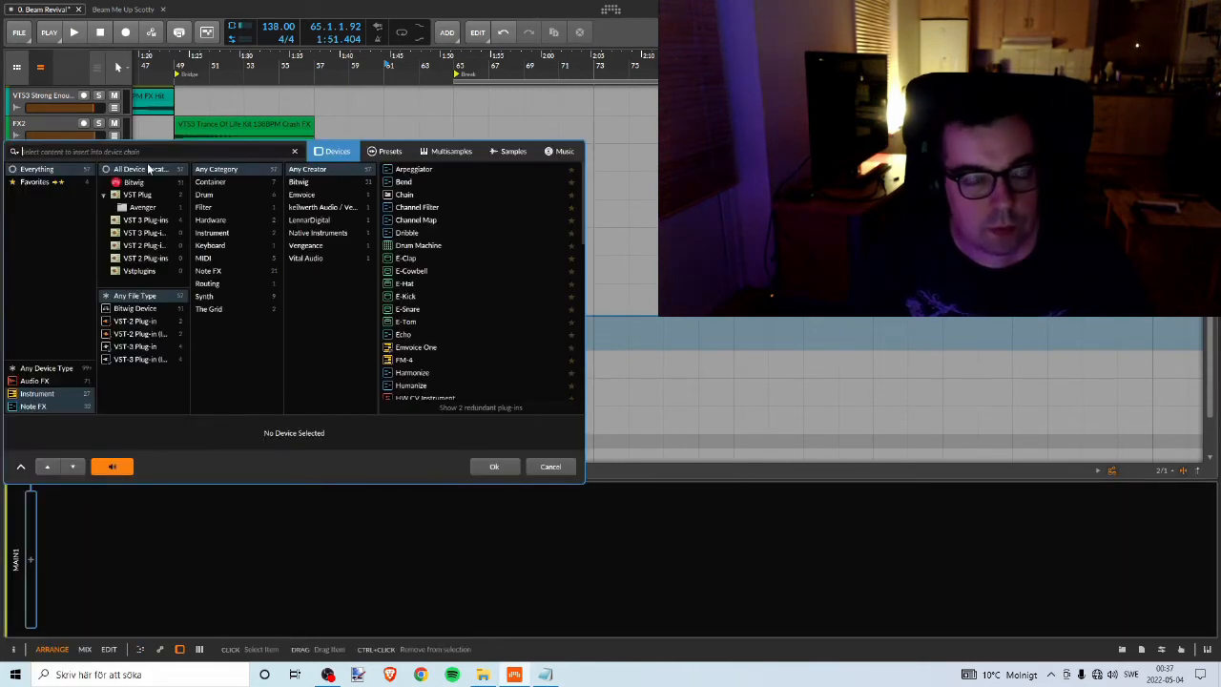
{"action": "type", "text": "av"}
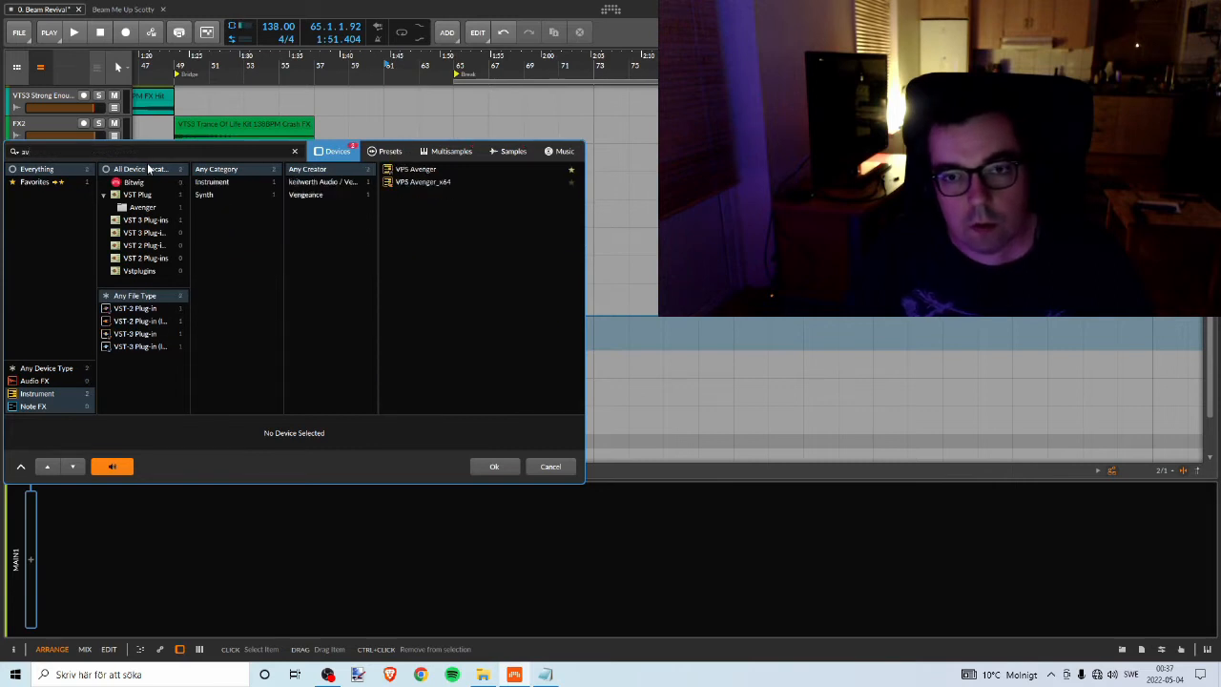
{"action": "left_click", "coordinate": [50, 370]}
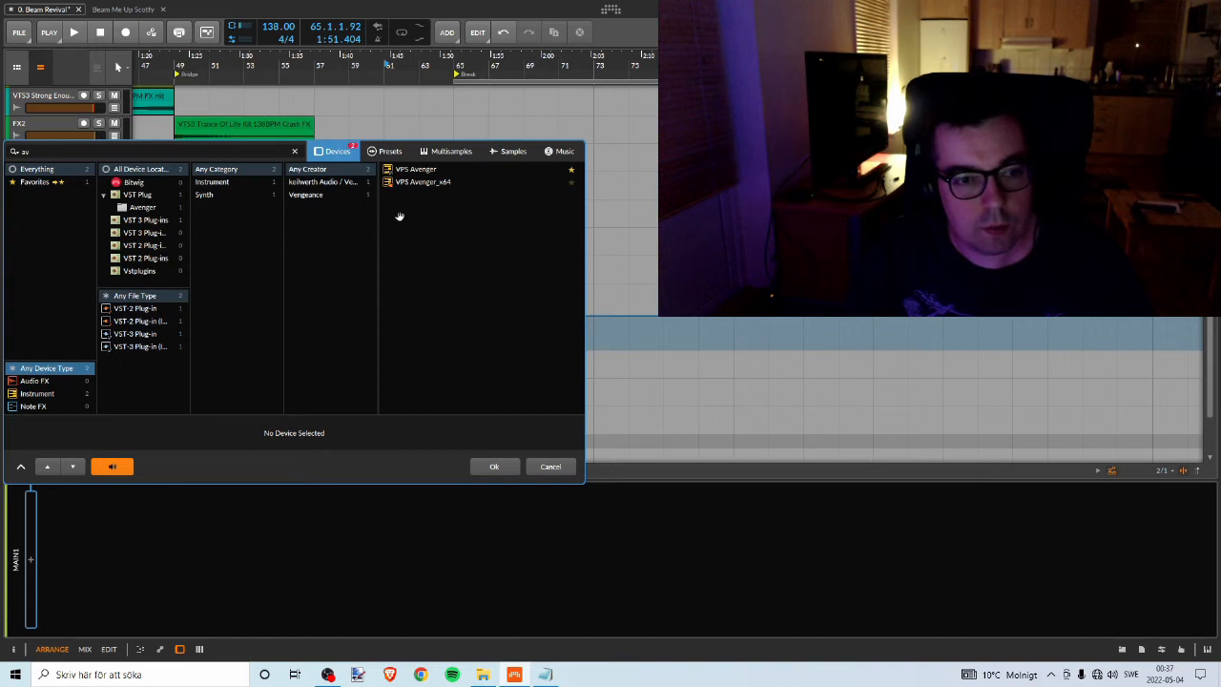
{"action": "left_click", "coordinate": [417, 170]}
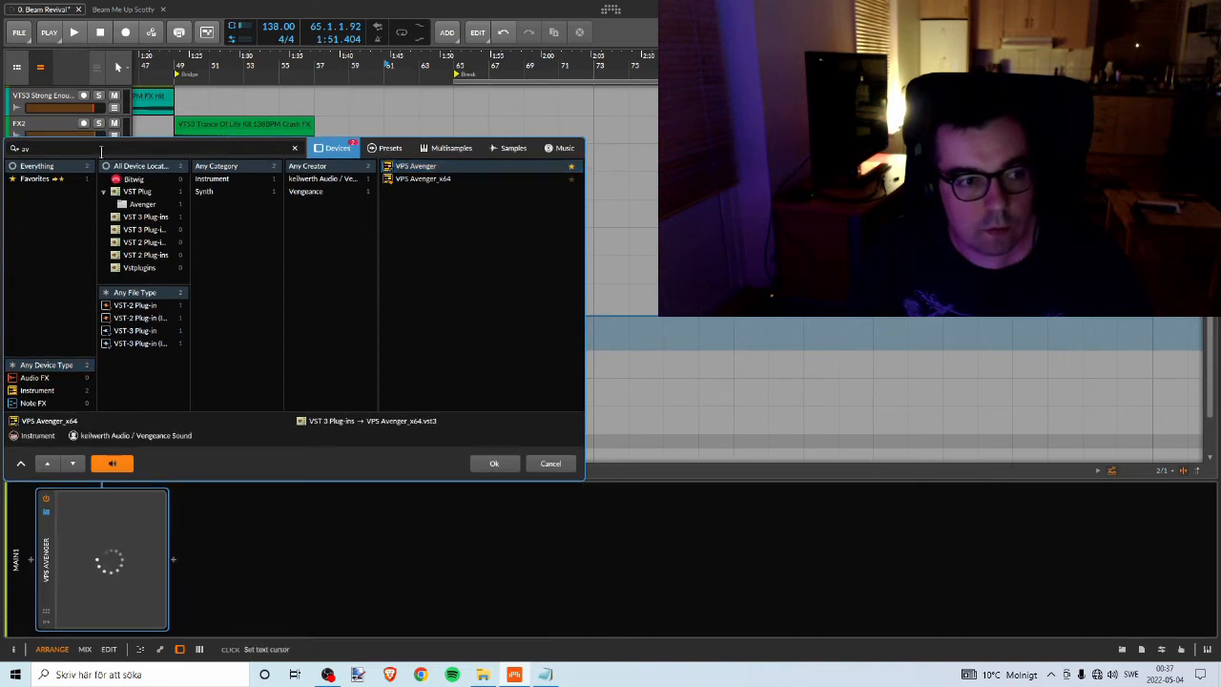
{"action": "key", "text": "BackSpace"}
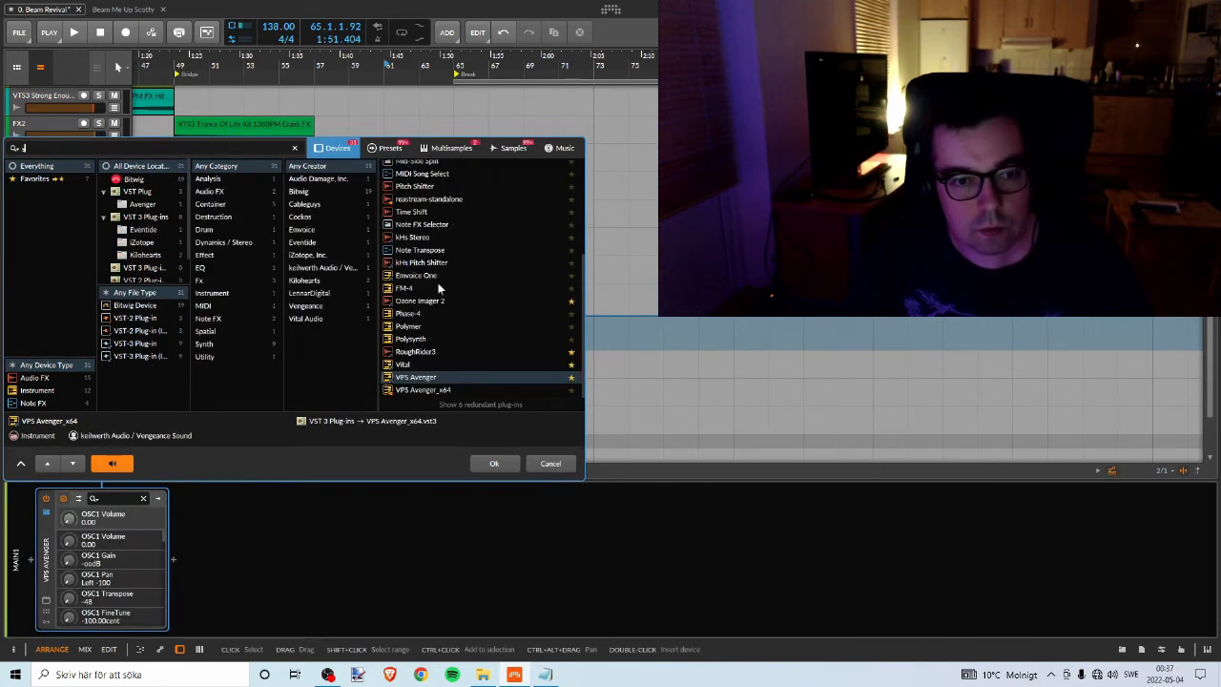
{"action": "scroll", "coordinate": [434, 292], "scroll_direction": "up", "scroll_amount": 4}
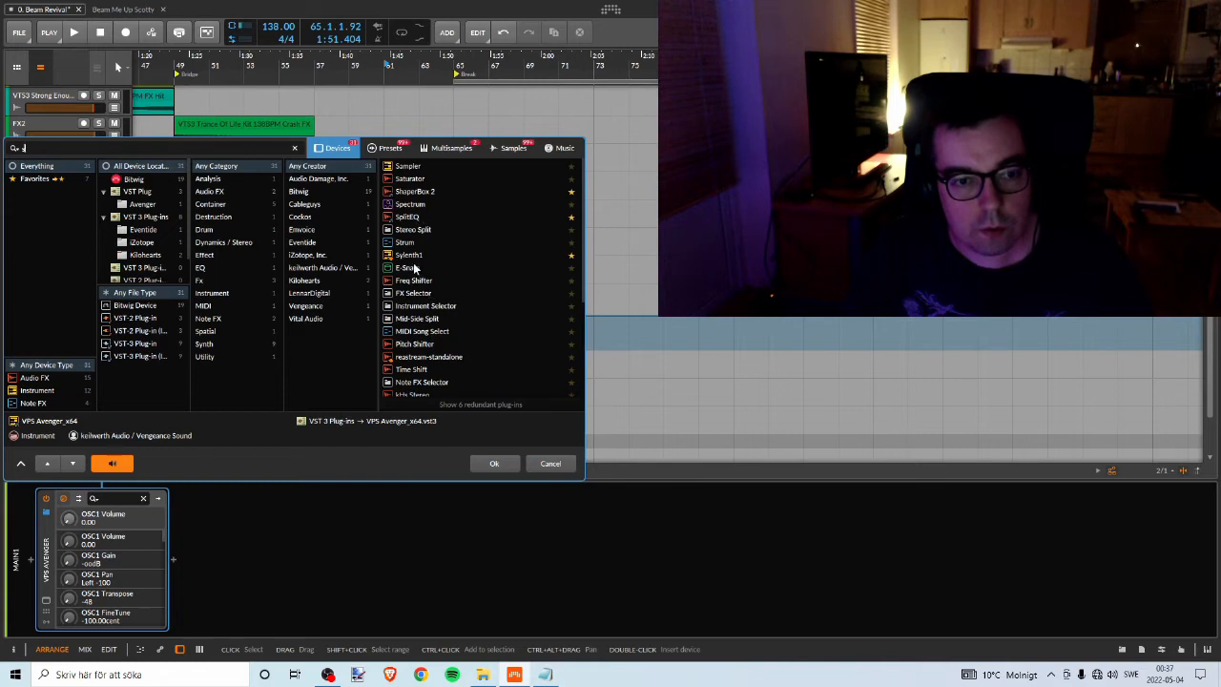
{"action": "double_click", "coordinate": [409, 255]}
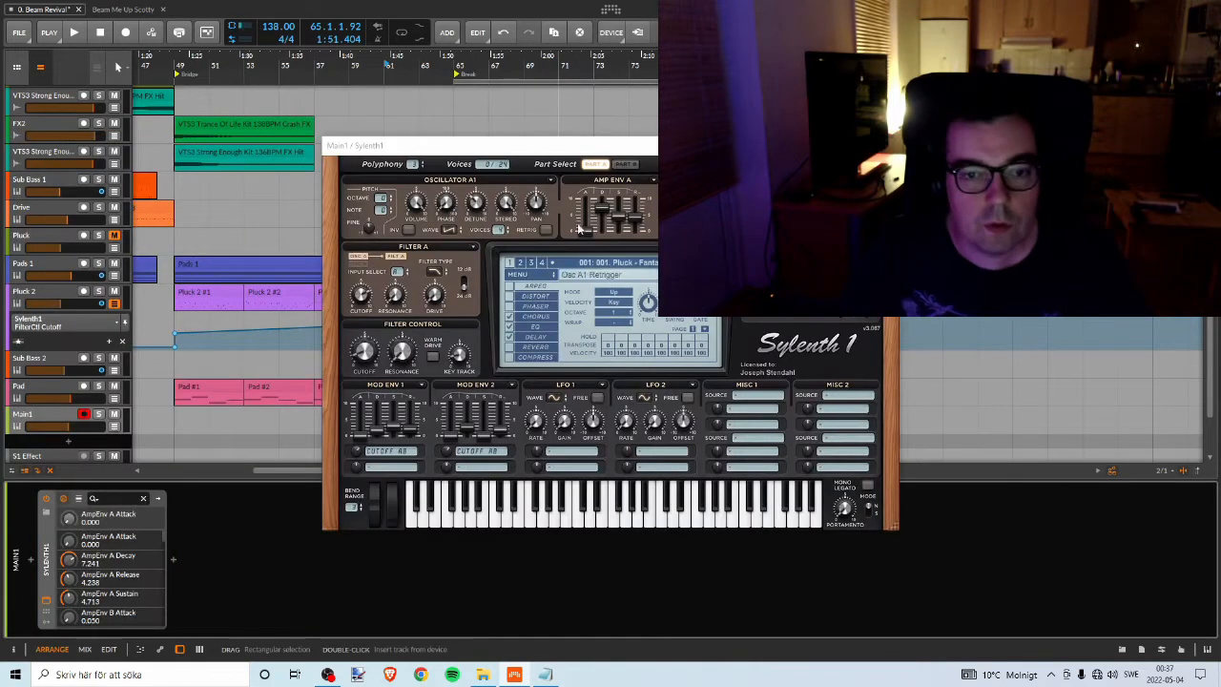
Load the Nice Plucky Lead1.fxp preset from the 02. Preset folder into Main1's Sylenth1.
{"action": "left_click", "coordinate": [539, 277]}
{"action": "mouse_move", "coordinate": [562, 312]}
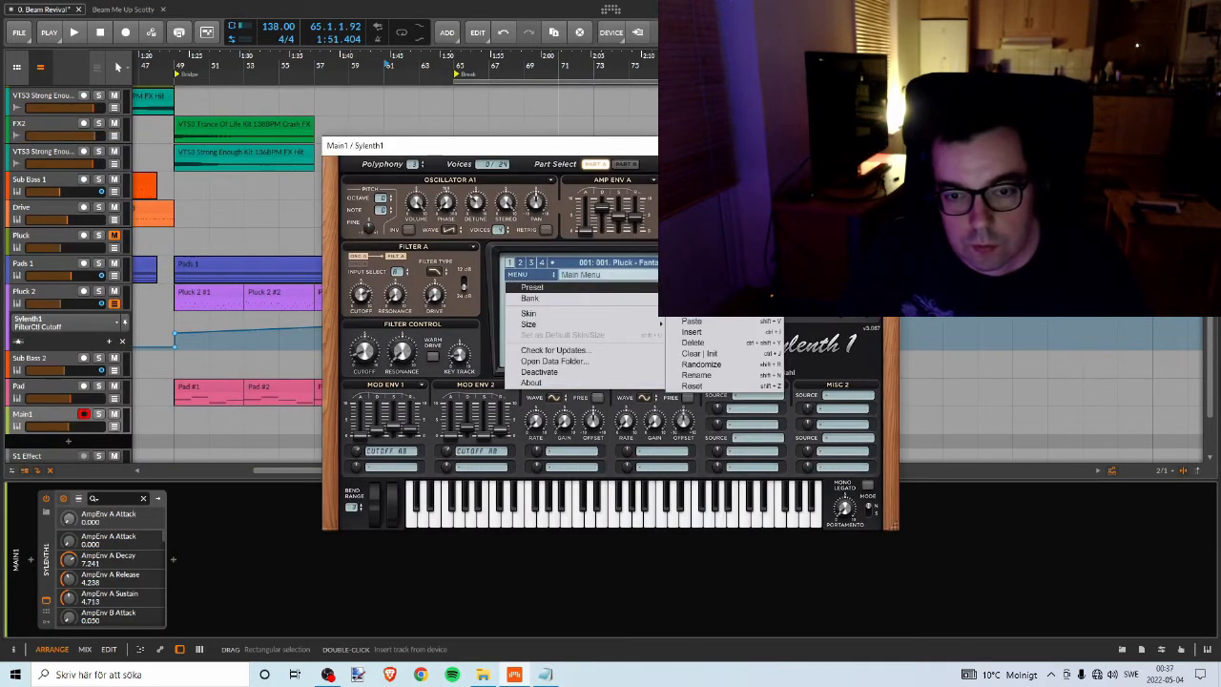
{"action": "left_click", "coordinate": [709, 324]}
{"action": "scroll", "coordinate": [534, 399], "scroll_direction": "down", "scroll_amount": 12}
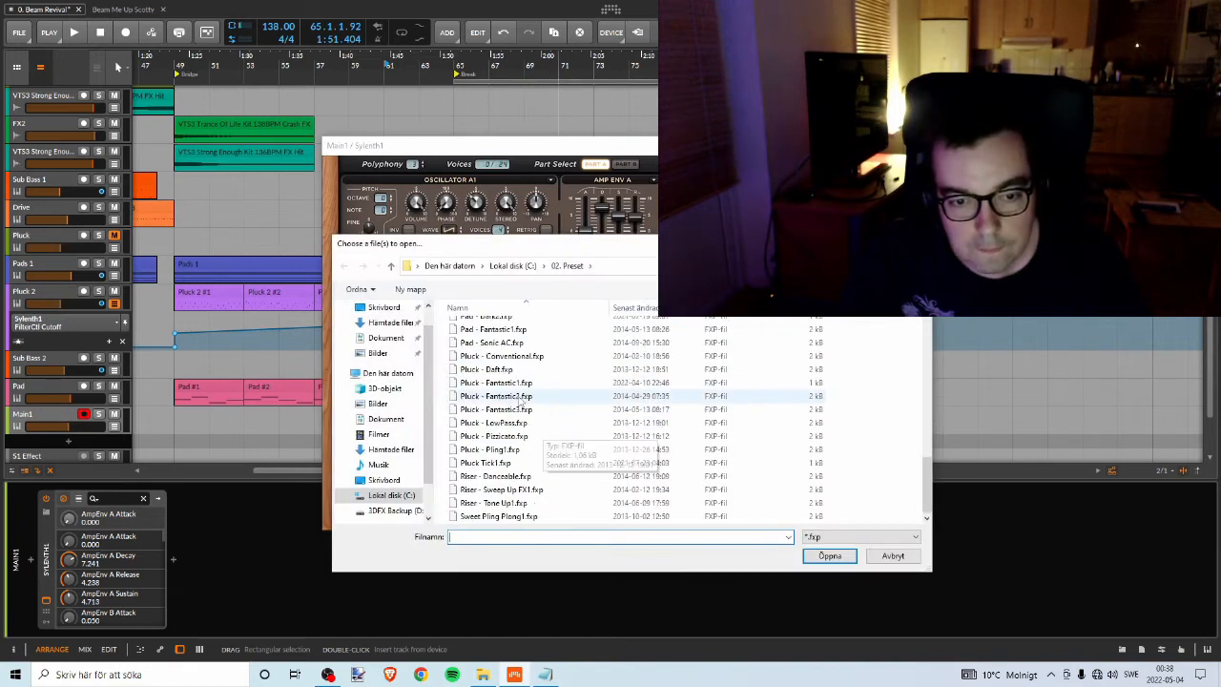
{"action": "left_click", "coordinate": [515, 356]}
{"action": "scroll", "coordinate": [594, 391], "scroll_direction": "up", "scroll_amount": 10}
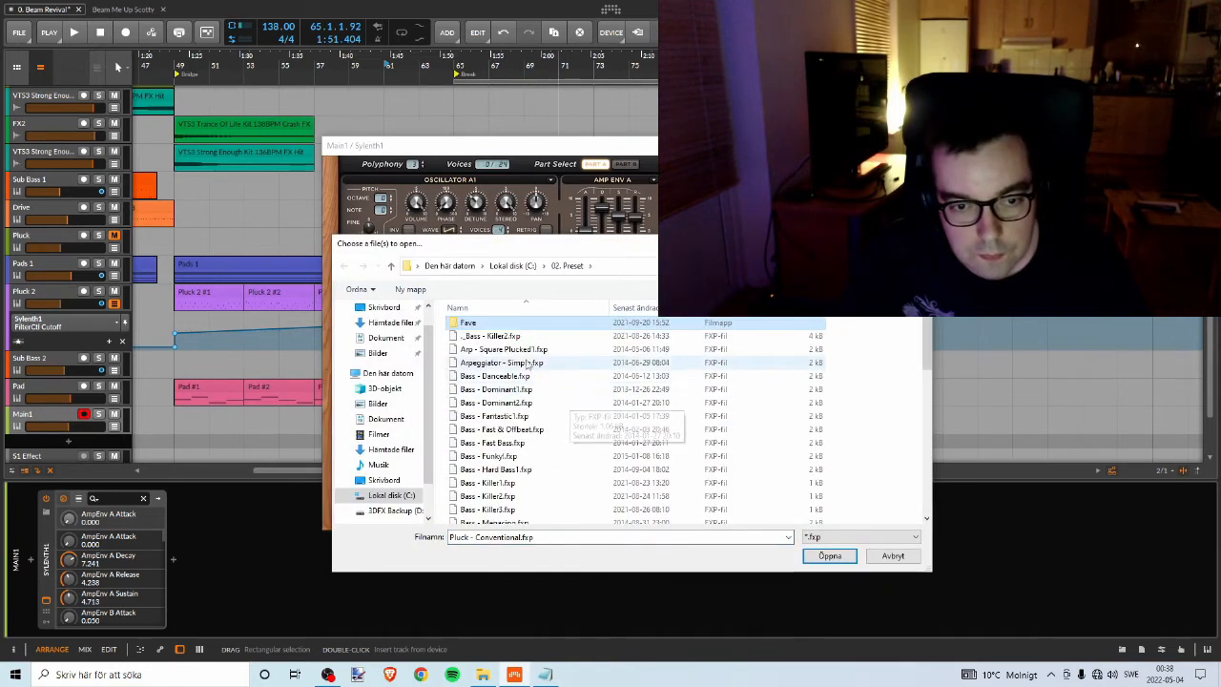
{"action": "scroll", "coordinate": [553, 386], "scroll_direction": "down", "scroll_amount": 8}
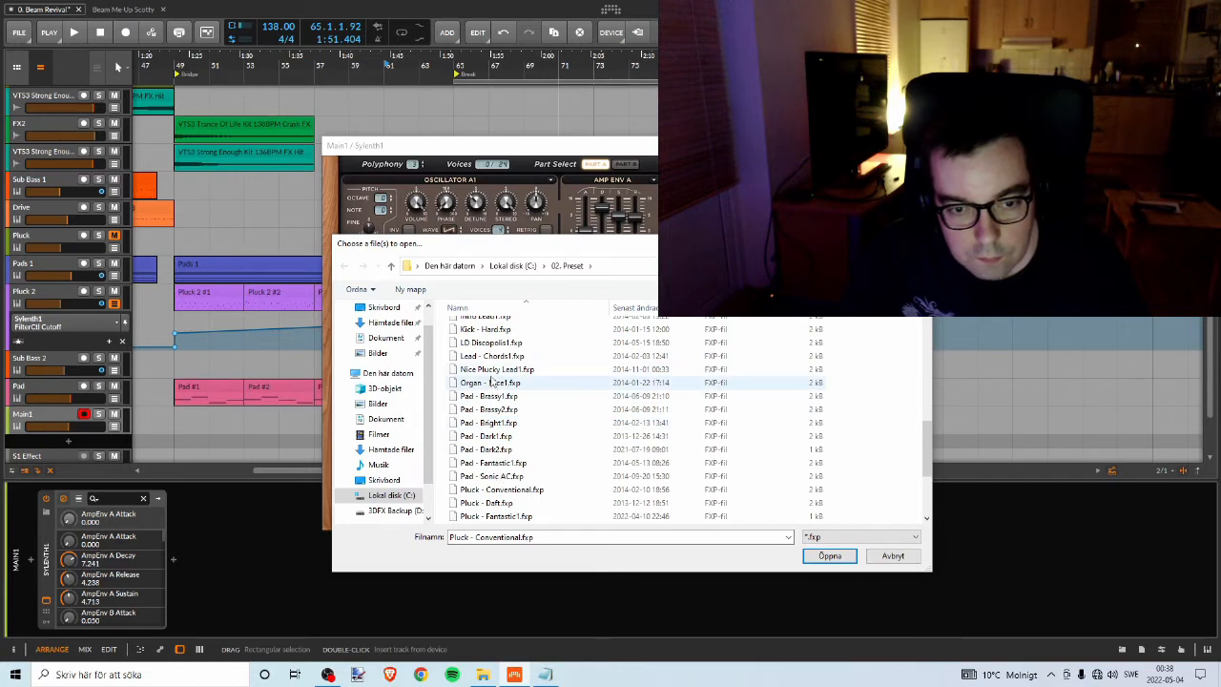
{"action": "left_click", "coordinate": [506, 369]}
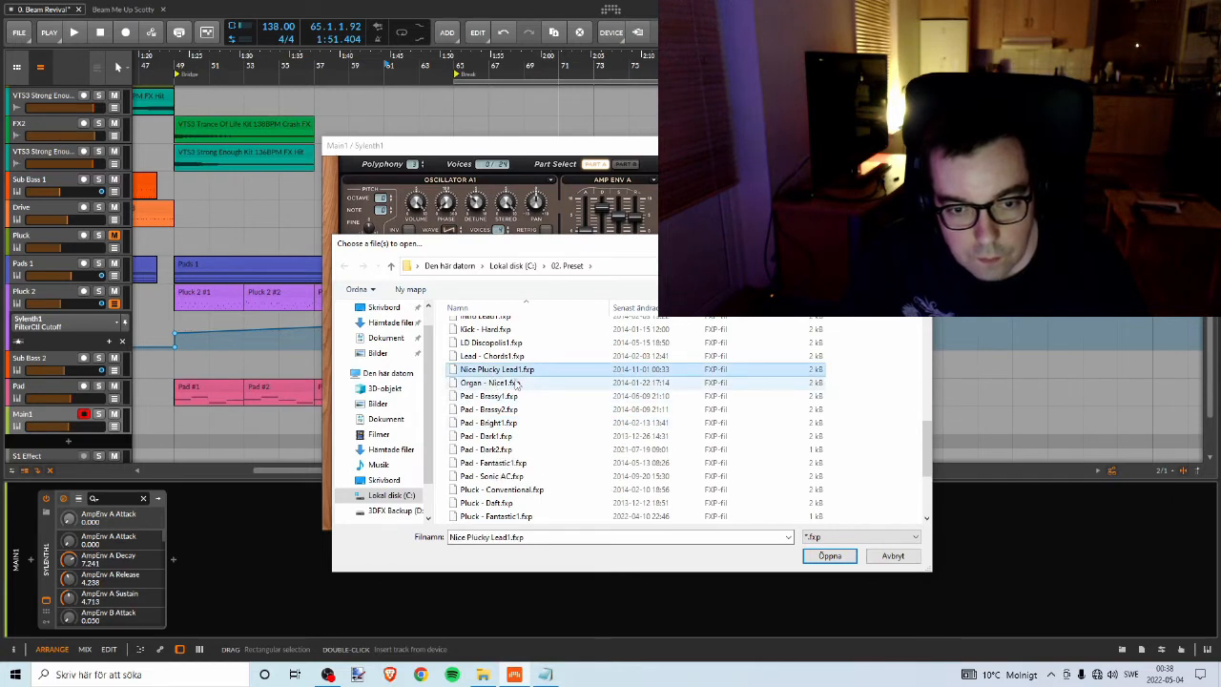
{"action": "key", "text": "Return"}
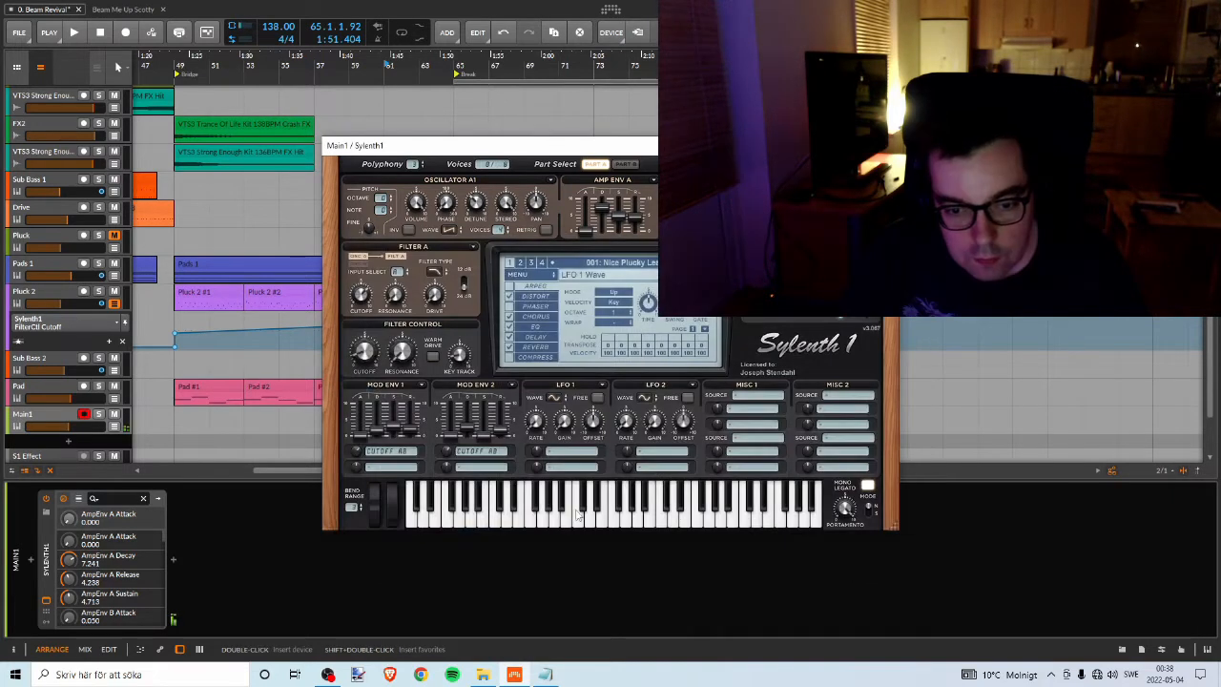
Audition the plucky lead sound on Sylenth1's keyboard and close the plug-in window.
{"action": "left_click", "coordinate": [665, 525]}
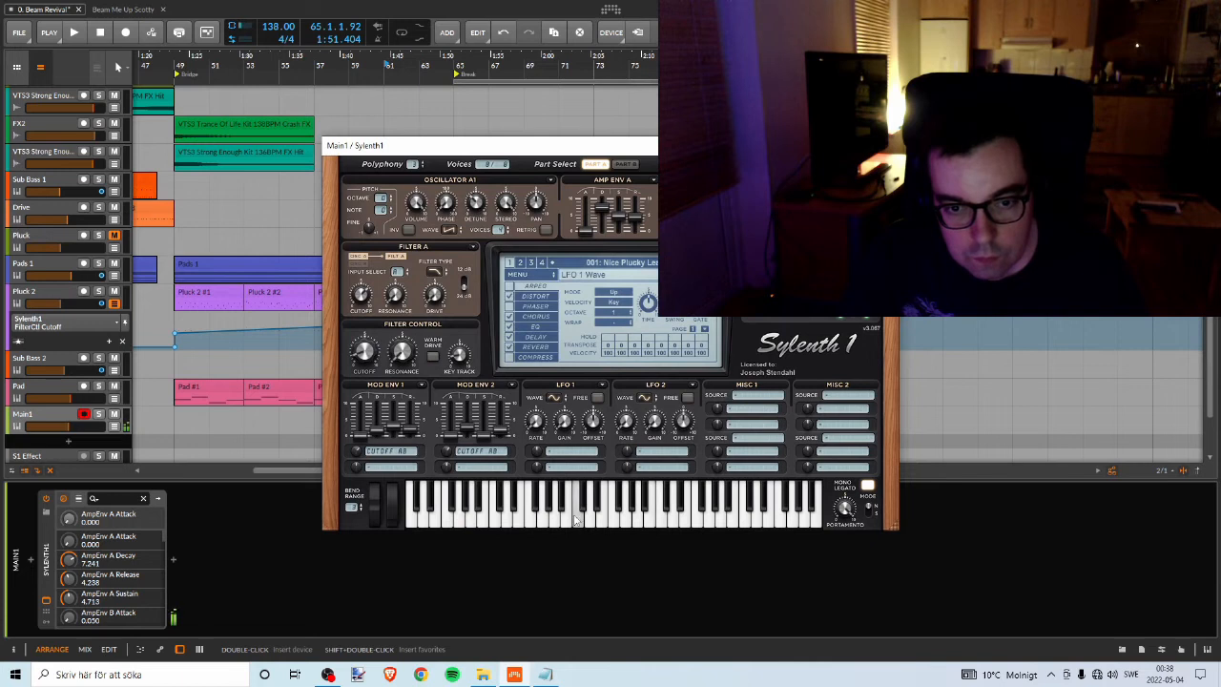
{"action": "left_click_drag", "start_coordinate": [547, 146], "coordinate": [612, 134]}
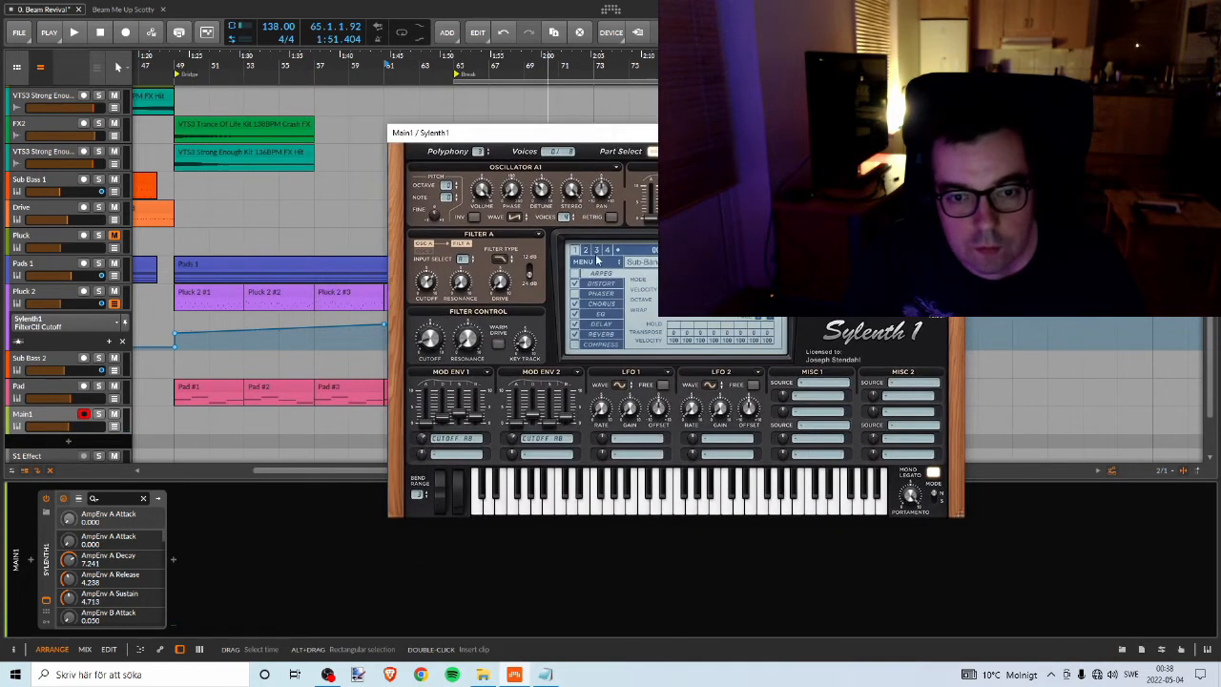
{"action": "left_click", "coordinate": [597, 260]}
{"action": "left_click", "coordinate": [657, 506]}
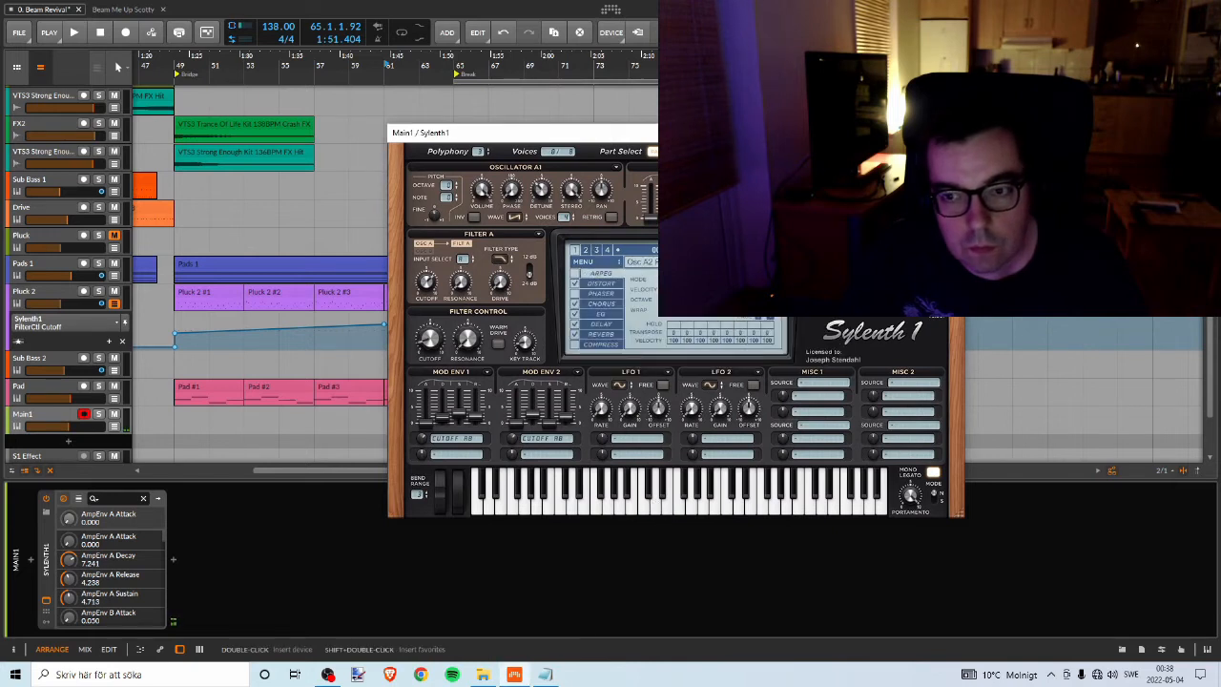
{"action": "left_click", "coordinate": [951, 132]}
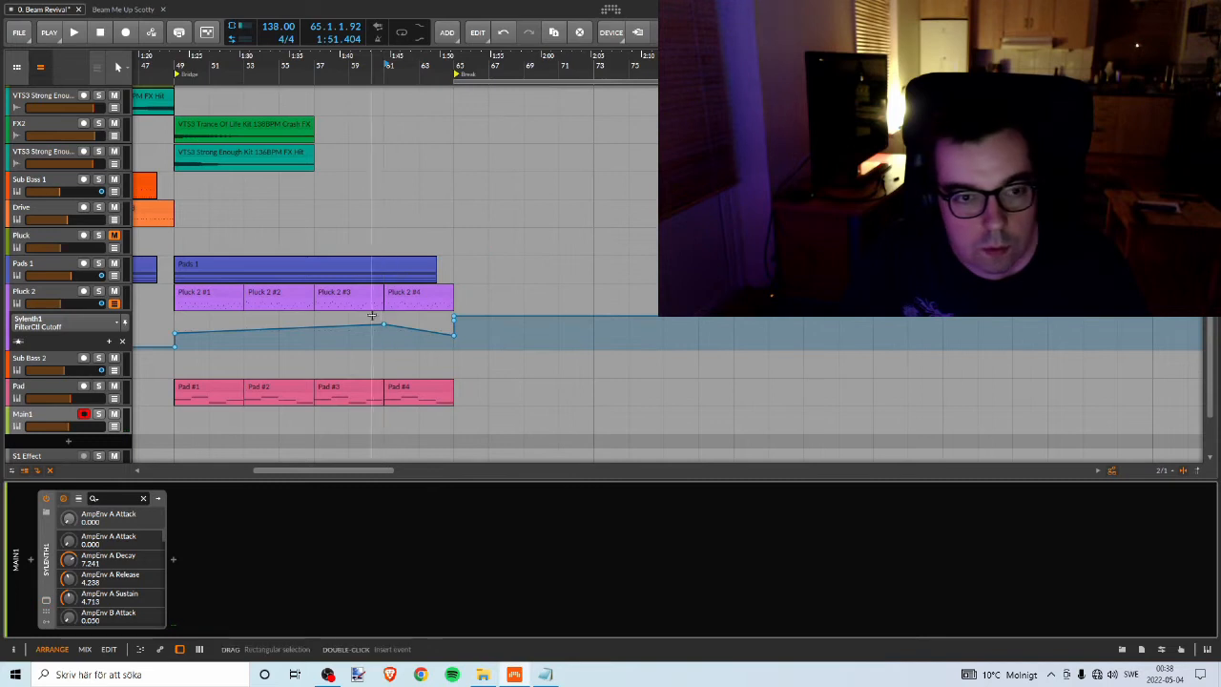
Draw an empty eight-bar clip on the Main1 track from the Break marker at bar 65 to bar 73.
{"action": "scroll", "coordinate": [65, 420], "scroll_direction": "down", "scroll_amount": 1}
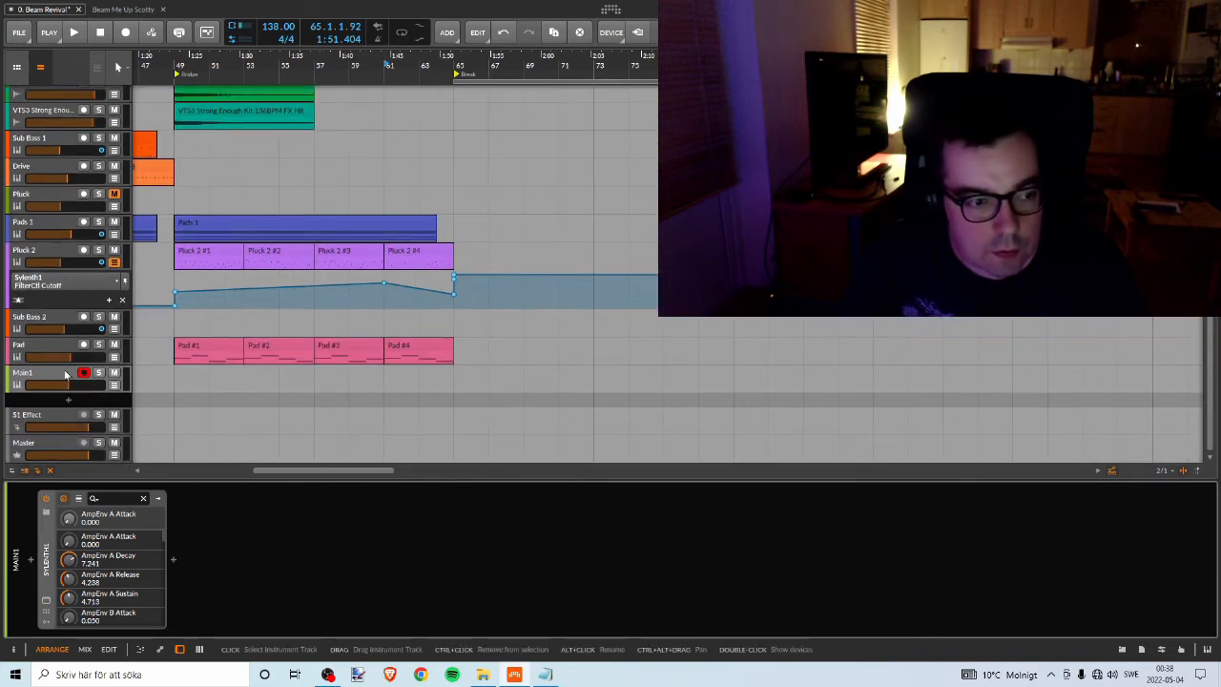
{"action": "left_click", "coordinate": [29, 378]}
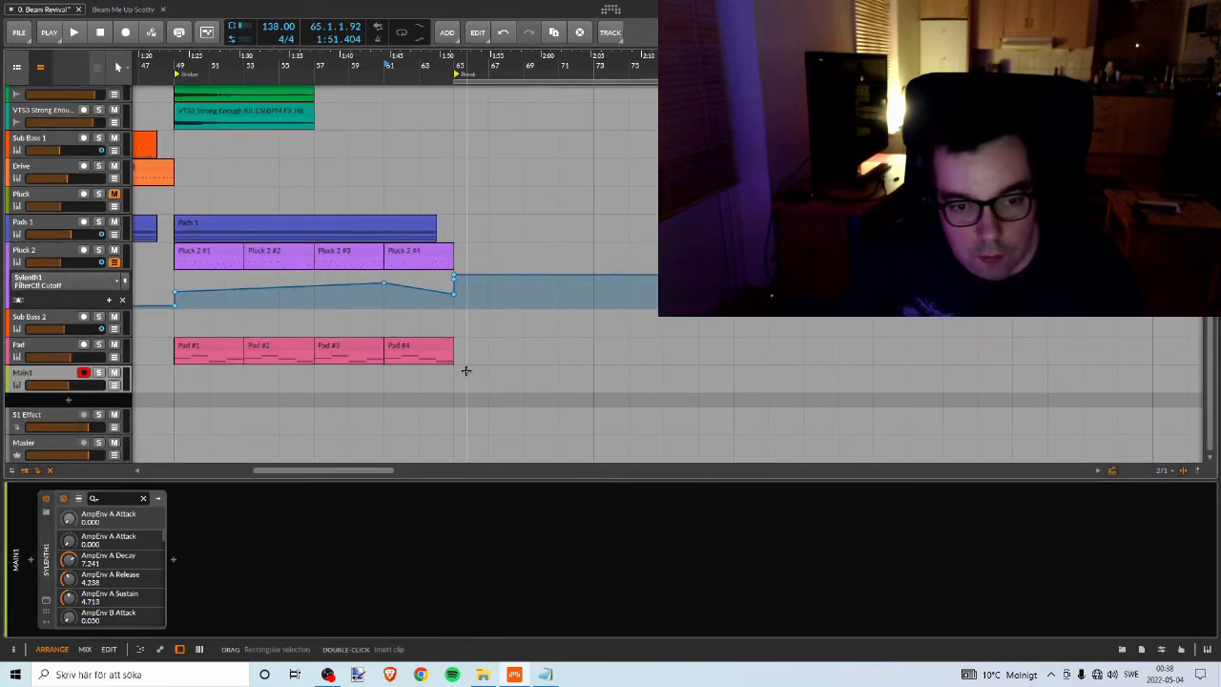
{"action": "right_click", "coordinate": [57, 369]}
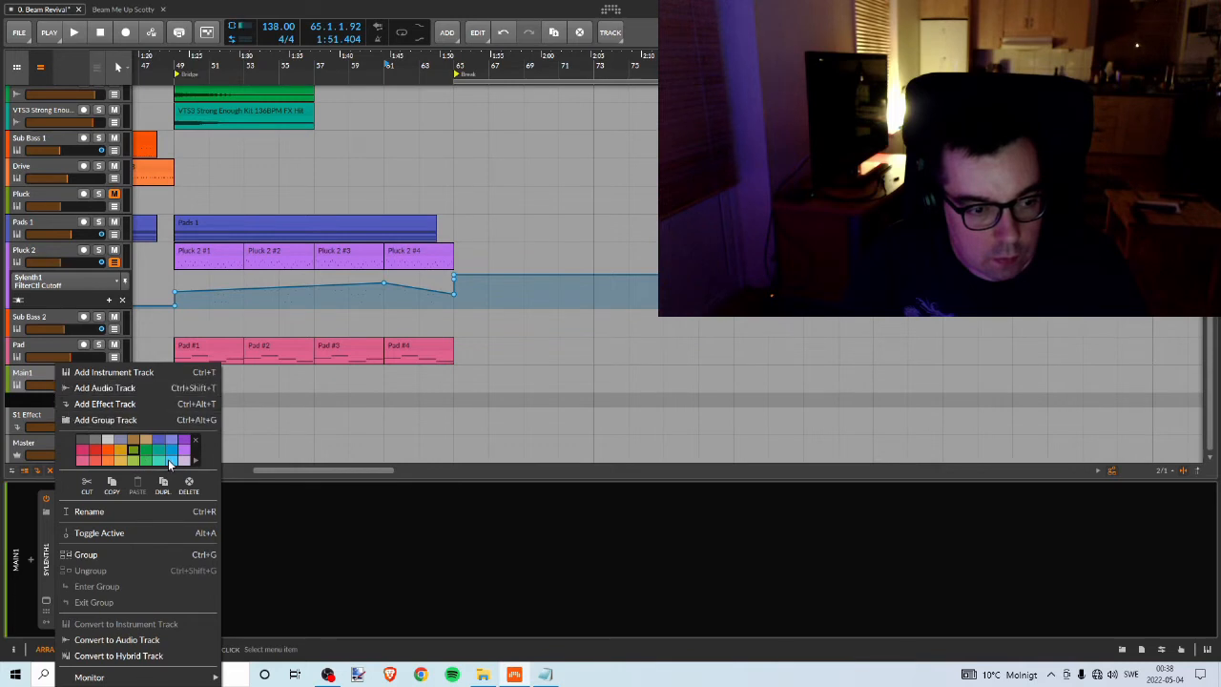
{"action": "left_click", "coordinate": [24, 384]}
{"action": "right_click", "coordinate": [461, 379]}
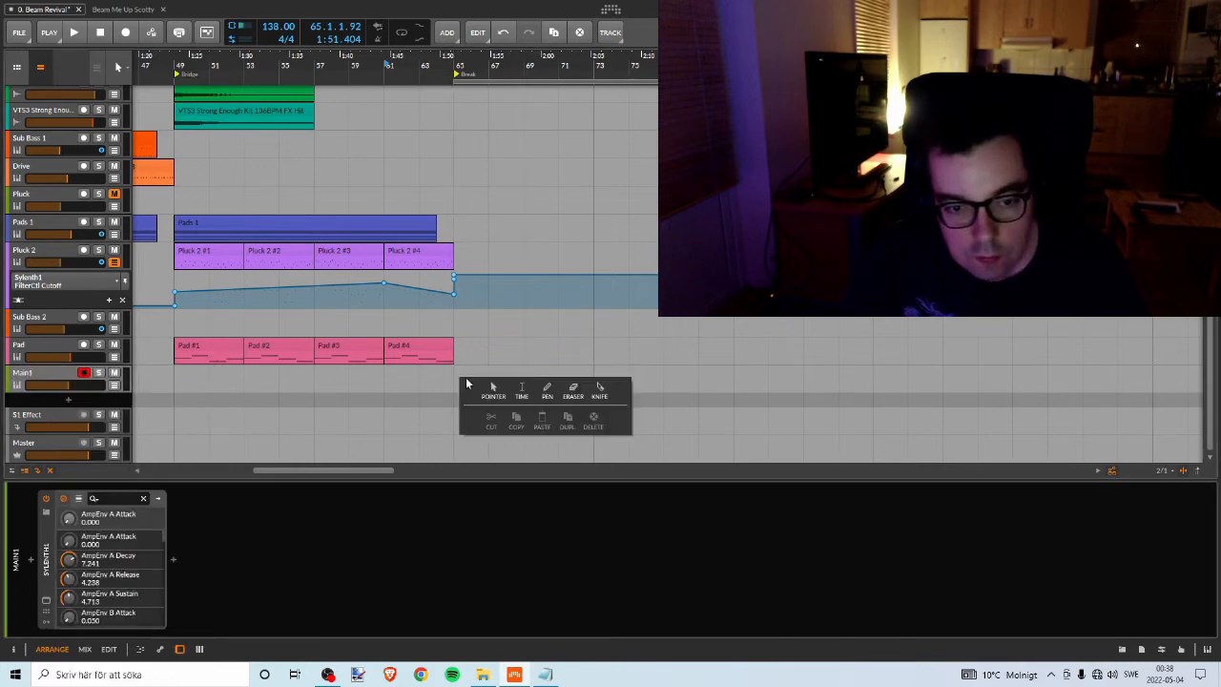
{"action": "left_click", "coordinate": [548, 395]}
{"action": "left_click_drag", "start_coordinate": [488, 379], "coordinate": [593, 379]}
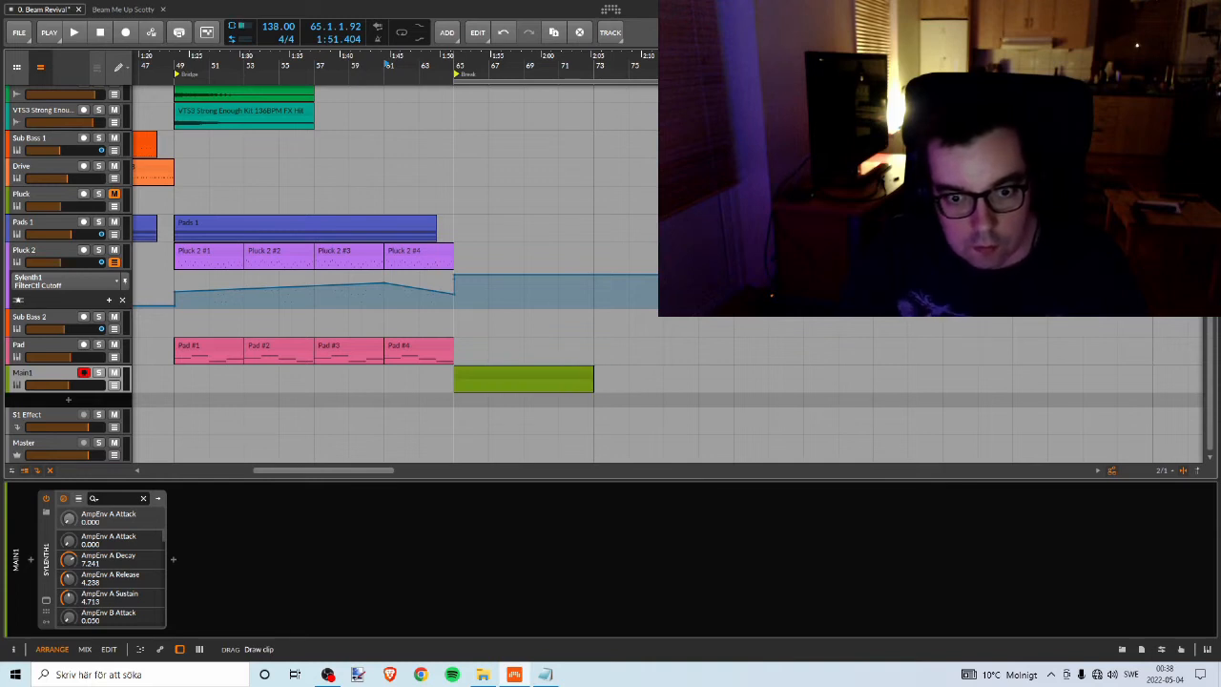
{"action": "left_click_drag", "start_coordinate": [594, 379], "coordinate": [595, 381]}
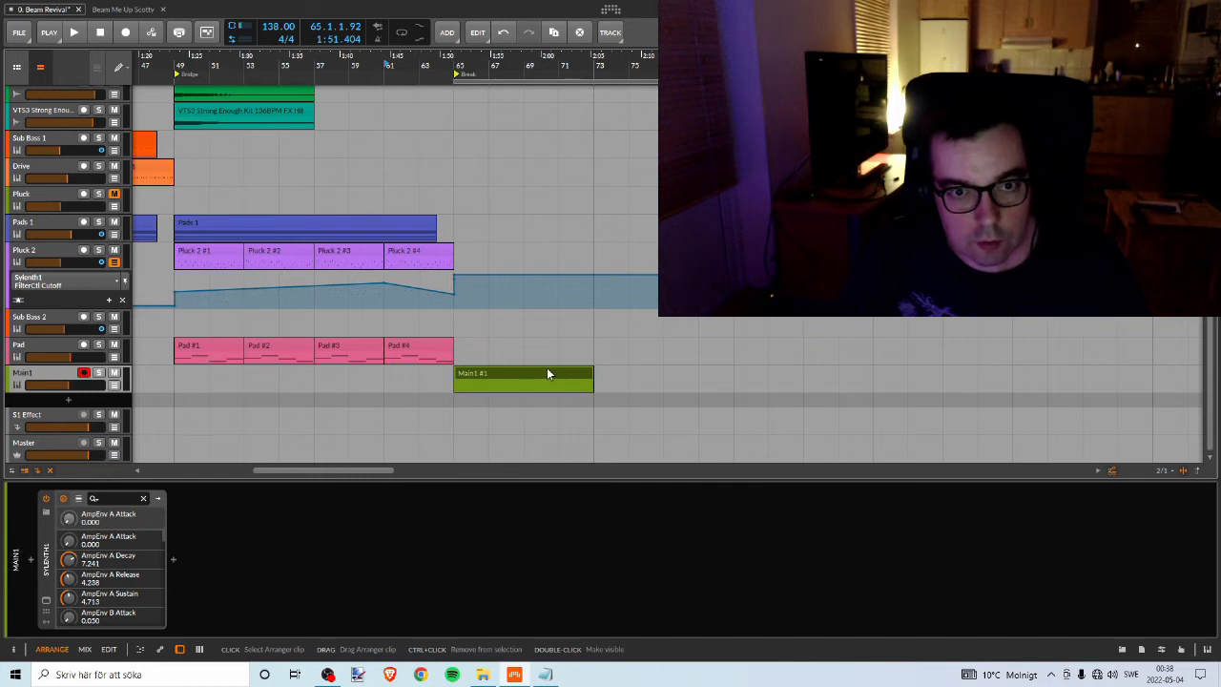
Try moving the Main1 clip to the start of the arrangement at bar 1 and undo the move.
{"action": "left_click_drag", "start_coordinate": [445, 62], "coordinate": [435, 113]}
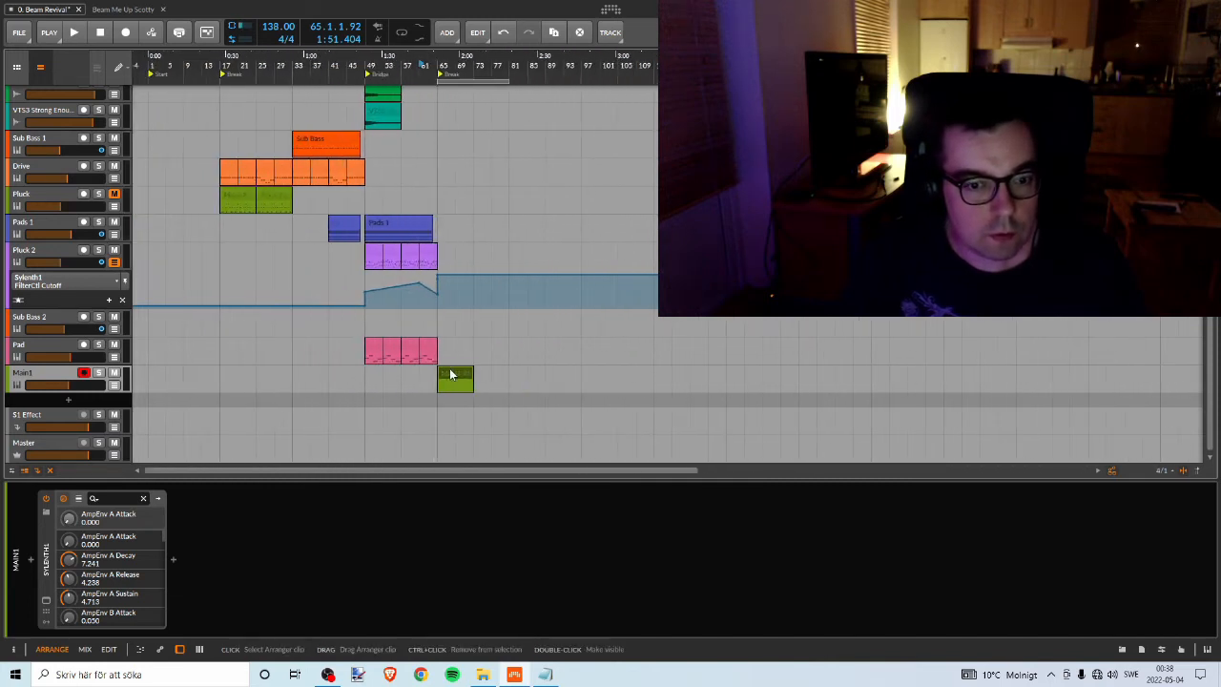
{"action": "left_click_drag", "start_coordinate": [451, 374], "coordinate": [140, 374]}
{"action": "left_click_drag", "start_coordinate": [148, 61], "coordinate": [196, 63]}
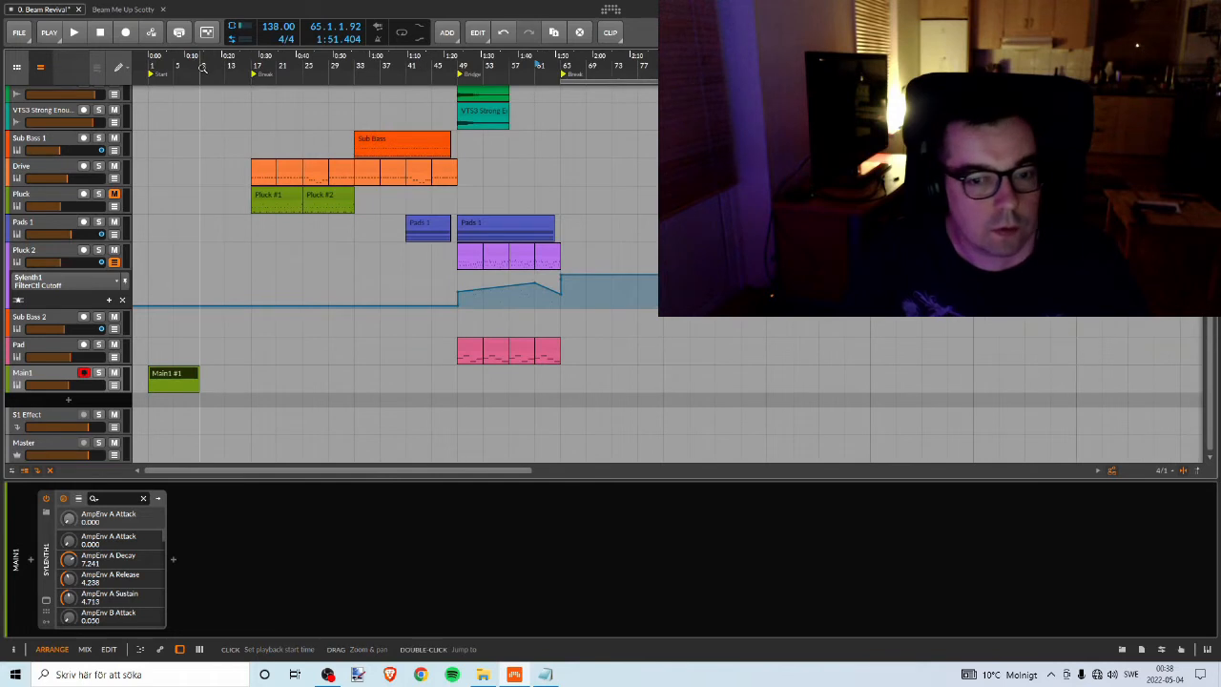
{"action": "key", "text": "ctrl+z"}
{"action": "left_click_drag", "start_coordinate": [572, 65], "coordinate": [520, 124]}
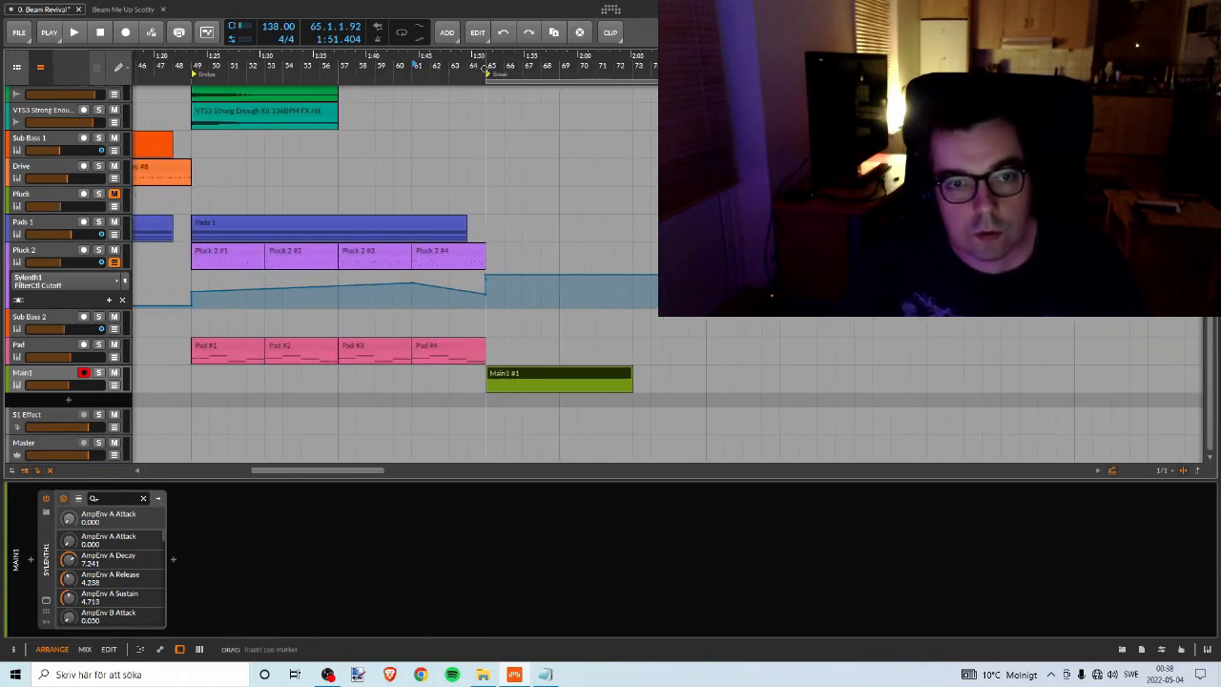
Shorten the arranger loop to bars 65 to 73 around the Main1 clip, enable looping, and briefly test playback.
{"action": "key", "text": "space"}
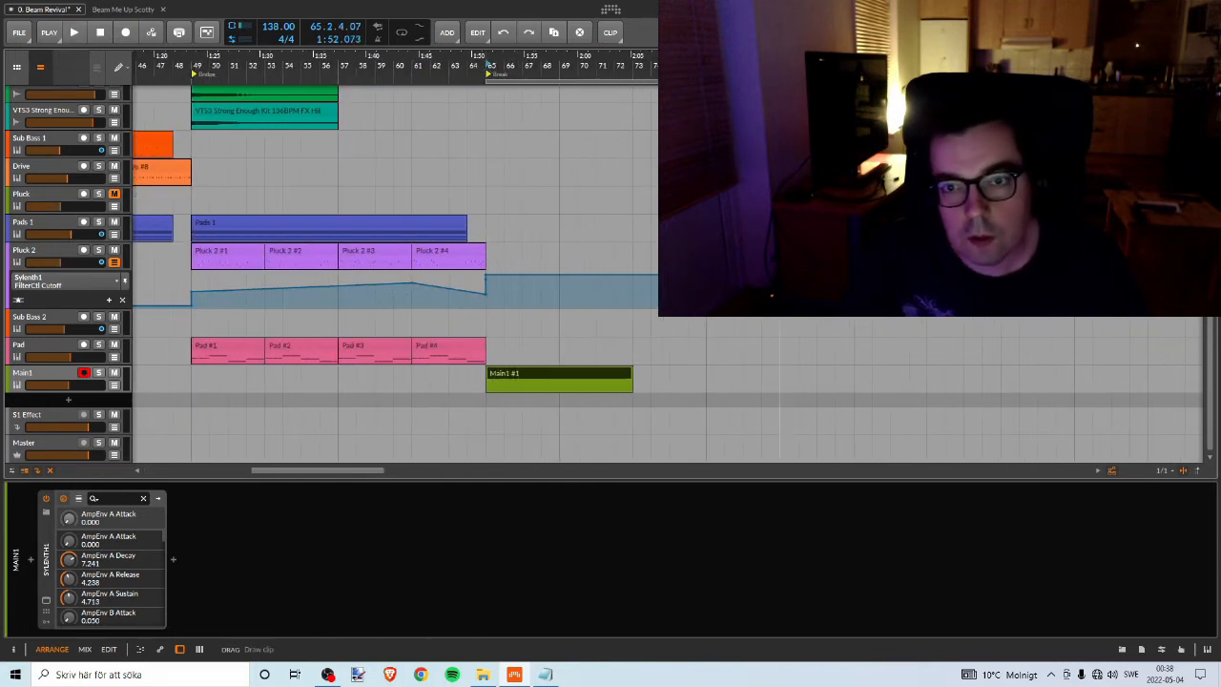
{"action": "left_click_drag", "start_coordinate": [779, 81], "coordinate": [633, 121]}
{"action": "left_click", "coordinate": [403, 35]}
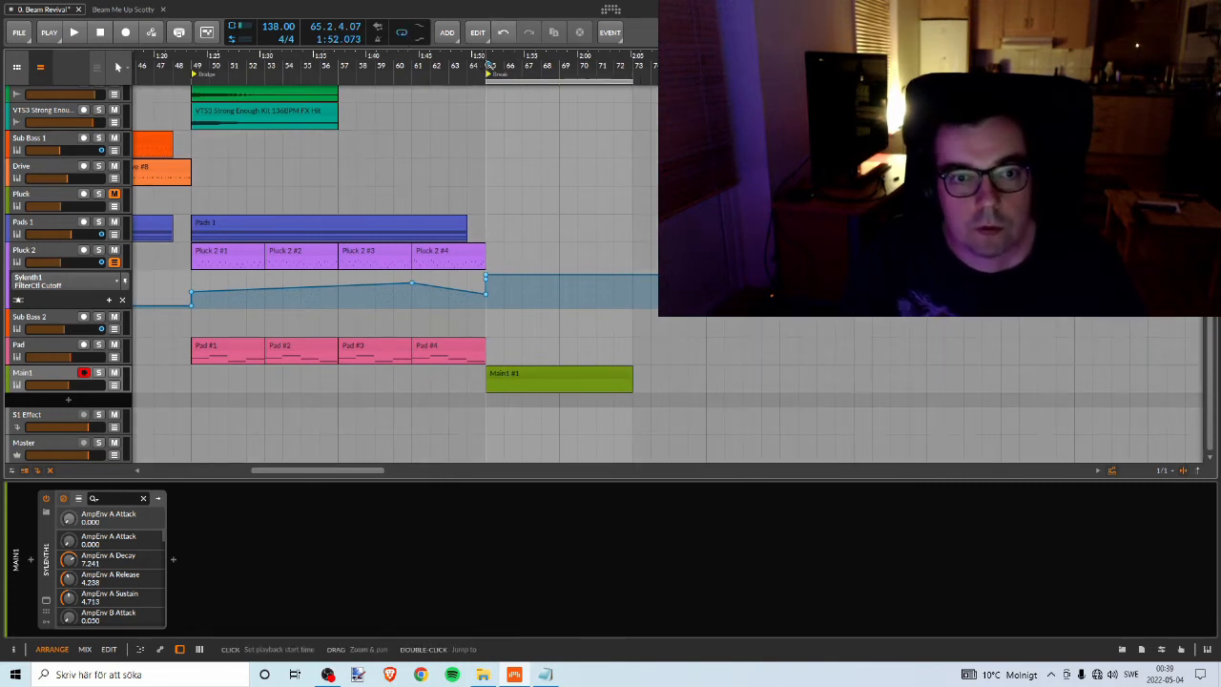
{"action": "key", "text": "space"}
{"action": "key", "text": "space"}
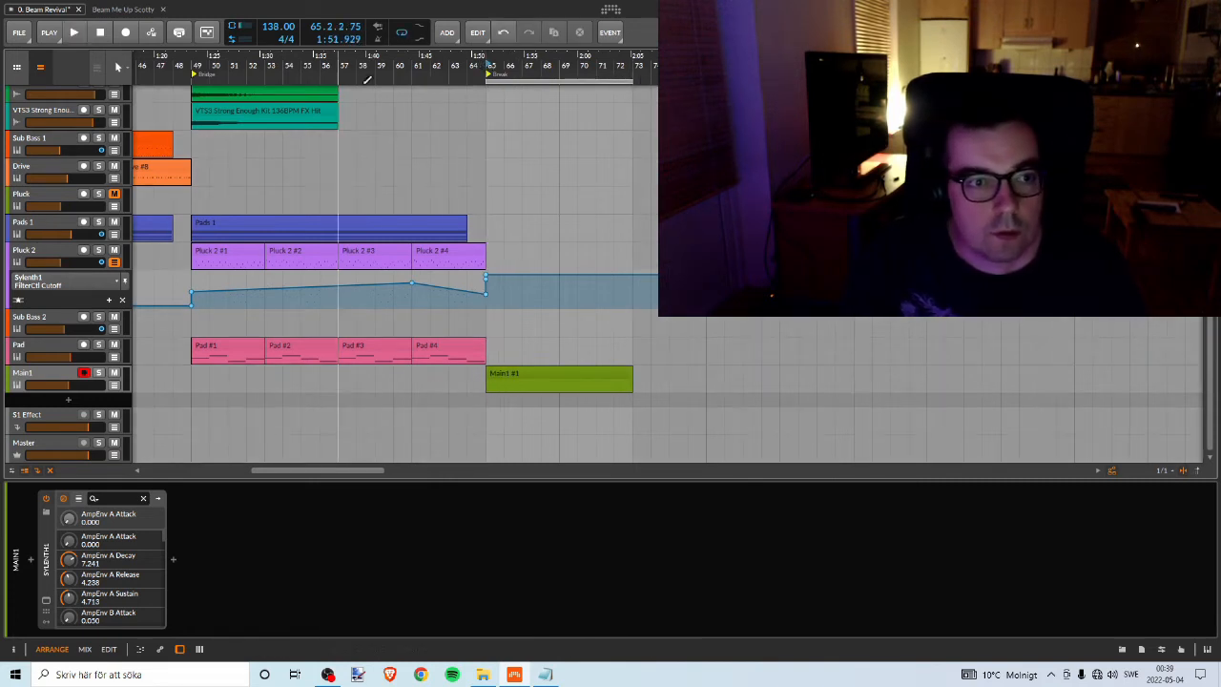
Audition the arrangement from bar 57 and from the Bridge at bar 49 while reviewing its tracks.
{"action": "left_click", "coordinate": [344, 67]}
{"action": "key", "text": "space"}
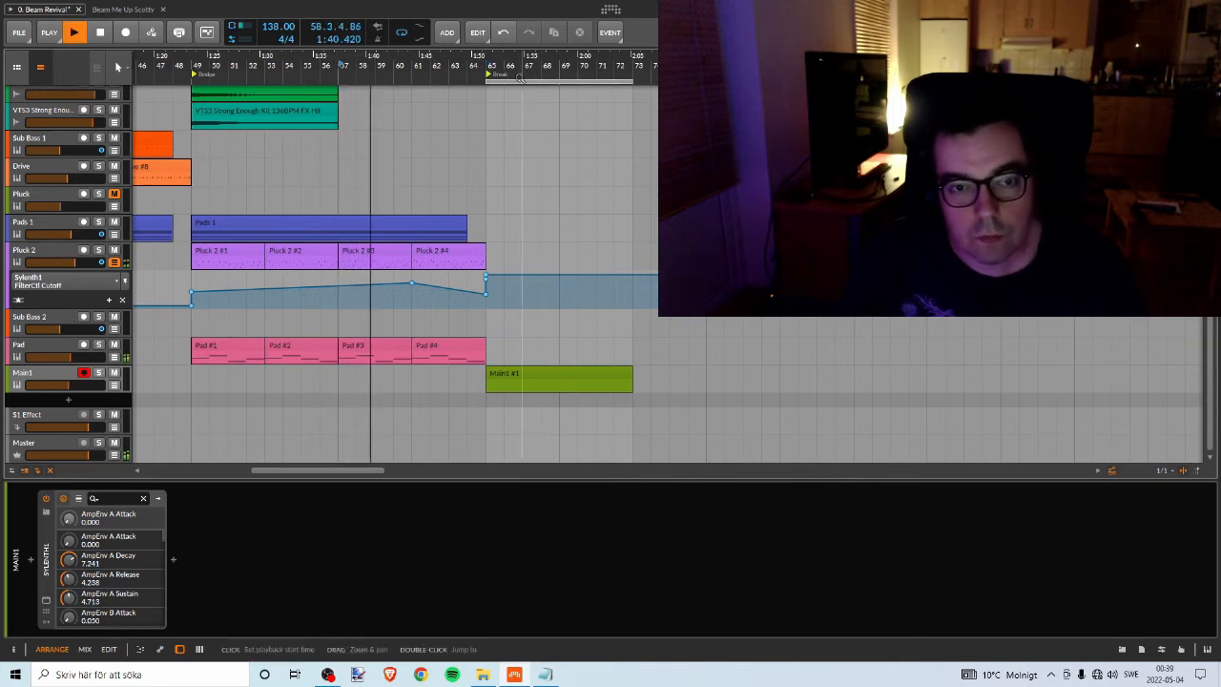
{"action": "key", "text": "space"}
{"action": "left_click", "coordinate": [194, 66]}
{"action": "key", "text": "space"}
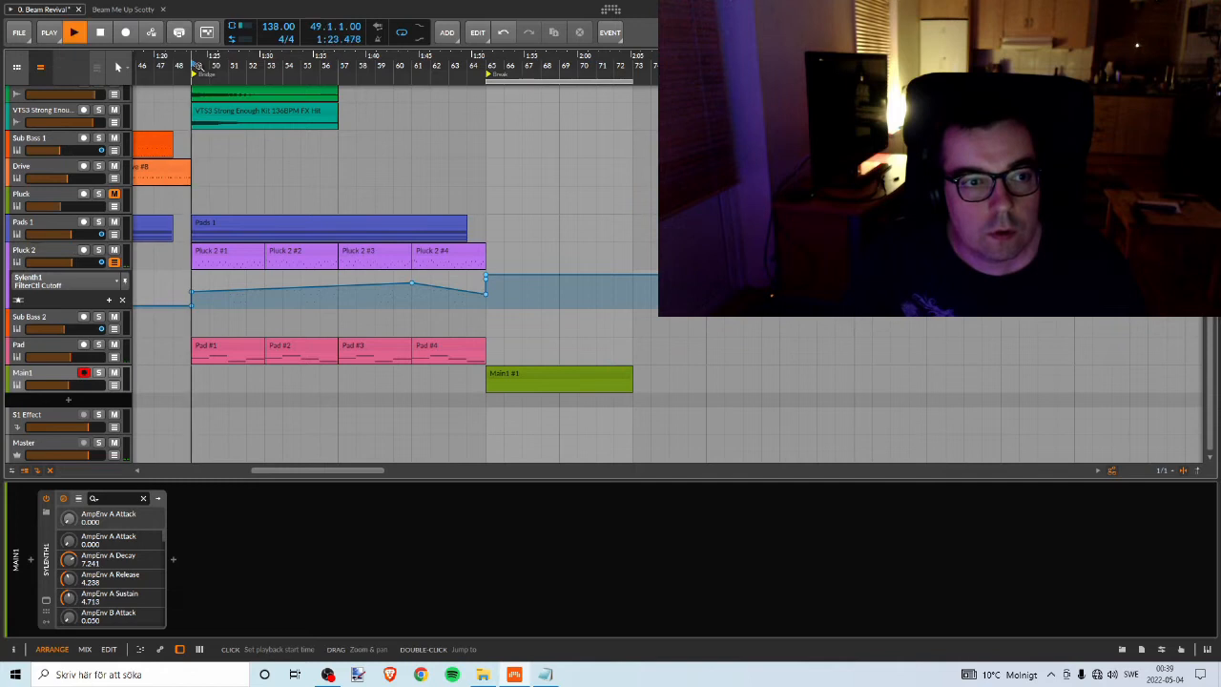
{"action": "scroll", "coordinate": [355, 122], "scroll_direction": "up", "scroll_amount": 3}
{"action": "scroll", "coordinate": [348, 117], "scroll_direction": "down", "scroll_amount": 3}
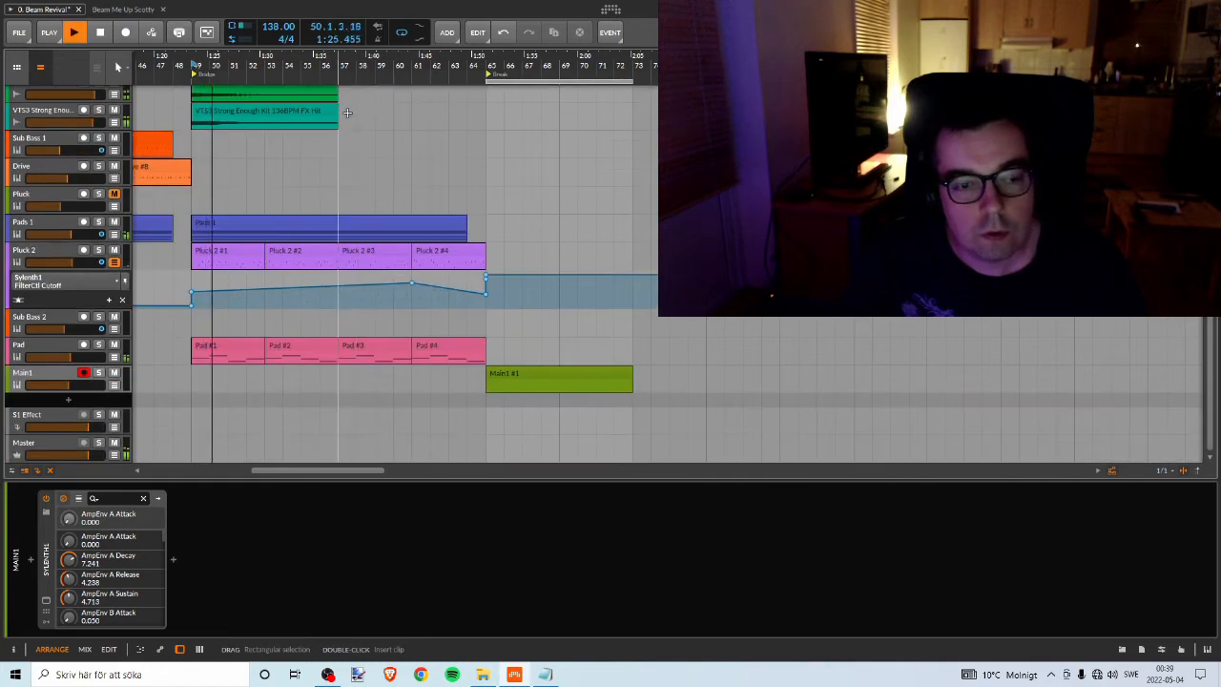
{"action": "scroll", "coordinate": [372, 114], "scroll_direction": "up", "scroll_amount": 3}
{"action": "scroll", "coordinate": [485, 116], "scroll_direction": "down", "scroll_amount": 3}
{"action": "scroll", "coordinate": [486, 119], "scroll_direction": "up", "scroll_amount": 3}
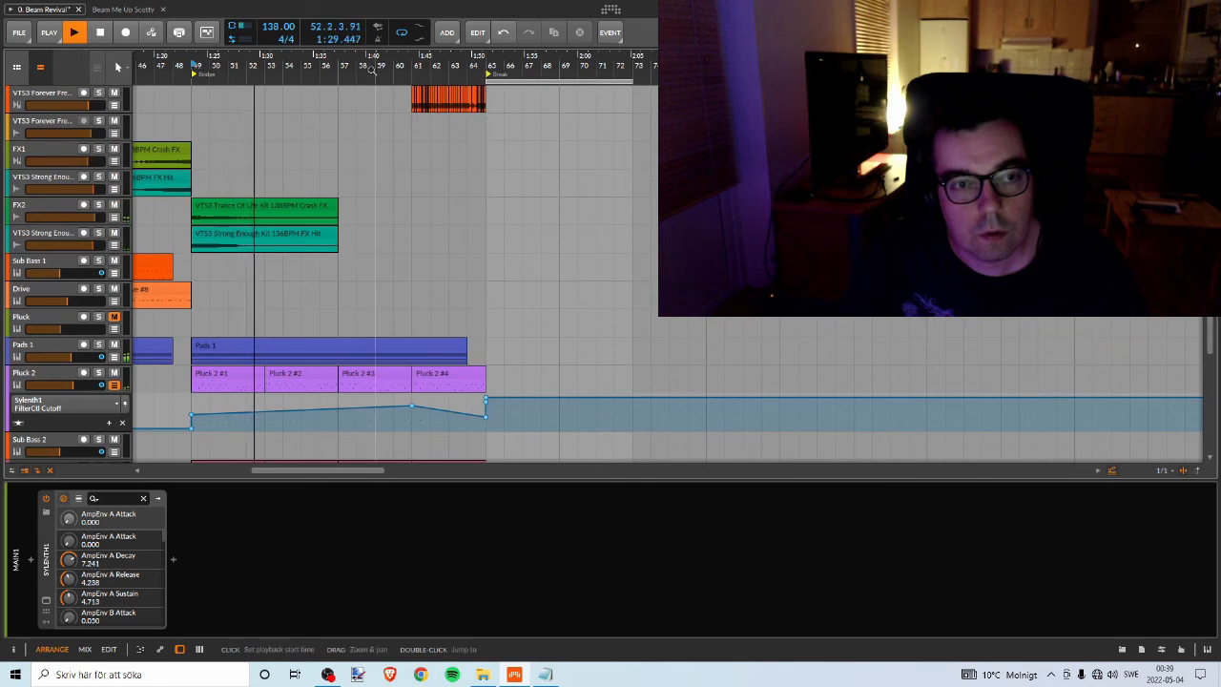
{"action": "left_click_drag", "start_coordinate": [375, 63], "coordinate": [302, 71]}
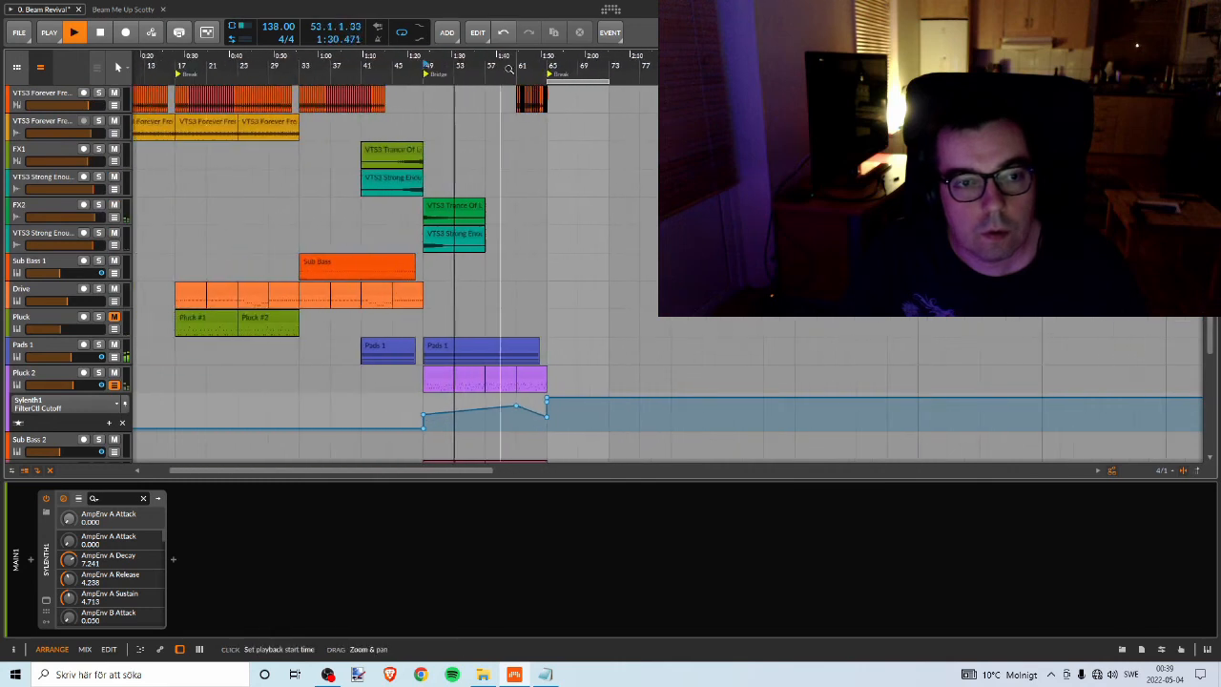
Audition the arrangement from bar 33, then check playback from the Break at bar 65 and stop.
{"action": "left_click", "coordinate": [303, 68]}
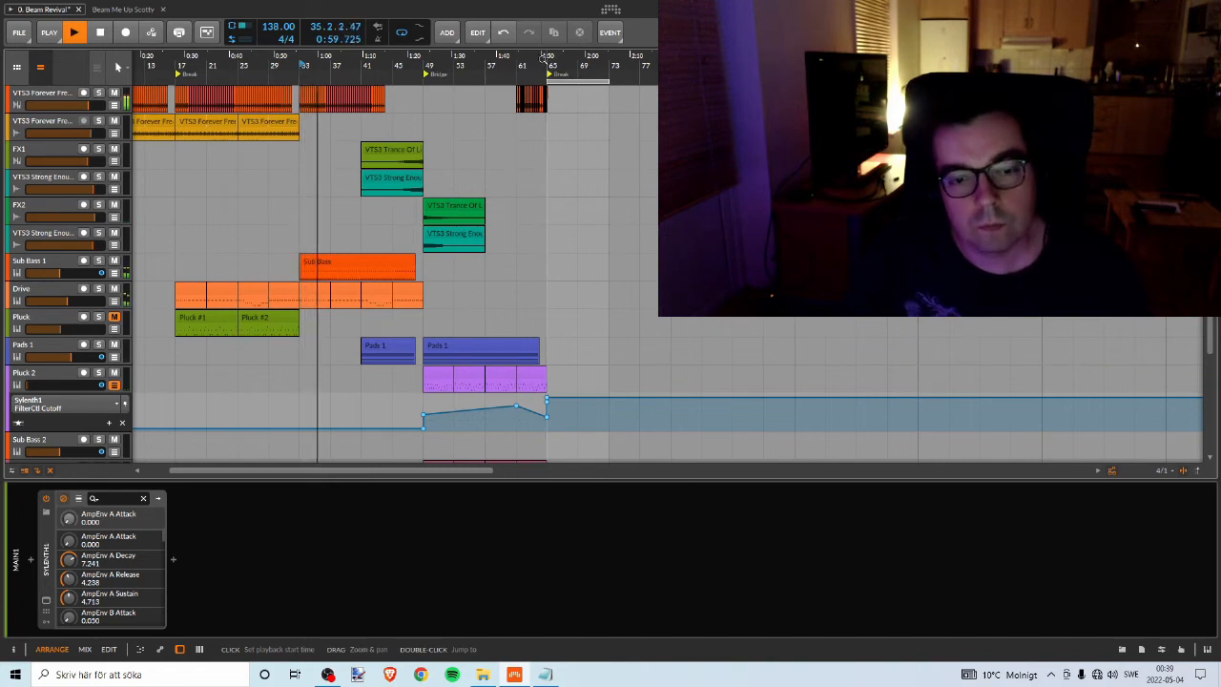
{"action": "scroll", "coordinate": [563, 215], "scroll_direction": "down", "scroll_amount": 3}
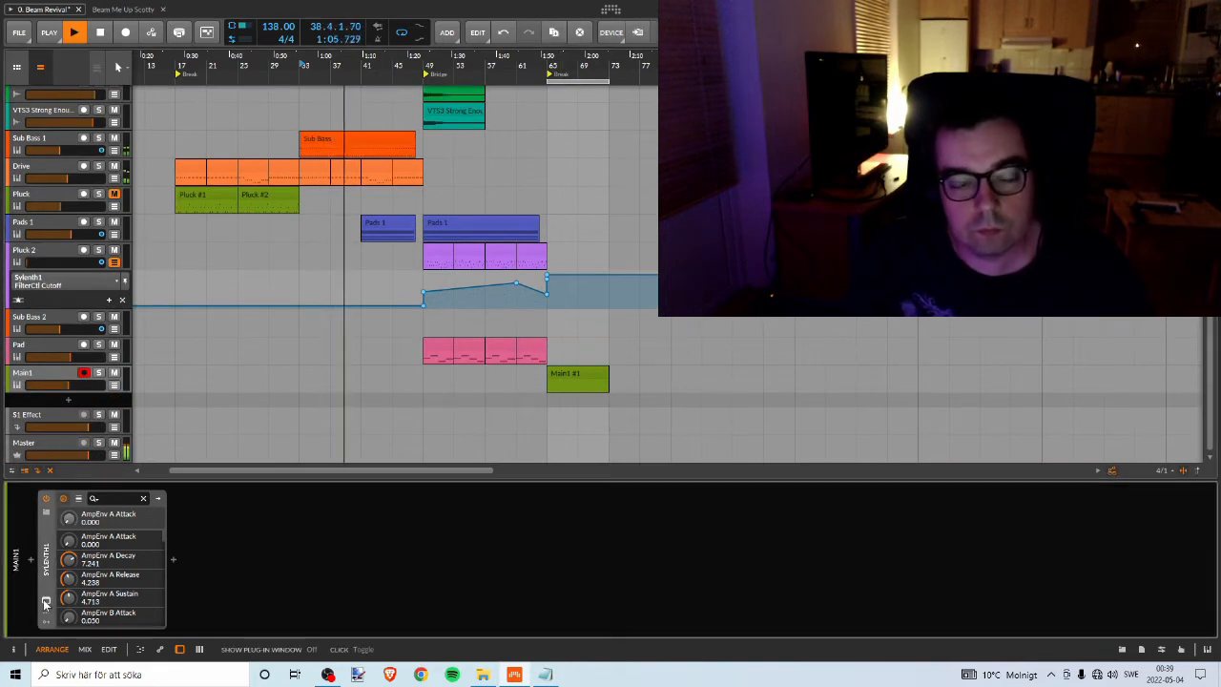
{"action": "left_click_drag", "start_coordinate": [562, 69], "coordinate": [506, 110]}
{"action": "key", "text": "space"}
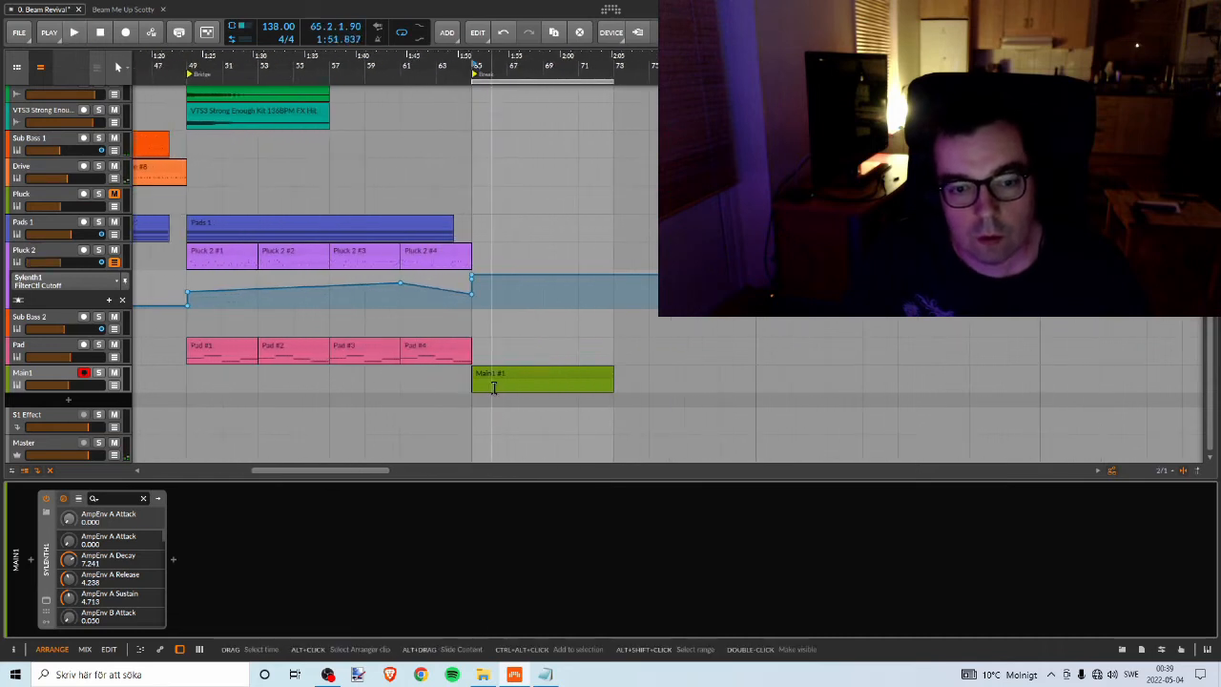
Open the empty Main1 clip for note editing and extend its loop end from one bar to the full eight bars.
{"action": "double_click", "coordinate": [490, 384]}
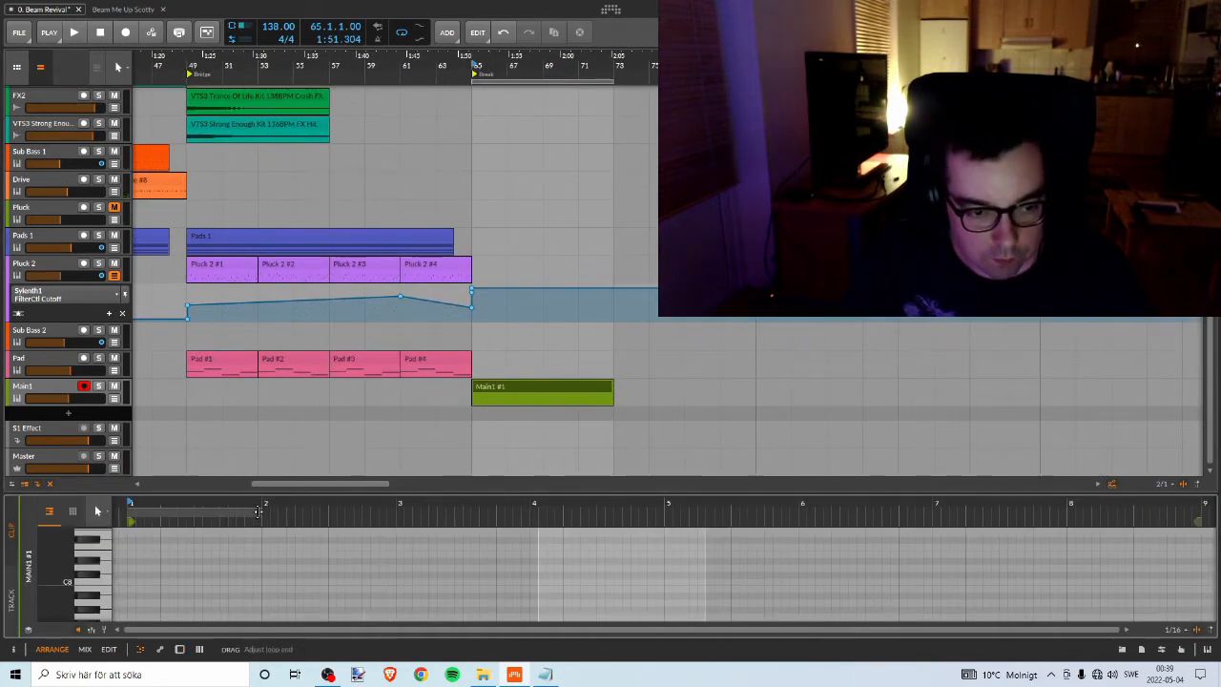
{"action": "left_click_drag", "start_coordinate": [261, 519], "coordinate": [1024, 532]}
{"action": "left_click_drag", "start_coordinate": [1192, 505], "coordinate": [1199, 506]}
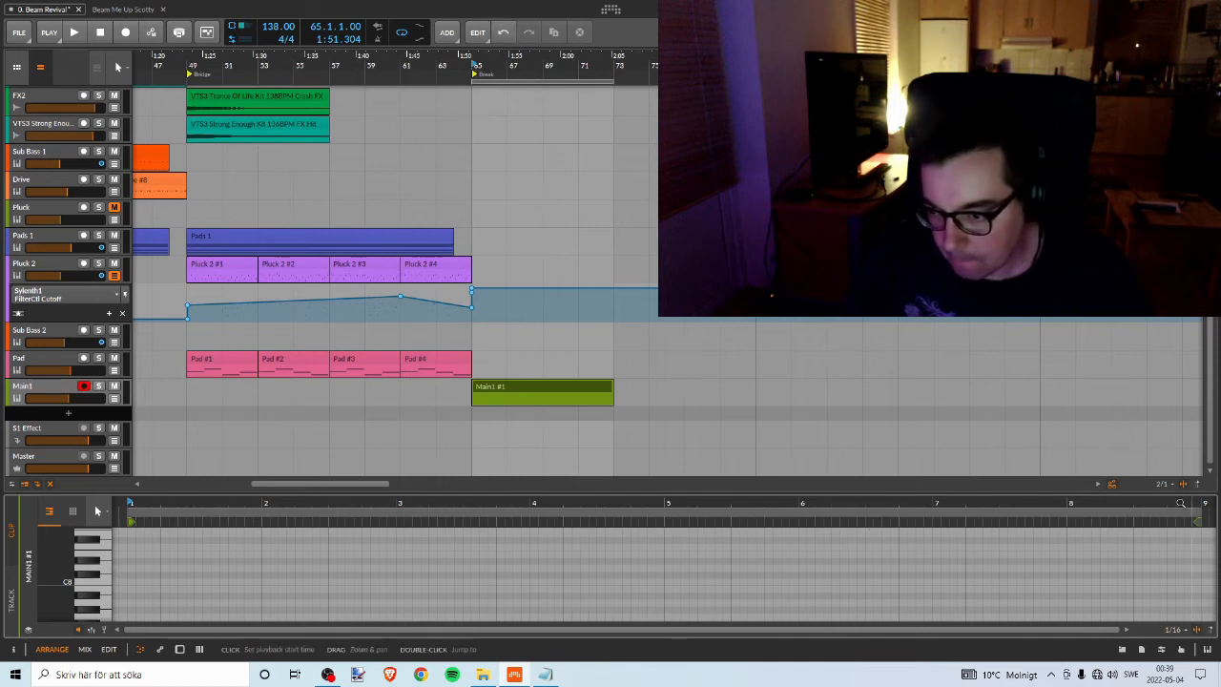
Enlarge the note editor and place the first short 1/16 notes at the start of the Main1 clip.
{"action": "left_click_drag", "start_coordinate": [227, 489], "coordinate": [227, 171]}
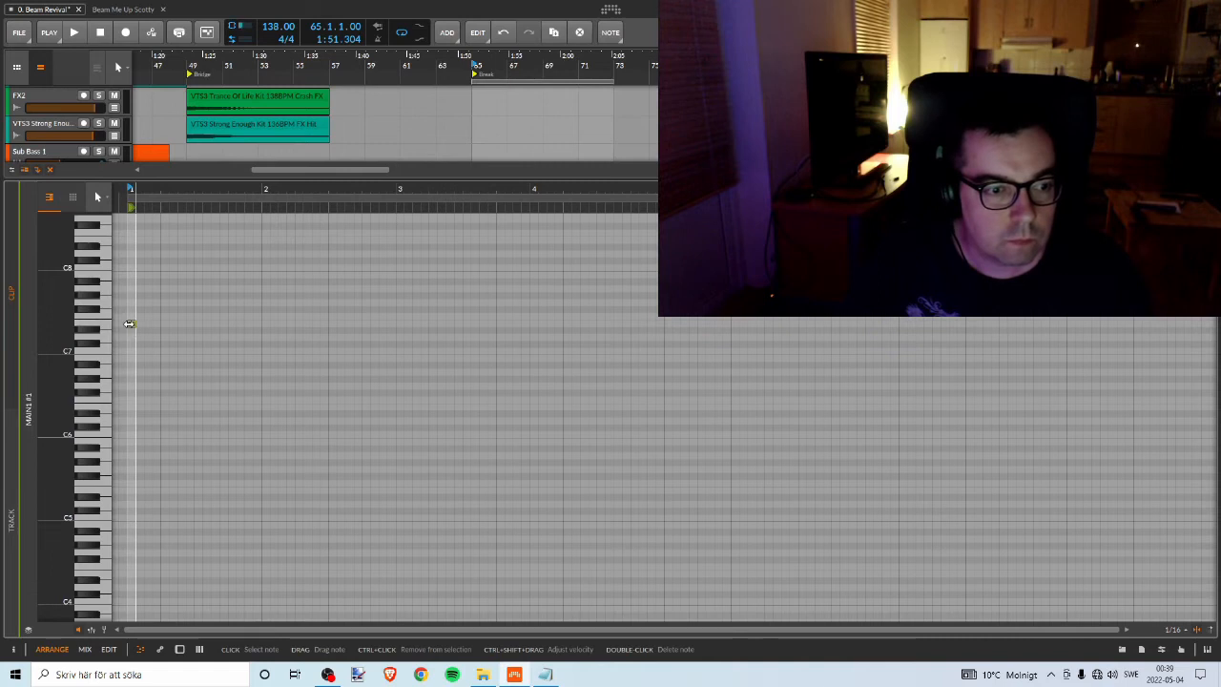
{"action": "left_click_drag", "start_coordinate": [132, 324], "coordinate": [138, 414]}
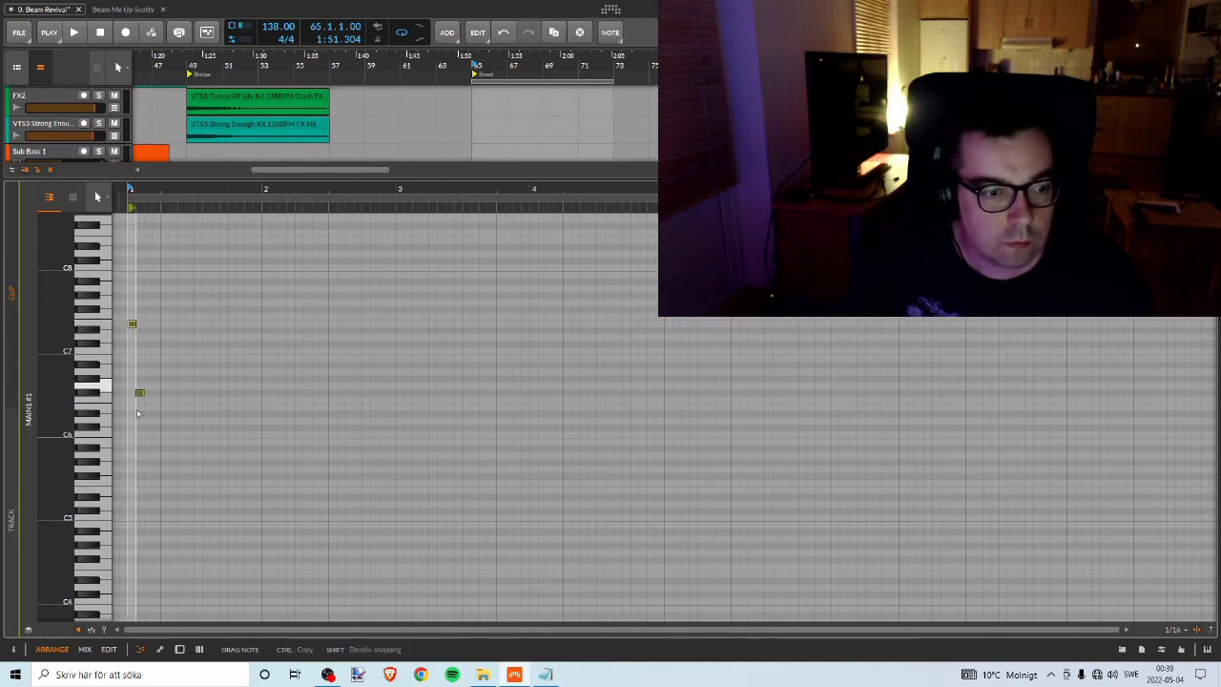
Move the single note at the start of the MAIN1 clip down to E4.
{"action": "left_click_drag", "start_coordinate": [133, 574], "coordinate": [133, 574]}
{"action": "scroll", "coordinate": [259, 504], "scroll_direction": "down", "scroll_amount": 2}
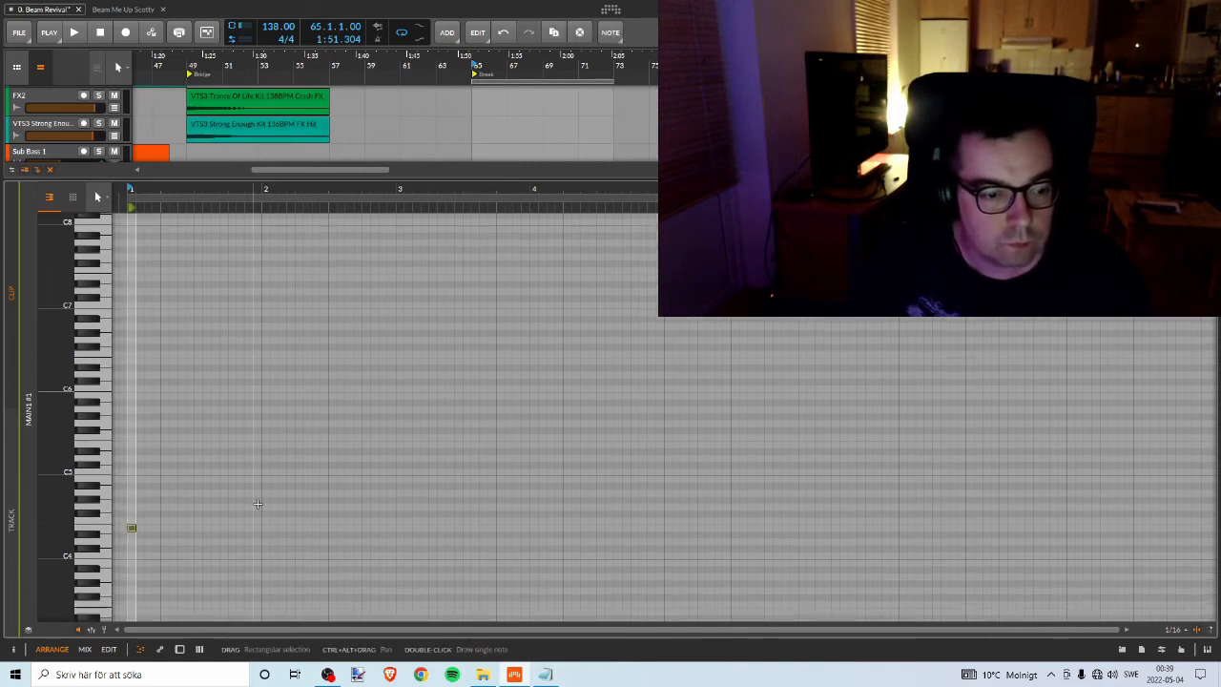
{"action": "left_click_drag", "start_coordinate": [177, 518], "coordinate": [119, 465]}
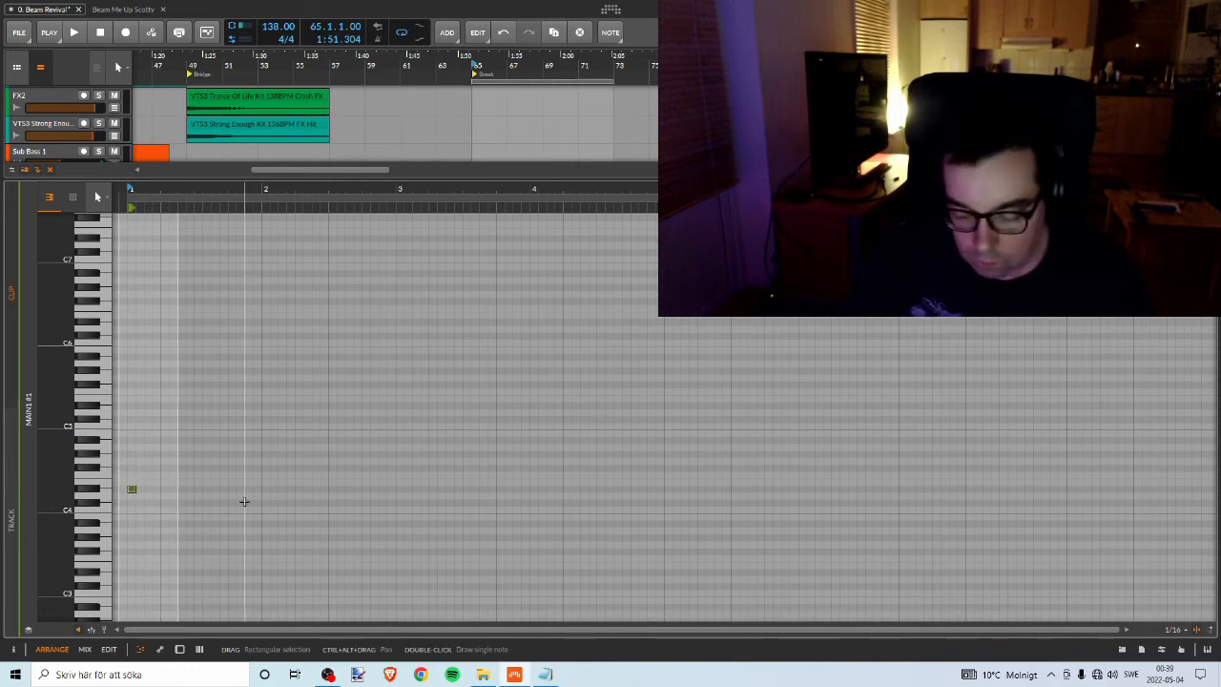
{"action": "key", "text": "shift+Down"}
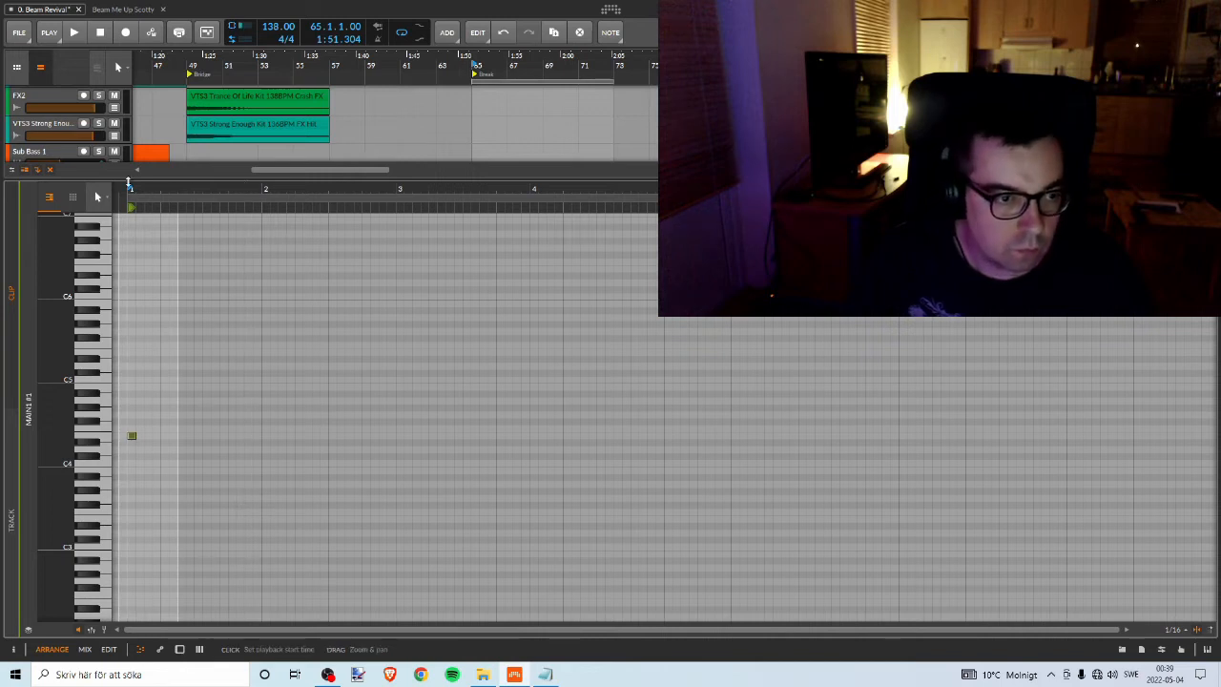
{"action": "left_click_drag", "start_coordinate": [139, 189], "coordinate": [157, 218]}
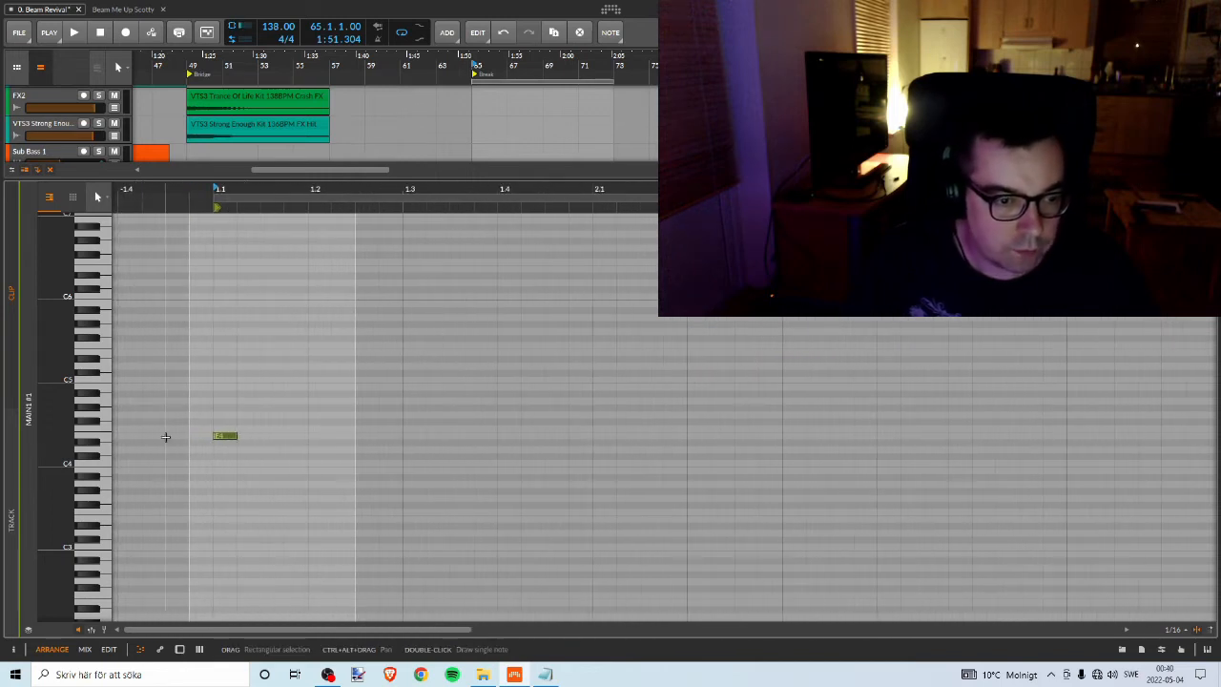
Add a B3 copy of the E4 note two sixteenths after it, and duplicate the pair at beat 1.2.
{"action": "left_click", "coordinate": [225, 437]}
{"action": "left_click_drag", "start_coordinate": [232, 438], "coordinate": [275, 477], "text": "ctrl"}
{"action": "key", "text": "space"}
{"action": "key", "text": "space"}
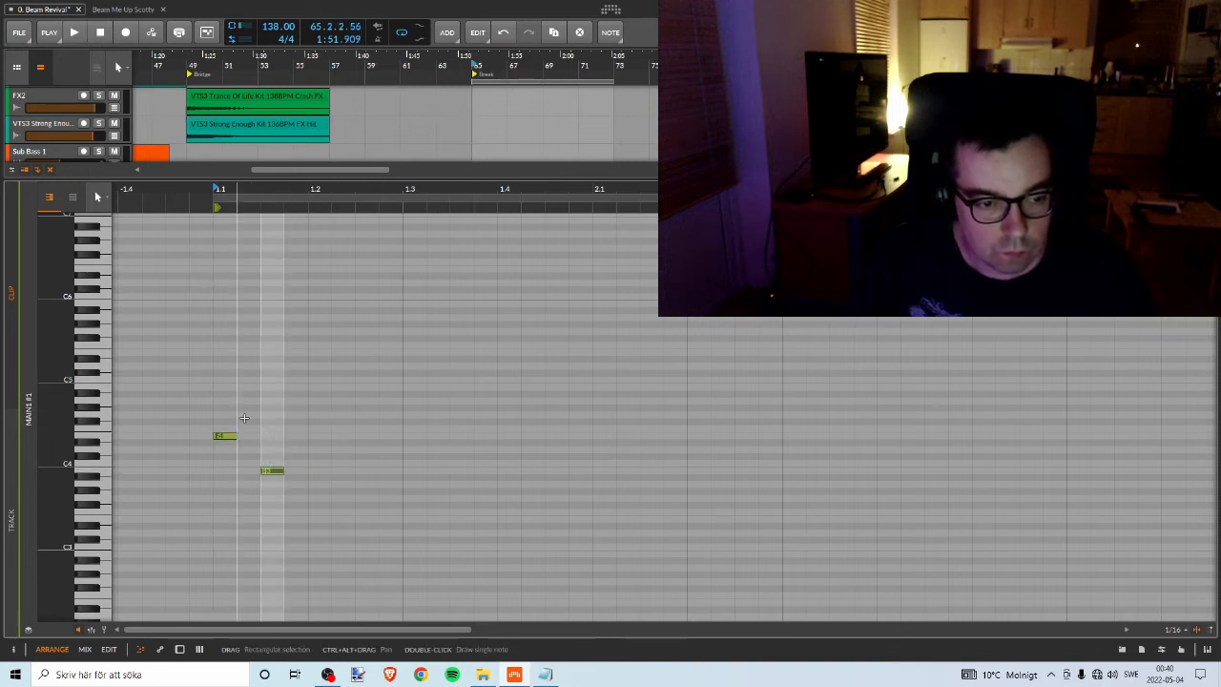
{"action": "left_click_drag", "start_coordinate": [222, 399], "coordinate": [341, 491]}
{"action": "left_click_drag", "start_coordinate": [222, 439], "coordinate": [316, 441], "text": "ctrl"}
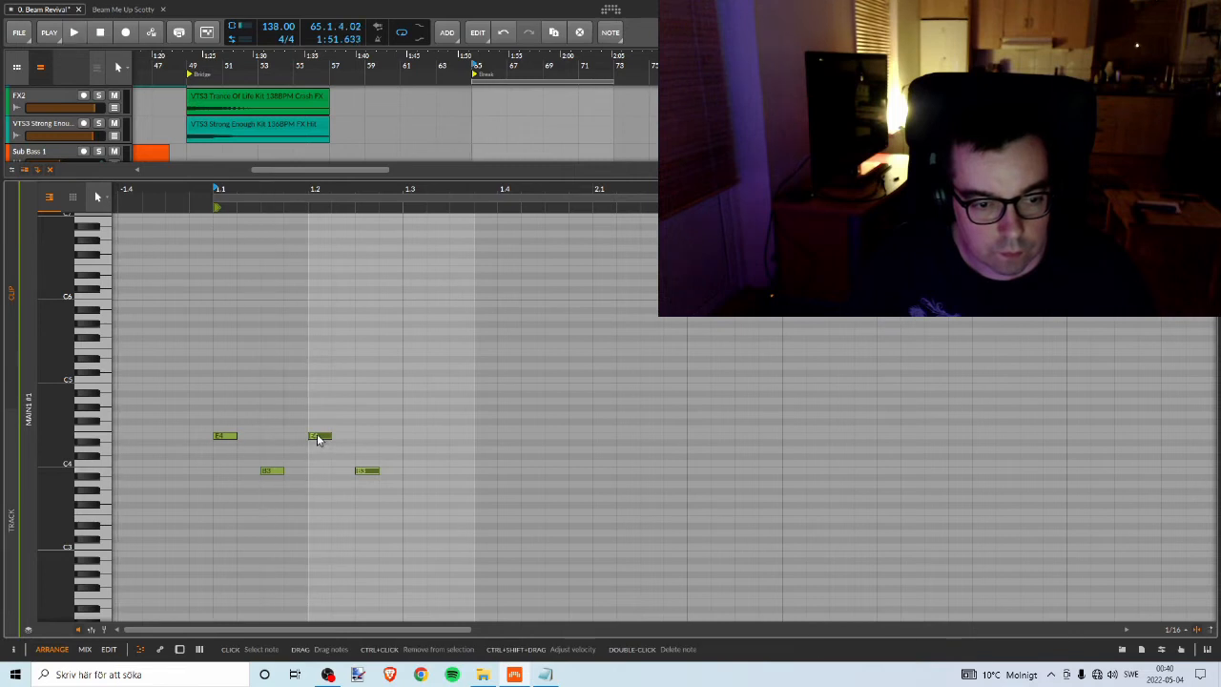
Try another copy of the E4–B3 pair after the second one, audition it and undo the copy.
{"action": "left_click_drag", "start_coordinate": [319, 439], "coordinate": [482, 483], "text": "ctrl"}
{"action": "key", "text": "space"}
{"action": "key", "text": "space"}
{"action": "left_click_drag", "start_coordinate": [408, 439], "coordinate": [408, 438]}
{"action": "key", "text": "ctrl+z"}
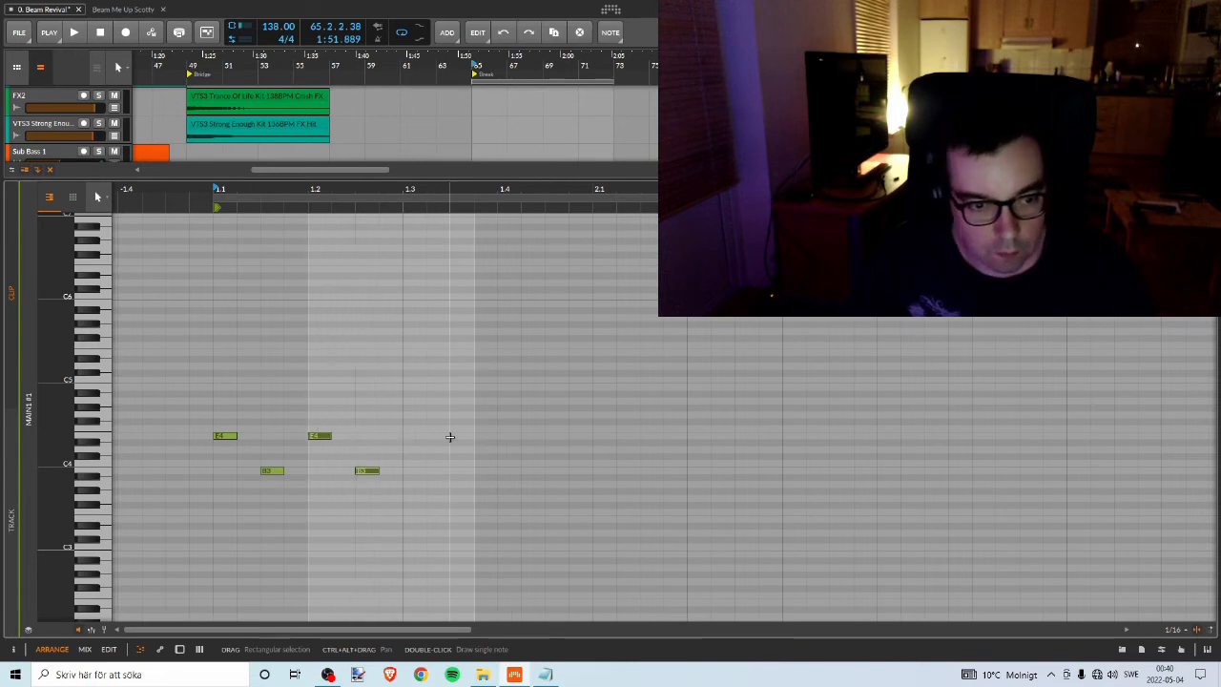
Shift the second E4–B3 pair one sixteenth later and audition the rhythm.
{"action": "key", "text": "space"}
{"action": "key", "text": "space"}
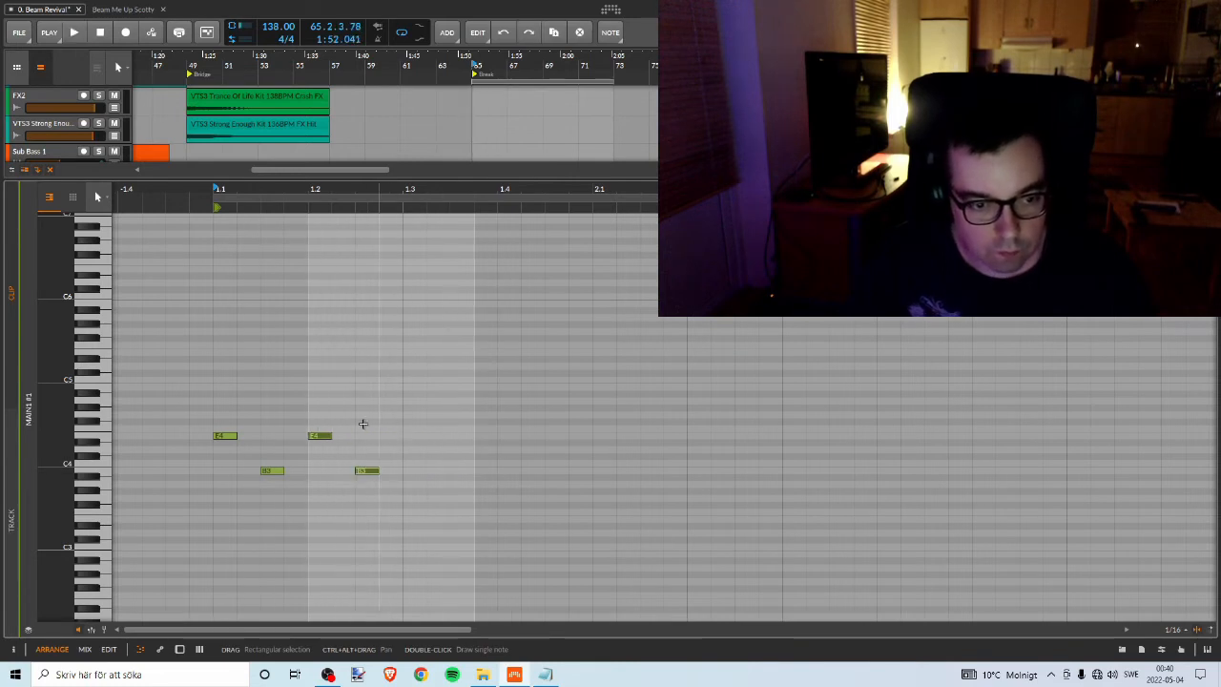
{"action": "left_click_drag", "start_coordinate": [323, 436], "coordinate": [351, 437]}
{"action": "key", "text": "space"}
{"action": "key", "text": "space"}
{"action": "key", "text": "space"}
{"action": "key", "text": "space"}
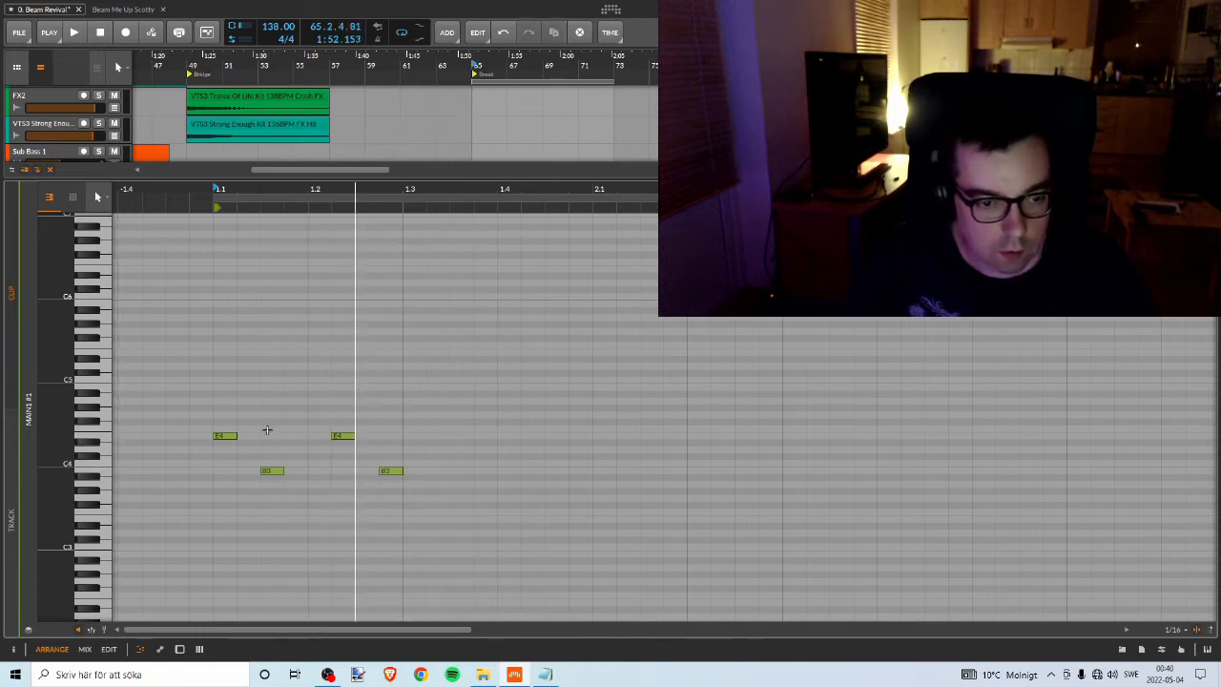
Duplicate the four notes so the copy starts one sixteenth after beat 1.3, and play it back.
{"action": "left_click_drag", "start_coordinate": [177, 385], "coordinate": [487, 510]}
{"action": "left_click_drag", "start_coordinate": [300, 442], "coordinate": [445, 436]}
{"action": "key", "text": "space"}
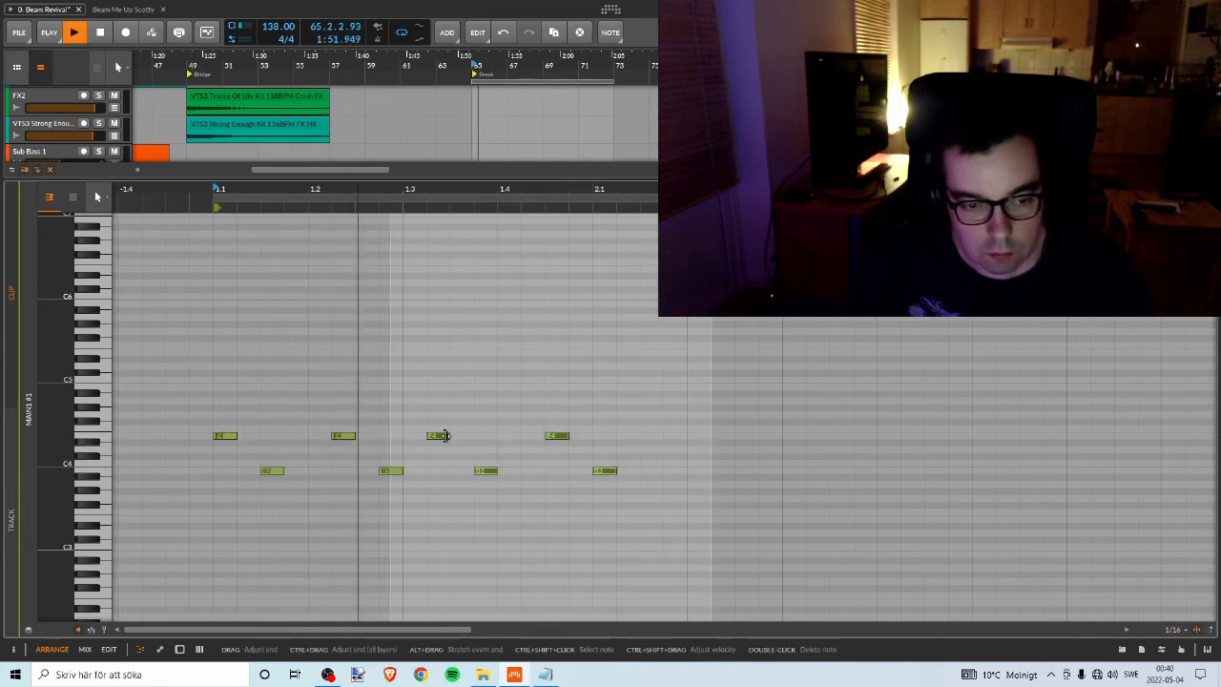
{"action": "key", "text": "space"}
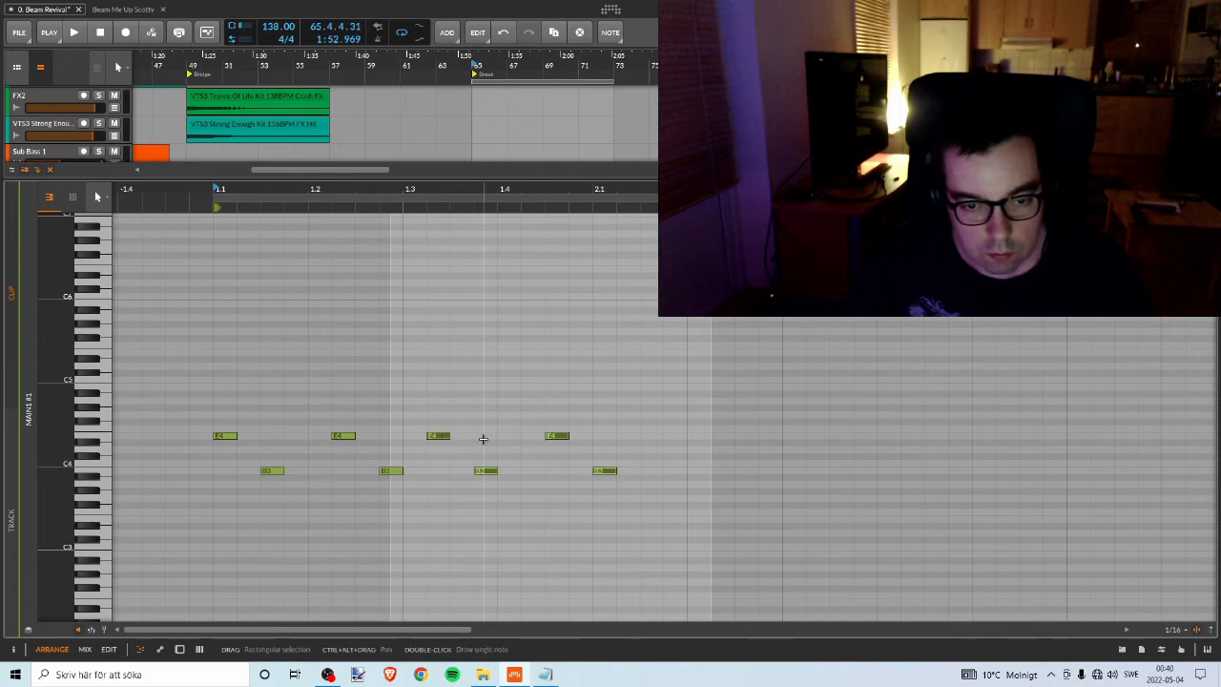
Nudge the four duplicated notes one sixteenth later and play the phrase back.
{"action": "left_click_drag", "start_coordinate": [676, 404], "coordinate": [445, 503]}
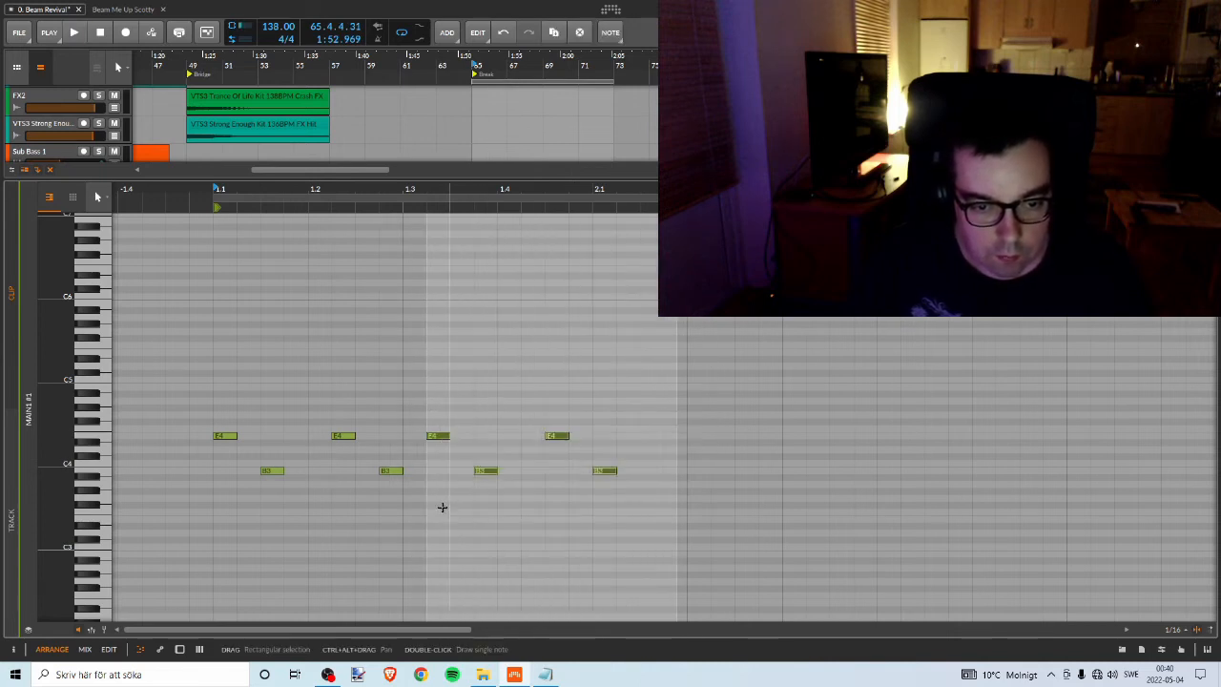
{"action": "key", "text": "Right"}
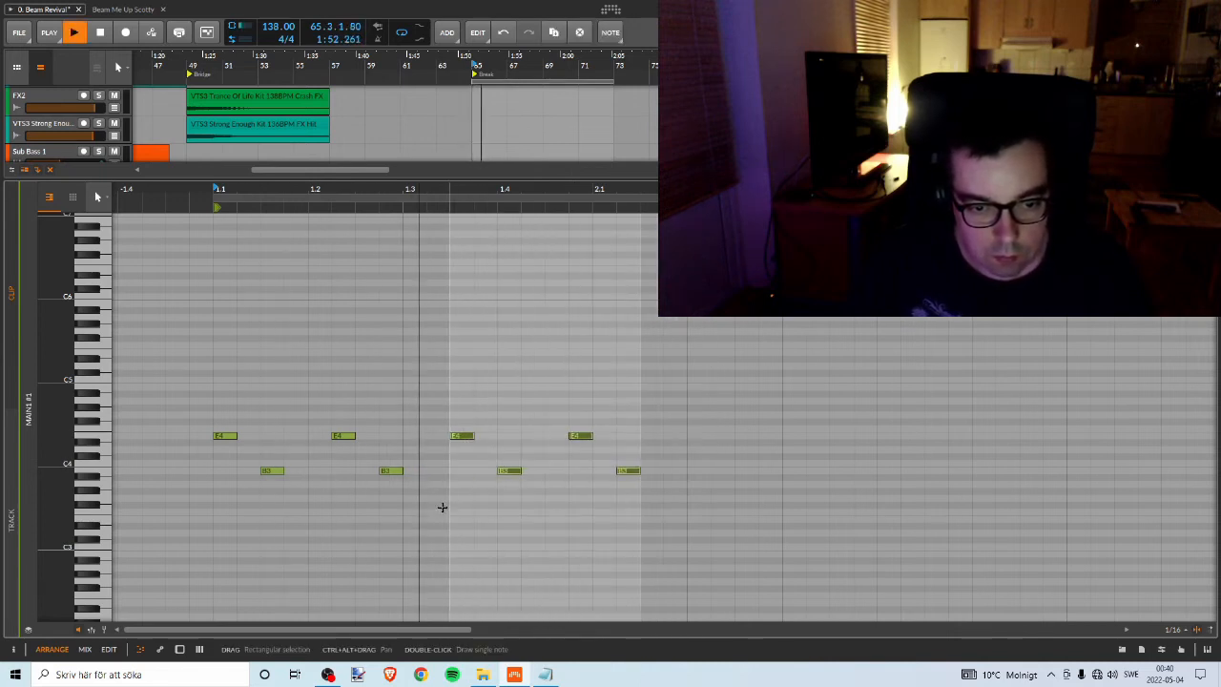
{"action": "key", "text": "space"}
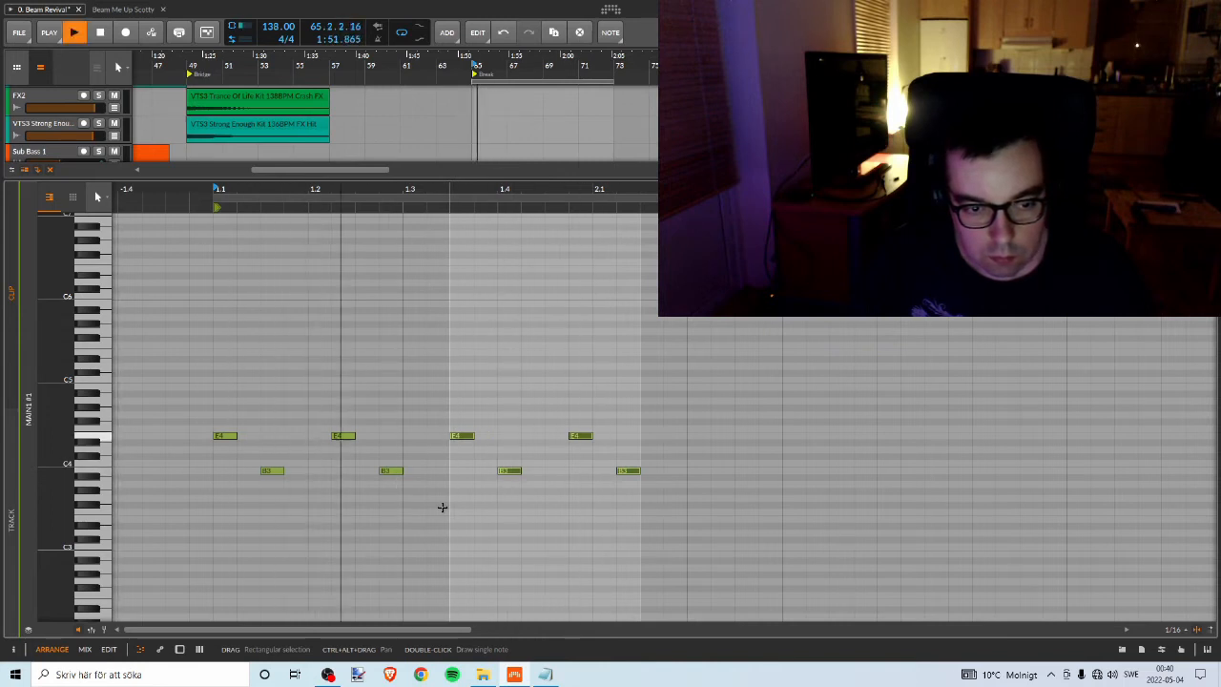
{"action": "key", "text": "space"}
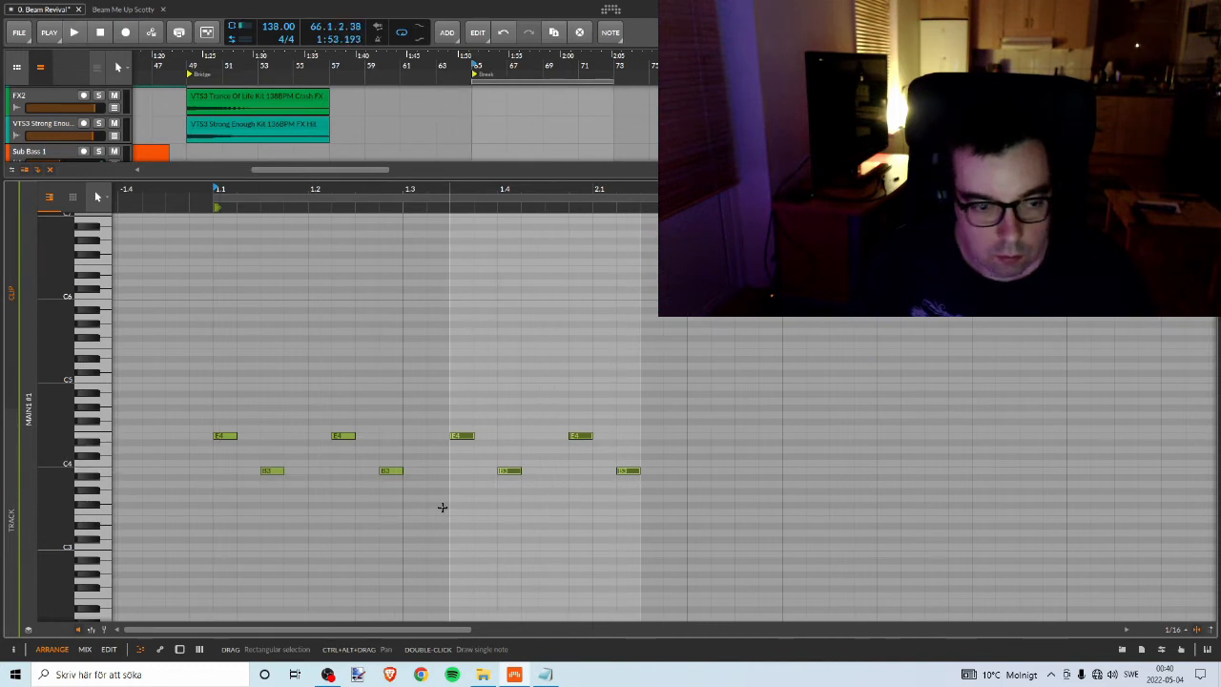
{"action": "key", "text": "space"}
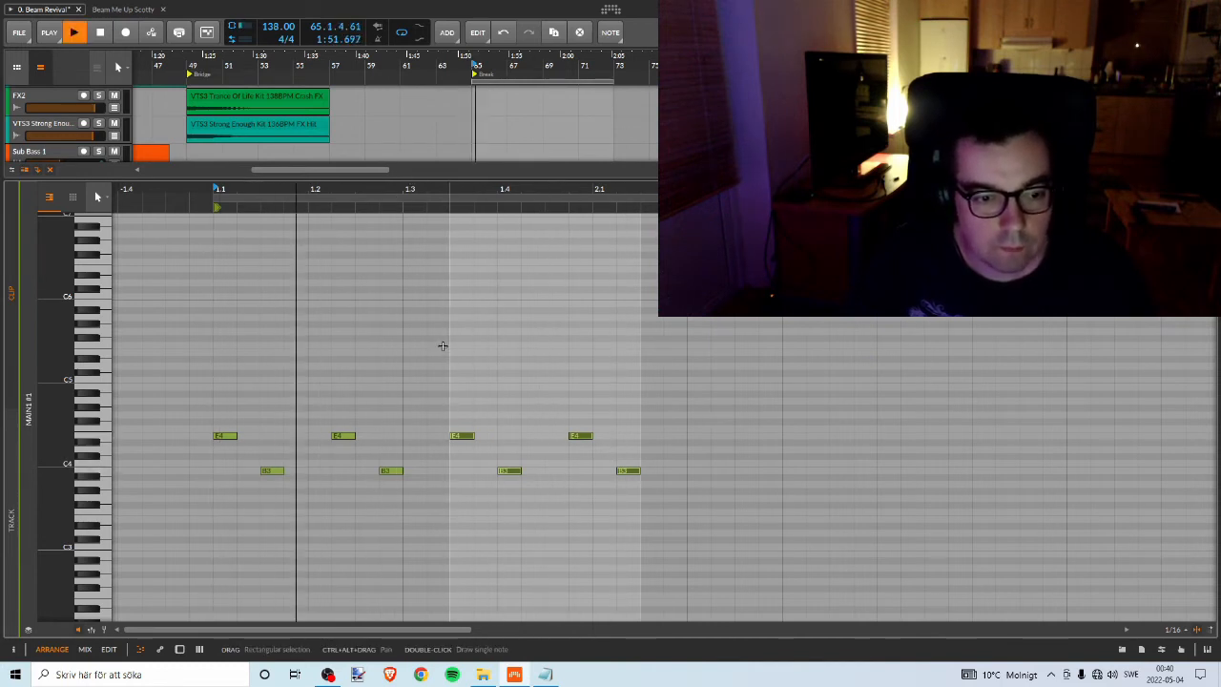
{"action": "key", "text": "space"}
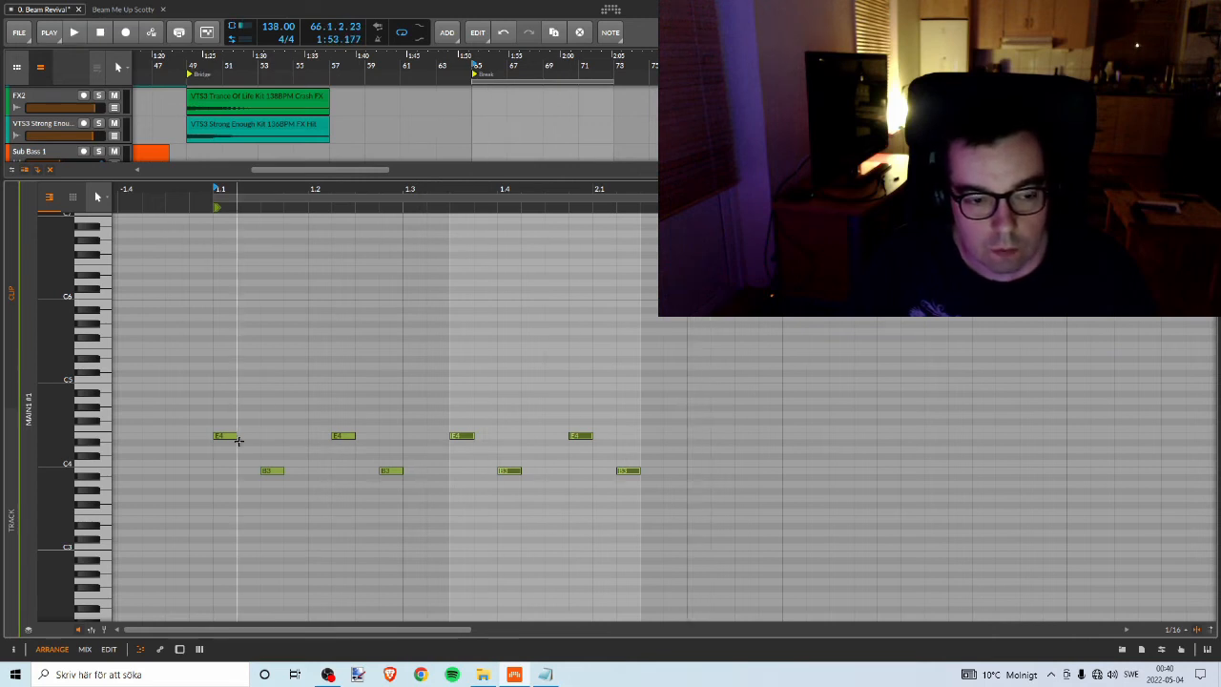
Duplicate all eight notes so the copy starts at beat 2.2, and audition the result.
{"action": "left_click_drag", "start_coordinate": [204, 395], "coordinate": [716, 537]}
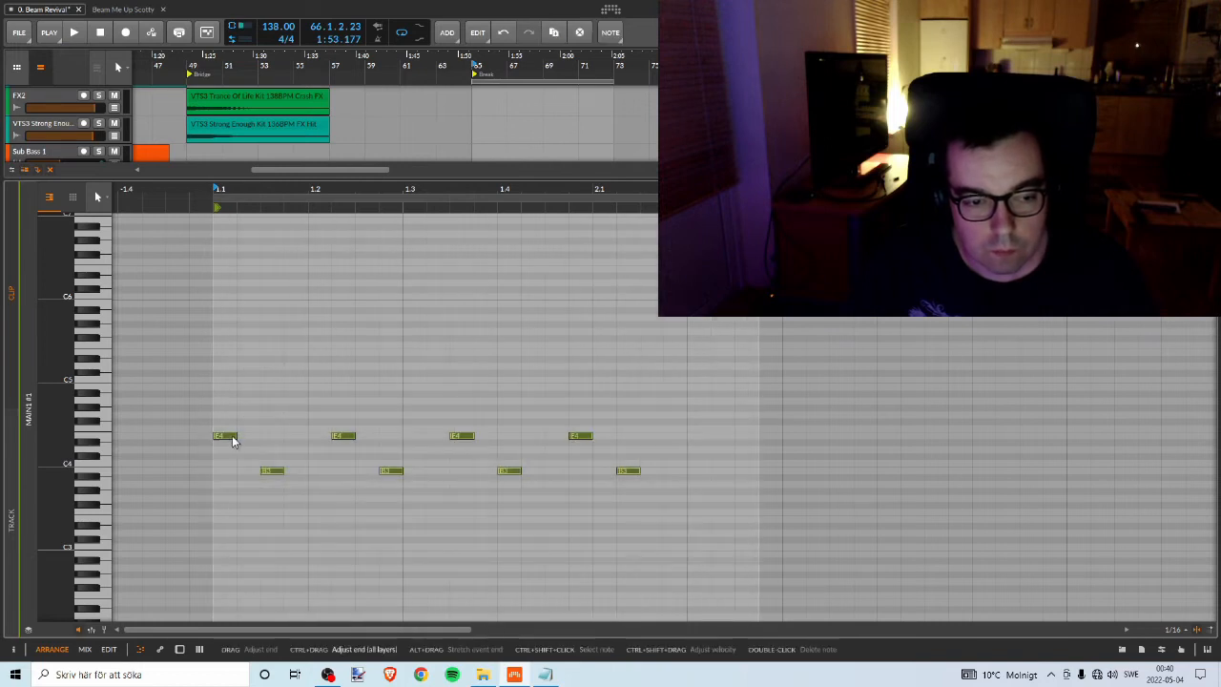
{"action": "left_click_drag", "start_coordinate": [229, 436], "coordinate": [707, 444]}
{"action": "key", "text": "space"}
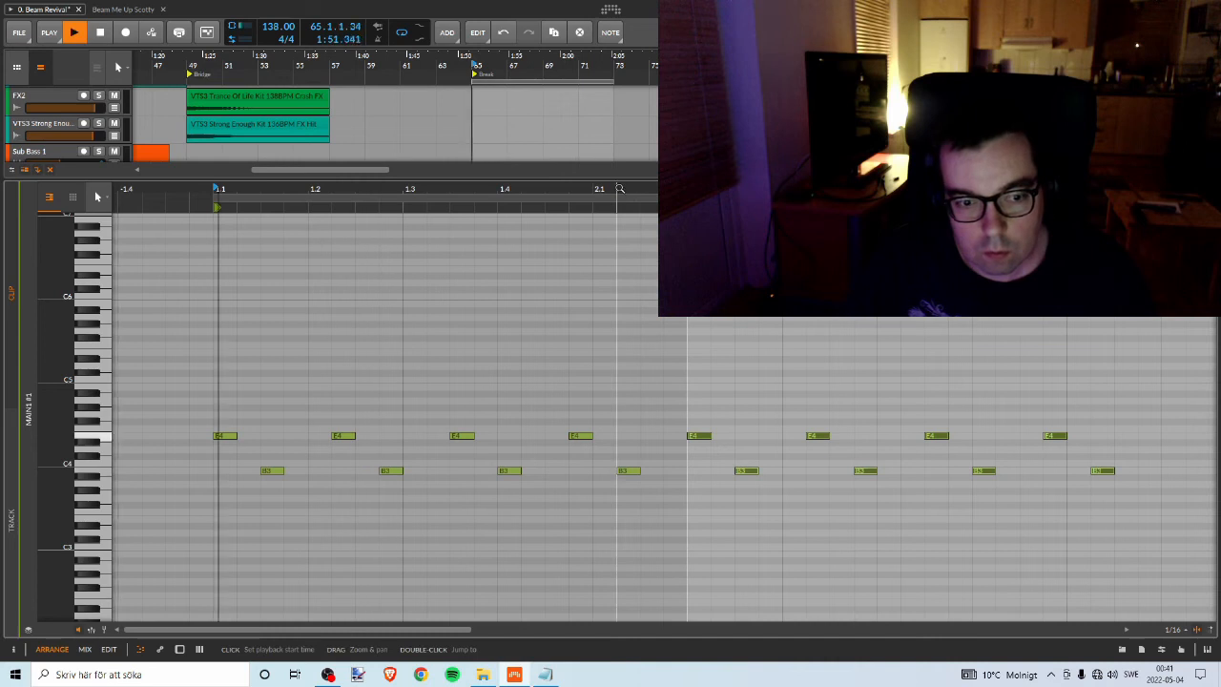
{"action": "key", "text": "space"}
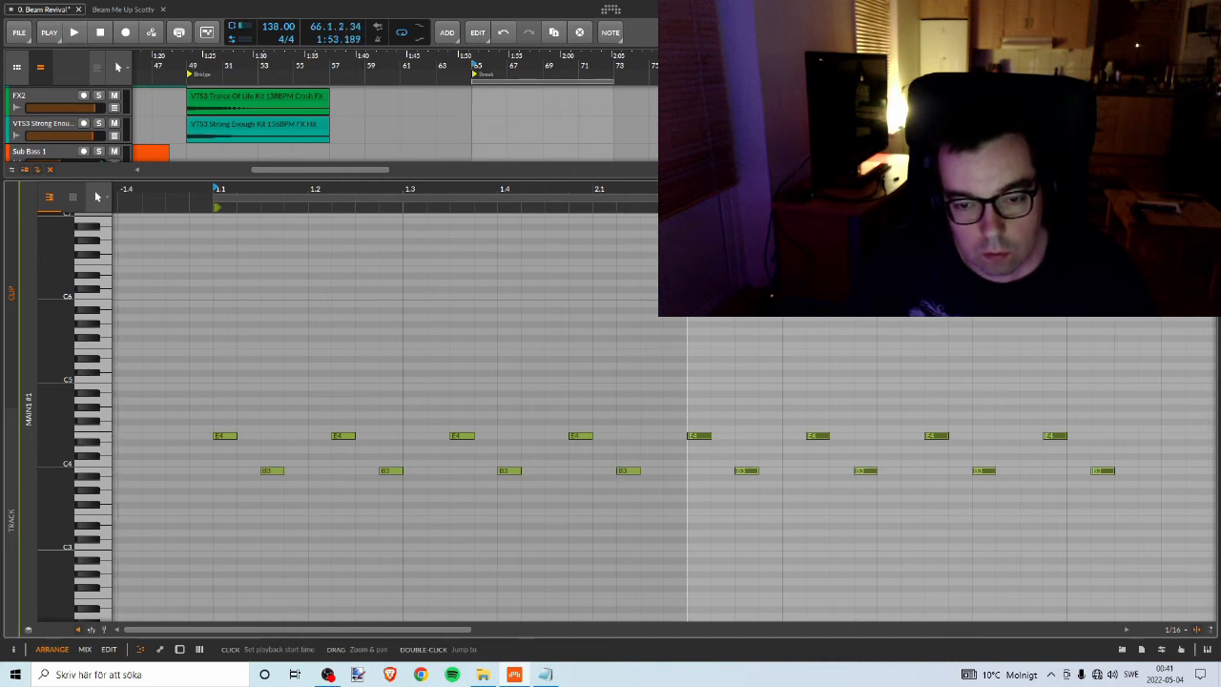
In the phrase starting at beat 2.2, raise its first B3 to F#4 and lower its second E4 to D#4.
{"action": "left_click", "coordinate": [692, 442]}
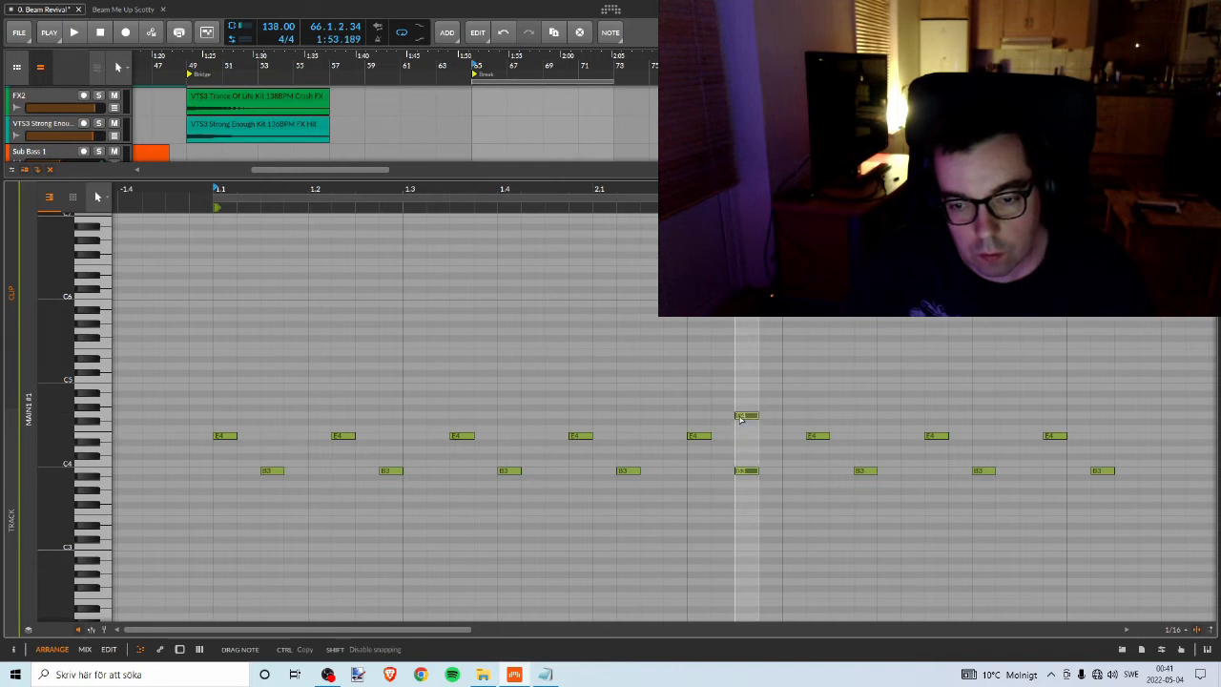
{"action": "left_click_drag", "start_coordinate": [741, 427], "coordinate": [741, 425]}
{"action": "left_click", "coordinate": [698, 438]}
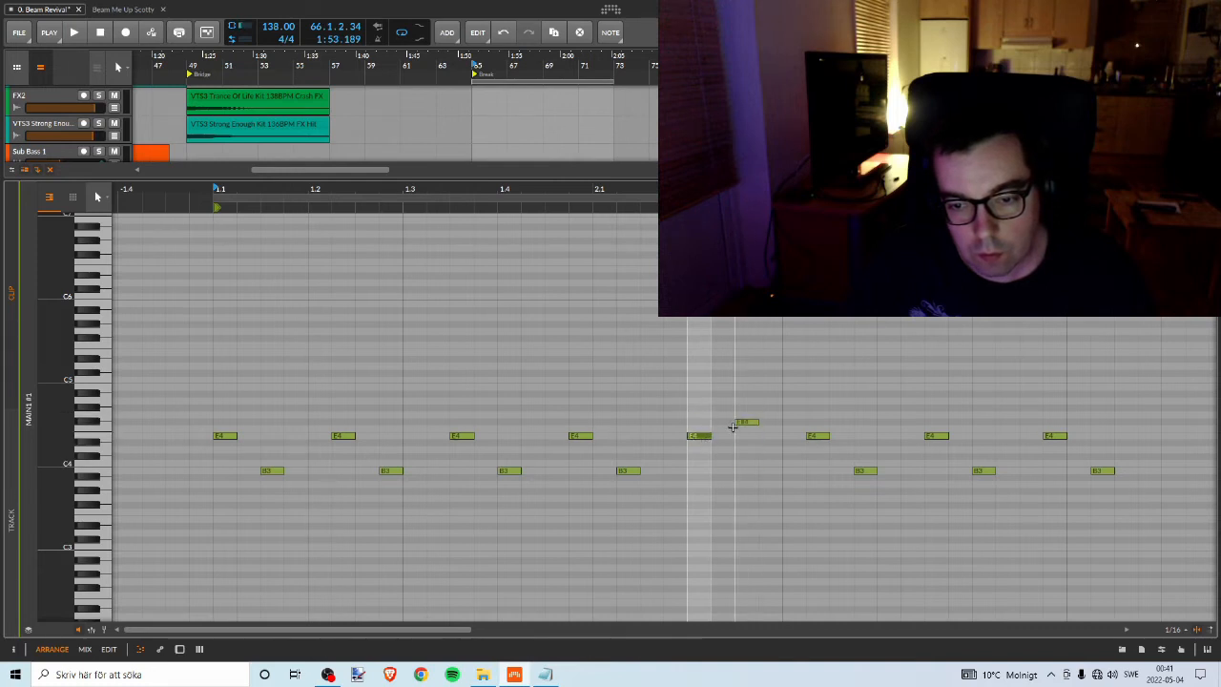
{"action": "left_click", "coordinate": [812, 438]}
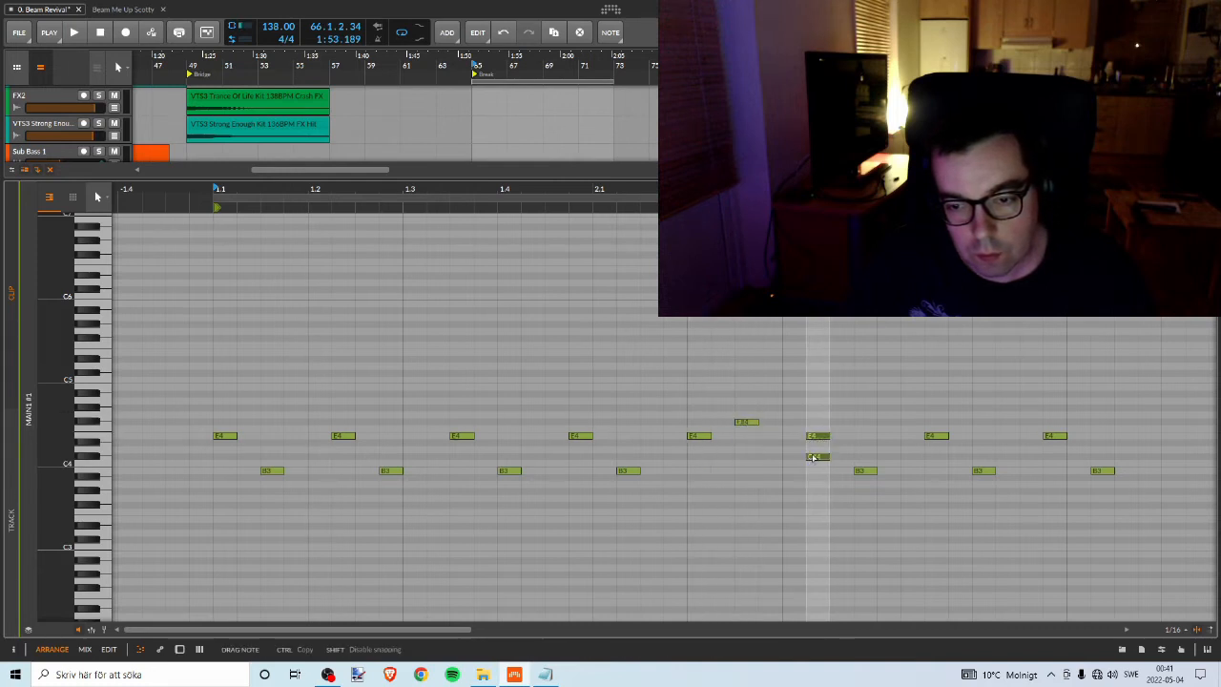
{"action": "left_click_drag", "start_coordinate": [812, 450], "coordinate": [864, 482]}
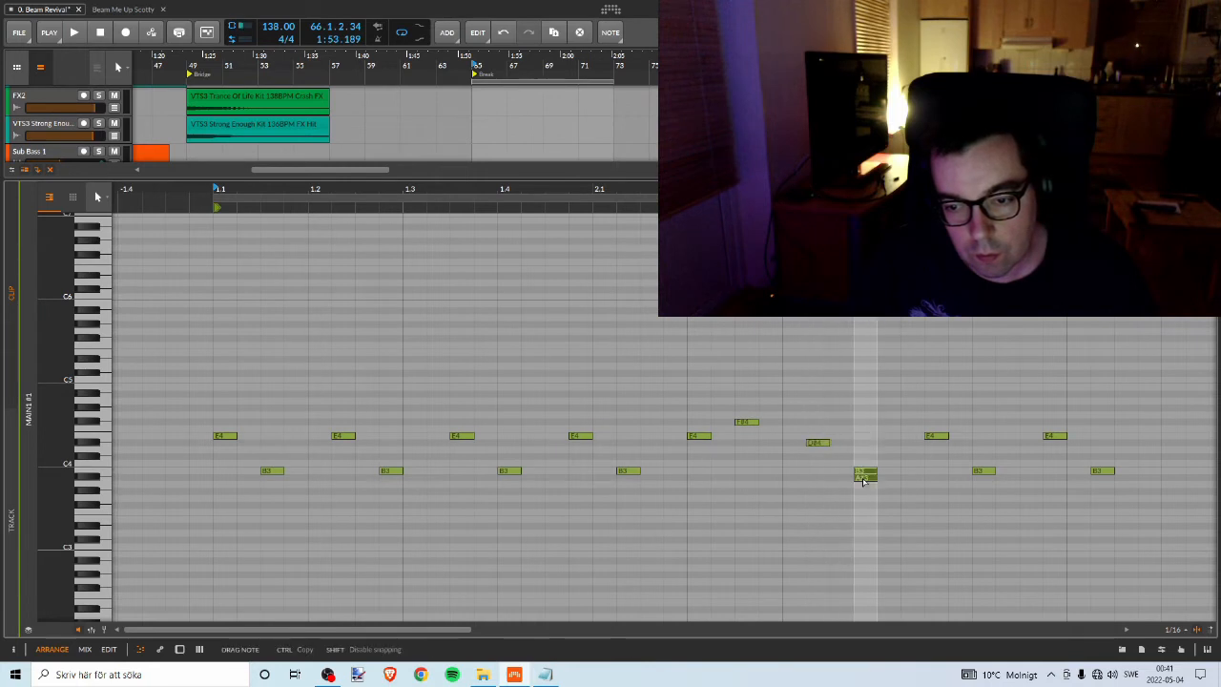
Delete the last four notes of the duplicated phrase and play the melody back.
{"action": "left_click_drag", "start_coordinate": [918, 398], "coordinate": [1127, 505]}
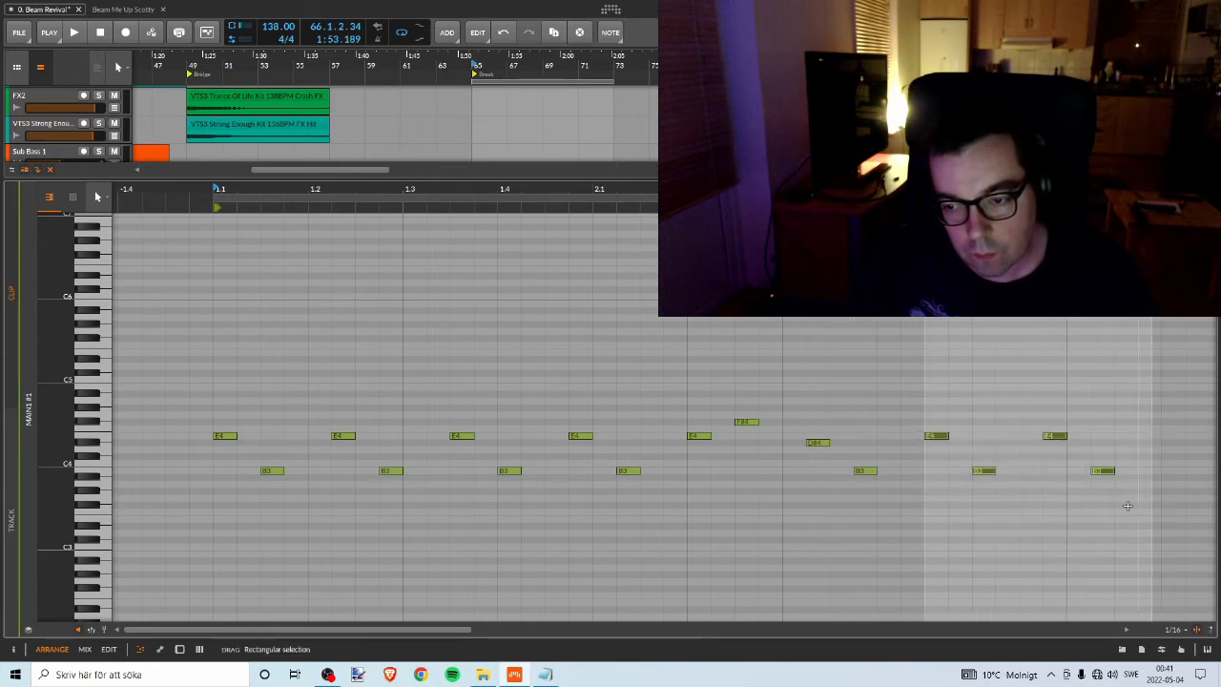
{"action": "key", "text": "Delete"}
{"action": "key", "text": "space"}
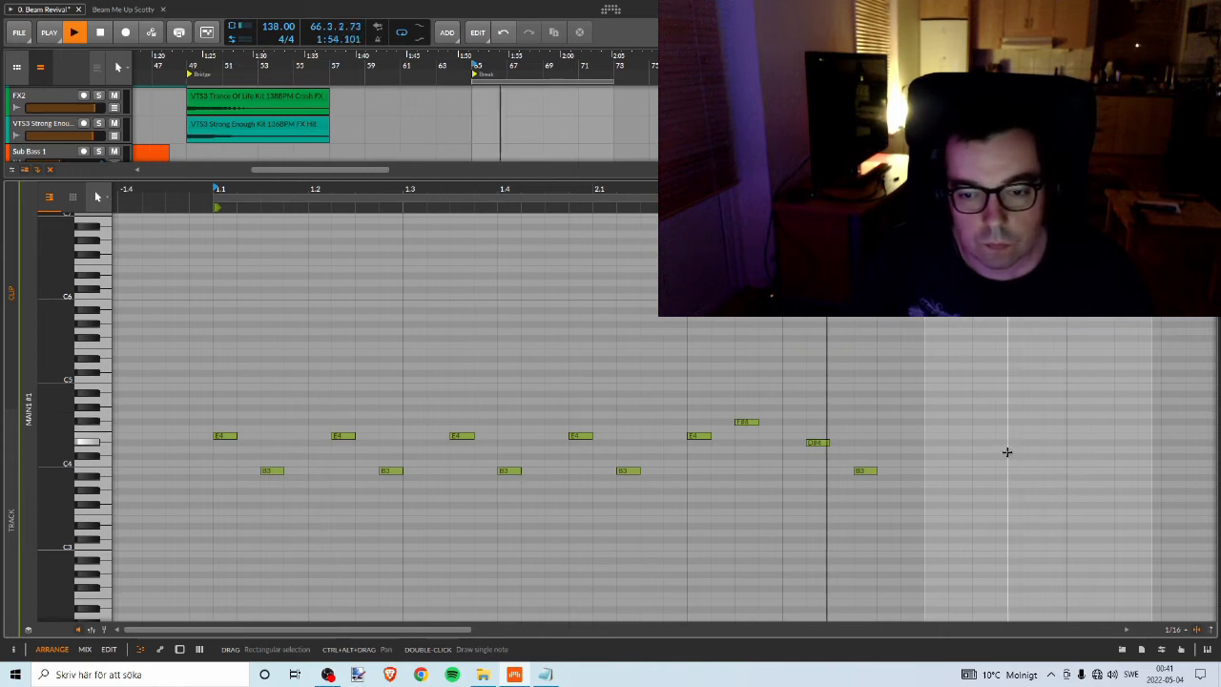
{"action": "key", "text": "space"}
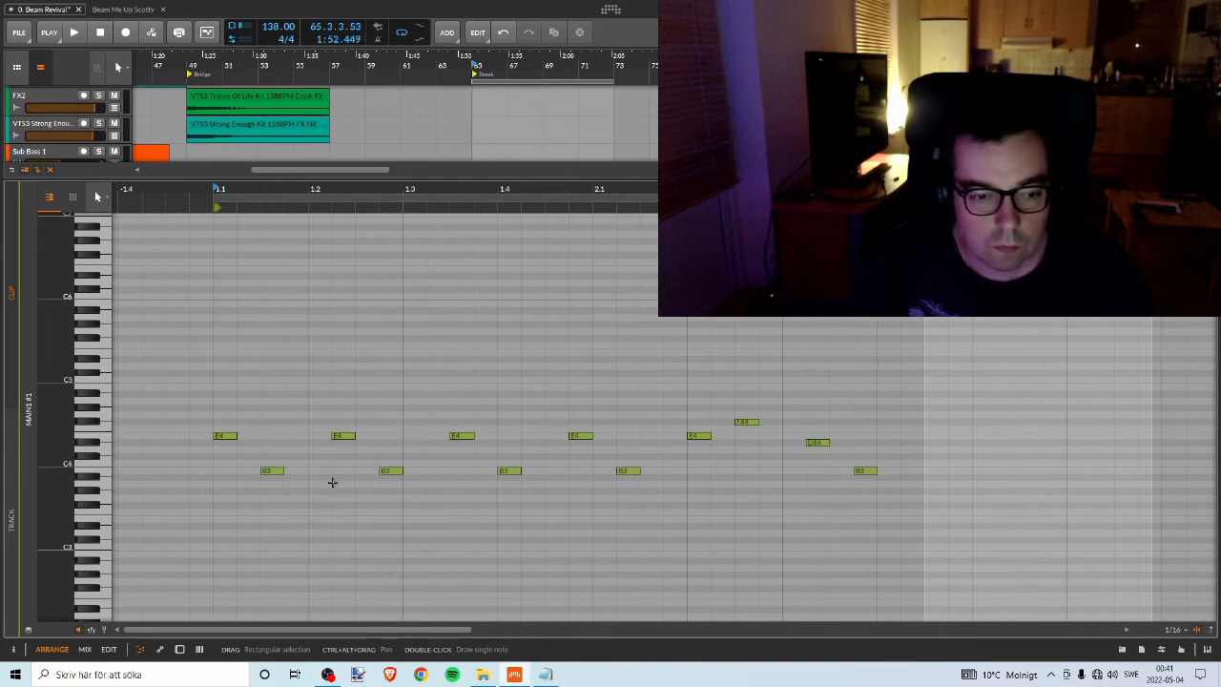
Try the first B3 note one sixteenth earlier and audition the opening.
{"action": "left_click_drag", "start_coordinate": [254, 402], "coordinate": [296, 507]}
{"action": "key", "text": "Left"}
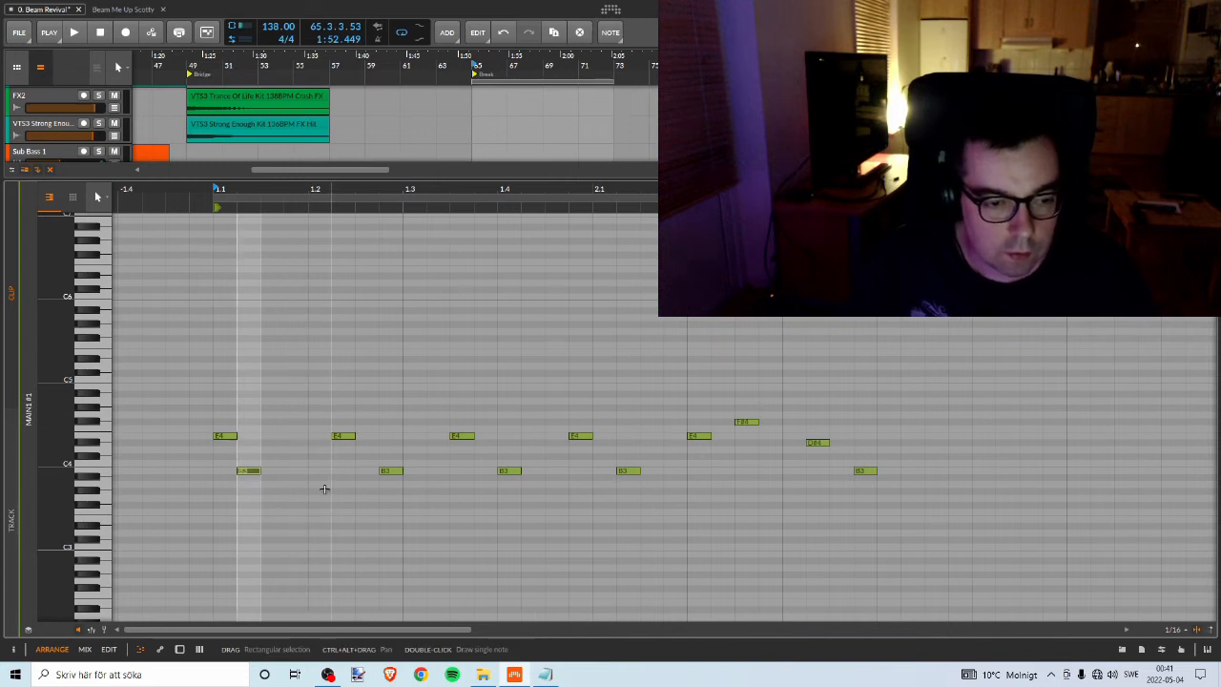
{"action": "key", "text": "space"}
{"action": "key", "text": "space"}
{"action": "key", "text": "space"}
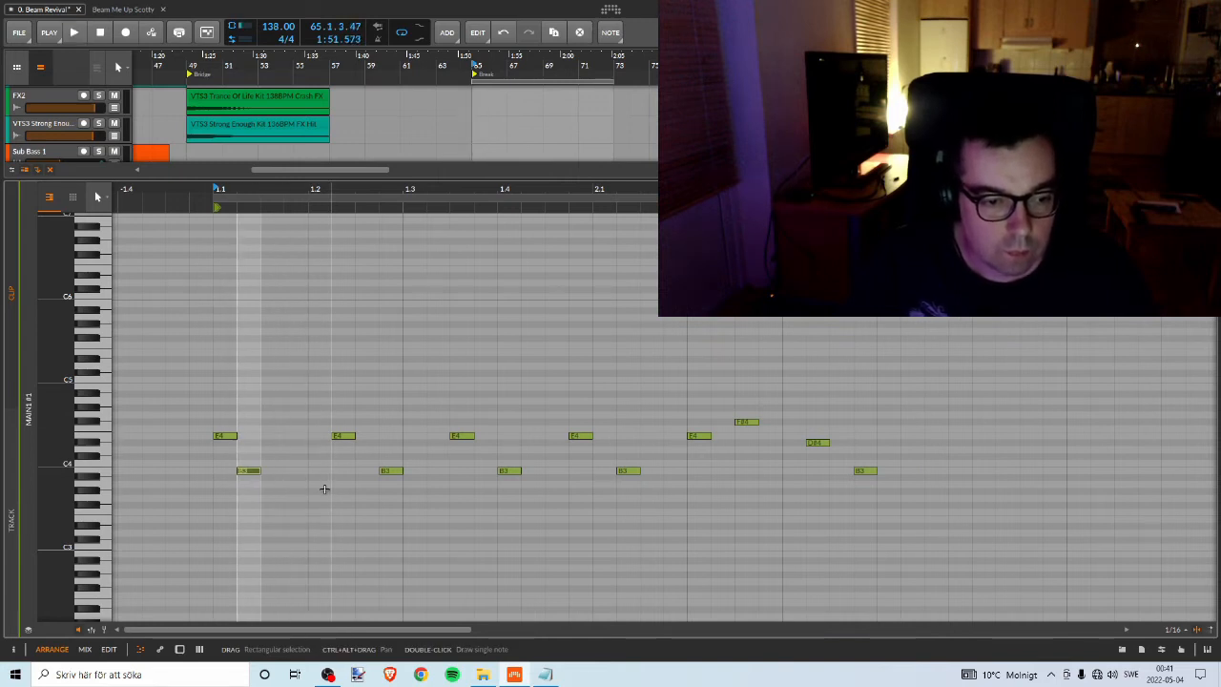
{"action": "key", "text": "space"}
{"action": "key", "text": "space"}
{"action": "key", "text": "space"}
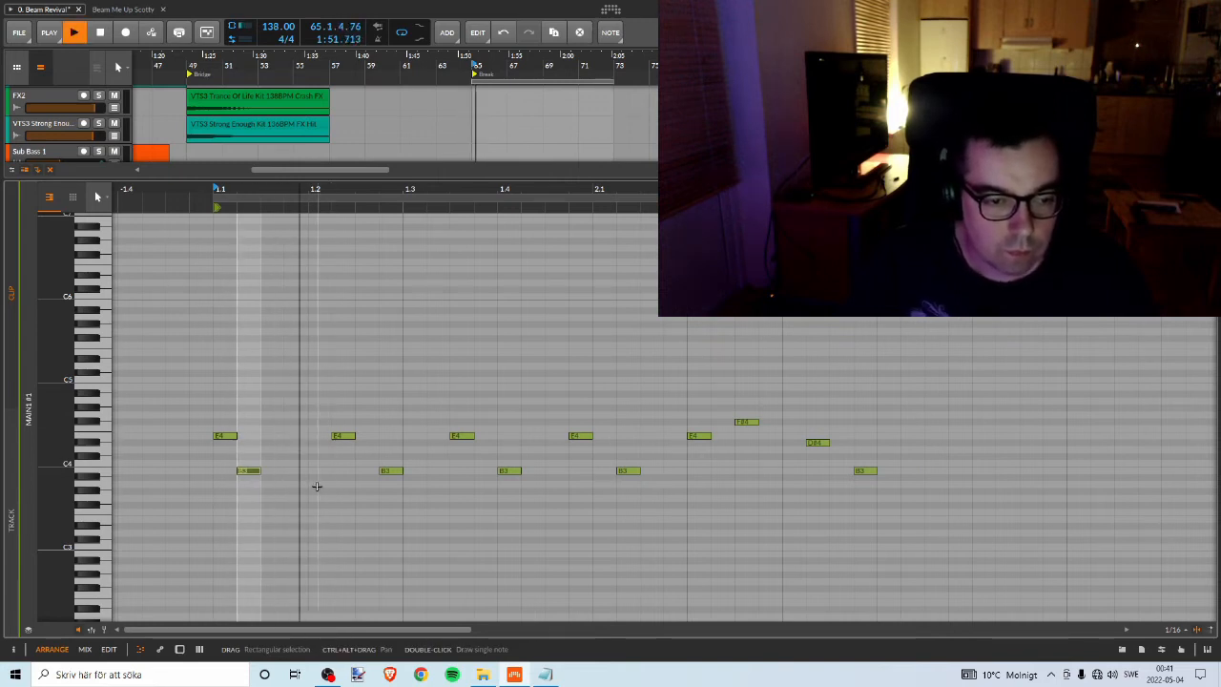
{"action": "key", "text": "space"}
Try the second B3 note one sixteenth earlier, and return it to its original position.
{"action": "left_click", "coordinate": [387, 471]}
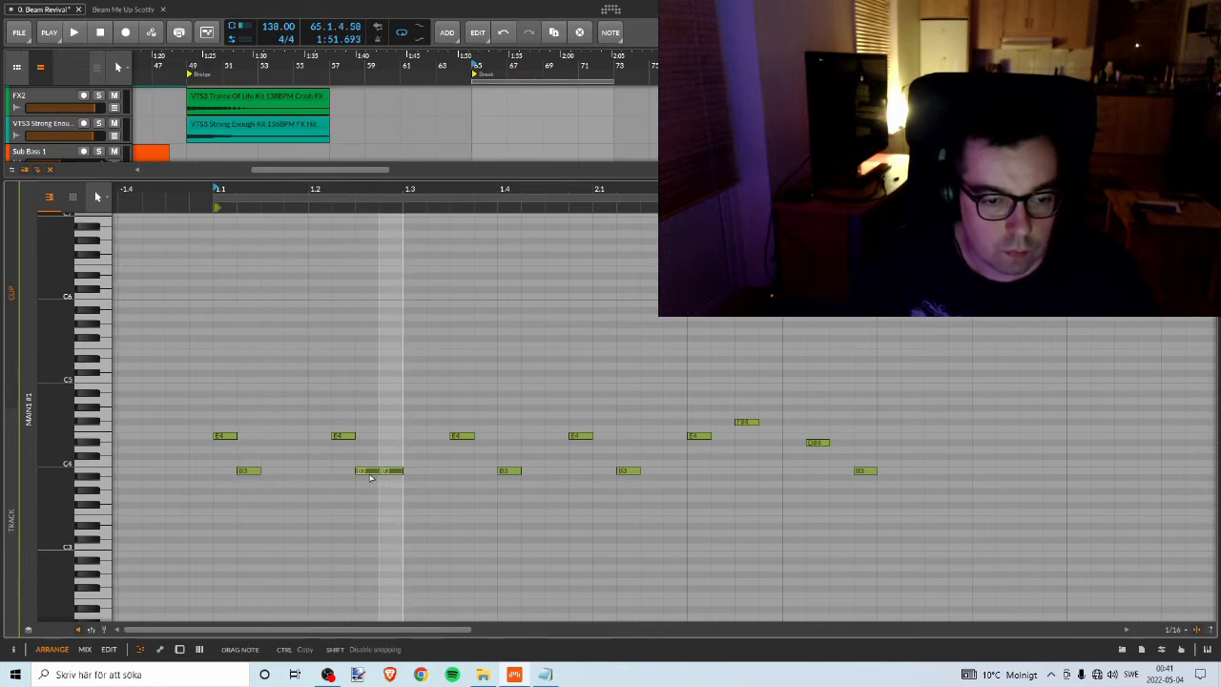
{"action": "key", "text": "space"}
{"action": "left_click_drag", "start_coordinate": [371, 478], "coordinate": [398, 474]}
Try the first B3 slightly later, audition it, and return it to two sixteenths after the opening E4.
{"action": "left_click_drag", "start_coordinate": [253, 477], "coordinate": [268, 477]}
{"action": "key", "text": "Right"}
{"action": "key", "text": "space"}
{"action": "key", "text": "space"}
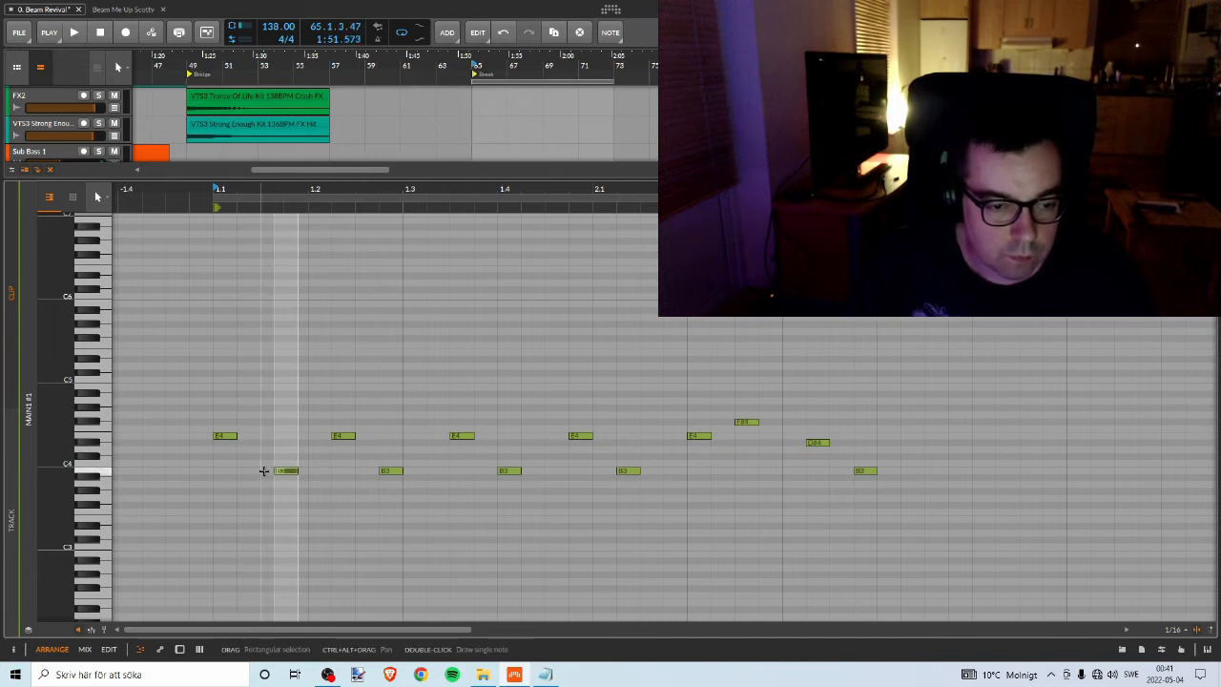
{"action": "left_click_drag", "start_coordinate": [283, 477], "coordinate": [269, 471]}
{"action": "key", "text": "space"}
{"action": "key", "text": "space"}
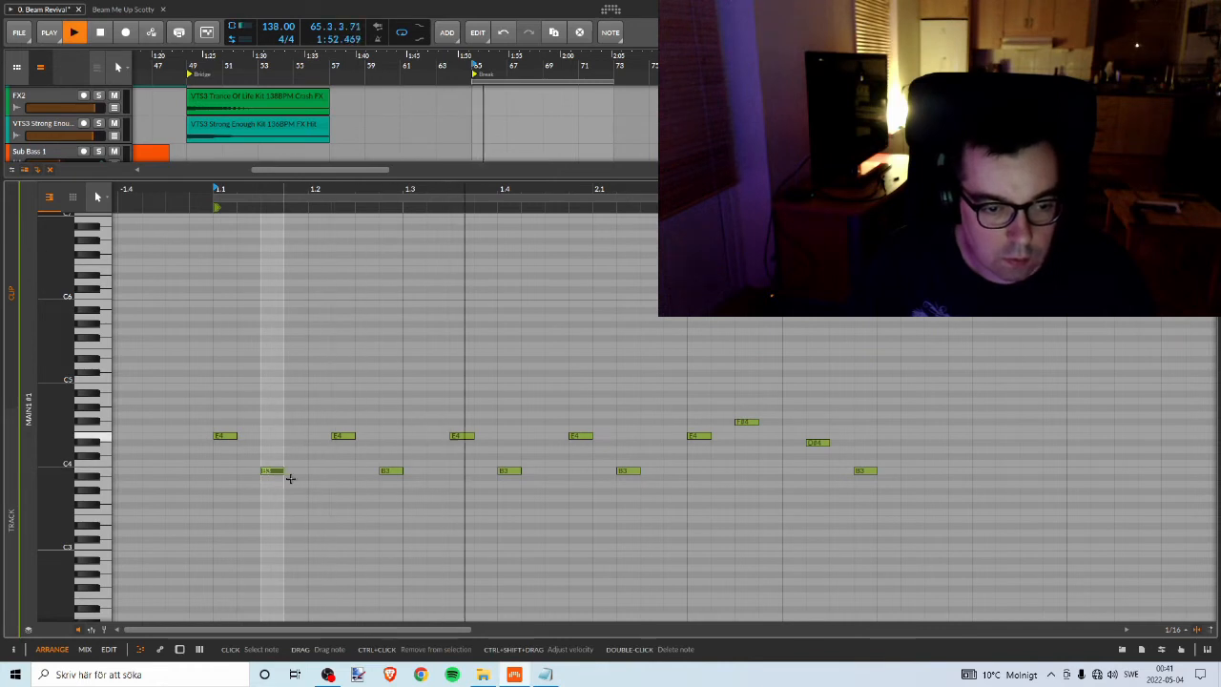
Lengthen the first eight notes to two sixteenths each and play the melody back.
{"action": "left_click_drag", "start_coordinate": [236, 396], "coordinate": [668, 502]}
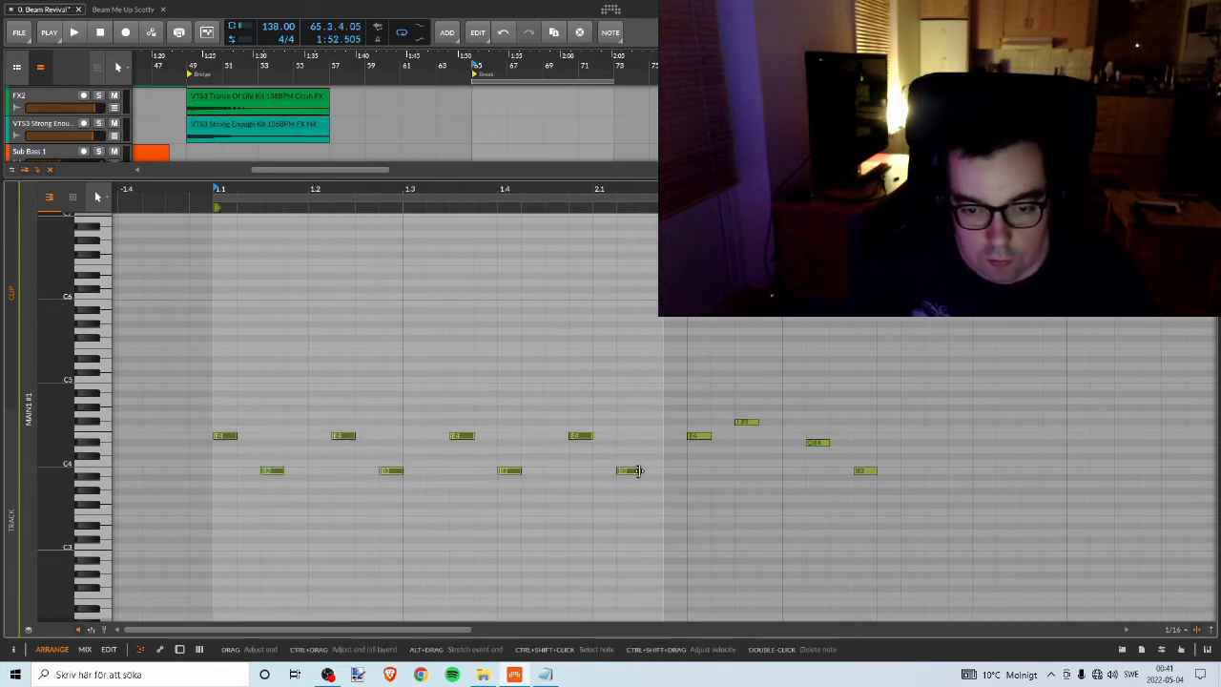
{"action": "key", "text": "space"}
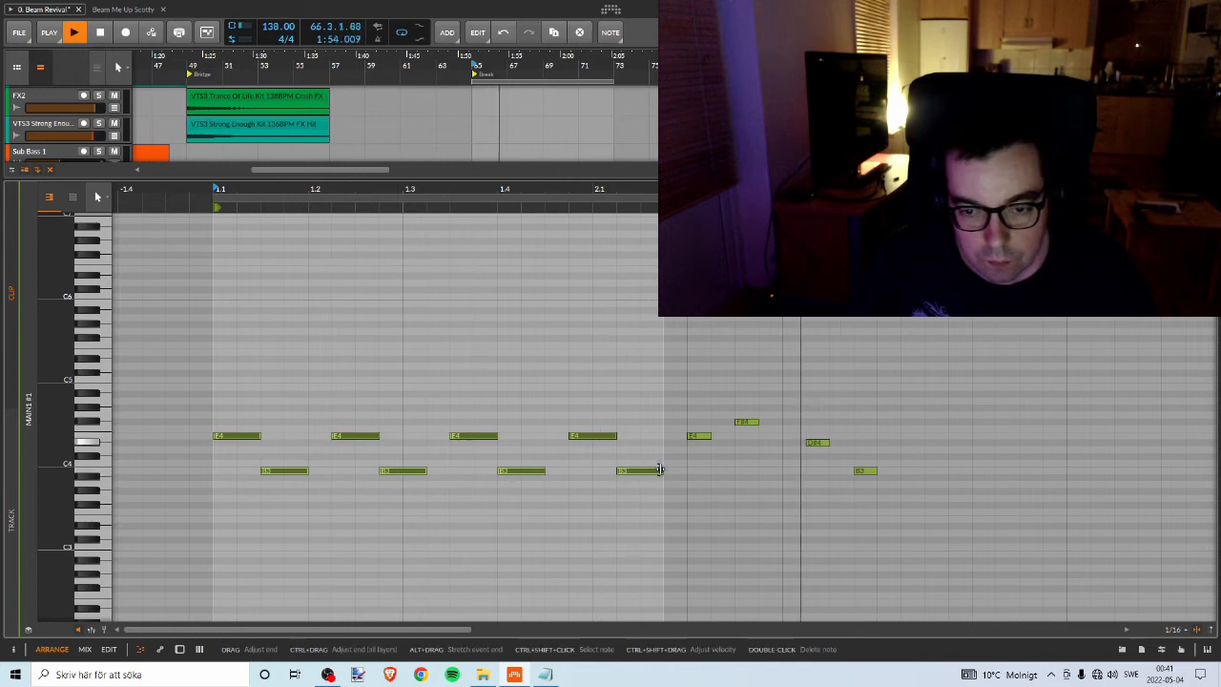
Copy the whole twelve-note phrase directly after the original, and play the extended melody back.
{"action": "key", "text": "space"}
{"action": "key", "text": "space"}
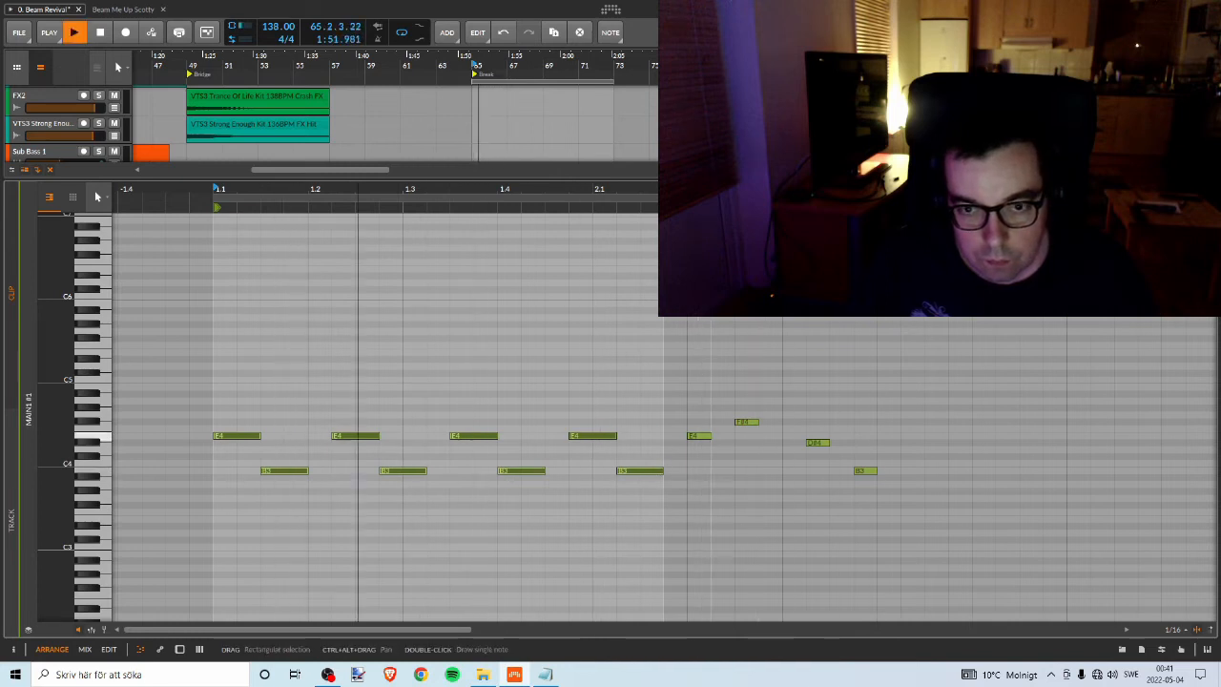
{"action": "left_click_drag", "start_coordinate": [691, 189], "coordinate": [529, 190]}
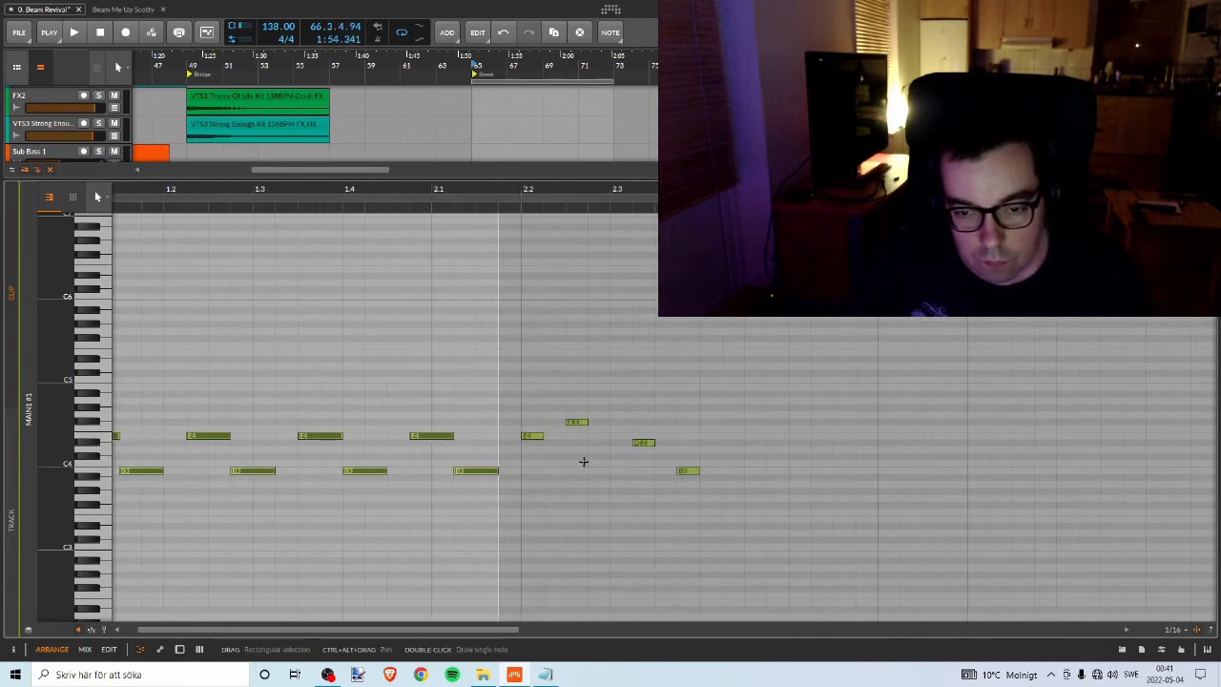
{"action": "mouse_move", "coordinate": [591, 193]}
{"action": "left_mouse_down"}
{"action": "mouse_move", "coordinate": [583, 157]}
{"action": "mouse_move", "coordinate": [587, 170]}
{"action": "left_mouse_up"}
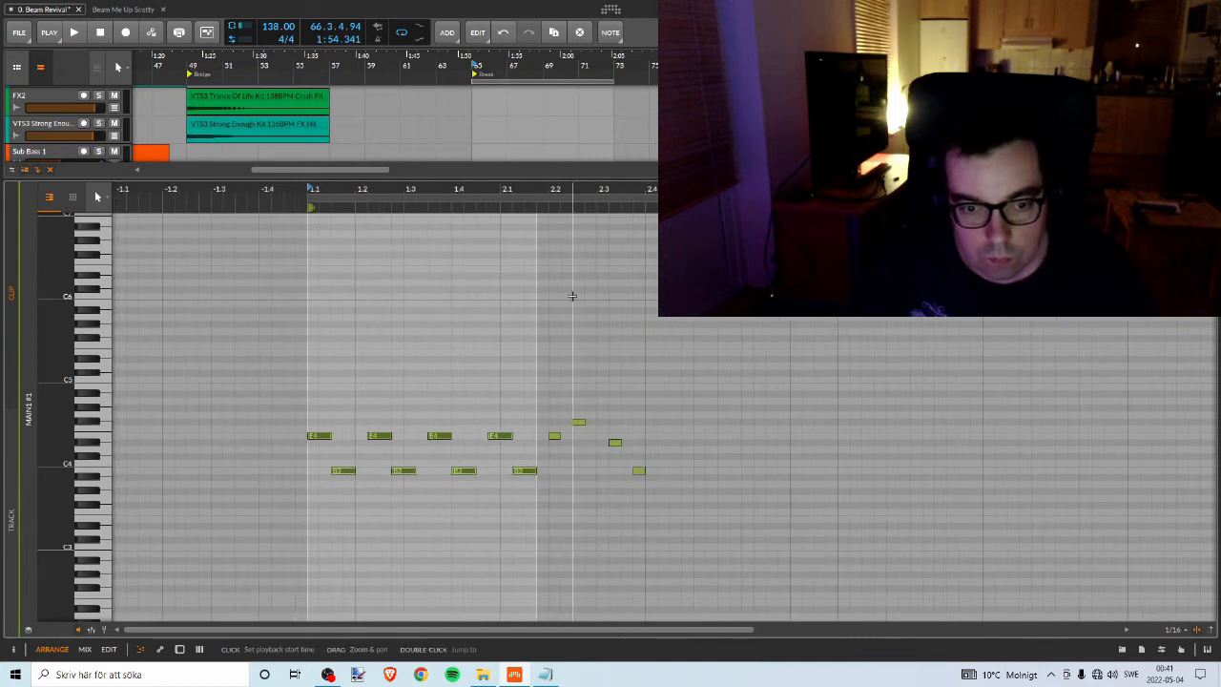
{"action": "left_click", "coordinate": [452, 390]}
{"action": "left_click_drag", "start_coordinate": [288, 382], "coordinate": [843, 565]}
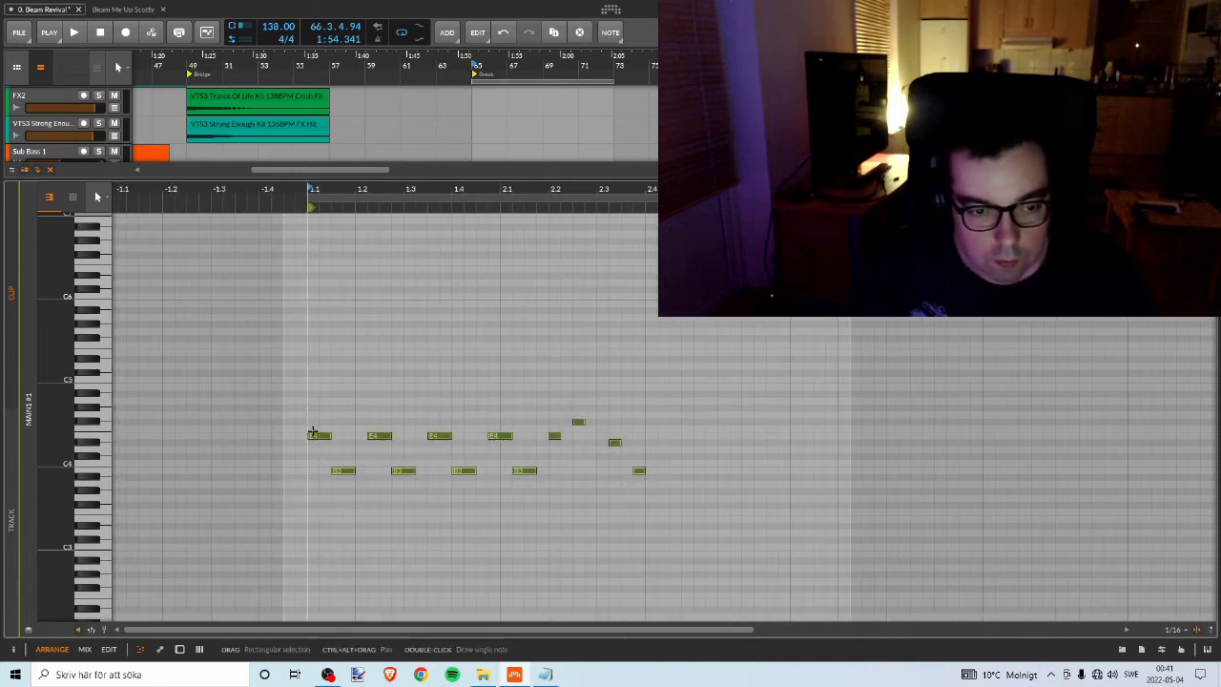
{"action": "left_click_drag", "start_coordinate": [316, 438], "coordinate": [660, 436]}
{"action": "key", "text": "space"}
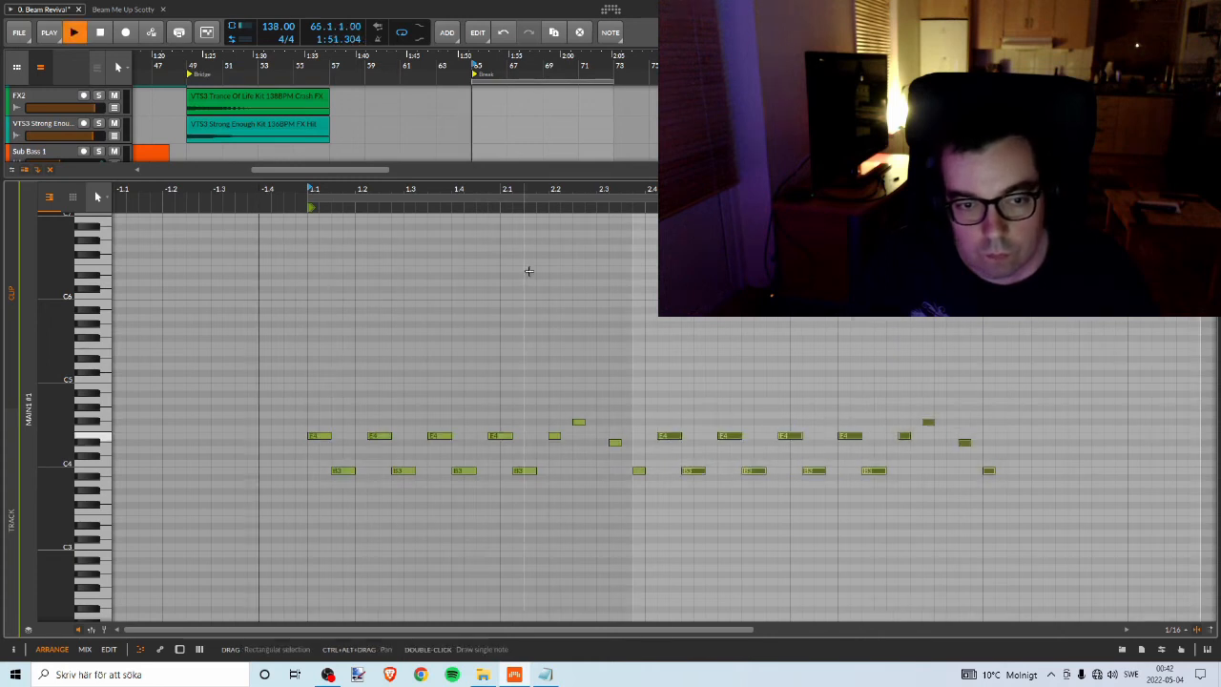
{"action": "left_click_drag", "start_coordinate": [595, 191], "coordinate": [373, 200]}
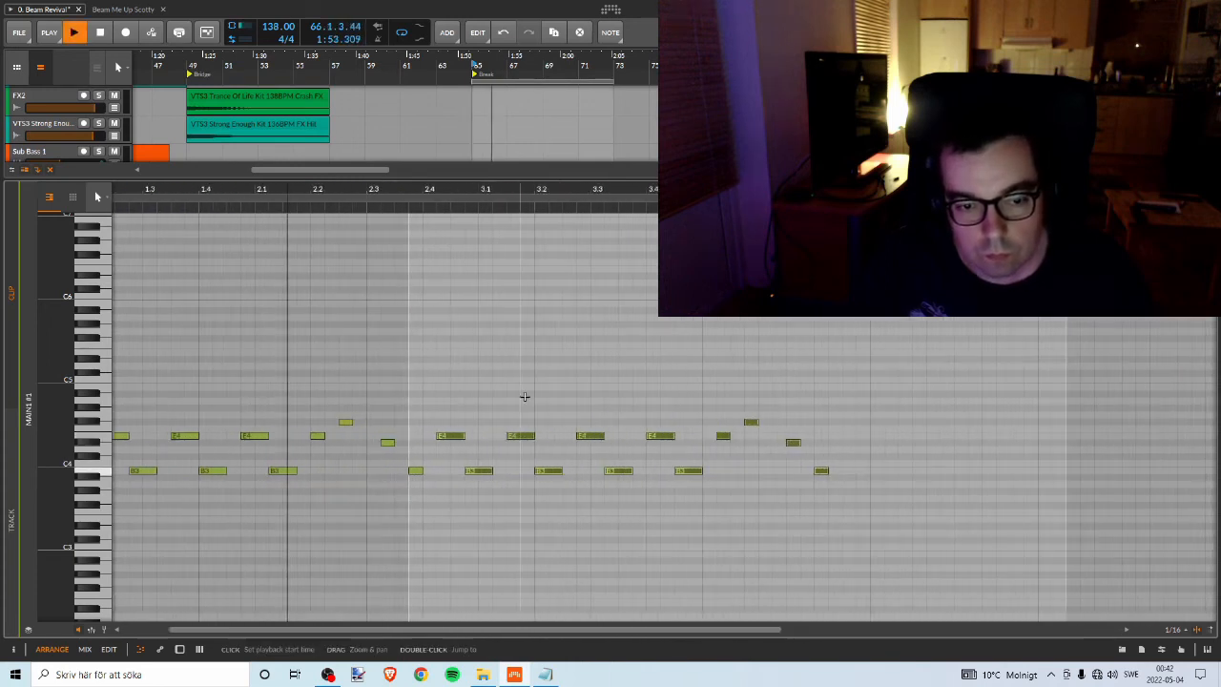
{"action": "key", "text": "space"}
{"action": "key", "text": "space"}
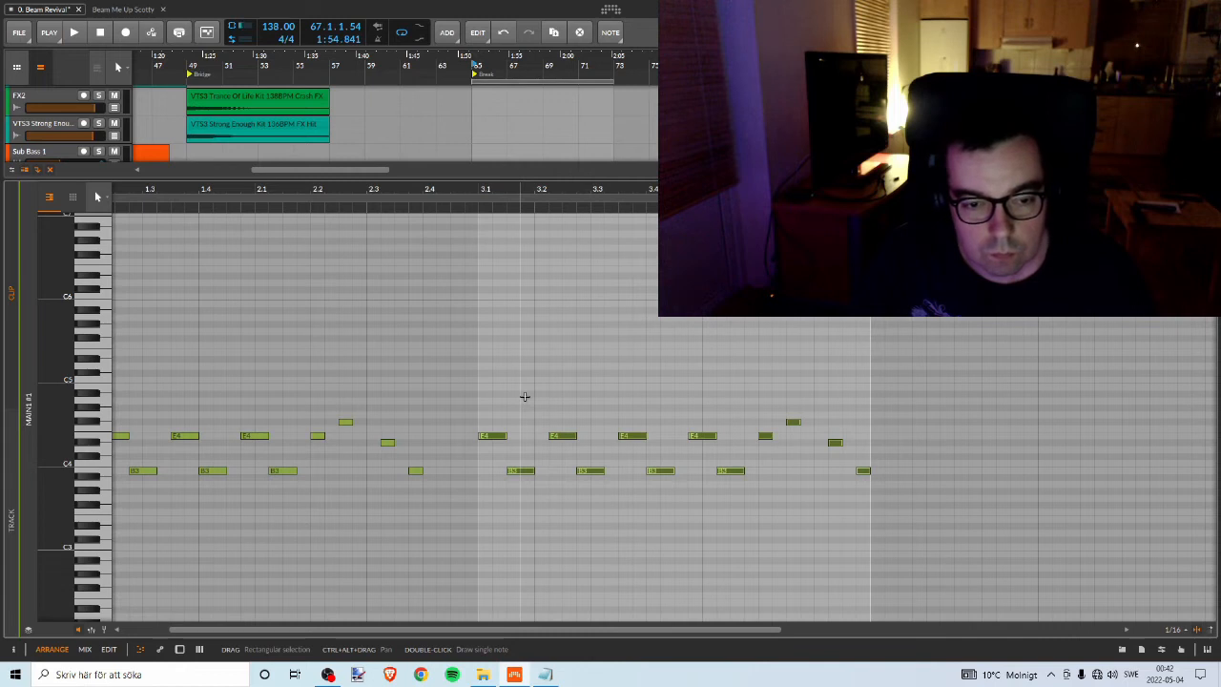
Start the copied phrase two sixteenths before 3.1, and try it two semitones and one semitone lower.
{"action": "key", "text": "Left"}
{"action": "key", "text": "Left"}
{"action": "key", "text": "Left"}
{"action": "key", "text": "Right"}
{"action": "key", "text": "Down"}
{"action": "key", "text": "Down"}
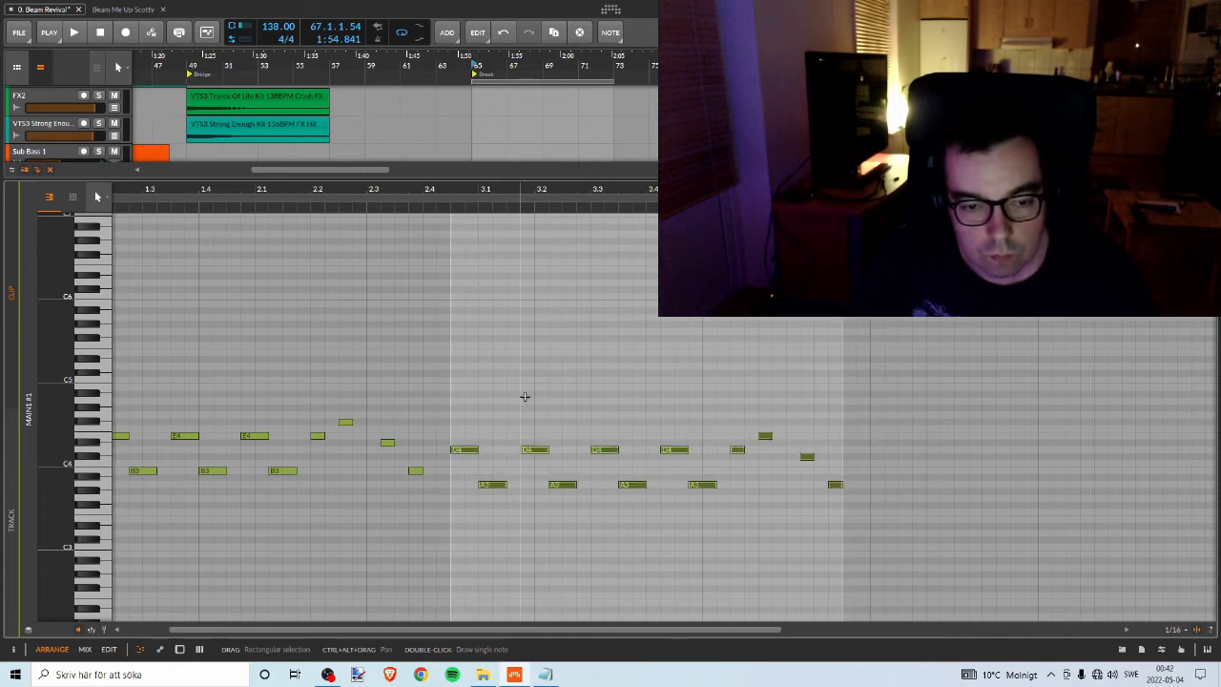
{"action": "key", "text": "Up"}
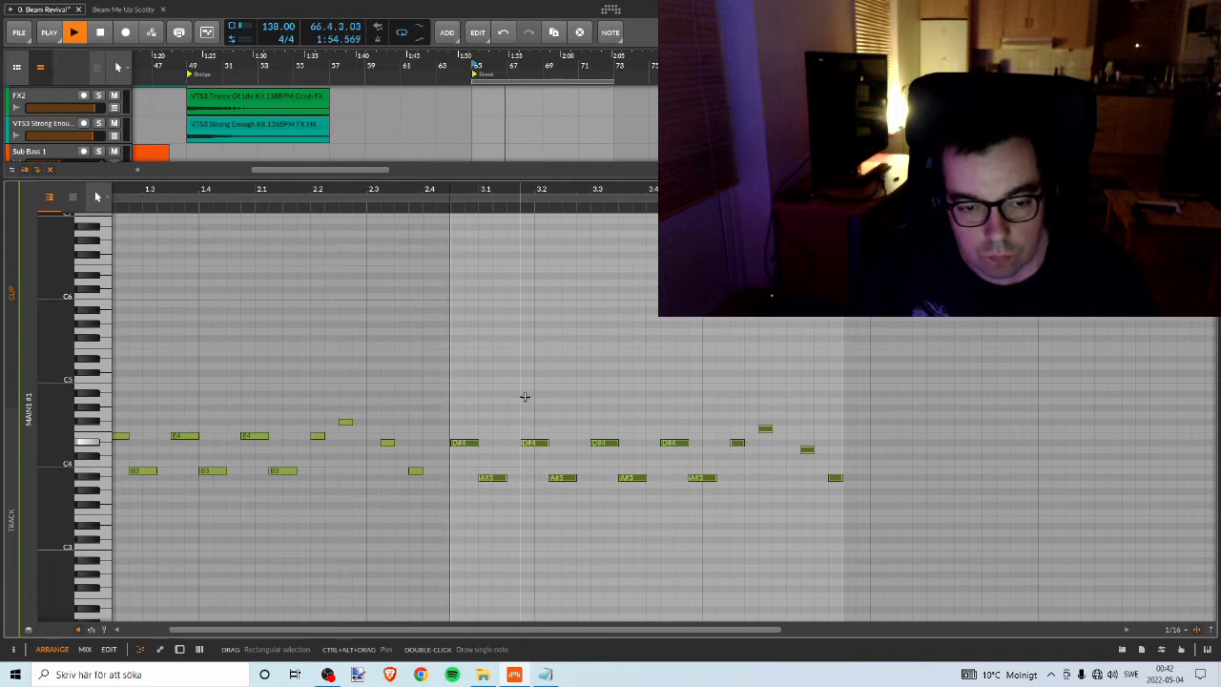
{"action": "key", "text": "space"}
{"action": "key", "text": "Up"}
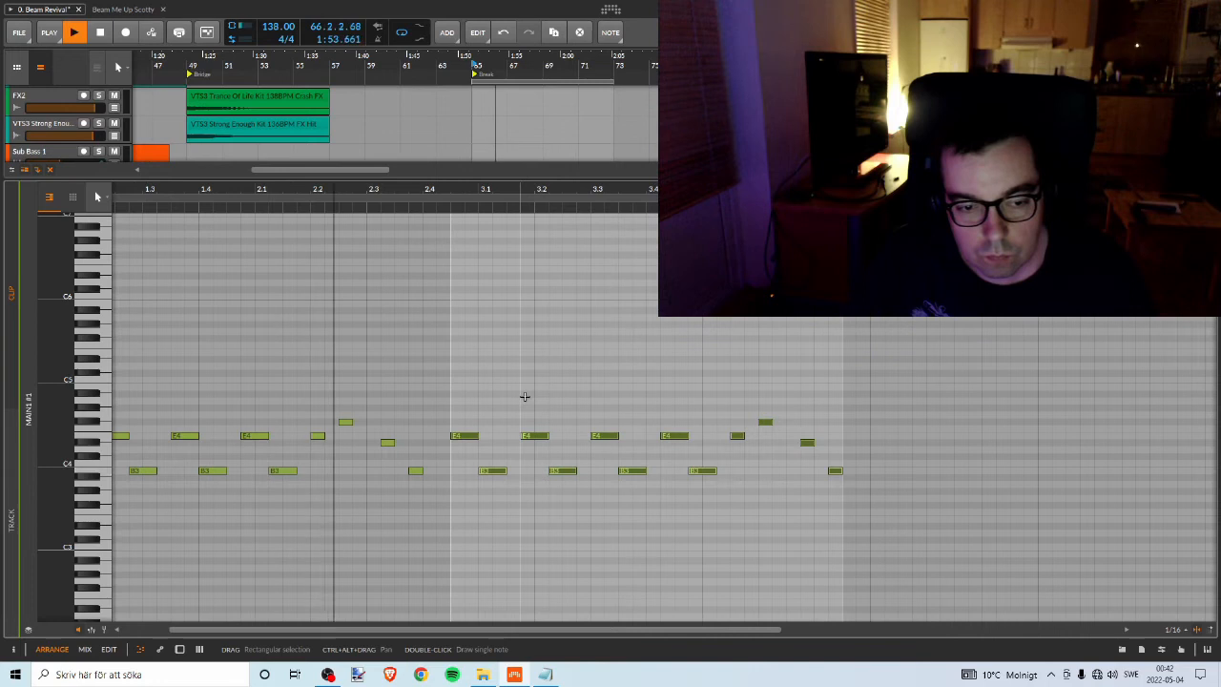
Transpose the copied phrase down five semitones, to alternating B3 and F#3 notes, and play the melody back.
{"action": "key", "text": "Down"}
{"action": "key", "text": "Down"}
{"action": "key", "text": "Down"}
{"action": "key", "text": "Down"}
{"action": "key", "text": "Down"}
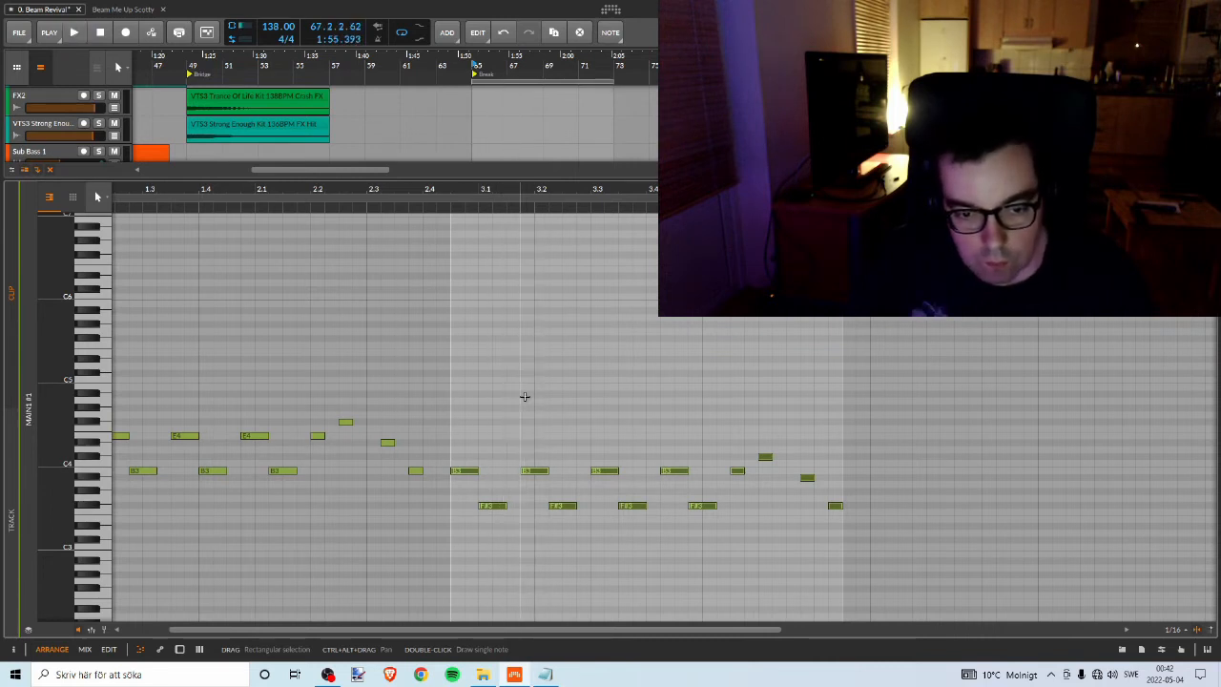
{"action": "left_click_drag", "start_coordinate": [424, 188], "coordinate": [516, 188]}
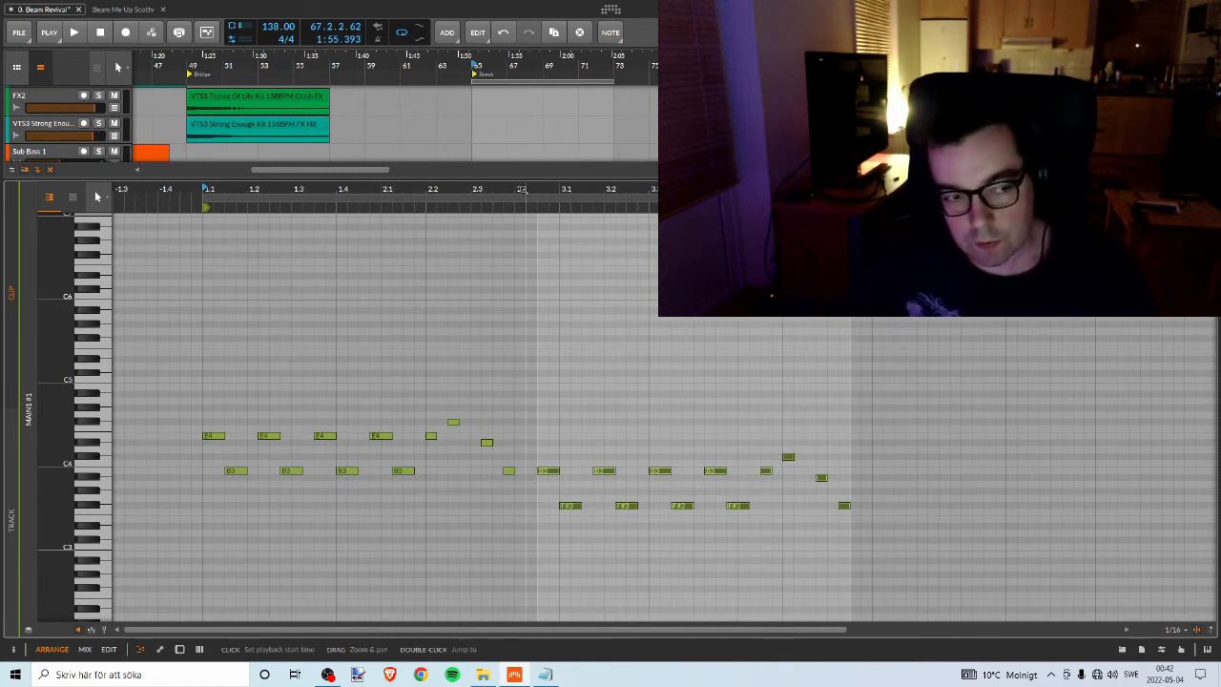
{"action": "key", "text": "space"}
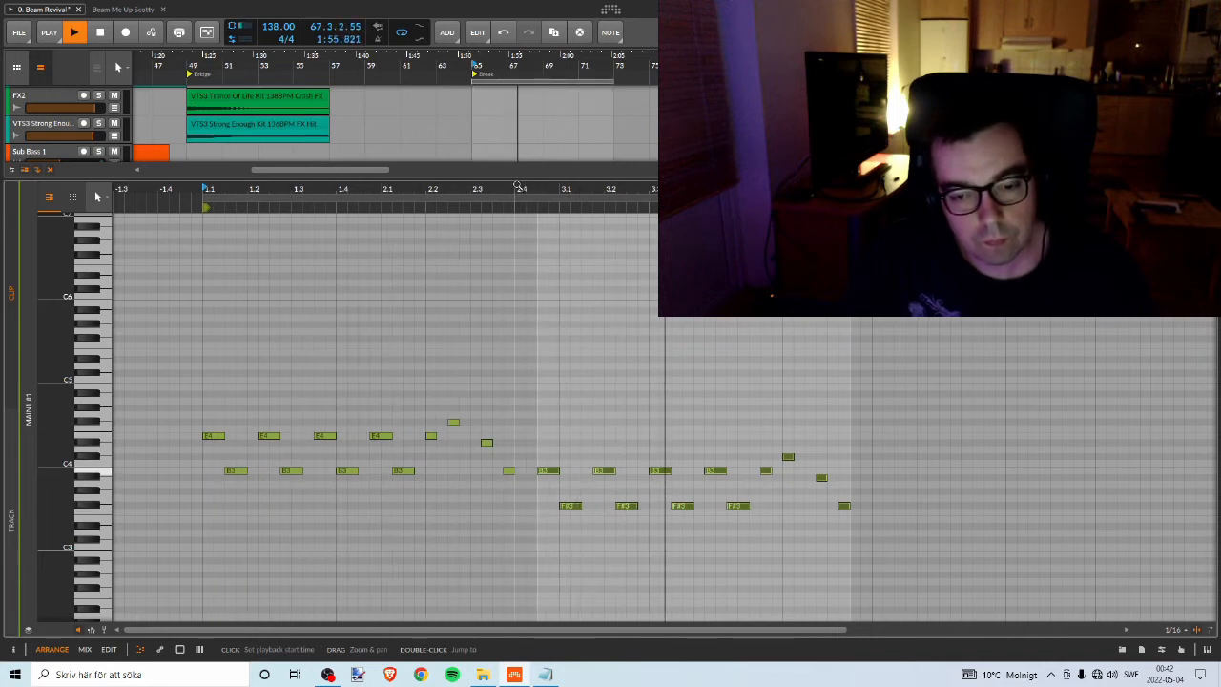
{"action": "key", "text": "space"}
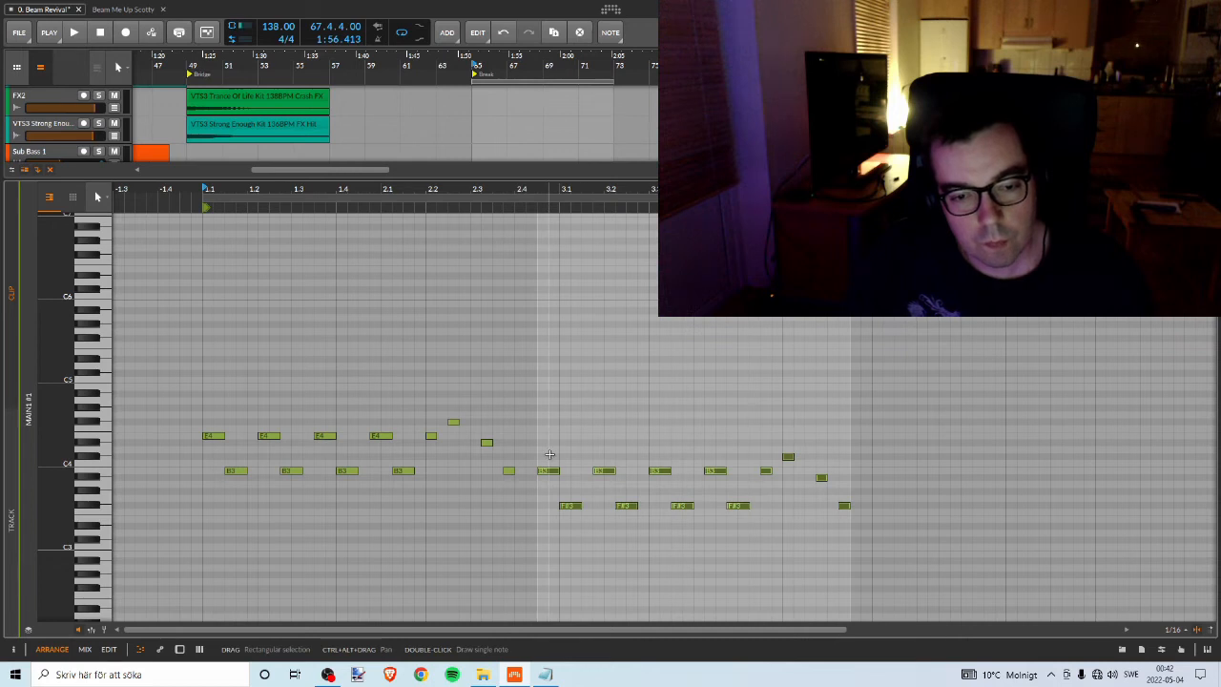
Audition single notes of the first phrase, and lower the copied phrase's opening note to F#3.
{"action": "left_click", "coordinate": [219, 438]}
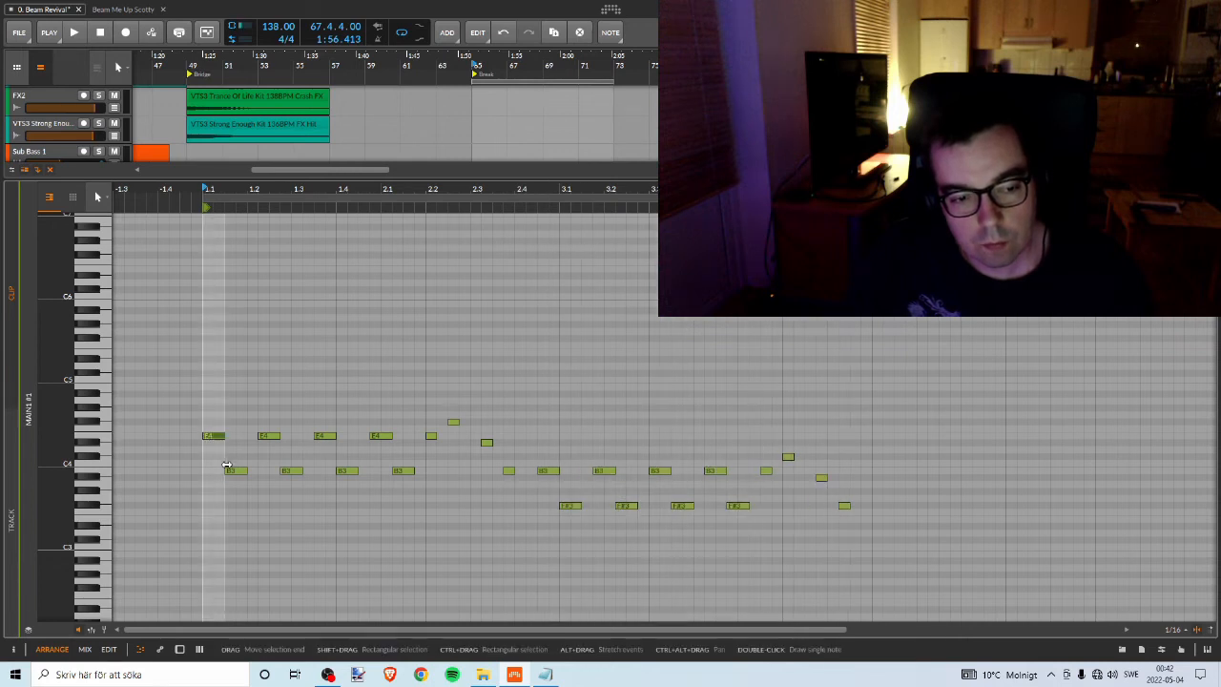
{"action": "left_click", "coordinate": [237, 470]}
{"action": "left_click", "coordinate": [429, 436]}
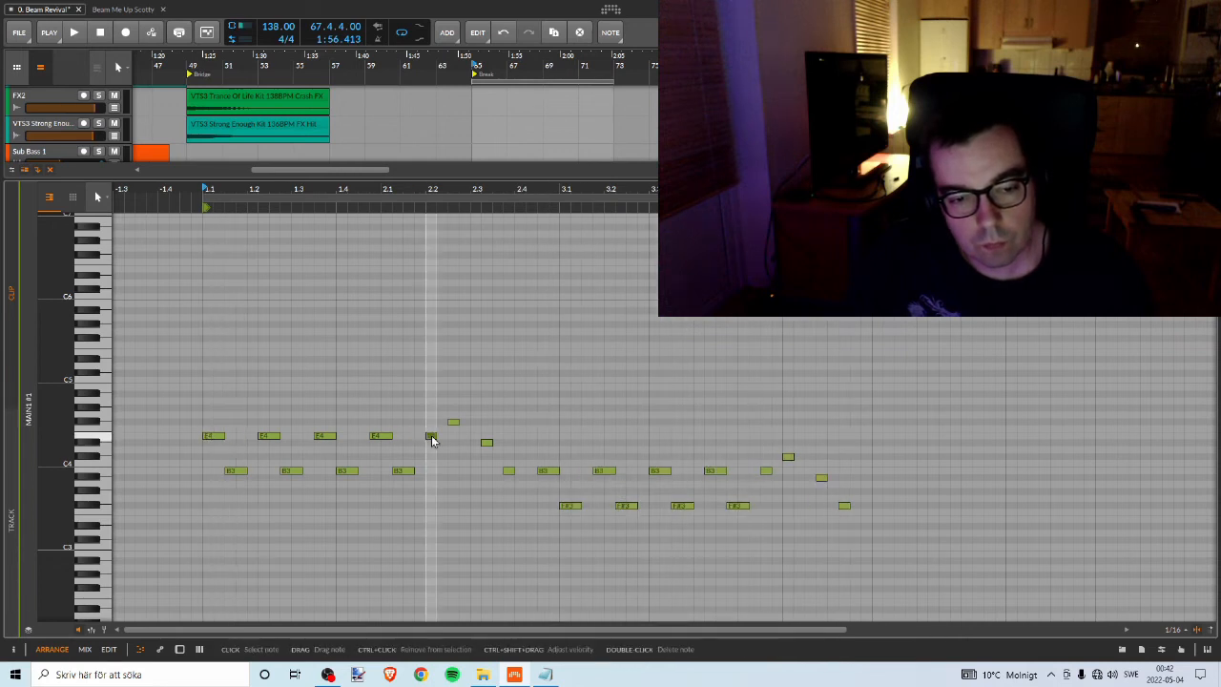
{"action": "left_click", "coordinate": [454, 422]}
{"action": "left_click", "coordinate": [485, 443]}
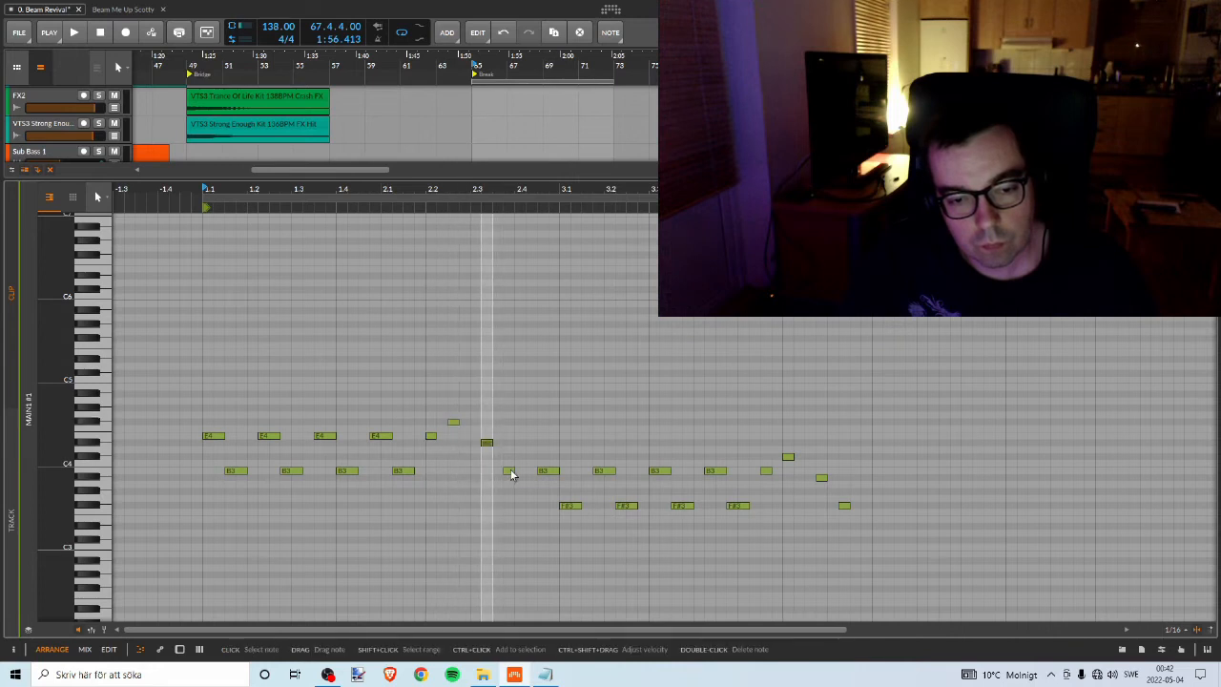
{"action": "left_click", "coordinate": [511, 471]}
{"action": "left_click", "coordinate": [545, 472]}
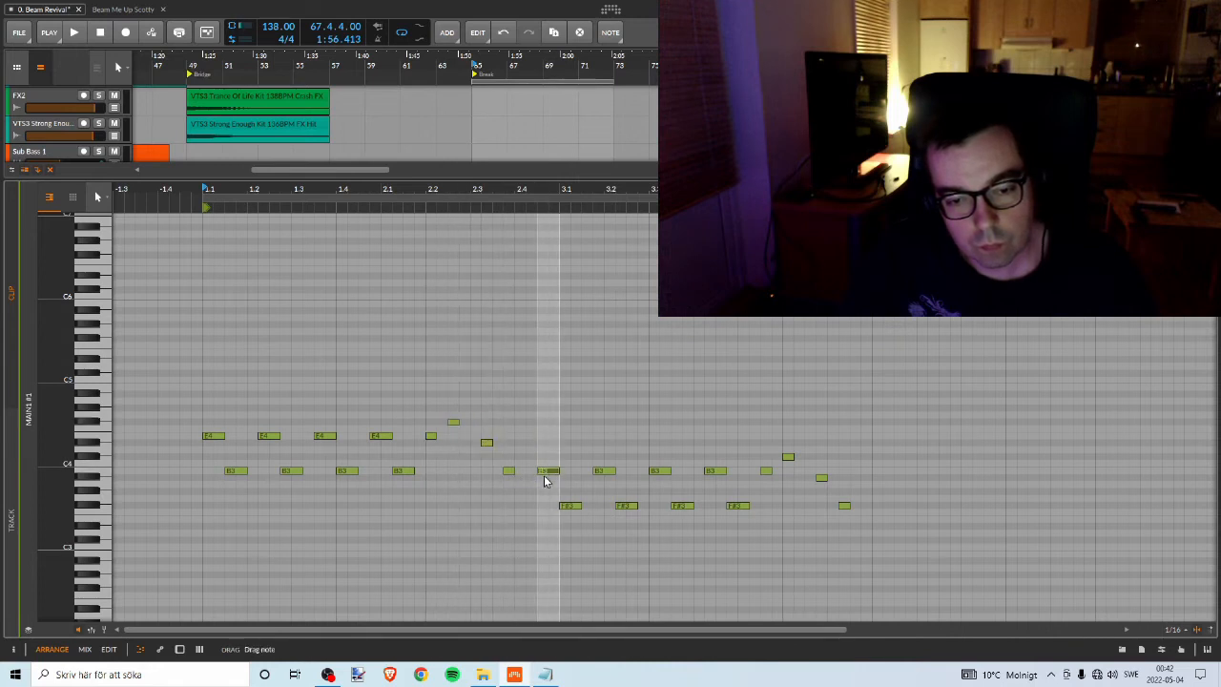
{"action": "left_click_drag", "start_coordinate": [542, 503], "coordinate": [543, 506]}
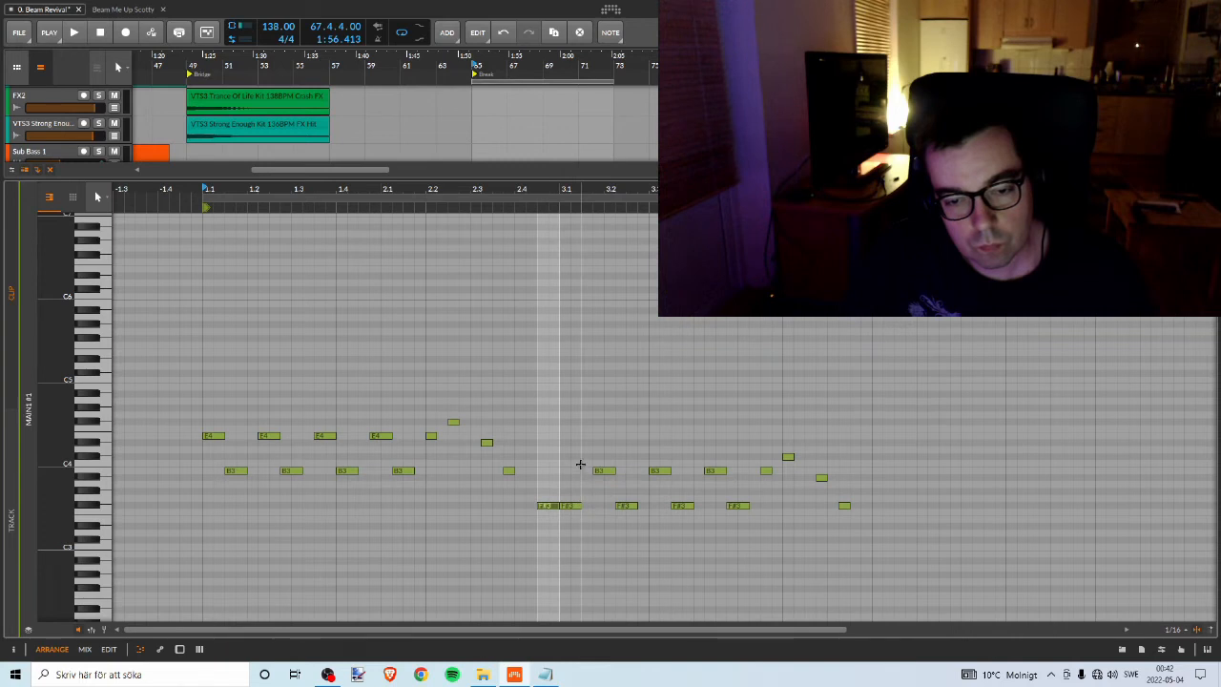
Delete all copied notes after the opening F#3, and play the shortened melody back.
{"action": "left_click_drag", "start_coordinate": [581, 466], "coordinate": [855, 492]}
{"action": "key", "text": "Delete"}
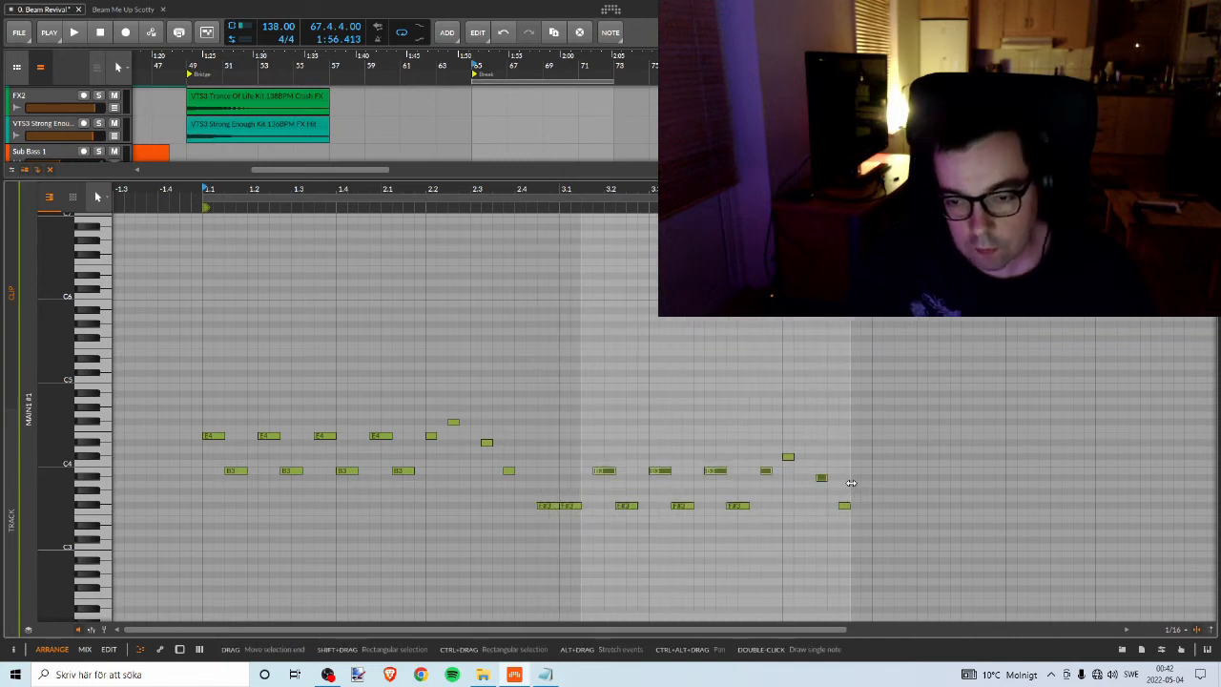
{"action": "left_click_drag", "start_coordinate": [787, 434], "coordinate": [935, 559]}
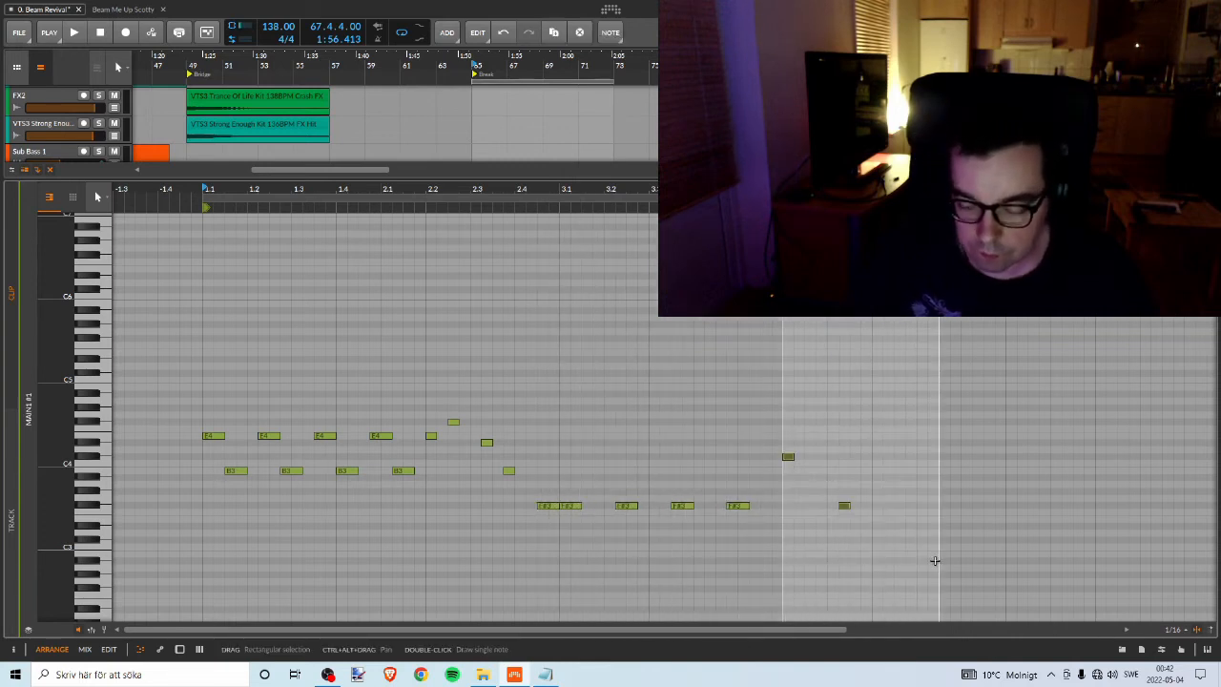
{"action": "key", "text": "Delete"}
{"action": "key", "text": "space"}
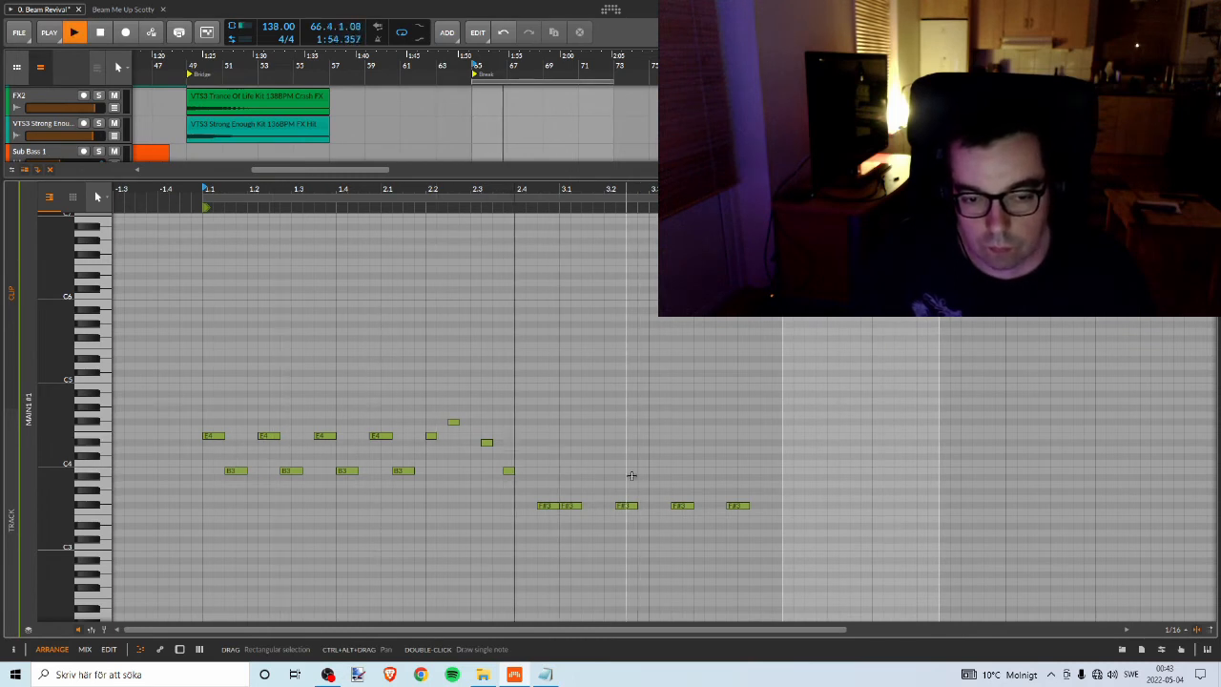
{"action": "key", "text": "space"}
{"action": "left_click", "coordinate": [548, 506]}
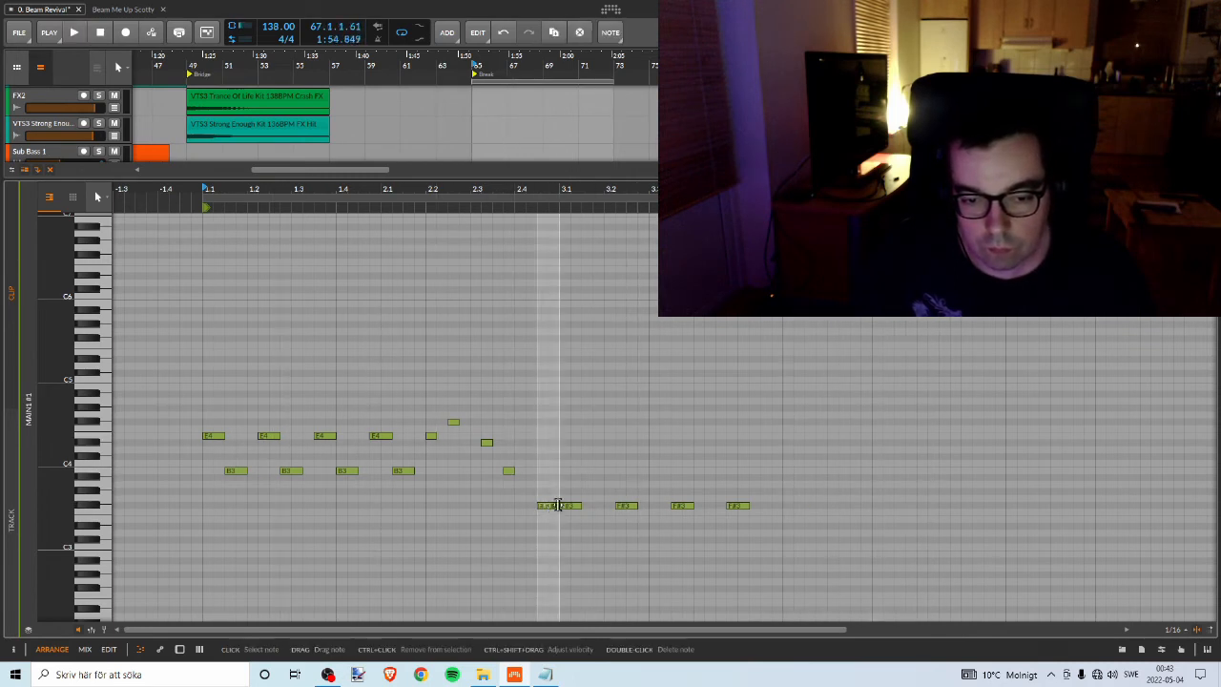
{"action": "left_click_drag", "start_coordinate": [567, 465], "coordinate": [851, 548]}
{"action": "key", "text": "Delete"}
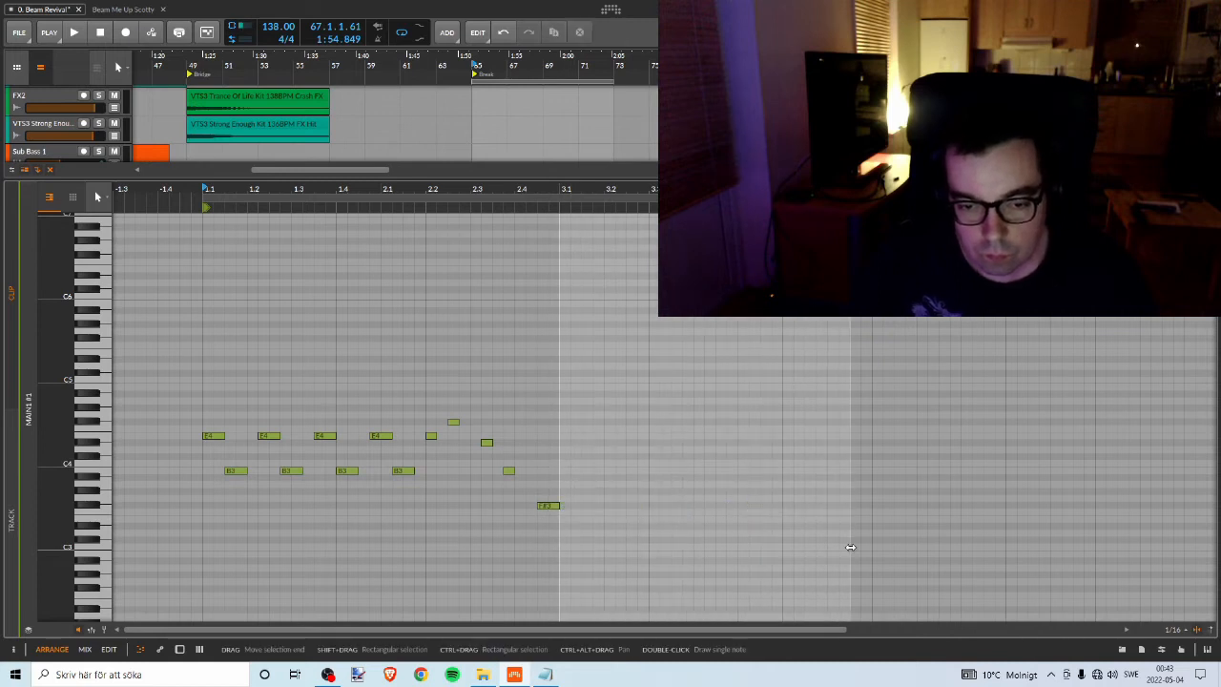
{"action": "key", "text": "space"}
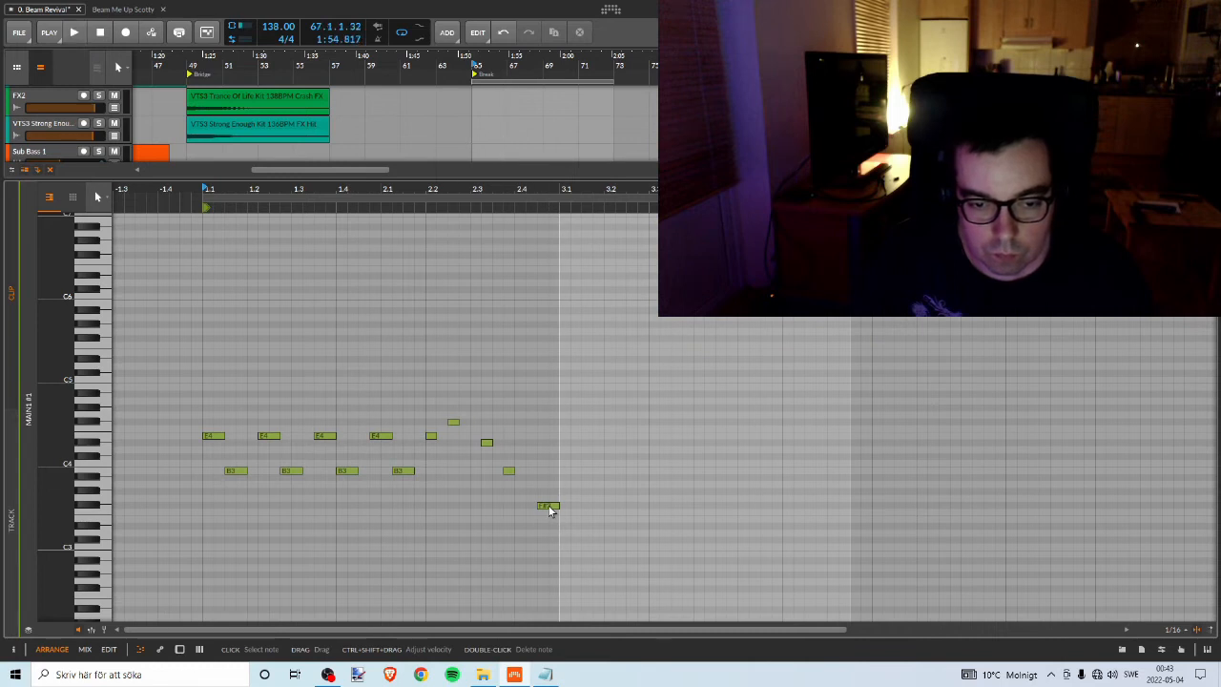
Copy the last F#3 up to B3, starting at 3.1 right after it, and audition the melody.
{"action": "left_click_drag", "start_coordinate": [549, 510], "coordinate": [563, 512]}
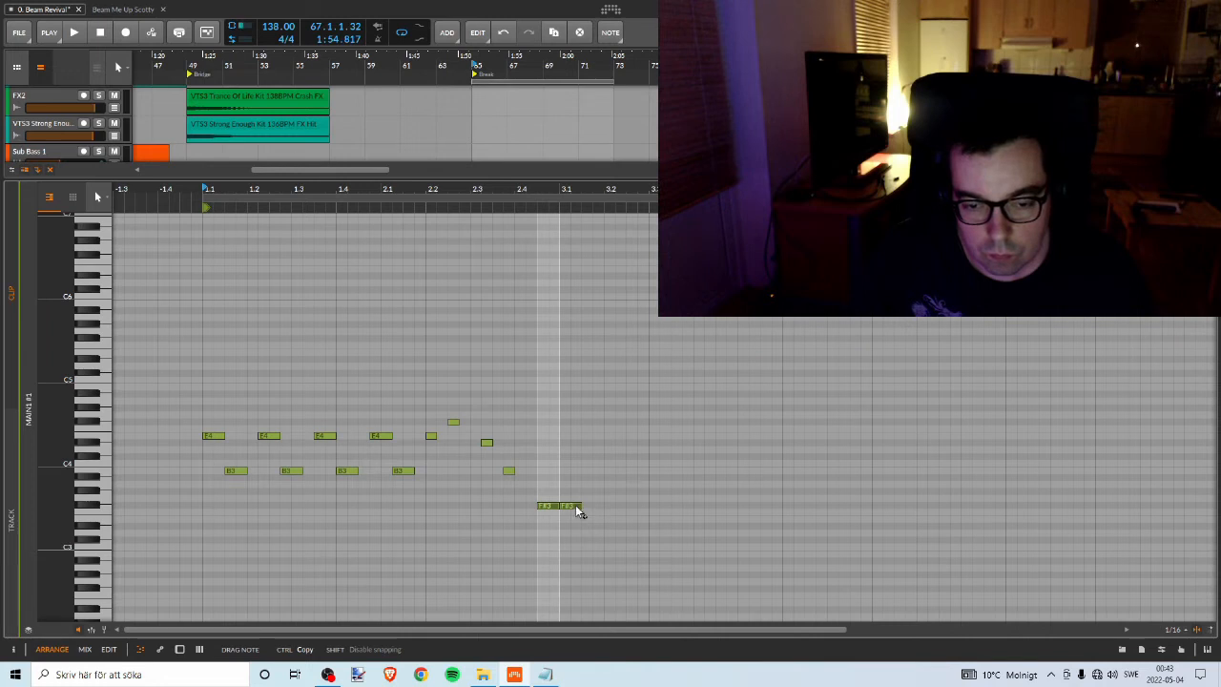
{"action": "left_click", "coordinate": [616, 471]}
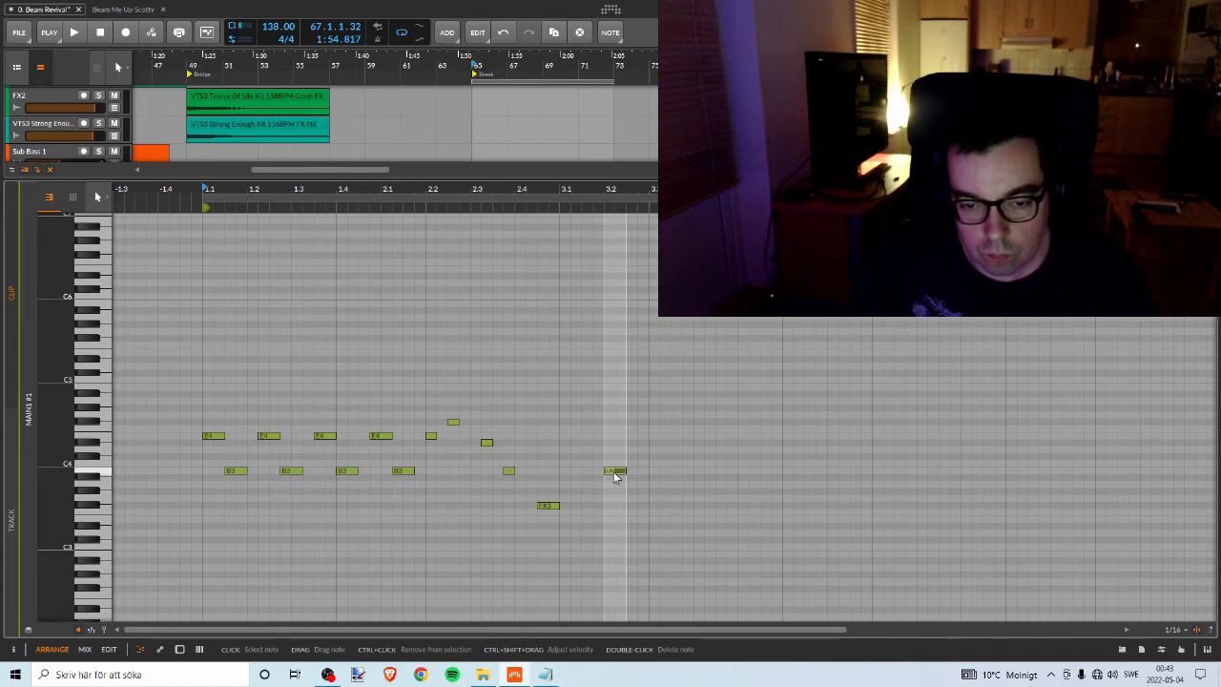
{"action": "left_click_drag", "start_coordinate": [615, 472], "coordinate": [592, 471]}
{"action": "key", "text": "space"}
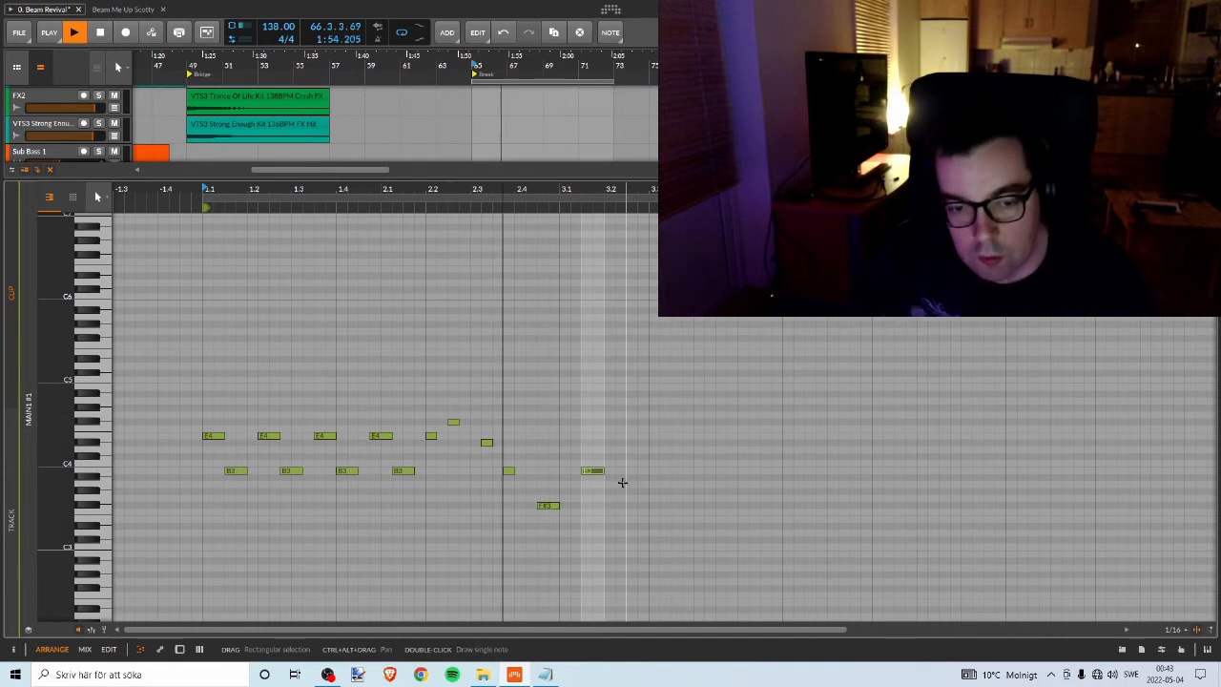
{"action": "key", "text": "space"}
{"action": "key", "text": "Left"}
{"action": "key", "text": "Left"}
{"action": "key", "text": "space"}
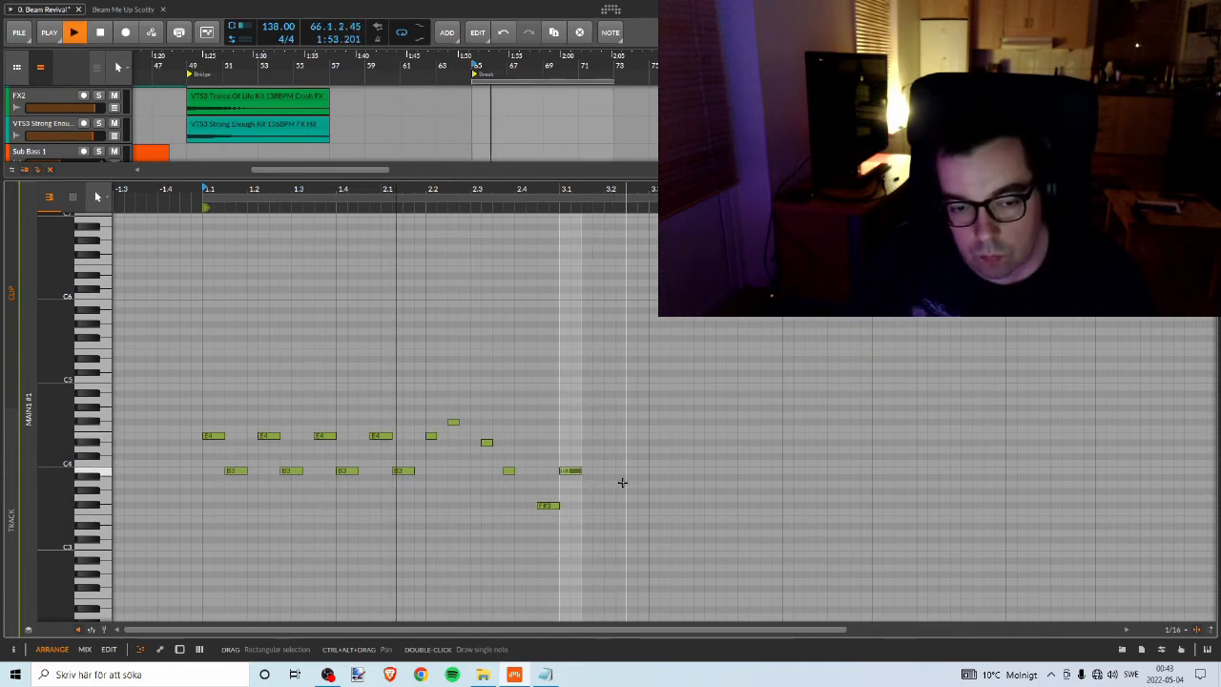
{"action": "key", "text": "space"}
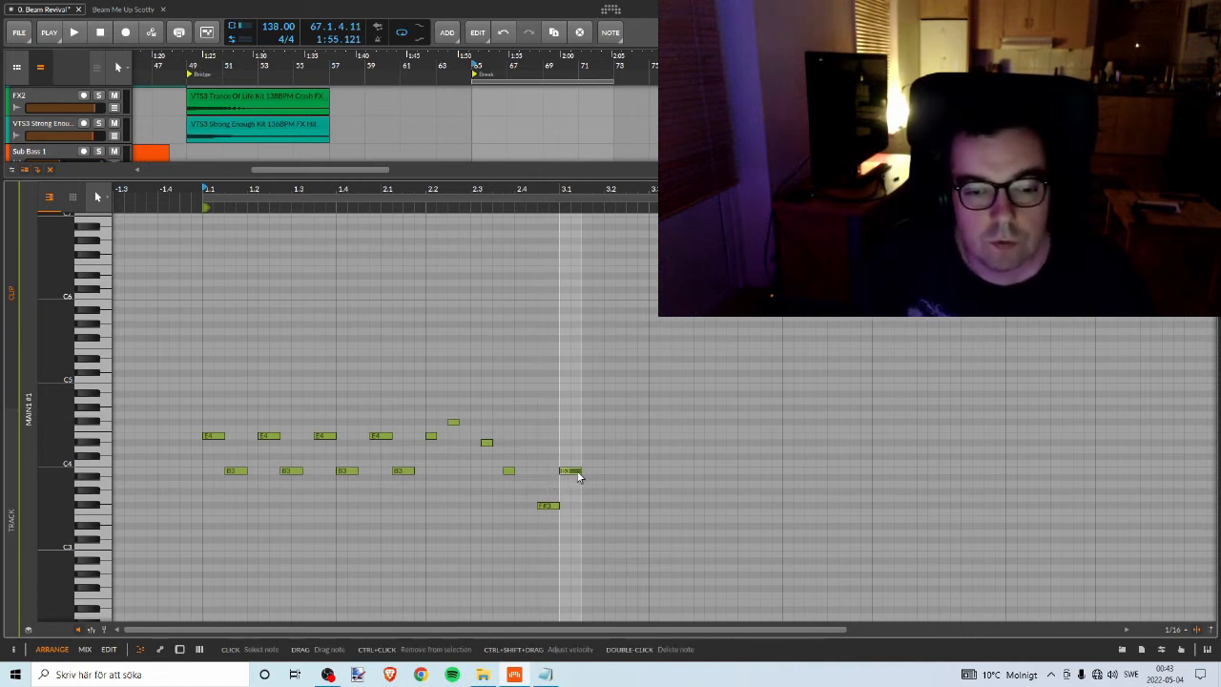
Copy the B3 at 3.1 up to D#4, two sixteenths later, and play the melody back.
{"action": "key", "text": "space"}
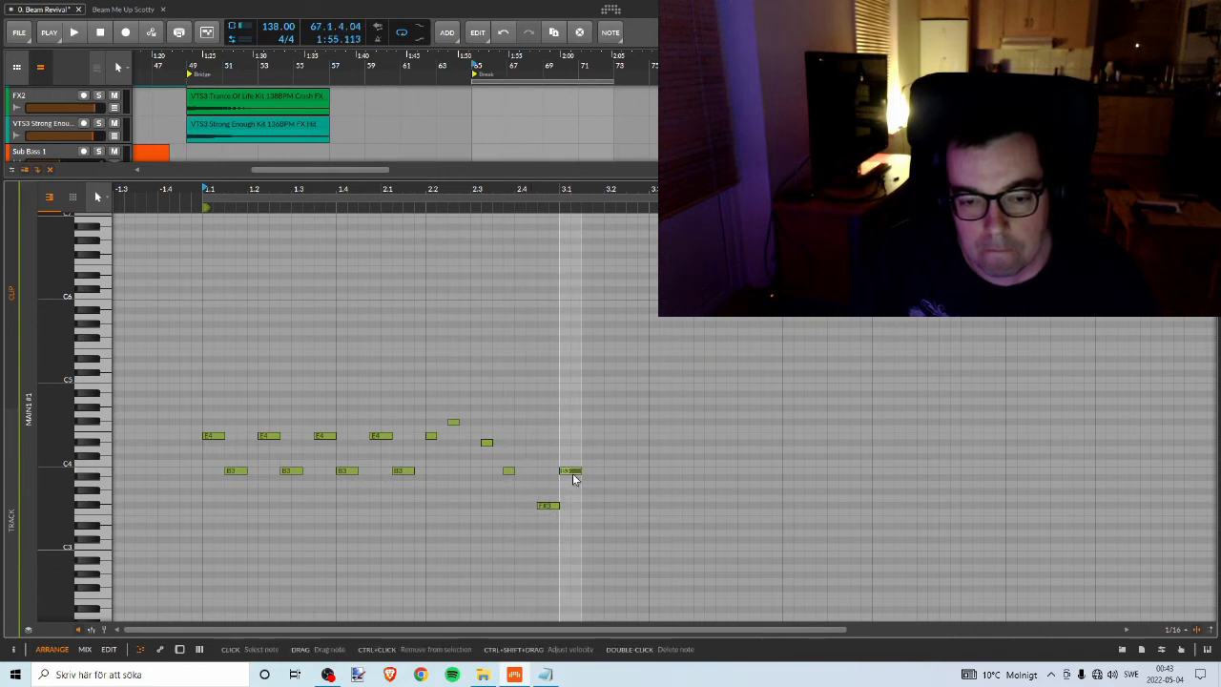
{"action": "left_click_drag", "start_coordinate": [572, 475], "coordinate": [595, 444]}
{"action": "key", "text": "space"}
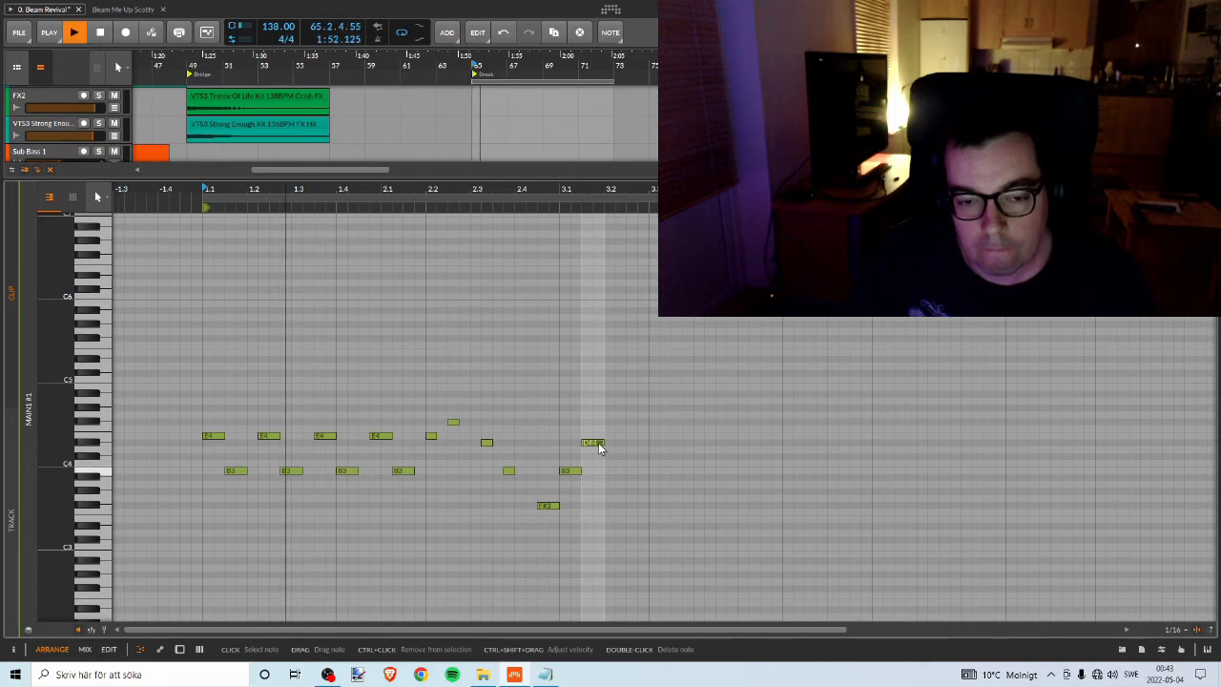
Open the Main1 track's Sylenth1 instrument window, and start playback of the melody.
{"action": "left_click_drag", "start_coordinate": [426, 503], "coordinate": [424, 528]}
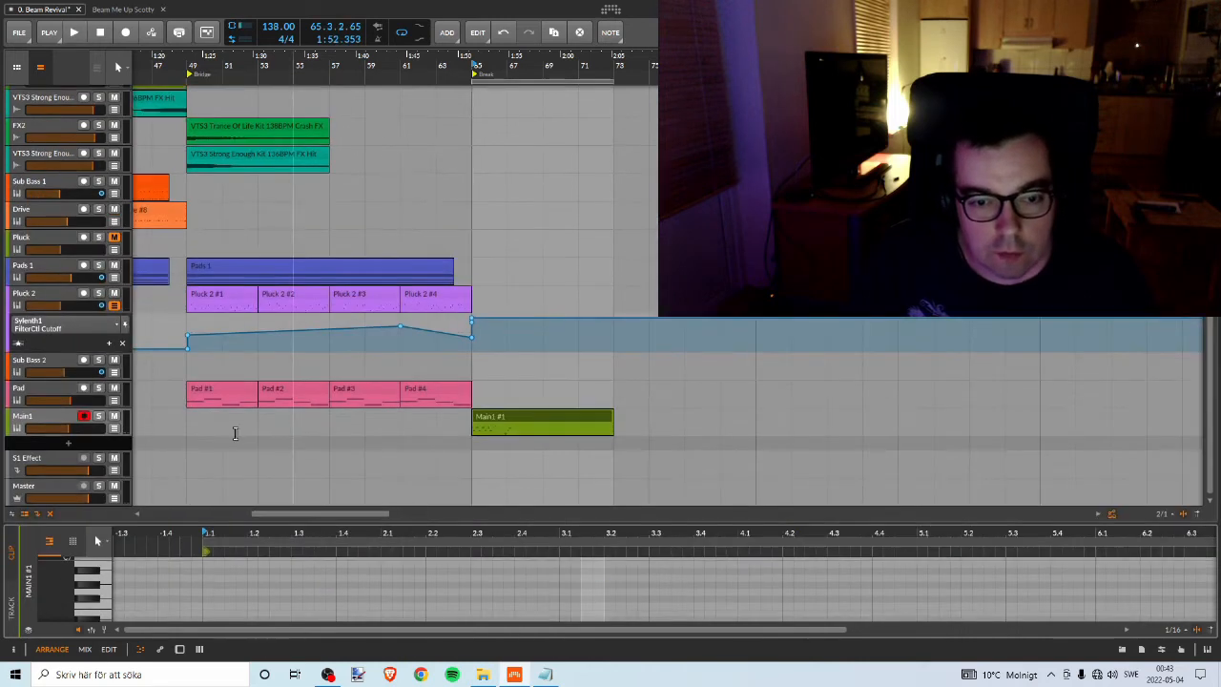
{"action": "double_click", "coordinate": [68, 421]}
{"action": "left_click", "coordinate": [45, 599]}
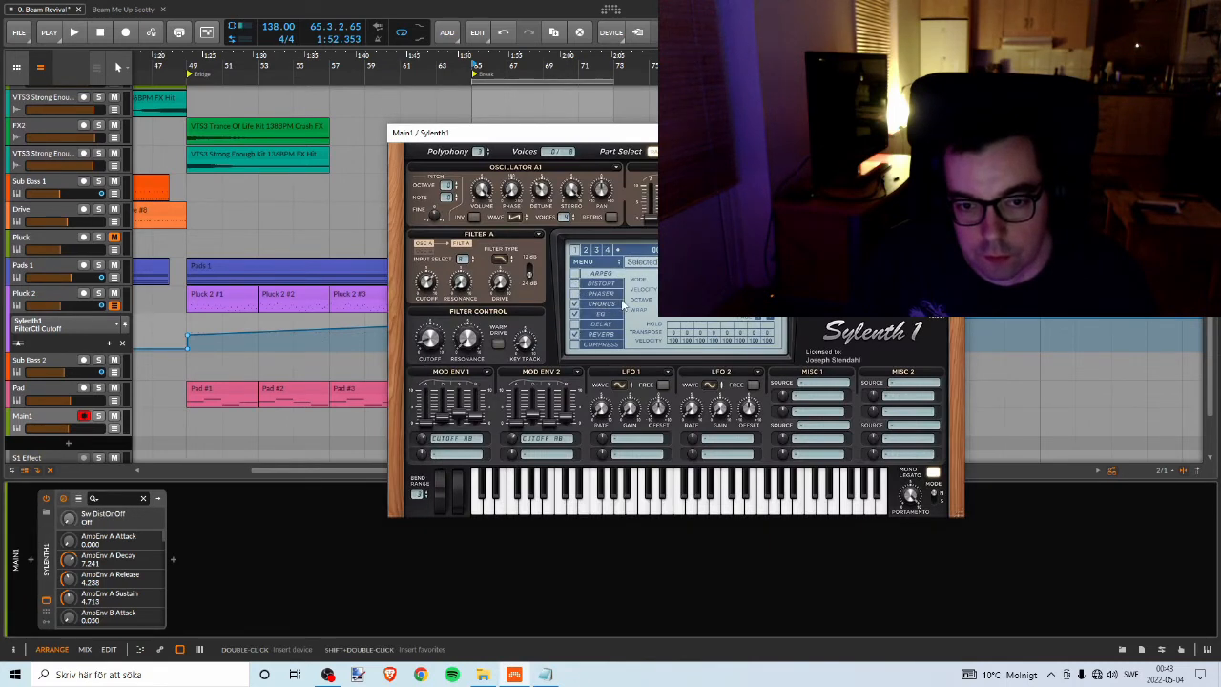
{"action": "key", "text": "space"}
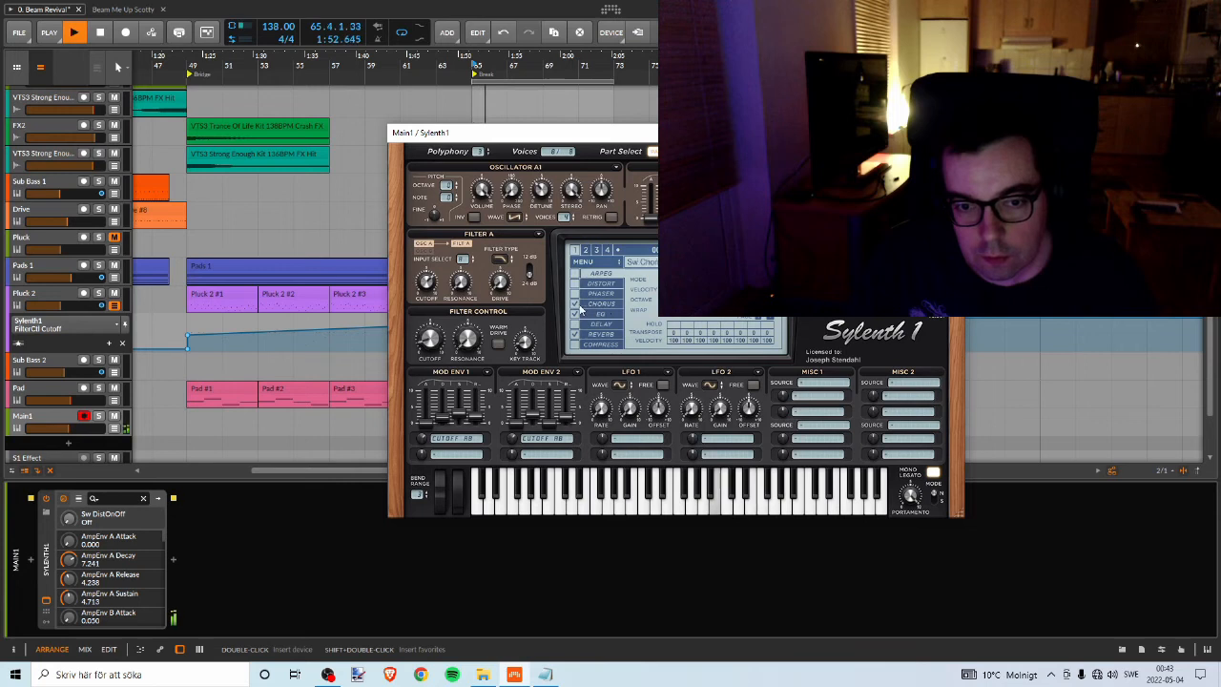
Turn off the chorus effect in Main1's Sylenth1, audition the melody, and return to the Main1 clip's notes.
{"action": "left_click", "coordinate": [577, 305]}
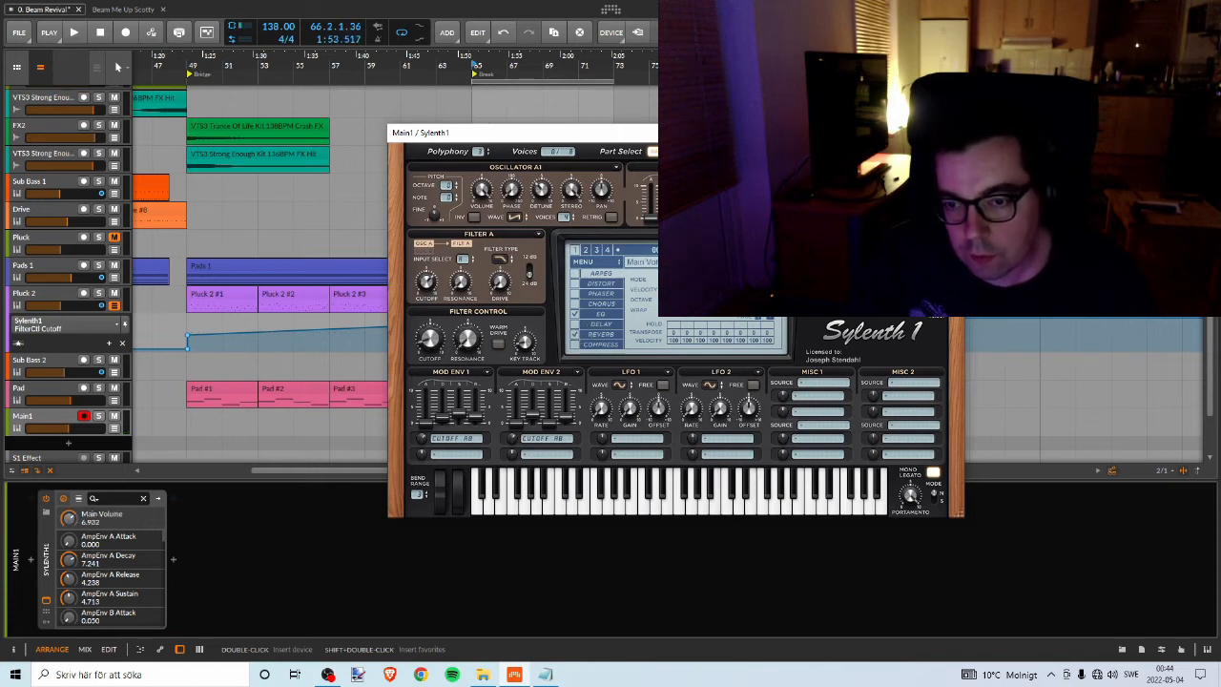
{"action": "key", "text": "space"}
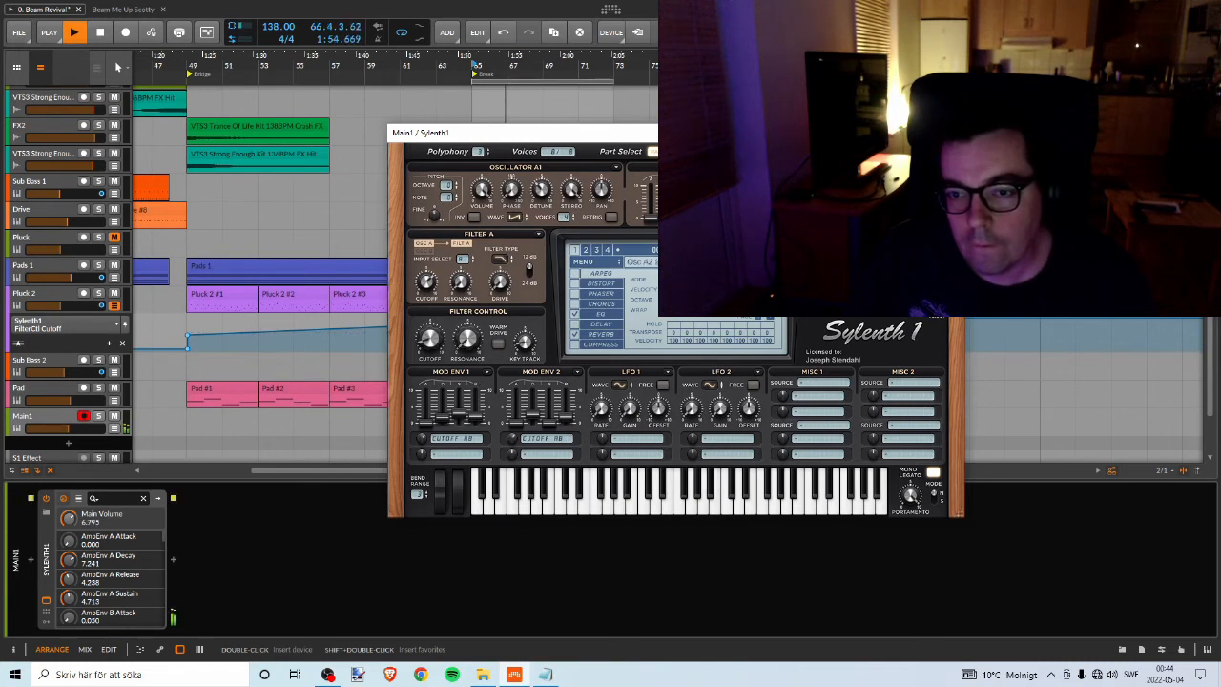
{"action": "left_click", "coordinate": [950, 133]}
{"action": "double_click", "coordinate": [511, 416]}
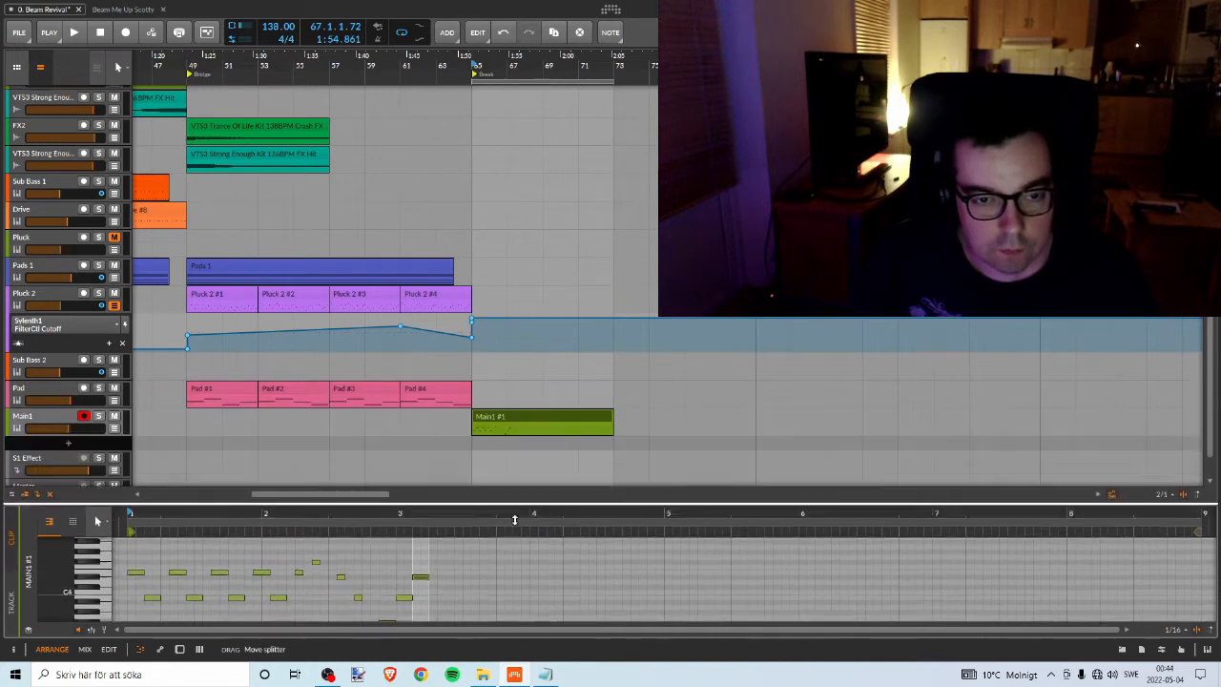
Copy the kick clip that starts at bar 33 to the start of the break at bar 65 and play the transition.
{"action": "scroll", "coordinate": [290, 163], "scroll_direction": "up", "scroll_amount": 3}
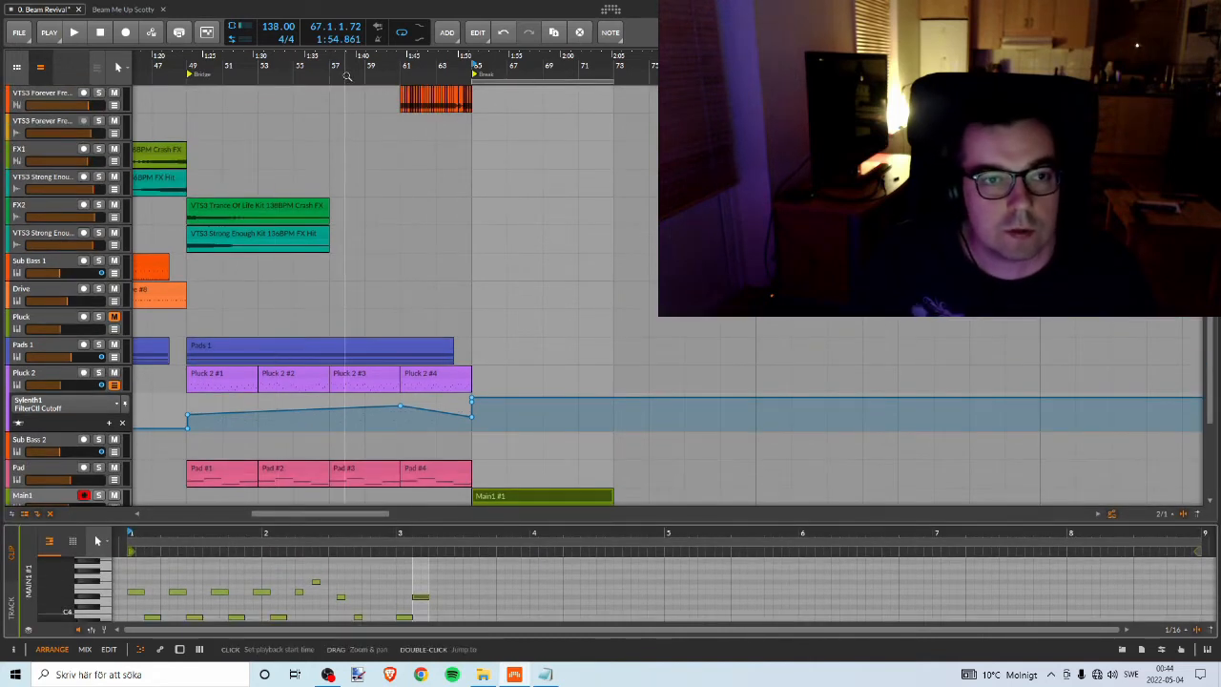
{"action": "left_click_drag", "start_coordinate": [334, 66], "coordinate": [547, 52]}
{"action": "left_click_drag", "start_coordinate": [444, 59], "coordinate": [366, 94]}
{"action": "left_click_drag", "start_coordinate": [515, 93], "coordinate": [811, 94]}
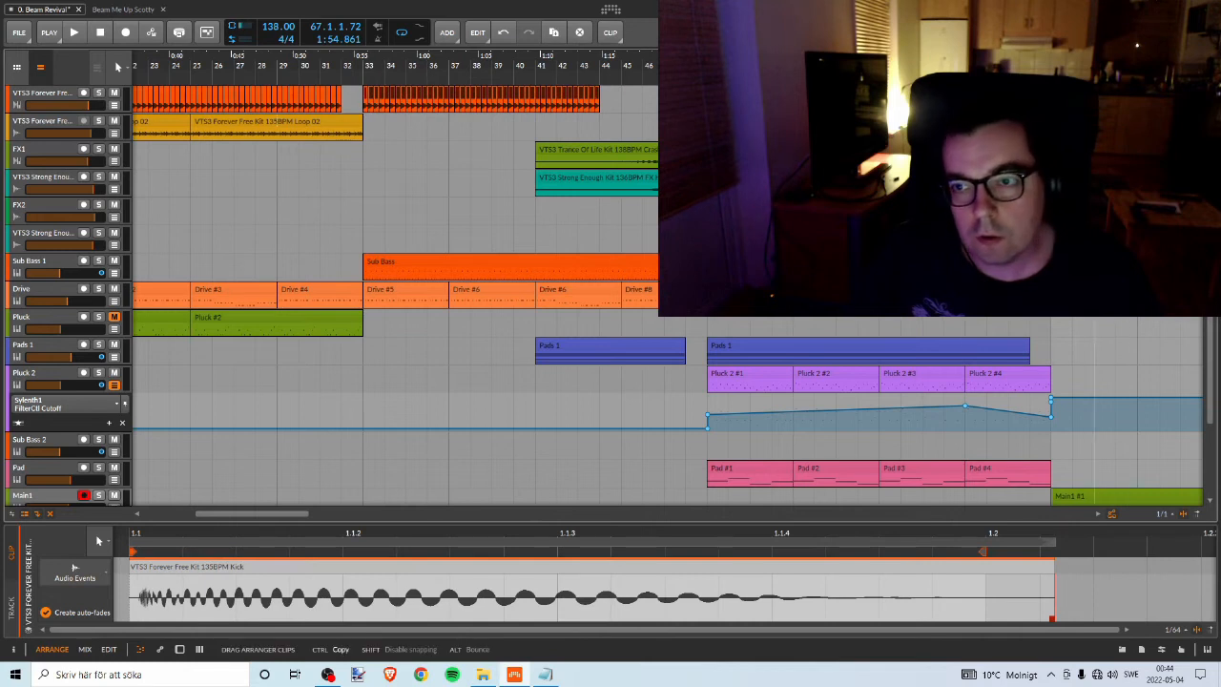
{"action": "key", "text": "space"}
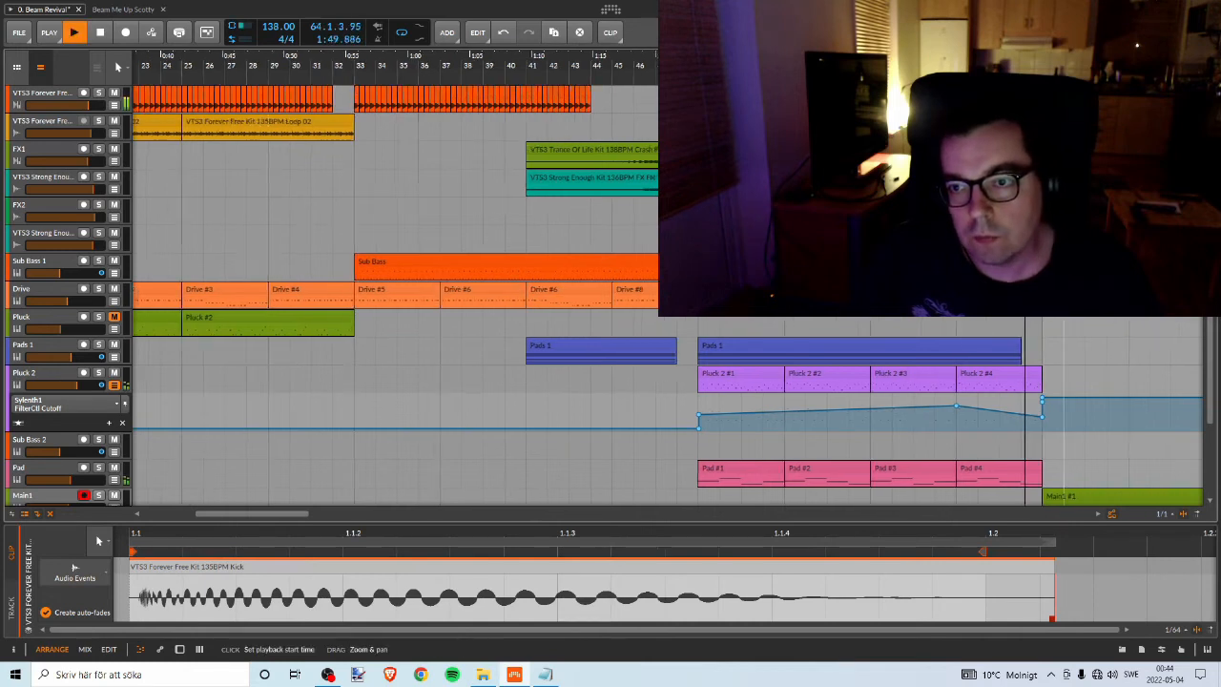
Stop playback and delete the copied kick clip from the break at bar 65.
{"action": "left_click_drag", "start_coordinate": [670, 67], "coordinate": [587, 86]}
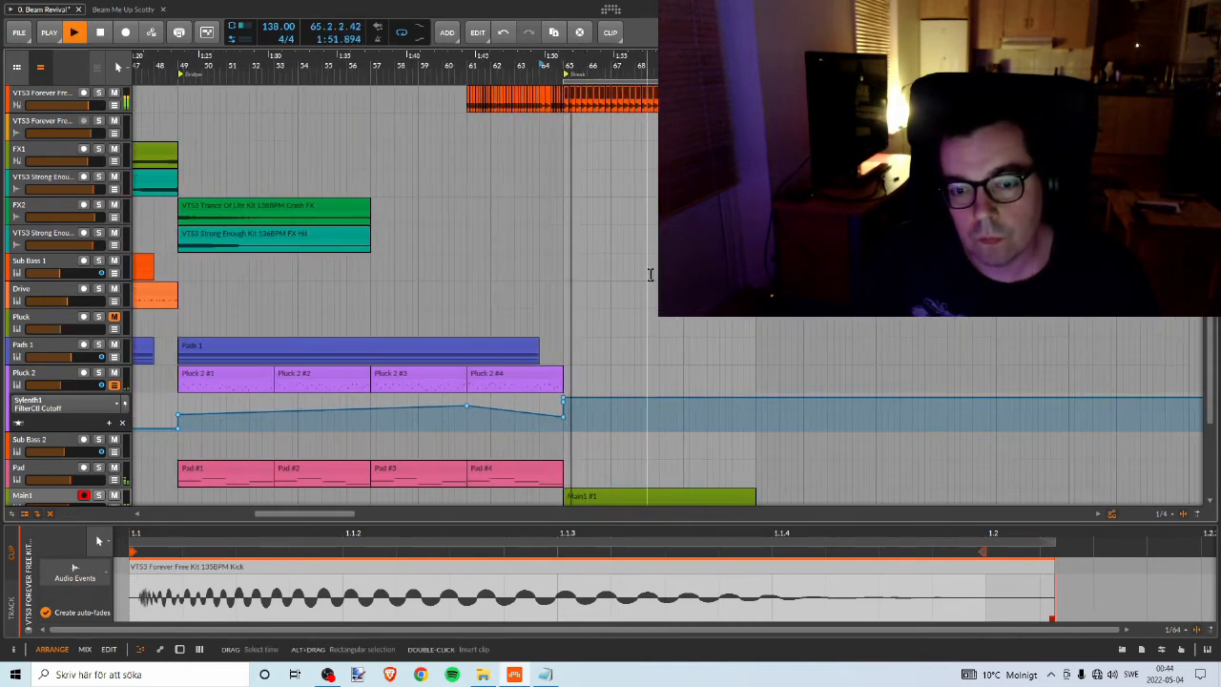
{"action": "scroll", "coordinate": [640, 265], "scroll_direction": "down", "scroll_amount": 1}
{"action": "scroll", "coordinate": [639, 265], "scroll_direction": "up", "scroll_amount": 1}
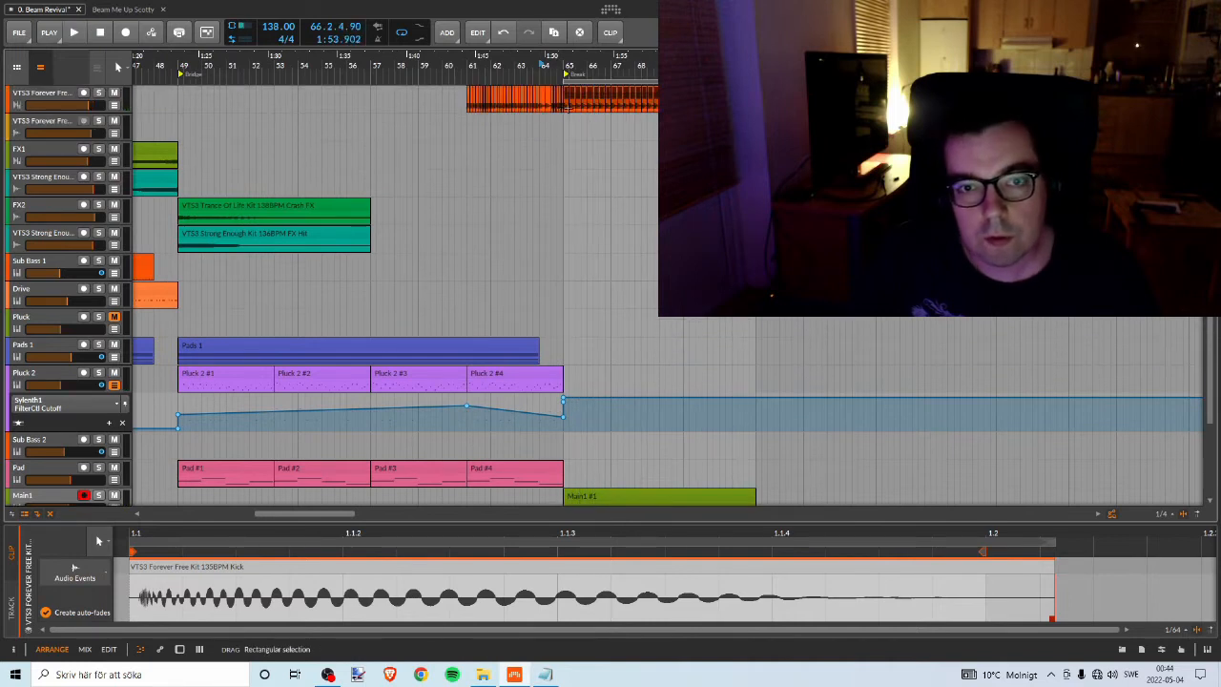
{"action": "key", "text": "Delete"}
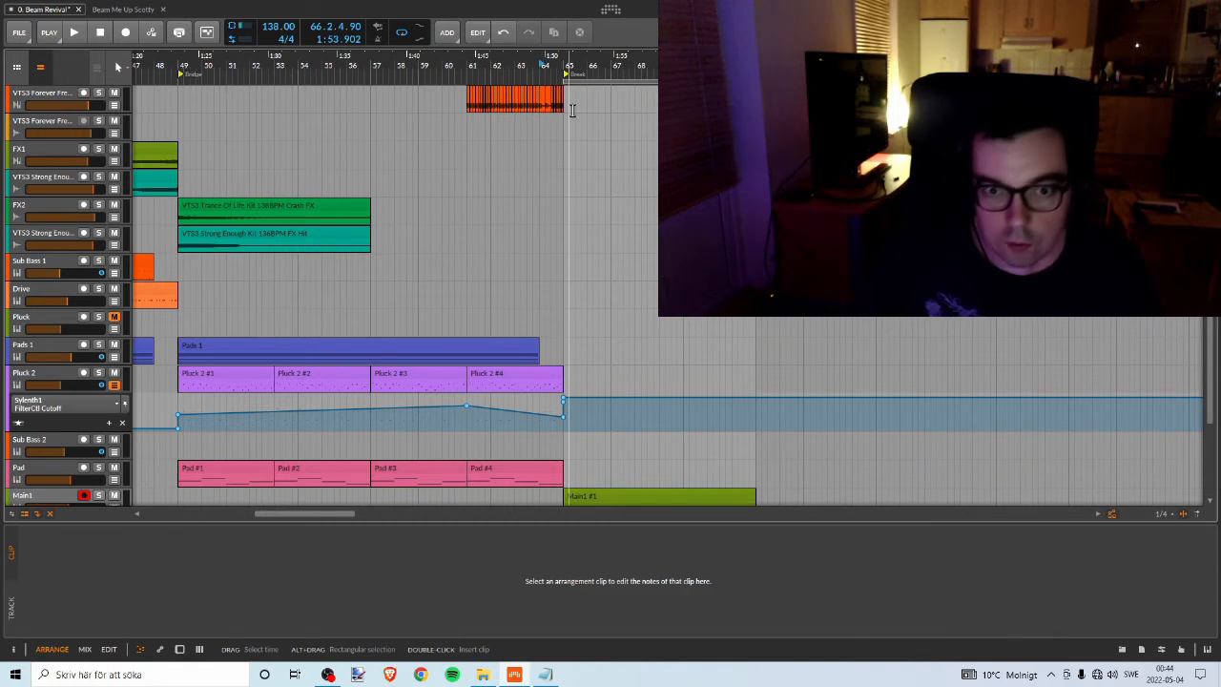
Copy the Sub Bass clip from bar 33 to the start of the break at bar 65 and play it with the melody.
{"action": "left_click_drag", "start_coordinate": [510, 67], "coordinate": [756, 61]}
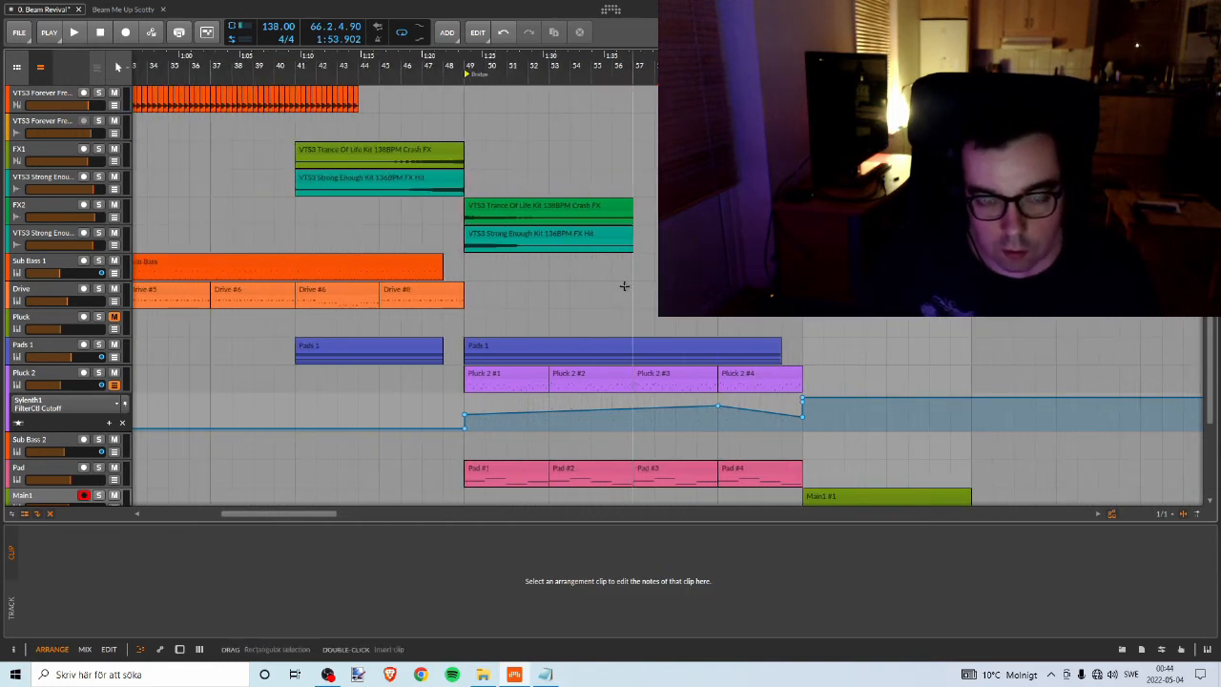
{"action": "scroll", "coordinate": [620, 285], "scroll_direction": "down", "scroll_amount": 1}
{"action": "scroll", "coordinate": [618, 285], "scroll_direction": "up", "scroll_amount": 1}
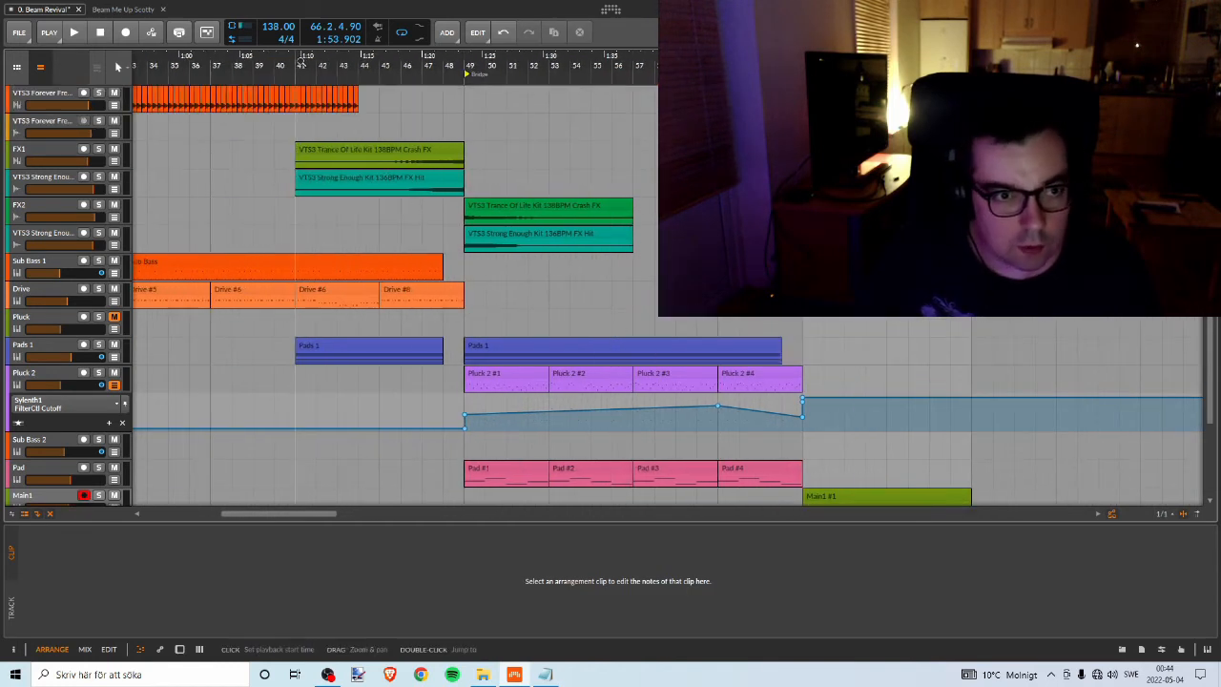
{"action": "left_click_drag", "start_coordinate": [245, 65], "coordinate": [491, 65]}
{"action": "left_click", "coordinate": [424, 265]}
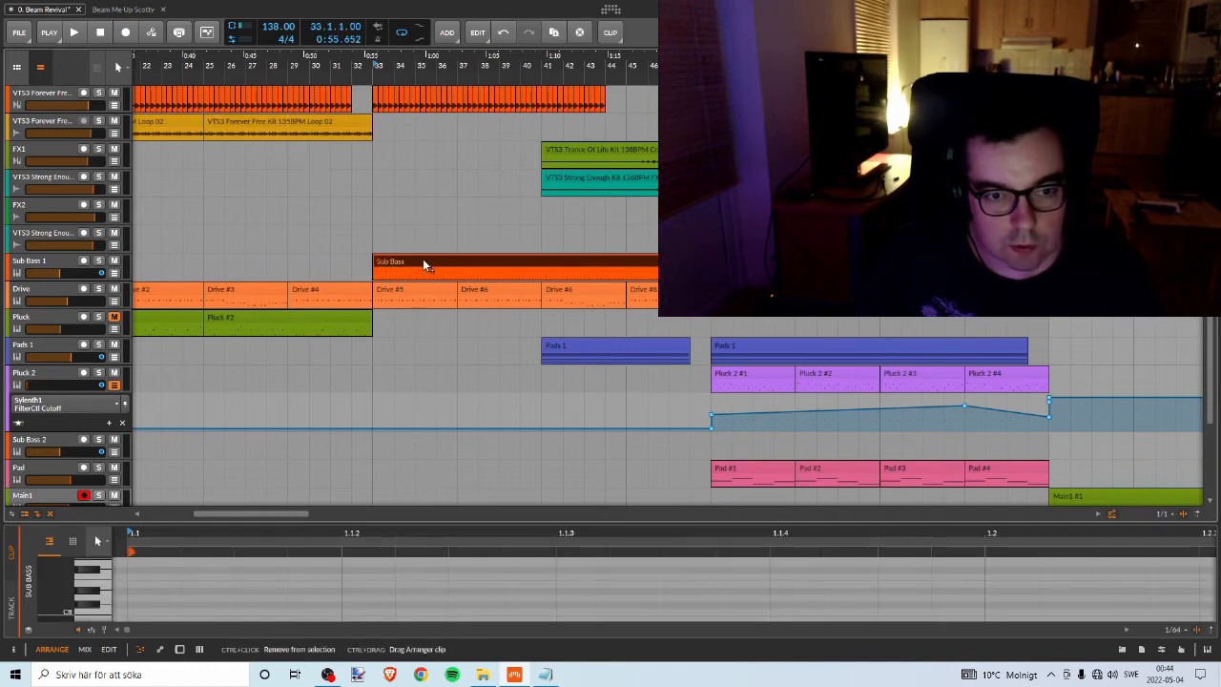
{"action": "left_click_drag", "start_coordinate": [425, 264], "coordinate": [931, 264]}
{"action": "left_click_drag", "start_coordinate": [1101, 265], "coordinate": [1102, 264]}
{"action": "left_click_drag", "start_coordinate": [1069, 66], "coordinate": [559, 66]}
{"action": "key", "text": "space"}
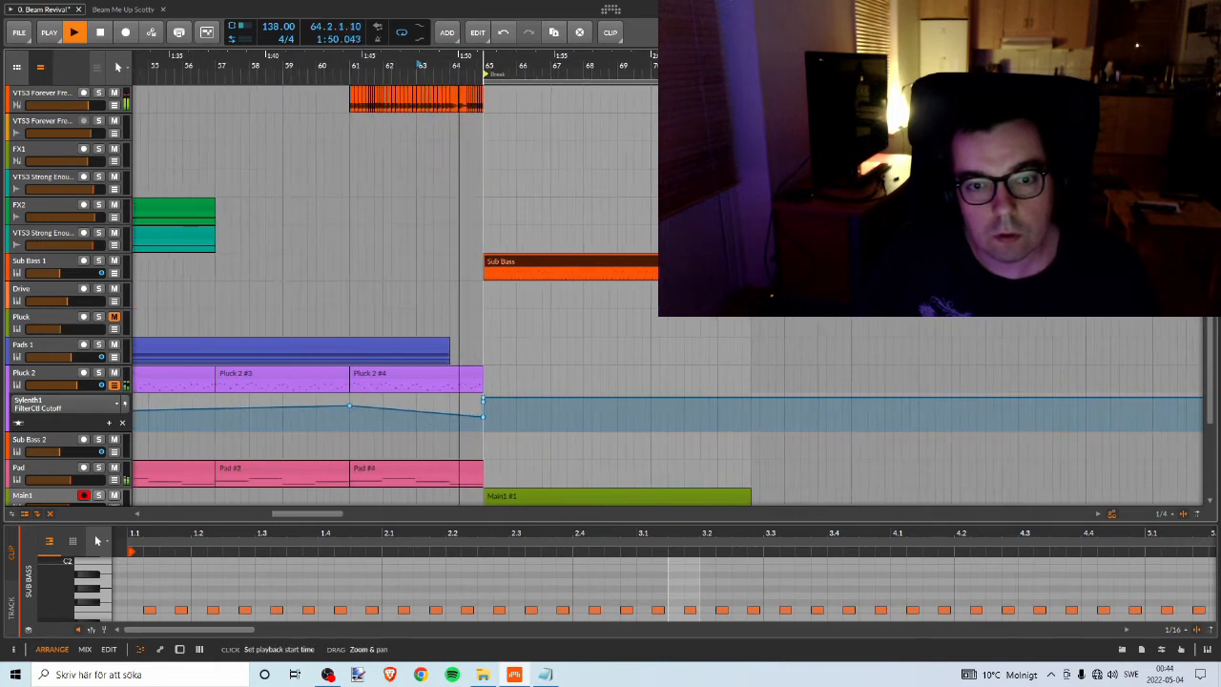
{"action": "scroll", "coordinate": [575, 218], "scroll_direction": "down", "scroll_amount": 2}
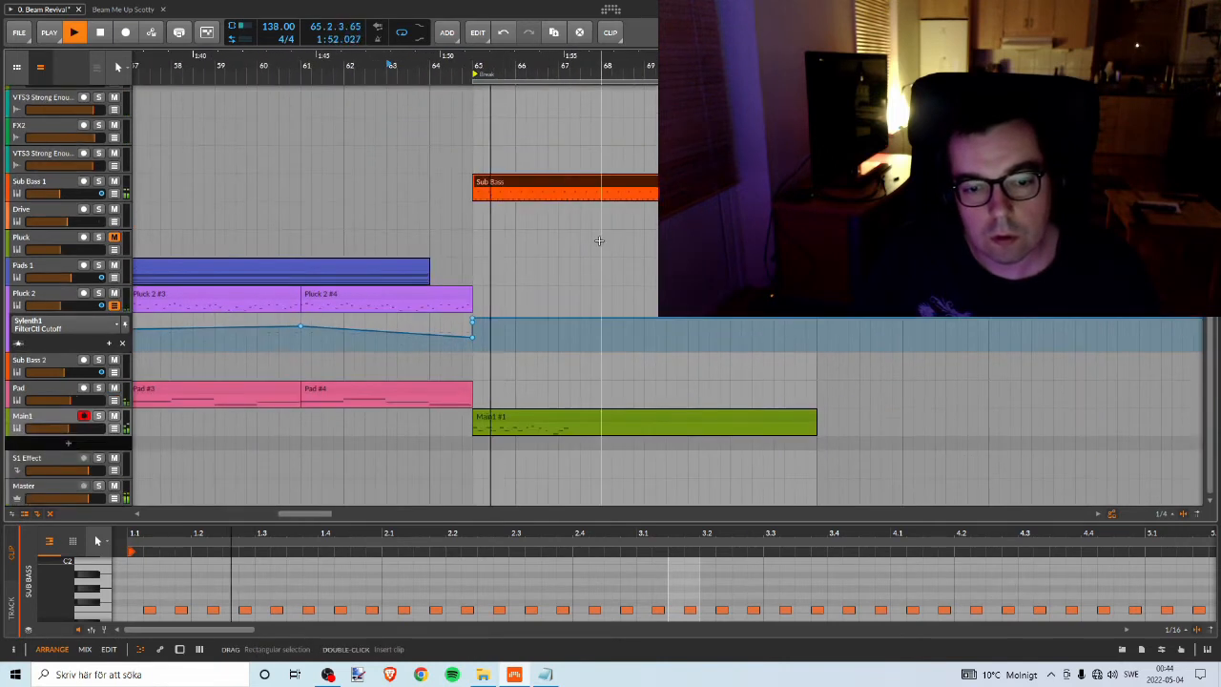
{"action": "scroll", "coordinate": [594, 234], "scroll_direction": "up", "scroll_amount": 1}
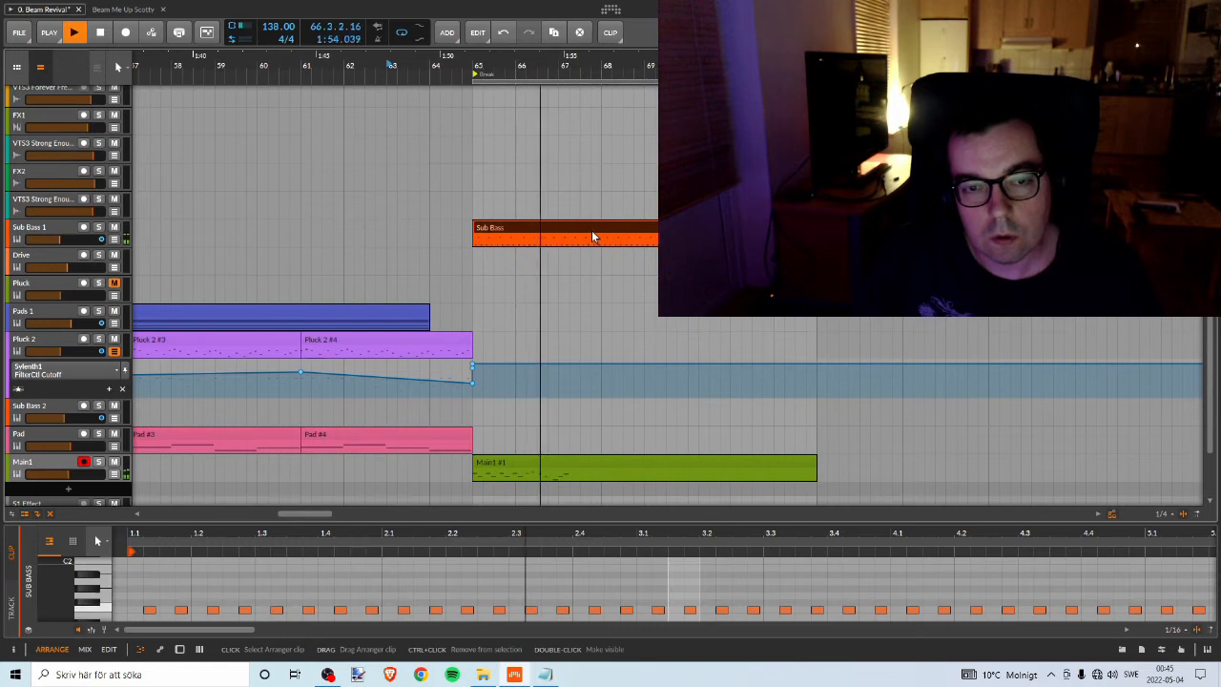
{"action": "key", "text": "space"}
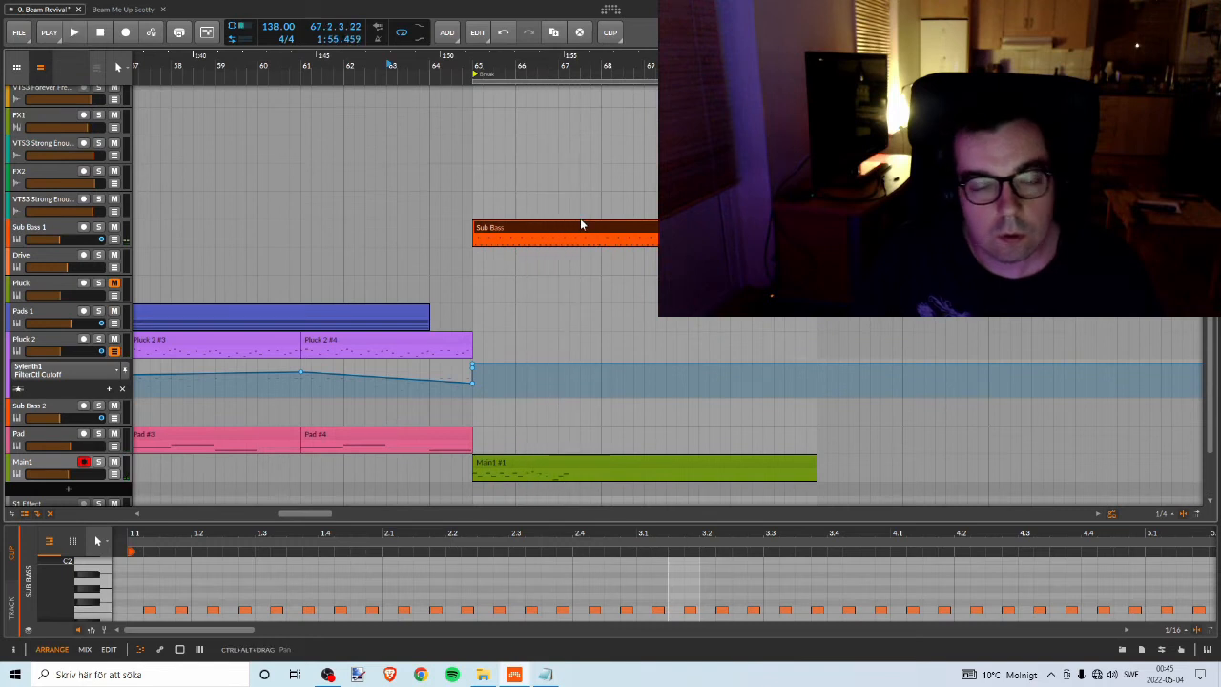
Open Sub Bass 1's Sylenth1, set oscillator B1's octave to -1, and play the break from bar 65.
{"action": "double_click", "coordinate": [36, 232]}
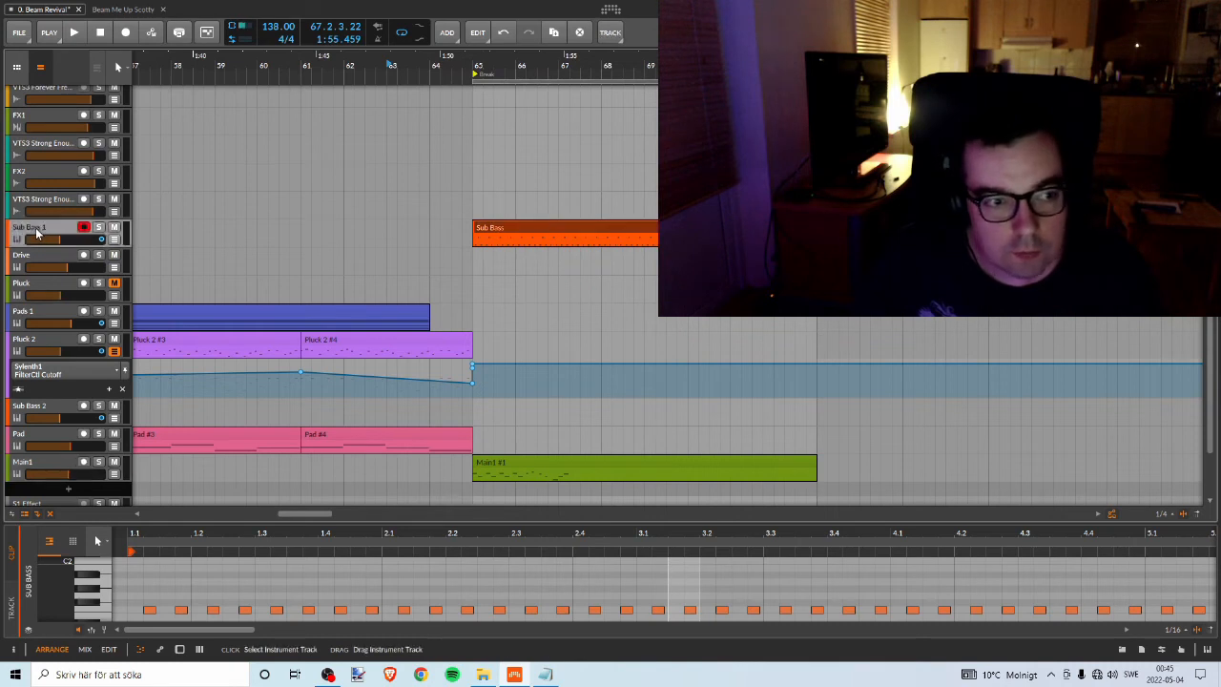
{"action": "left_click", "coordinate": [48, 601]}
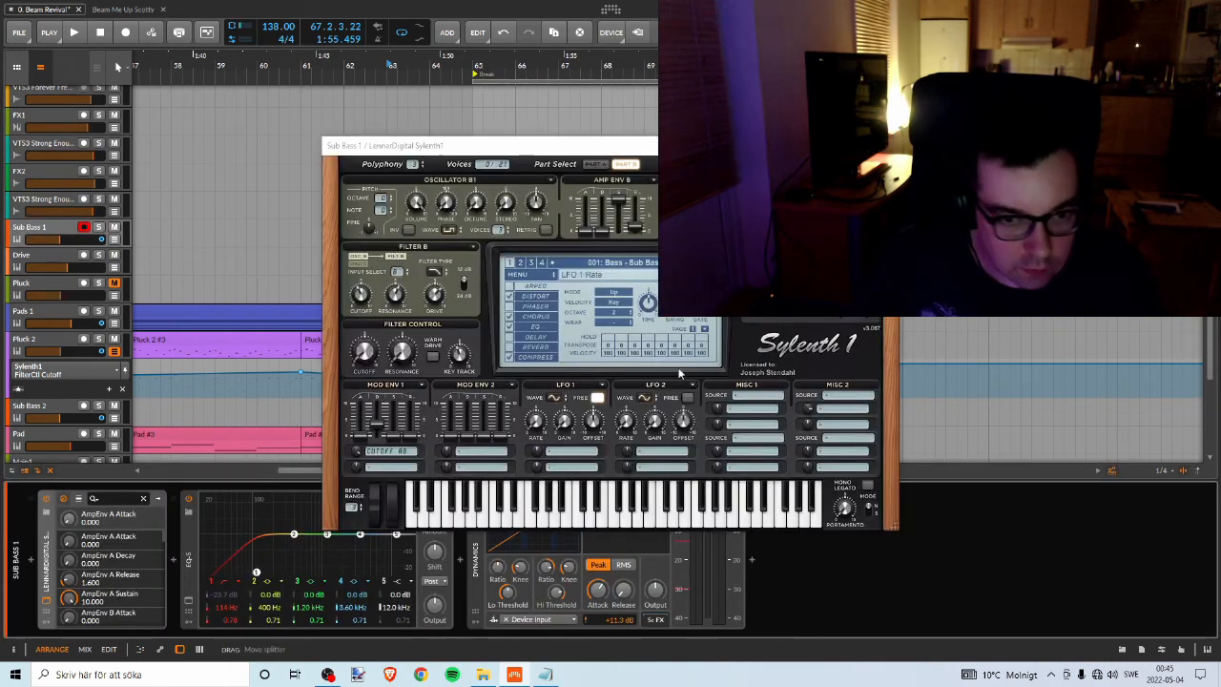
{"action": "left_click", "coordinate": [383, 204]}
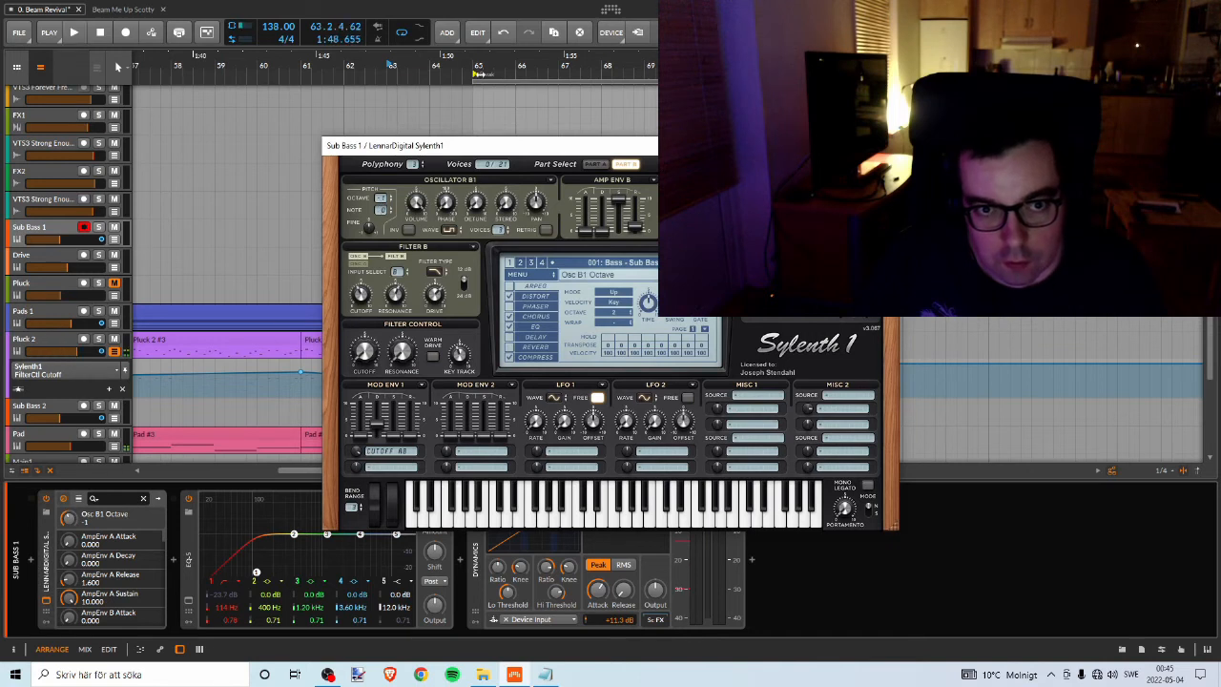
{"action": "key", "text": "space"}
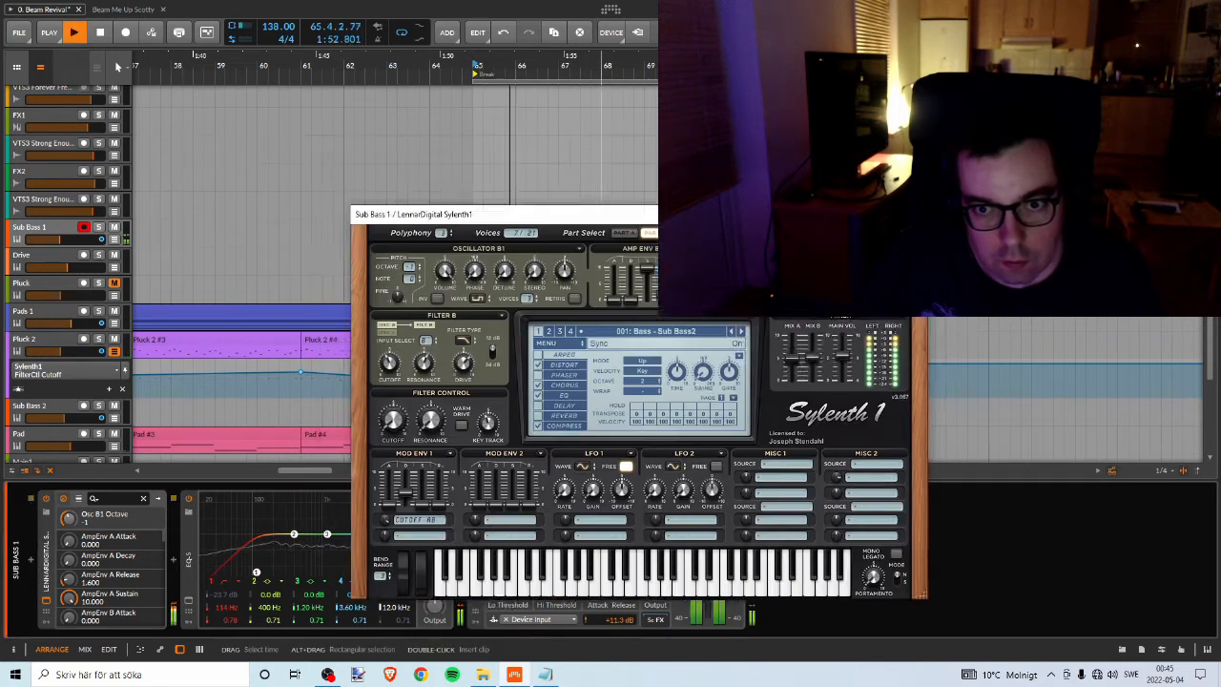
{"action": "left_click_drag", "start_coordinate": [792, 213], "coordinate": [830, 271]}
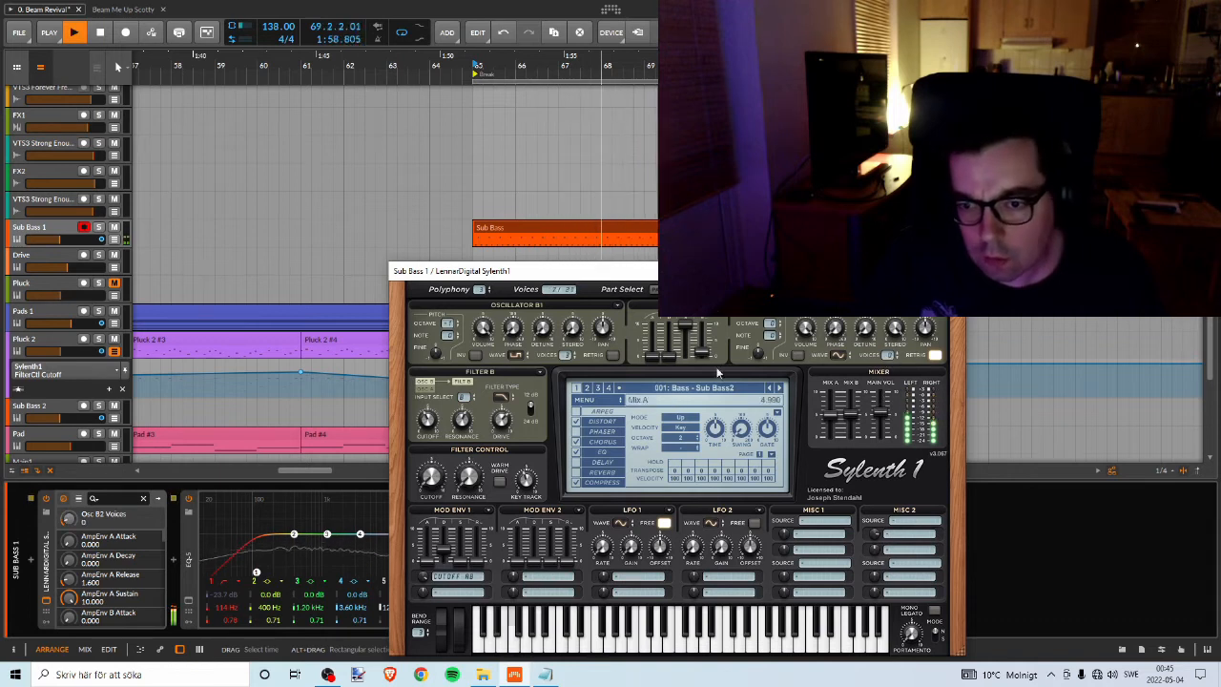
Try oscillator B2's octave setting during playback, set oscillator B1's octave to 0, and close the Sylenth1 window.
{"action": "key", "text": "space"}
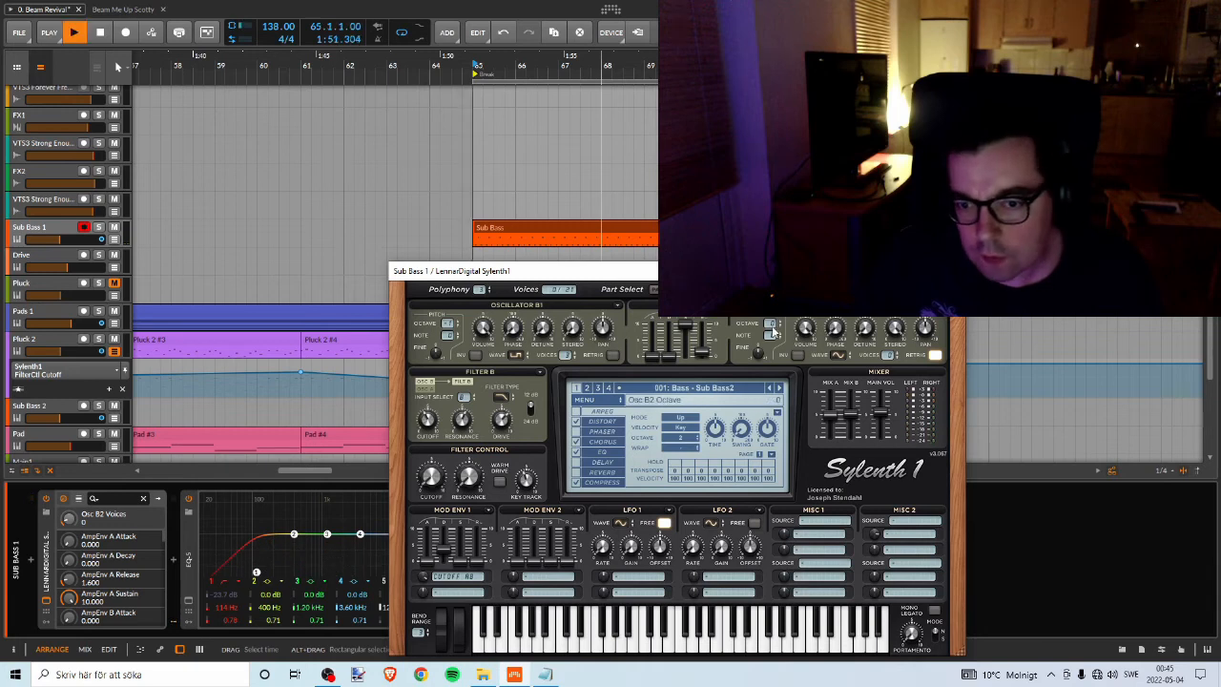
{"action": "mouse_move", "coordinate": [770, 327]}
{"action": "left_mouse_down"}
{"action": "mouse_move", "coordinate": [777, 349]}
{"action": "mouse_move", "coordinate": [770, 326]}
{"action": "left_mouse_up"}
{"action": "key", "text": "space"}
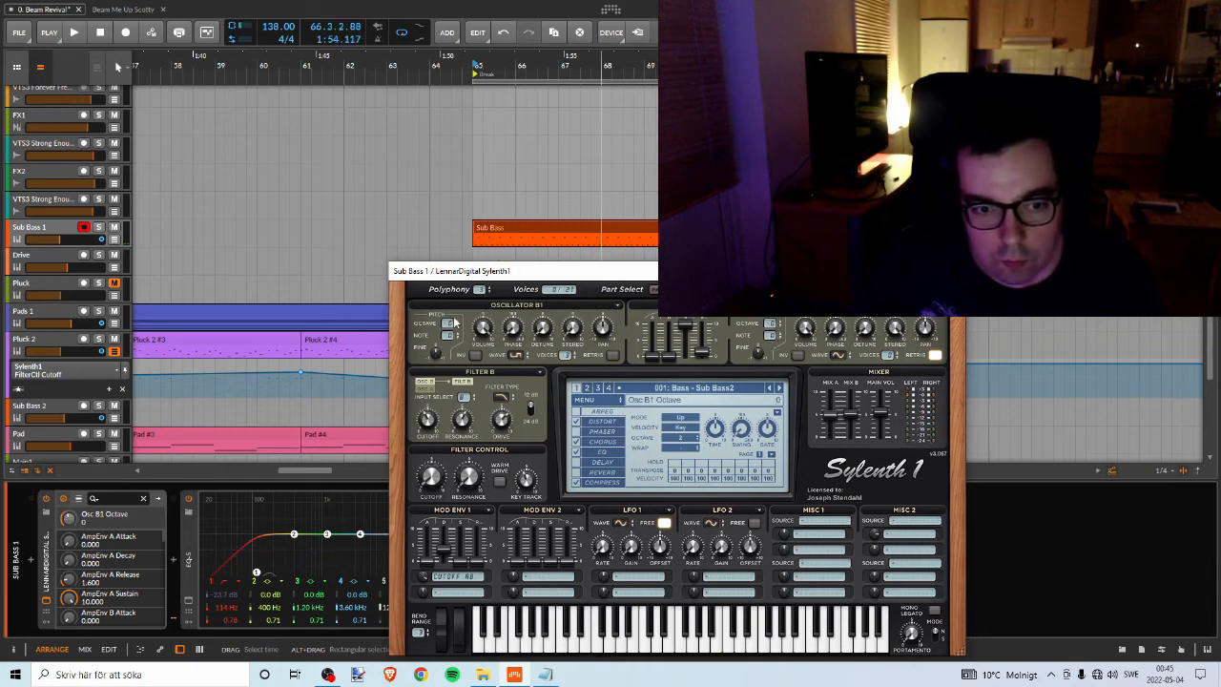
{"action": "left_click", "coordinate": [951, 271]}
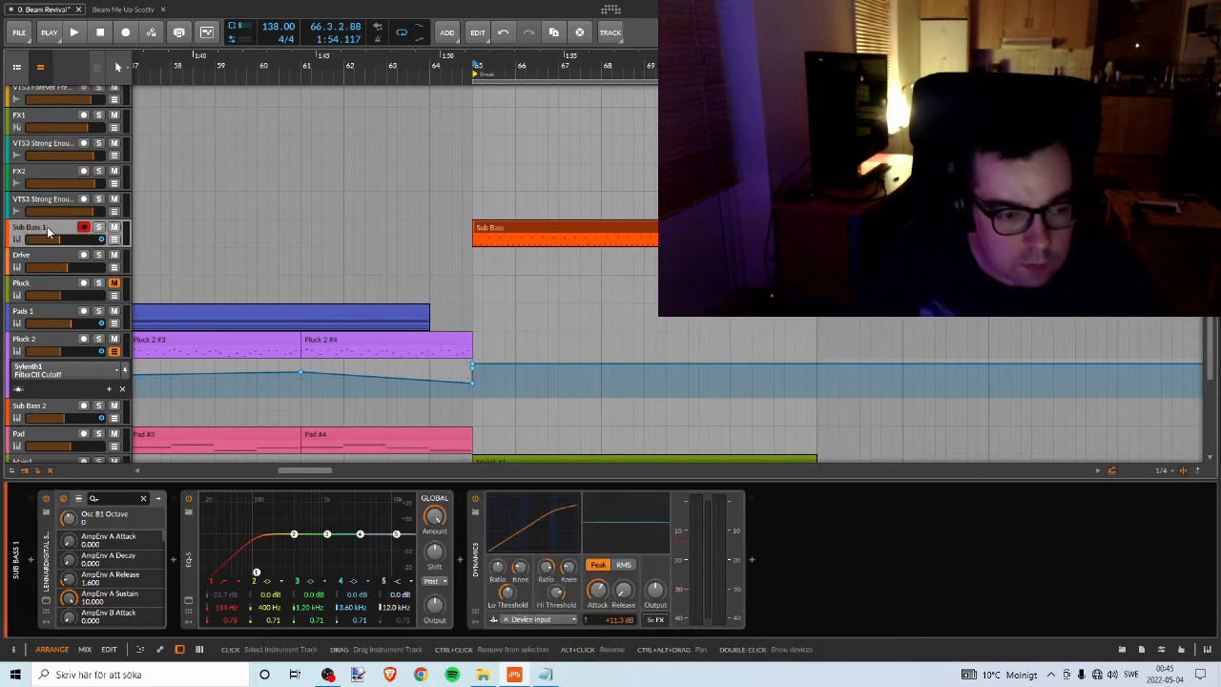
{"action": "left_click", "coordinate": [46, 601]}
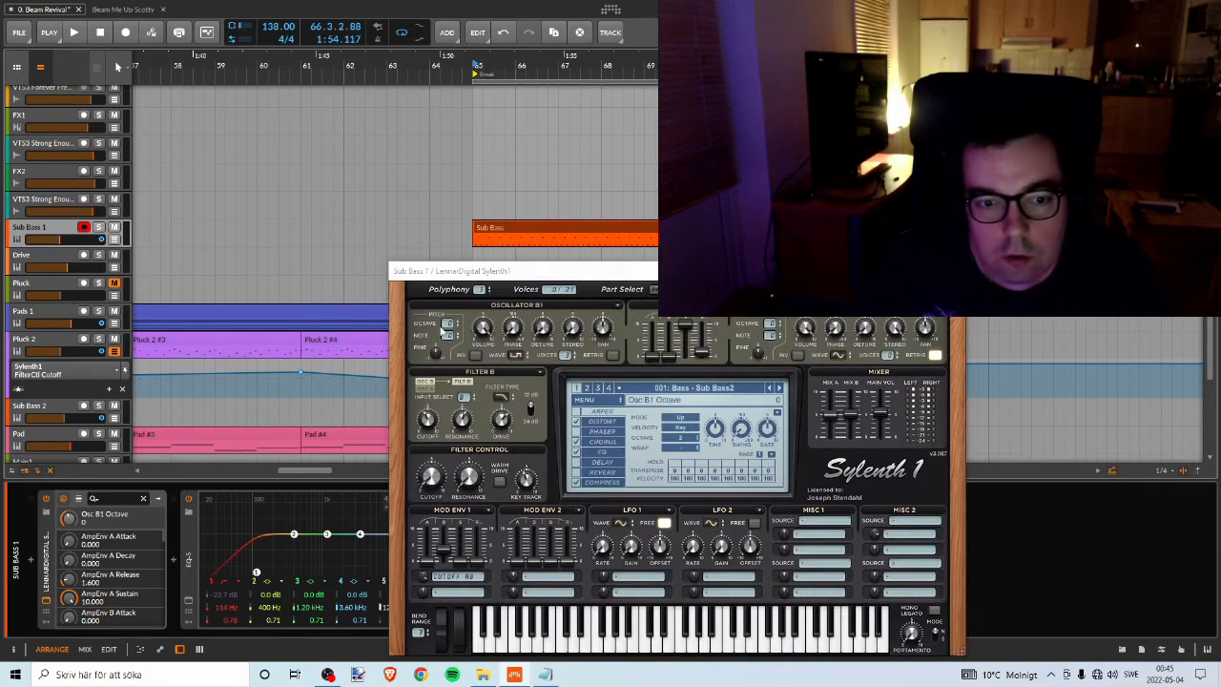
{"action": "left_click", "coordinate": [951, 271]}
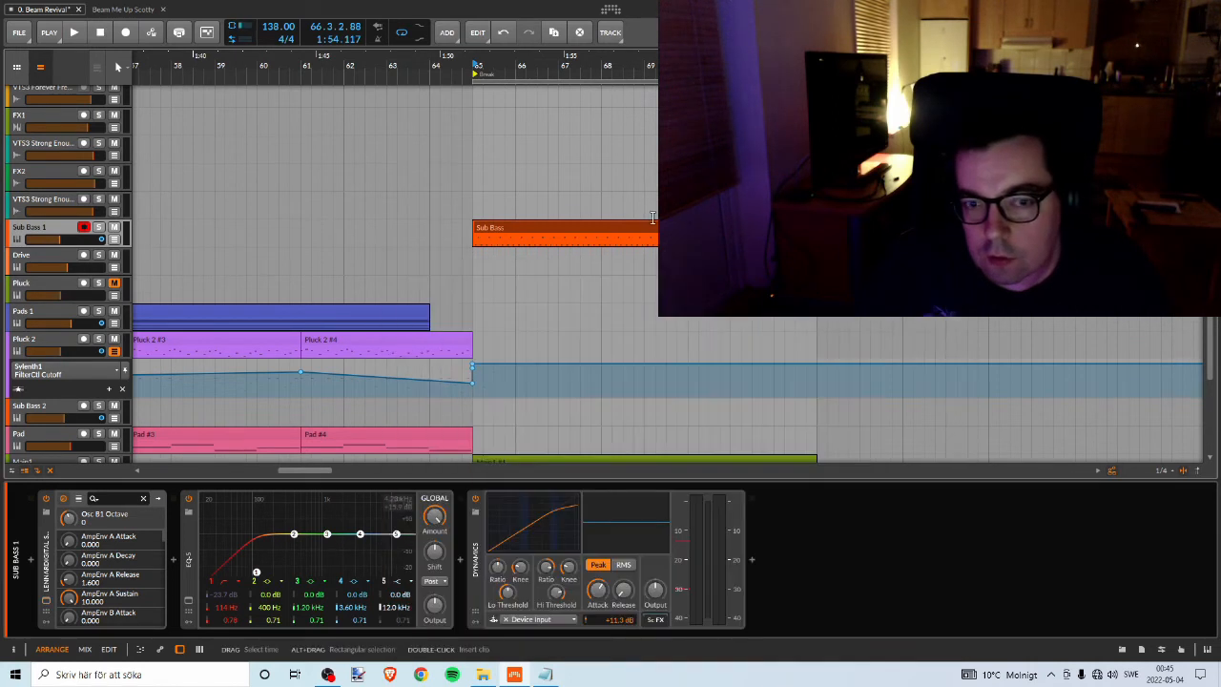
Open the Sub Bass clip at bar 65 in the note editor.
{"action": "left_click_drag", "start_coordinate": [387, 56], "coordinate": [472, 13]}
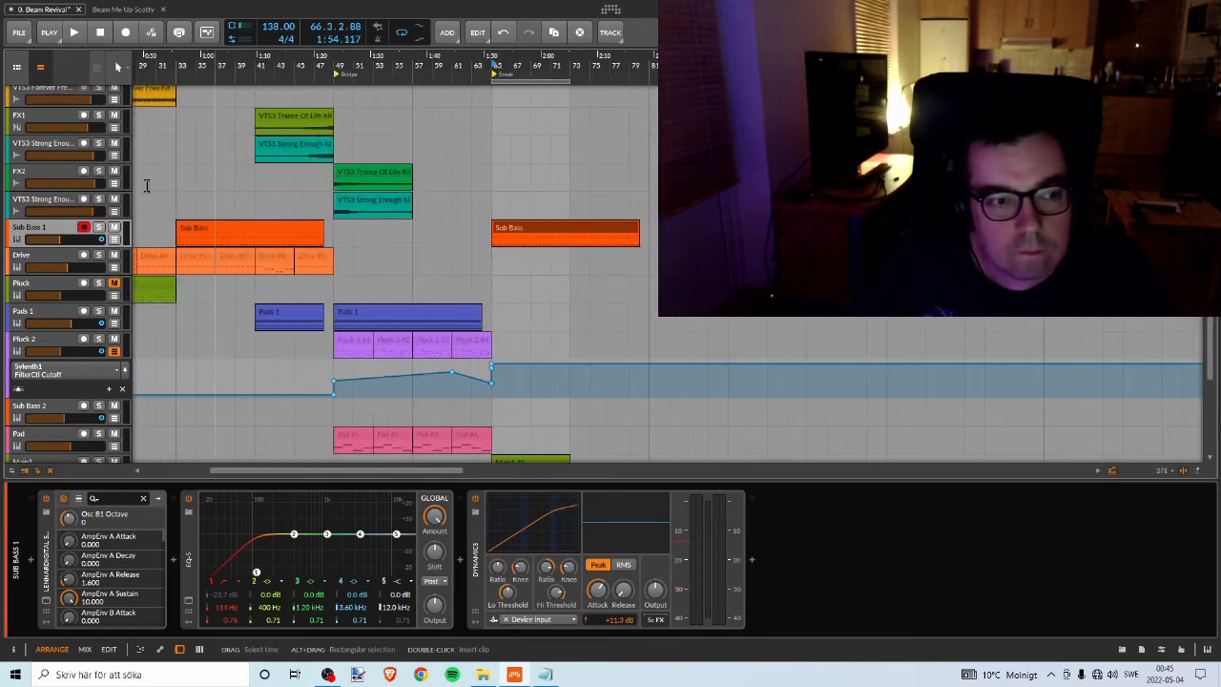
{"action": "double_click", "coordinate": [529, 233]}
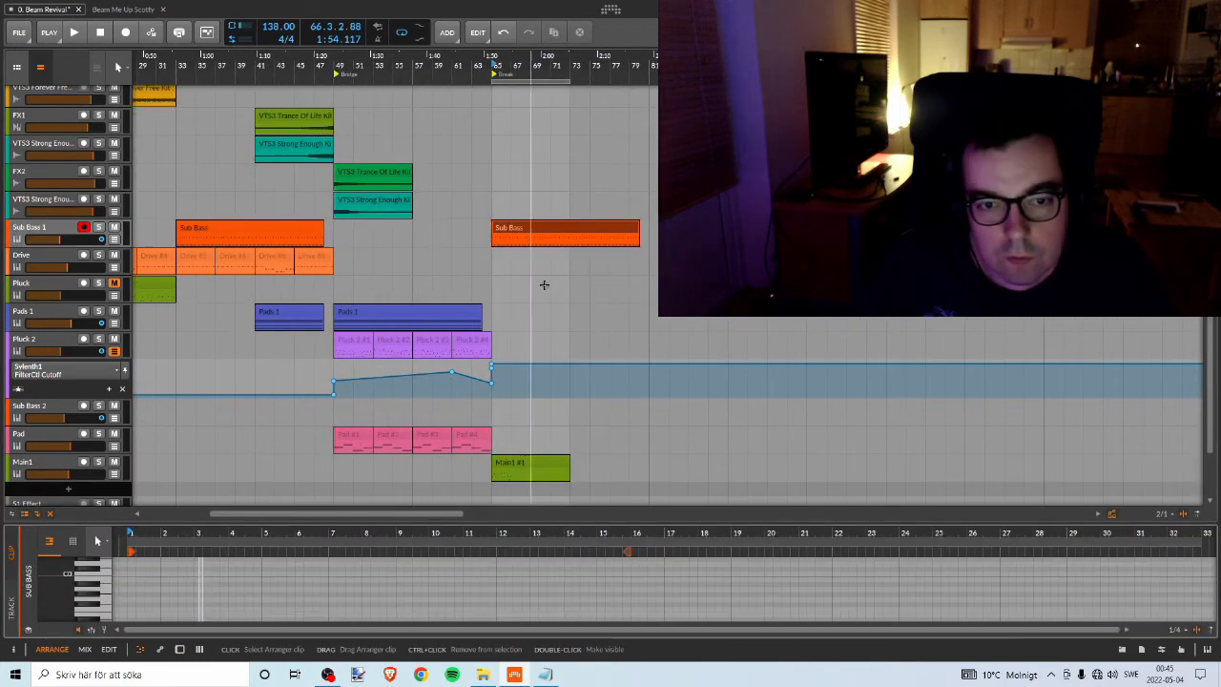
{"action": "scroll", "coordinate": [582, 384], "scroll_direction": "right", "scroll_amount": 15}
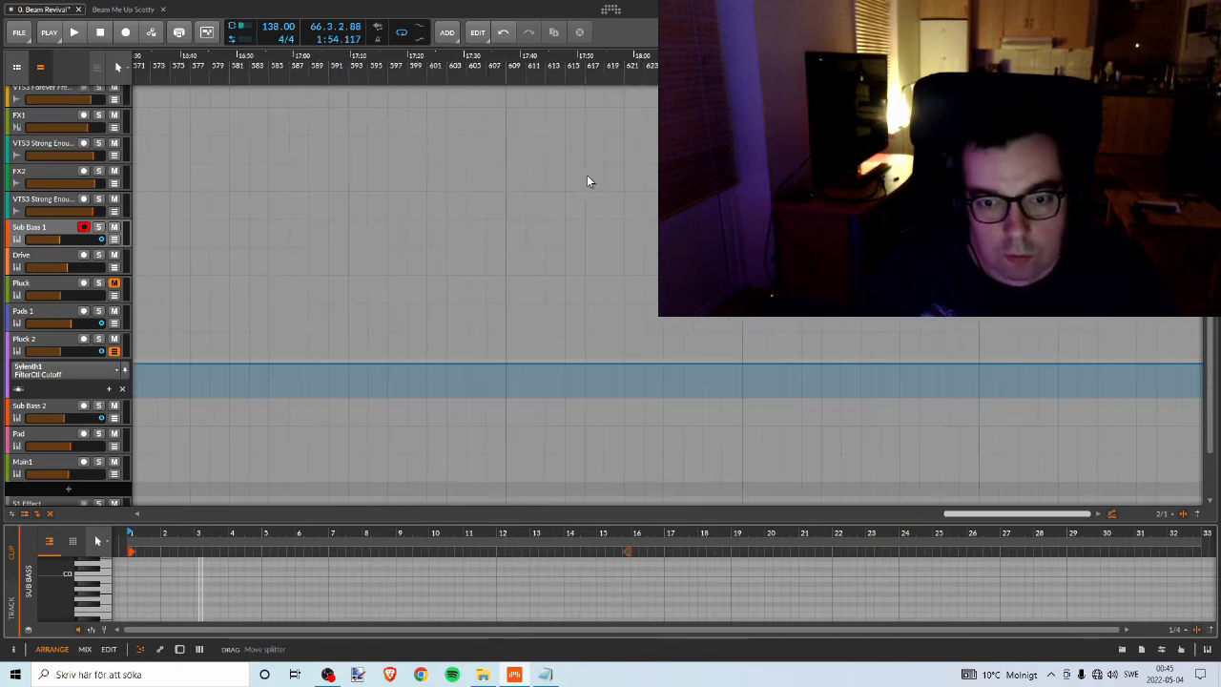
{"action": "left_click_drag", "start_coordinate": [425, 63], "coordinate": [425, 8]}
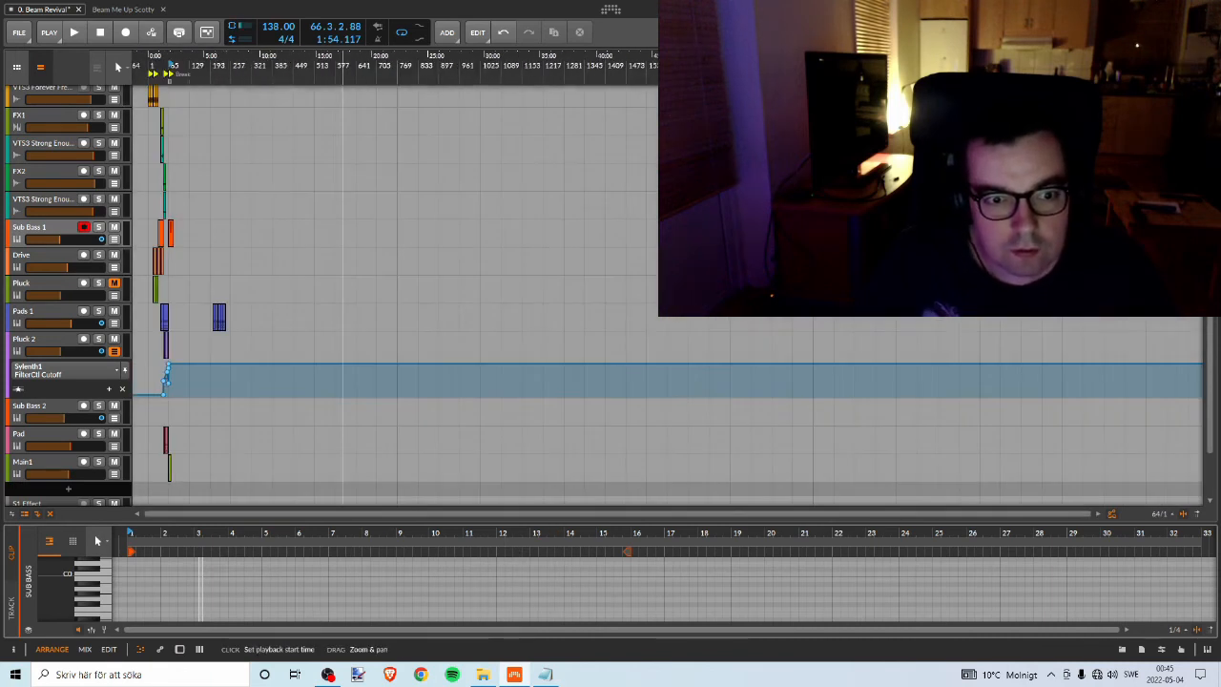
{"action": "left_click_drag", "start_coordinate": [343, 63], "coordinate": [665, 105]}
{"action": "left_click", "coordinate": [218, 57]}
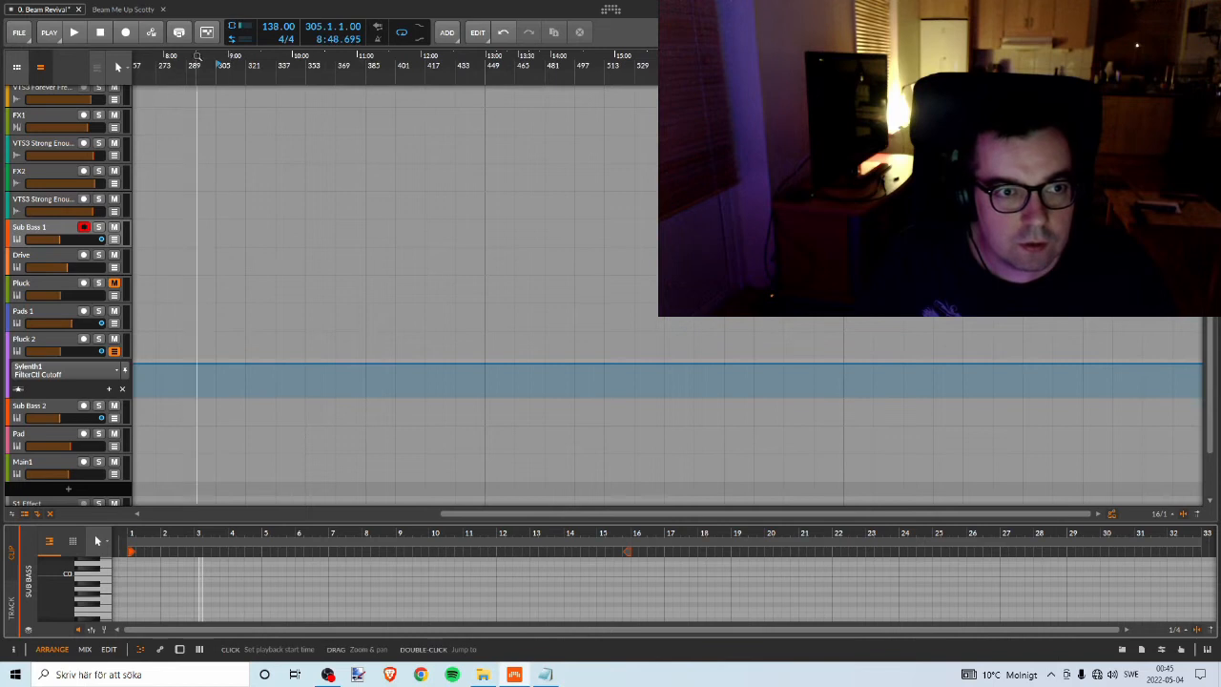
{"action": "left_click_drag", "start_coordinate": [176, 56], "coordinate": [536, 57]}
{"action": "left_click_drag", "start_coordinate": [191, 56], "coordinate": [417, 56]}
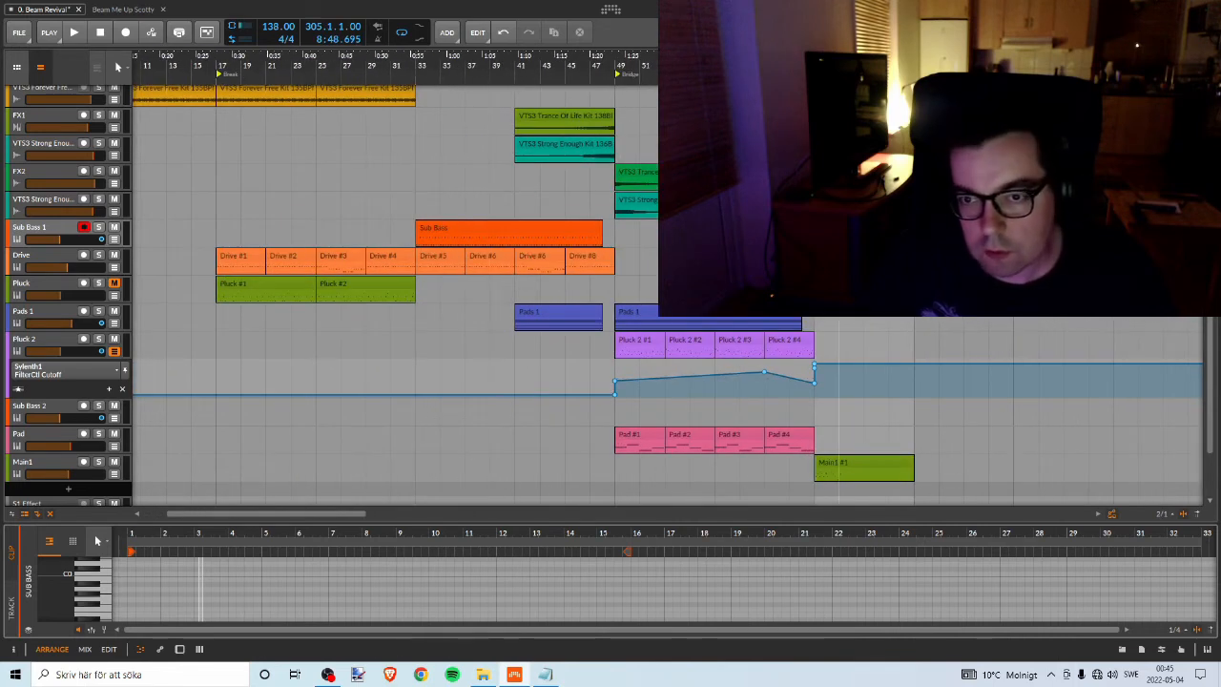
{"action": "left_click_drag", "start_coordinate": [806, 57], "coordinate": [417, 109]}
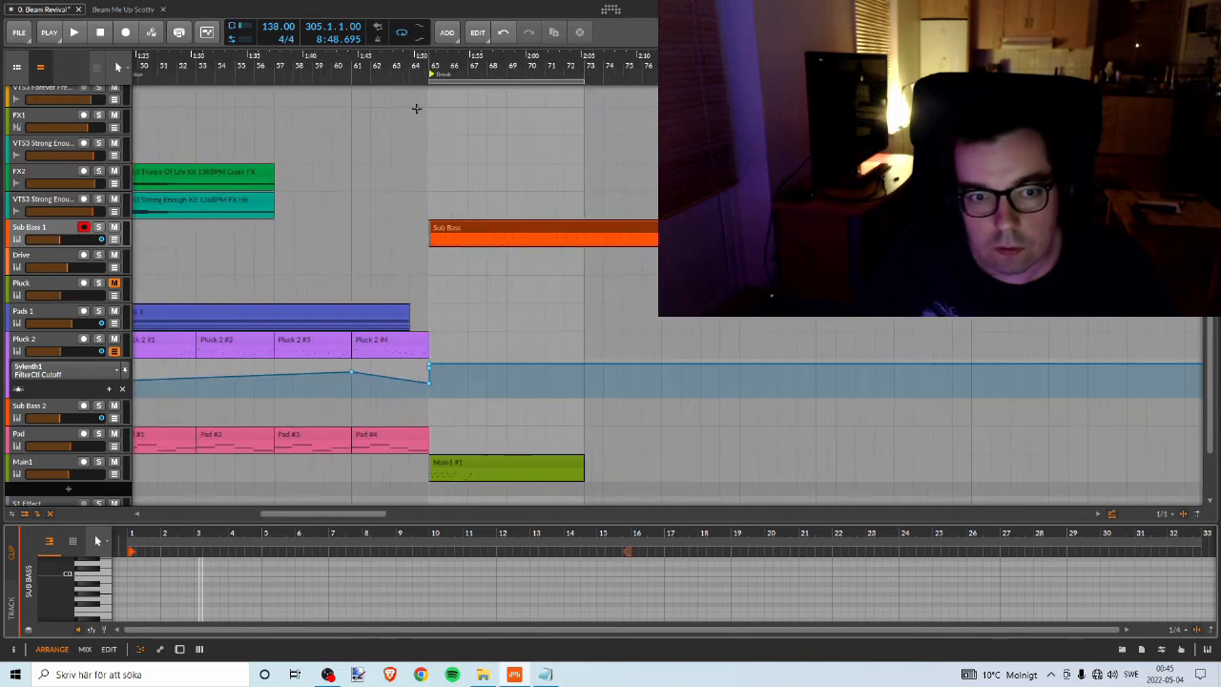
Play the break from bar 65, and show the copied Sub Bass clip's notes in an enlarged note editor.
{"action": "left_click", "coordinate": [431, 74]}
{"action": "key", "text": "space"}
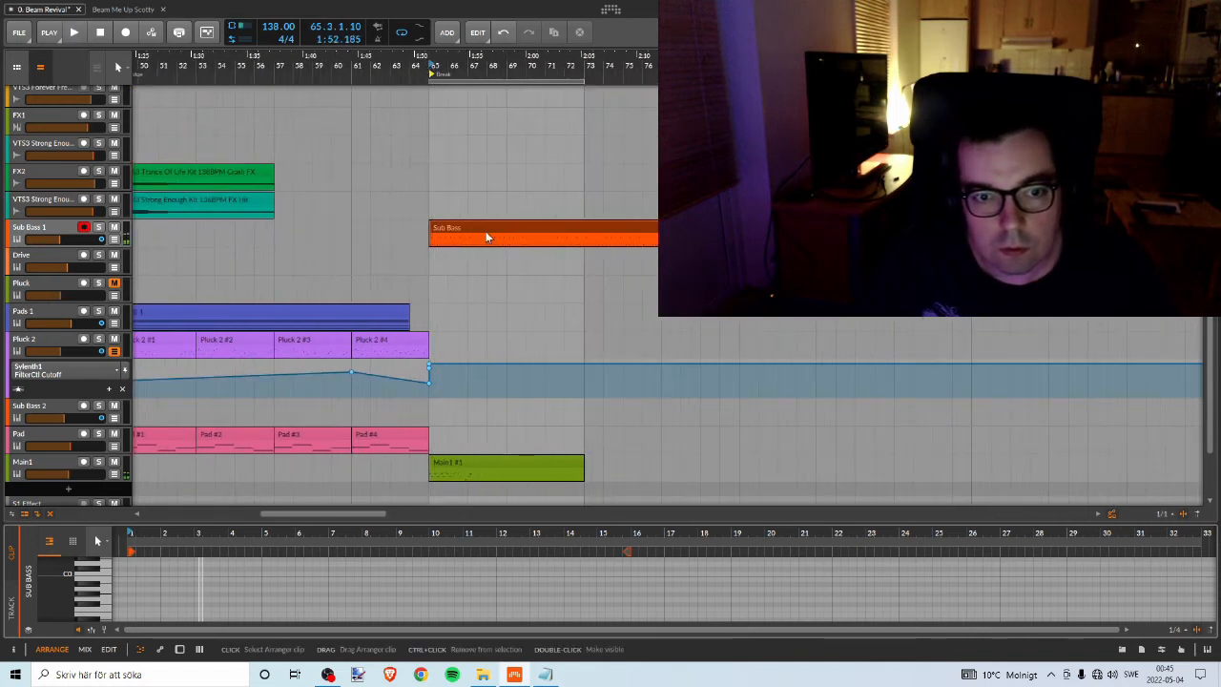
{"action": "left_click", "coordinate": [486, 237]}
{"action": "left_click_drag", "start_coordinate": [559, 518], "coordinate": [499, 137]}
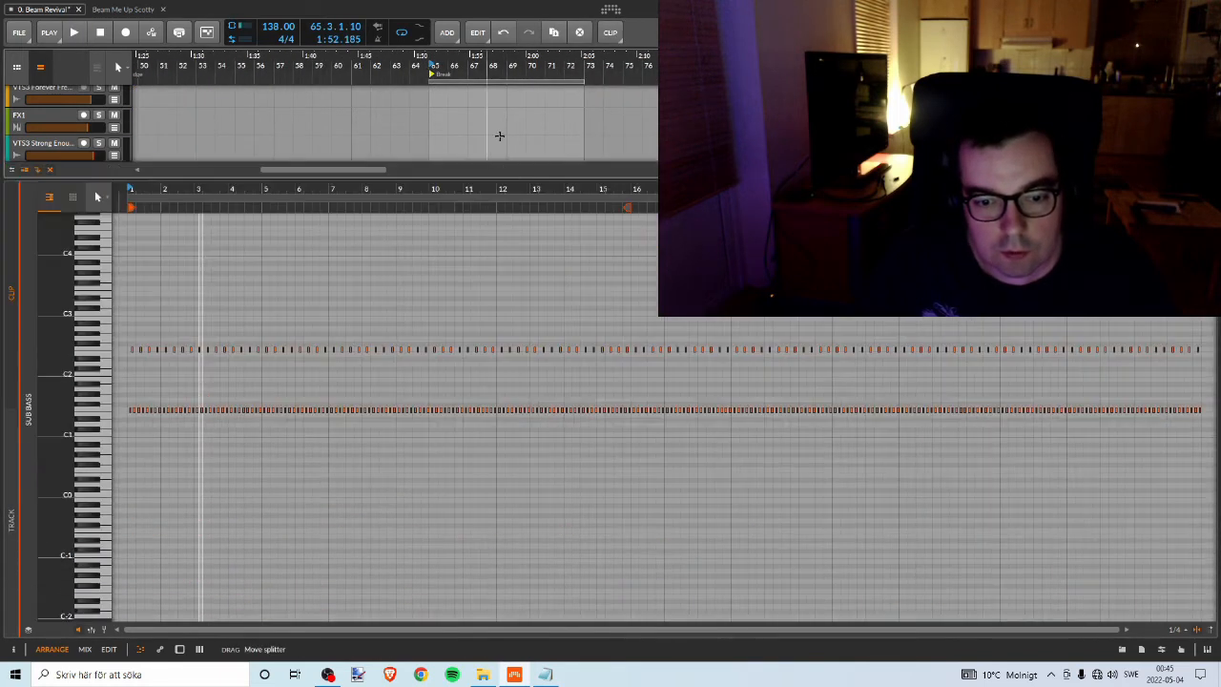
Select all notes of the Sub Bass clip, try them 14 semitones lower, and play the break briefly.
{"action": "left_click_drag", "start_coordinate": [413, 194], "coordinate": [467, 141]}
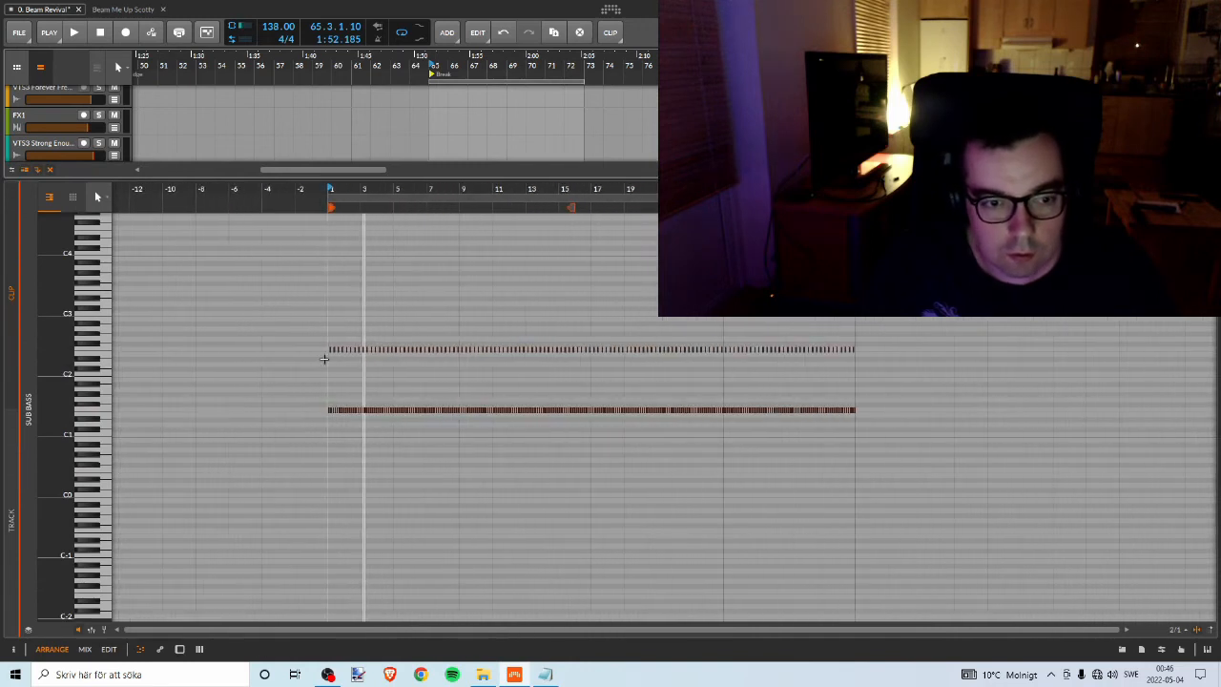
{"action": "left_click_drag", "start_coordinate": [296, 317], "coordinate": [954, 549]}
{"action": "left_click_drag", "start_coordinate": [475, 188], "coordinate": [542, 192]}
{"action": "key", "text": "Down"}
{"action": "key", "text": "Down"}
{"action": "key", "text": "Down"}
{"action": "key", "text": "Down"}
{"action": "key", "text": "Down"}
{"action": "key", "text": "Down"}
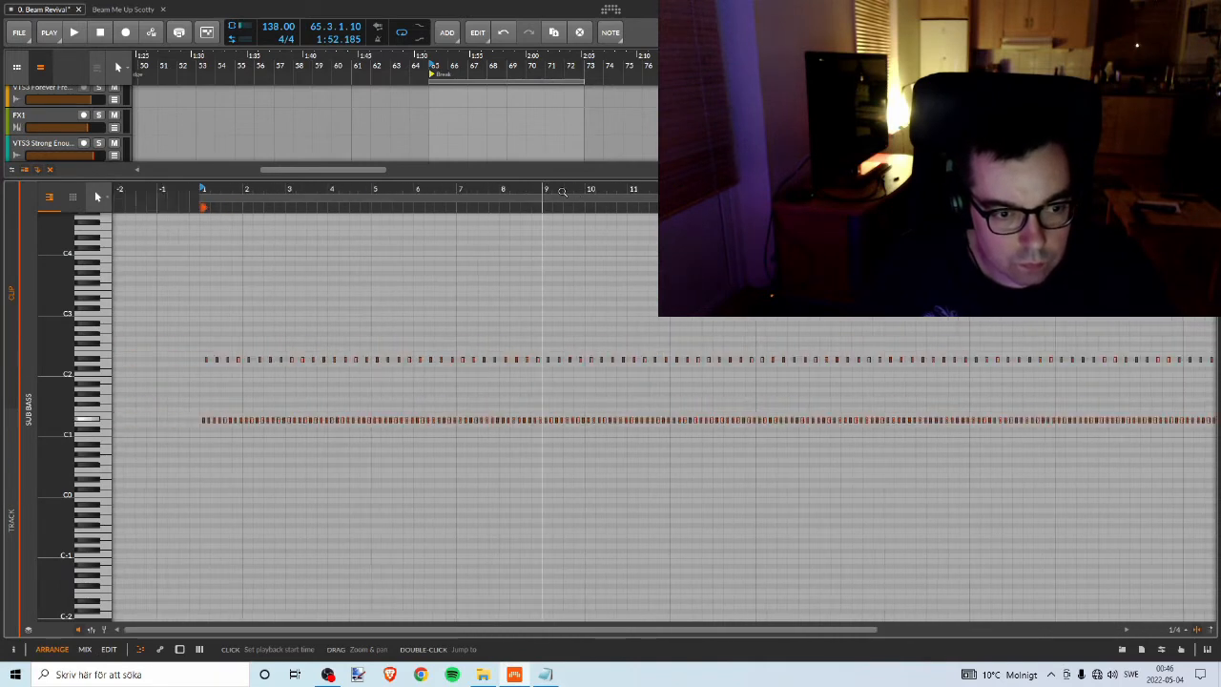
{"action": "key", "text": "Down"}
{"action": "key", "text": "Down"}
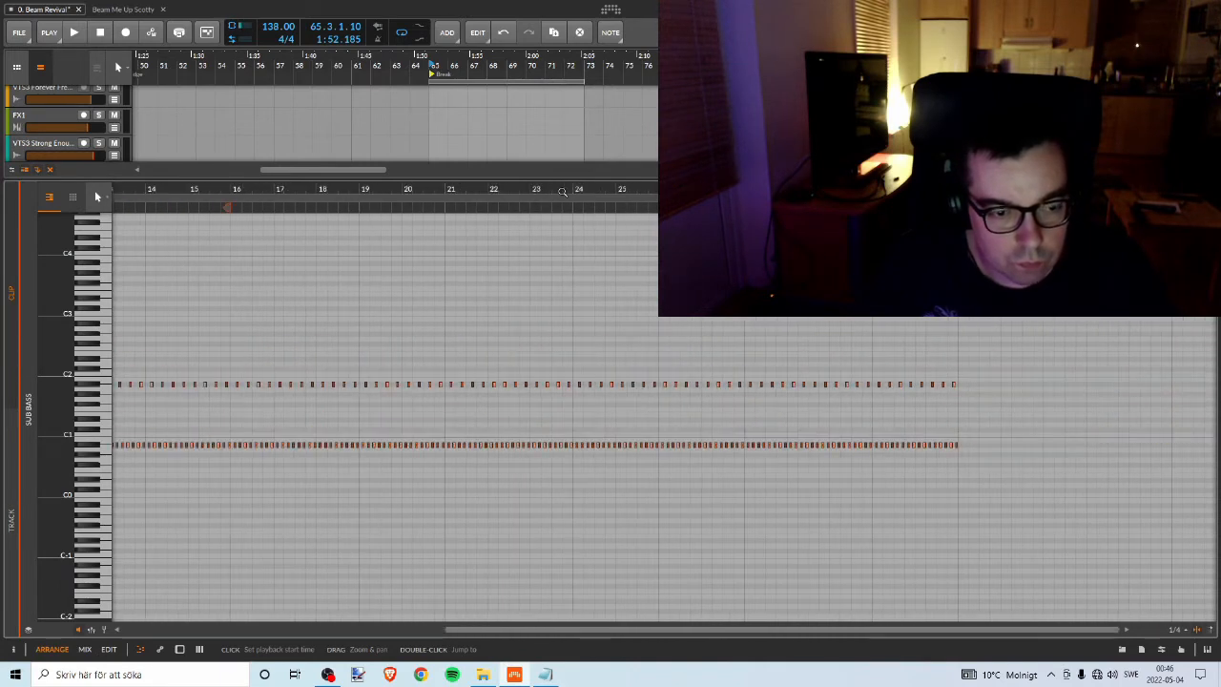
{"action": "key", "text": "Down"}
{"action": "key", "text": "Down"}
{"action": "key", "text": "Down"}
{"action": "key", "text": "Down"}
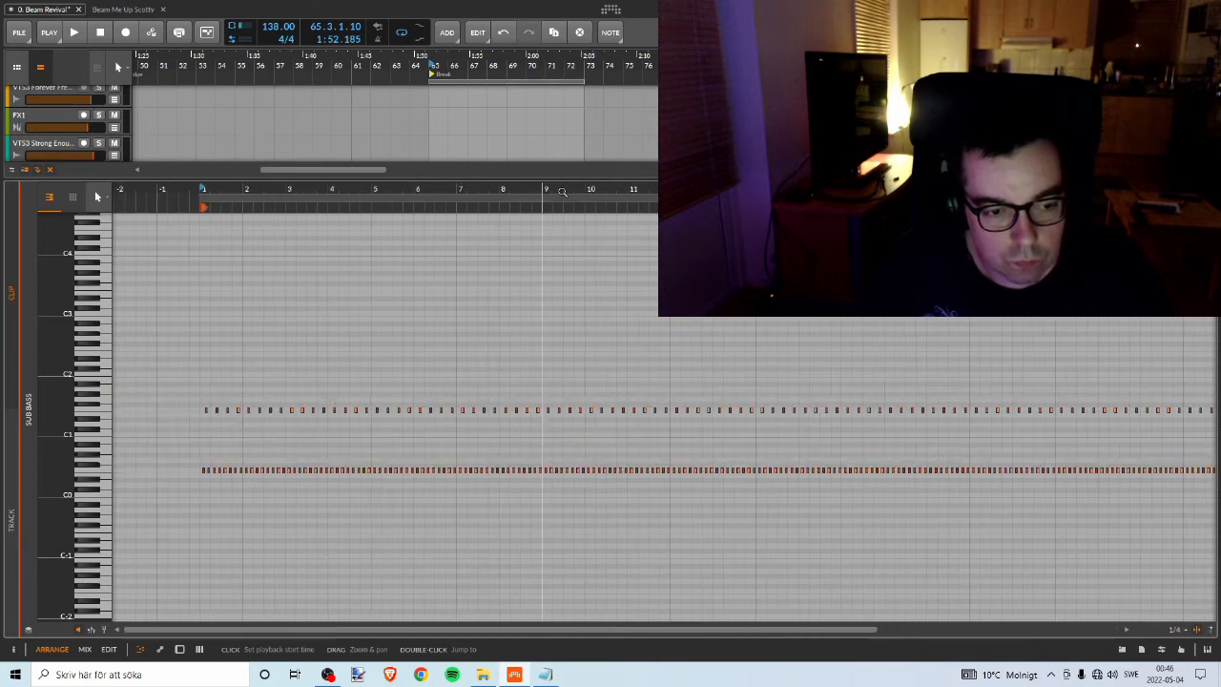
{"action": "key", "text": "Down"}
{"action": "key", "text": "Down"}
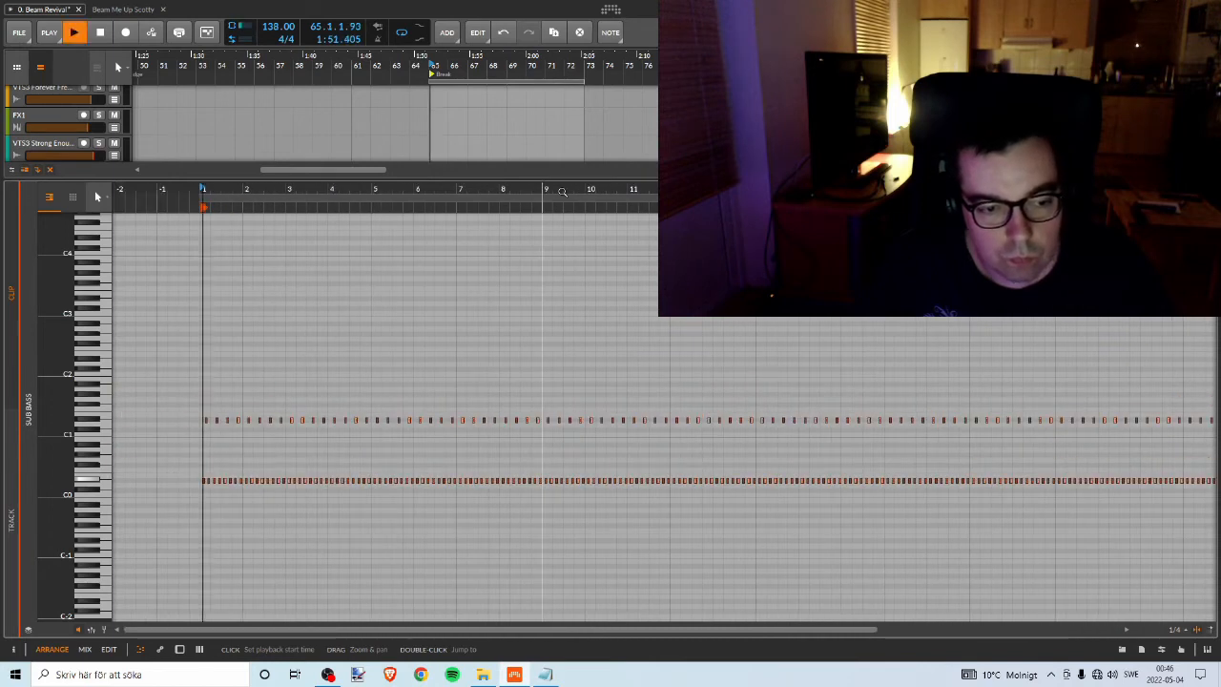
{"action": "key", "text": "space"}
Transpose the selected Sub Bass notes back up 14 semitones and play the break again.
{"action": "key", "text": "Up"}
{"action": "key", "text": "Up"}
{"action": "key", "text": "Up"}
{"action": "key", "text": "Up"}
{"action": "key", "text": "Up"}
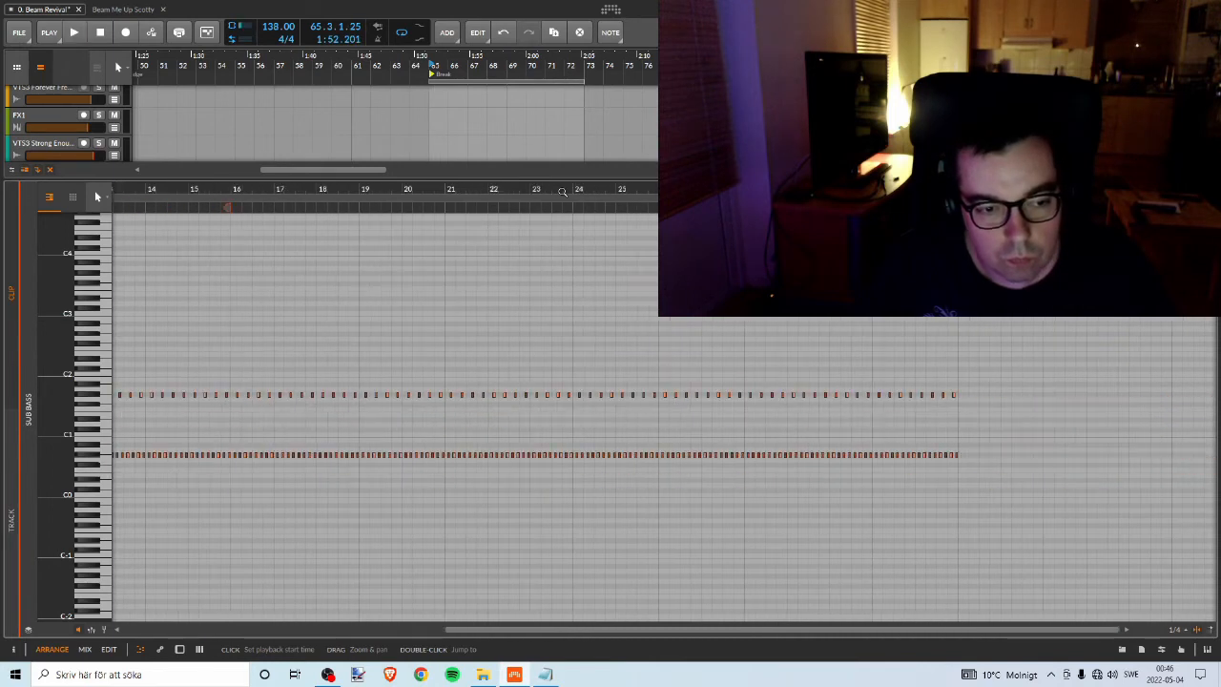
{"action": "key", "text": "Up"}
{"action": "key", "text": "Up"}
{"action": "key", "text": "Up"}
{"action": "key", "text": "Up"}
{"action": "key", "text": "Up"}
{"action": "key", "text": "Up"}
{"action": "key", "text": "Up"}
{"action": "key", "text": "Up"}
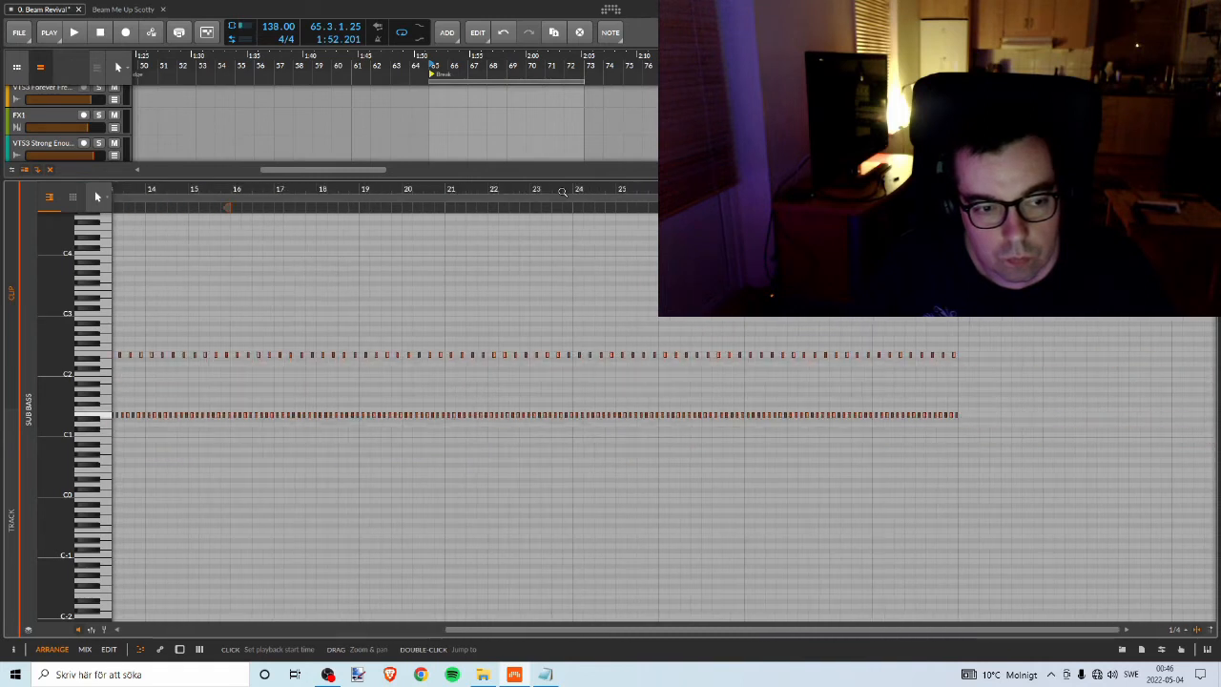
{"action": "key", "text": "Up"}
{"action": "key", "text": "space"}
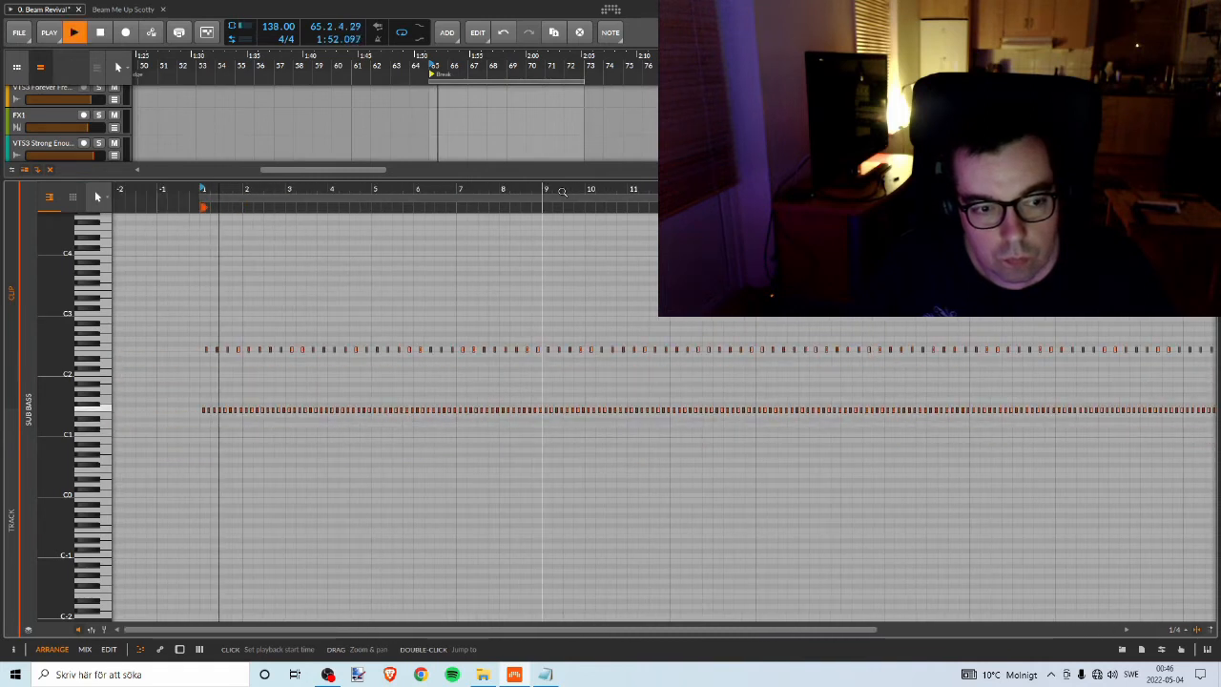
Try the Sub Bass notes up to 6 semitones higher during playback, and transpose them back down 6 semitones.
{"action": "key", "text": "Up"}
{"action": "key", "text": "Up"}
{"action": "key", "text": "Up"}
{"action": "key", "text": "Up"}
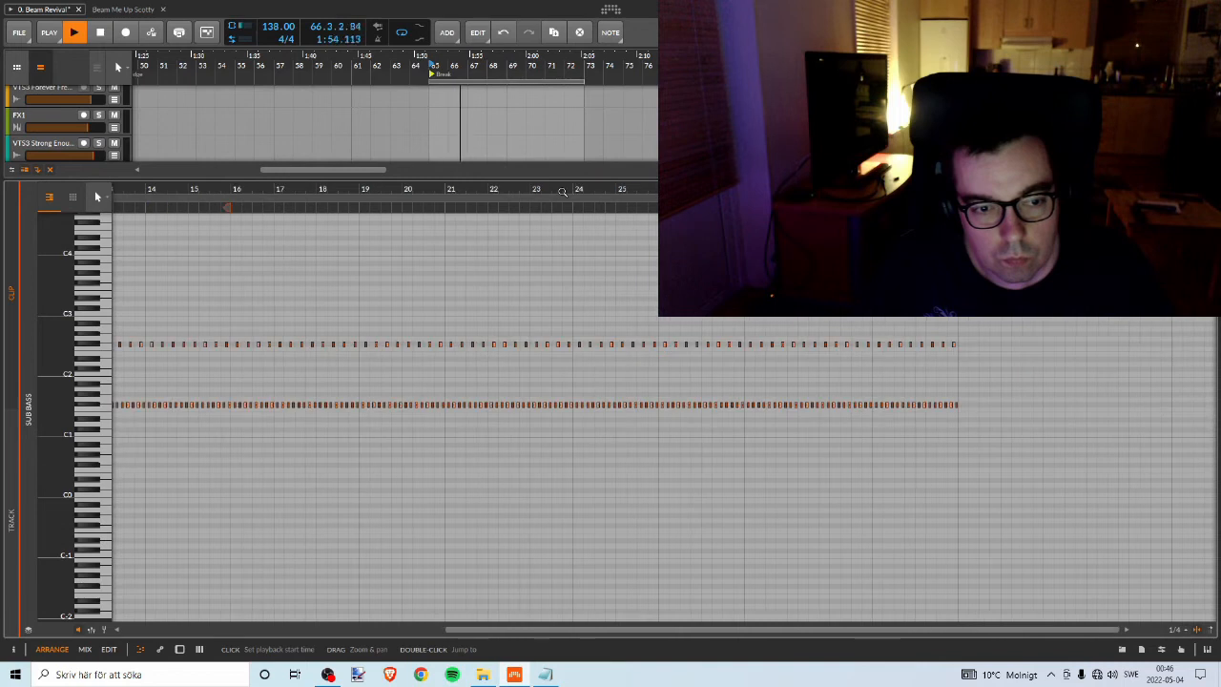
{"action": "key", "text": "Up"}
{"action": "key", "text": "Up"}
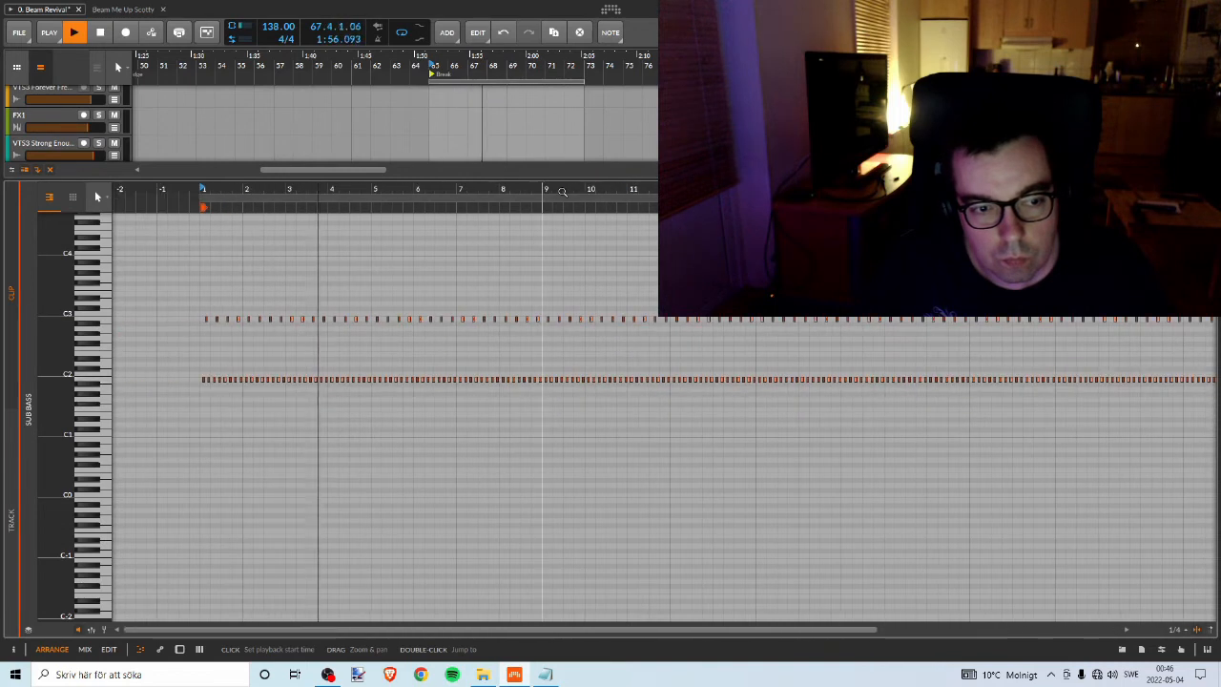
{"action": "key", "text": "Down"}
{"action": "key", "text": "Down"}
{"action": "key", "text": "Down"}
{"action": "key", "text": "Down"}
{"action": "key", "text": "Down"}
{"action": "key", "text": "Down"}
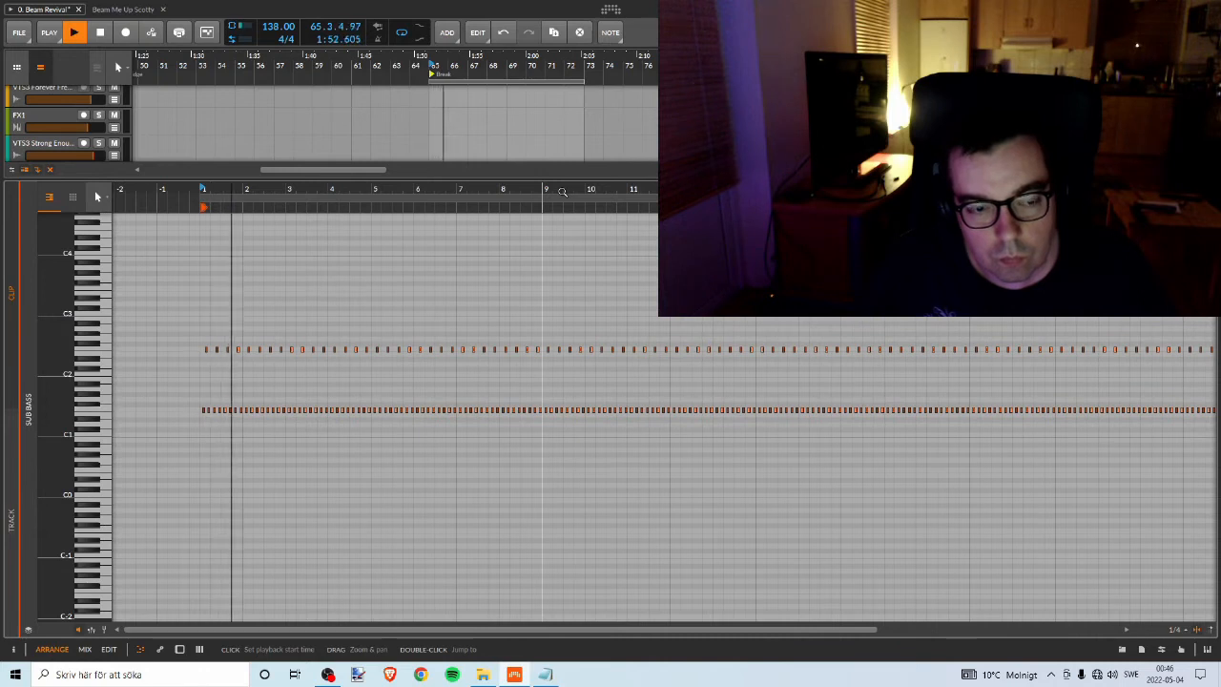
Shrink the note editor to give the arranger more room, and listen to the break with Sub Bass and Main1.
{"action": "left_click_drag", "start_coordinate": [553, 179], "coordinate": [551, 492]}
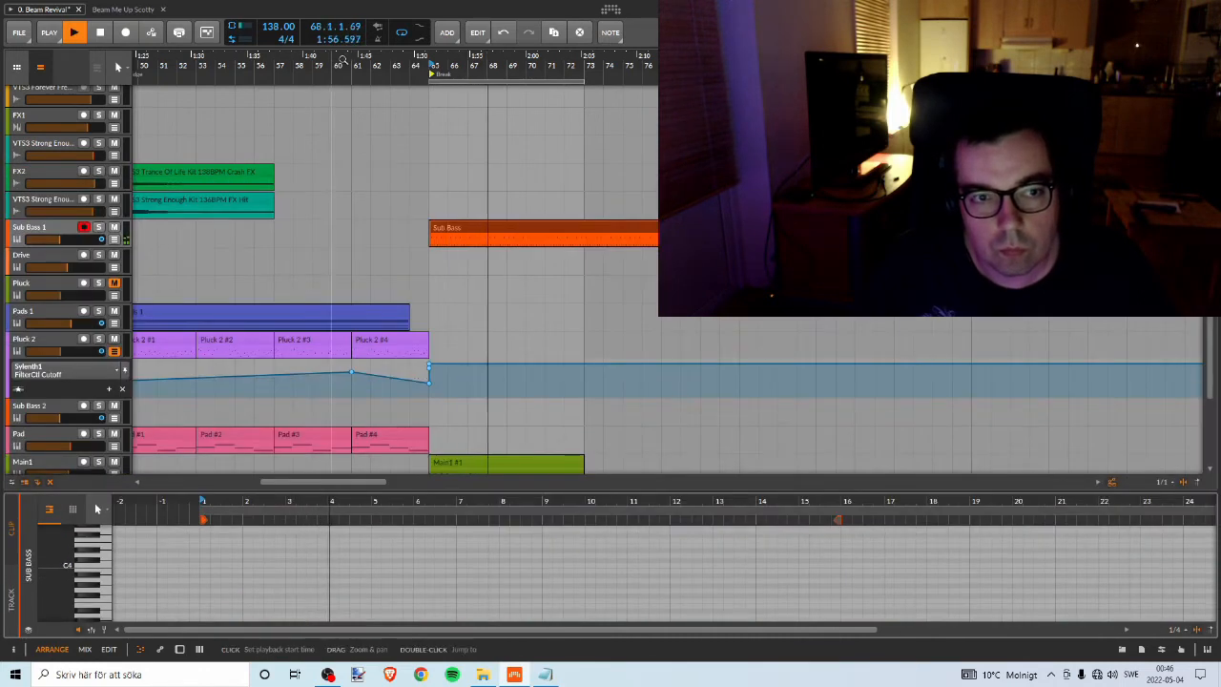
{"action": "left_click_drag", "start_coordinate": [338, 61], "coordinate": [782, 118]}
{"action": "key", "text": "space"}
{"action": "key", "text": "space"}
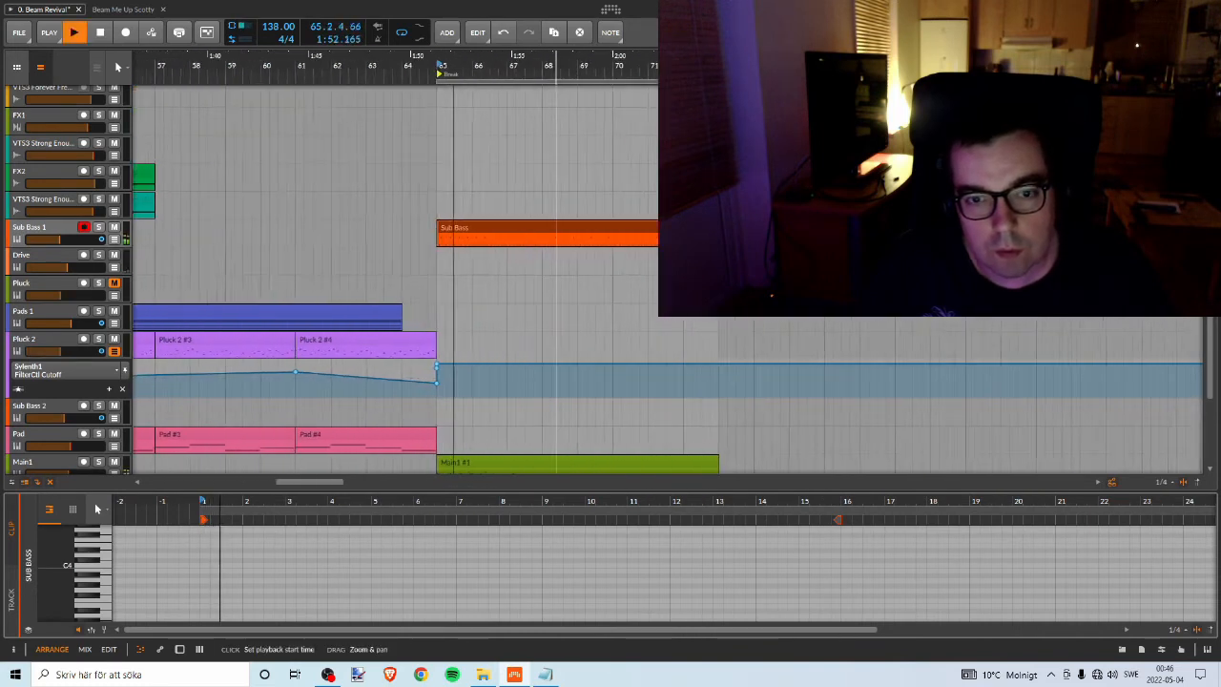
{"action": "left_click_drag", "start_coordinate": [556, 68], "coordinate": [522, 40]}
{"action": "scroll", "coordinate": [574, 267], "scroll_direction": "down", "scroll_amount": 1}
{"action": "scroll", "coordinate": [574, 267], "scroll_direction": "down", "scroll_amount": 1}
{"action": "key", "text": "space"}
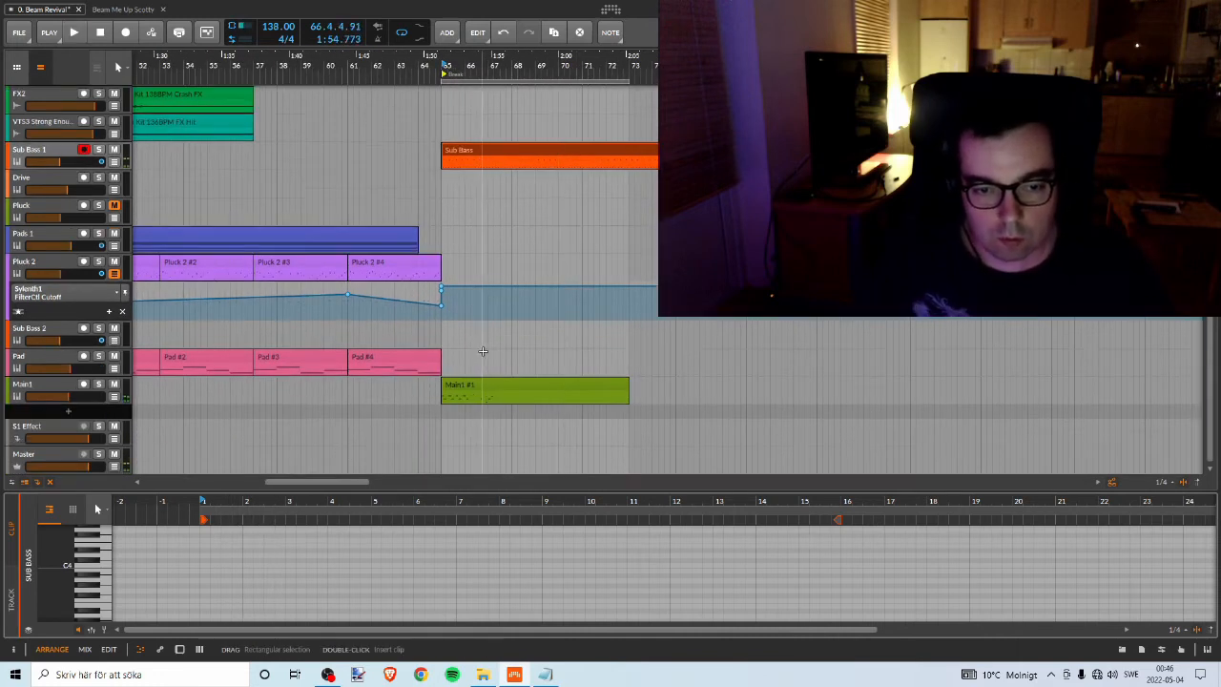
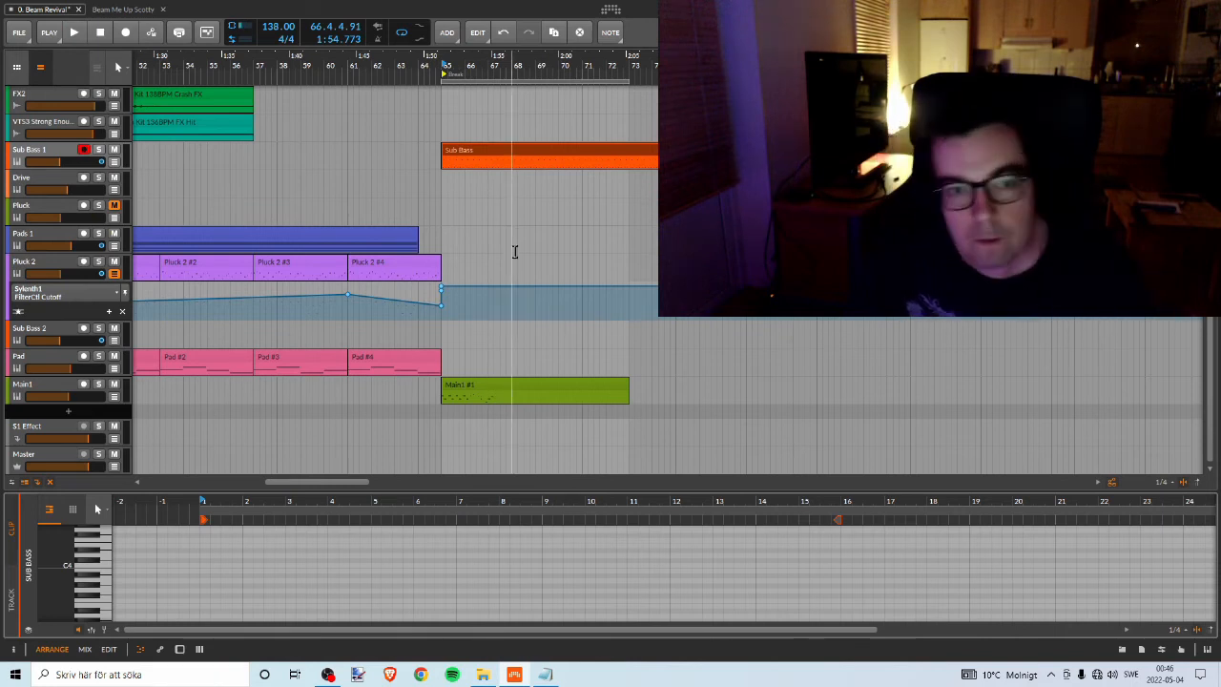
Compare the break with the end of the bridge by playing from bar 65, from bar 59, and from bar 65 again.
{"action": "left_click", "coordinate": [443, 63]}
{"action": "key", "text": "space"}
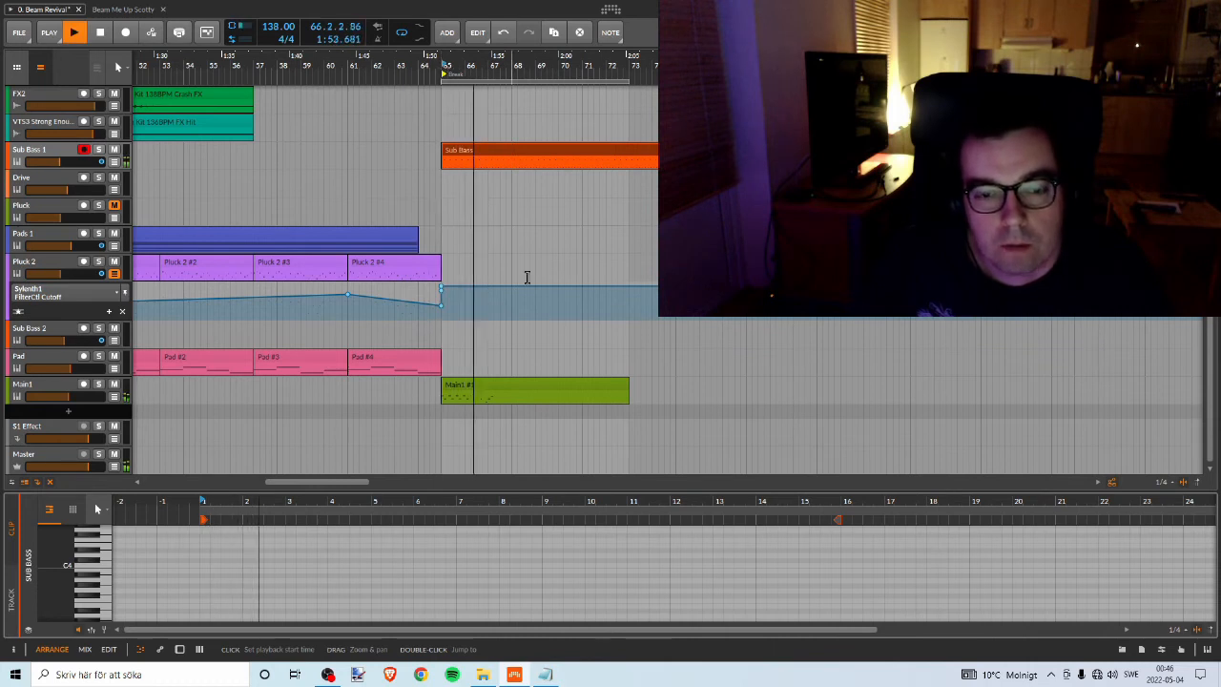
{"action": "key", "text": "space"}
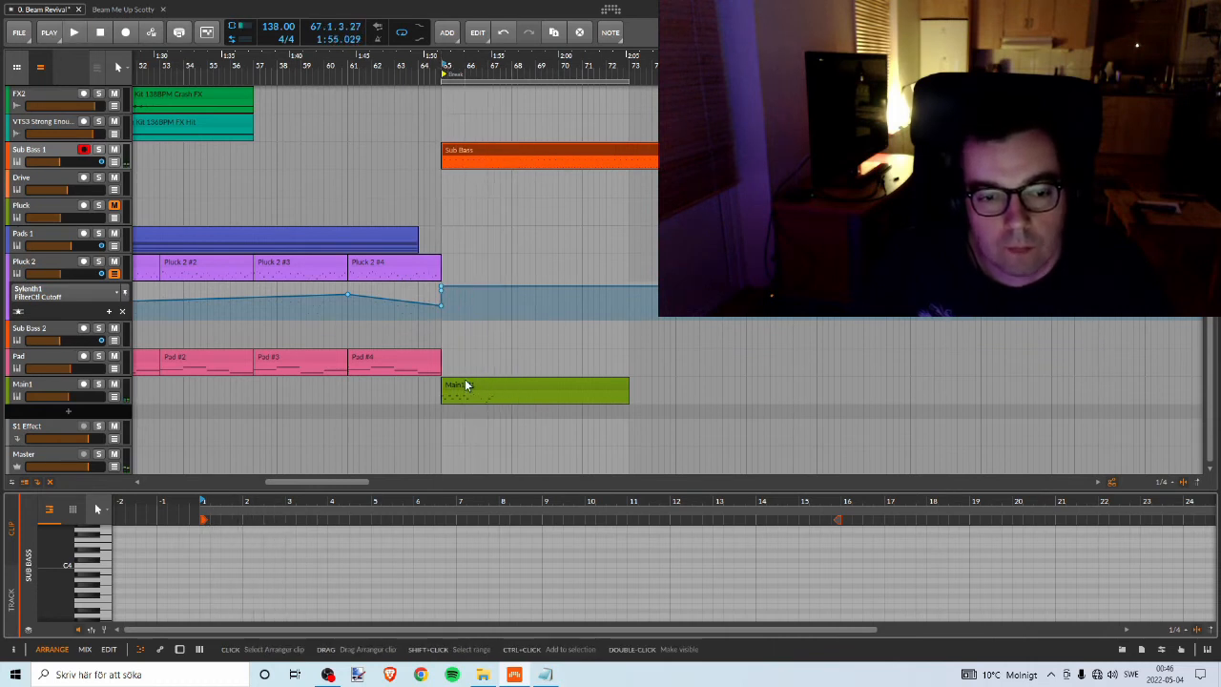
{"action": "left_click", "coordinate": [303, 68]}
{"action": "key", "text": "space"}
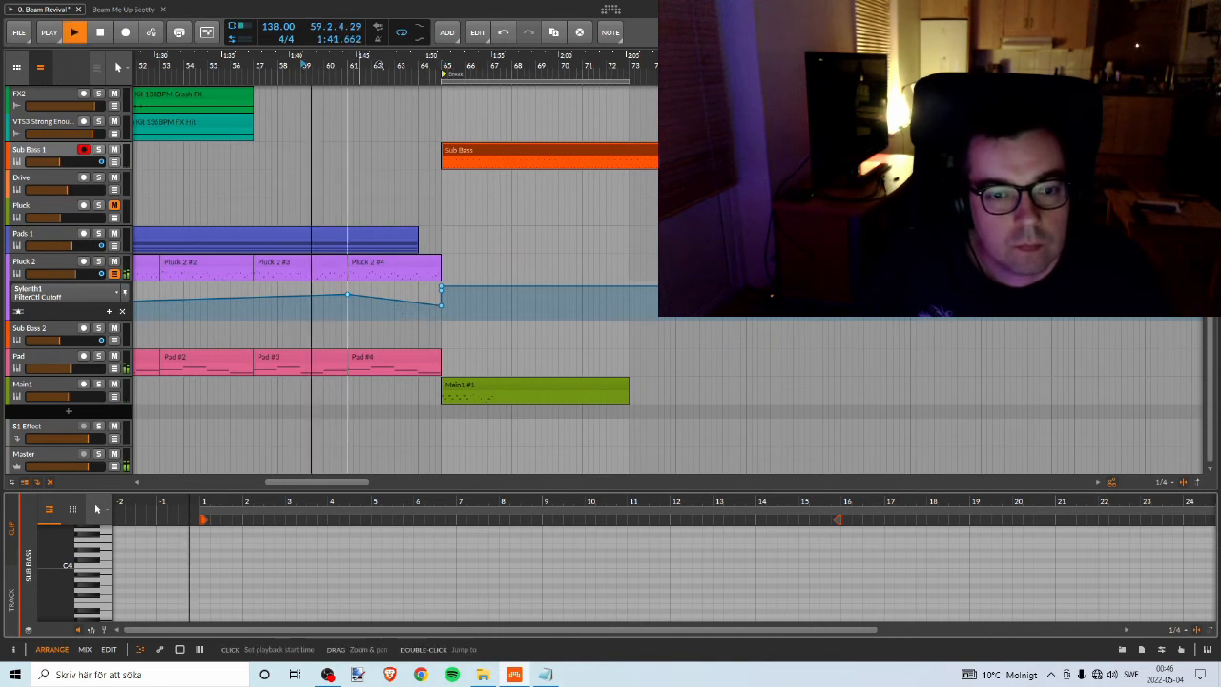
{"action": "key", "text": "space"}
{"action": "left_click", "coordinate": [439, 63]}
{"action": "key", "text": "space"}
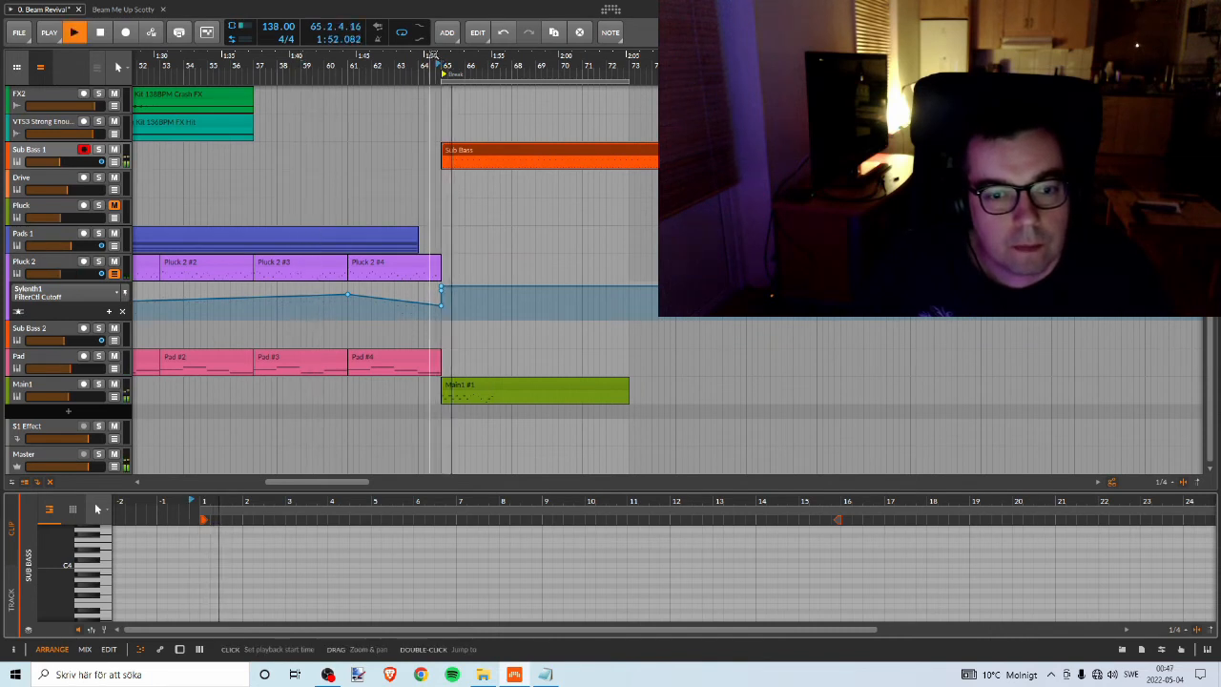
{"action": "key", "text": "space"}
Play the start of the bridge from bar 49.
{"action": "left_click_drag", "start_coordinate": [435, 54], "coordinate": [666, 48]}
{"action": "left_click", "coordinate": [432, 60]}
{"action": "key", "text": "space"}
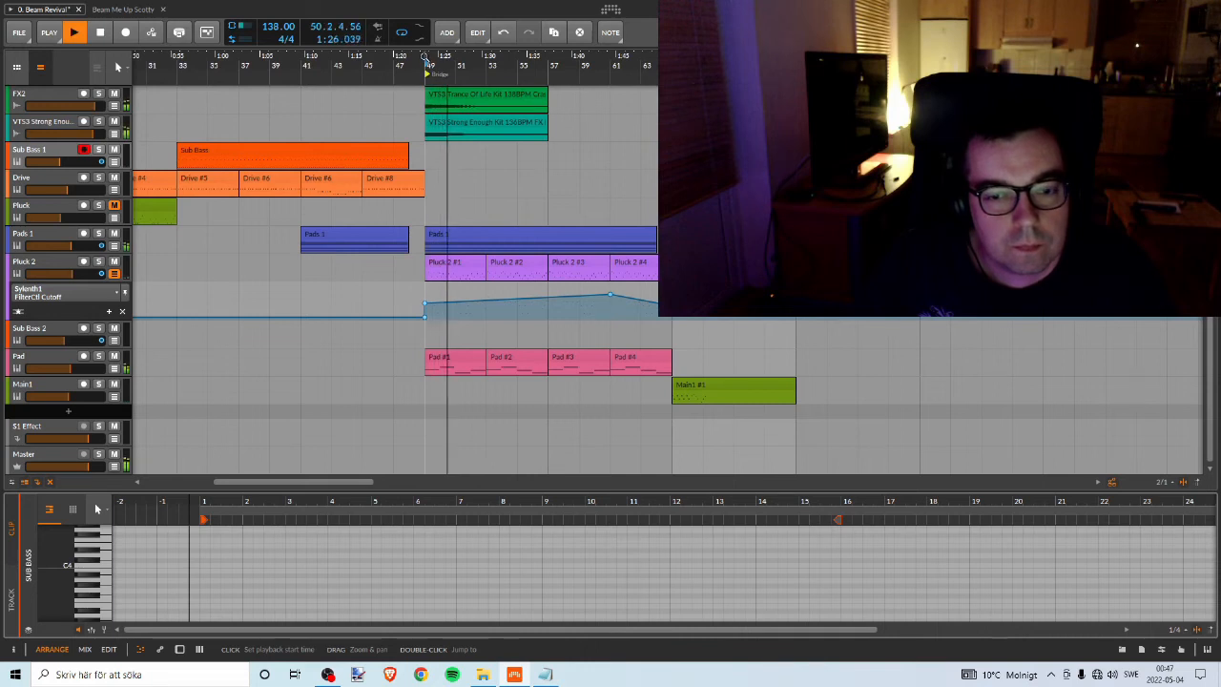
{"action": "key", "text": "space"}
Select the Main1 #1 clip and open the Main1 track's Sylenth1 window.
{"action": "left_click", "coordinate": [705, 391]}
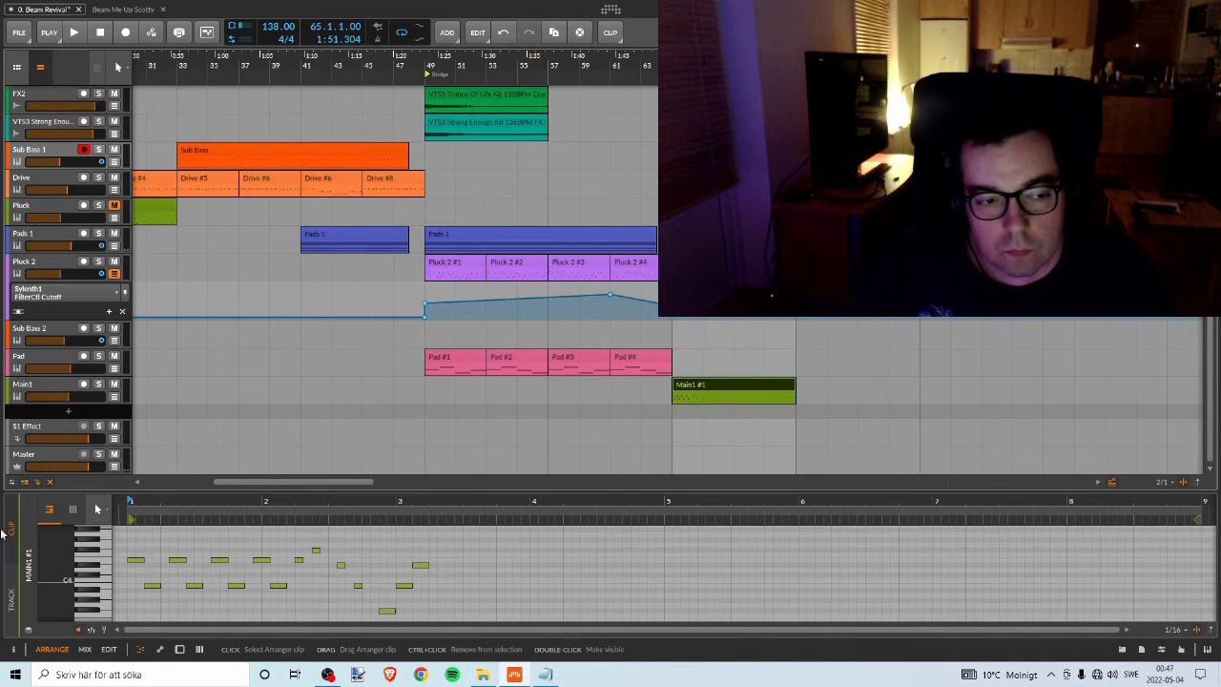
{"action": "key", "text": "d"}
{"action": "left_click", "coordinate": [46, 603]}
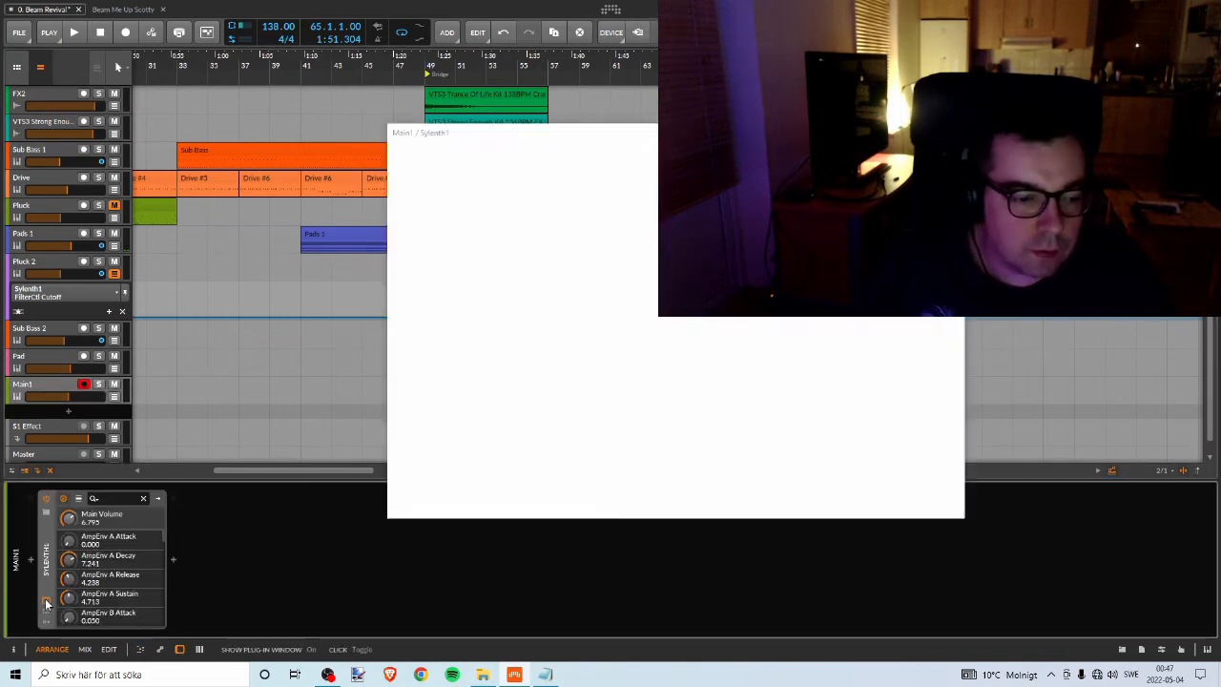
Browse the preset folder and try the Pad - Fantastic1.fxp preset in Main1's Sylenth1.
{"action": "left_click", "coordinate": [590, 262]}
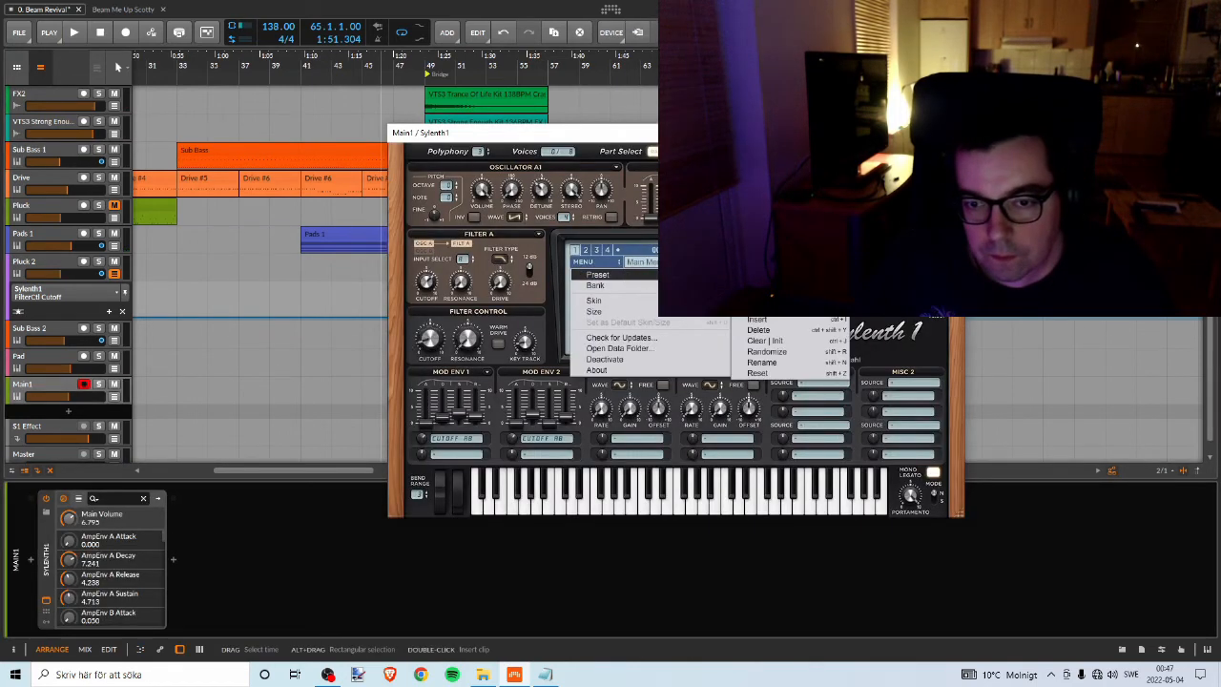
{"action": "left_click", "coordinate": [758, 324]}
{"action": "scroll", "coordinate": [561, 398], "scroll_direction": "down", "scroll_amount": 15}
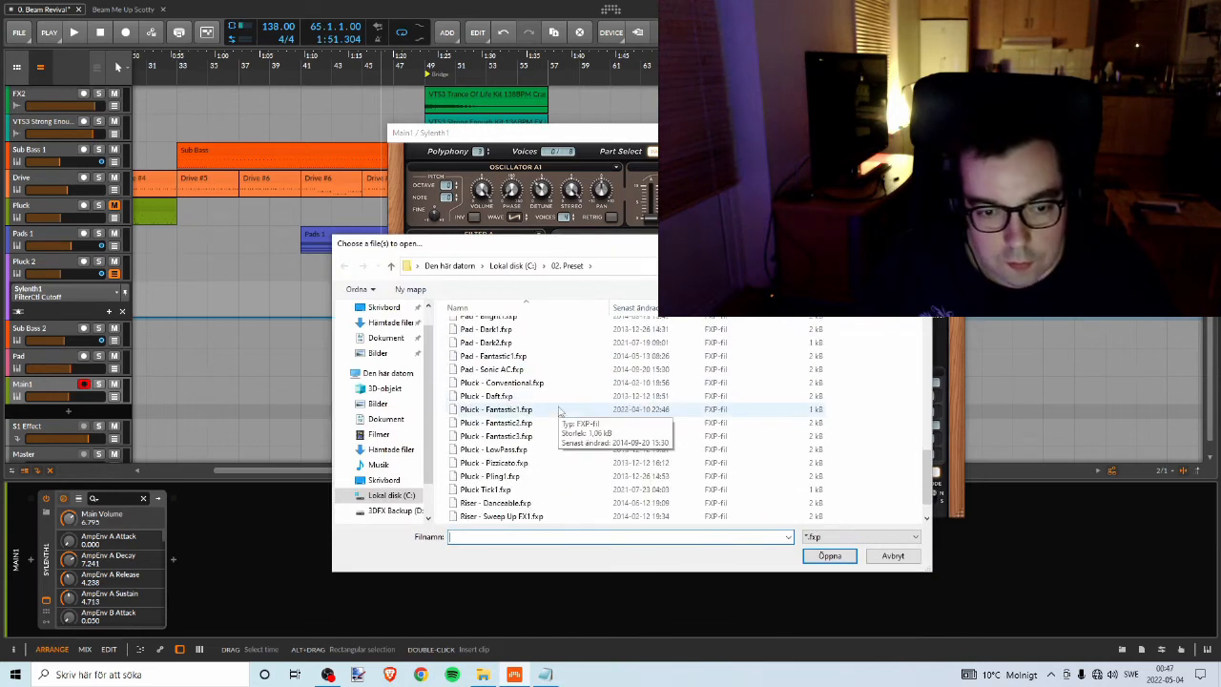
{"action": "scroll", "coordinate": [505, 507], "scroll_direction": "up", "scroll_amount": 3}
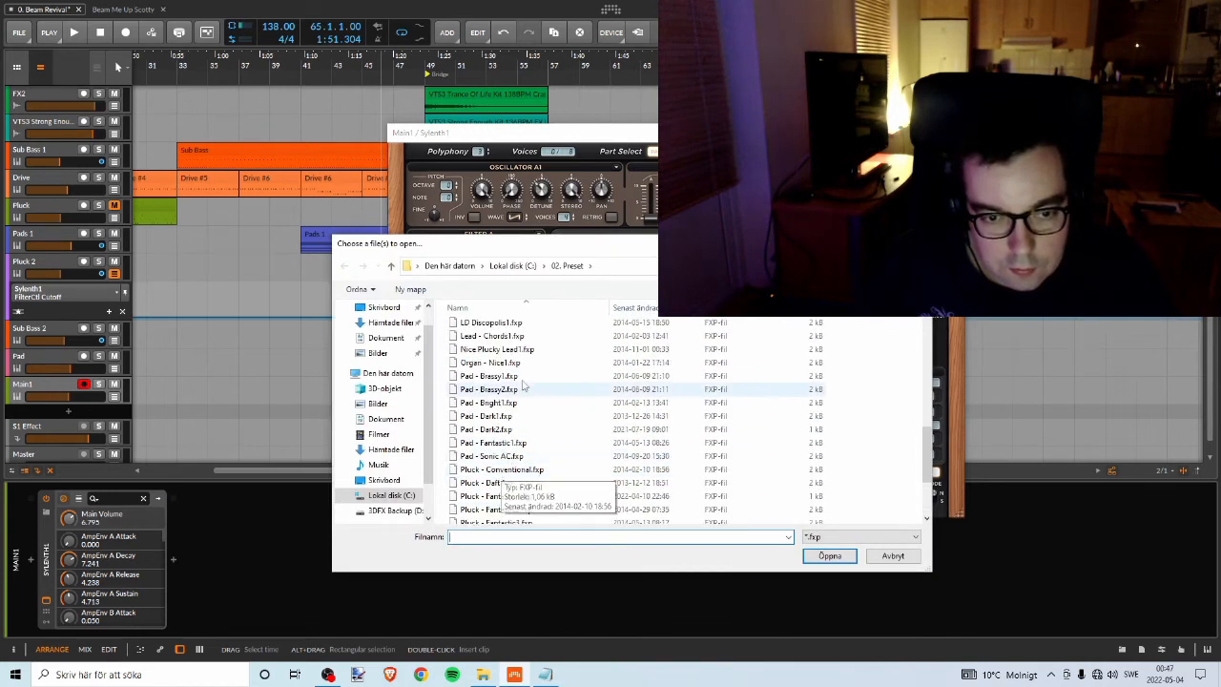
{"action": "scroll", "coordinate": [488, 406], "scroll_direction": "down", "scroll_amount": 2}
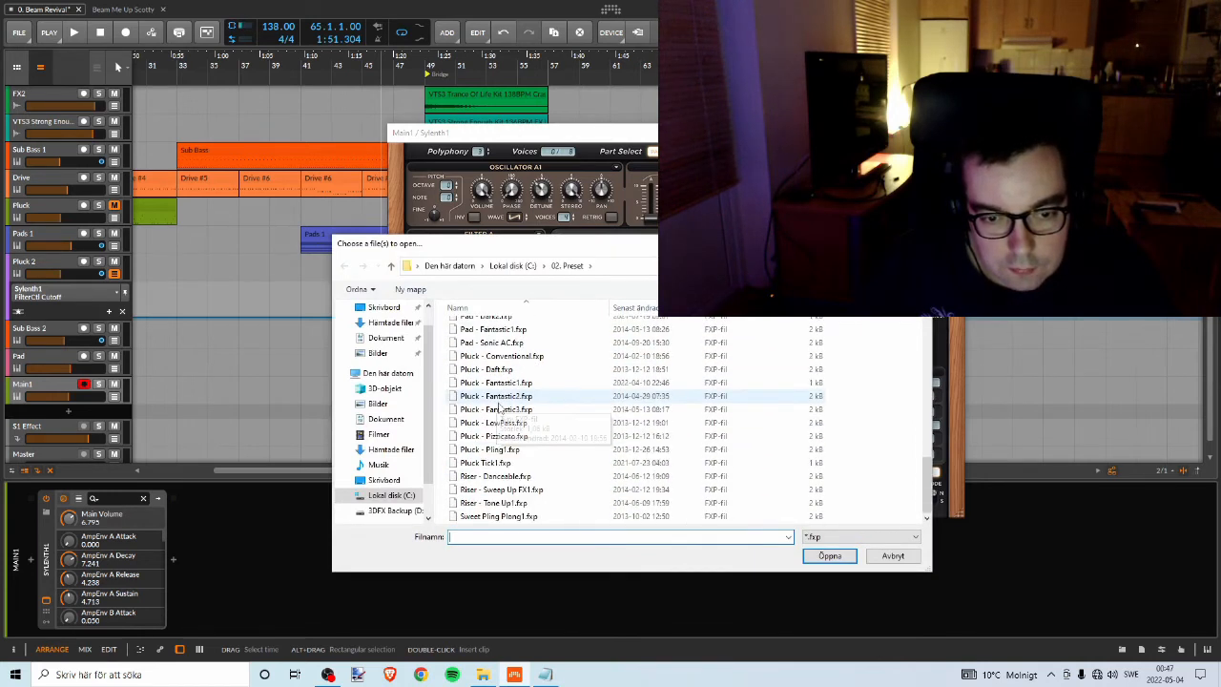
{"action": "scroll", "coordinate": [494, 406], "scroll_direction": "up", "scroll_amount": 3}
{"action": "left_click", "coordinate": [499, 403]}
{"action": "scroll", "coordinate": [499, 403], "scroll_direction": "up", "scroll_amount": 5}
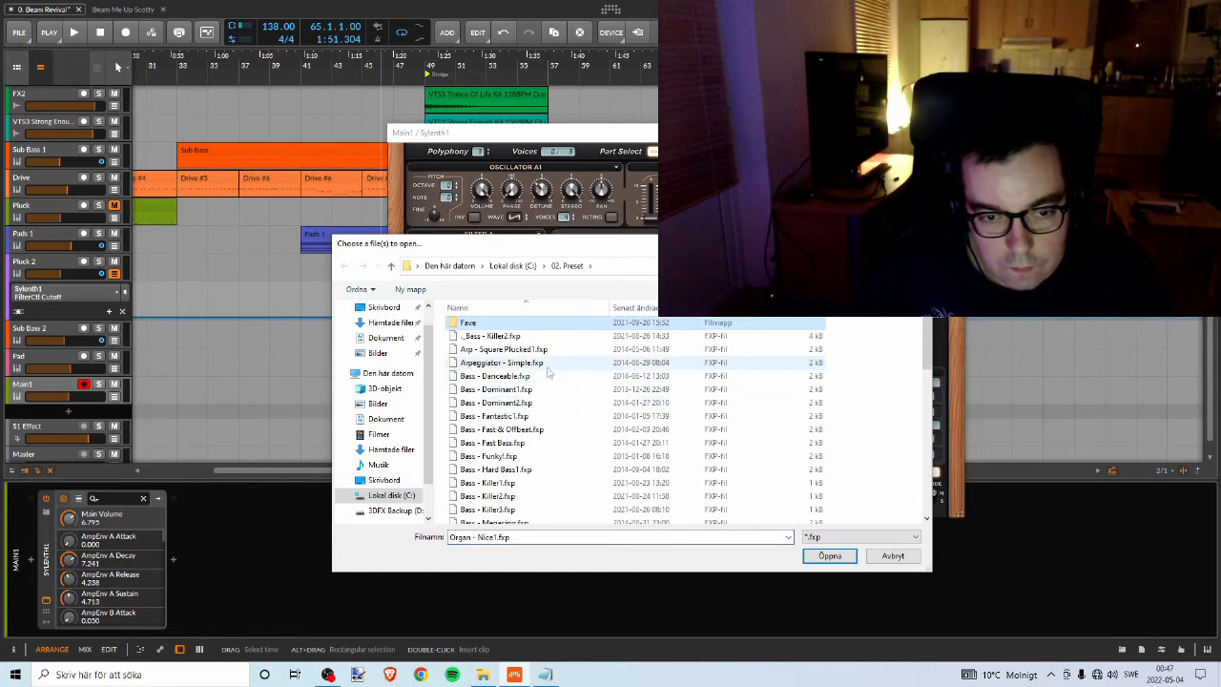
{"action": "left_click", "coordinate": [535, 423]}
{"action": "scroll", "coordinate": [572, 418], "scroll_direction": "down", "scroll_amount": 1}
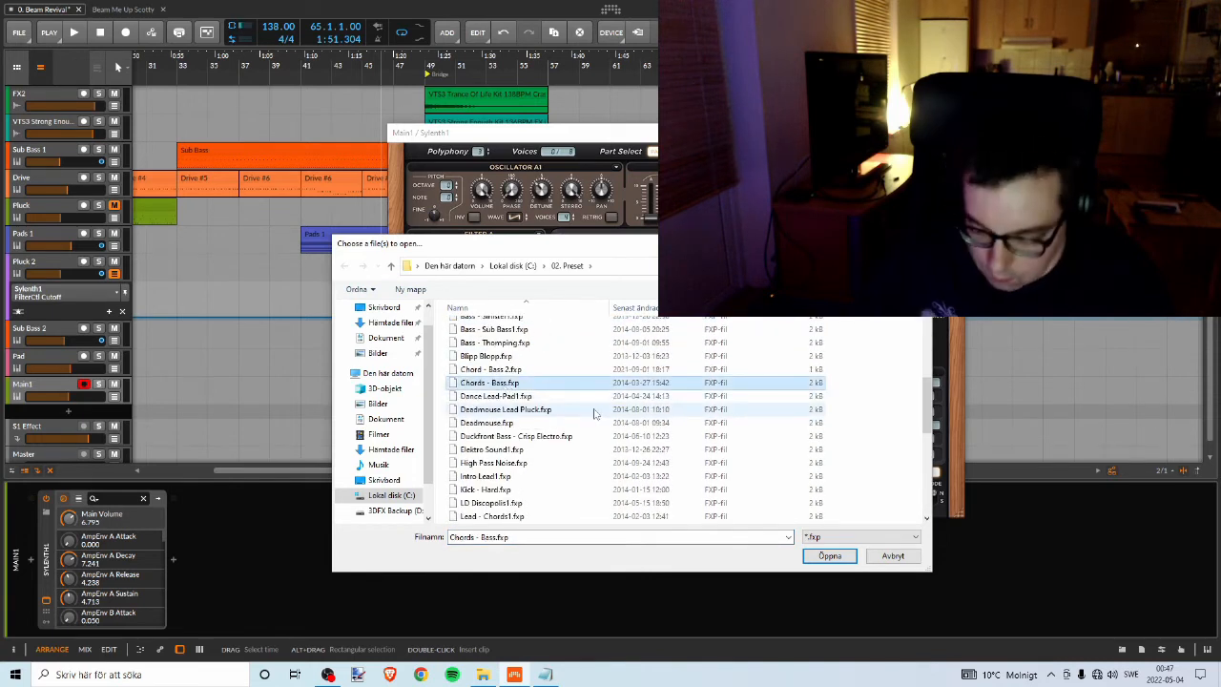
{"action": "key", "text": "p"}
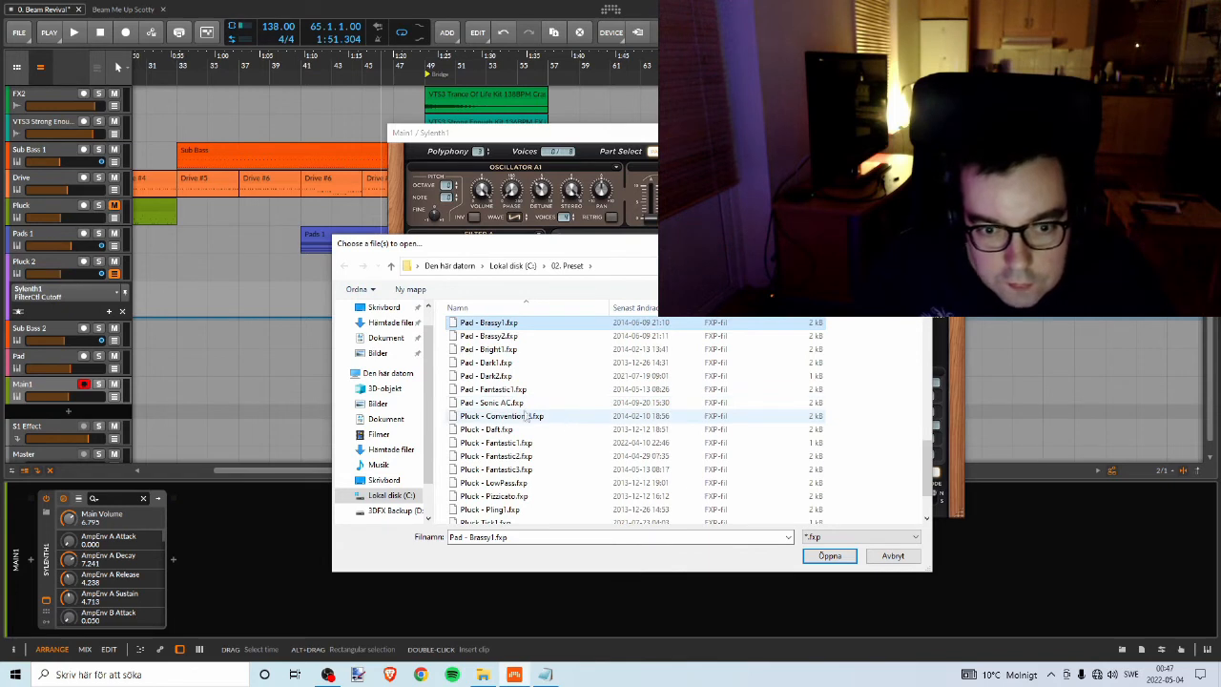
{"action": "left_click", "coordinate": [501, 392]}
{"action": "left_click", "coordinate": [818, 553]}
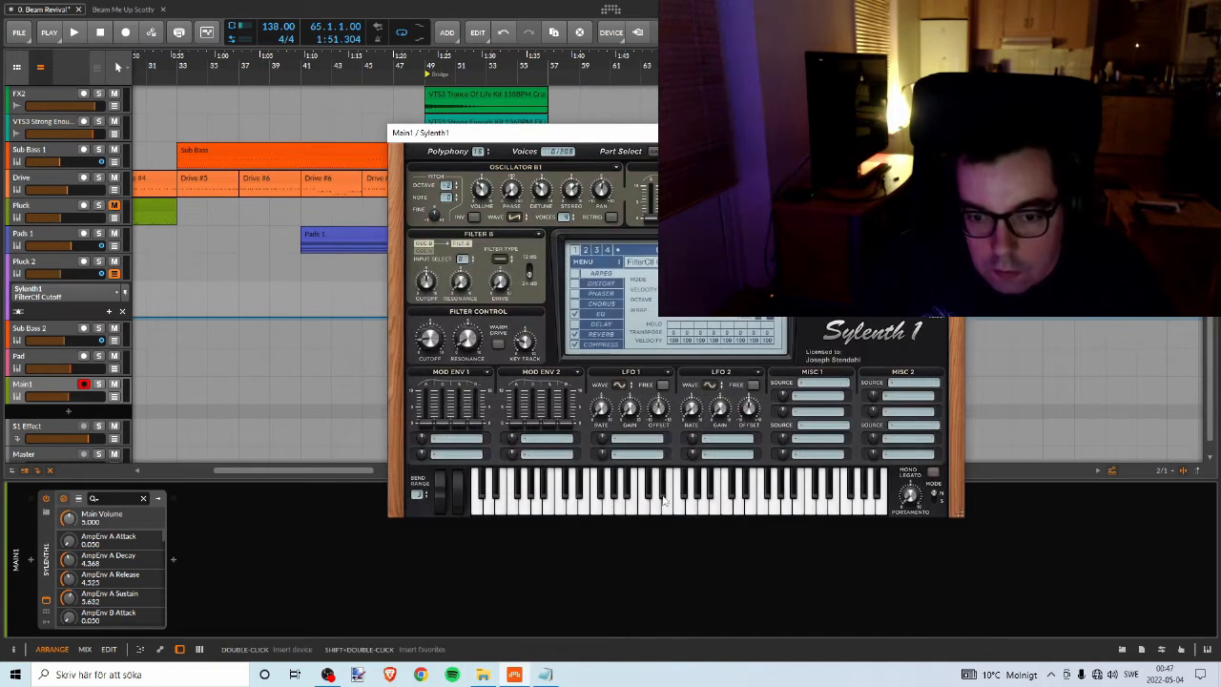
Load the Pluck - Fantastic1.fxp preset into Main1's Sylenth1 and close the synth window.
{"action": "left_click", "coordinate": [589, 265]}
{"action": "mouse_move", "coordinate": [651, 275]}
{"action": "left_click", "coordinate": [759, 276]}
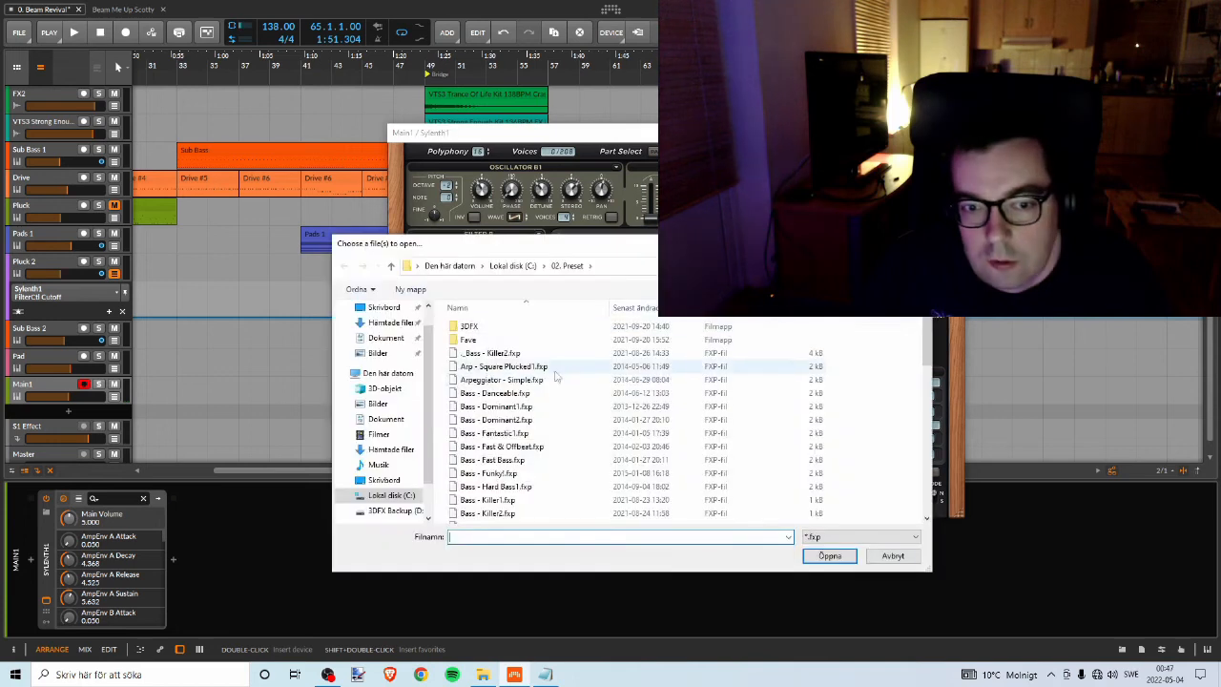
{"action": "scroll", "coordinate": [551, 391], "scroll_direction": "down", "scroll_amount": 15}
{"action": "left_click", "coordinate": [491, 342]}
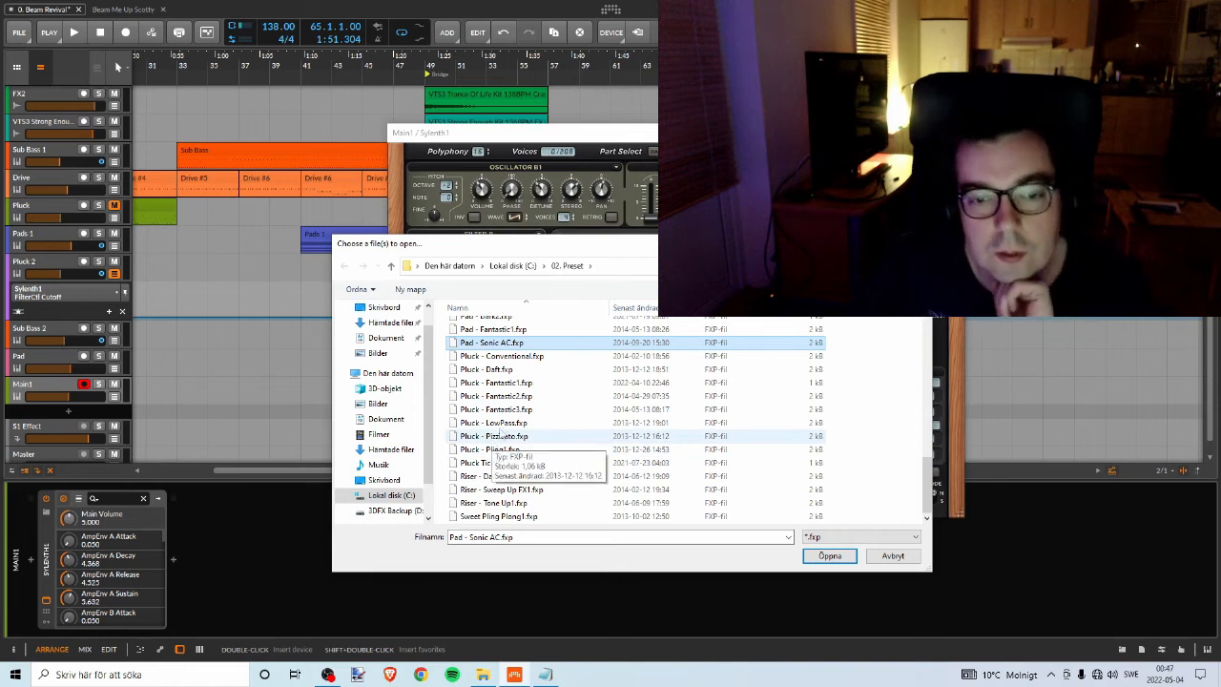
{"action": "left_click", "coordinate": [501, 385]}
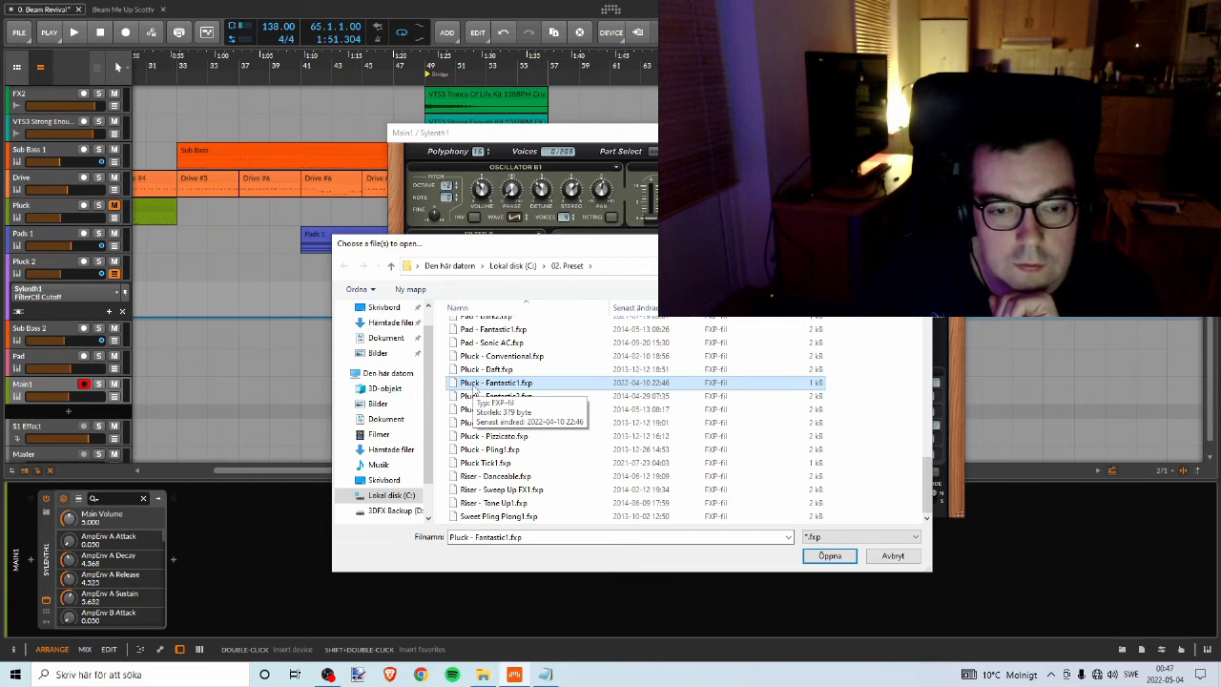
{"action": "left_click", "coordinate": [829, 555]}
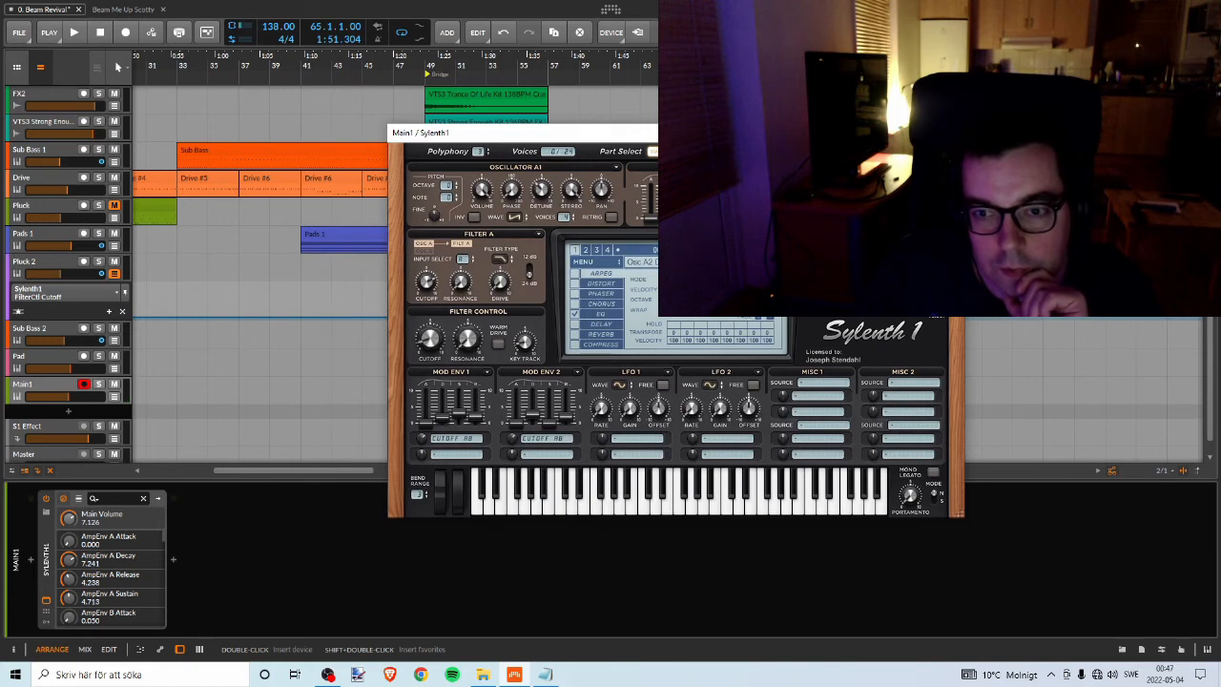
{"action": "left_click", "coordinate": [950, 133]}
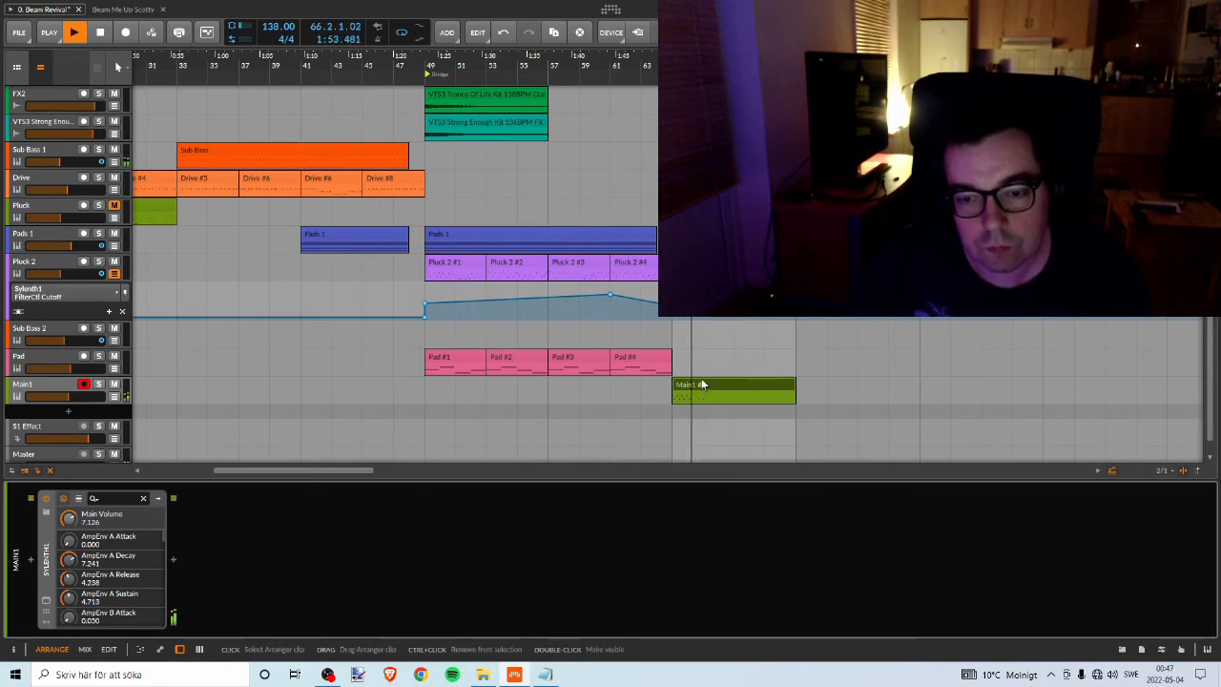
Stop playback and delete the Main1 #1 clip from the arrangement.
{"action": "key", "text": "space"}
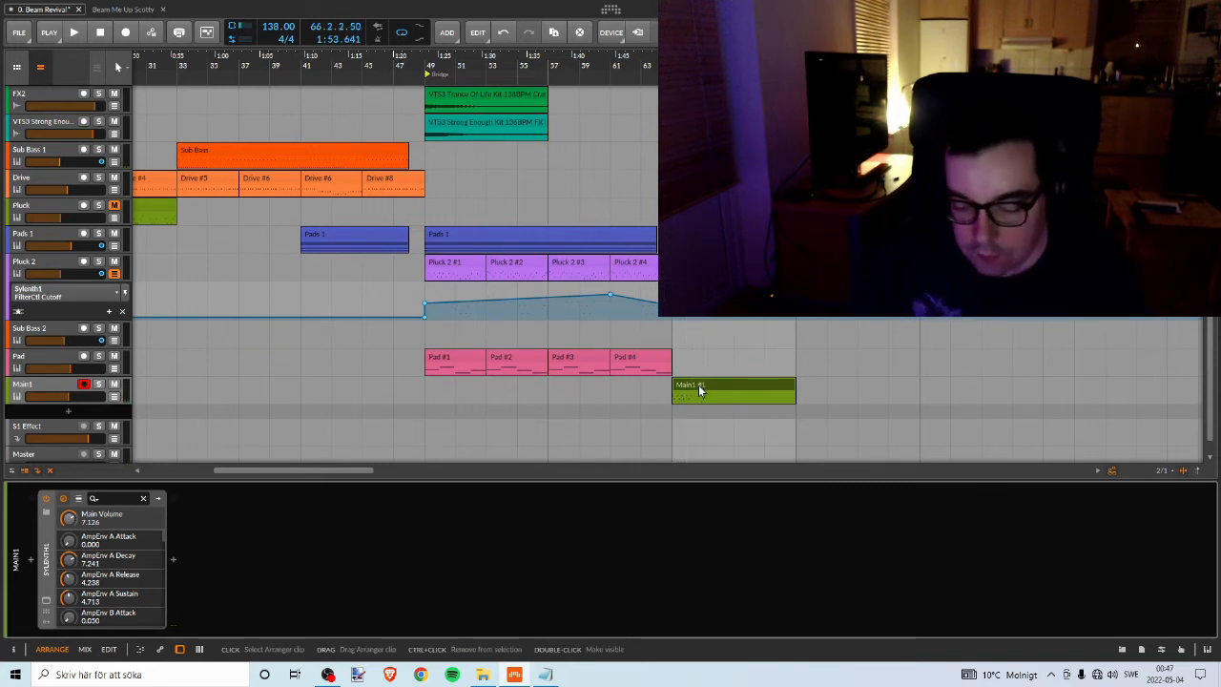
{"action": "key", "text": "Delete"}
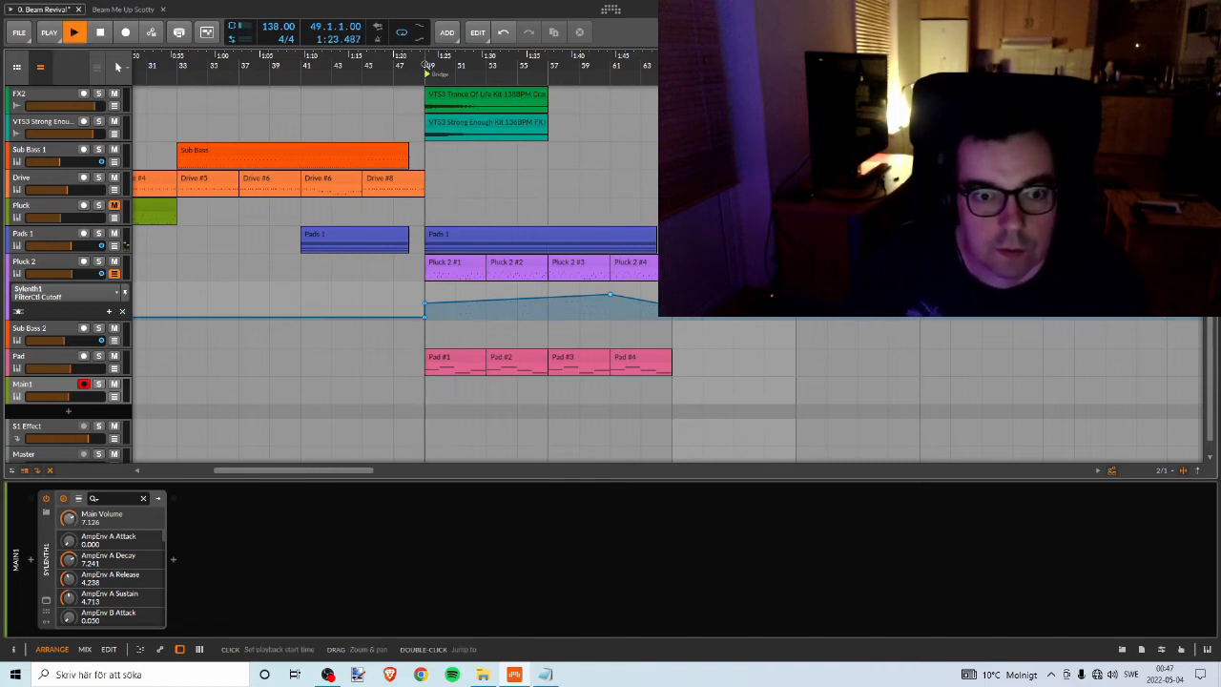
Listen to the bridge from bar 49, briefly soloing the Pad track, and to the section from bar 33.
{"action": "left_click_drag", "start_coordinate": [427, 65], "coordinate": [490, 32]}
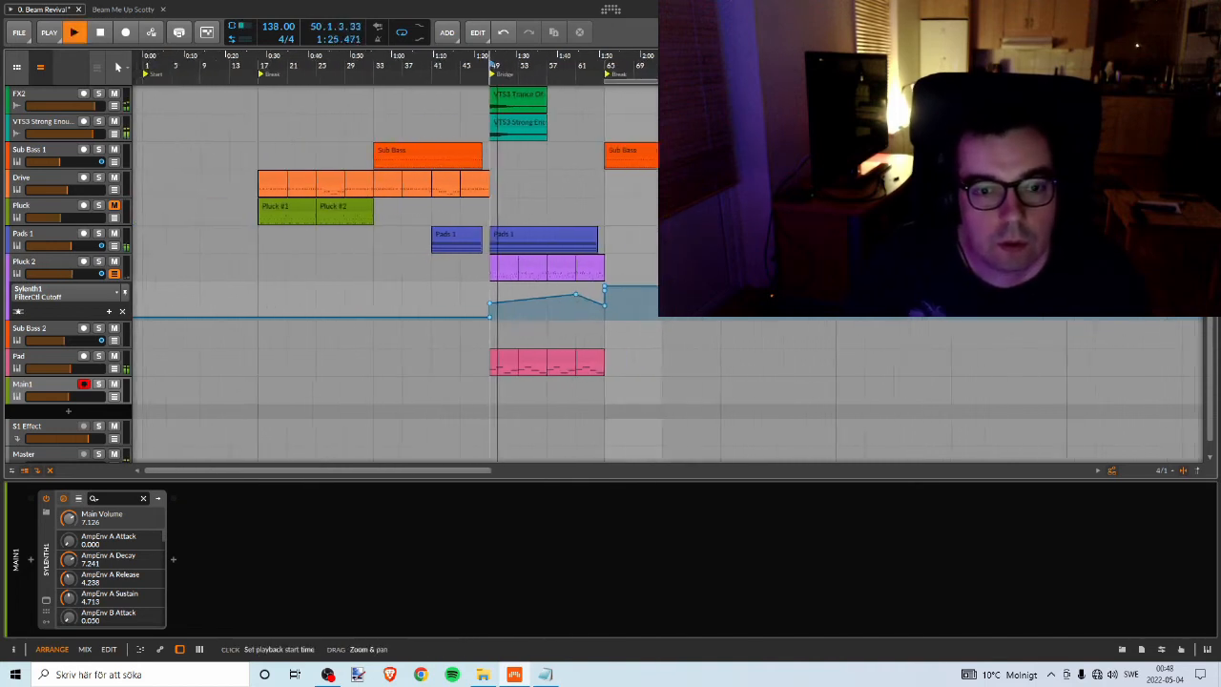
{"action": "left_click", "coordinate": [98, 357]}
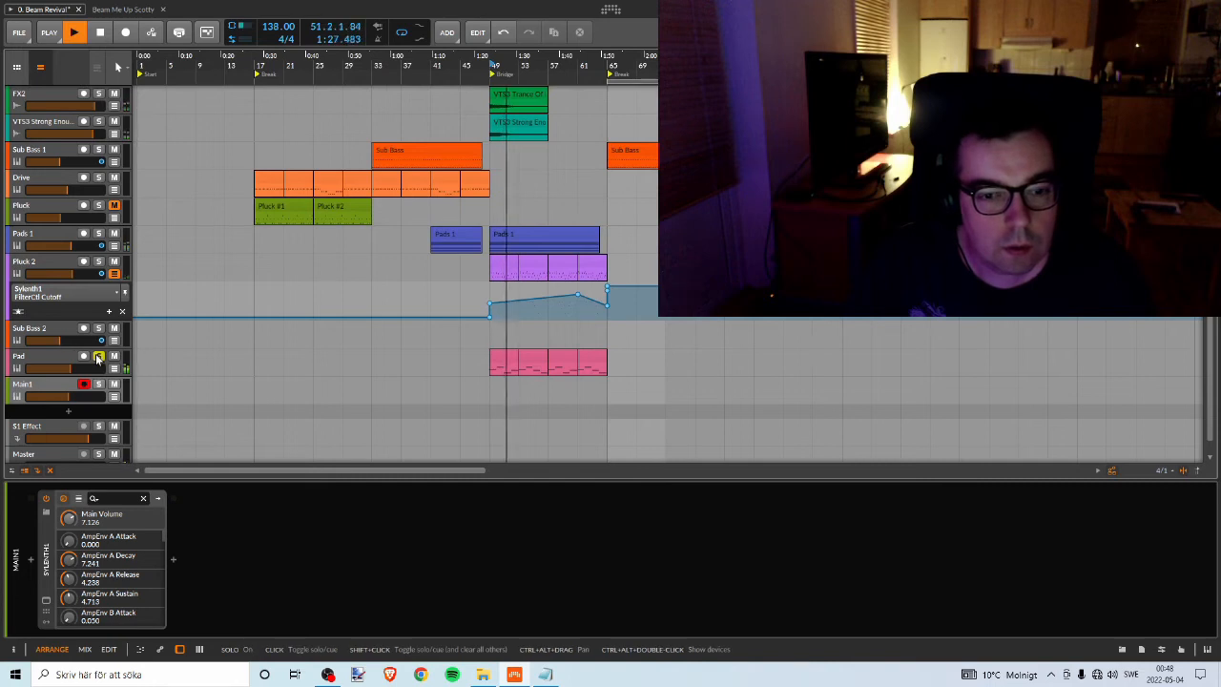
{"action": "left_click", "coordinate": [98, 357]}
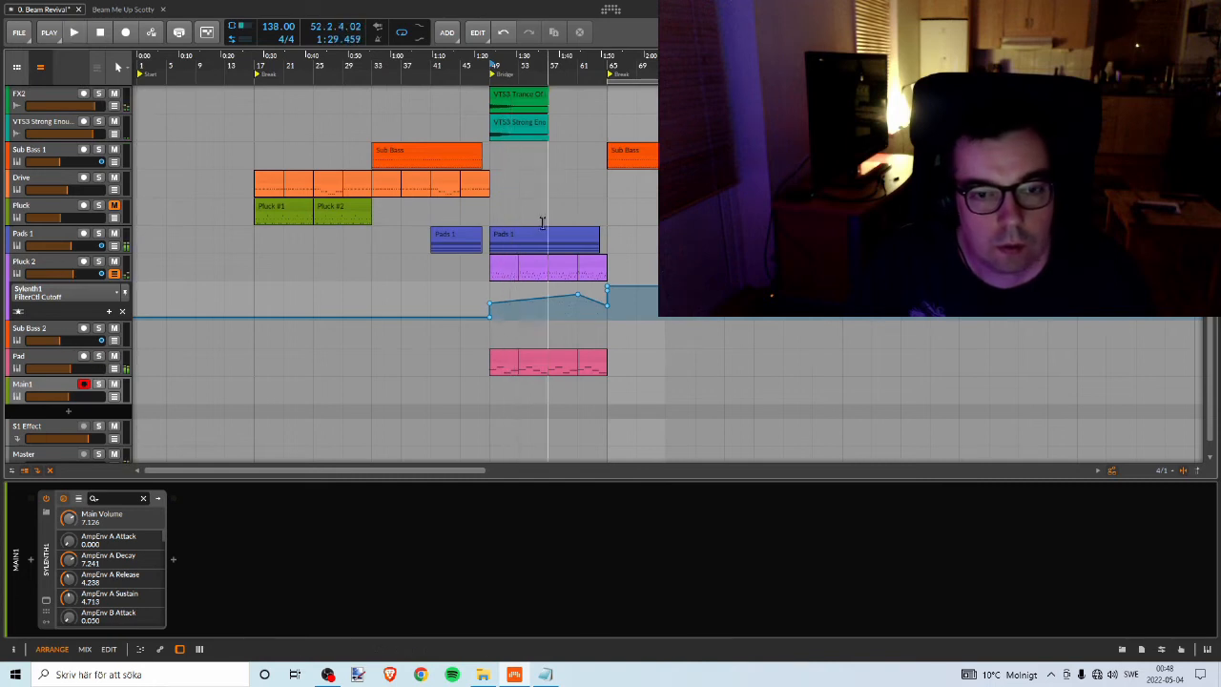
{"action": "left_click", "coordinate": [373, 64]}
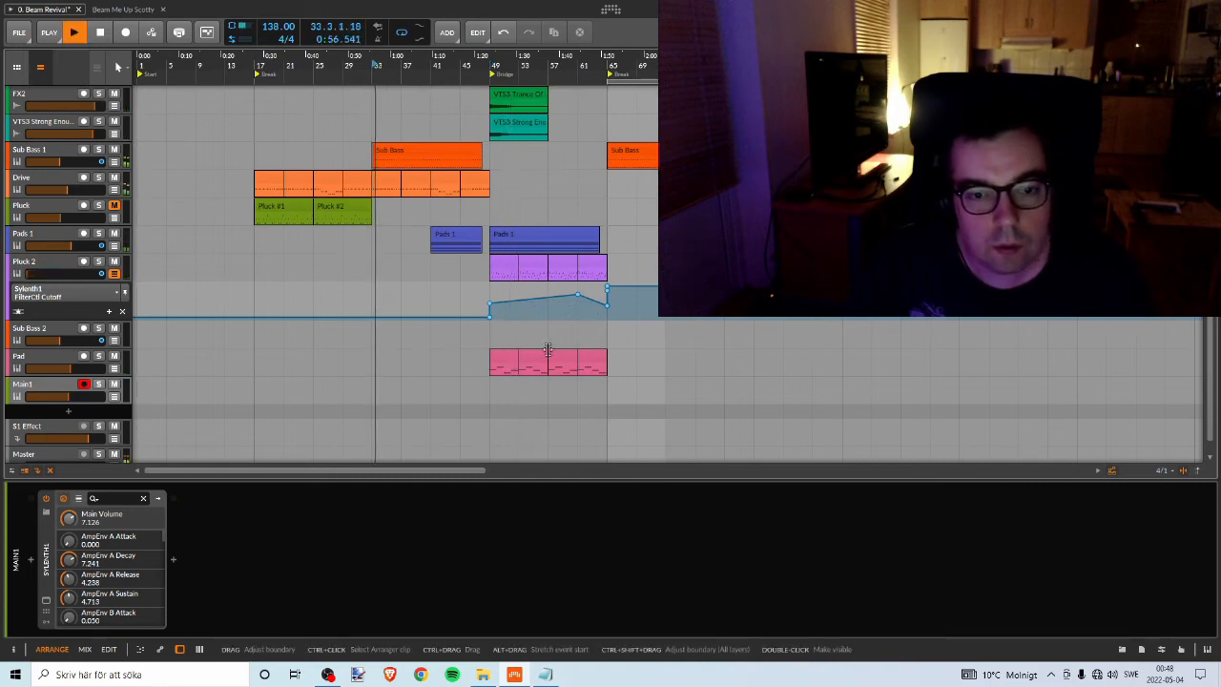
{"action": "key", "text": "space"}
Copy the fourth Pad clip onto the Main1 track at bar 65 and open the copy for note editing.
{"action": "left_click", "coordinate": [505, 358]}
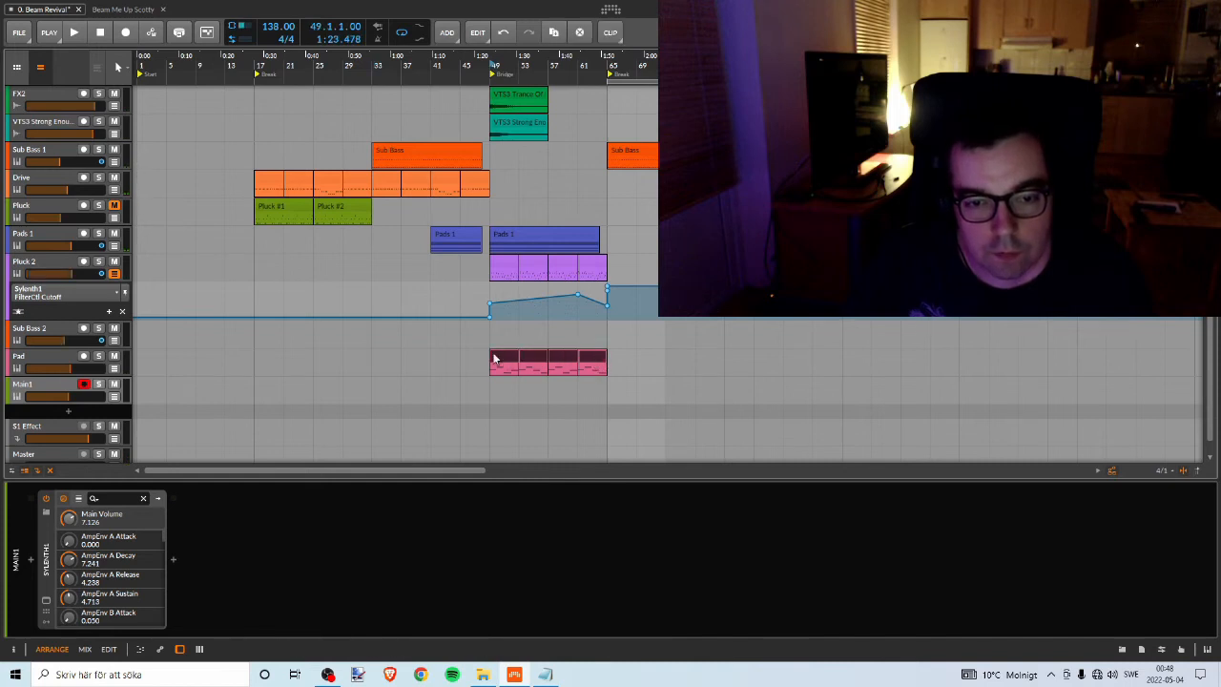
{"action": "left_click", "coordinate": [597, 362]}
{"action": "left_click_drag", "start_coordinate": [588, 359], "coordinate": [621, 392]}
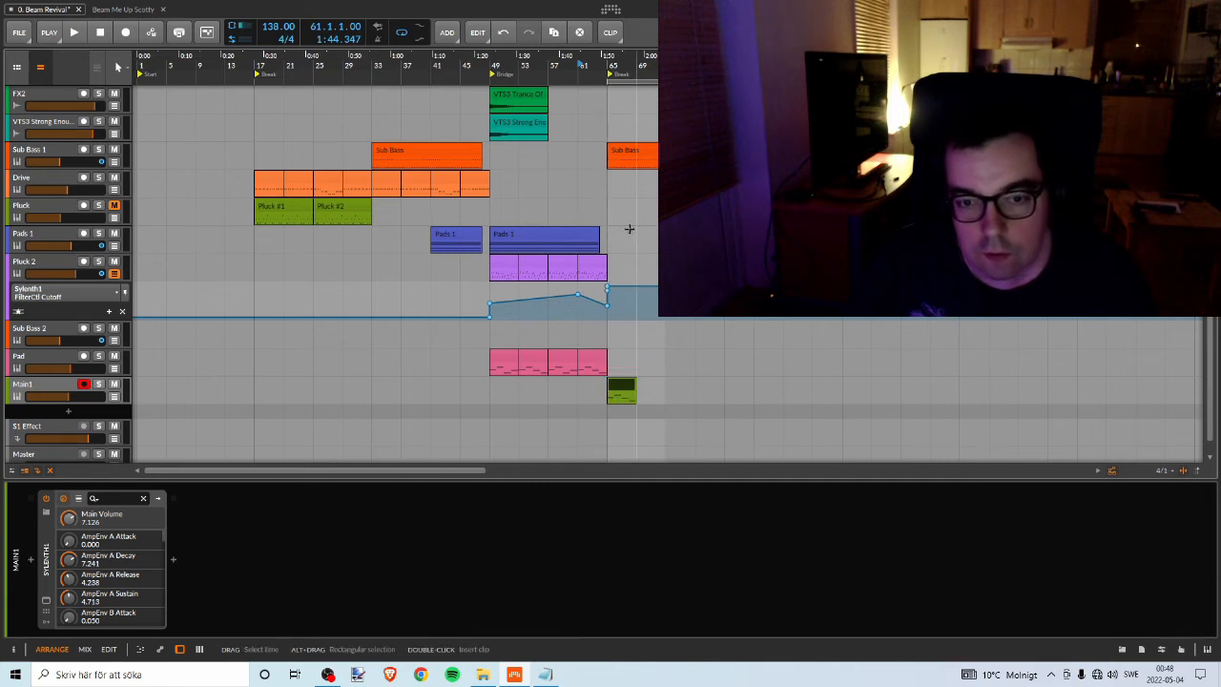
{"action": "key", "text": "space"}
{"action": "double_click", "coordinate": [624, 387]}
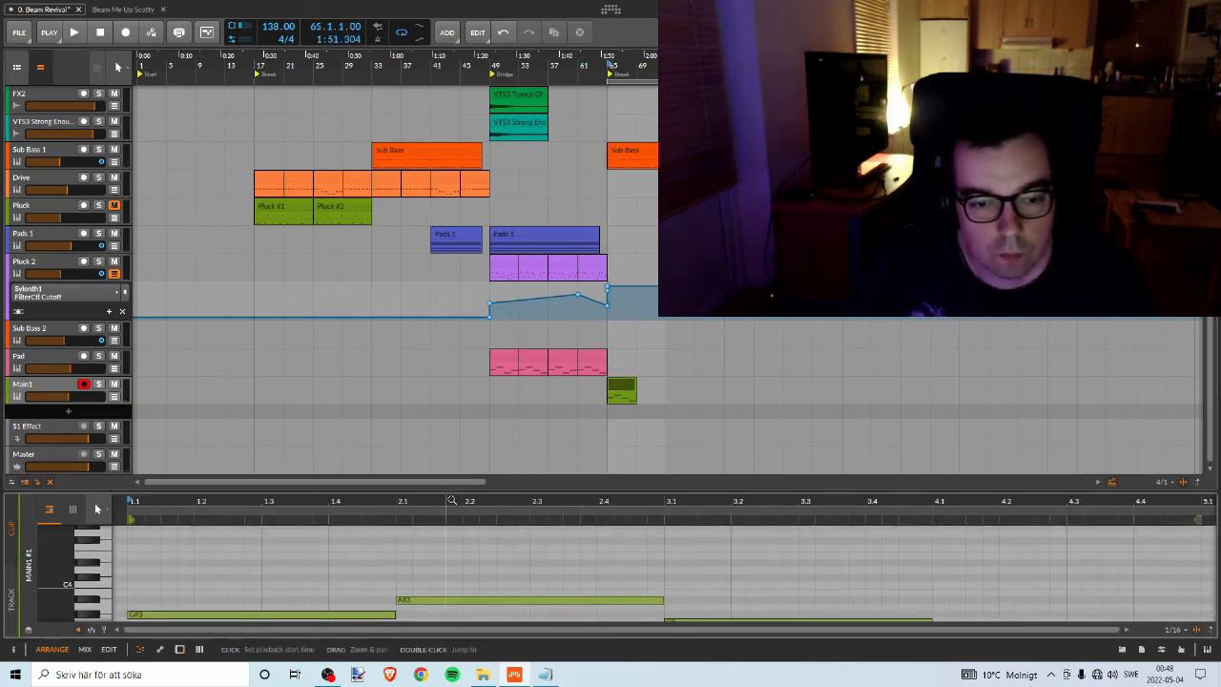
Enlarge the note editor, shorten the first G#3 to a sixteenth and add a sixteenth D#3 half a beat after the G#3's start.
{"action": "left_click_drag", "start_coordinate": [447, 492], "coordinate": [495, 238]}
{"action": "left_click", "coordinate": [375, 304]}
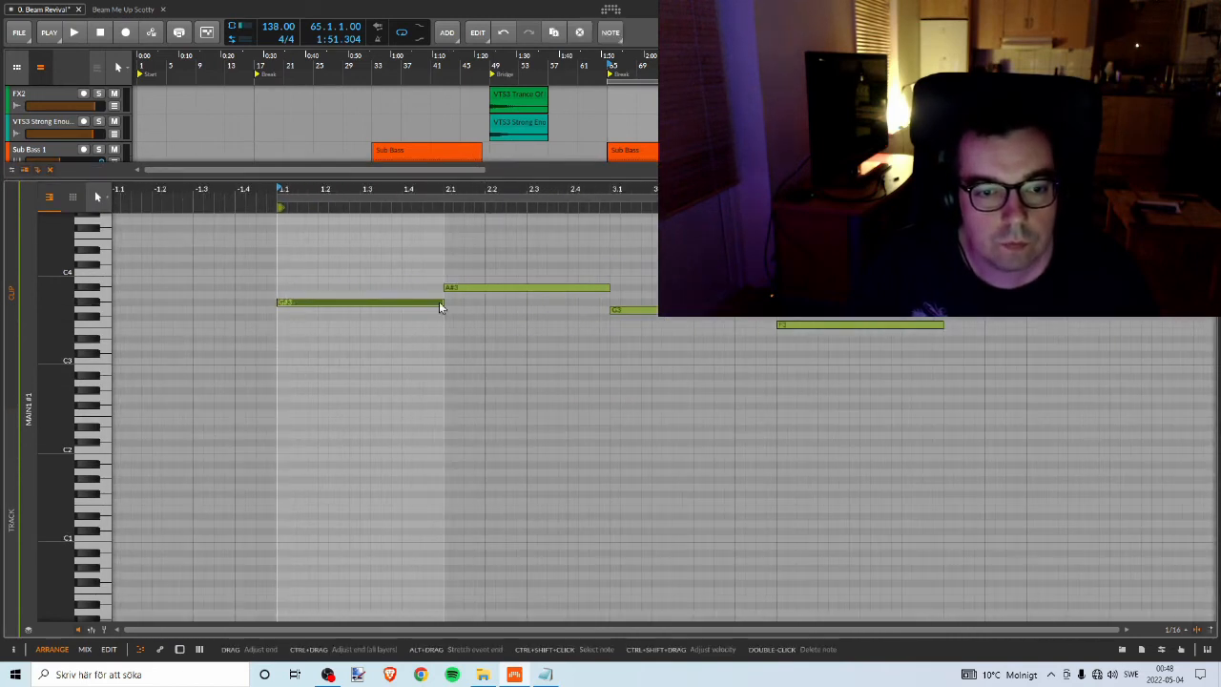
{"action": "left_click_drag", "start_coordinate": [441, 303], "coordinate": [285, 321]}
{"action": "left_click_drag", "start_coordinate": [294, 189], "coordinate": [339, 233]}
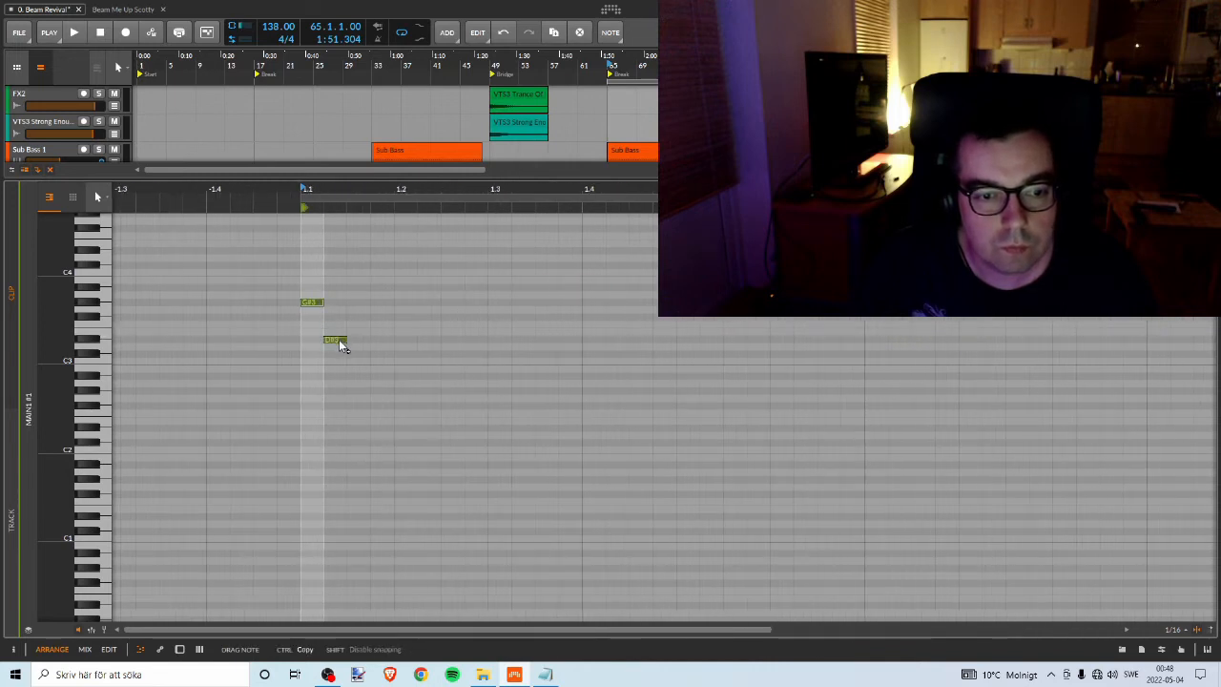
{"action": "left_click", "coordinate": [340, 342]}
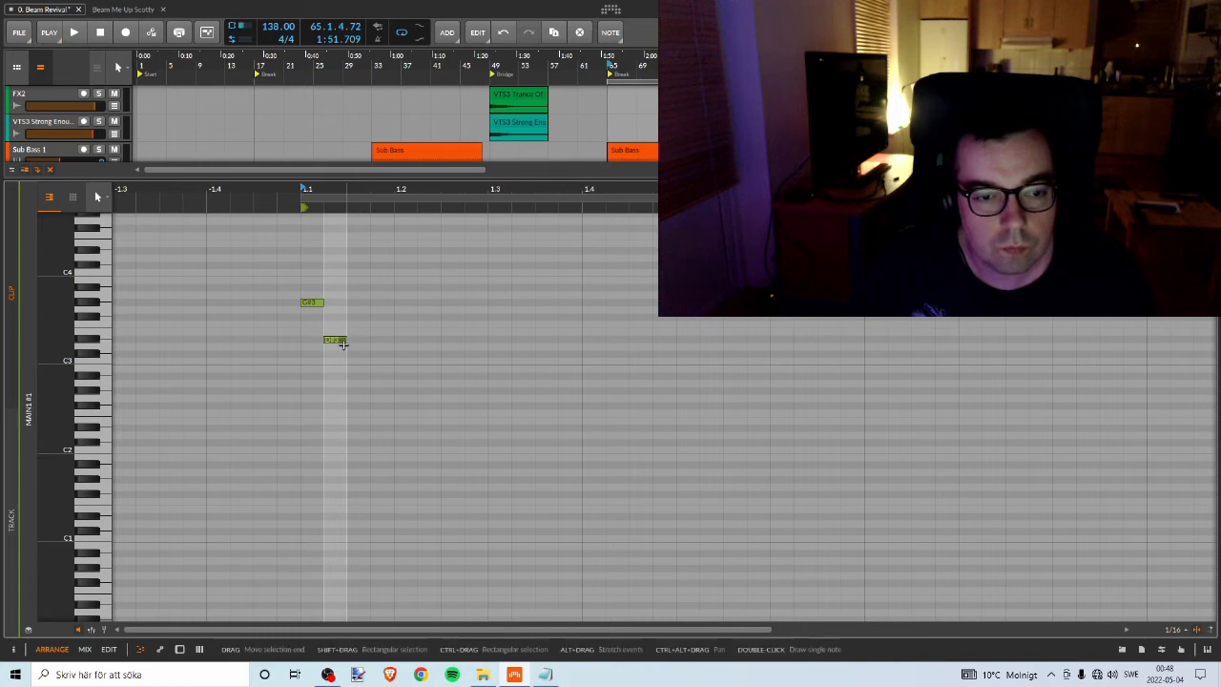
{"action": "left_click_drag", "start_coordinate": [343, 343], "coordinate": [353, 345]}
{"action": "key", "text": "space"}
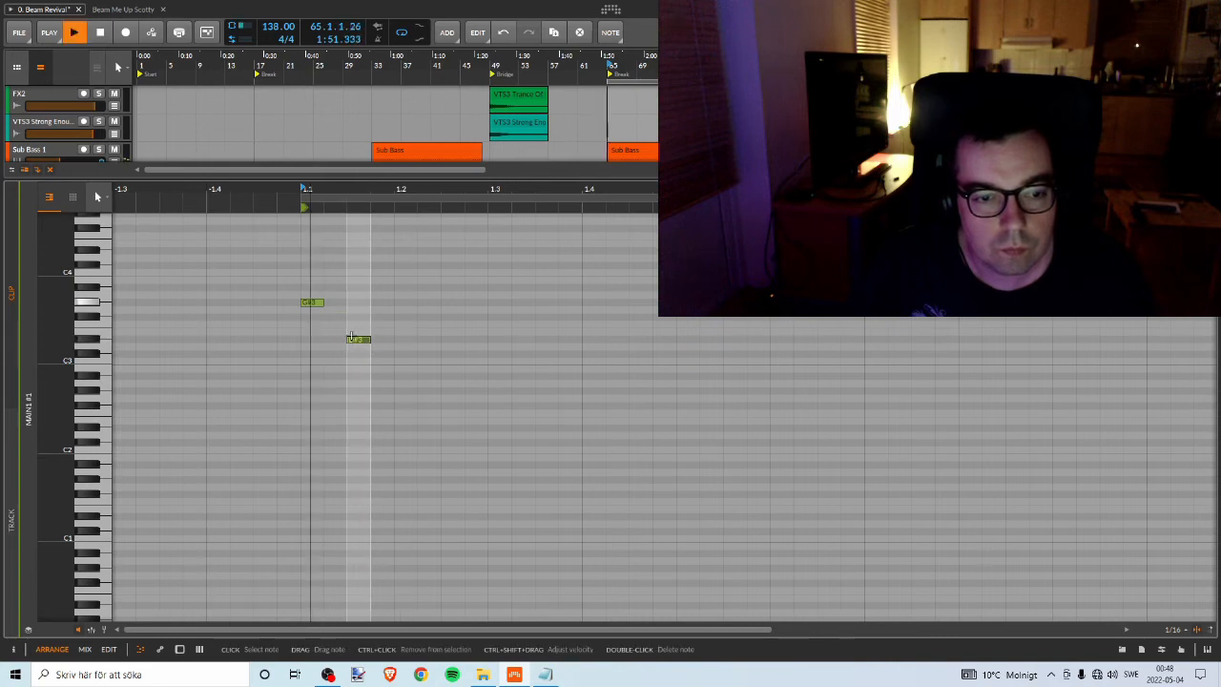
{"action": "key", "text": "space"}
Duplicate the G#3 and D#3 pair until the alternating pattern fills bar 1, and listen to it.
{"action": "left_click_drag", "start_coordinate": [302, 277], "coordinate": [360, 345]}
{"action": "left_click_drag", "start_coordinate": [316, 303], "coordinate": [402, 305], "text": "ctrl"}
{"action": "left_click_drag", "start_coordinate": [288, 273], "coordinate": [582, 391]}
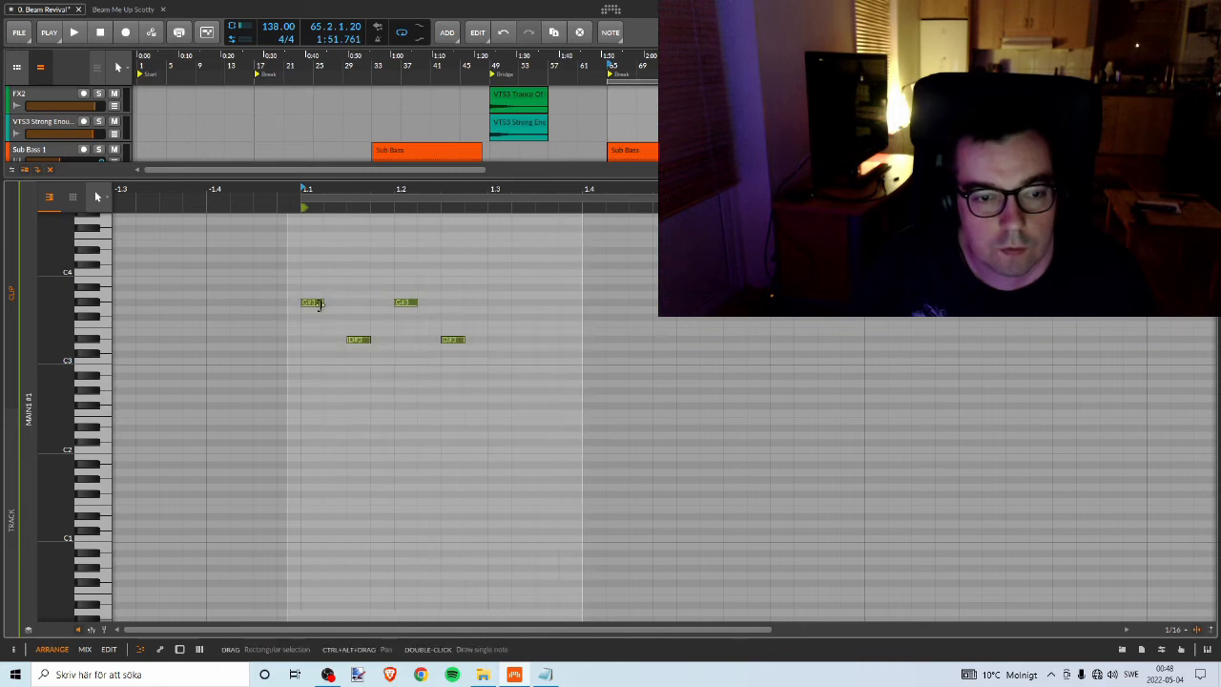
{"action": "left_click_drag", "start_coordinate": [319, 307], "coordinate": [509, 307], "text": "ctrl"}
{"action": "left_click_drag", "start_coordinate": [473, 196], "coordinate": [536, 252]}
{"action": "key", "text": "space"}
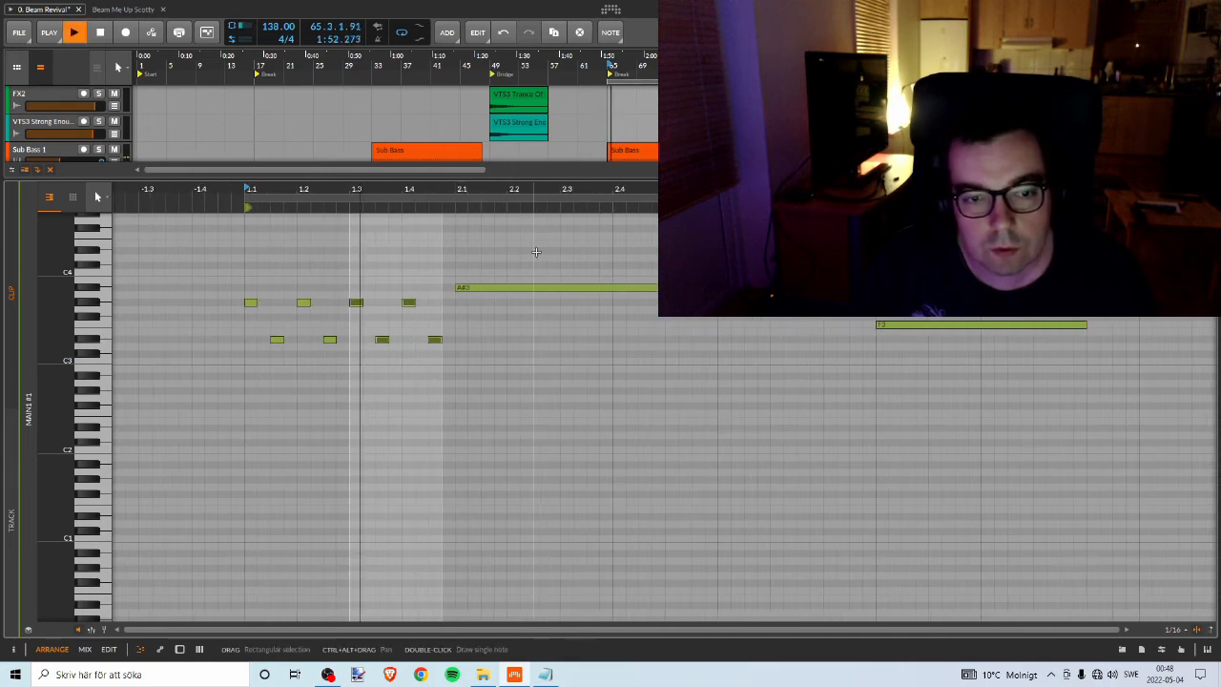
{"action": "key", "text": "space"}
{"action": "key", "text": "space"}
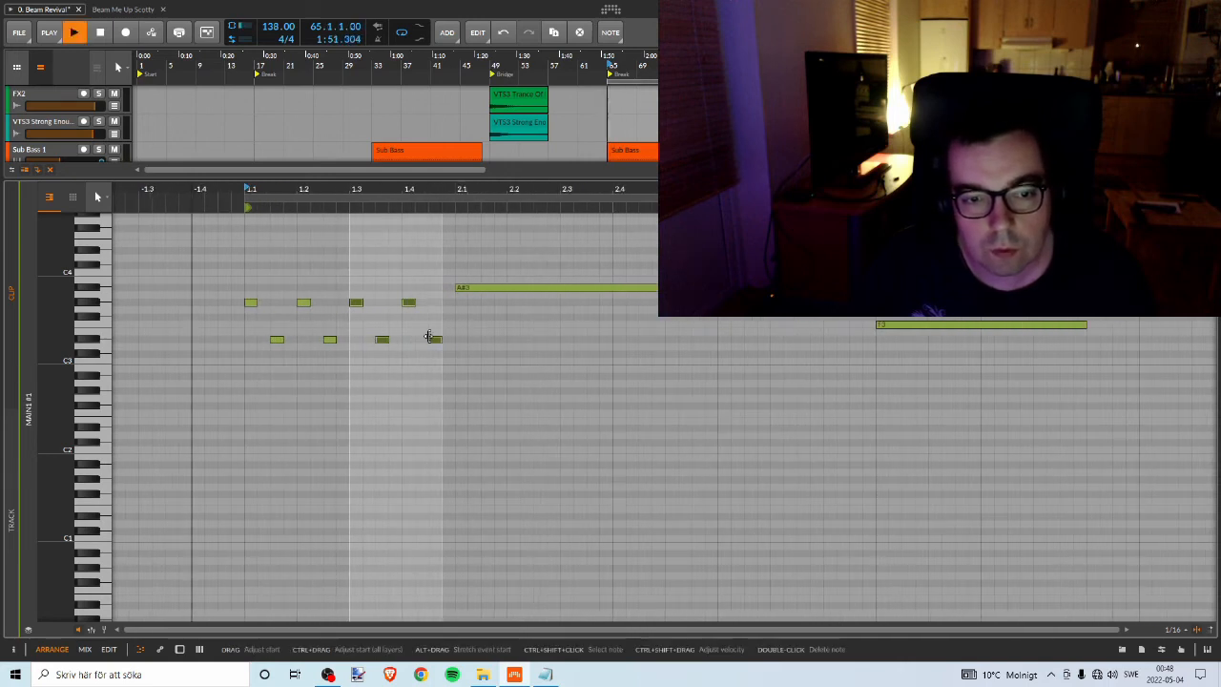
{"action": "key", "text": "space"}
Replace the last D#3 of bar 1 with an A#3.
{"action": "left_click", "coordinate": [410, 306]}
{"action": "left_click", "coordinate": [434, 342]}
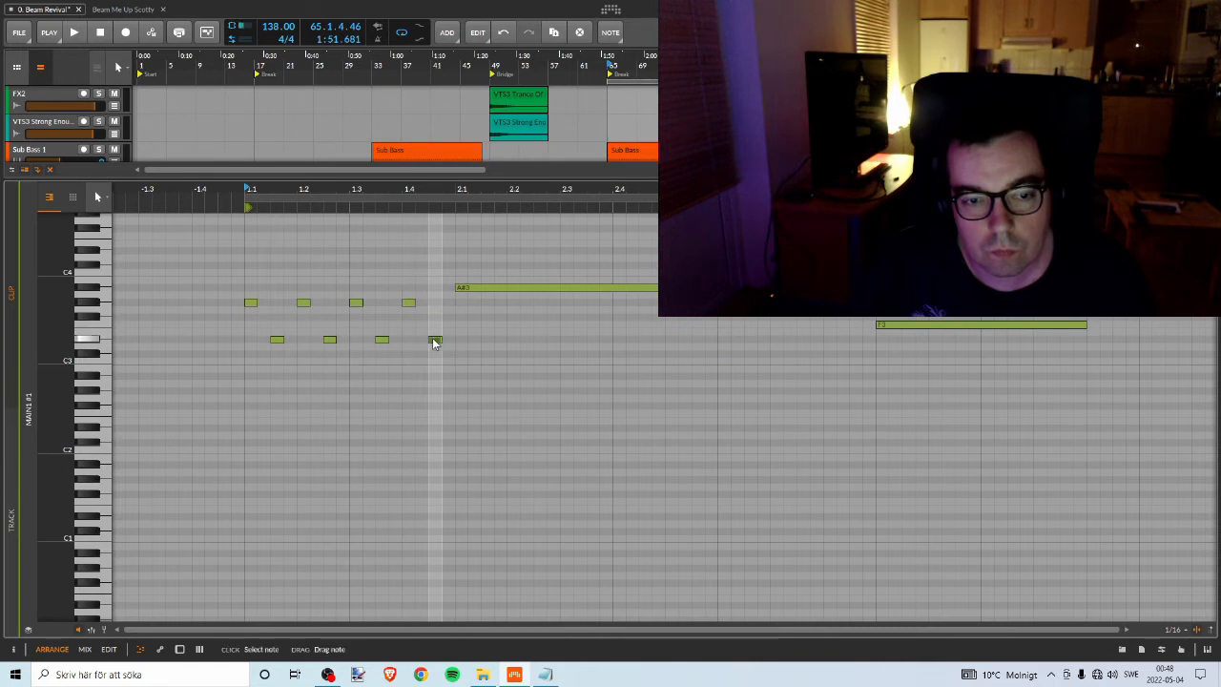
{"action": "key", "text": "Delete"}
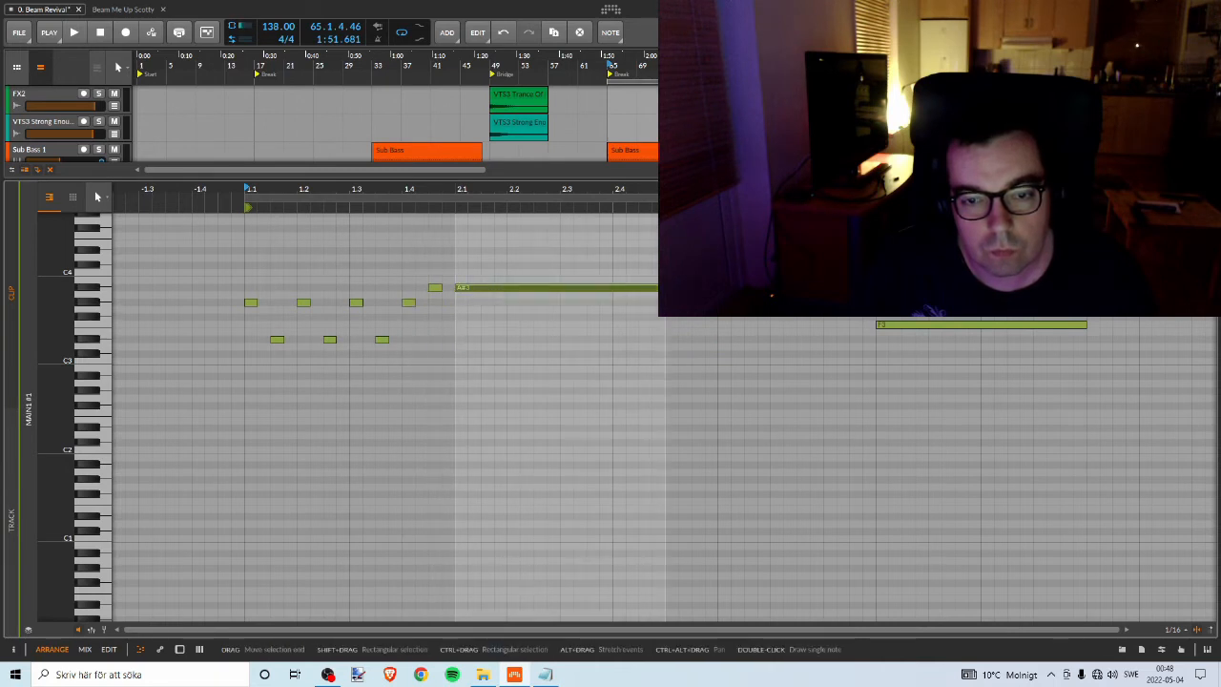
Shorten the long A#3 at the start of bar 2 to a sixteenth and lower it to G3.
{"action": "left_click_drag", "start_coordinate": [687, 287], "coordinate": [572, 287]}
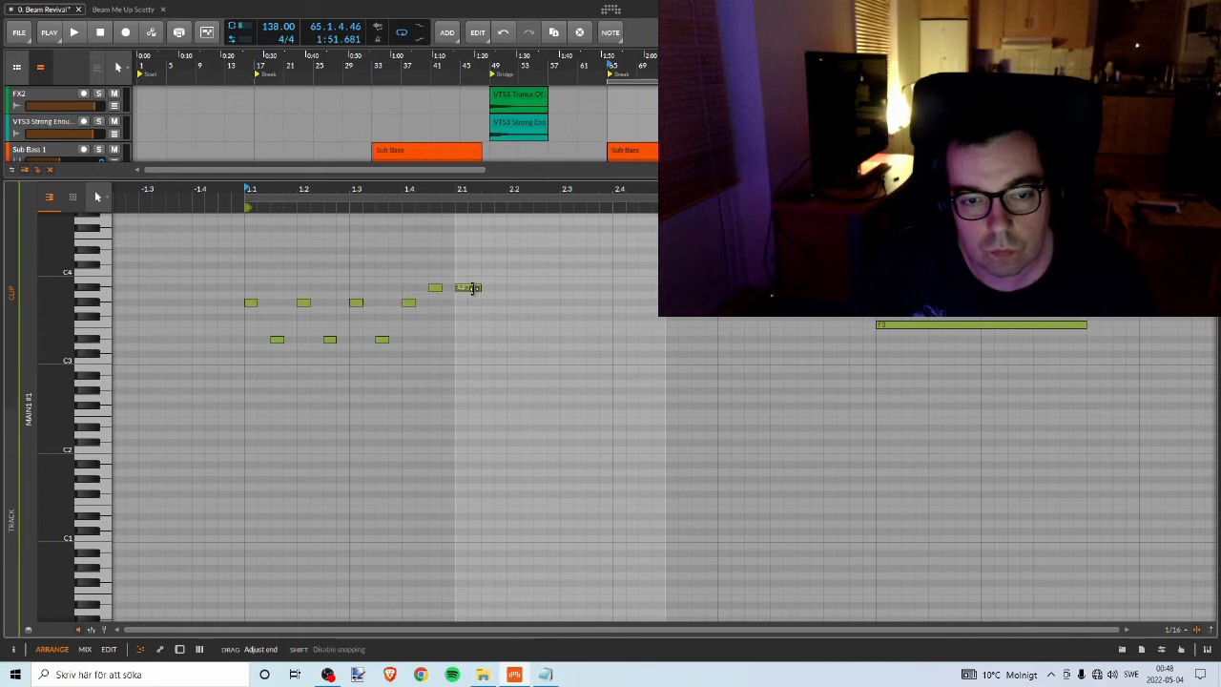
{"action": "left_click_drag", "start_coordinate": [472, 288], "coordinate": [471, 294]}
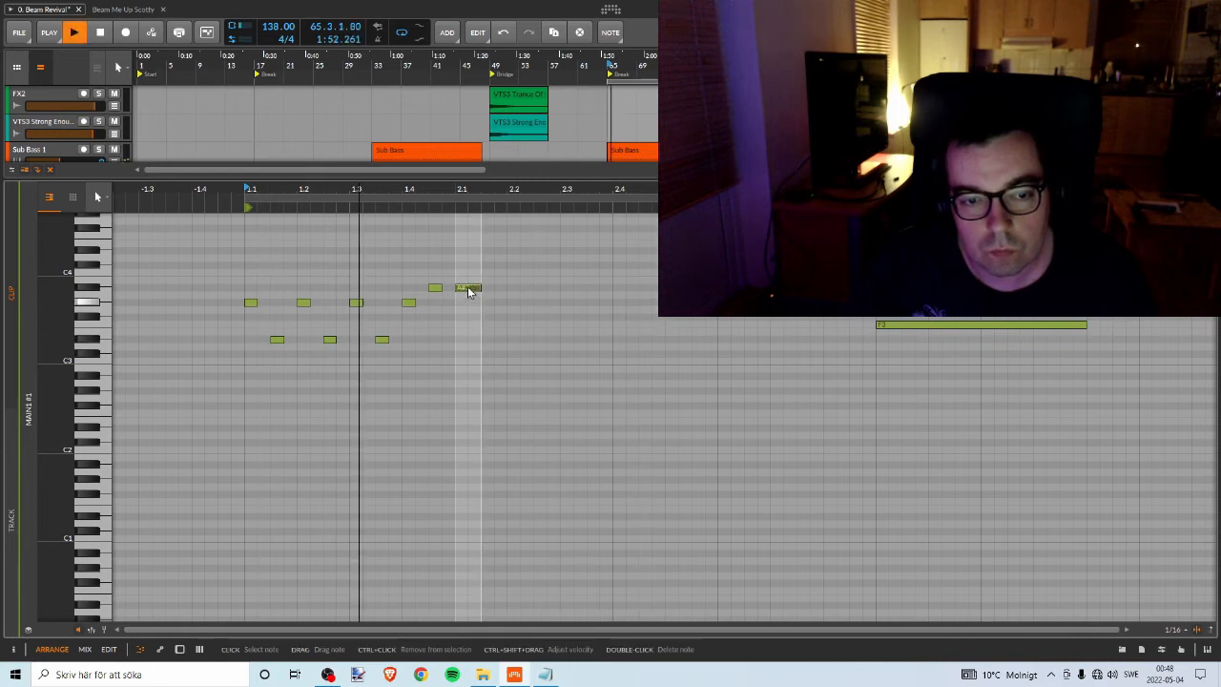
{"action": "key", "text": "space"}
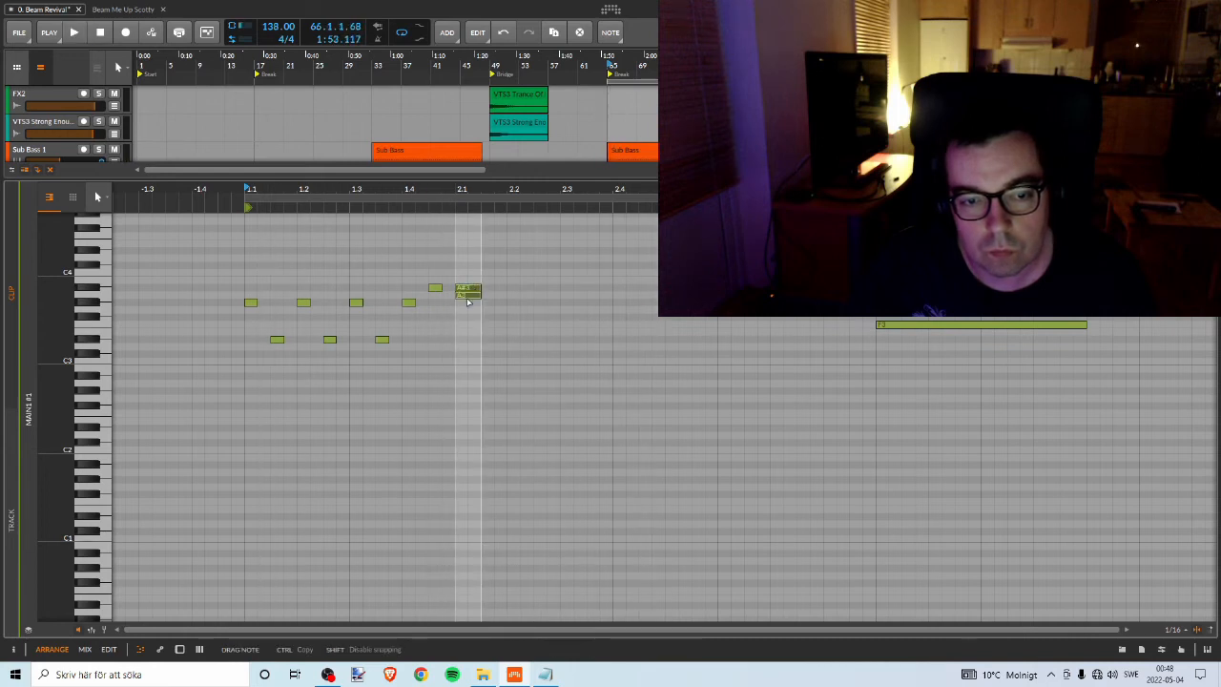
{"action": "left_click_drag", "start_coordinate": [469, 315], "coordinate": [467, 312]}
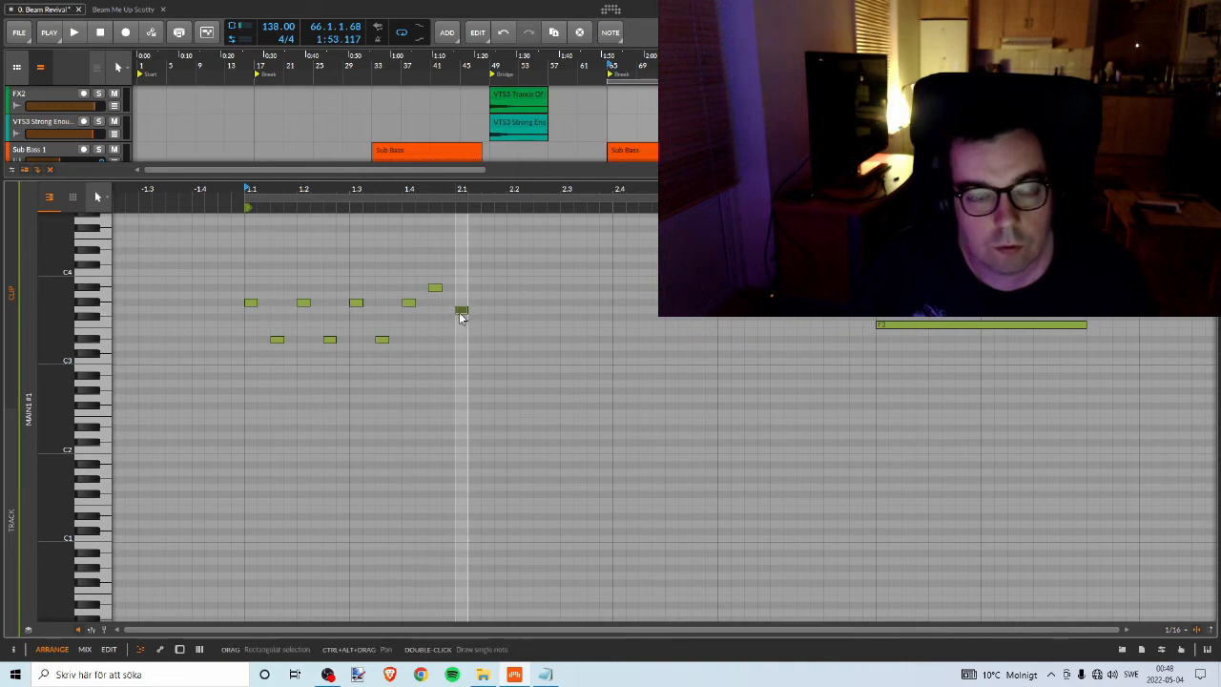
Fill bar 2 with alternating sixteenth G3 and D#3 notes half a beat apart, and play the clip from its start.
{"action": "mouse_move", "coordinate": [461, 316]}
{"action": "left_mouse_down"}
{"action": "mouse_move", "coordinate": [486, 319]}
{"action": "mouse_move", "coordinate": [487, 343]}
{"action": "mouse_move", "coordinate": [468, 316]}
{"action": "mouse_move", "coordinate": [512, 314]}
{"action": "mouse_move", "coordinate": [469, 354]}
{"action": "mouse_move", "coordinate": [457, 349]}
{"action": "mouse_move", "coordinate": [473, 310]}
{"action": "left_mouse_up"}
{"action": "left_click", "coordinate": [568, 321]}
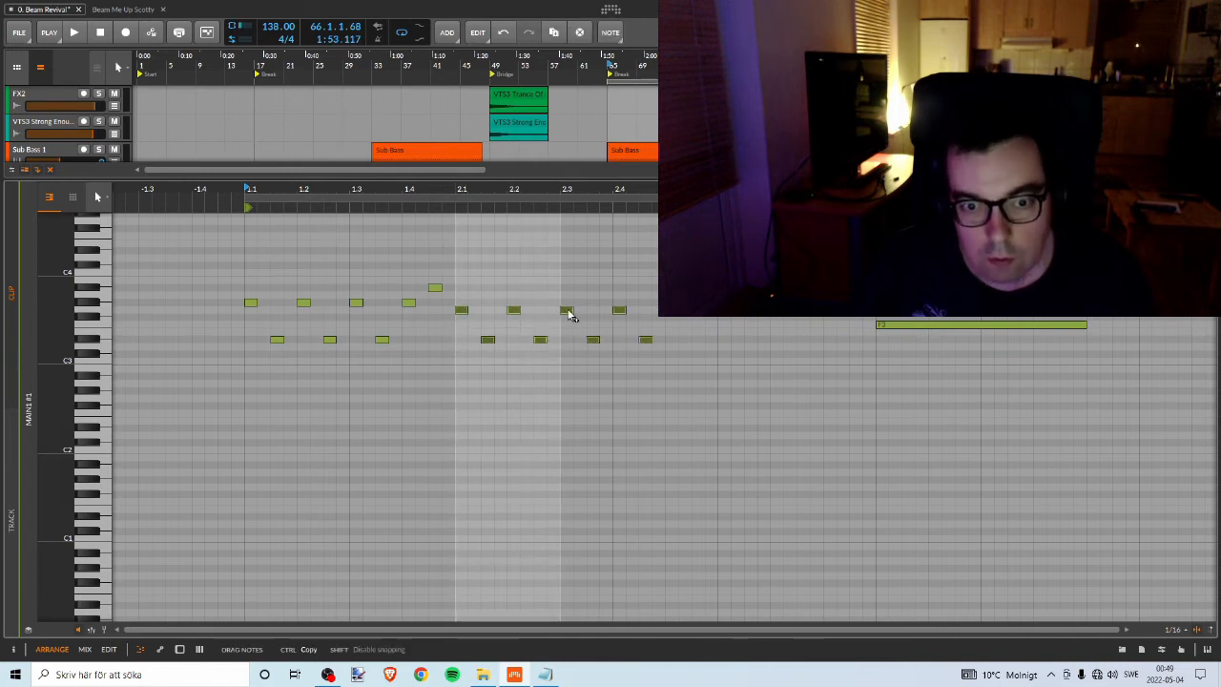
{"action": "left_click_drag", "start_coordinate": [569, 314], "coordinate": [569, 314]}
{"action": "left_click_drag", "start_coordinate": [691, 190], "coordinate": [584, 190]}
{"action": "key", "text": "space"}
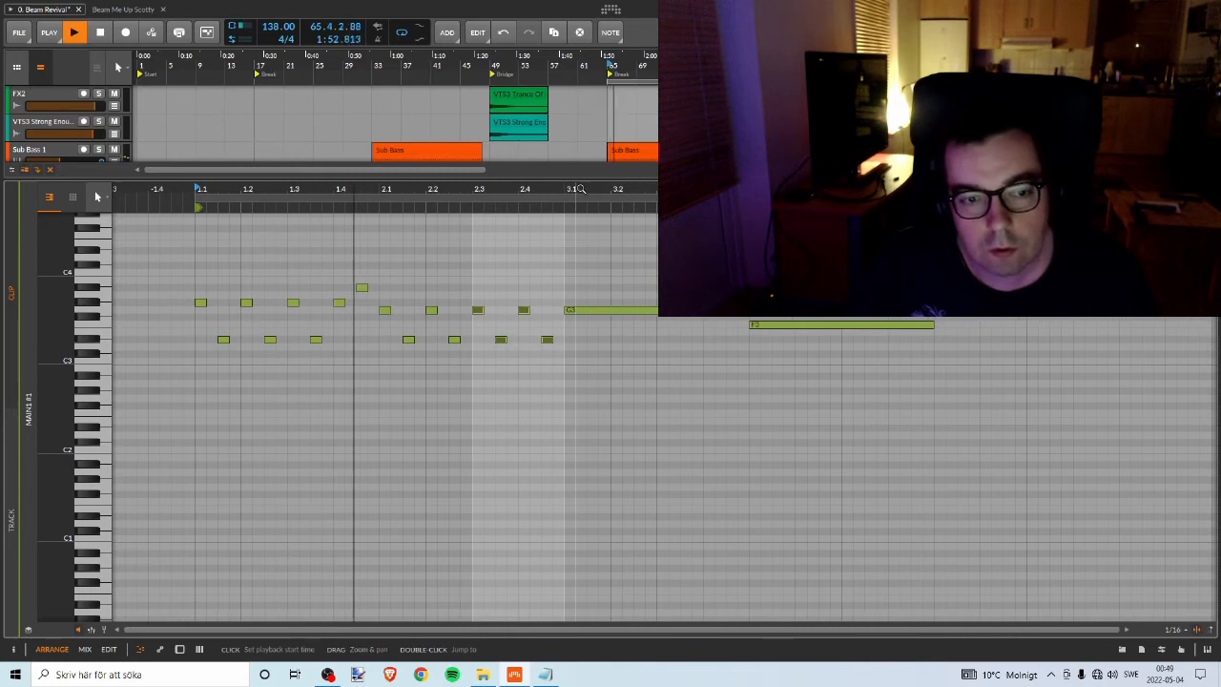
{"action": "key", "text": "space"}
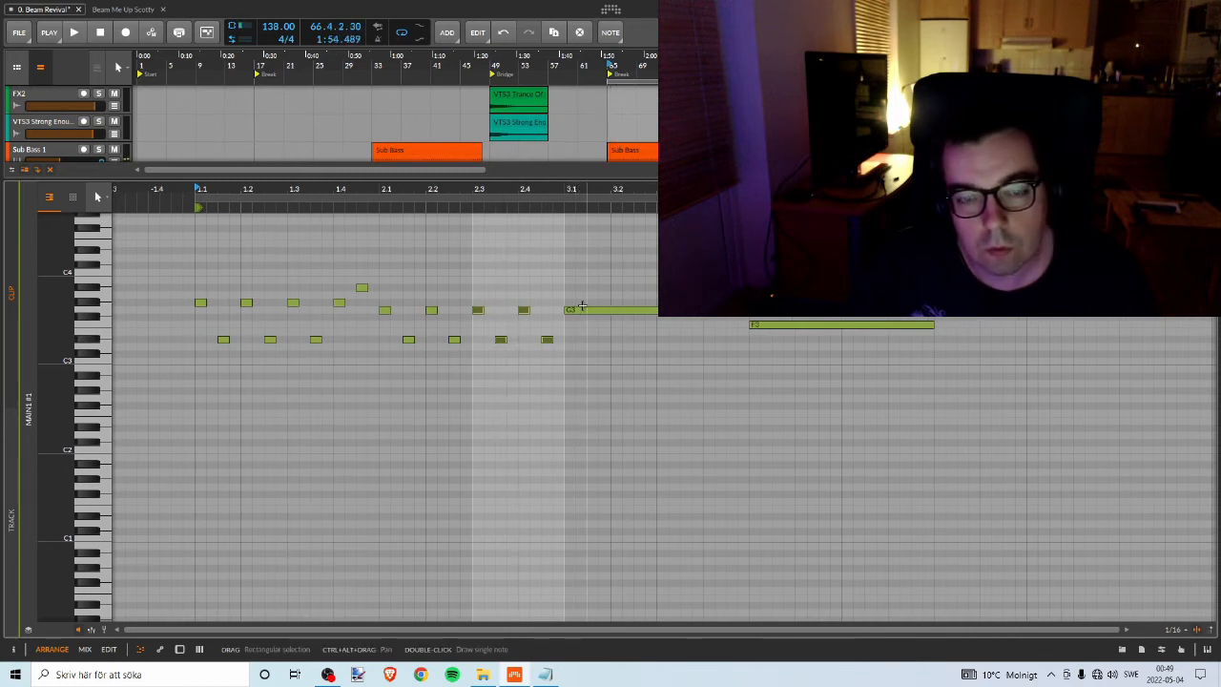
Raise bar 2's last D#3 to G#3 and turn bar 3's long G3 into a four-note pattern of sixteenth F3 and C3 notes.
{"action": "left_click", "coordinate": [522, 310]}
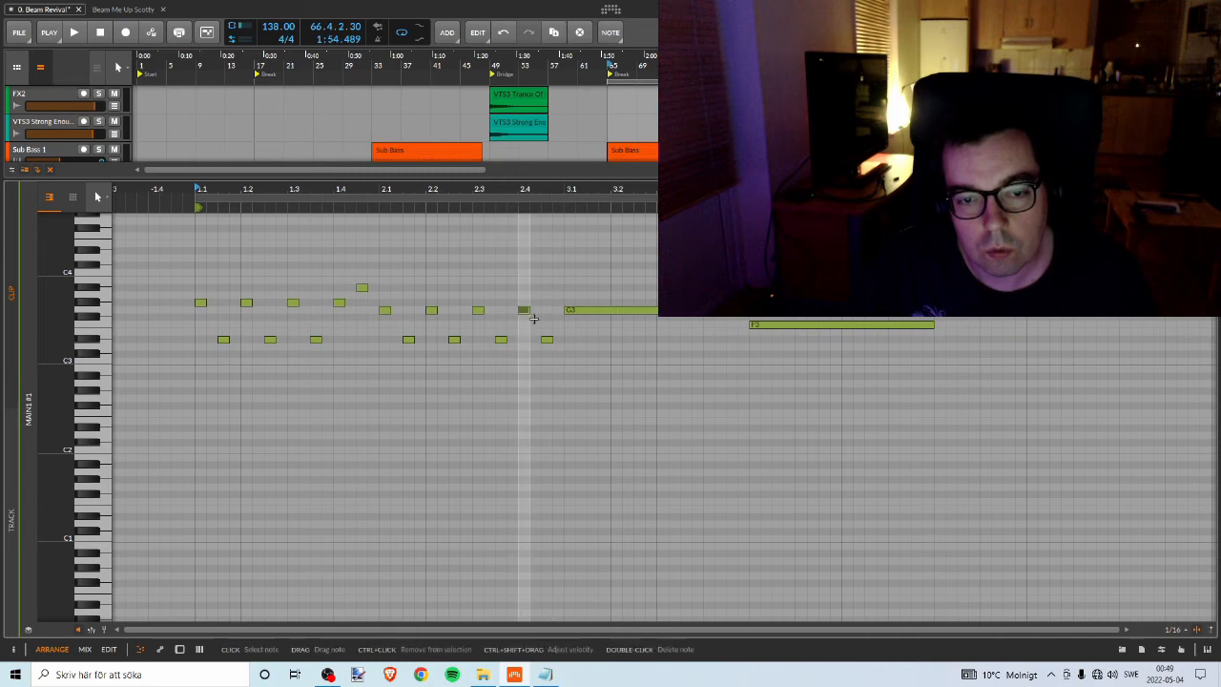
{"action": "left_click_drag", "start_coordinate": [547, 341], "coordinate": [588, 327]}
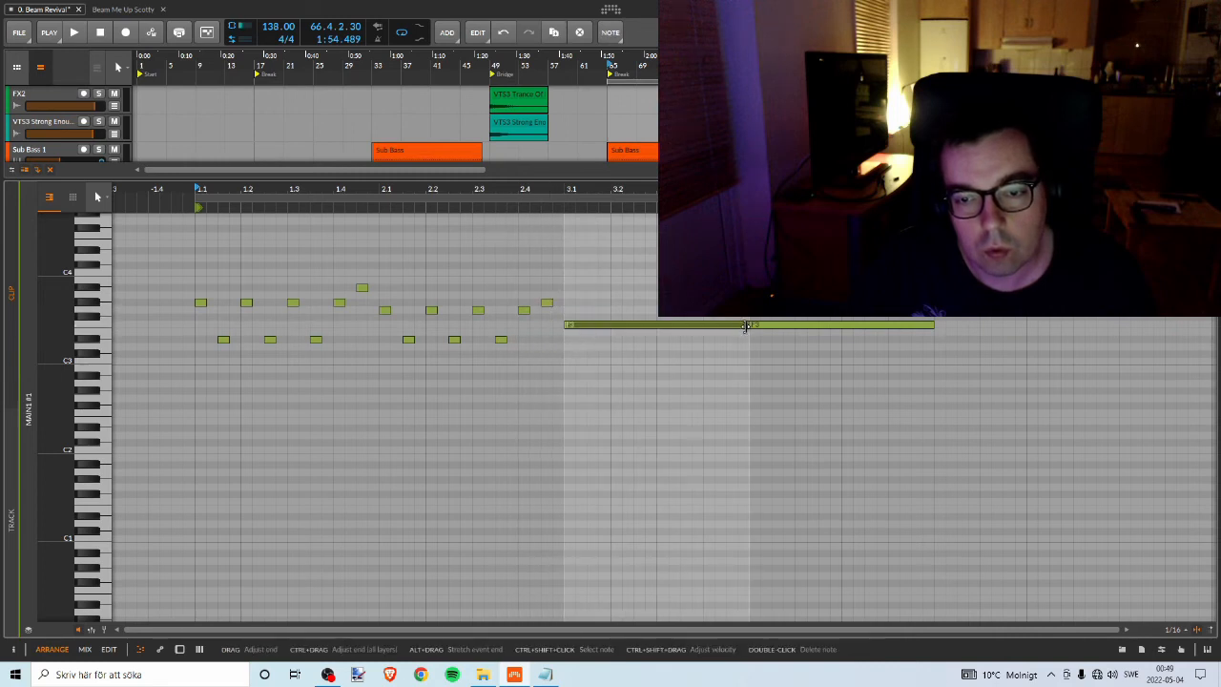
{"action": "left_click_drag", "start_coordinate": [741, 327], "coordinate": [704, 328]}
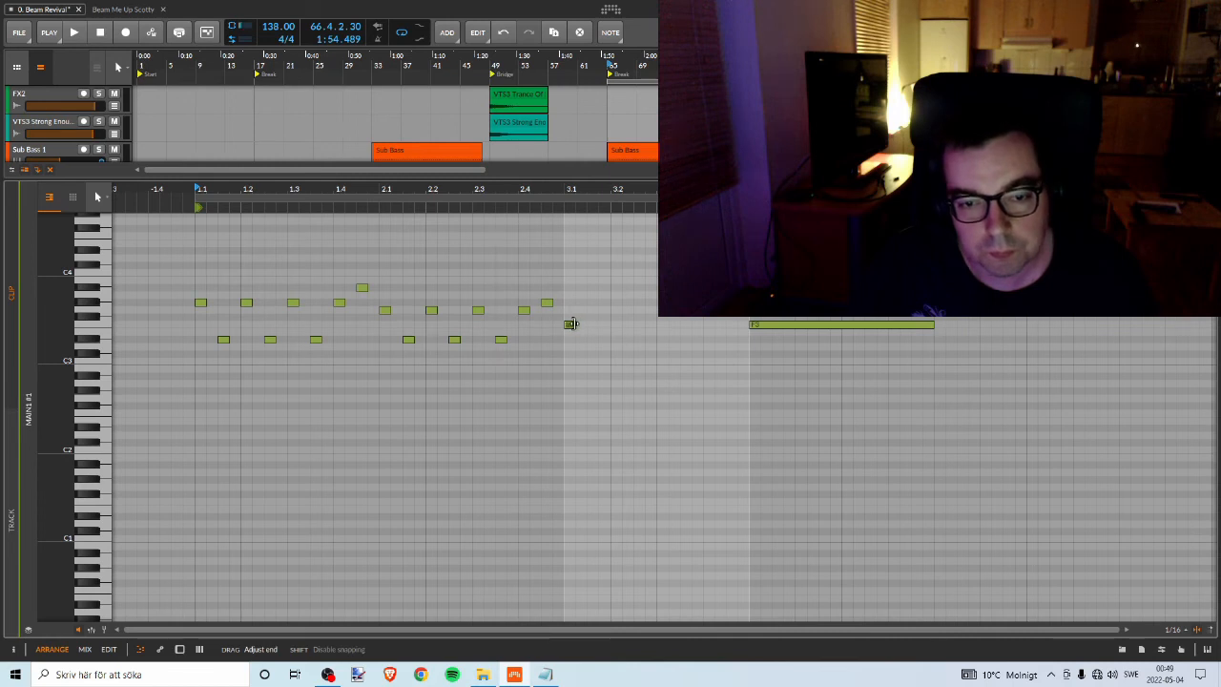
{"action": "left_click_drag", "start_coordinate": [570, 326], "coordinate": [615, 387]}
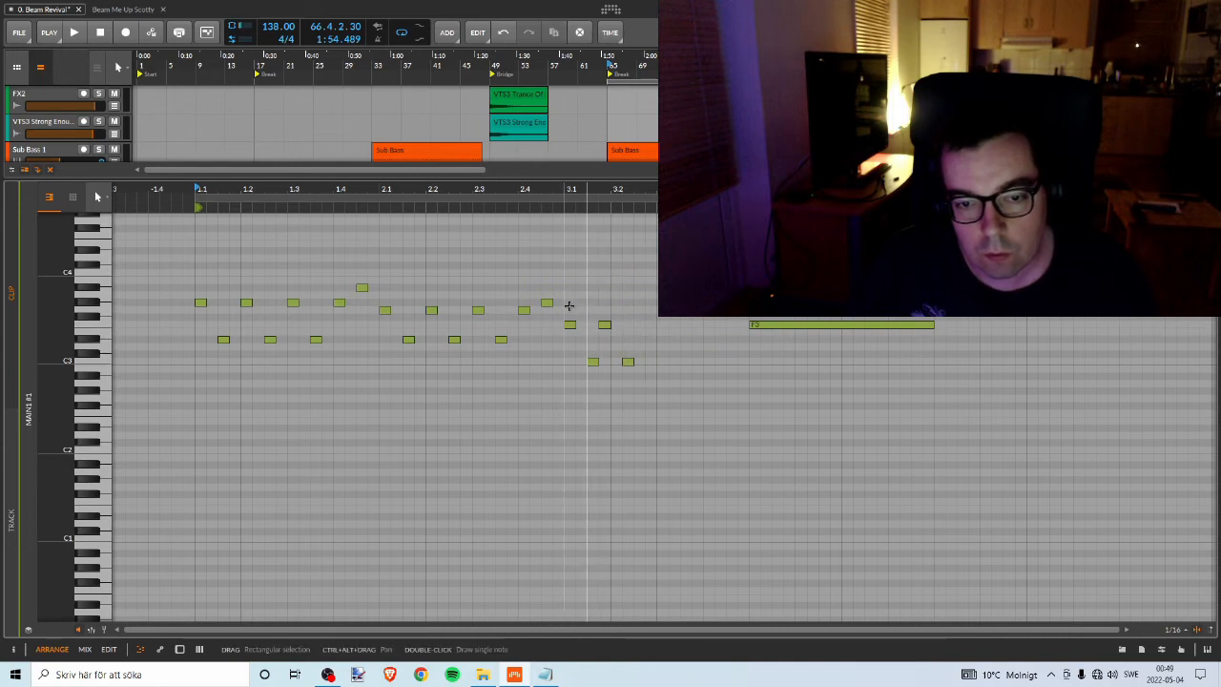
Try duplicating bar 3's four F3 and C3 notes directly after the originals, and play the result.
{"action": "left_click_drag", "start_coordinate": [573, 329], "coordinate": [634, 334]}
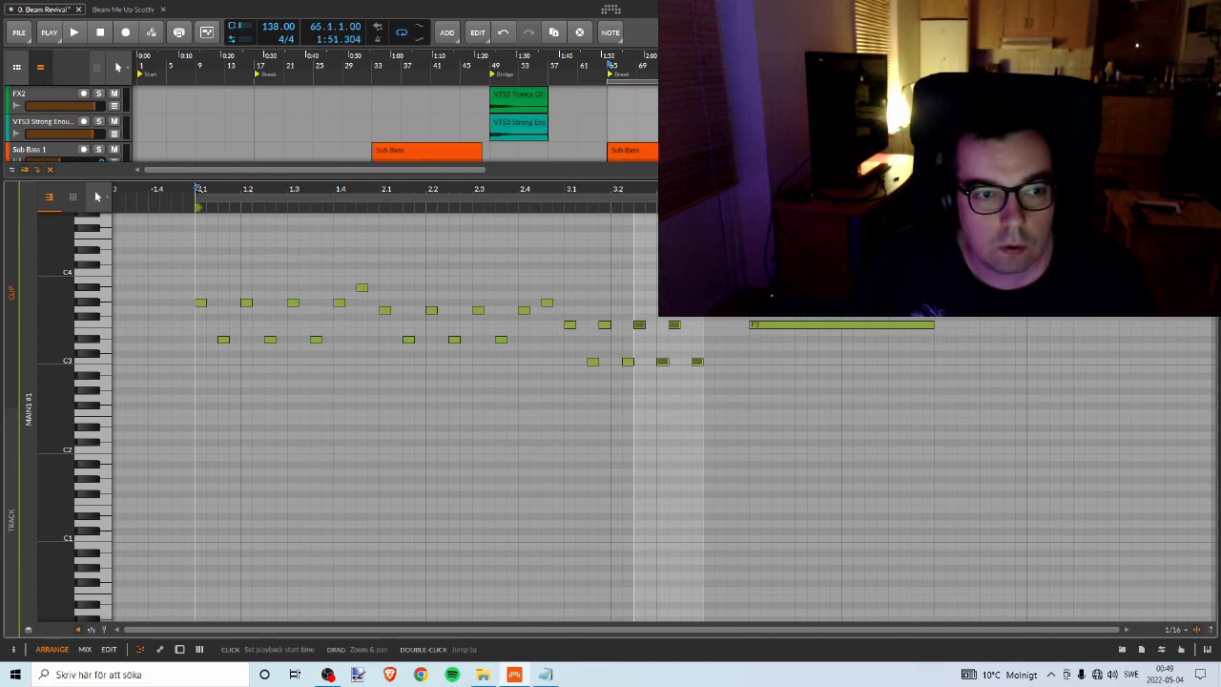
{"action": "key", "text": "space"}
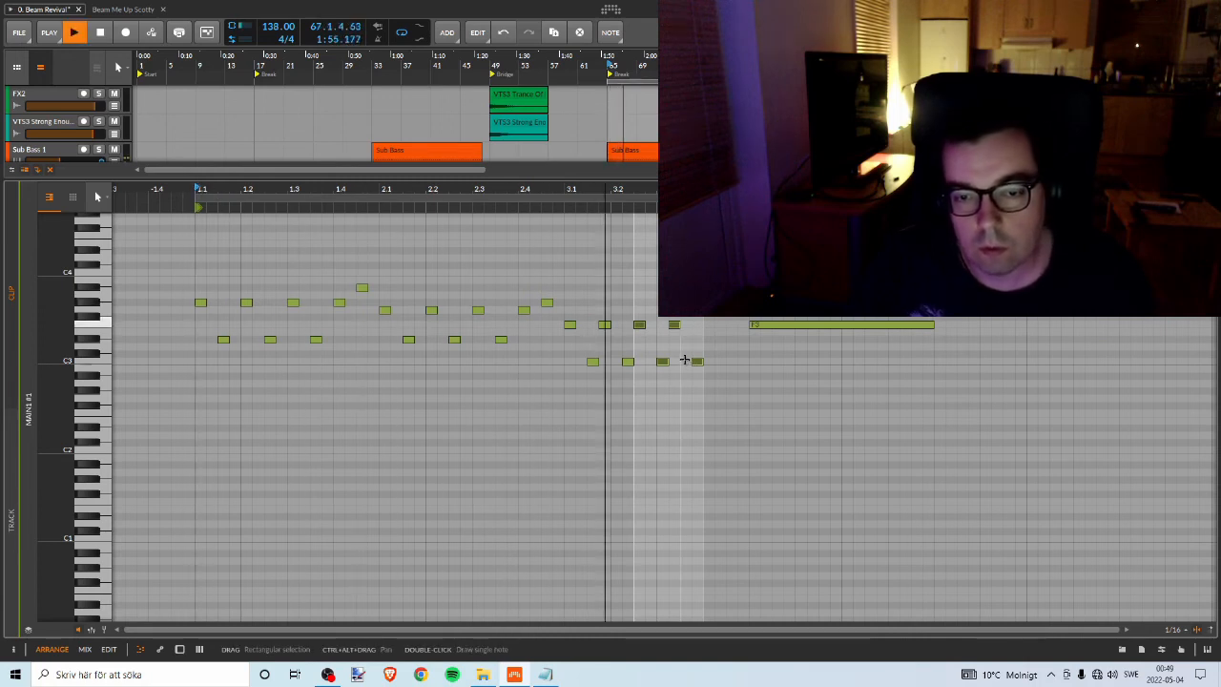
{"action": "key", "text": "space"}
Try shifting the duplicated F3 and C3 notes a sixteenth later, listen, and undo both the shift and the duplication.
{"action": "left_click_drag", "start_coordinate": [644, 189], "coordinate": [643, 239]}
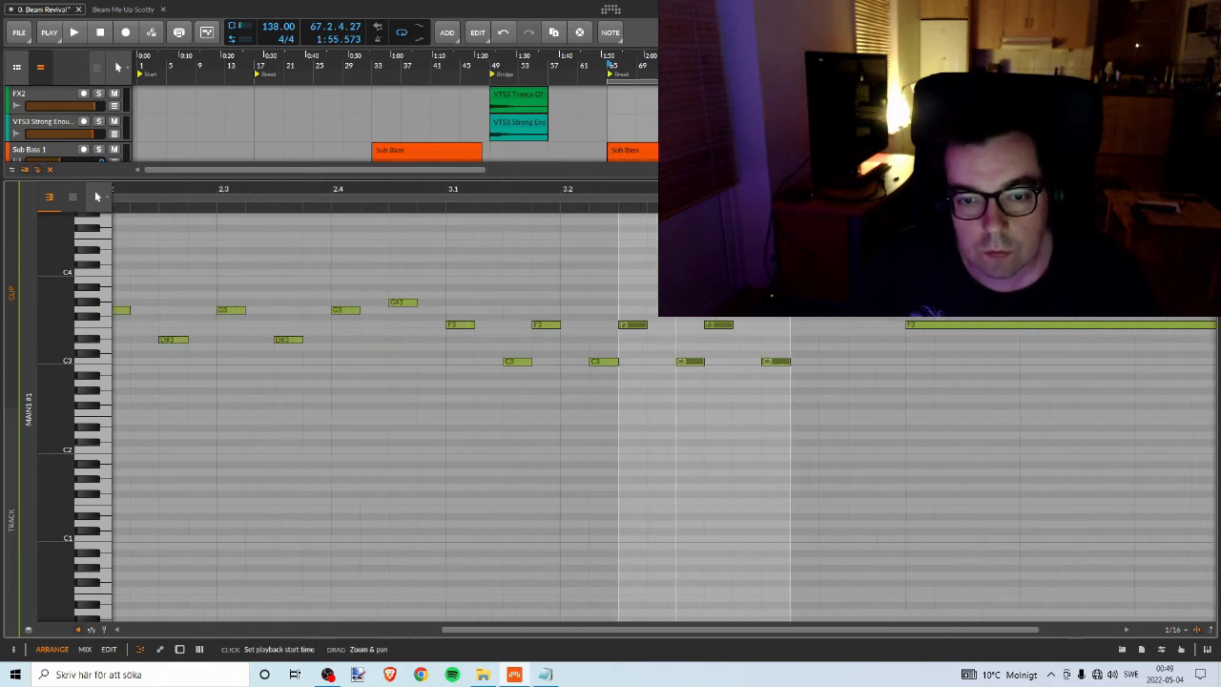
{"action": "key", "text": "Right"}
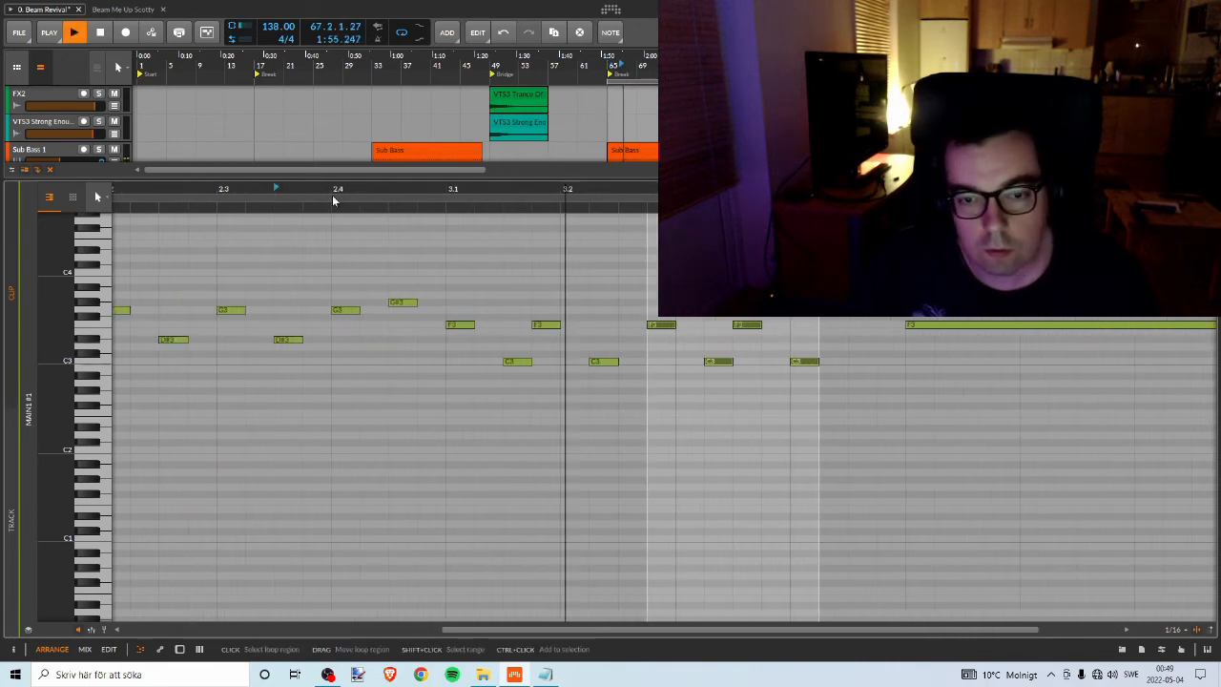
{"action": "key", "text": "space"}
{"action": "key", "text": "ctrl+z"}
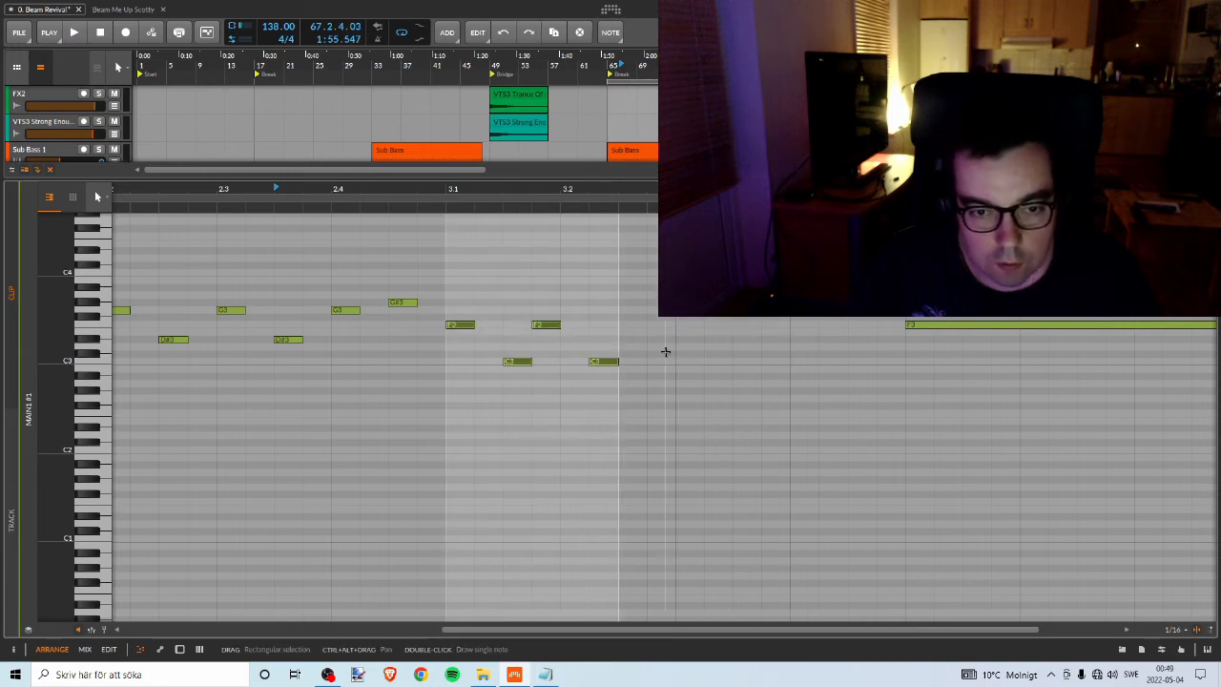
{"action": "left_click", "coordinate": [621, 299]}
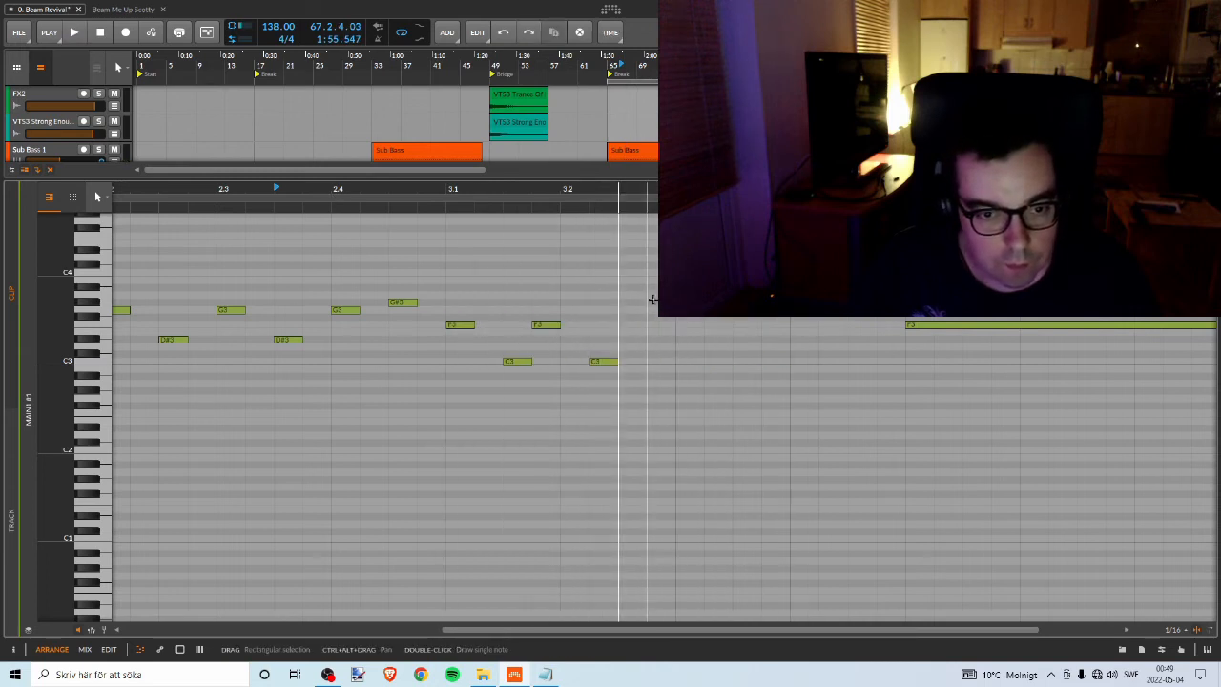
Play the Main1 clip from its start to check how the melody leads into bar 3's four notes.
{"action": "left_click_drag", "start_coordinate": [653, 300], "coordinate": [463, 418]}
{"action": "left_click_drag", "start_coordinate": [349, 189], "coordinate": [349, 114]}
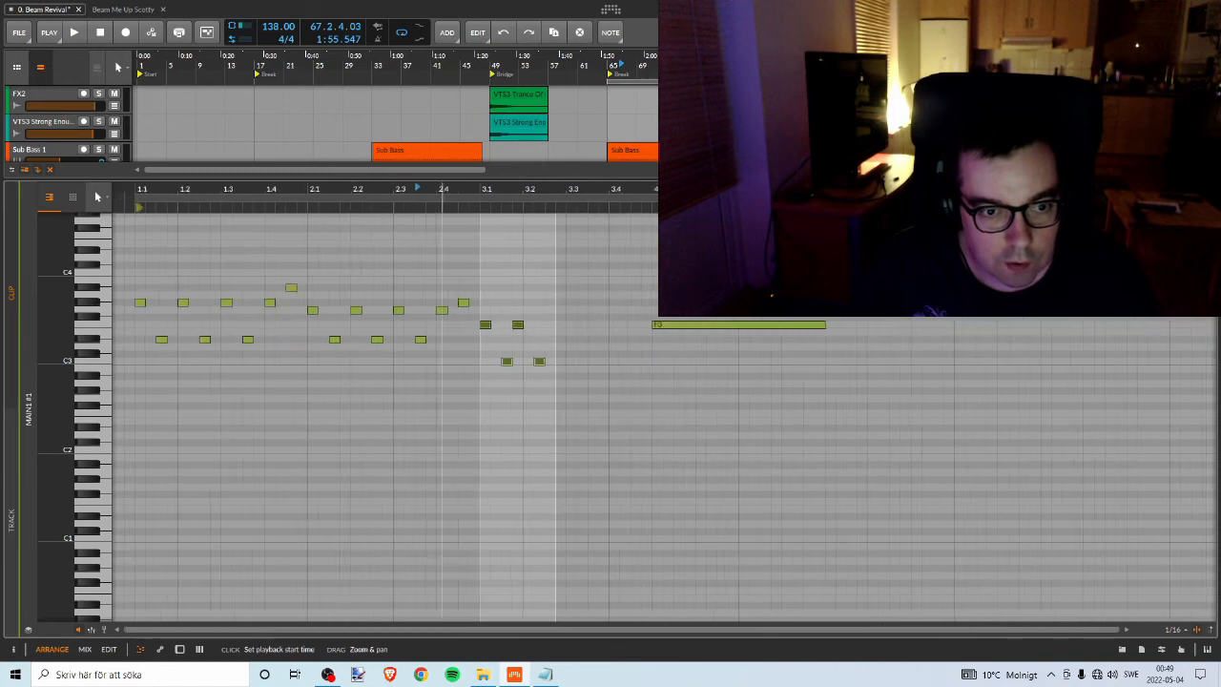
{"action": "left_click_drag", "start_coordinate": [170, 189], "coordinate": [239, 186]}
{"action": "key", "text": "space"}
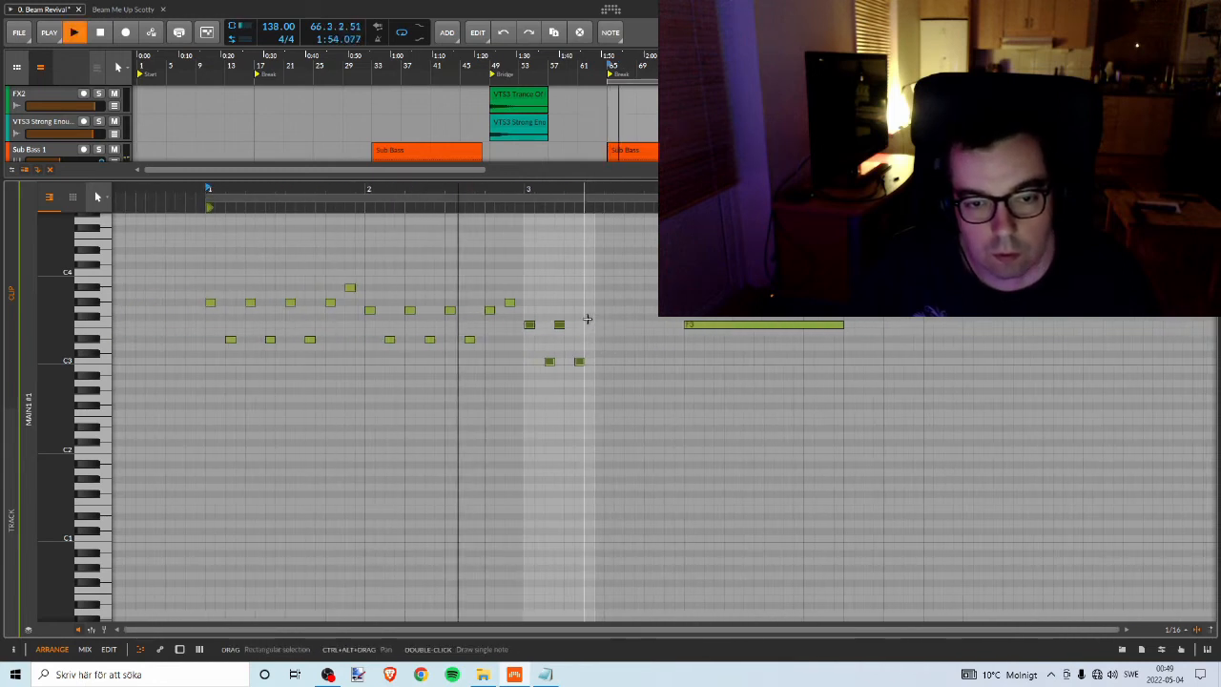
{"action": "key", "text": "space"}
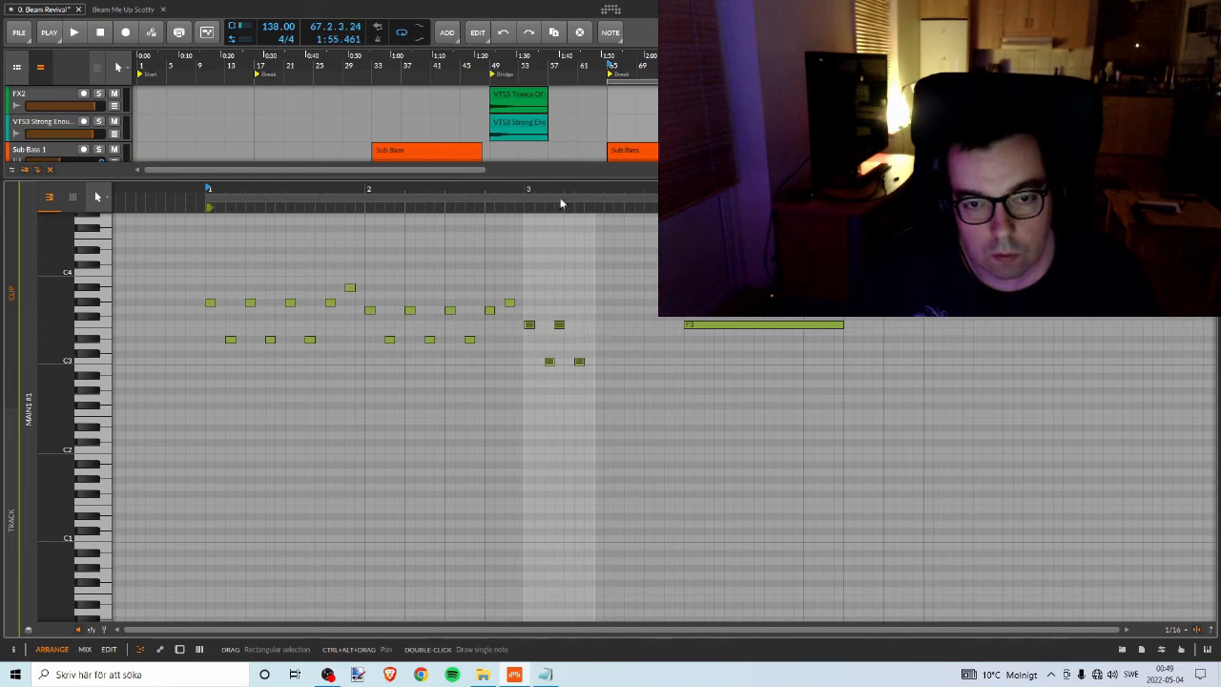
Move bar 3's second F3 and C3 pair a sixteenth later, so it starts on beat 3.2, and play from beat 2.3.
{"action": "scroll", "coordinate": [561, 203], "scroll_direction": "up", "scroll_amount": 5}
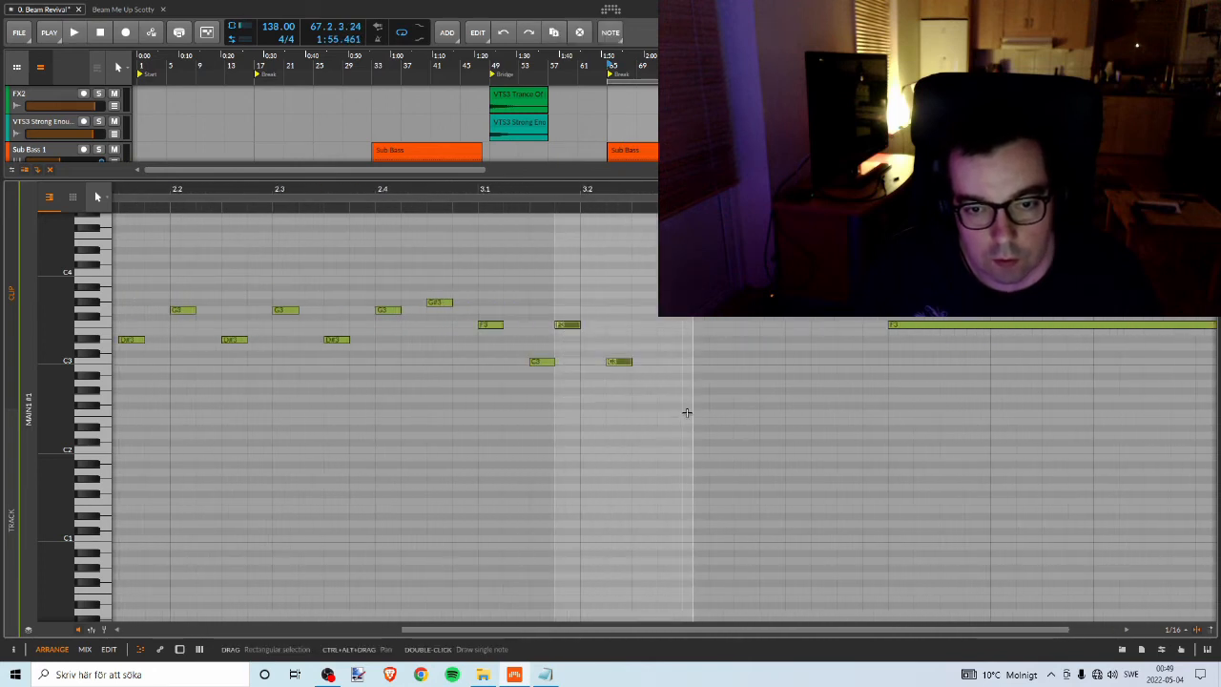
{"action": "key", "text": "Right"}
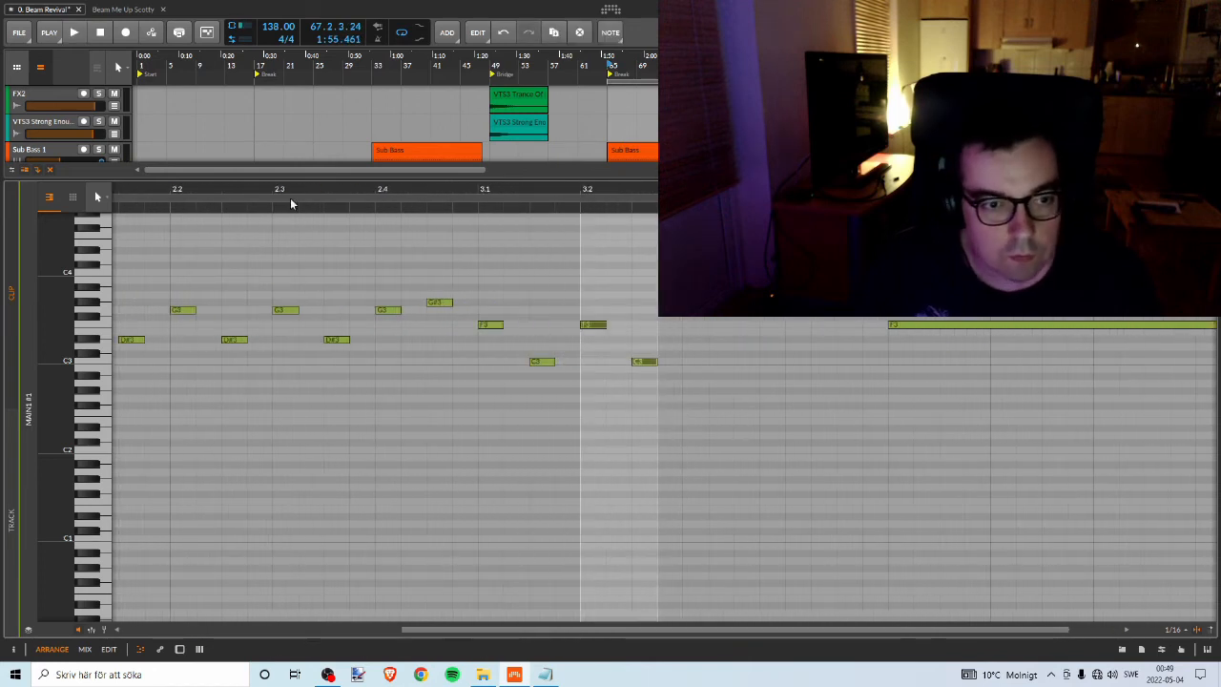
{"action": "left_click", "coordinate": [283, 189]}
{"action": "key", "text": "space"}
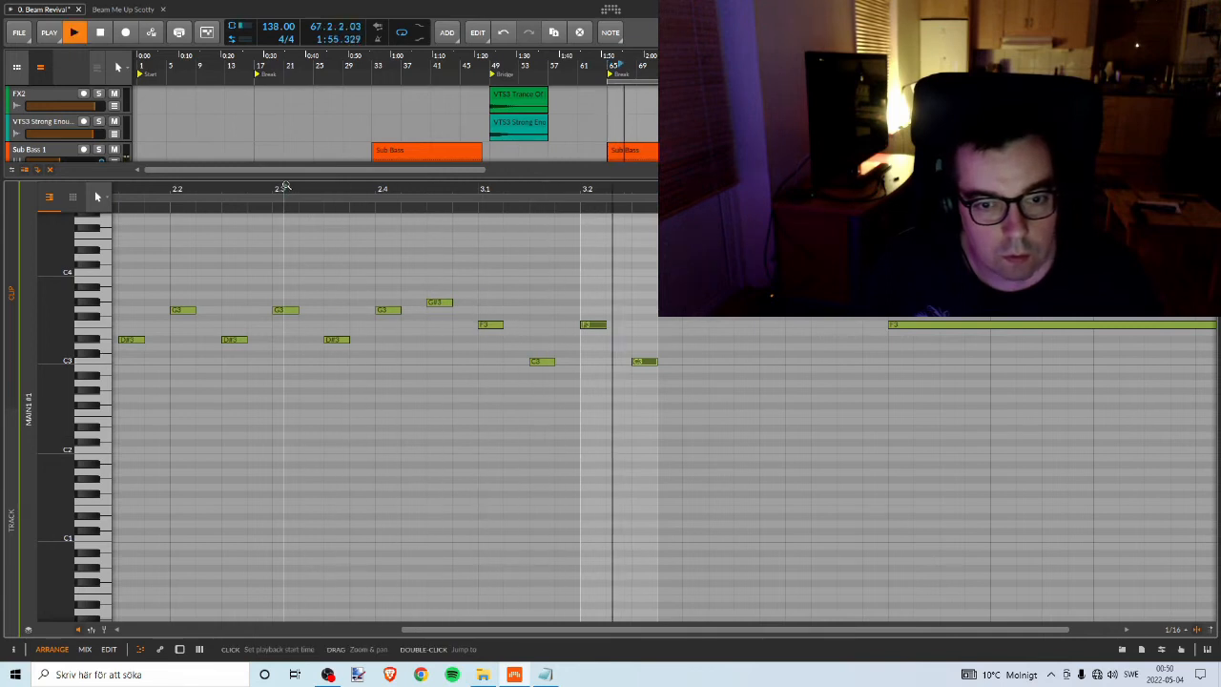
{"action": "key", "text": "space"}
Duplicate bar 3's four F3 and C3 notes so that the copies start on beat 3.3.
{"action": "left_click_drag", "start_coordinate": [667, 280], "coordinate": [489, 437]}
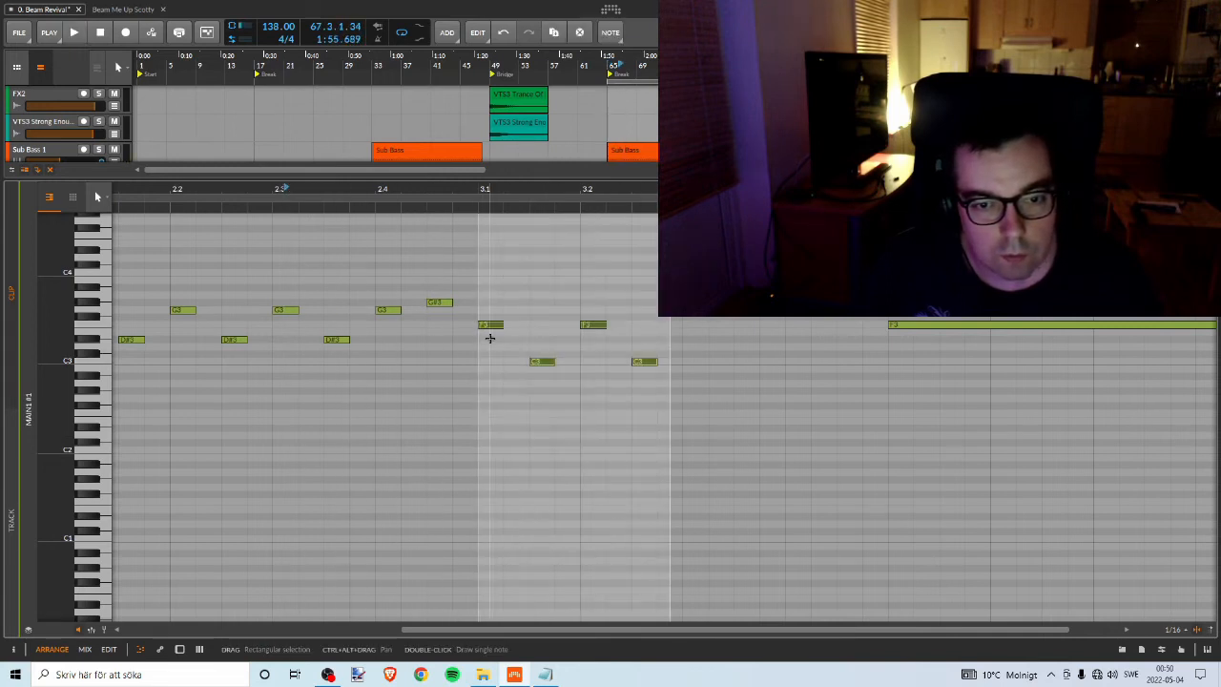
{"action": "left_click_drag", "start_coordinate": [490, 328], "coordinate": [695, 329], "text": "ctrl"}
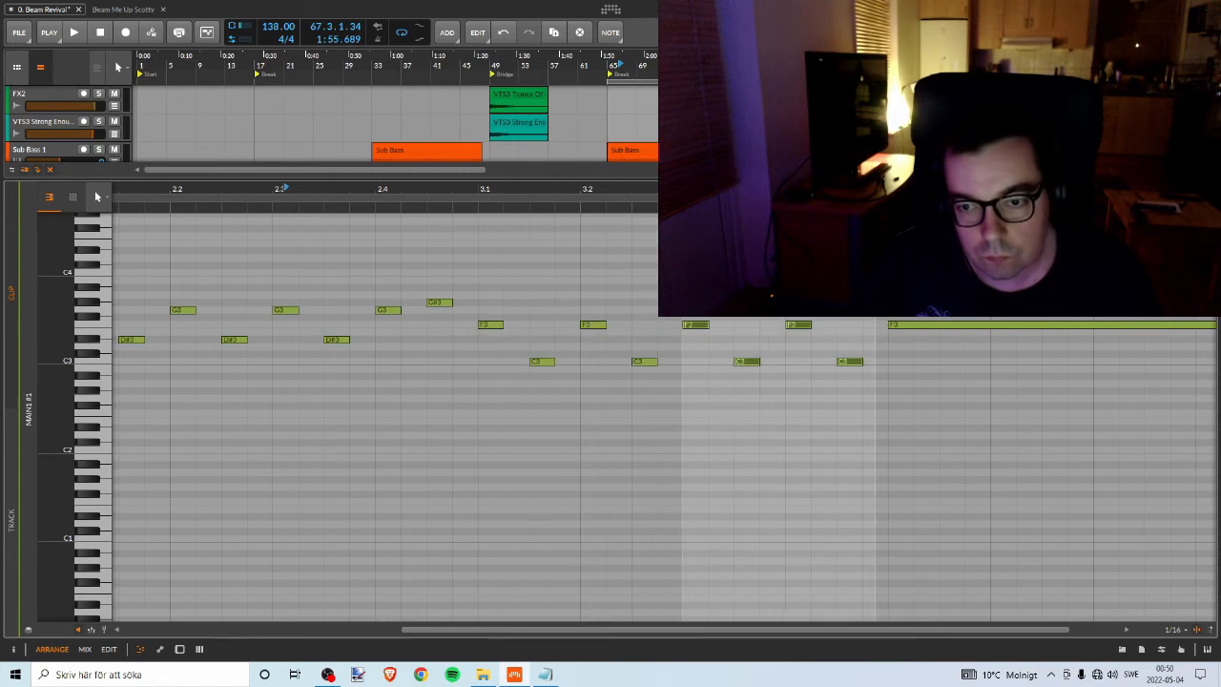
{"action": "left_click_drag", "start_coordinate": [841, 196], "coordinate": [575, 201]}
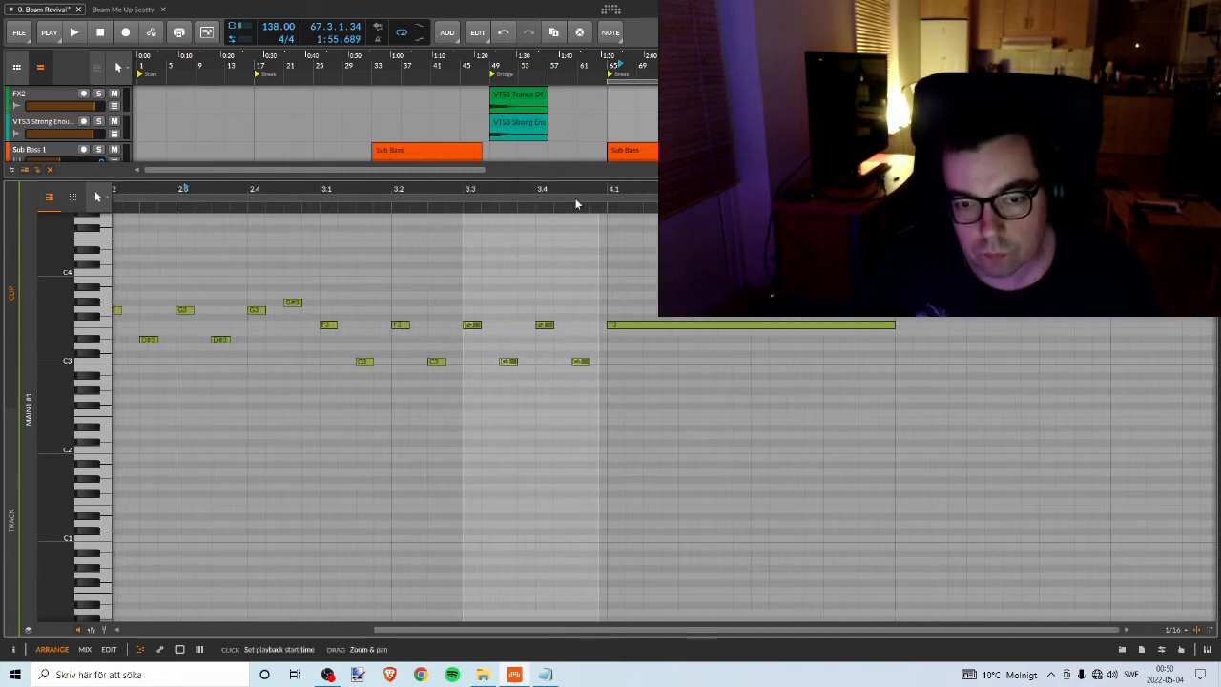
Replace bar 3's last C3 with a G3, raise bar 4's long F3 to G#3, and play the clip from its start.
{"action": "left_click", "coordinate": [537, 319]}
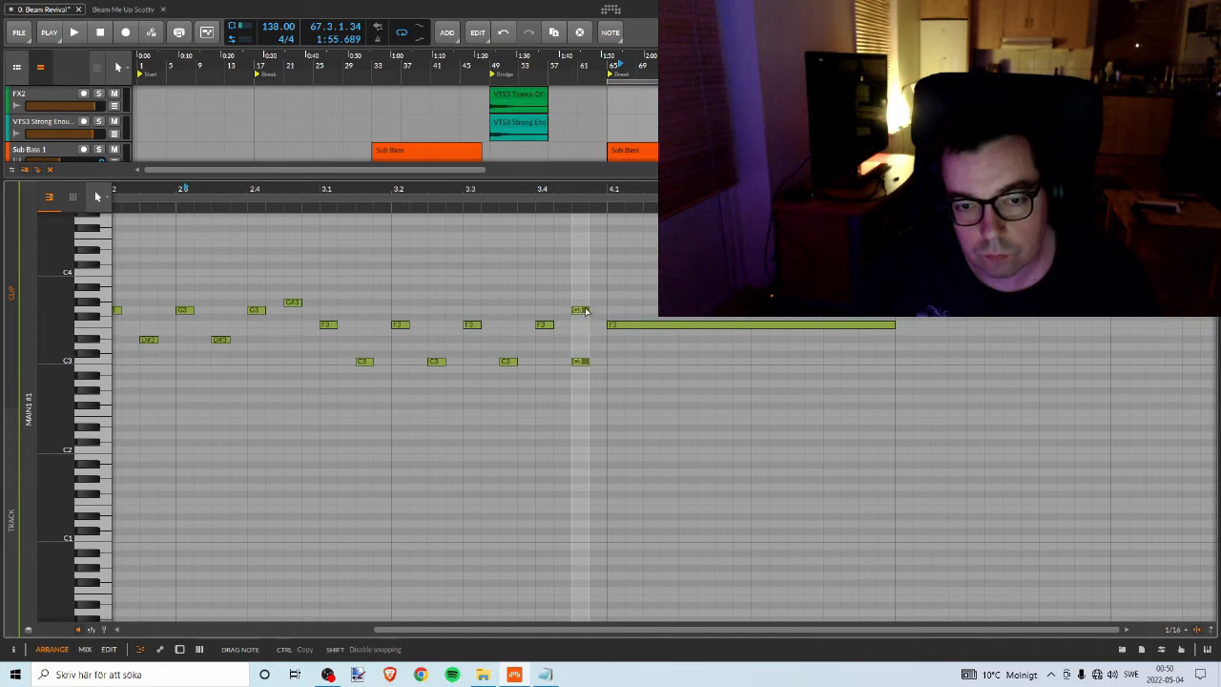
{"action": "left_click_drag", "start_coordinate": [585, 311], "coordinate": [638, 305]}
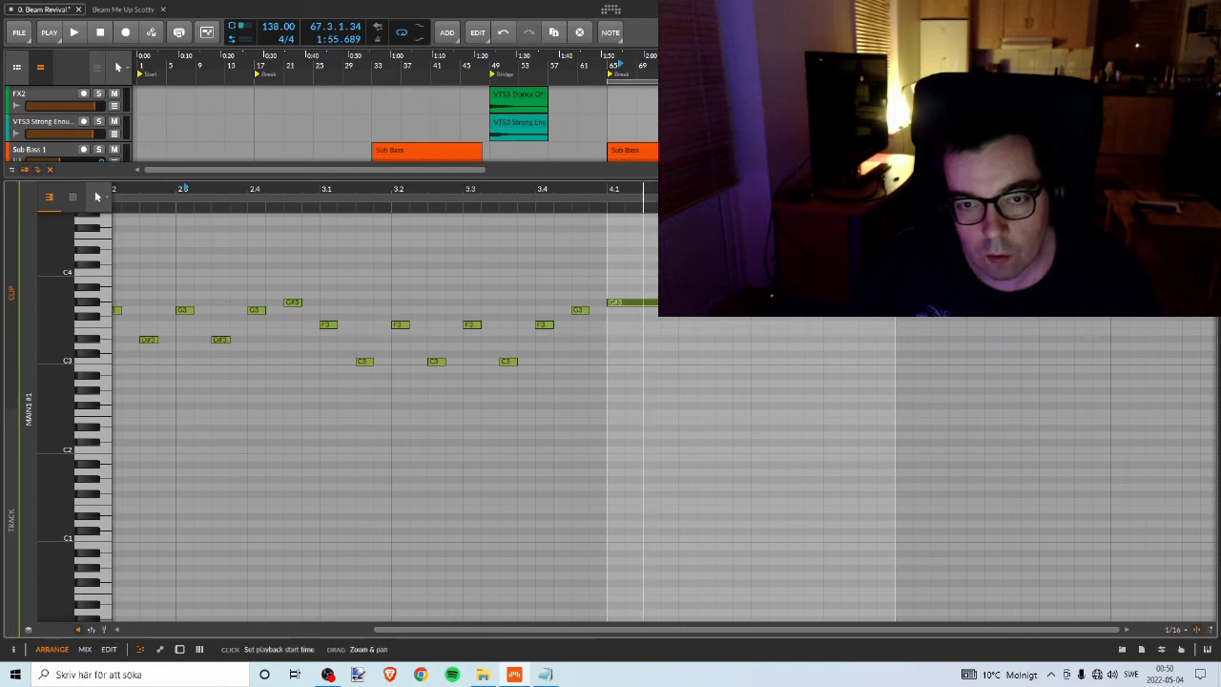
{"action": "mouse_move", "coordinate": [643, 192]}
{"action": "left_mouse_down"}
{"action": "mouse_move", "coordinate": [627, 158]}
{"action": "mouse_move", "coordinate": [646, 192]}
{"action": "left_mouse_up"}
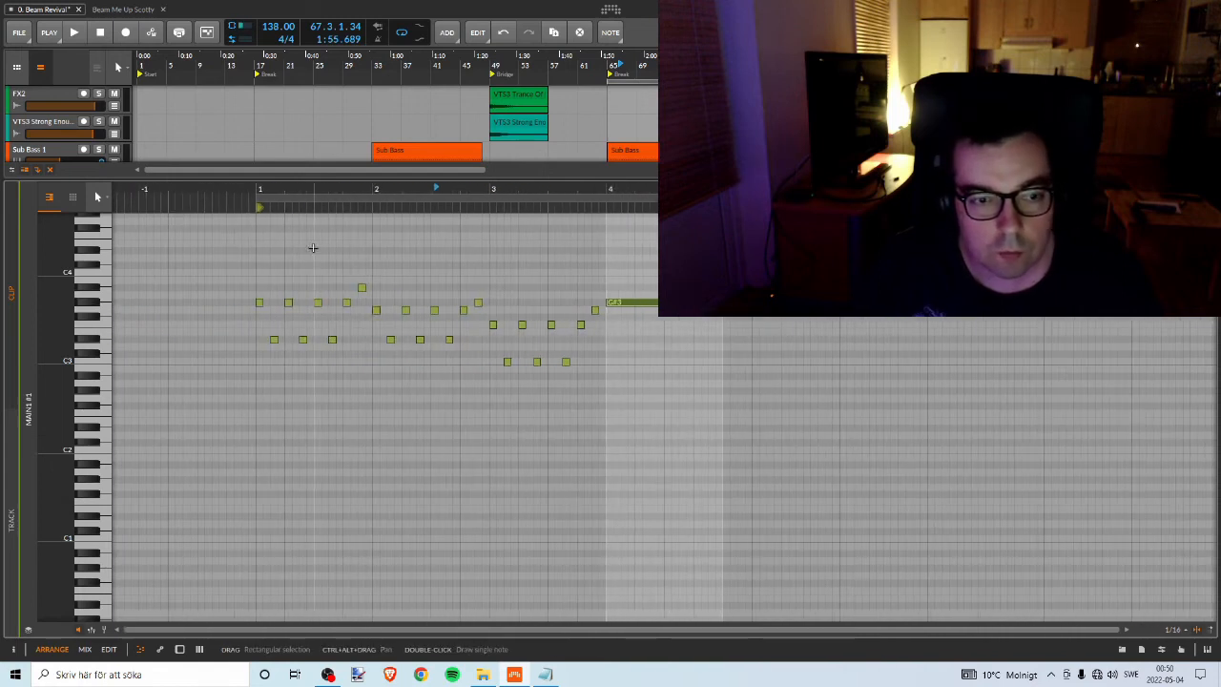
{"action": "key", "text": "space"}
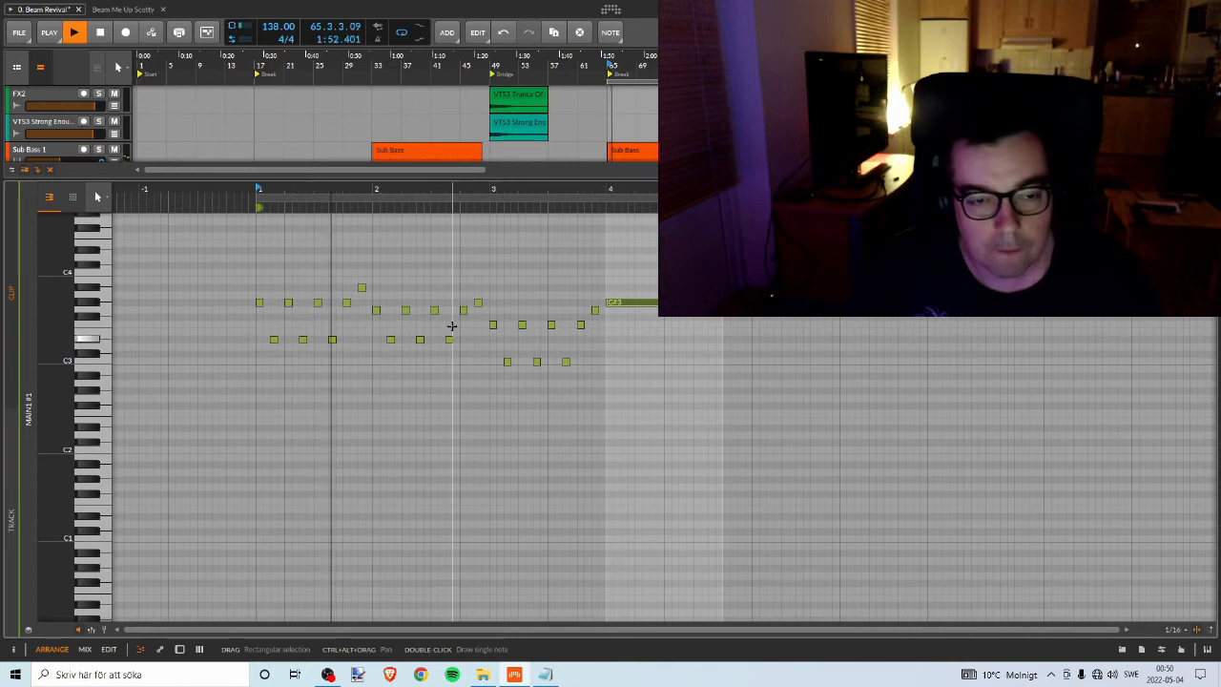
{"action": "left_click_drag", "start_coordinate": [703, 190], "coordinate": [701, 193]}
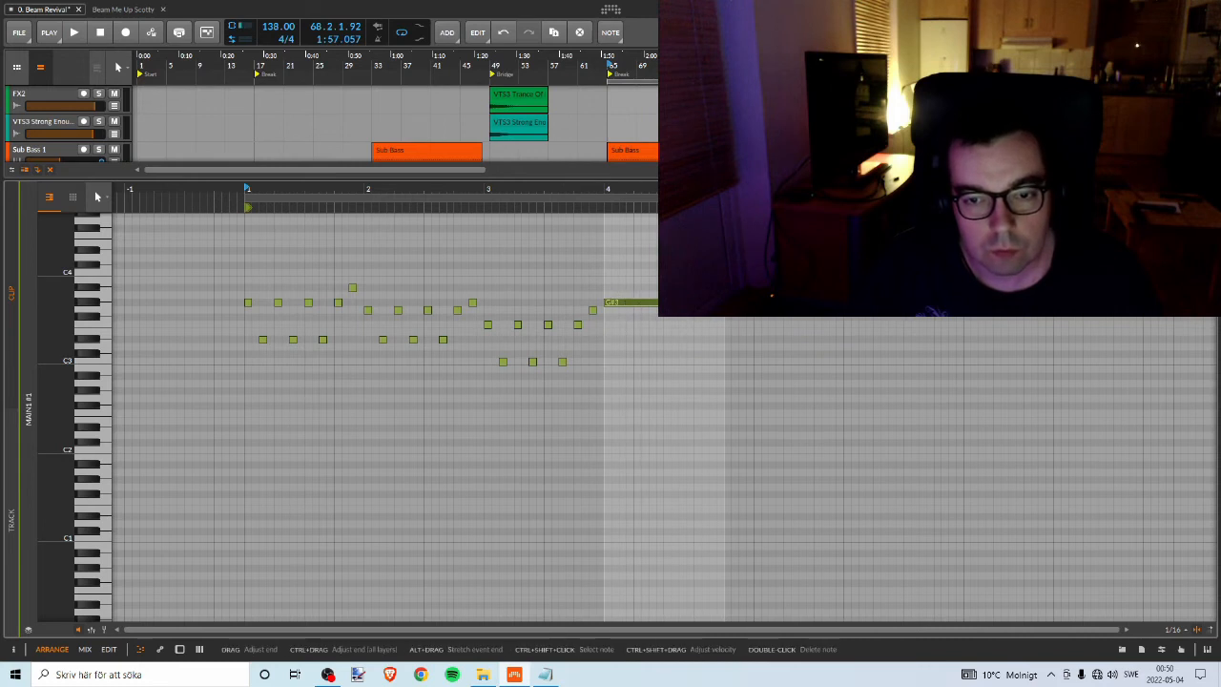
Shorten bar 4's long G#3 to a sixteenth note.
{"action": "left_click", "coordinate": [369, 311]}
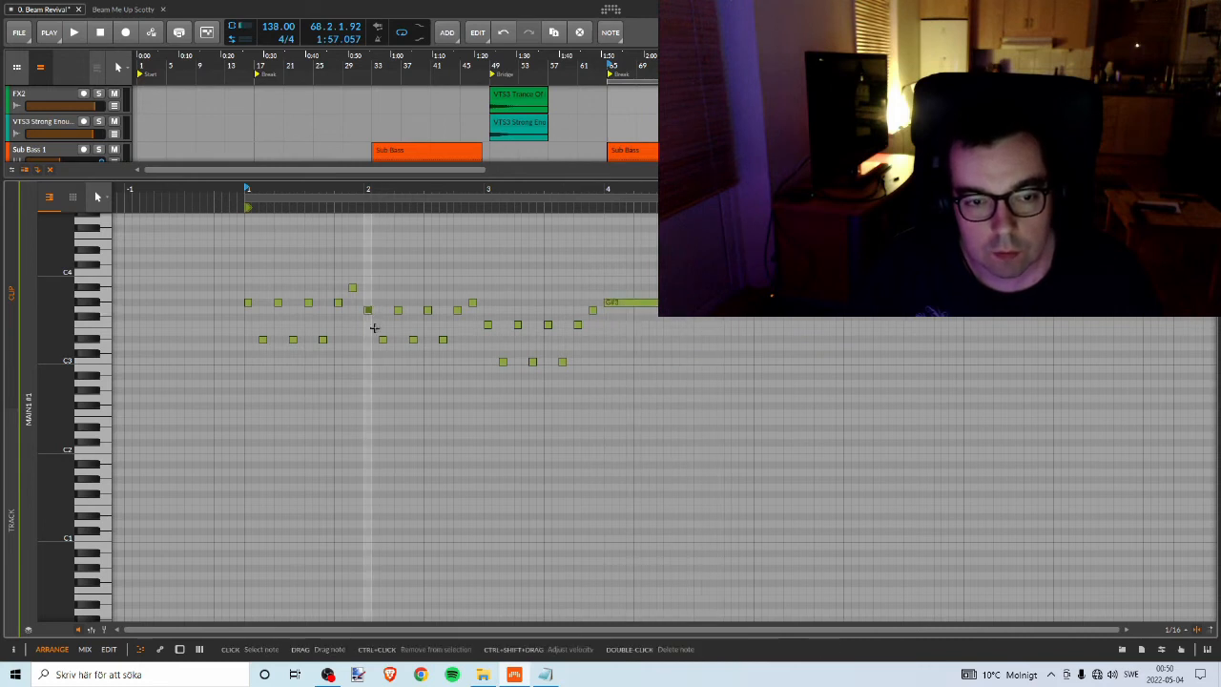
{"action": "left_click", "coordinate": [383, 342]}
{"action": "left_click", "coordinate": [618, 304]}
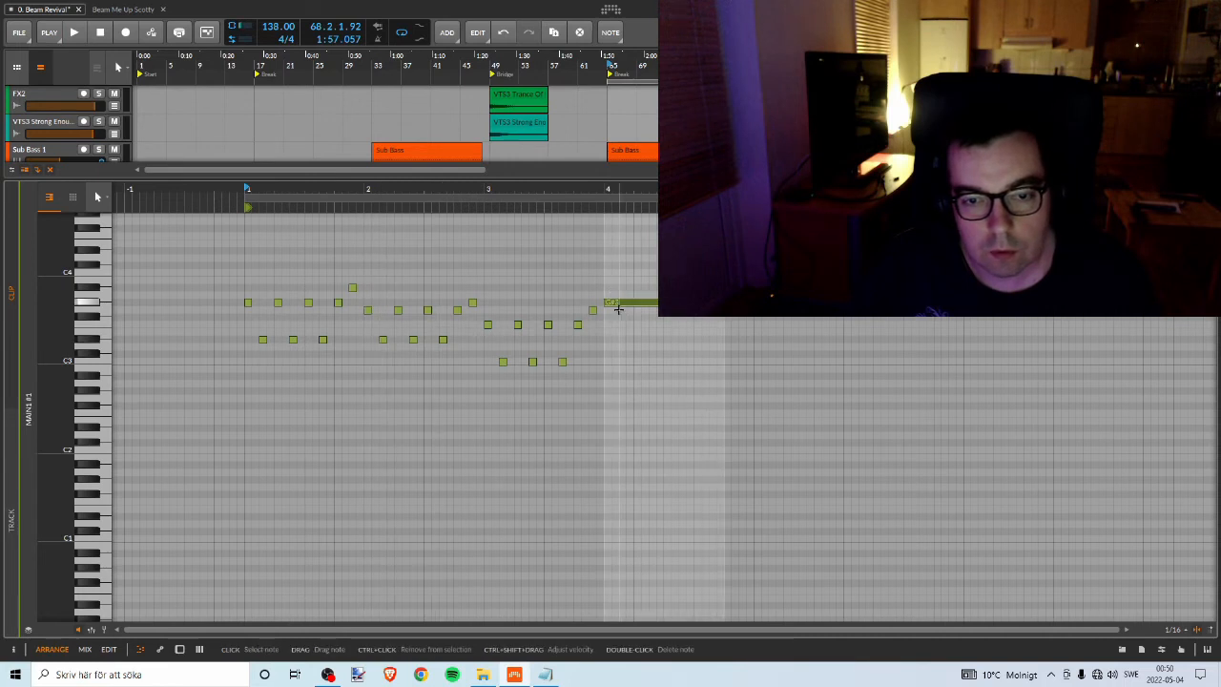
{"action": "left_click_drag", "start_coordinate": [721, 302], "coordinate": [611, 302]}
{"action": "left_click_drag", "start_coordinate": [523, 190], "coordinate": [557, 202]}
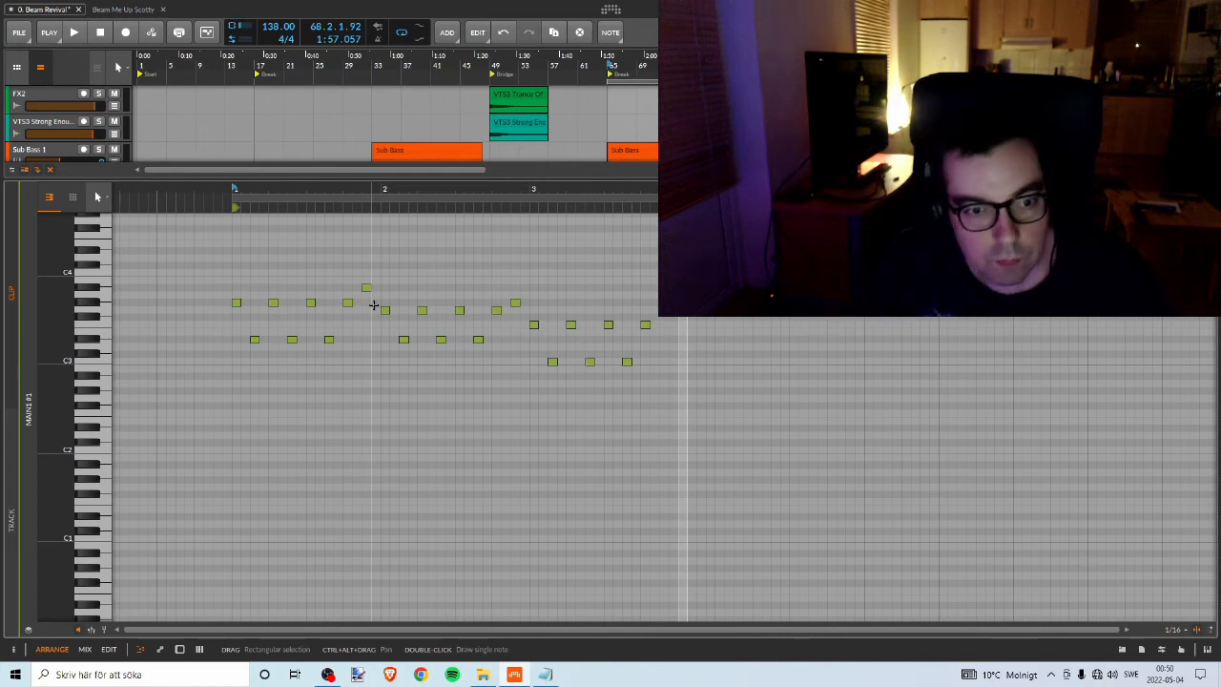
Compare the earlier bars' note pairs and fill bar 4 with alternating sixteenth G#3 and D#3 notes half a beat apart.
{"action": "left_click", "coordinate": [254, 340]}
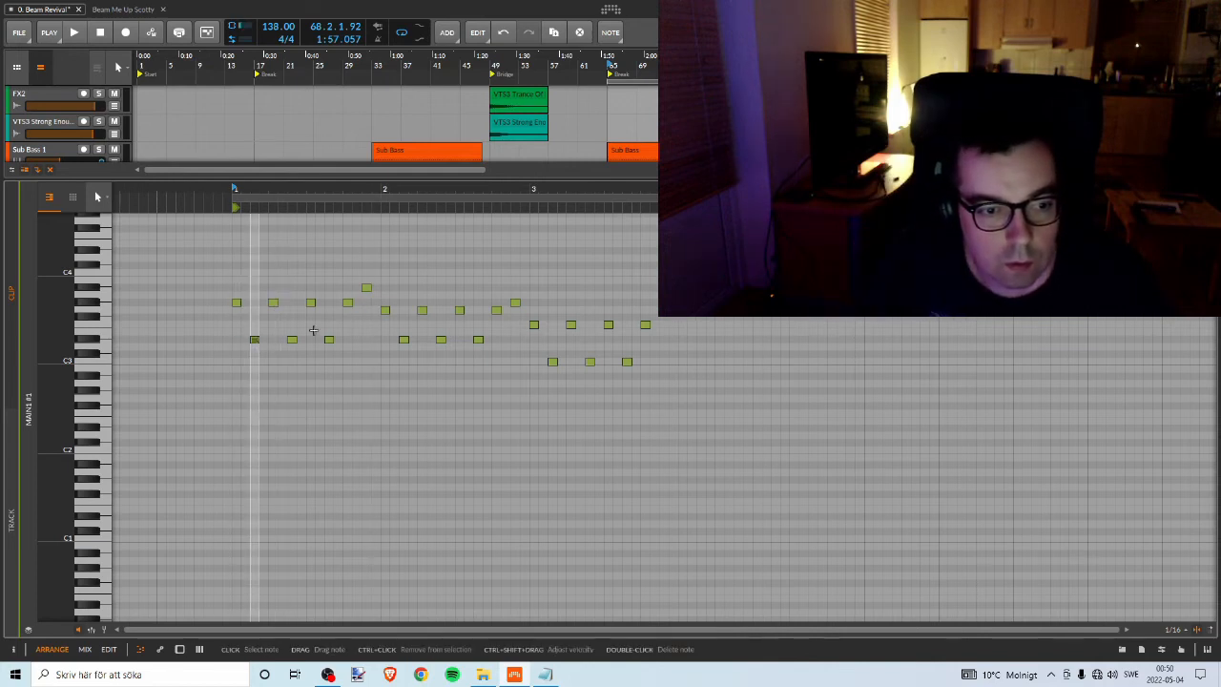
{"action": "left_click", "coordinate": [383, 309]}
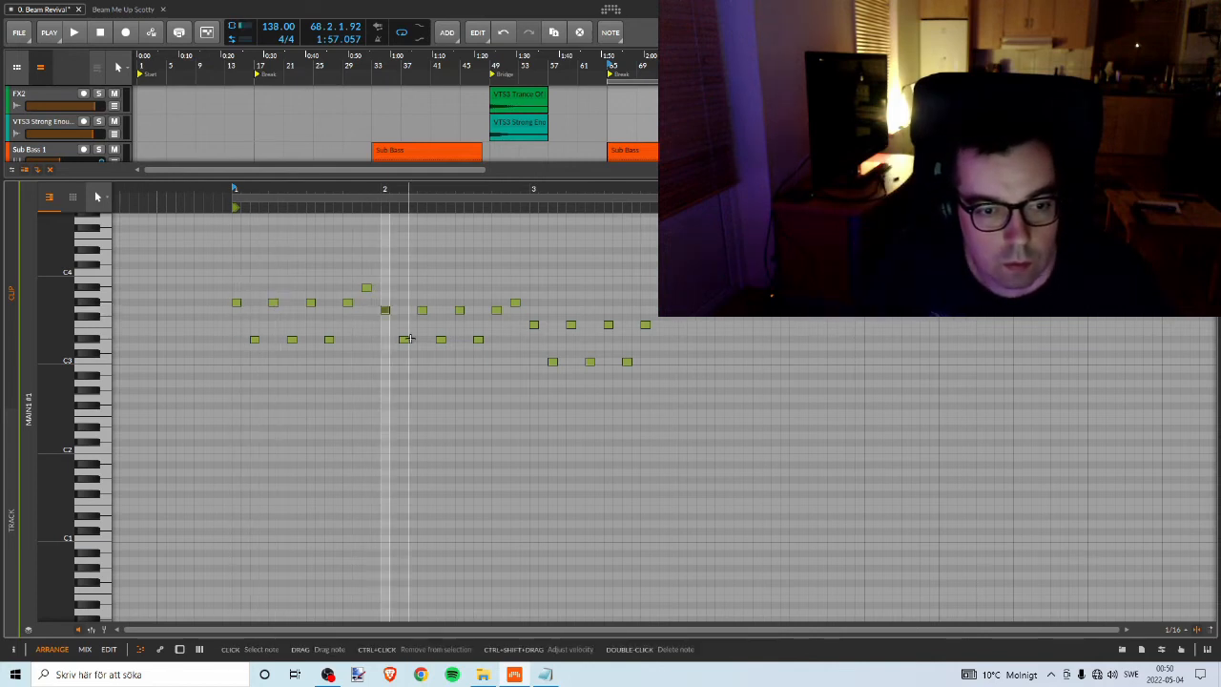
{"action": "left_click", "coordinate": [535, 325]}
{"action": "left_click", "coordinate": [553, 362]}
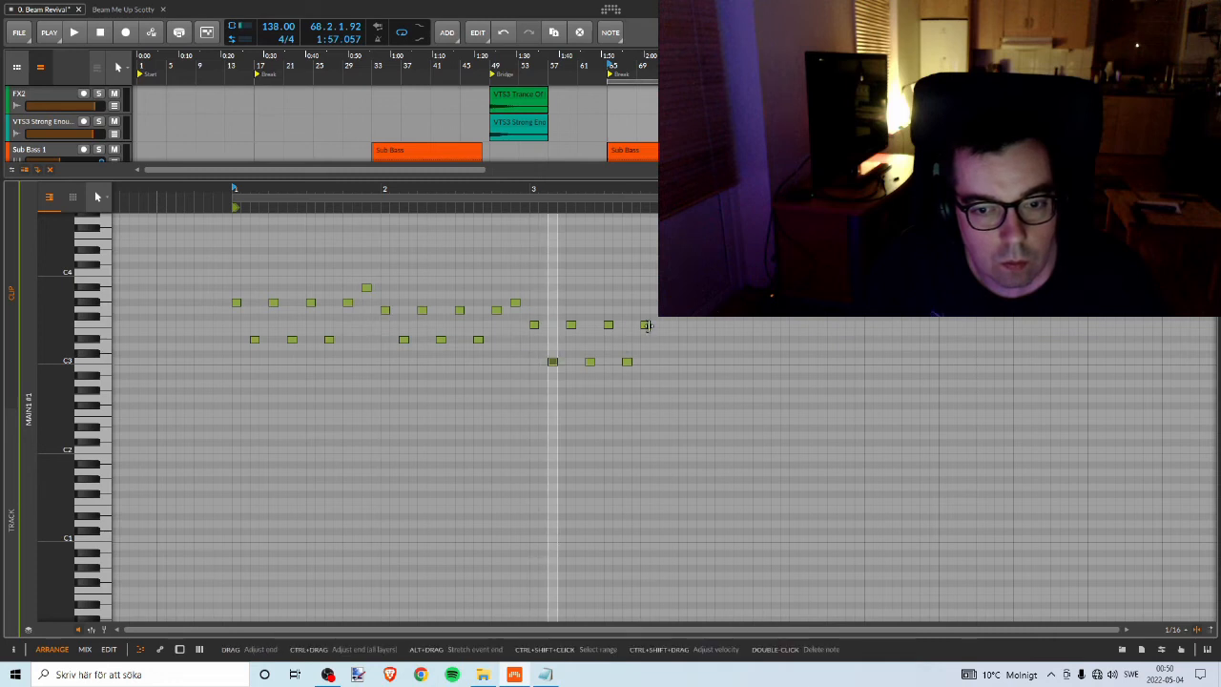
{"action": "left_click", "coordinate": [683, 307]}
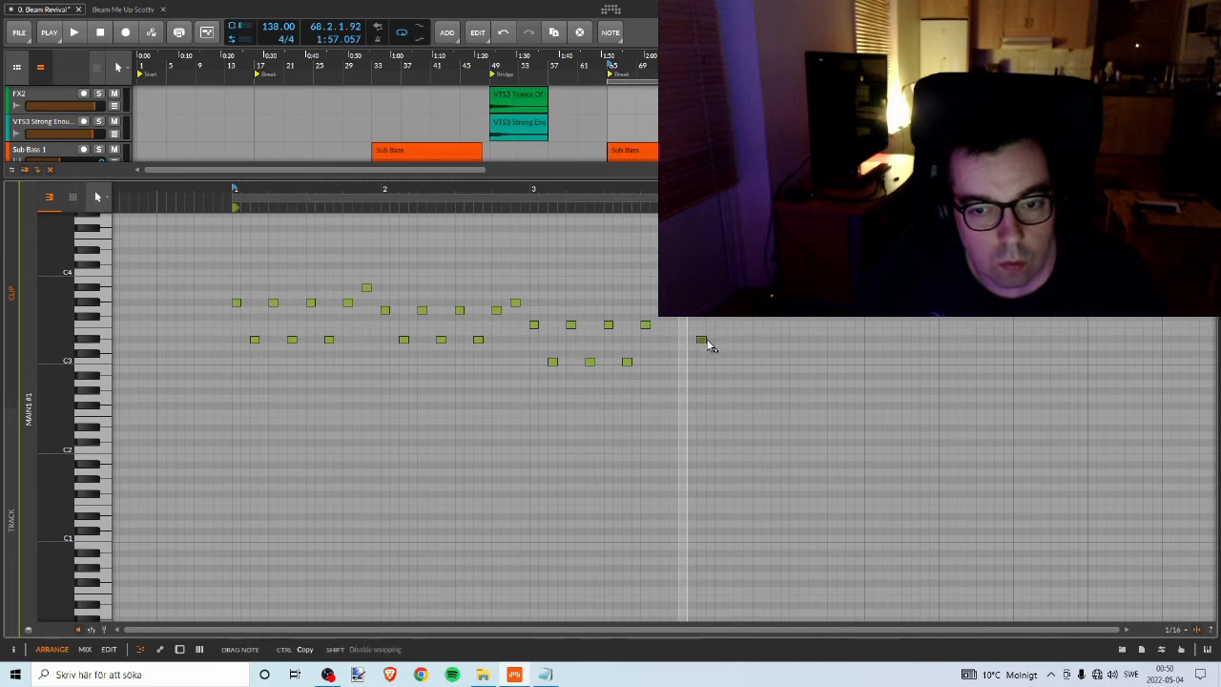
{"action": "left_click", "coordinate": [705, 341]}
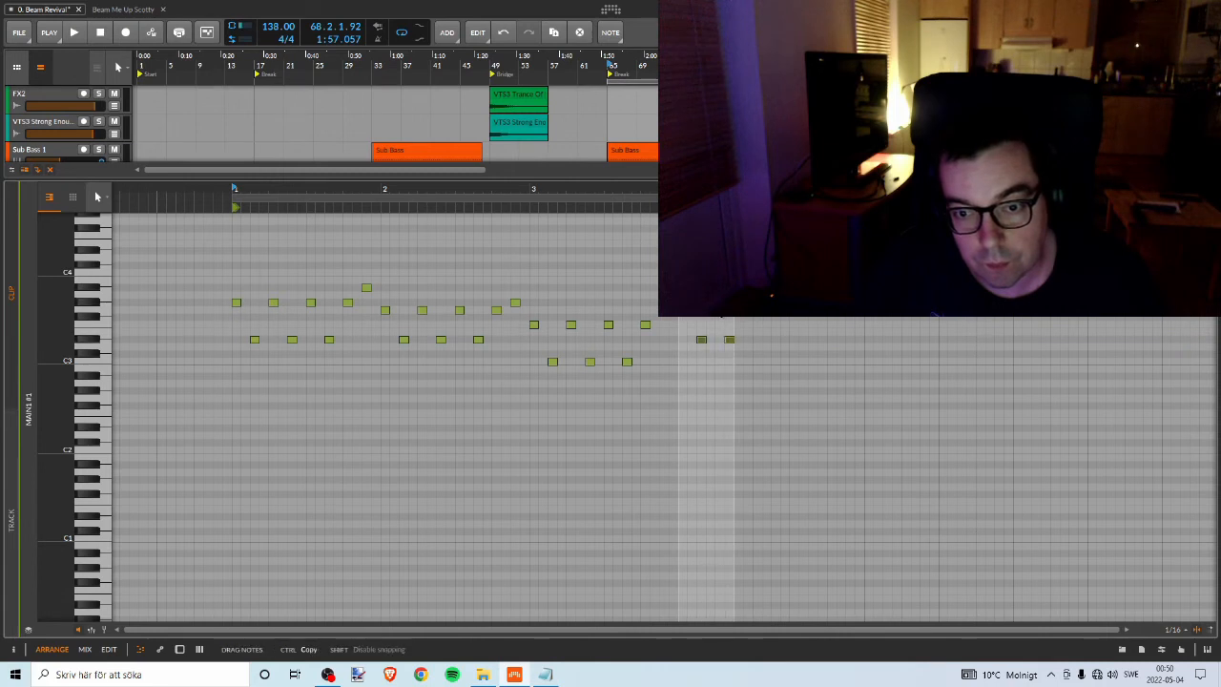
{"action": "left_click_drag", "start_coordinate": [721, 311], "coordinate": [793, 368]}
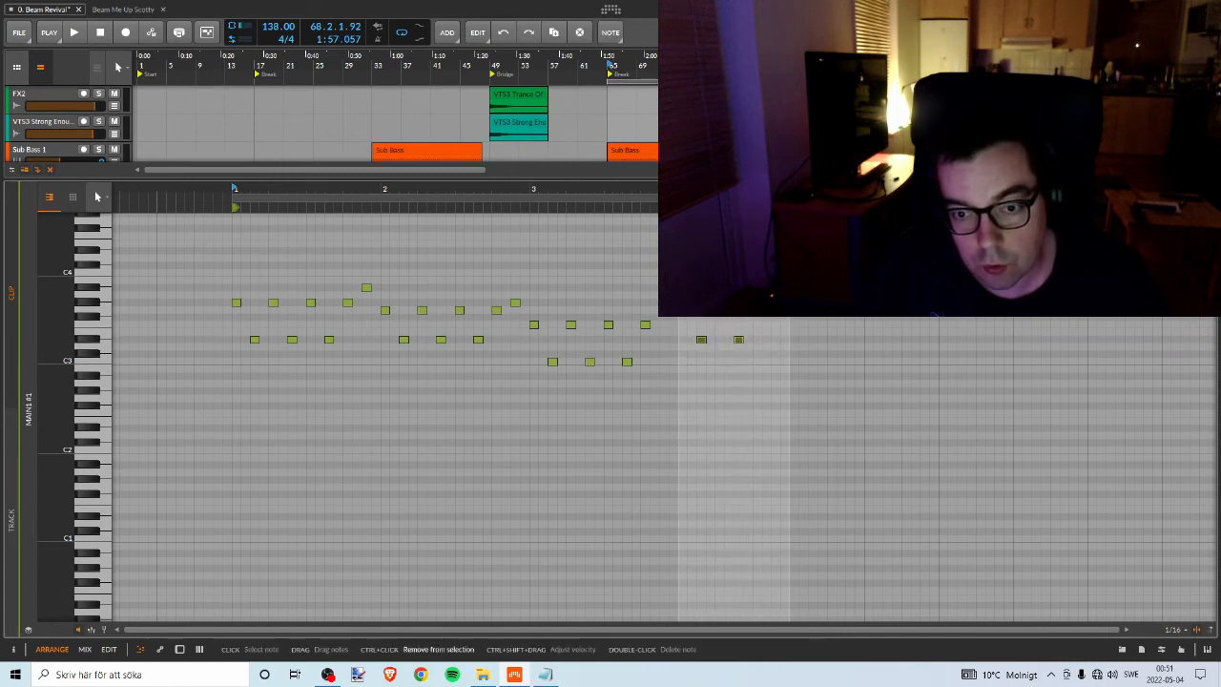
{"action": "left_click_drag", "start_coordinate": [685, 310], "coordinate": [742, 316]}
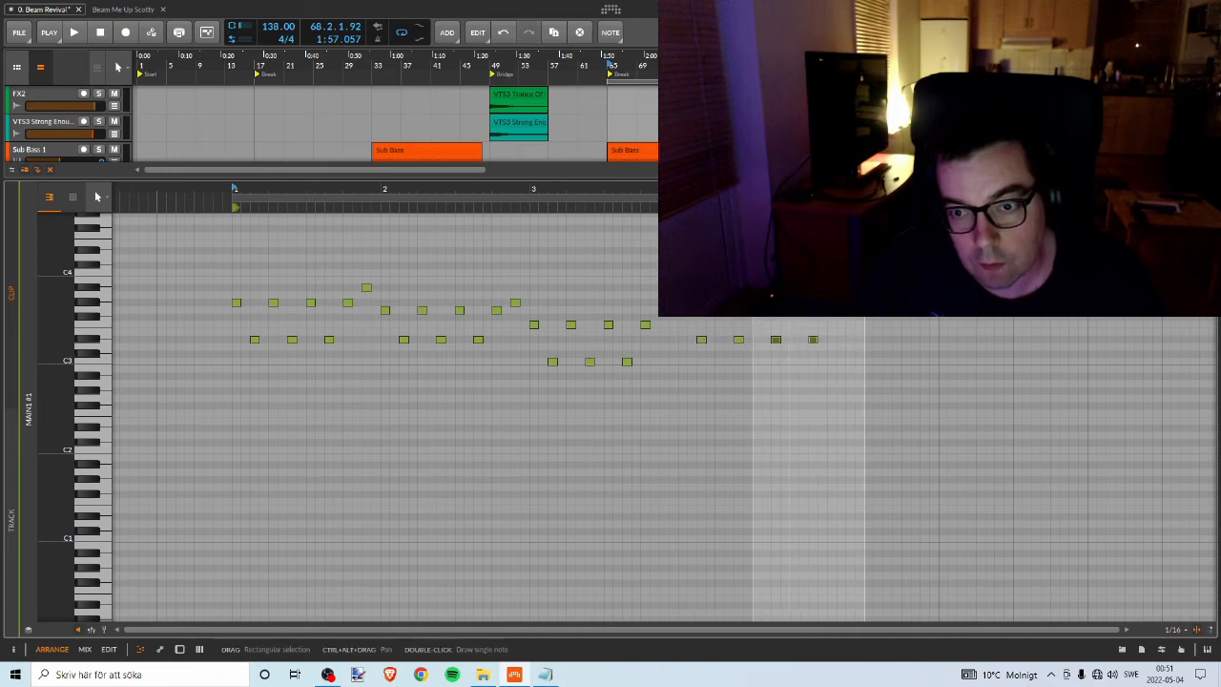
Play the completed clip and shorten the arranger's loop range to span bars 65 to 69, matching the Main1 clip.
{"action": "key", "text": "space"}
{"action": "left_click_drag", "start_coordinate": [694, 180], "coordinate": [694, 461]}
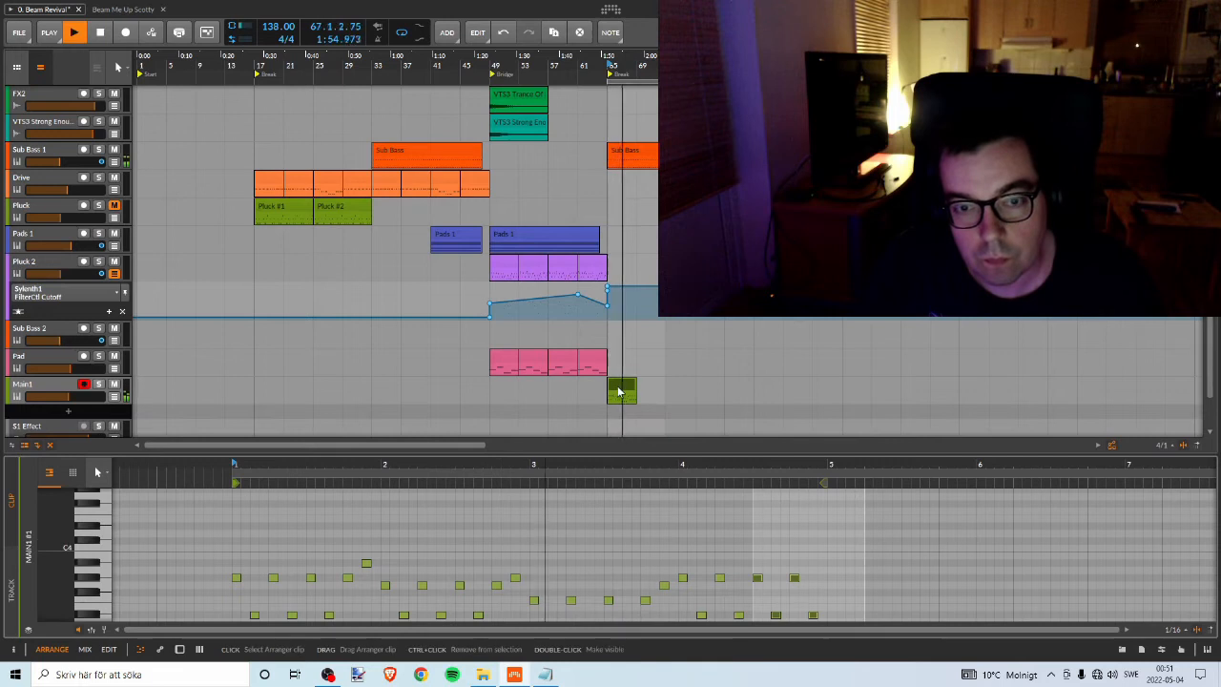
{"action": "left_click_drag", "start_coordinate": [641, 68], "coordinate": [643, 177]}
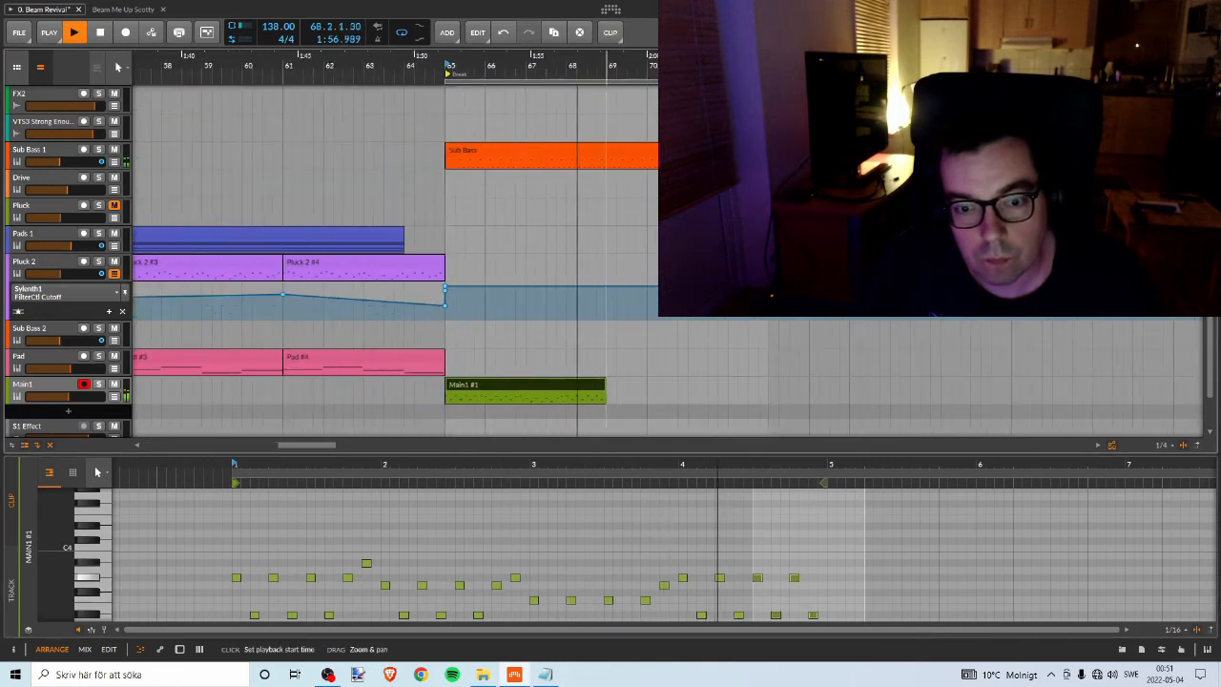
{"action": "key", "text": "space"}
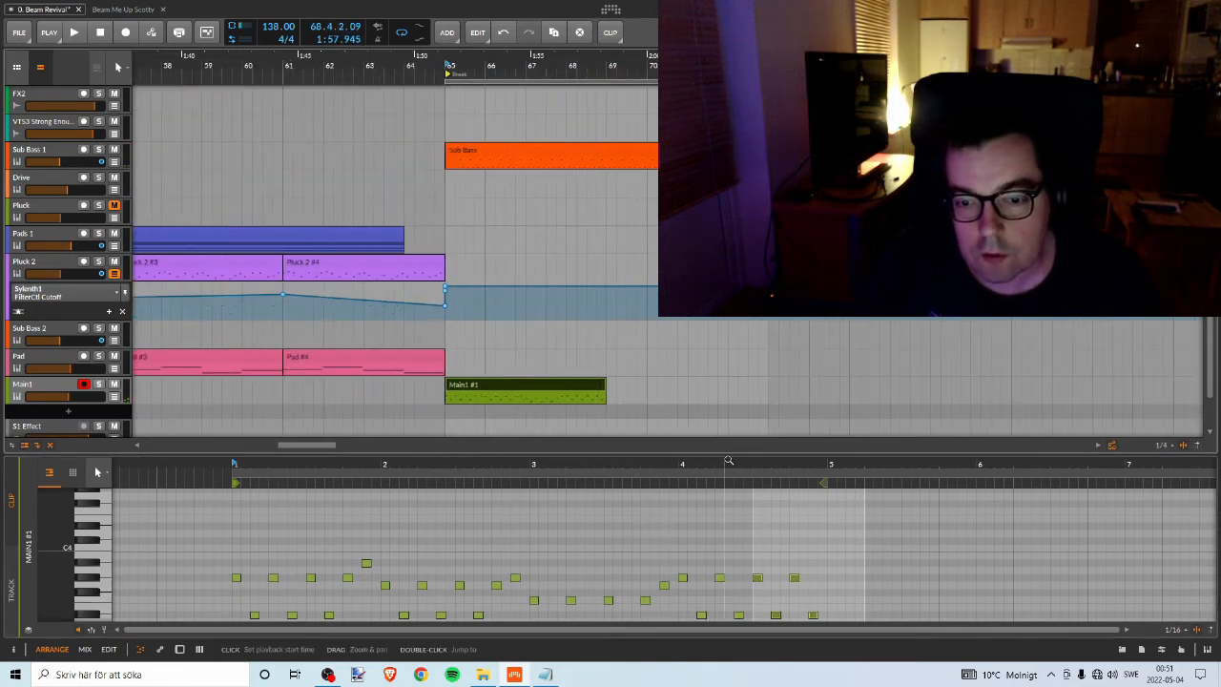
{"action": "mouse_move", "coordinate": [722, 450]}
{"action": "left_mouse_down"}
{"action": "mouse_move", "coordinate": [722, 285]}
{"action": "mouse_move", "coordinate": [723, 462]}
{"action": "left_mouse_up"}
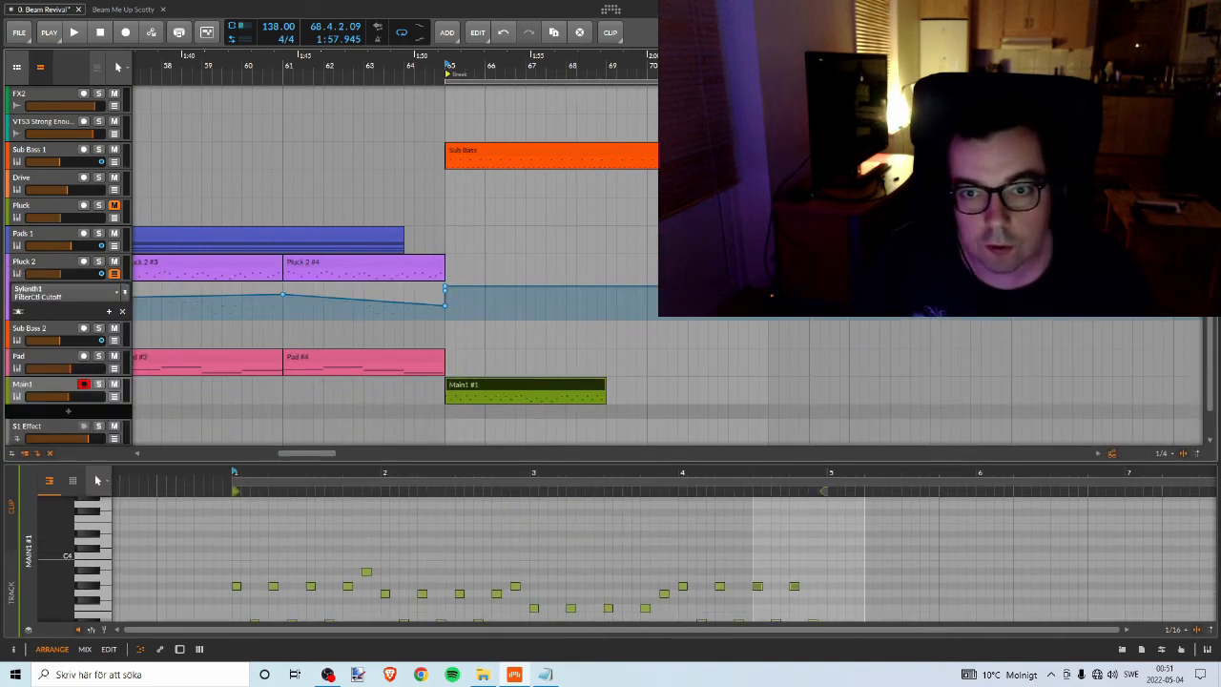
{"action": "left_click_drag", "start_coordinate": [768, 84], "coordinate": [605, 85]}
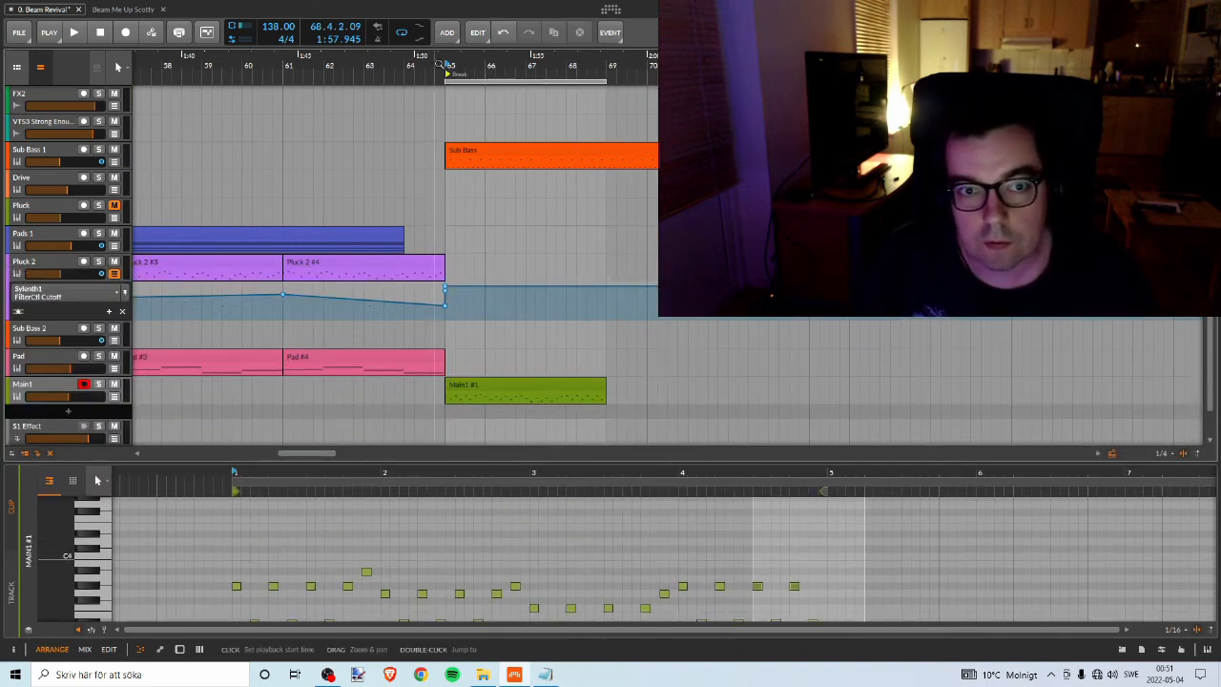
Listen to the looped melody and lower the G#3 notes on beats 4.3 and 4.4 to G3.
{"action": "key", "text": "space"}
{"action": "left_click_drag", "start_coordinate": [677, 463], "coordinate": [677, 183]}
{"action": "scroll", "coordinate": [593, 298], "scroll_direction": "up", "scroll_amount": 3}
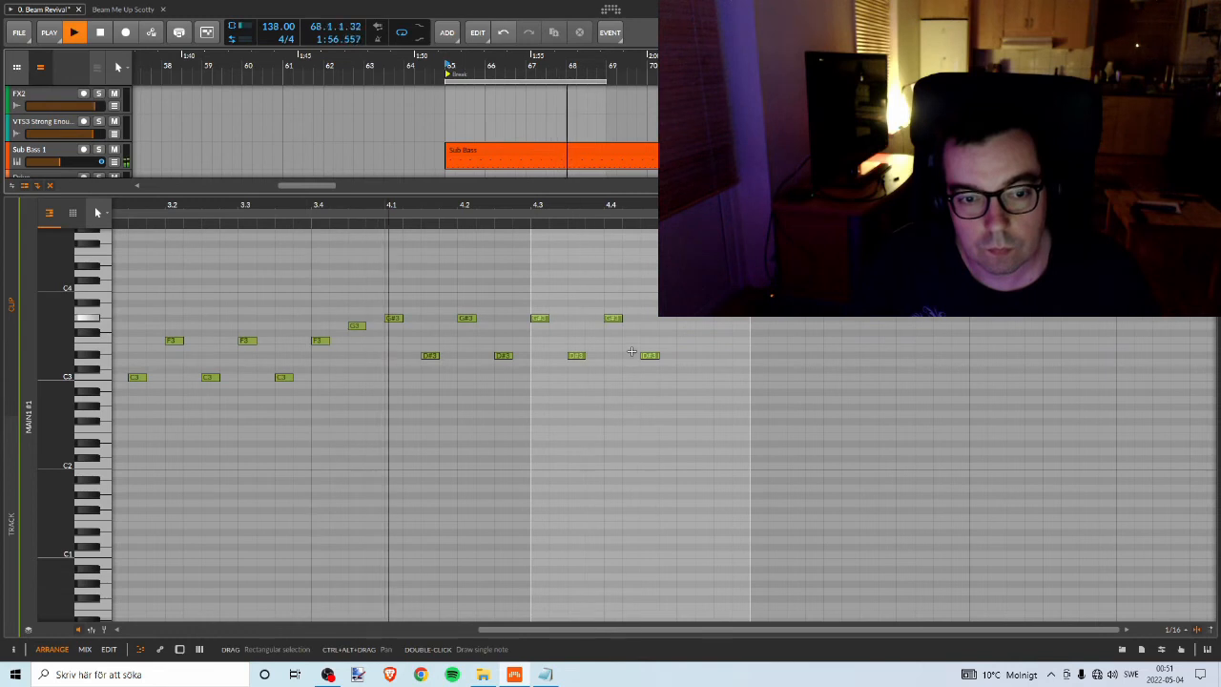
{"action": "key", "text": "space"}
{"action": "left_click_drag", "start_coordinate": [530, 305], "coordinate": [649, 336]}
{"action": "key", "text": "Down"}
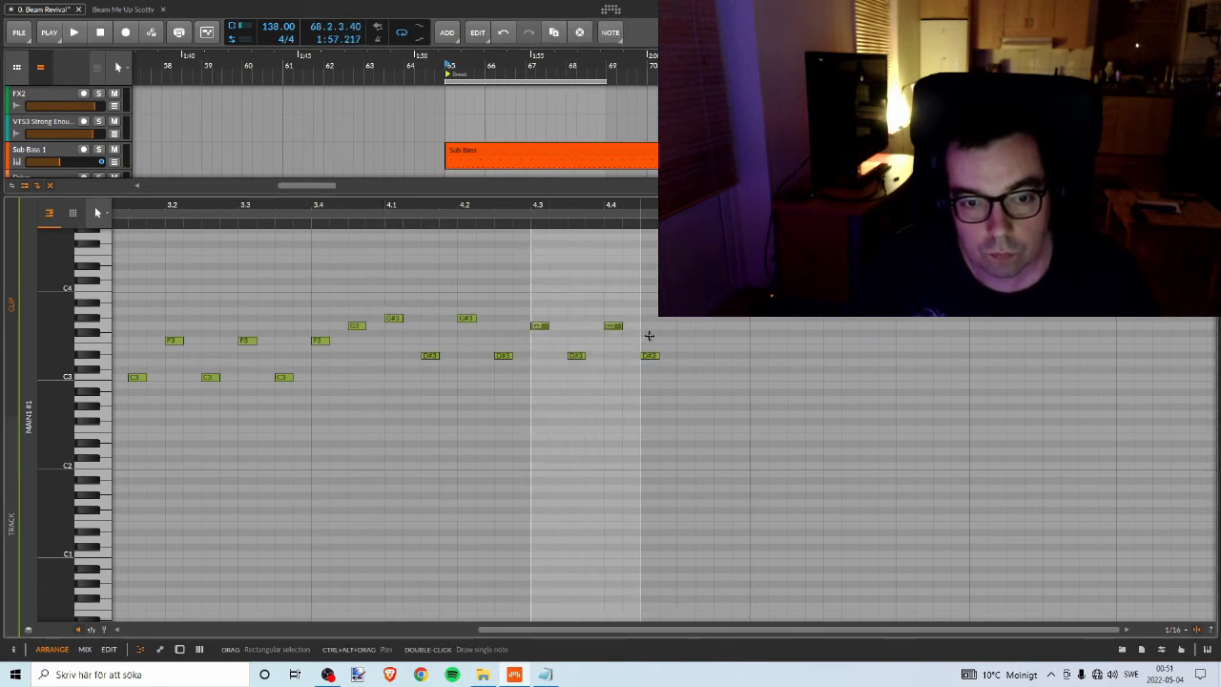
Play the revised melody around the loop, and select the Main1 clip in the arranger.
{"action": "left_click", "coordinate": [348, 204]}
{"action": "key", "text": "space"}
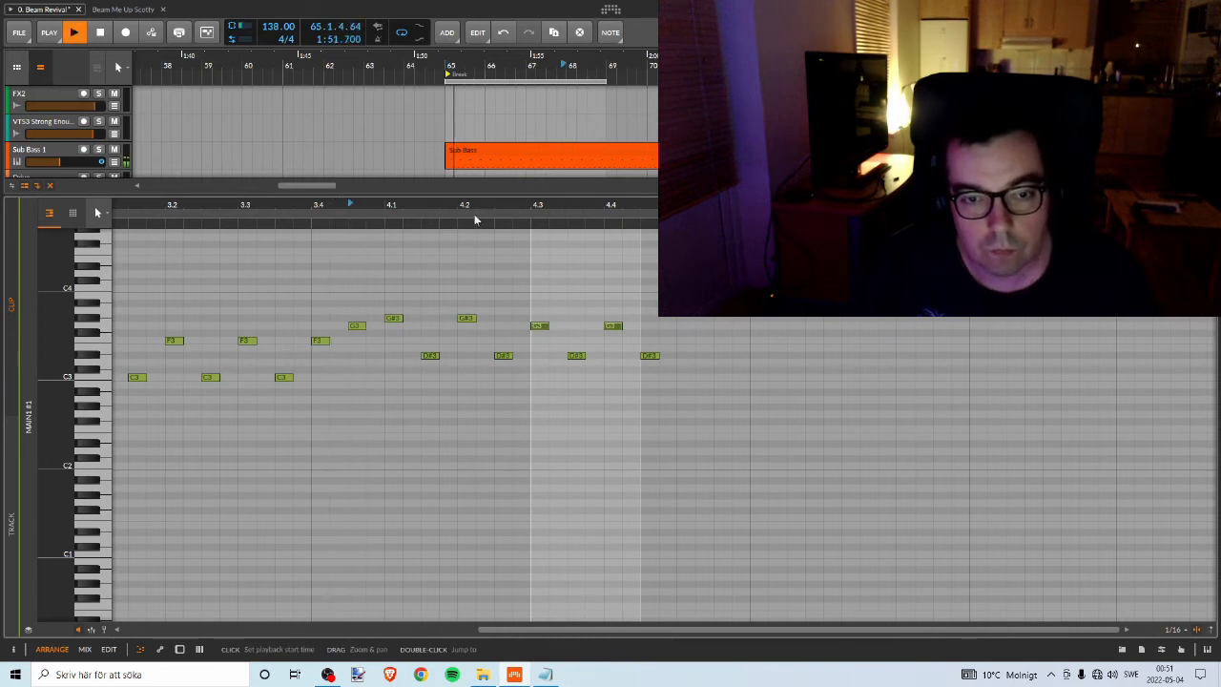
{"action": "left_click_drag", "start_coordinate": [496, 209], "coordinate": [565, 206]}
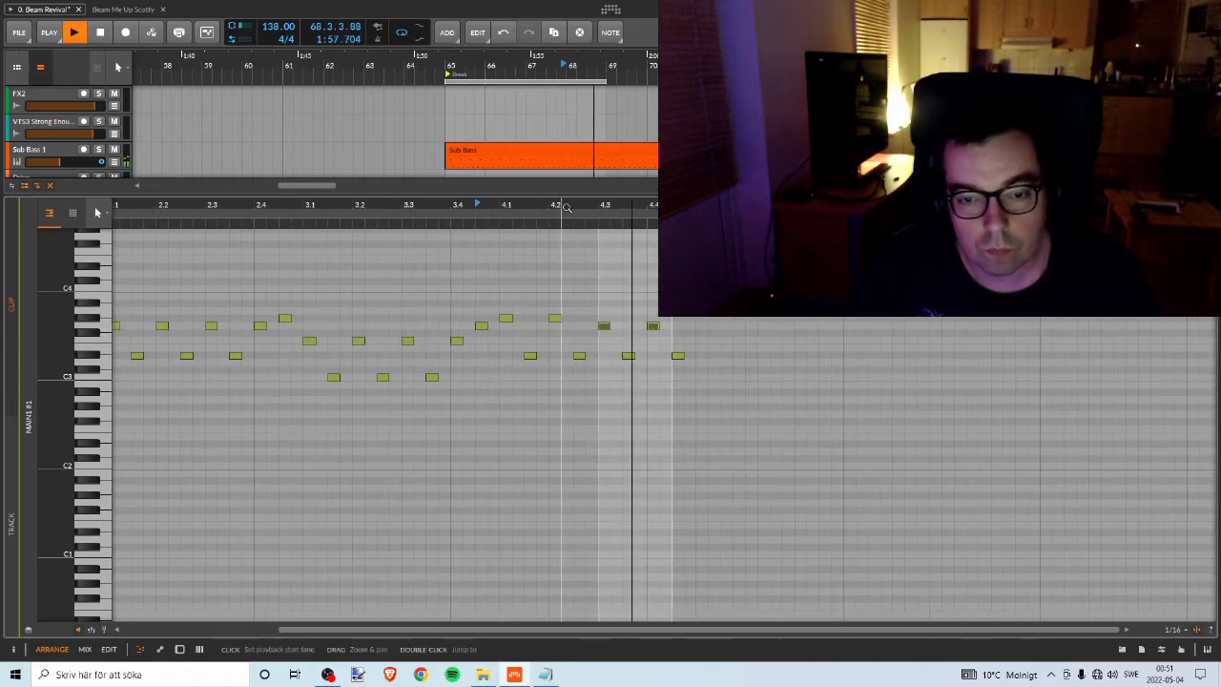
{"action": "left_click_drag", "start_coordinate": [597, 197], "coordinate": [507, 502]}
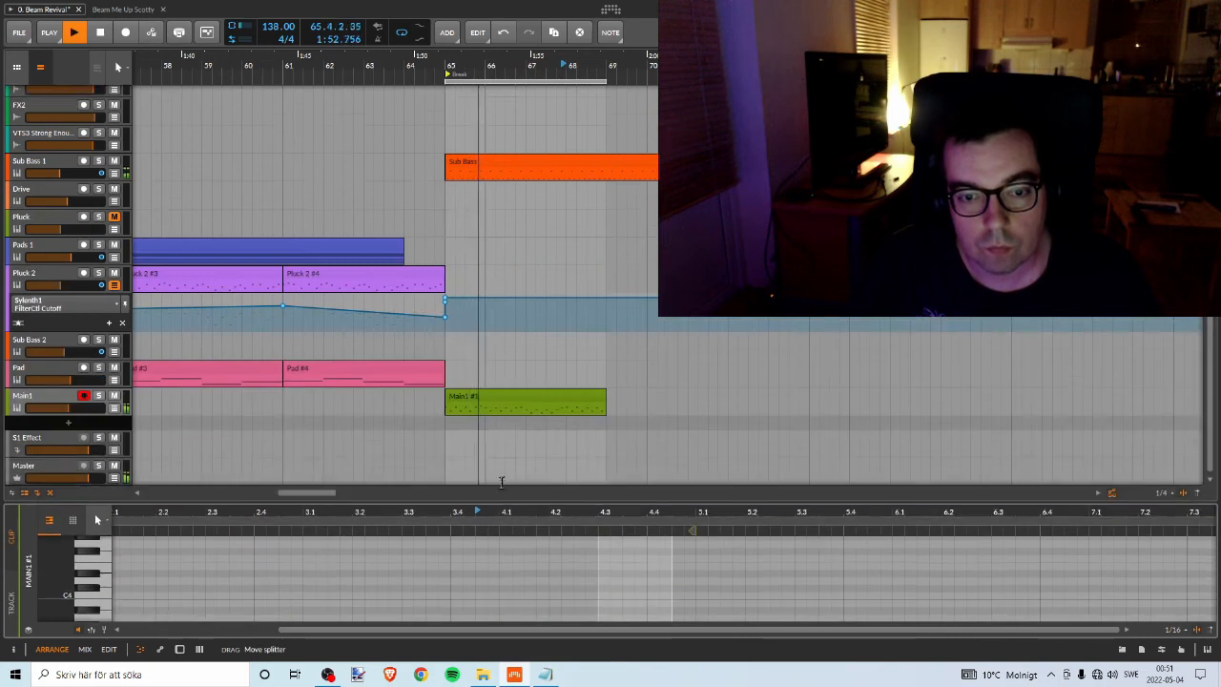
{"action": "key", "text": "space"}
{"action": "left_click", "coordinate": [505, 395]}
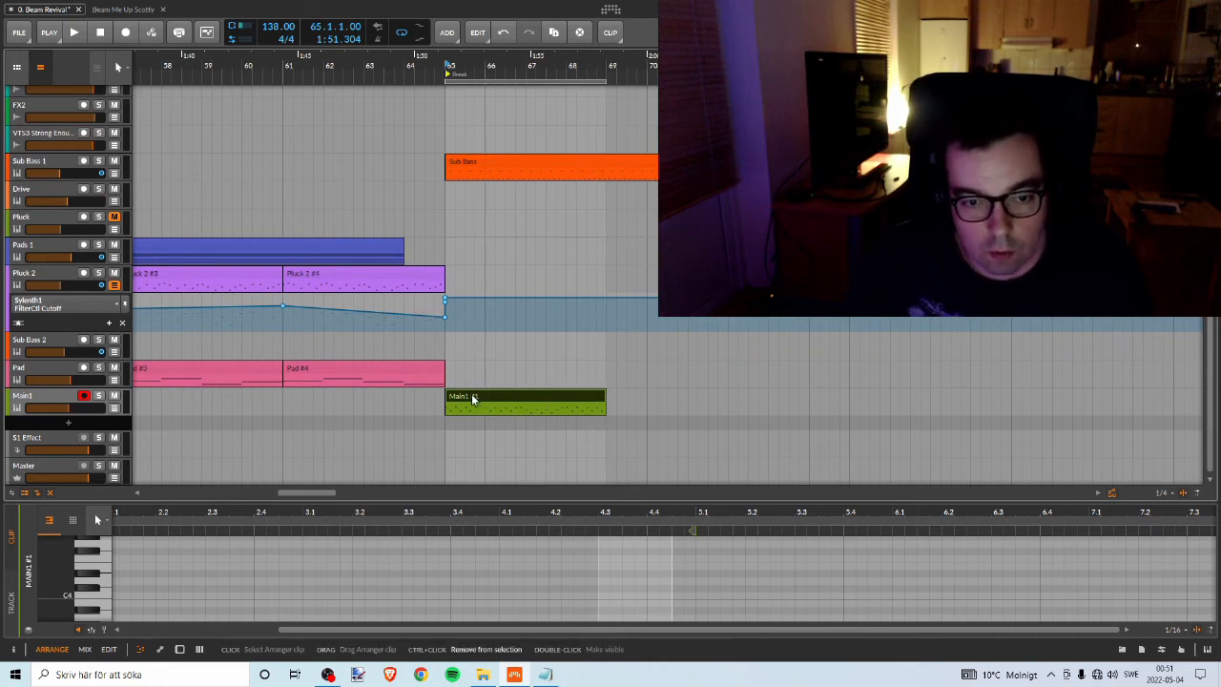
Duplicate the Main1 clip so the copy starts at bar 69, directly after the original, and save the project.
{"action": "left_click_drag", "start_coordinate": [471, 396], "coordinate": [630, 396]}
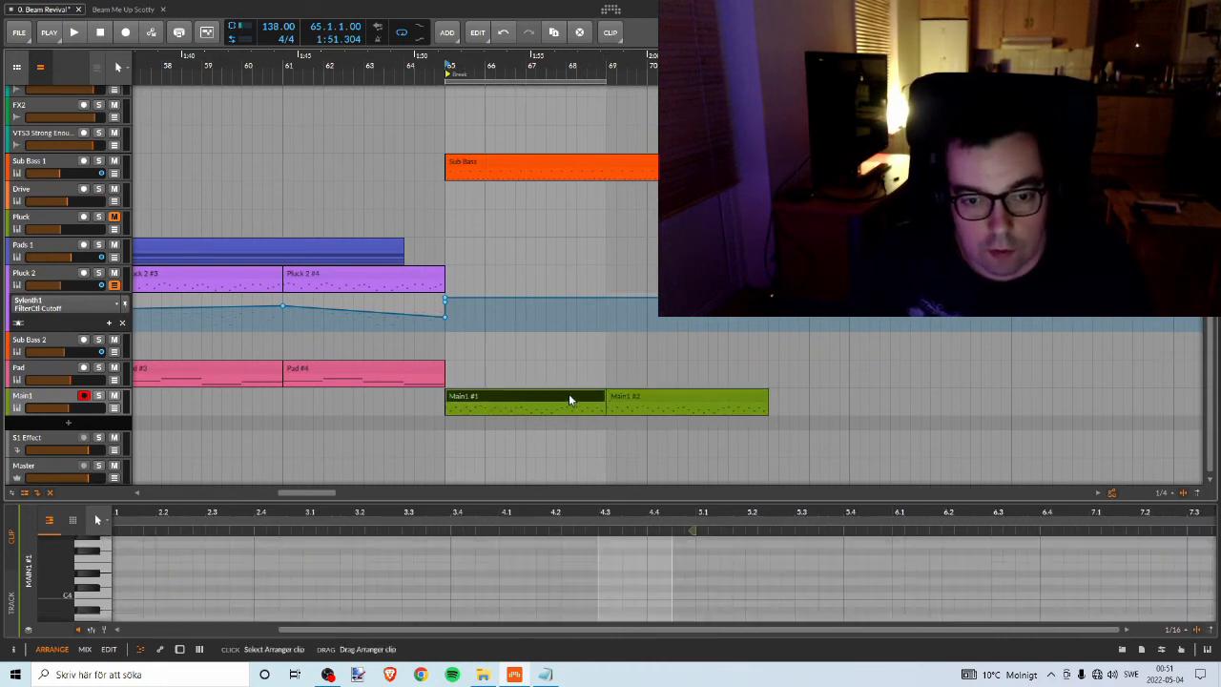
{"action": "left_click", "coordinate": [621, 396]}
{"action": "left_click", "coordinate": [557, 407]}
{"action": "left_click", "coordinate": [555, 395]}
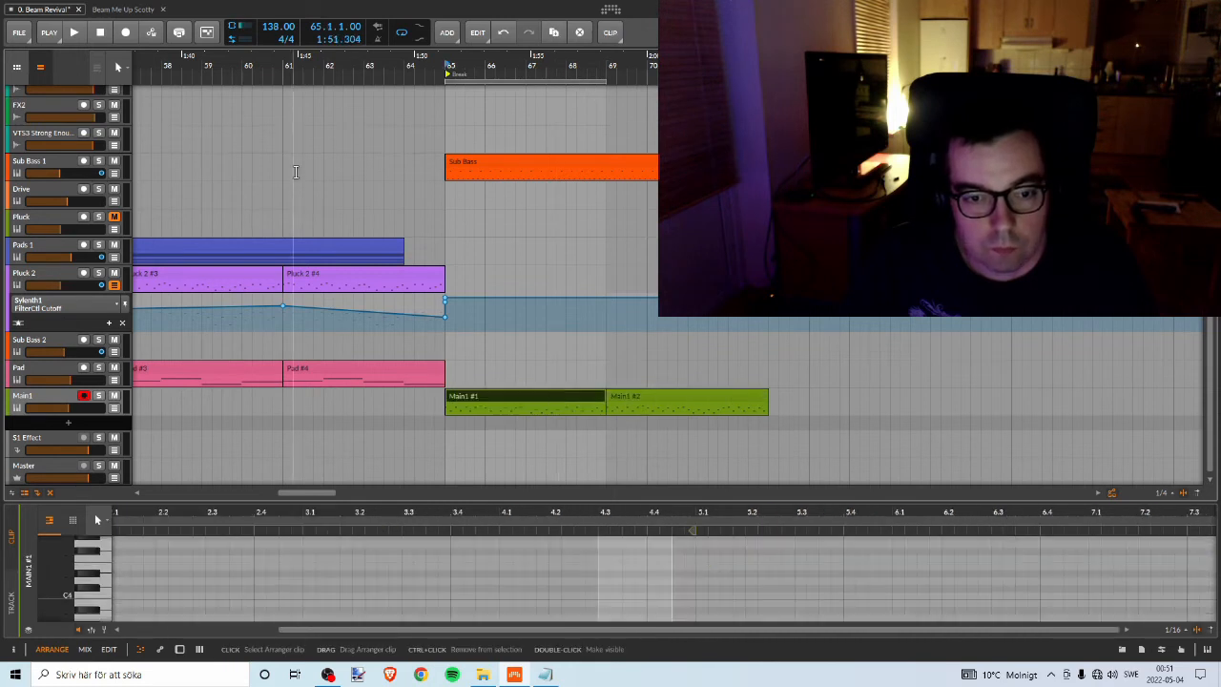
{"action": "left_click", "coordinate": [18, 33]}
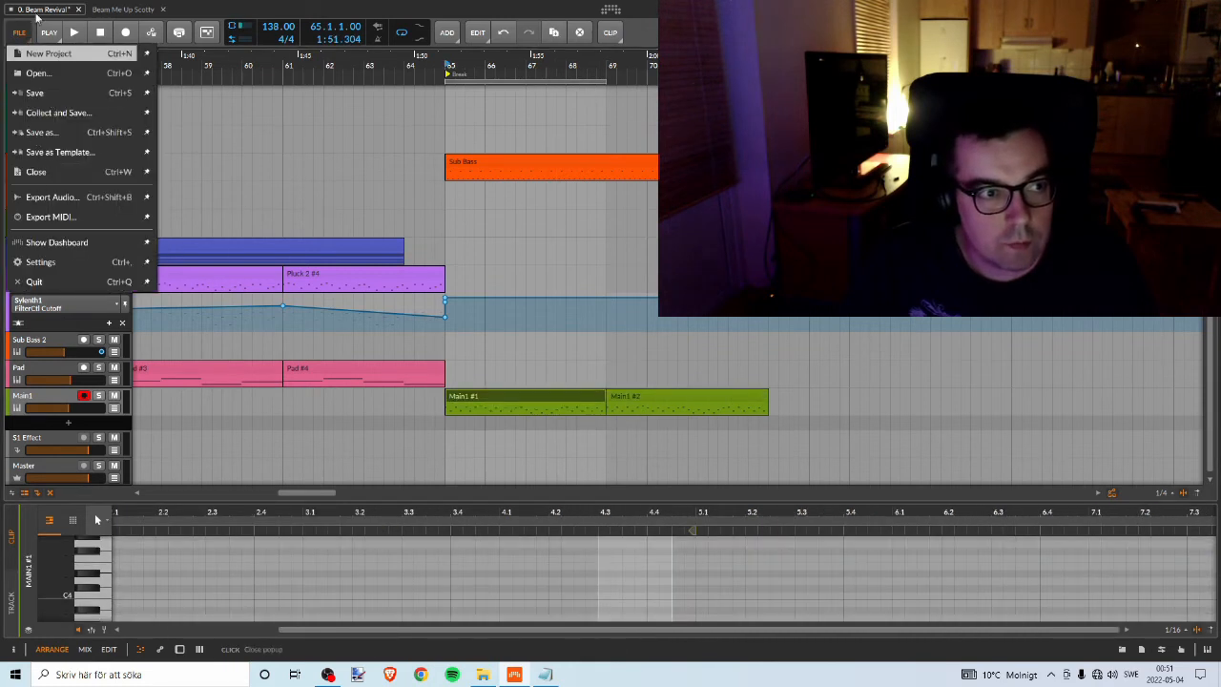
{"action": "left_click", "coordinate": [47, 94]}
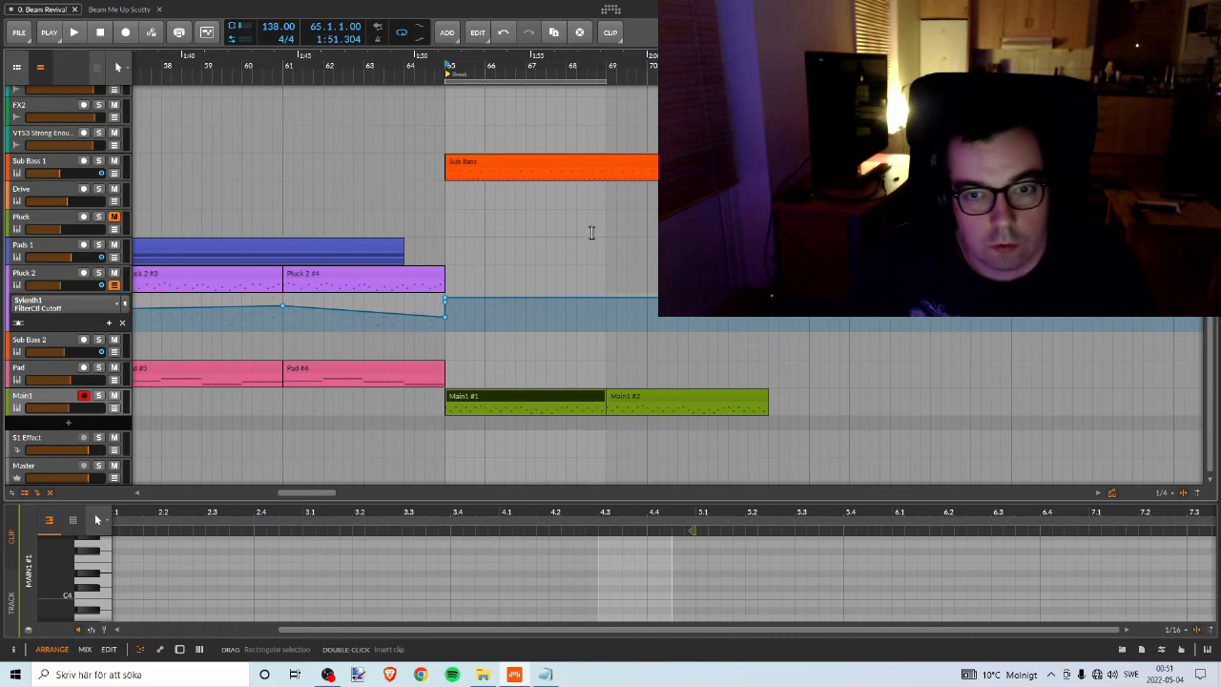
Extend the loop range to bars 65 to 73, start playback, and open the Main1 track's Sylenth1 window.
{"action": "left_click_drag", "start_coordinate": [609, 57], "coordinate": [630, 87]}
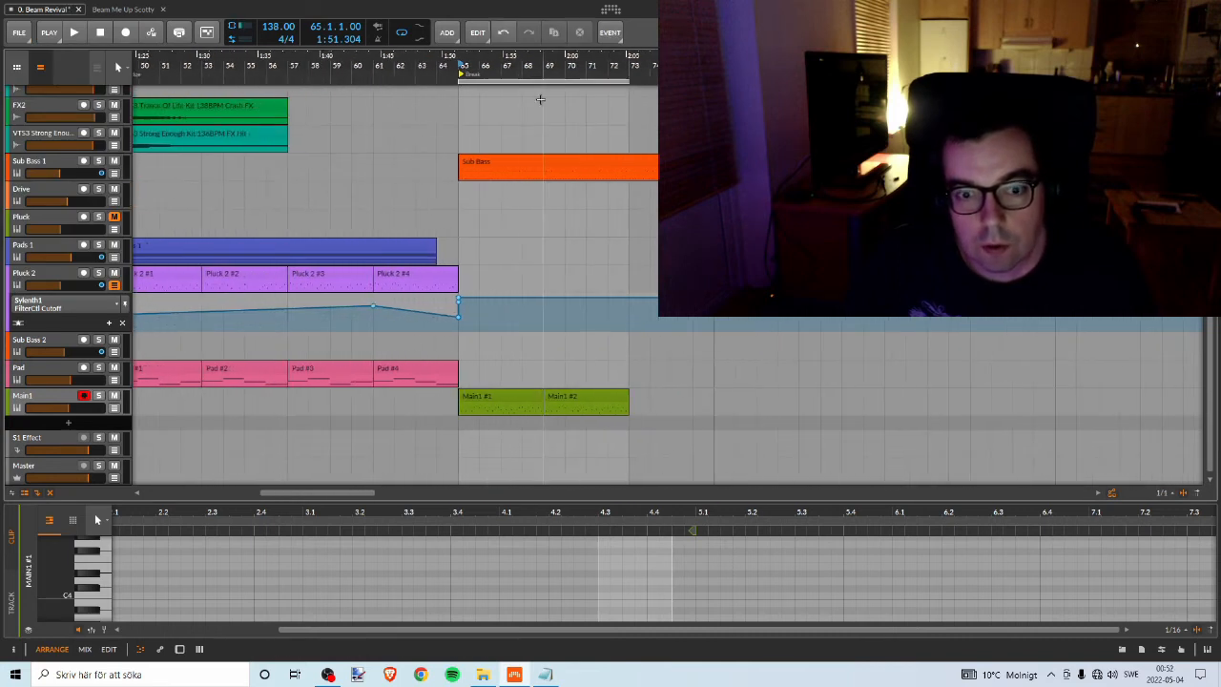
{"action": "key", "text": "space"}
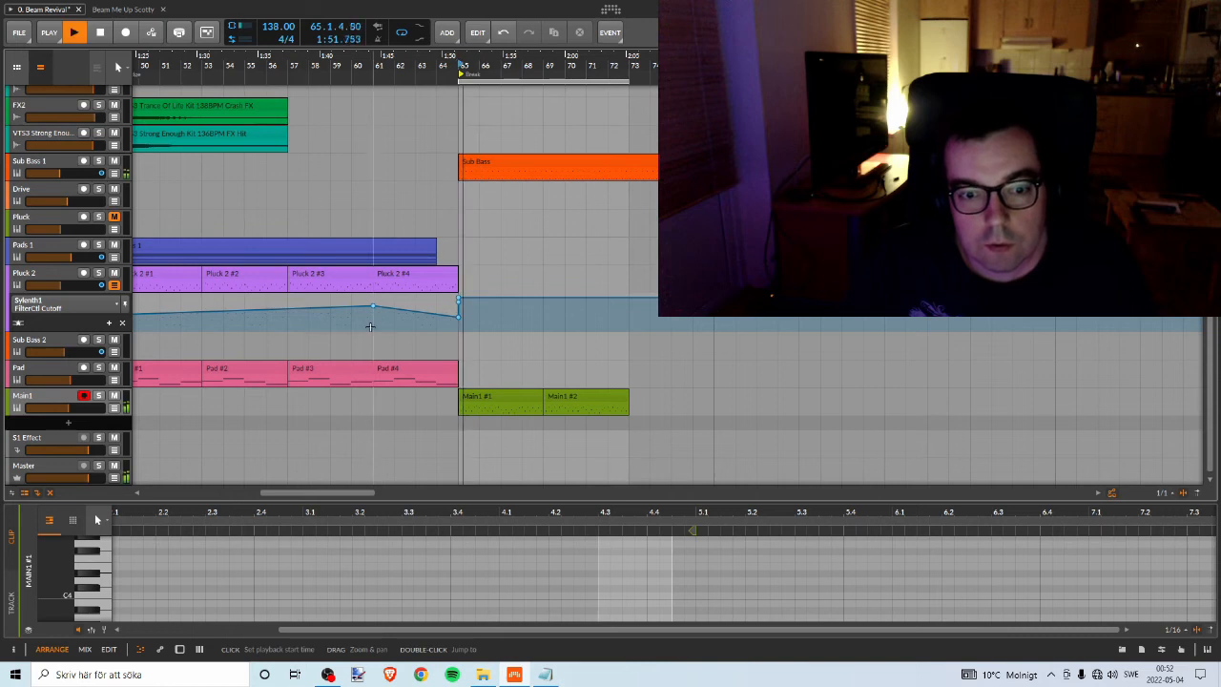
{"action": "double_click", "coordinate": [29, 408]}
{"action": "left_click", "coordinate": [47, 599]}
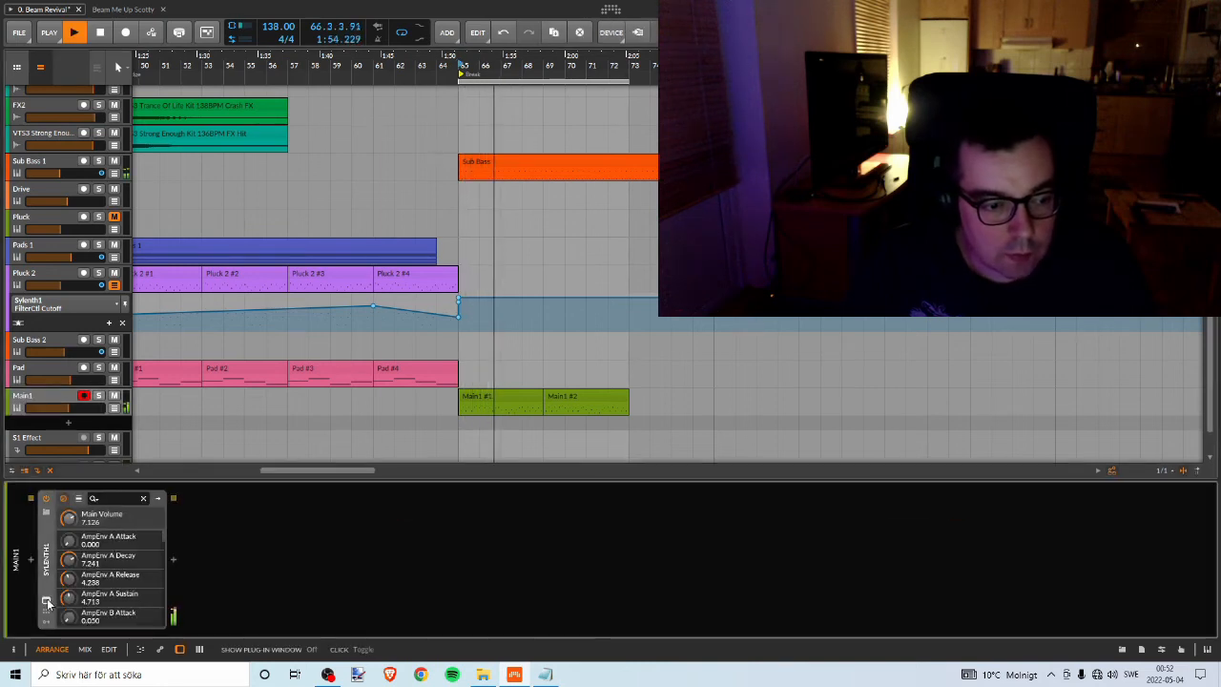
Adjust the Sylenth1 reverb's Dry/Wet to 60.81 and enable the Chorus effect on the Main1 lead.
{"action": "left_click", "coordinate": [576, 335]}
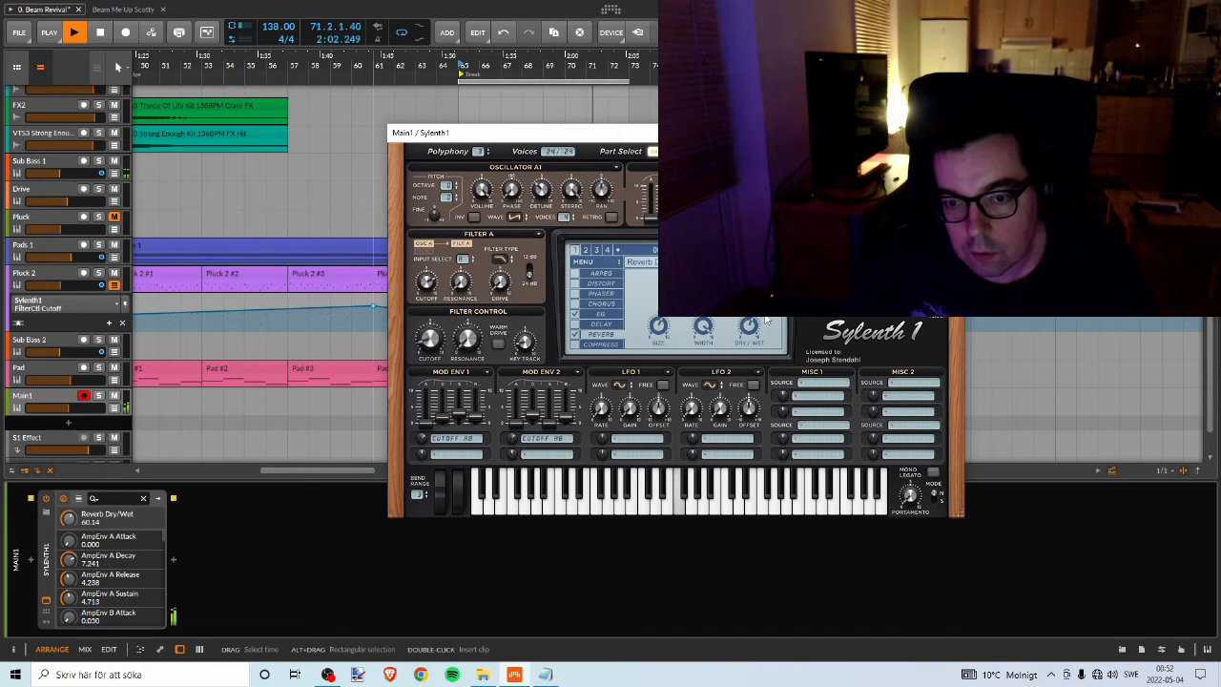
{"action": "left_click_drag", "start_coordinate": [765, 315], "coordinate": [765, 314]}
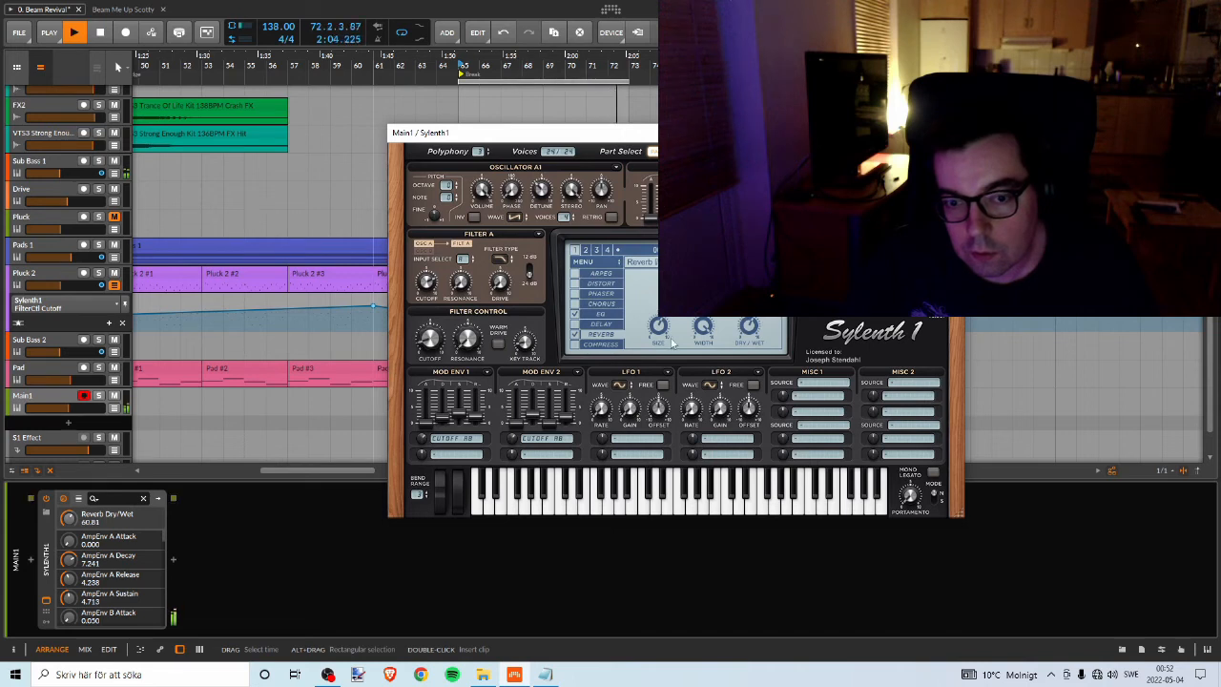
{"action": "left_click", "coordinate": [605, 304]}
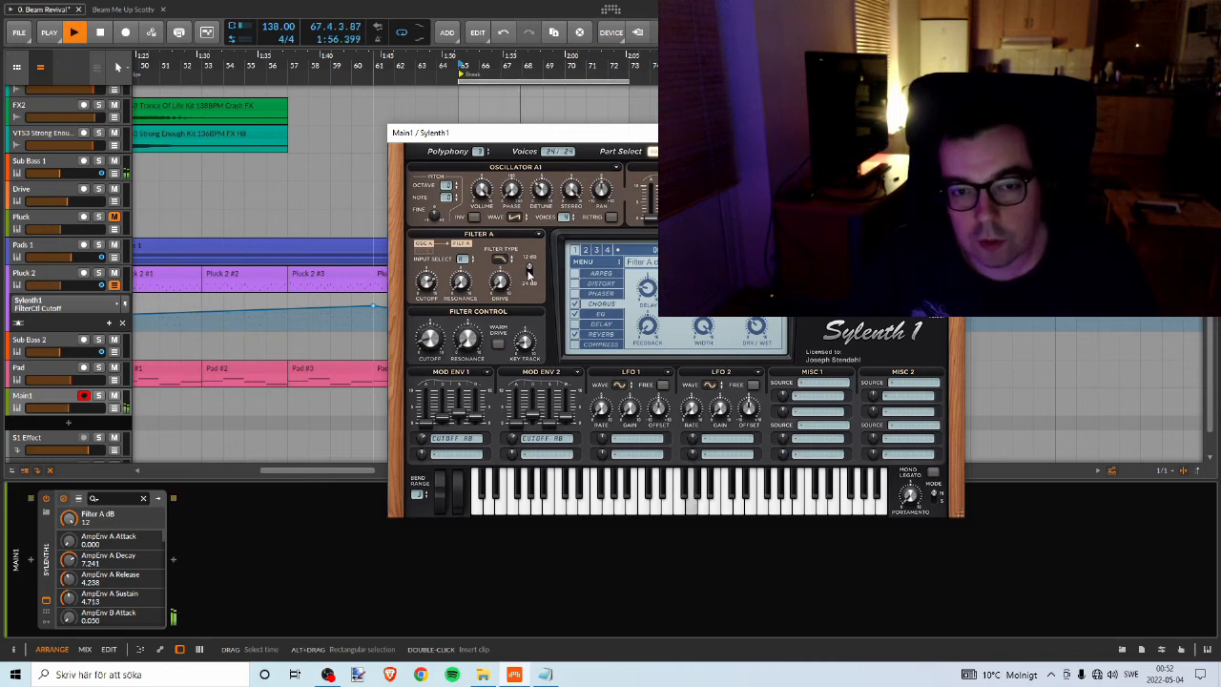
Compare Filter A's 12 dB and 24 dB slopes during playback and turn on Warm Drive in the Filter Control section.
{"action": "left_click", "coordinate": [529, 274]}
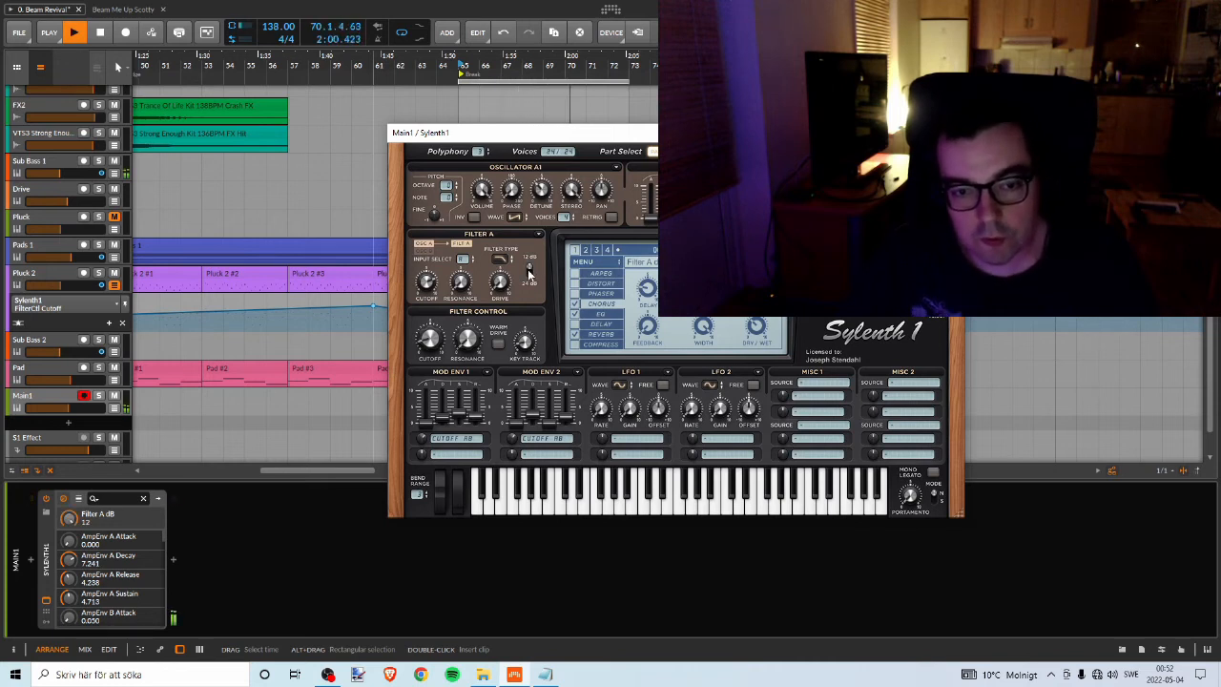
{"action": "left_click", "coordinate": [529, 274]}
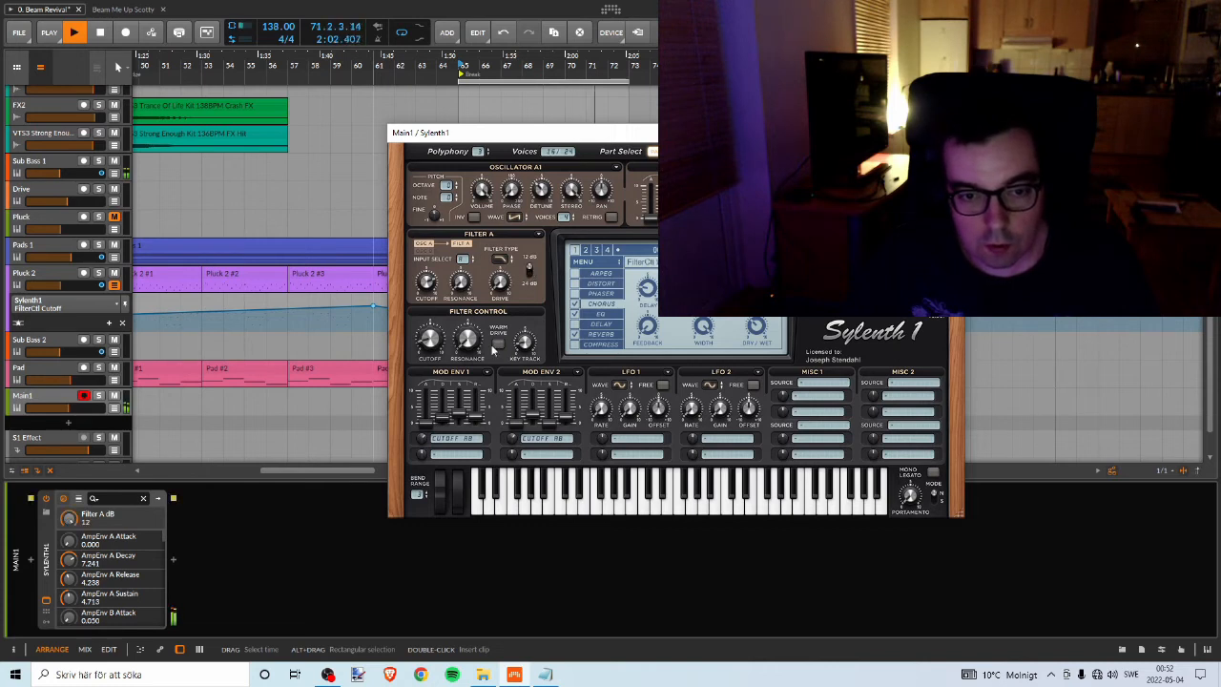
{"action": "left_click", "coordinate": [496, 344]}
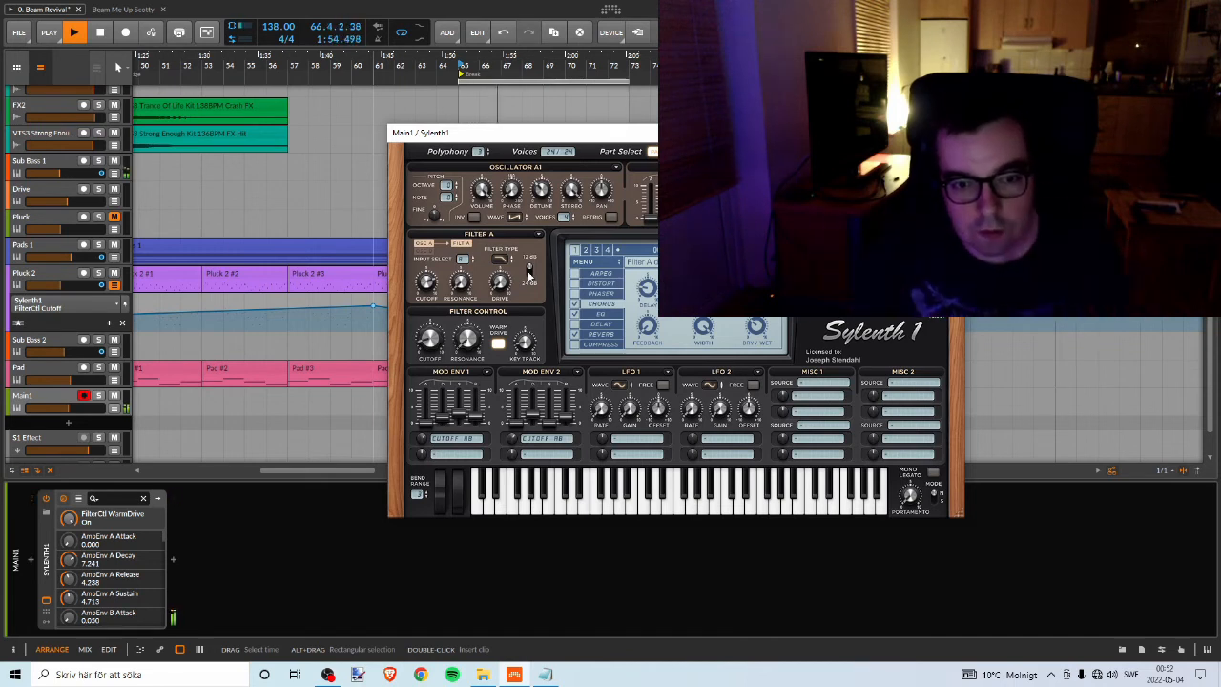
{"action": "left_click", "coordinate": [530, 274]}
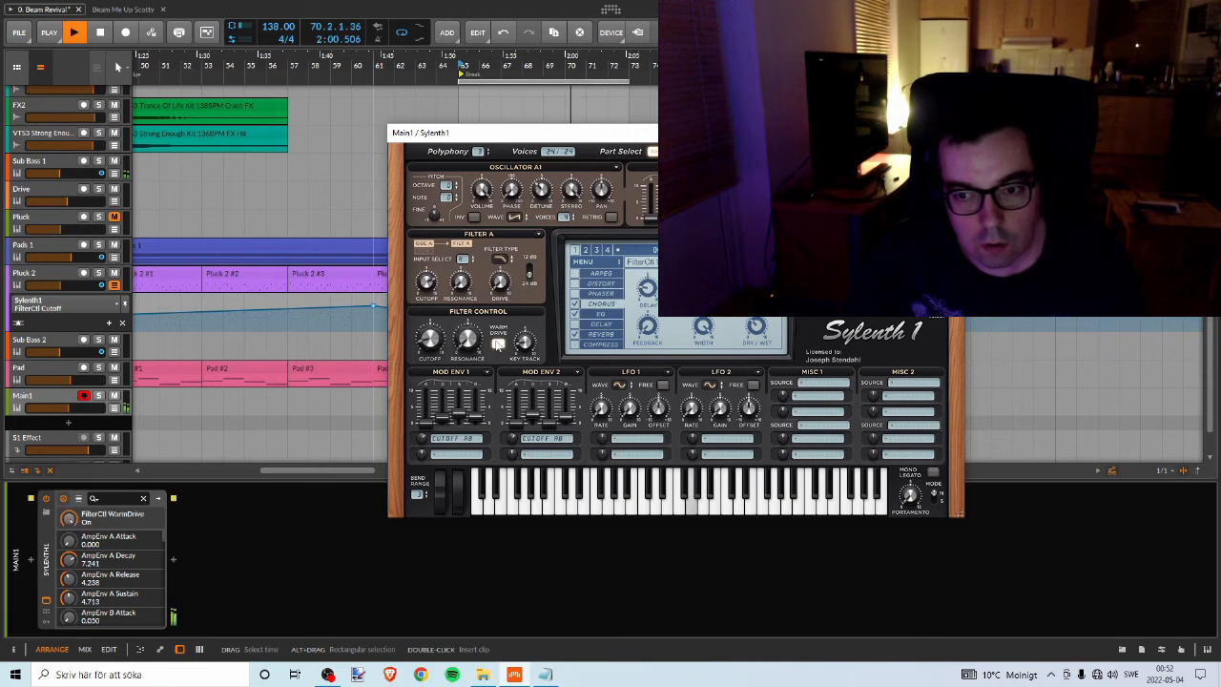
{"action": "left_click", "coordinate": [498, 343]}
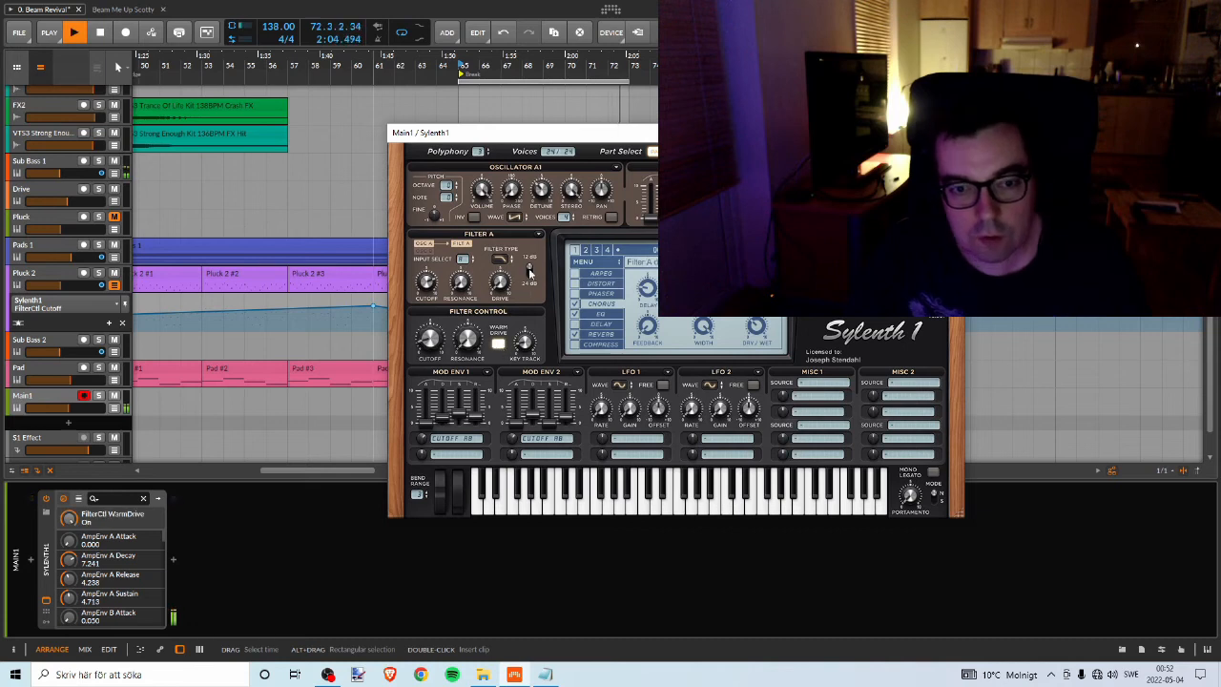
{"action": "left_click", "coordinate": [498, 343]}
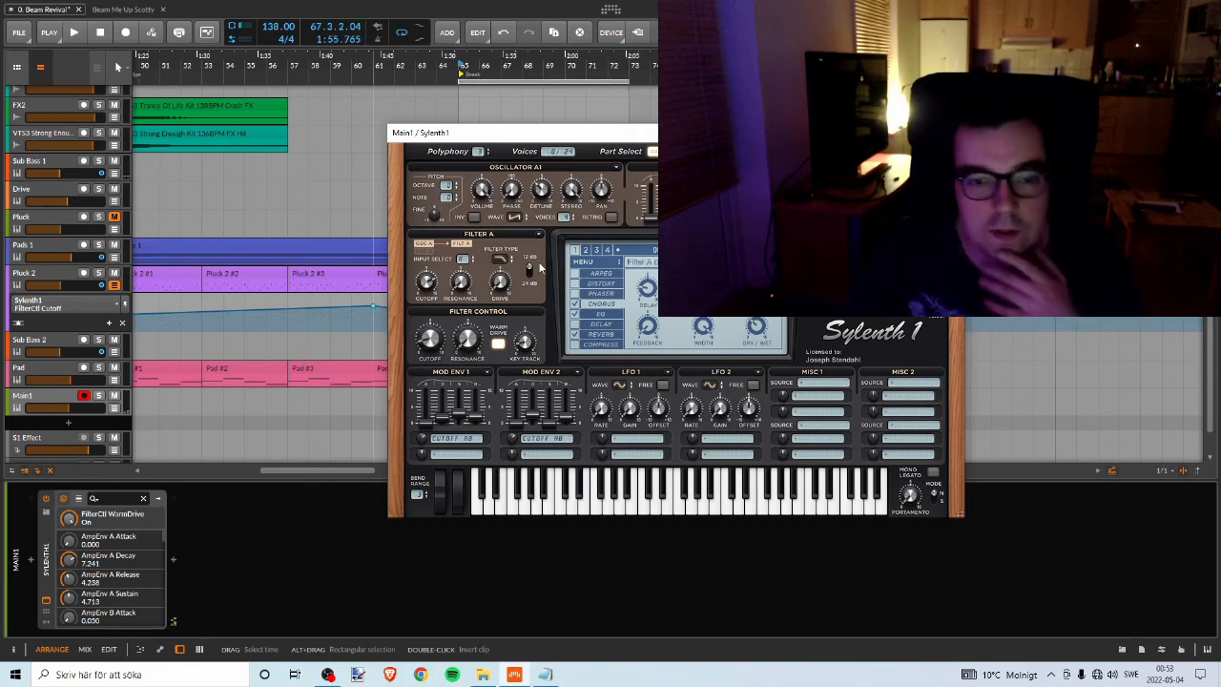
Close the synth window, play the loop from bar 65, and select the first Main1 clip.
{"action": "left_click", "coordinate": [950, 133]}
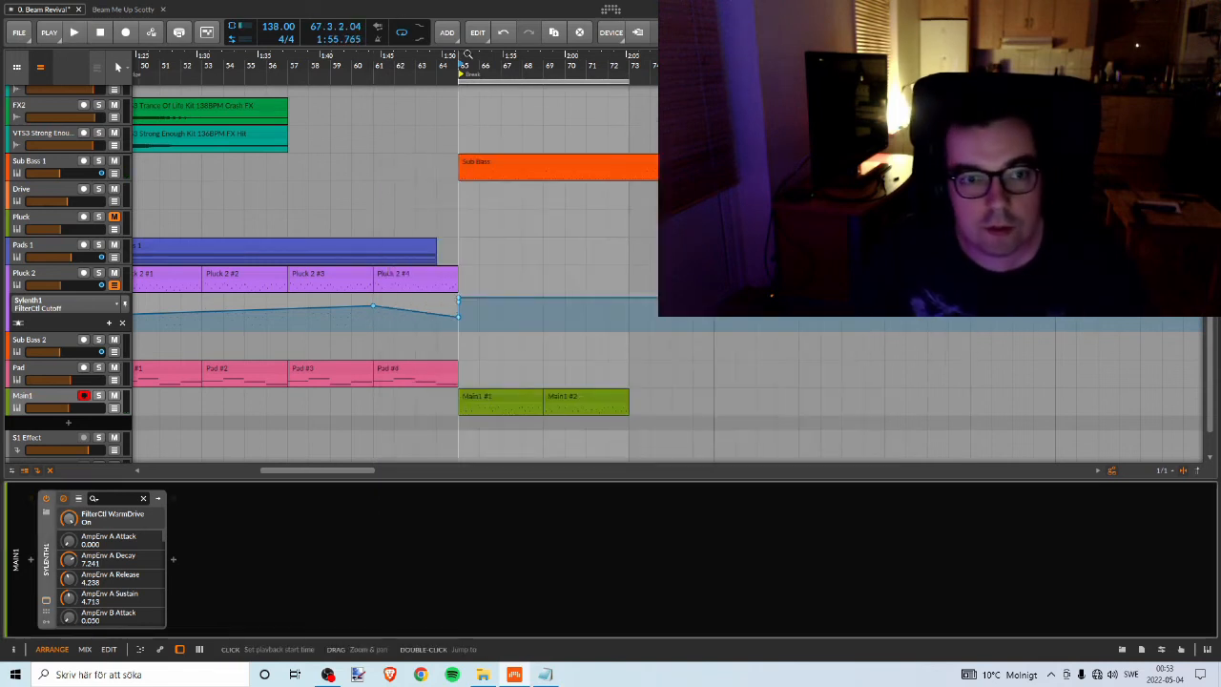
{"action": "key", "text": "space"}
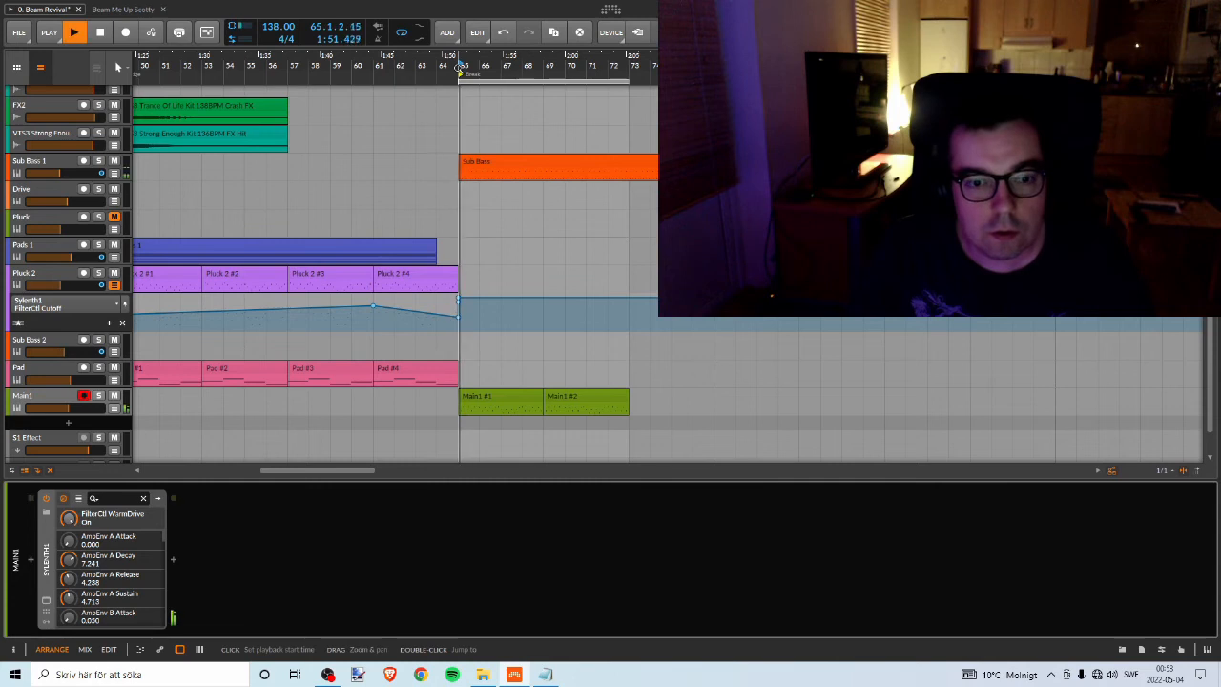
{"action": "left_click", "coordinate": [509, 396]}
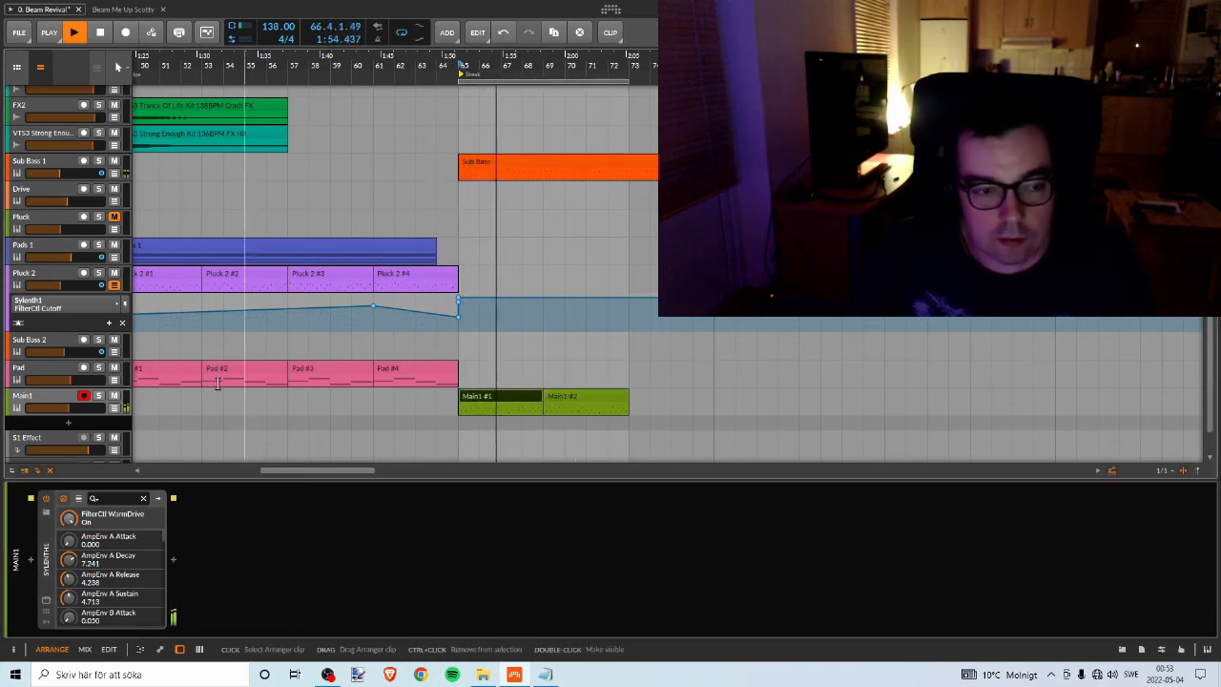
Try the Compressor effect in Main1's Sylenth1 while the loop plays.
{"action": "left_click", "coordinate": [53, 396]}
{"action": "left_click", "coordinate": [46, 599]}
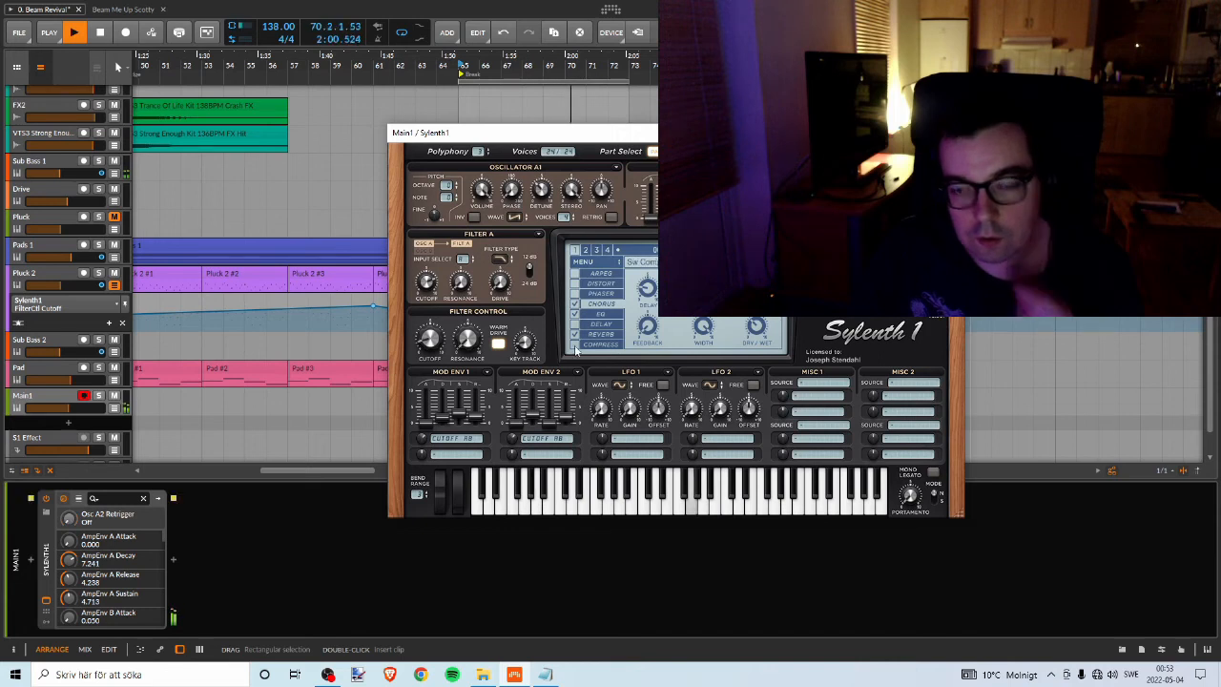
{"action": "left_click", "coordinate": [574, 345]}
{"action": "left_click", "coordinate": [600, 345]}
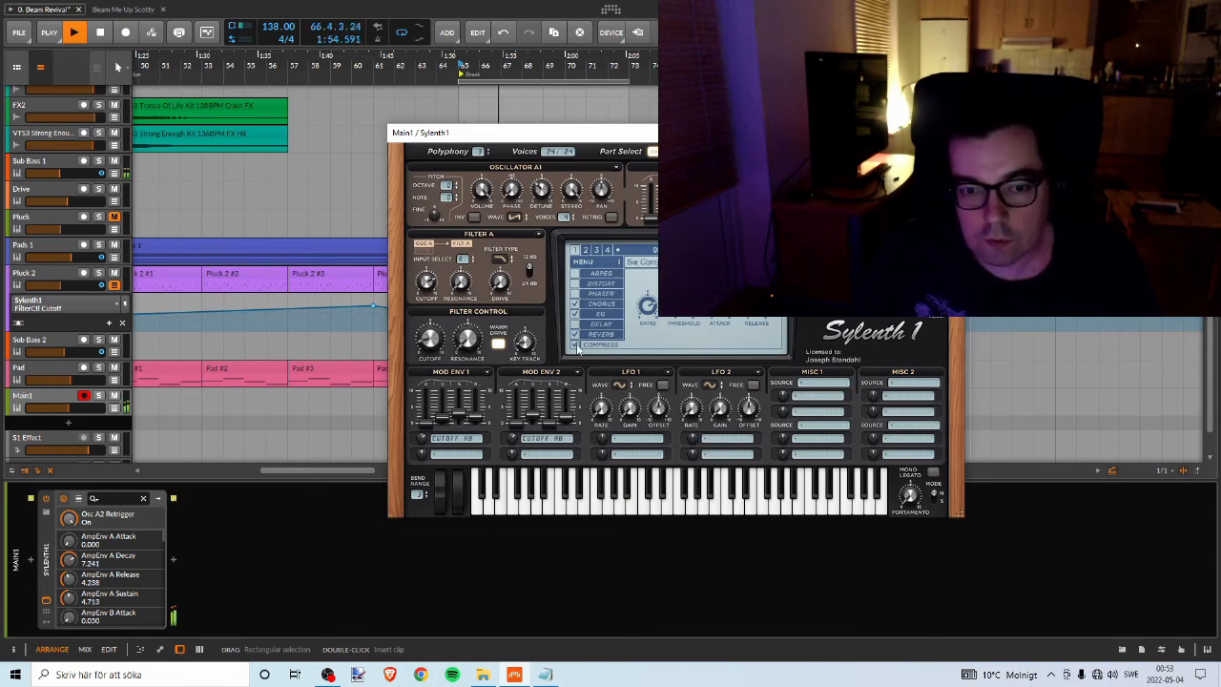
{"action": "left_click", "coordinate": [575, 345]}
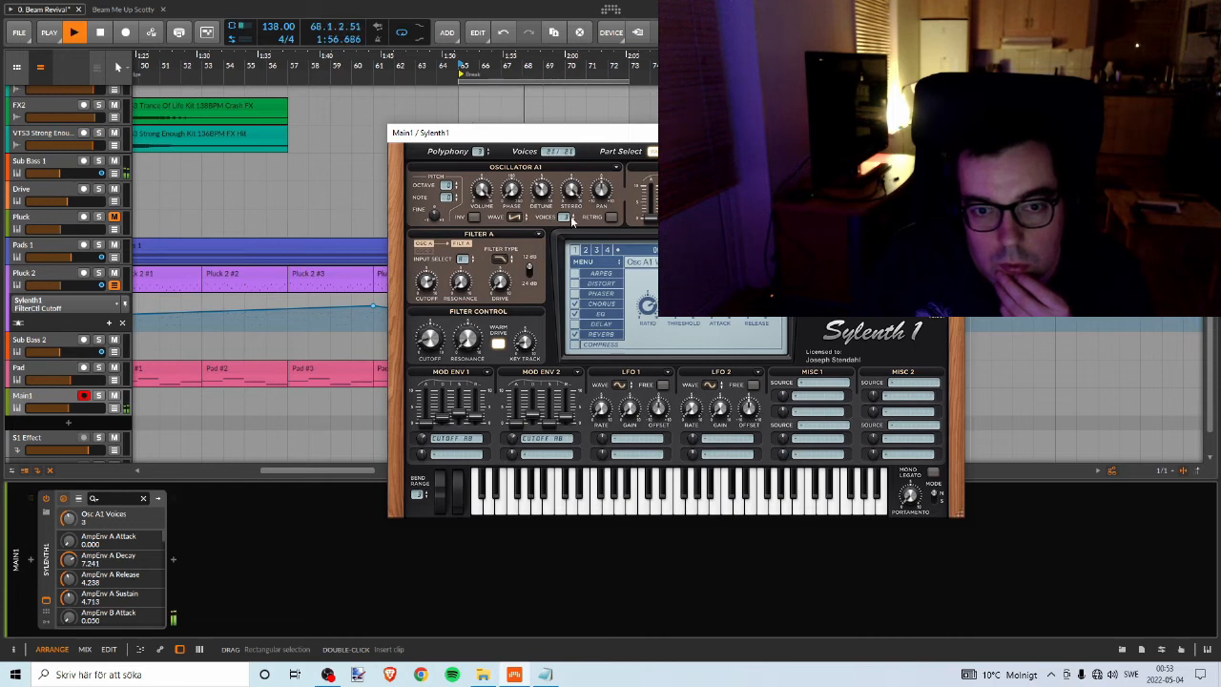
Close the Sylenth1 window and listen to the looped break from bar 65.
{"action": "key", "text": "space"}
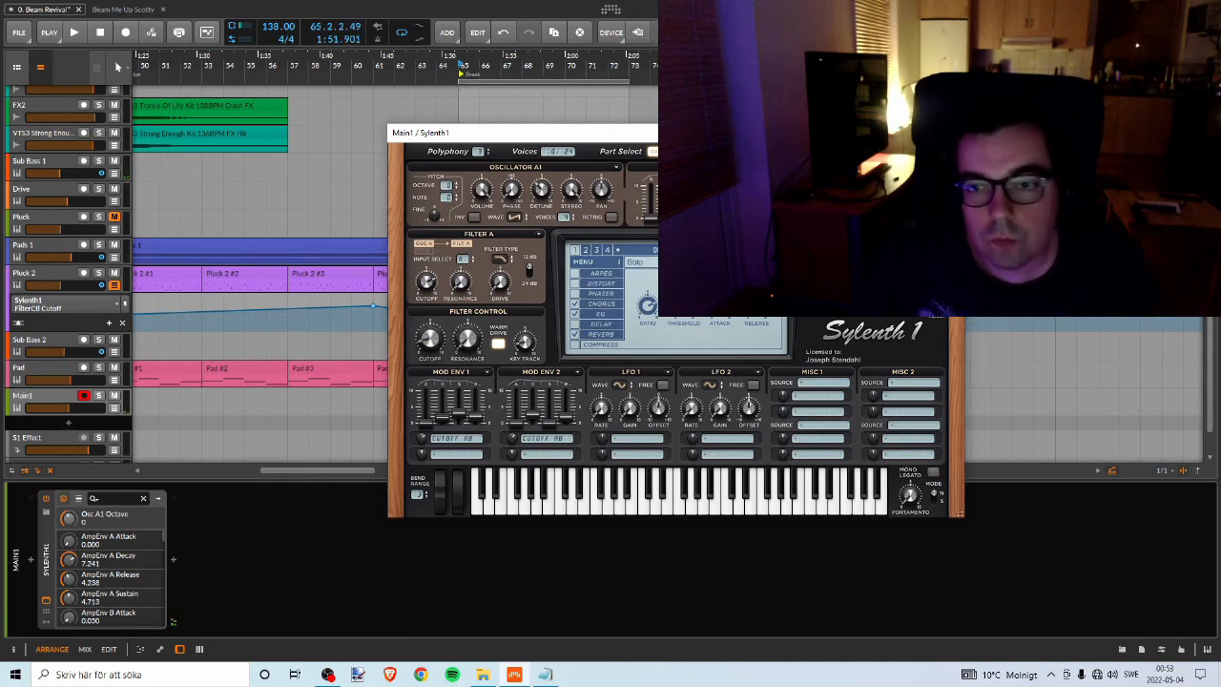
{"action": "left_click", "coordinate": [952, 133]}
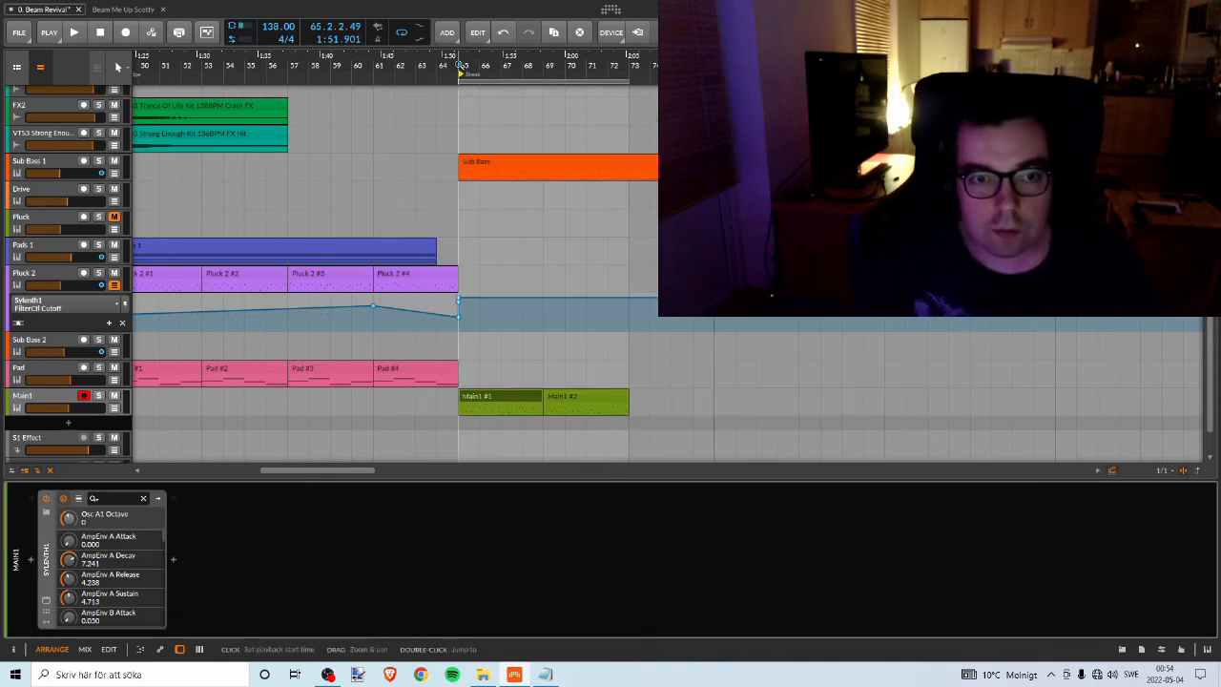
{"action": "key", "text": "space"}
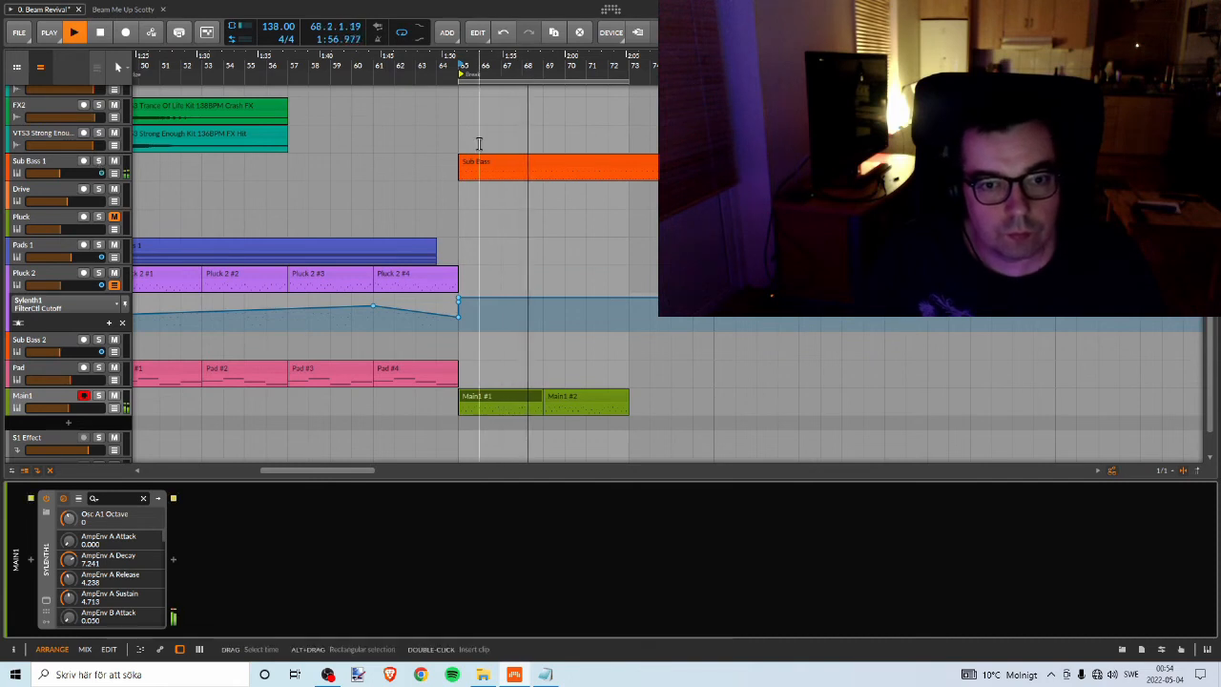
{"action": "key", "text": "space"}
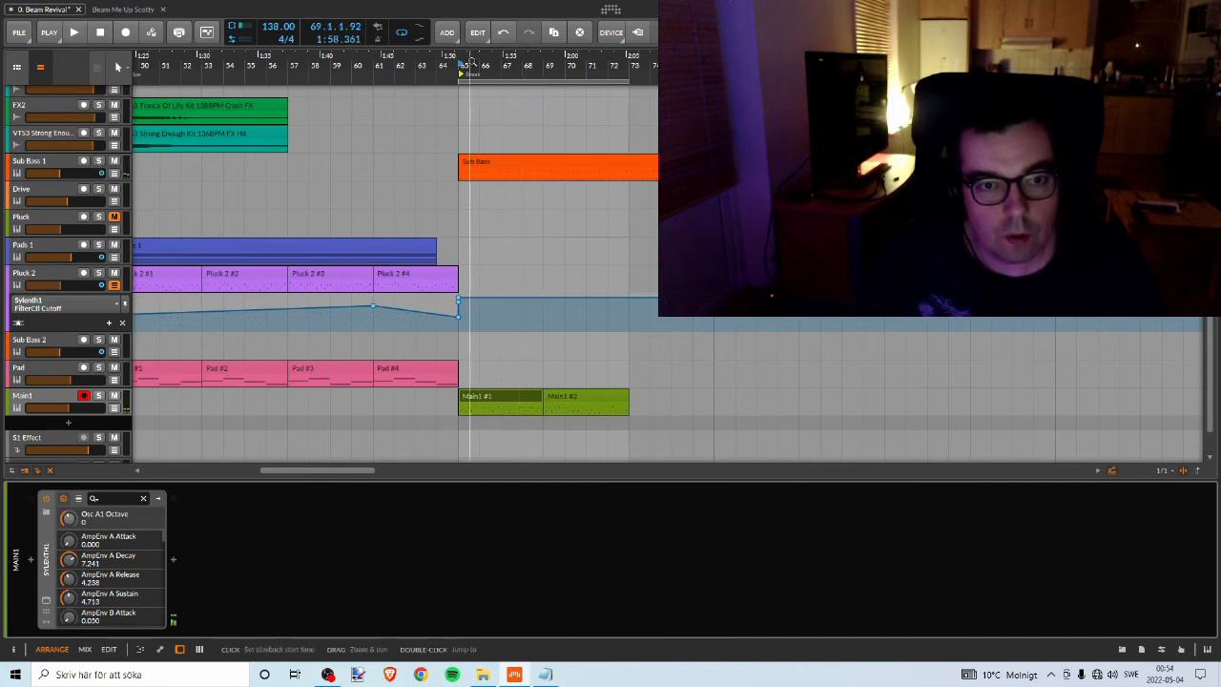
Copy the sliced VTS3 Forever Free drum clips starting at bar 33 to bar 65 and play the break.
{"action": "mouse_move", "coordinate": [470, 60]}
{"action": "left_mouse_down"}
{"action": "mouse_move", "coordinate": [515, 74]}
{"action": "mouse_move", "coordinate": [458, 65]}
{"action": "left_mouse_up"}
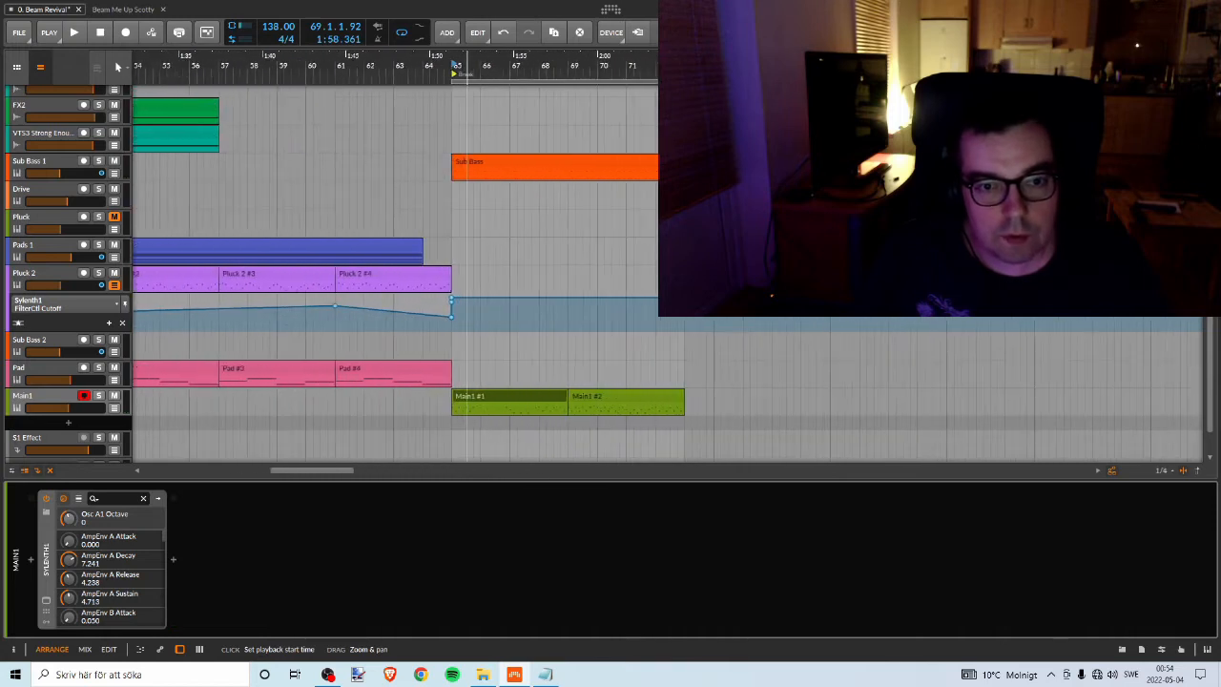
{"action": "scroll", "coordinate": [391, 164], "scroll_direction": "up", "scroll_amount": 3}
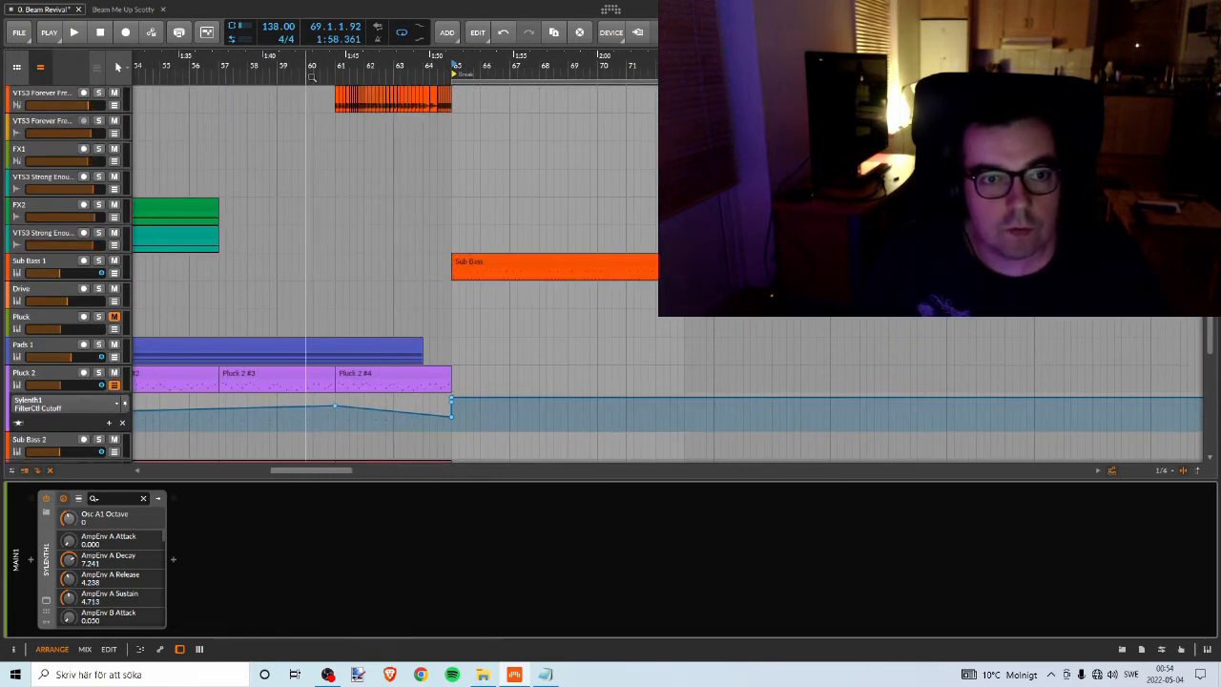
{"action": "left_click_drag", "start_coordinate": [312, 77], "coordinate": [731, 44]}
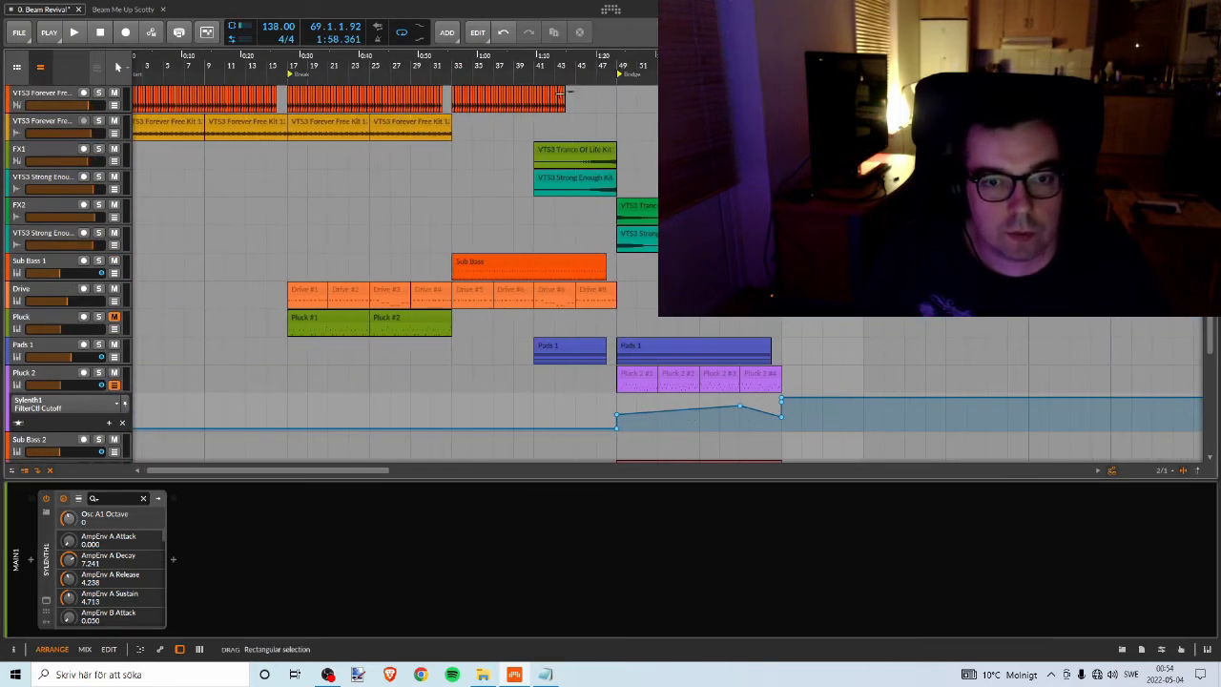
{"action": "left_click_drag", "start_coordinate": [473, 58], "coordinate": [513, 61]}
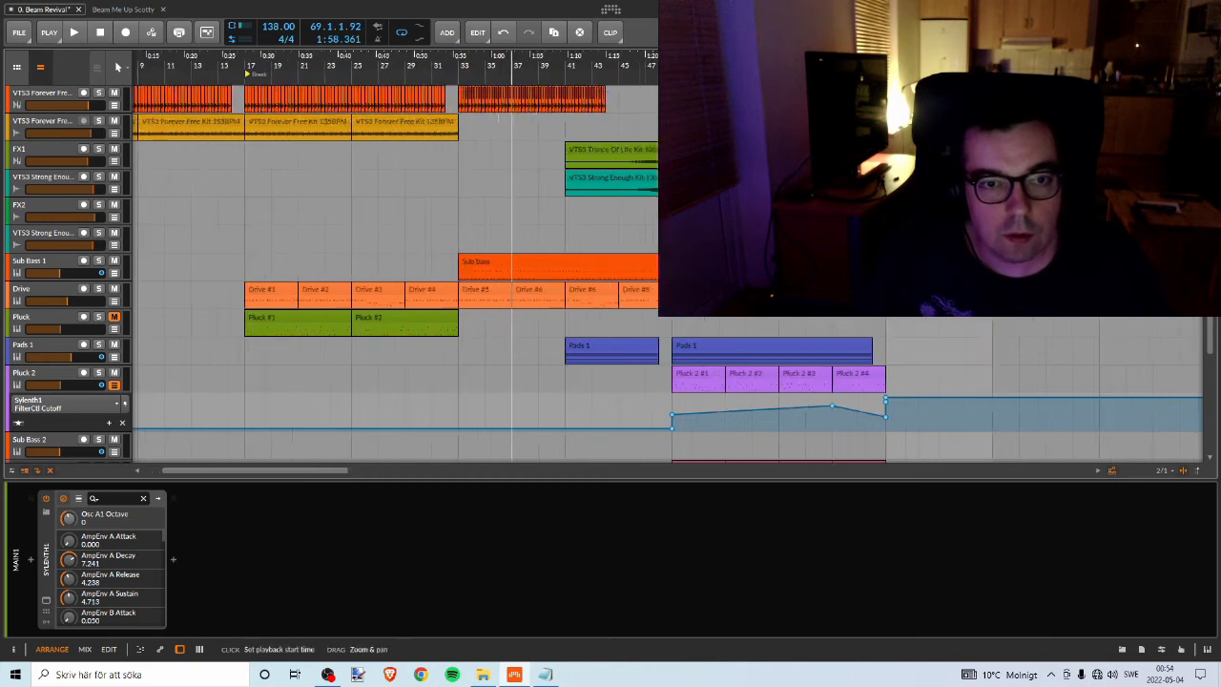
{"action": "left_click_drag", "start_coordinate": [498, 118], "coordinate": [537, 164]}
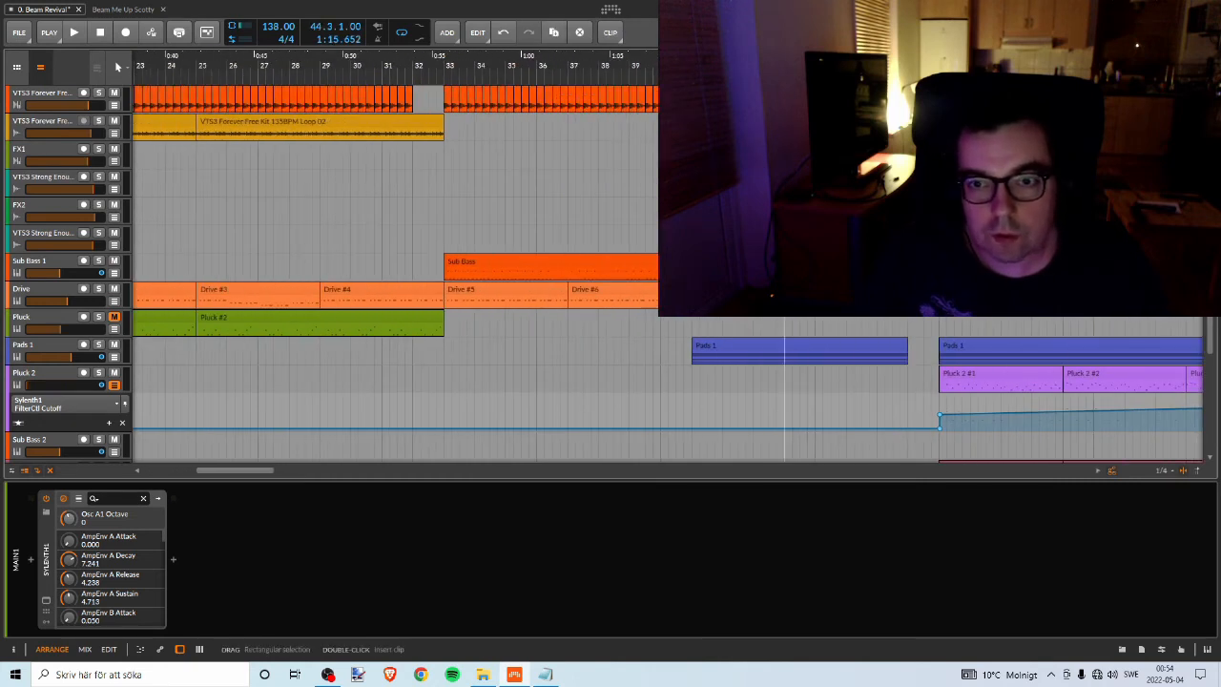
{"action": "left_click_drag", "start_coordinate": [792, 90], "coordinate": [564, 59]}
{"action": "left_click", "coordinate": [921, 66]}
{"action": "key", "text": "space"}
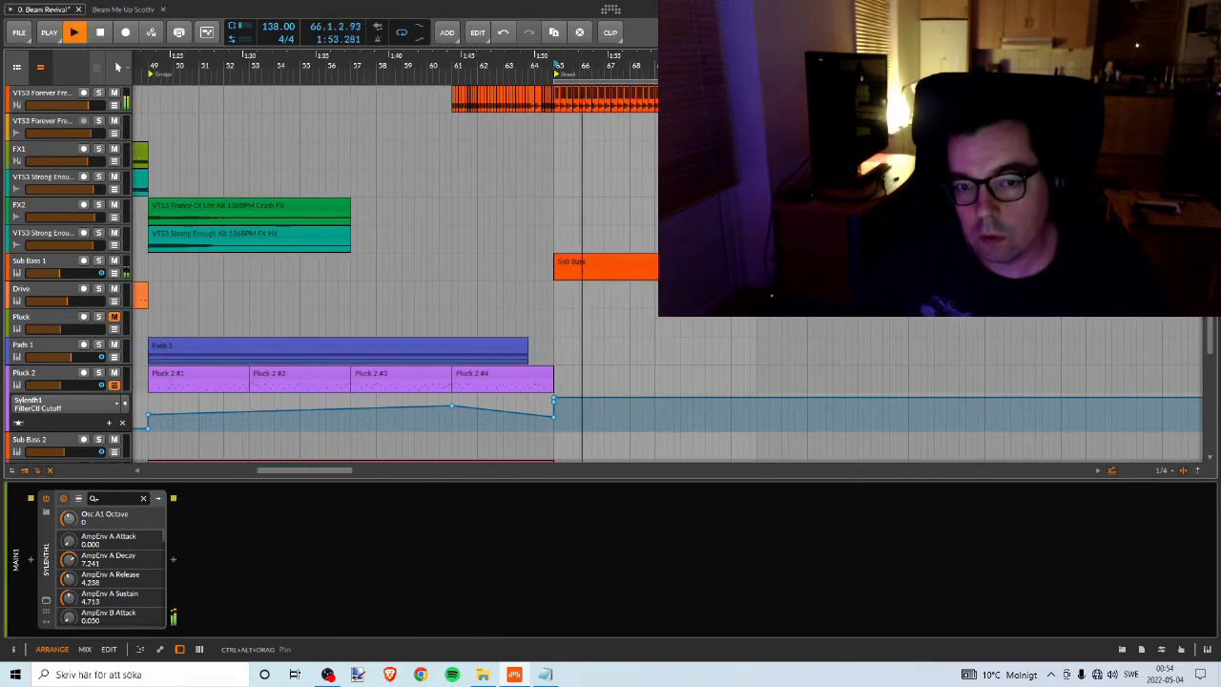
{"action": "scroll", "coordinate": [714, 286], "scroll_direction": "down", "scroll_amount": 3}
{"action": "scroll", "coordinate": [677, 284], "scroll_direction": "up", "scroll_amount": 3}
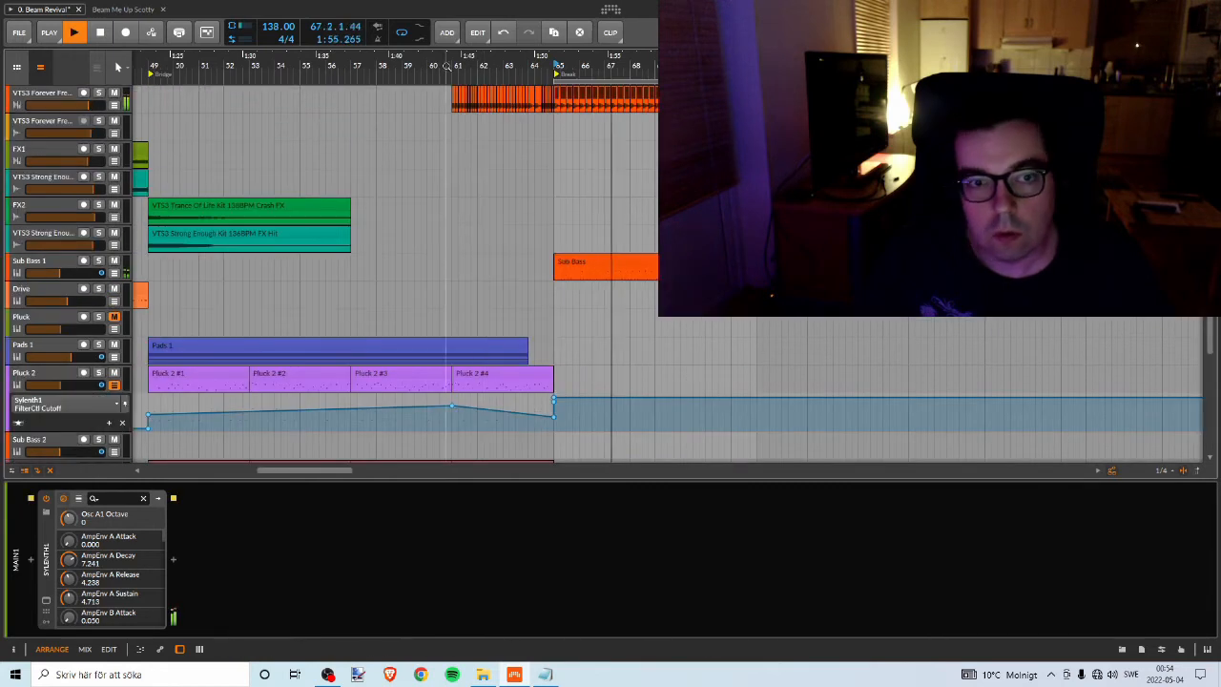
Copy the VTS3 Forever Free Kit Loop 02 clip from bar 25 to bar 65 and play the break with it.
{"action": "left_click_drag", "start_coordinate": [434, 66], "coordinate": [637, 48]}
{"action": "key", "text": "space"}
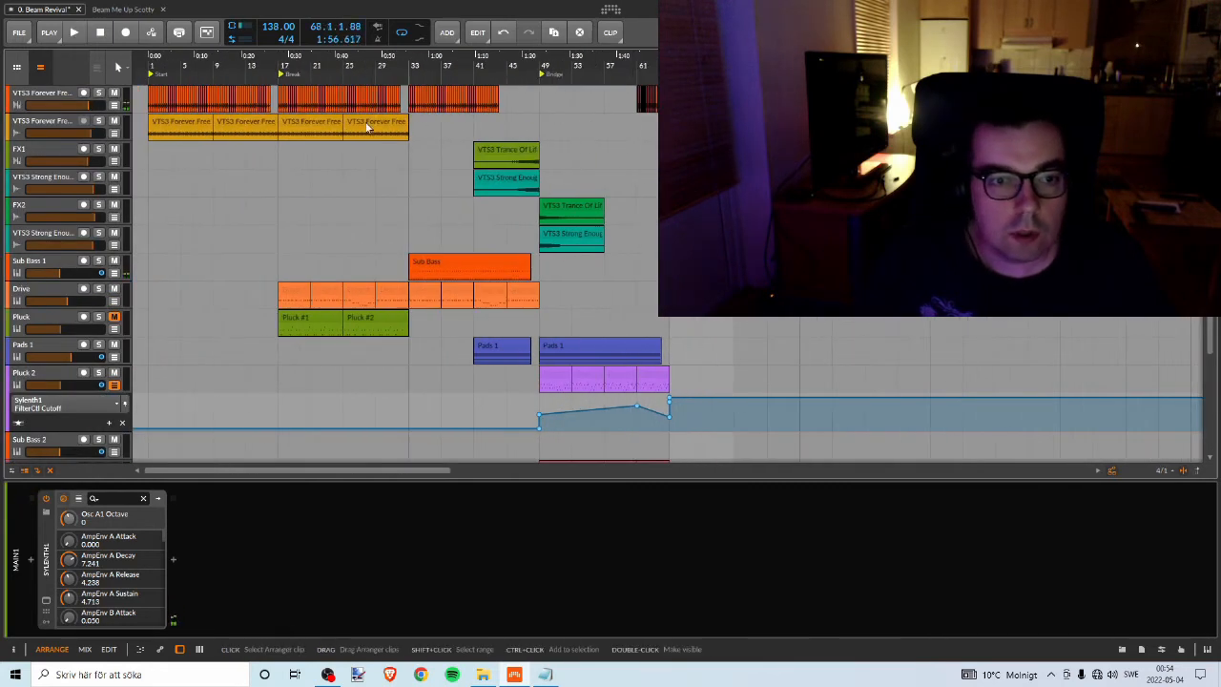
{"action": "left_click", "coordinate": [378, 124]}
{"action": "left_click_drag", "start_coordinate": [374, 124], "coordinate": [699, 124]}
{"action": "key", "text": "space"}
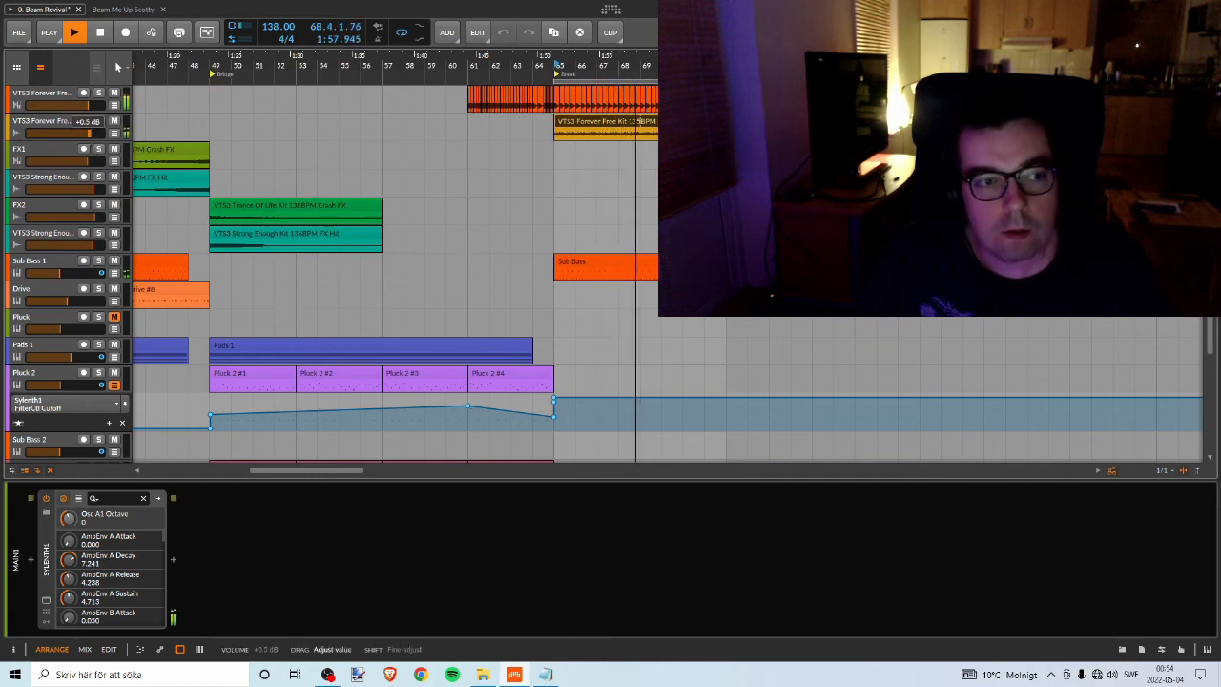
Fine-tune the volume of the VTS3 Forever Free Kit Loop track and listen to the break from bar 65.
{"action": "left_click_drag", "start_coordinate": [86, 133], "coordinate": [87, 133]}
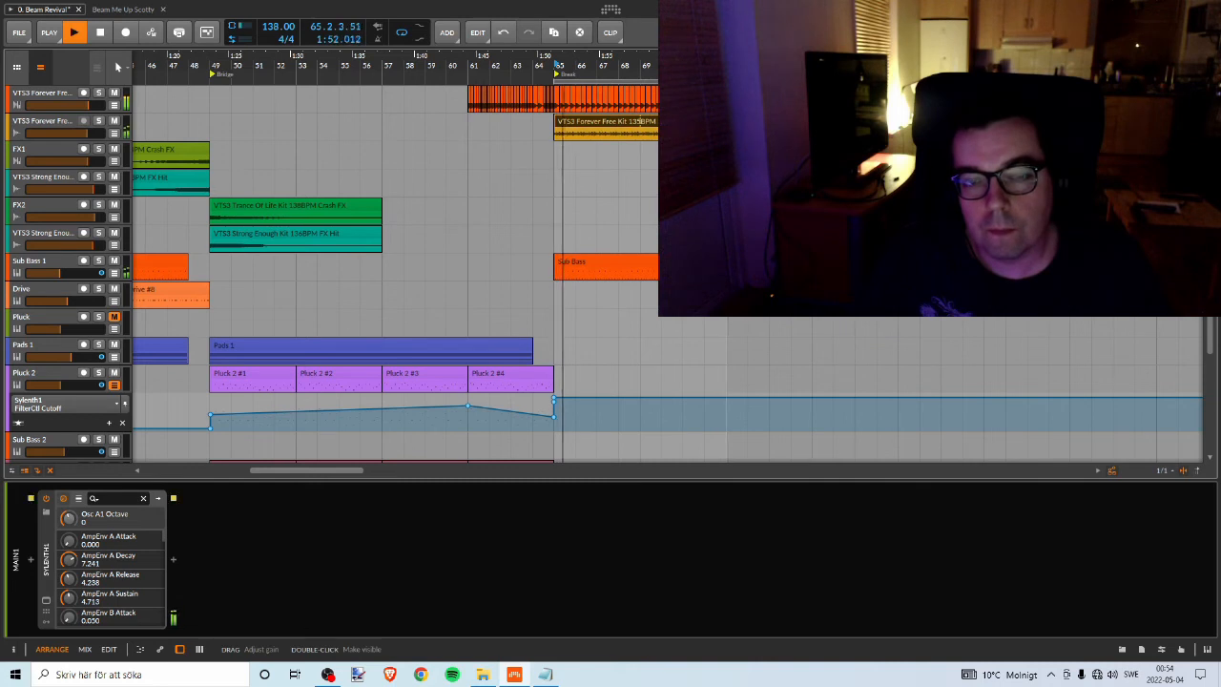
{"action": "scroll", "coordinate": [408, 290], "scroll_direction": "down", "scroll_amount": 3}
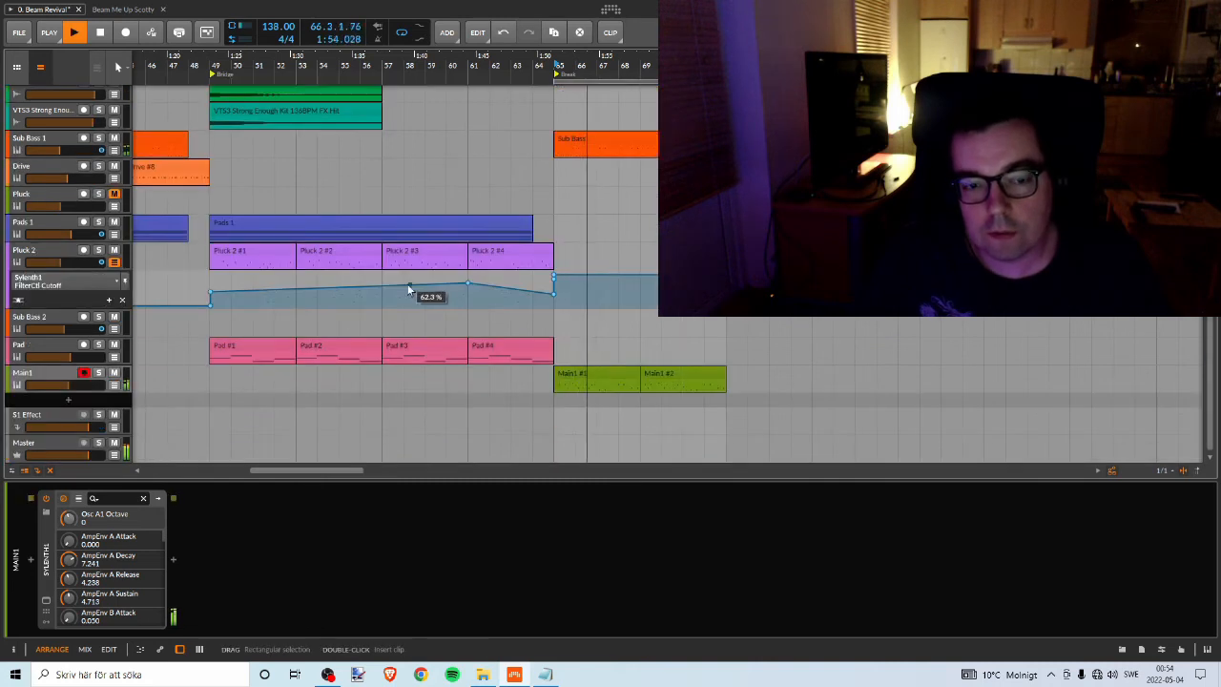
{"action": "scroll", "coordinate": [408, 290], "scroll_direction": "up", "scroll_amount": 3}
{"action": "scroll", "coordinate": [649, 162], "scroll_direction": "down", "scroll_amount": 1}
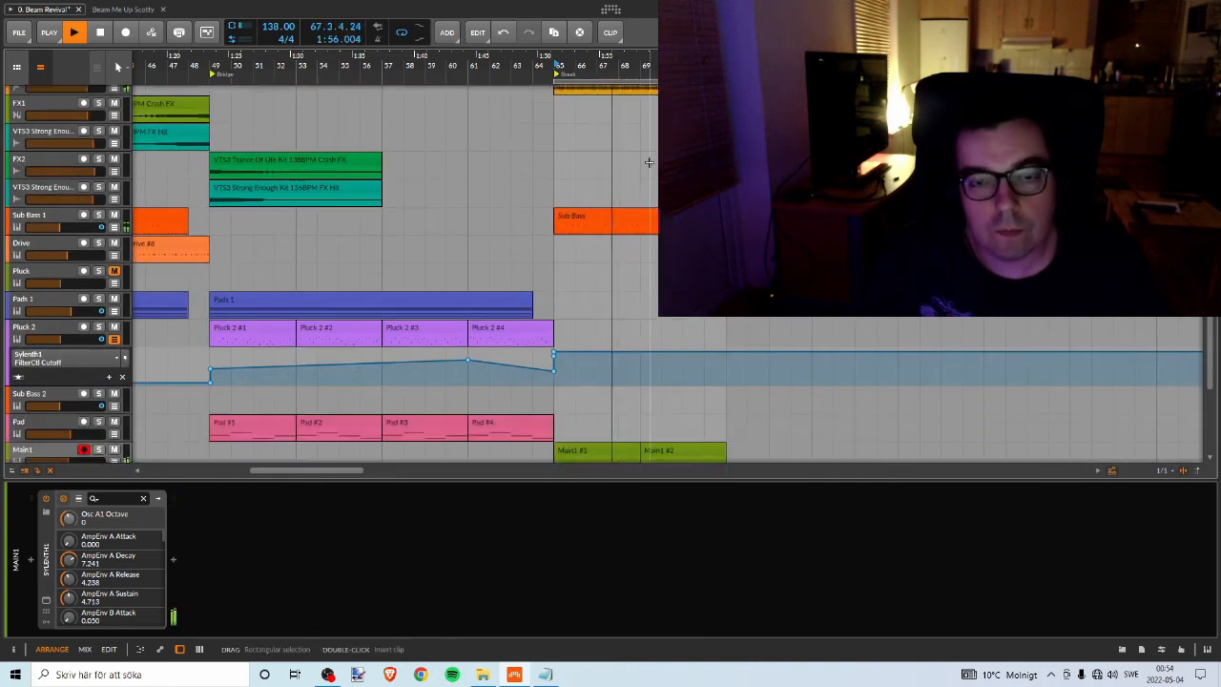
{"action": "scroll", "coordinate": [648, 162], "scroll_direction": "down", "scroll_amount": 2}
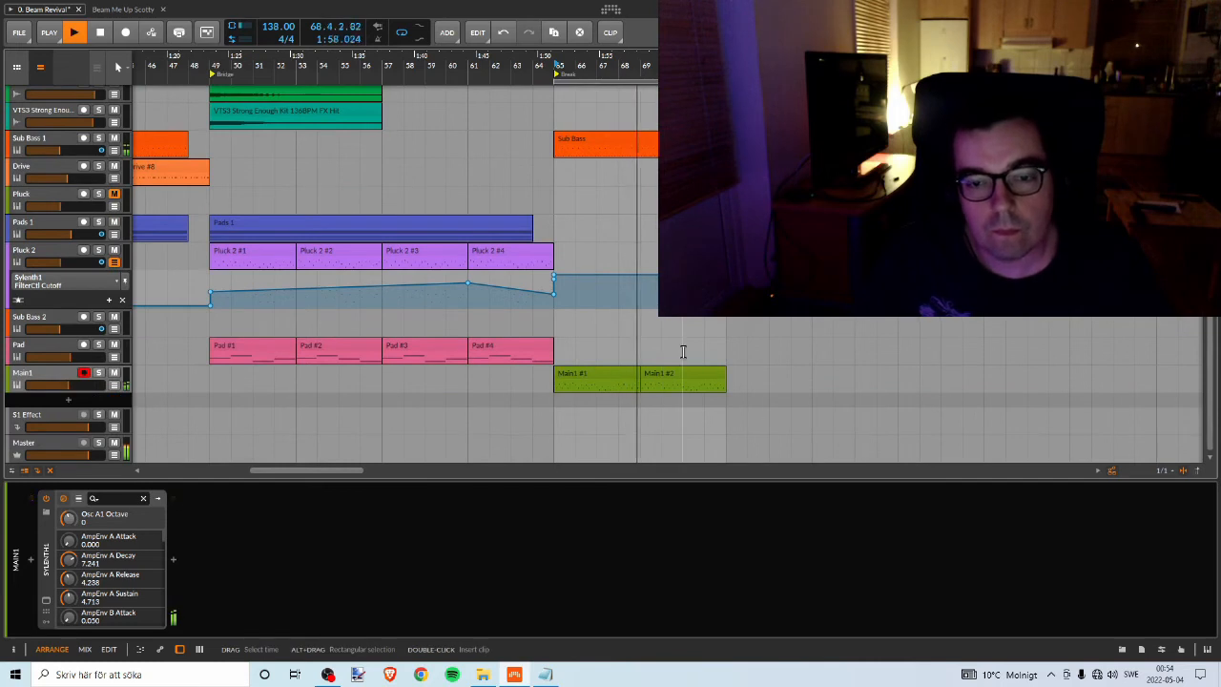
{"action": "key", "text": "space"}
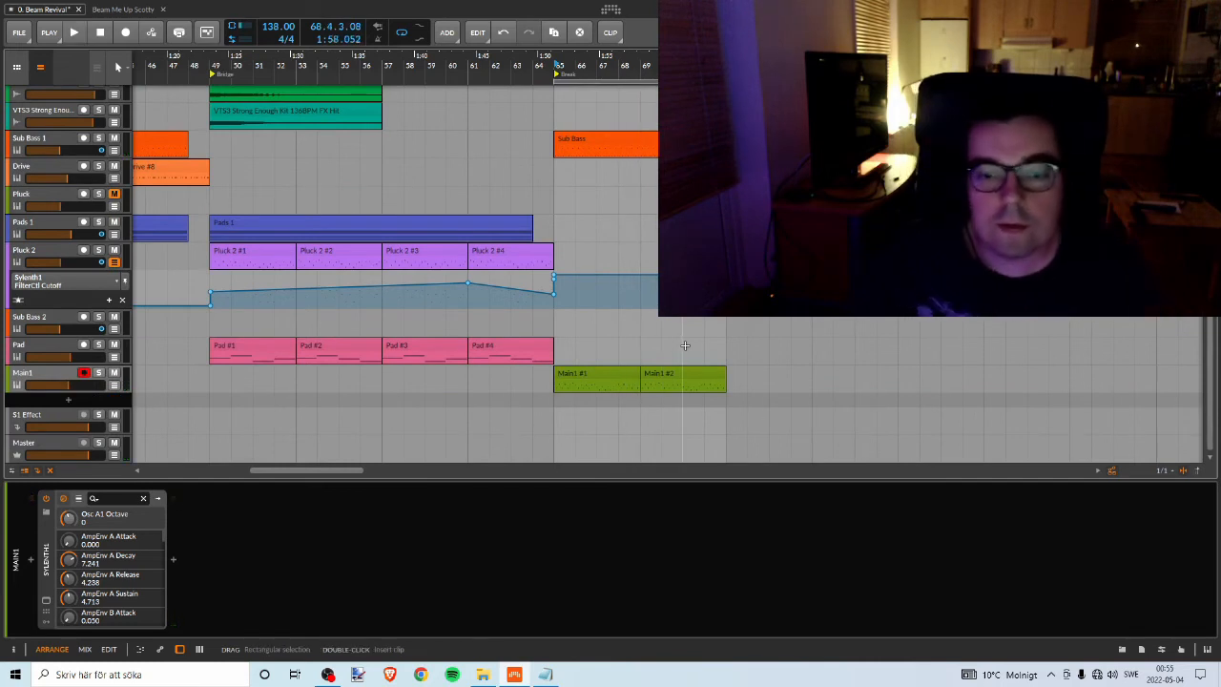
Add the Replika delay after Sylenth1 in Main1's device chain.
{"action": "double_click", "coordinate": [59, 376]}
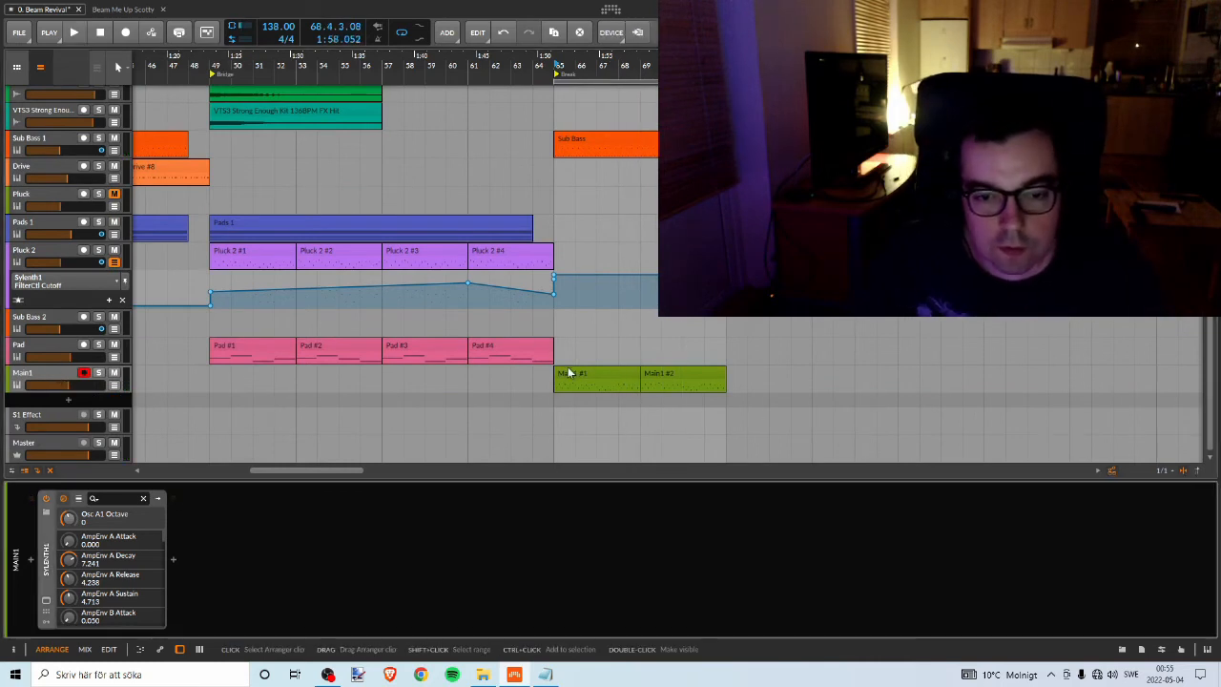
{"action": "left_click", "coordinate": [173, 560]}
{"action": "type", "text": "r"}
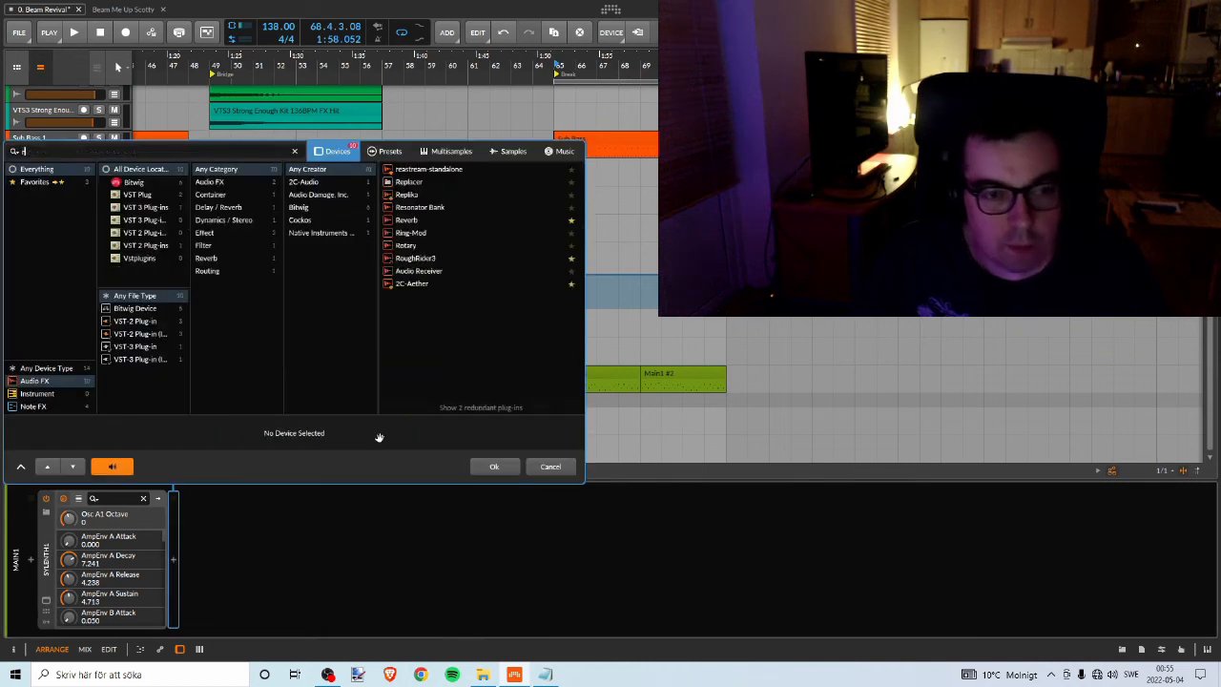
{"action": "type", "text": "e"}
{"action": "left_click", "coordinate": [407, 194]}
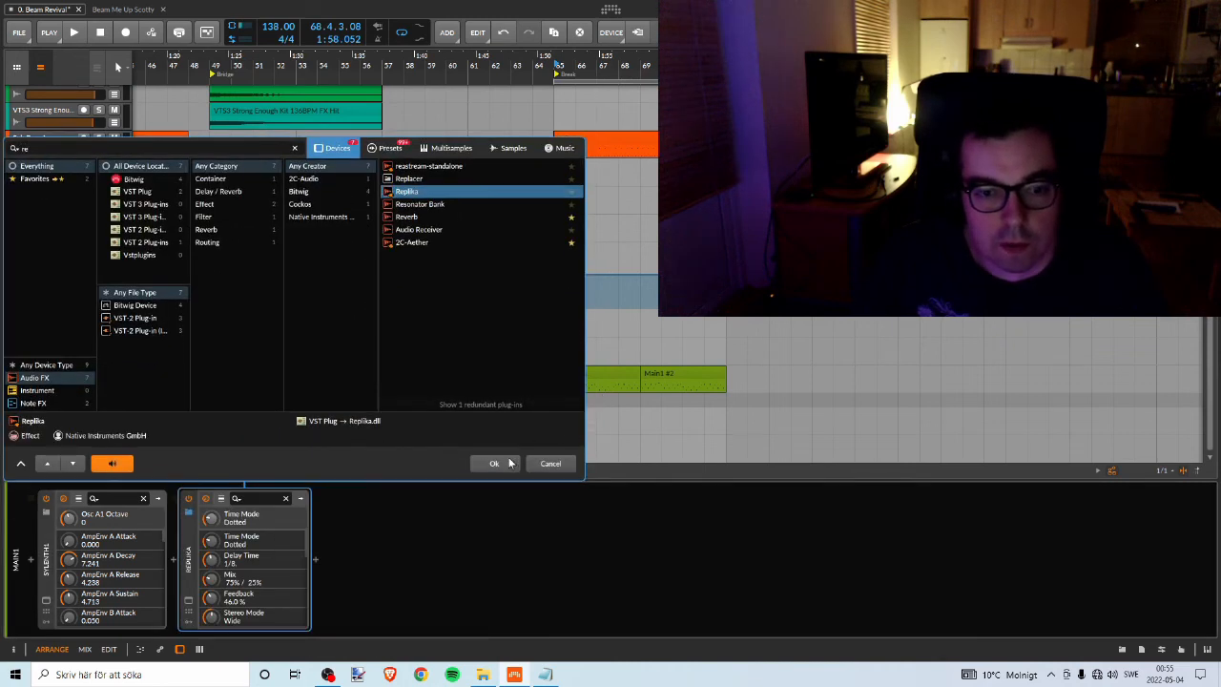
{"action": "left_click", "coordinate": [498, 466]}
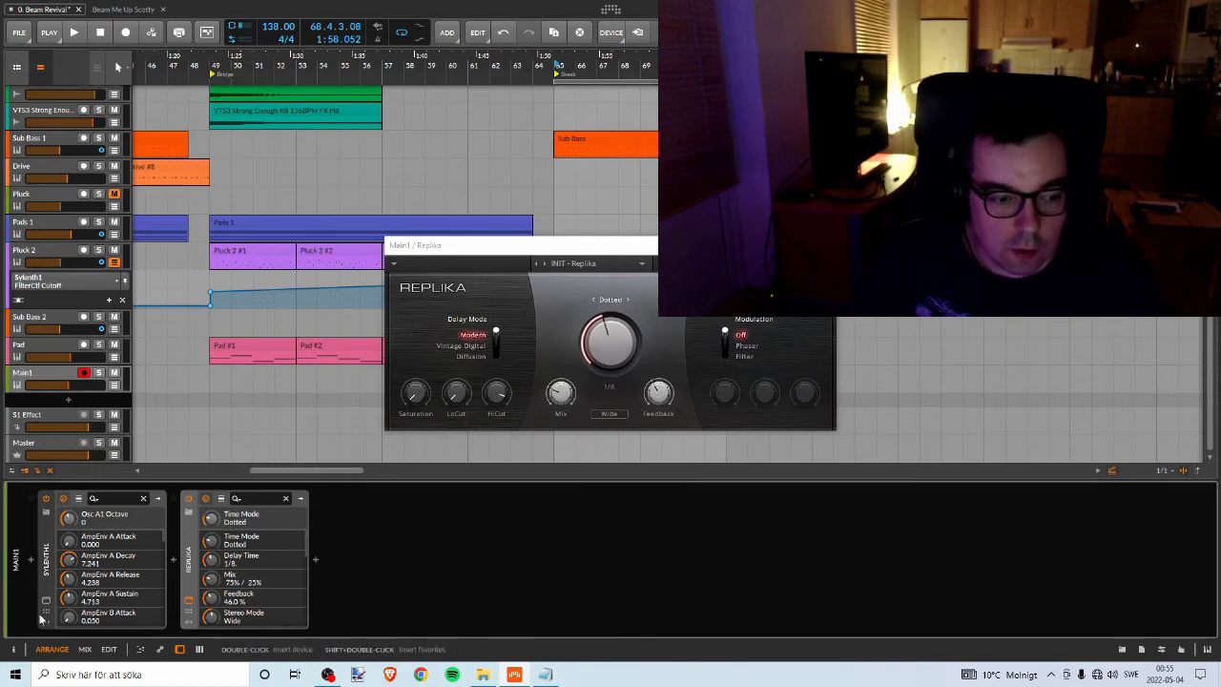
Set Replika's delay mode to Diffusion and arrange its window beside Main1's Sylenth1 while the break plays.
{"action": "left_click", "coordinate": [46, 601]}
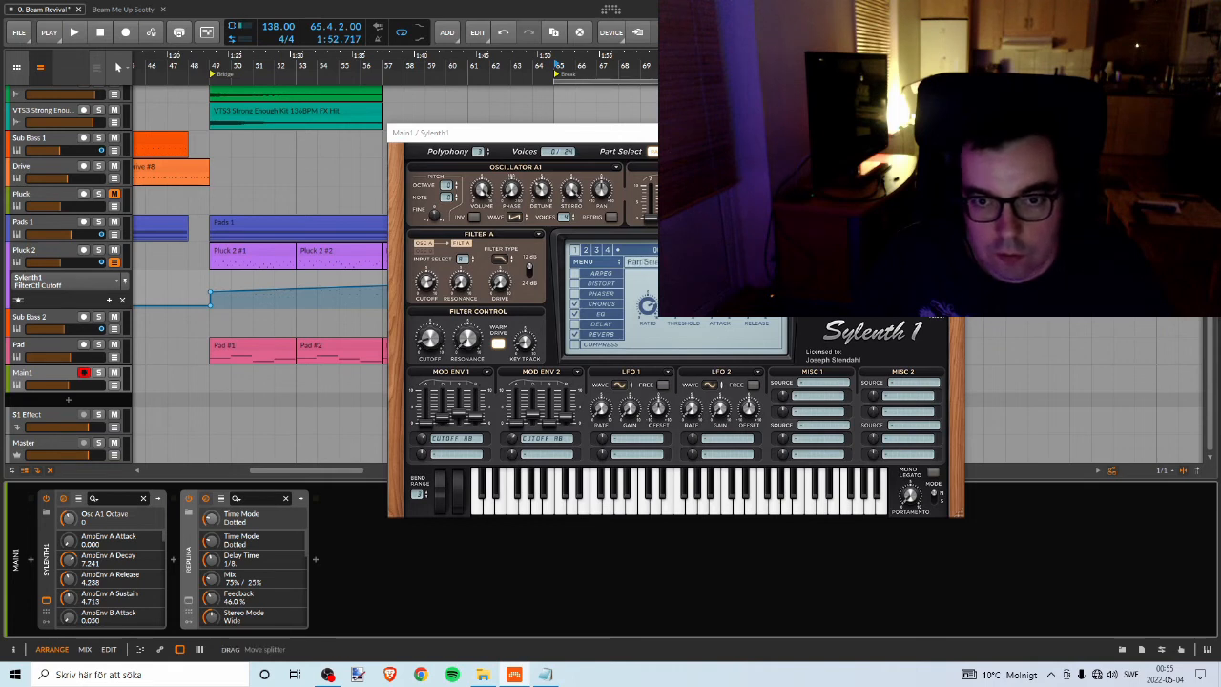
{"action": "left_click_drag", "start_coordinate": [715, 132], "coordinate": [891, 131]}
{"action": "left_click", "coordinate": [187, 602]}
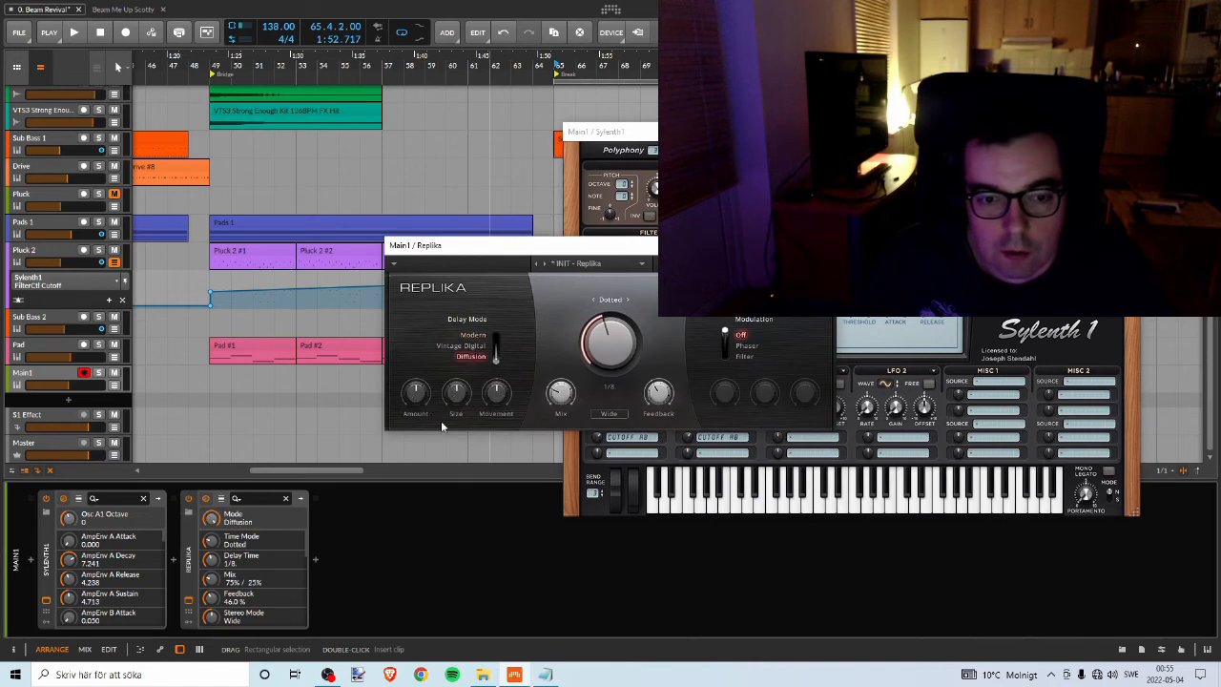
{"action": "left_click_drag", "start_coordinate": [626, 244], "coordinate": [320, 169]}
{"action": "key", "text": "space"}
{"action": "left_click_drag", "start_coordinate": [706, 131], "coordinate": [894, 168]}
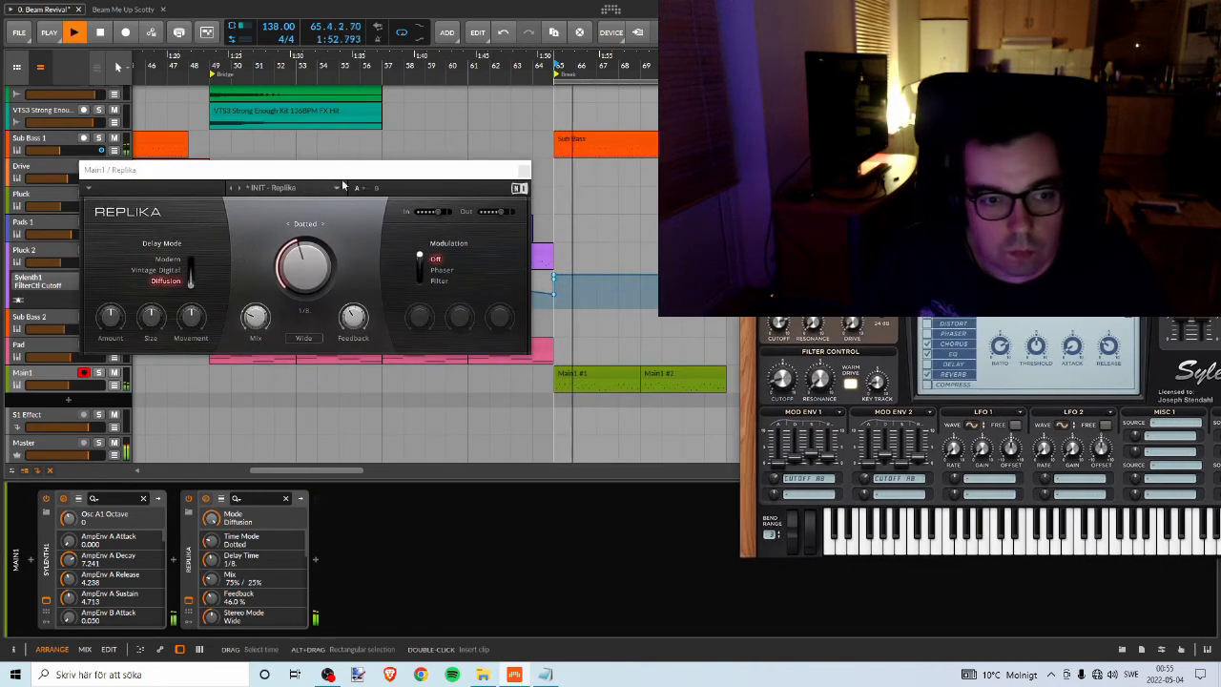
{"action": "left_click_drag", "start_coordinate": [319, 168], "coordinate": [499, 220]}
{"action": "left_click_drag", "start_coordinate": [925, 171], "coordinate": [686, 209]}
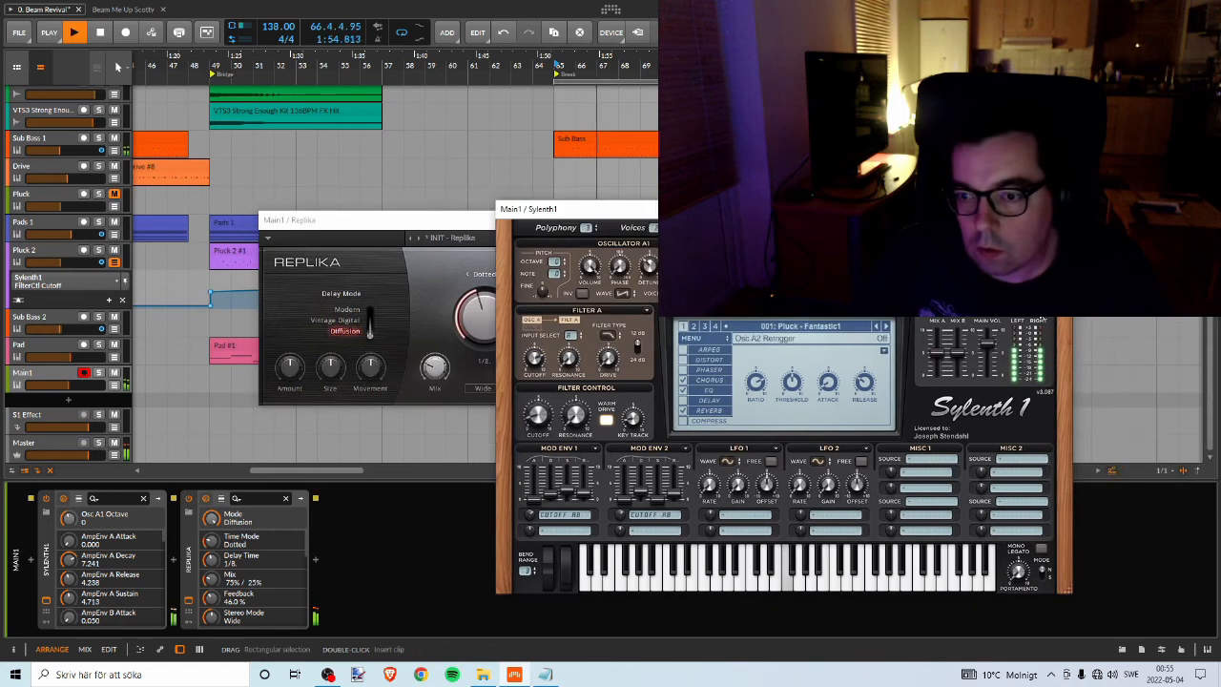
Try Sylenth1's Compressor at different main volume levels during playback, leave it off and set the main volume to 7.945.
{"action": "left_click_drag", "start_coordinate": [990, 346], "coordinate": [989, 361]}
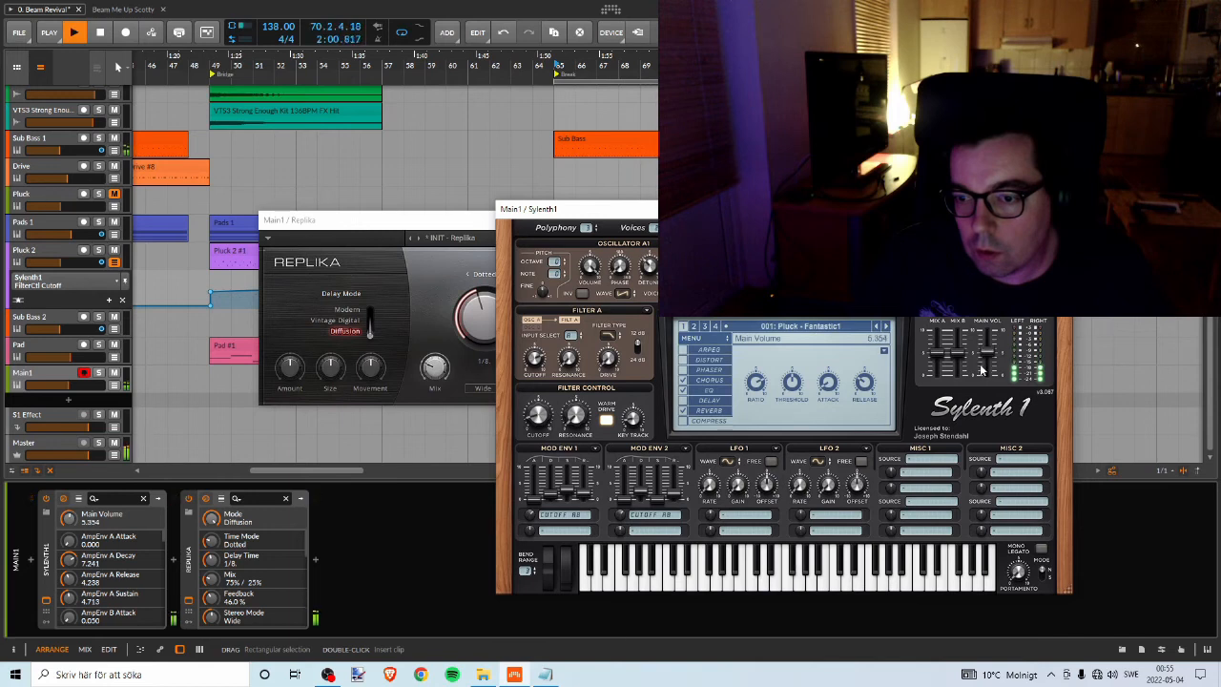
{"action": "left_click_drag", "start_coordinate": [980, 372], "coordinate": [997, 338]}
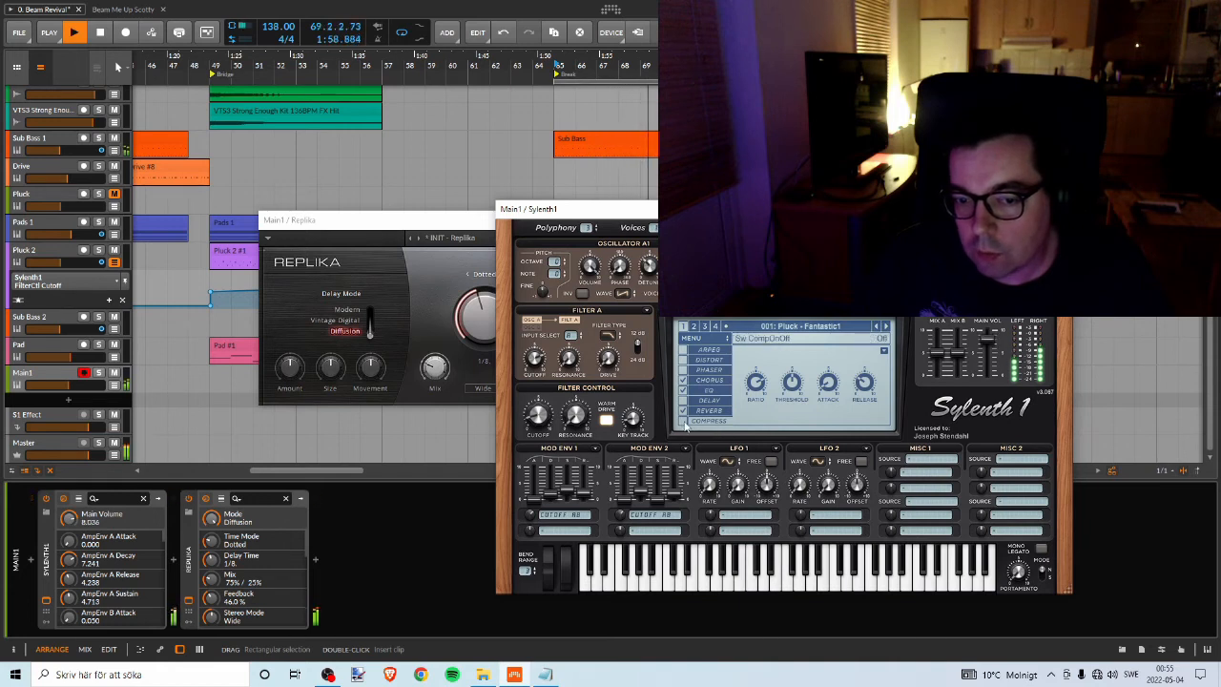
{"action": "left_click", "coordinate": [683, 421]}
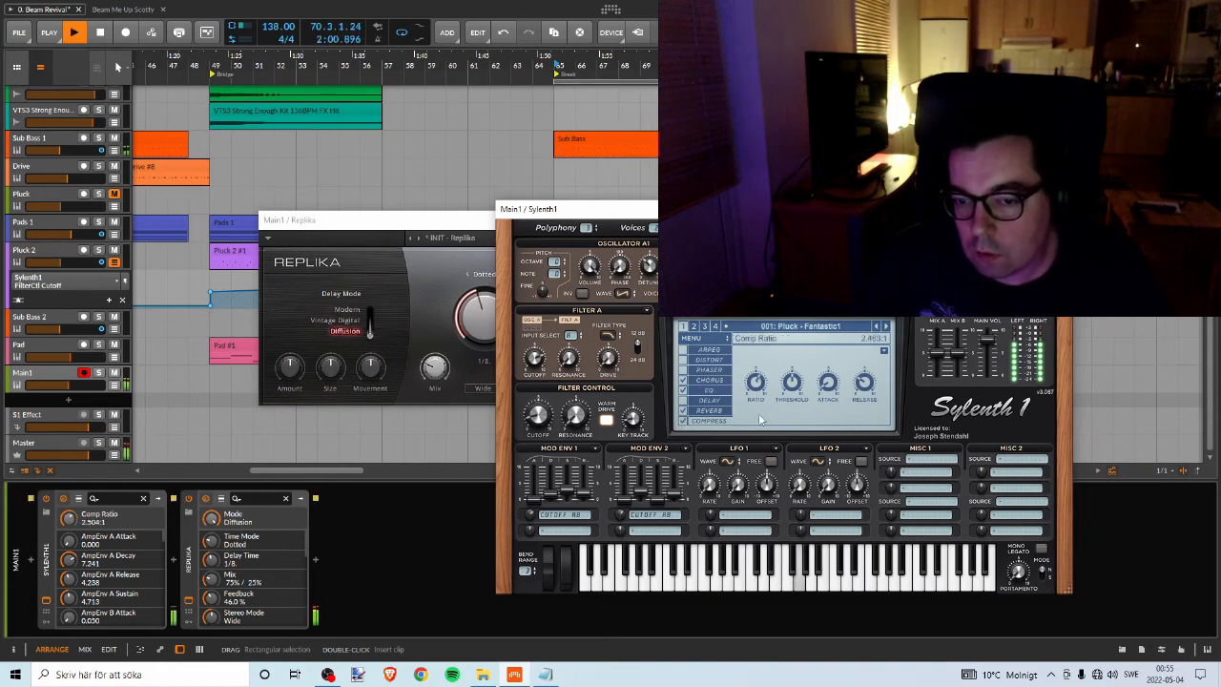
{"action": "left_click_drag", "start_coordinate": [759, 415], "coordinate": [747, 451]}
{"action": "key", "text": "space"}
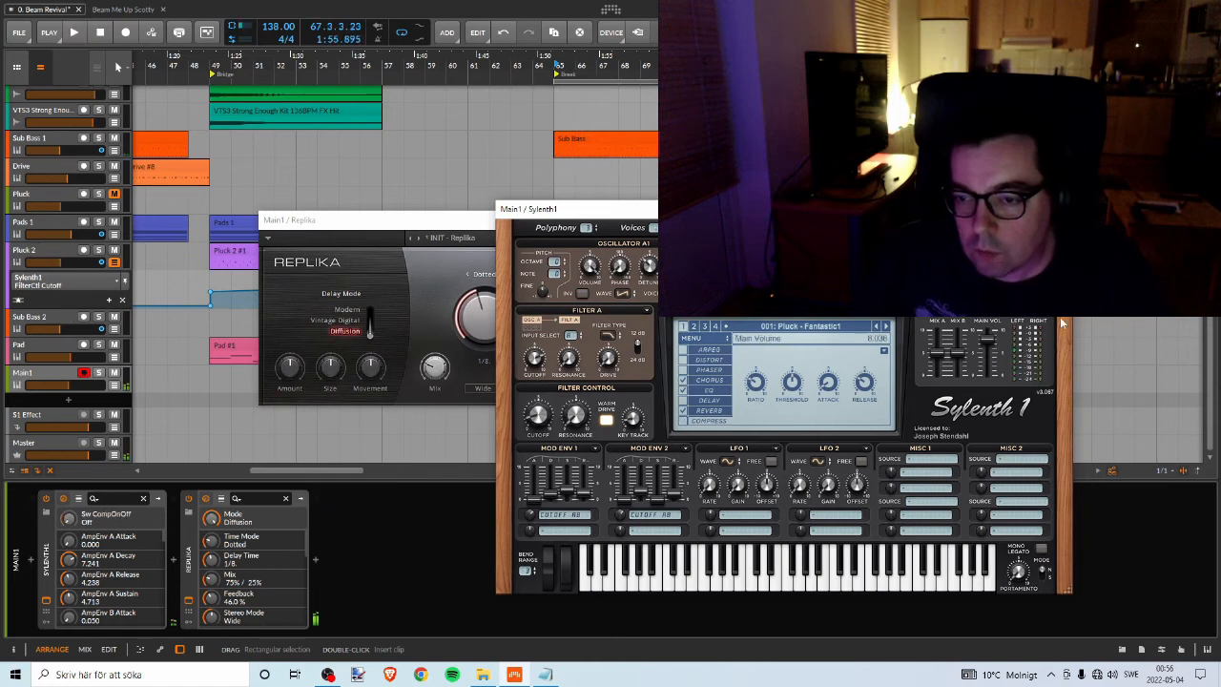
{"action": "left_click_drag", "start_coordinate": [999, 347], "coordinate": [992, 353]}
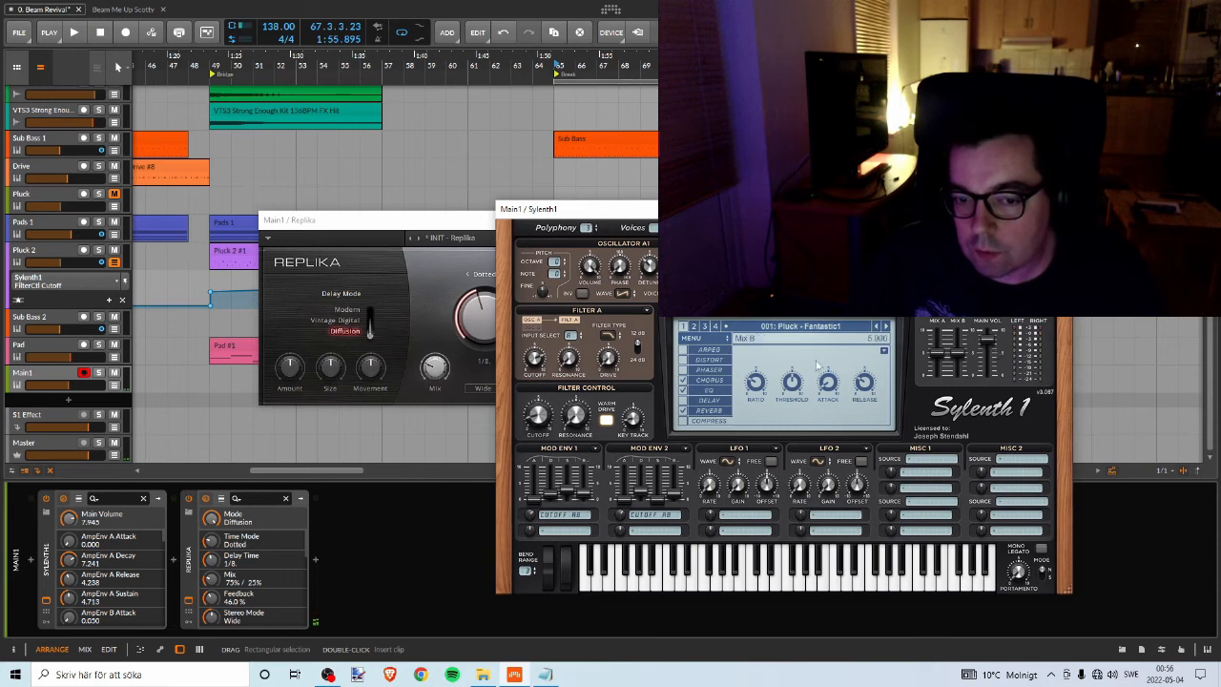
Compare Sylenth1's Warm Drive on and off during playback, leave it on, and switch off the Chorus effect.
{"action": "key", "text": "space"}
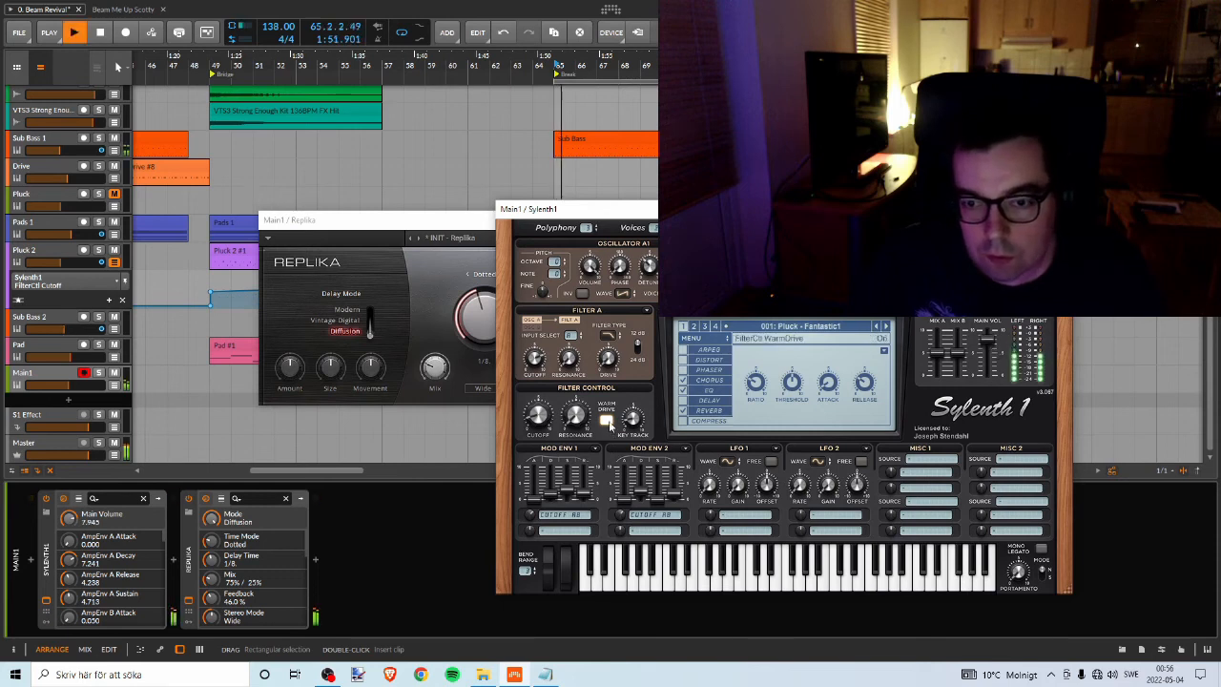
{"action": "left_click", "coordinate": [607, 421]}
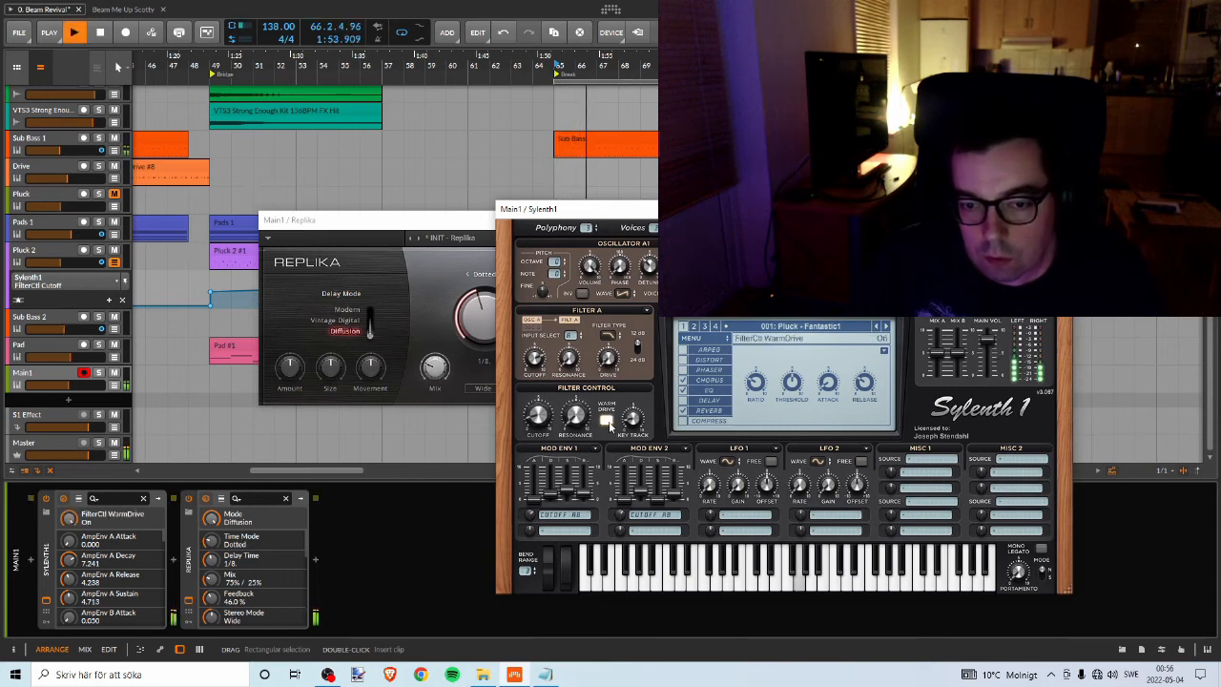
{"action": "left_click", "coordinate": [706, 382]}
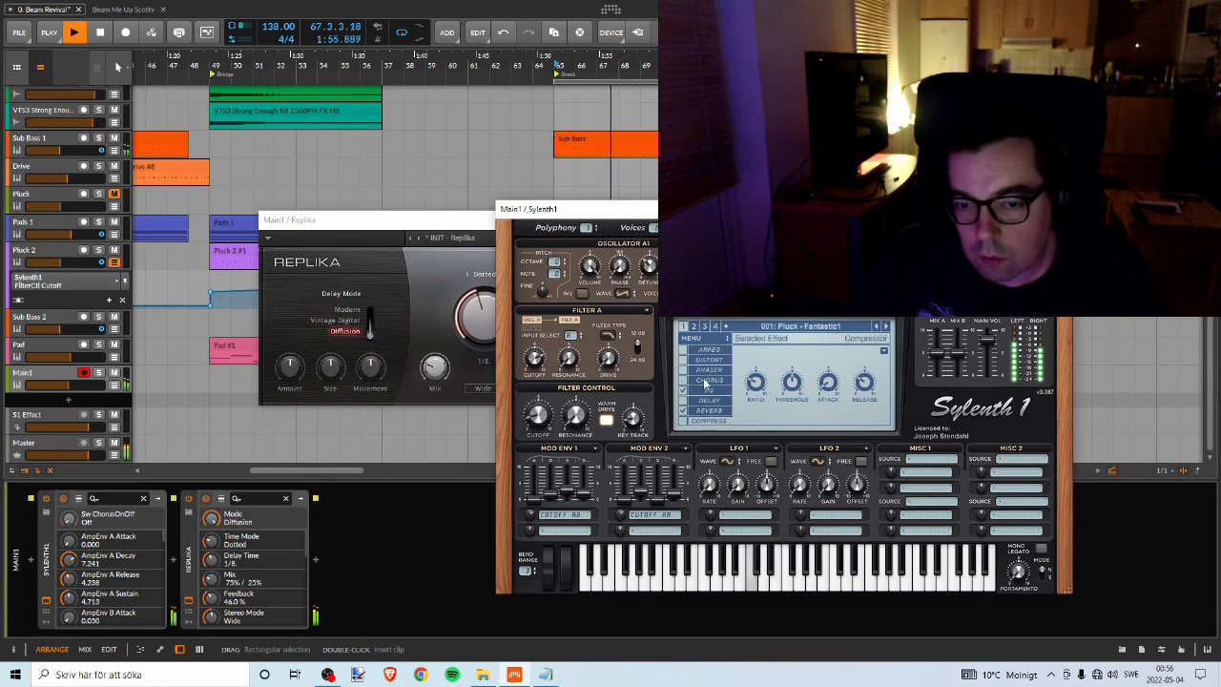
{"action": "left_click", "coordinate": [706, 381]}
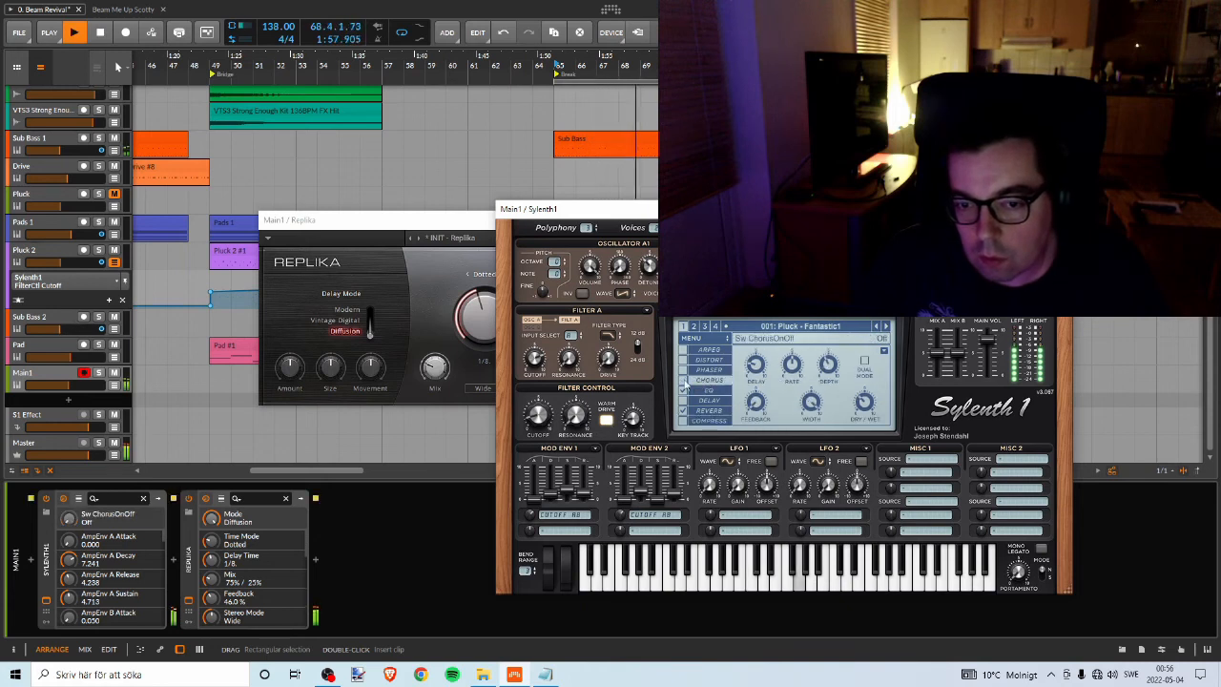
{"action": "left_click", "coordinate": [683, 380]}
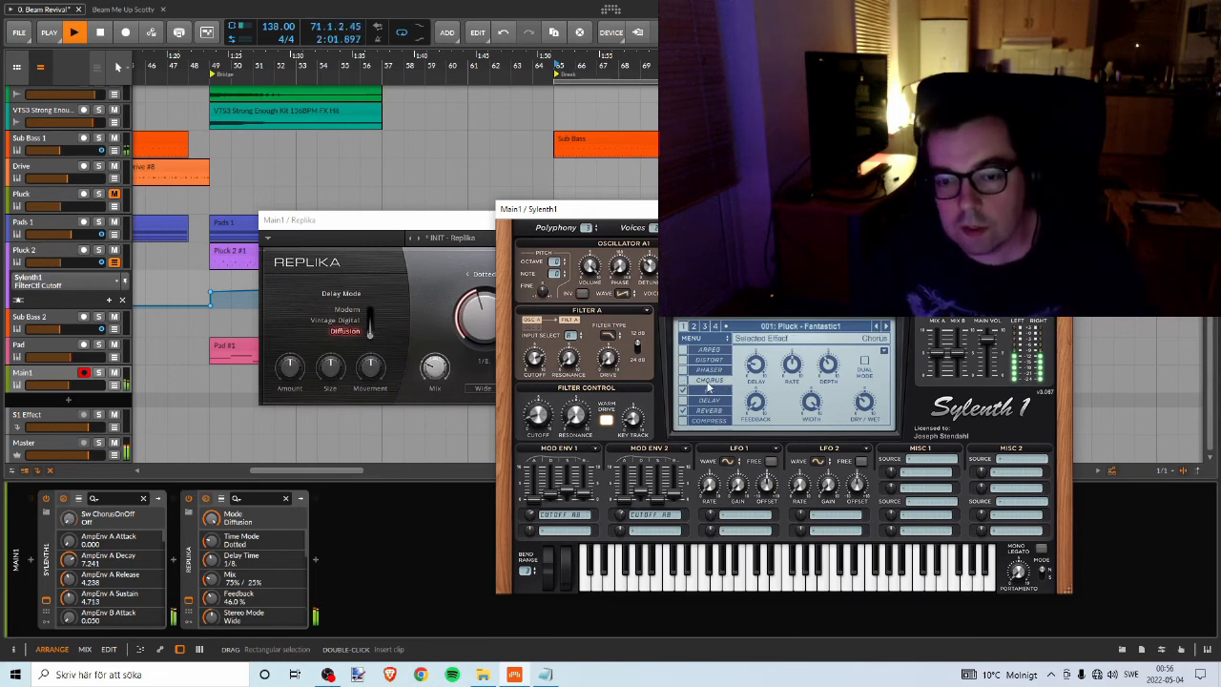
{"action": "key", "text": "space"}
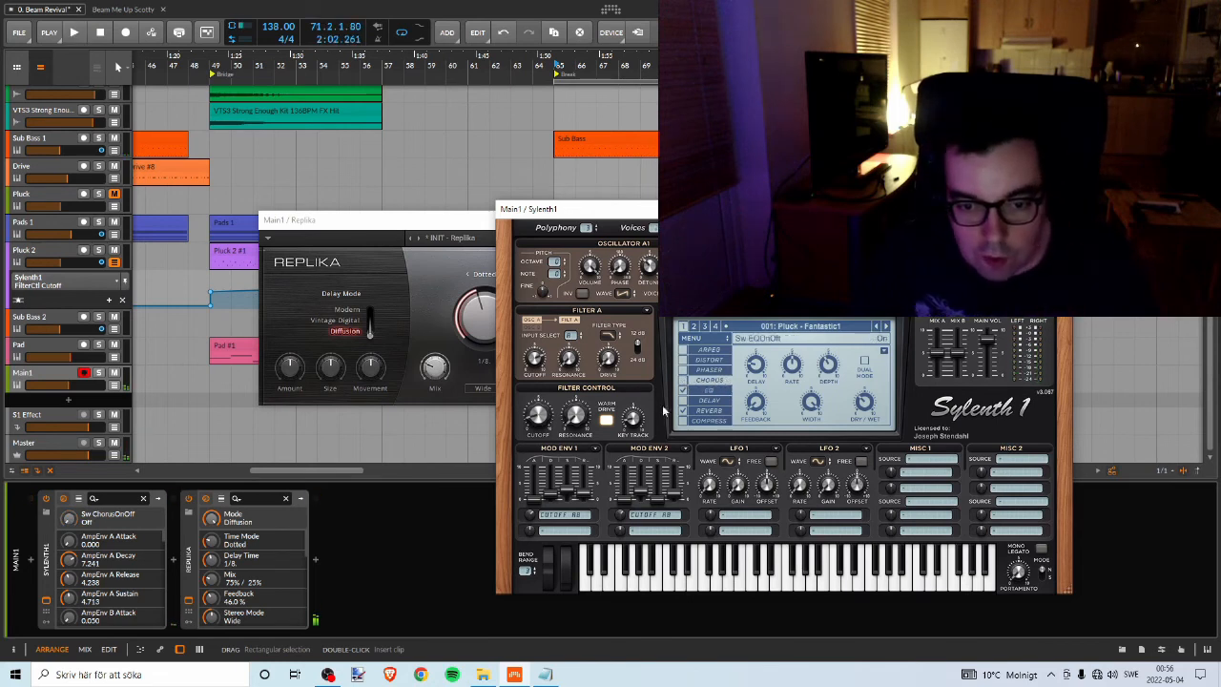
Adjust Sylenth1's filter control Key Track to 2.186 while the break plays, and close the Sylenth1 window.
{"action": "left_click", "coordinate": [633, 418]}
{"action": "key", "text": "space"}
{"action": "left_click_drag", "start_coordinate": [634, 418], "coordinate": [657, 362]}
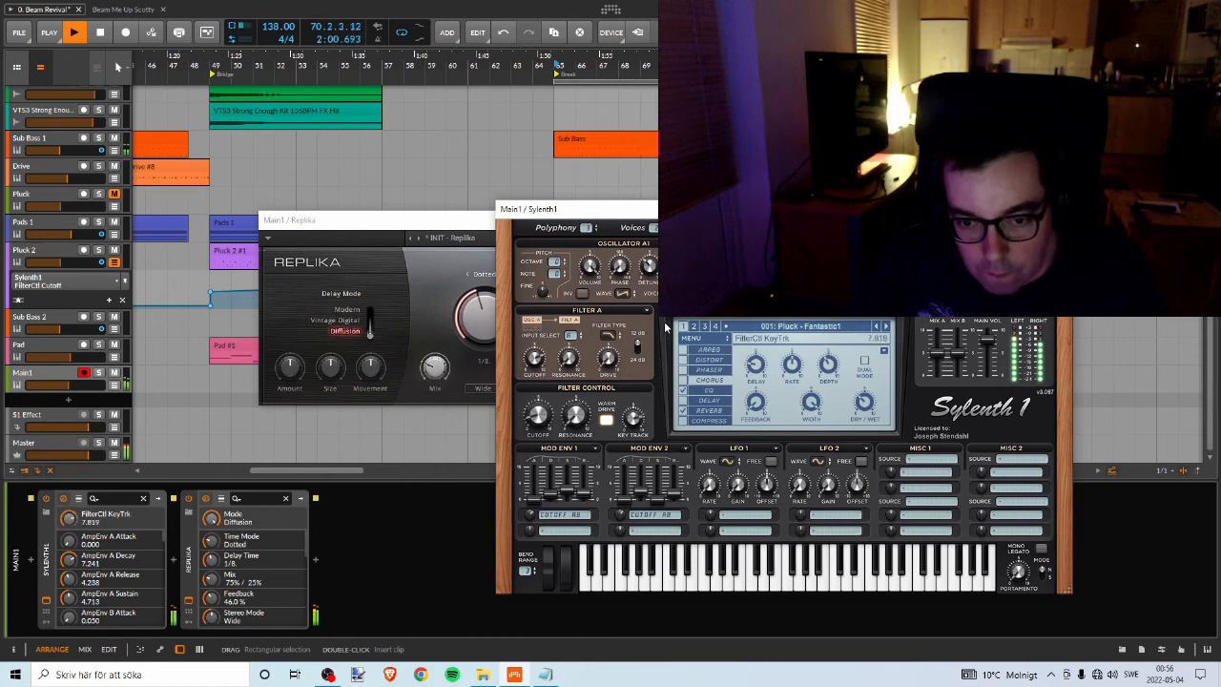
{"action": "left_click_drag", "start_coordinate": [667, 305], "coordinate": [666, 317]}
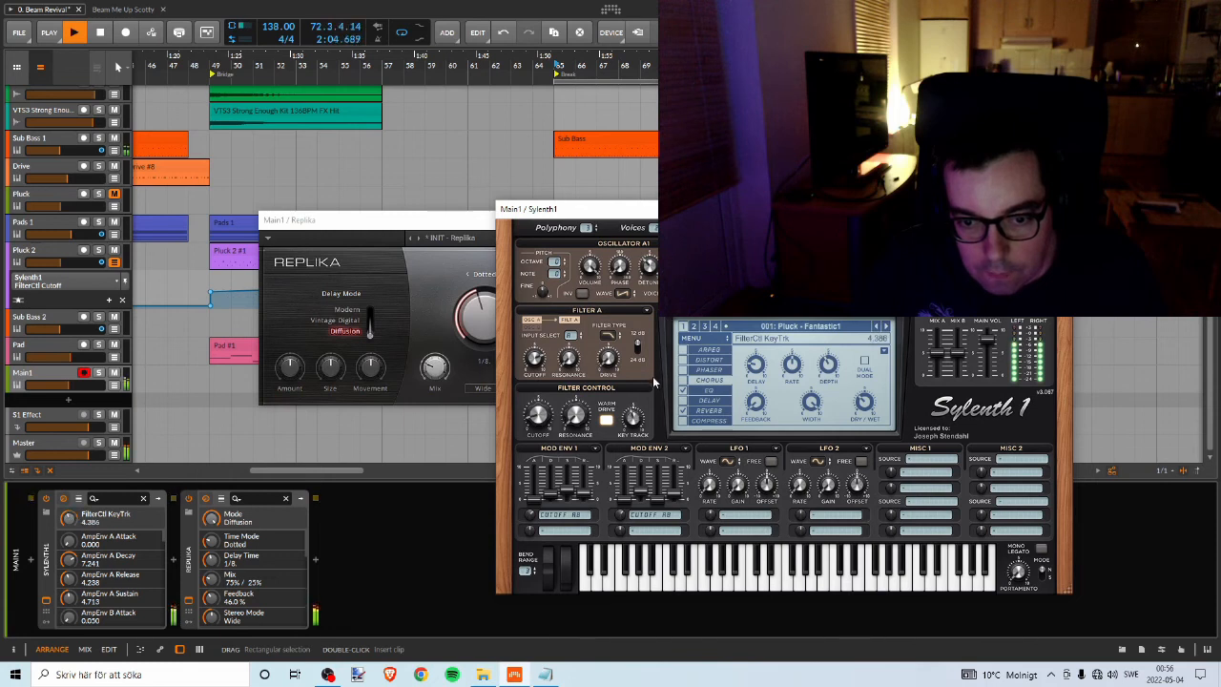
{"action": "left_click_drag", "start_coordinate": [649, 403], "coordinate": [642, 417]}
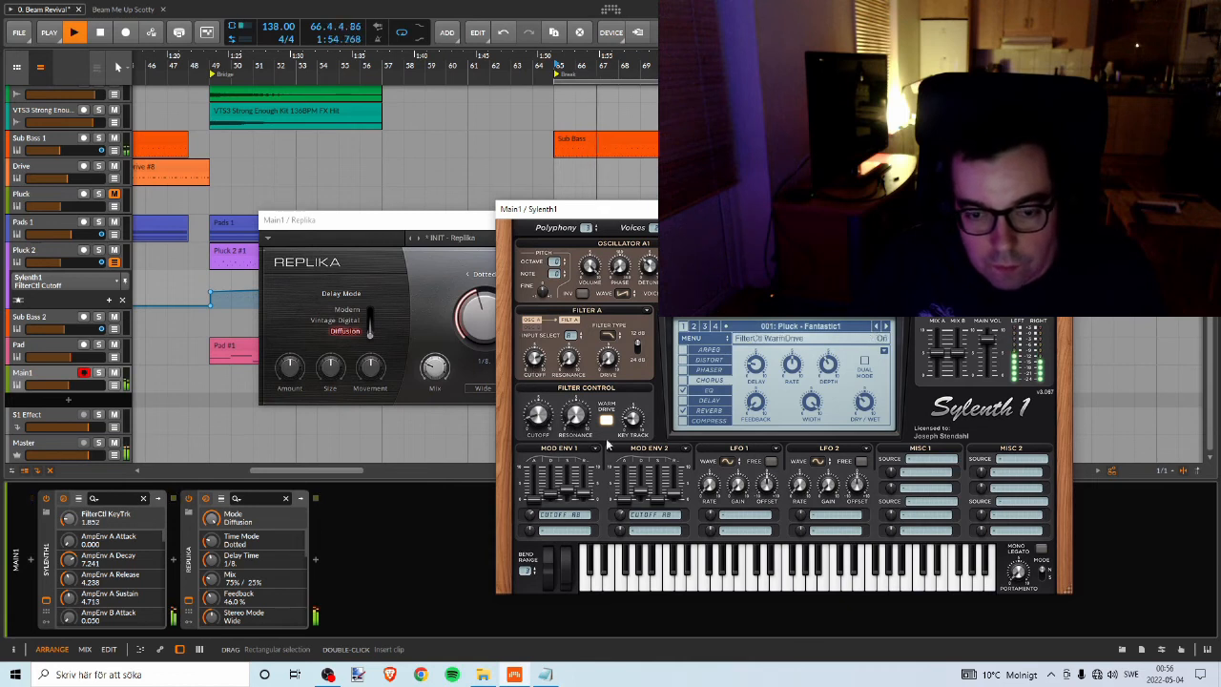
{"action": "left_click_drag", "start_coordinate": [632, 424], "coordinate": [631, 428]}
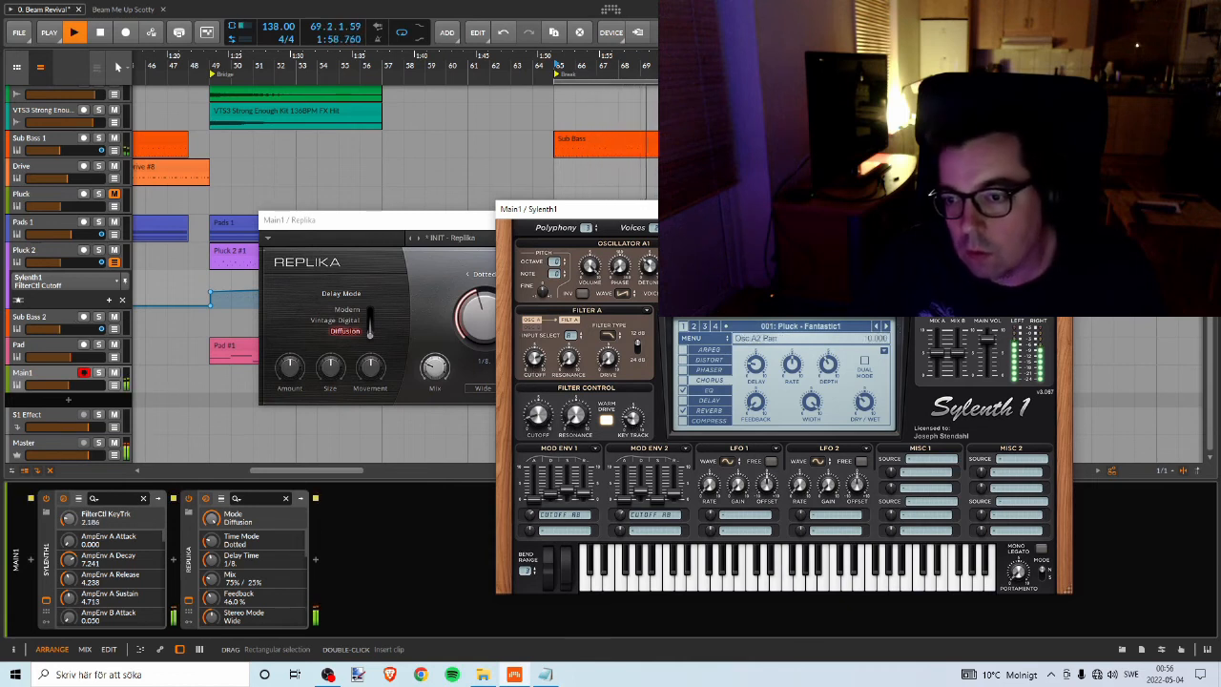
{"action": "key", "text": "space"}
{"action": "left_click", "coordinate": [1057, 209]}
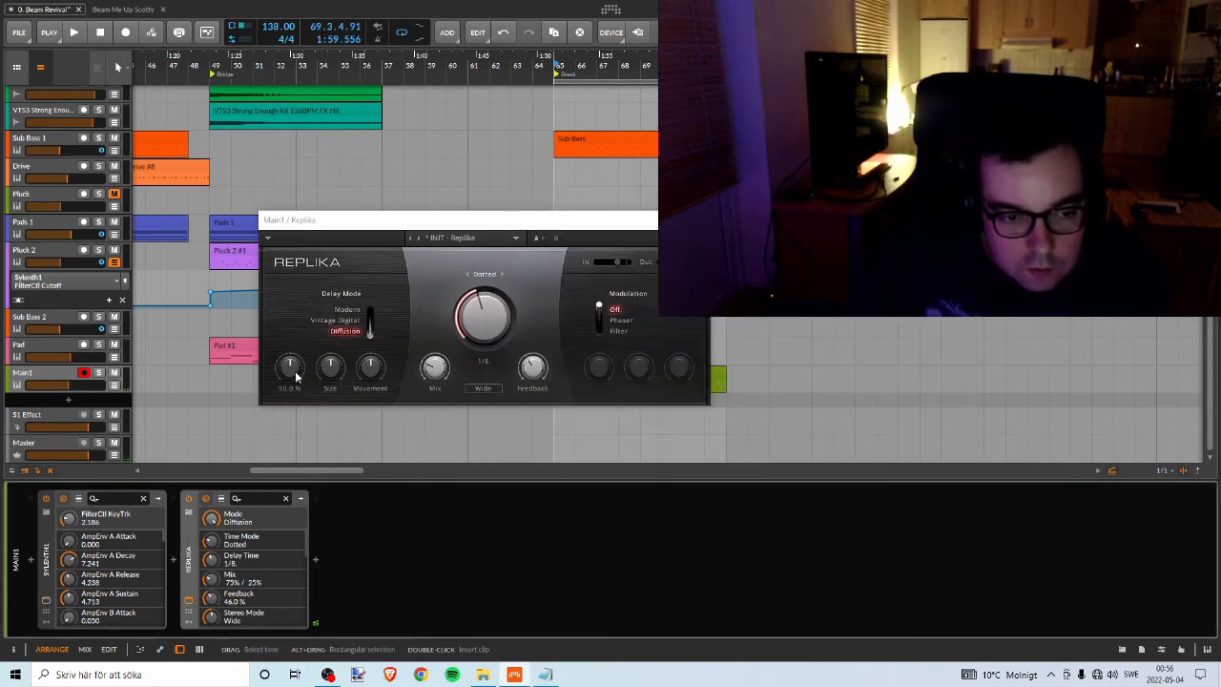
Set Replika's diffusion Amount to 29% and Size to 3.40 while listening to the break.
{"action": "left_click_drag", "start_coordinate": [291, 372], "coordinate": [291, 385]}
{"action": "key", "text": "space"}
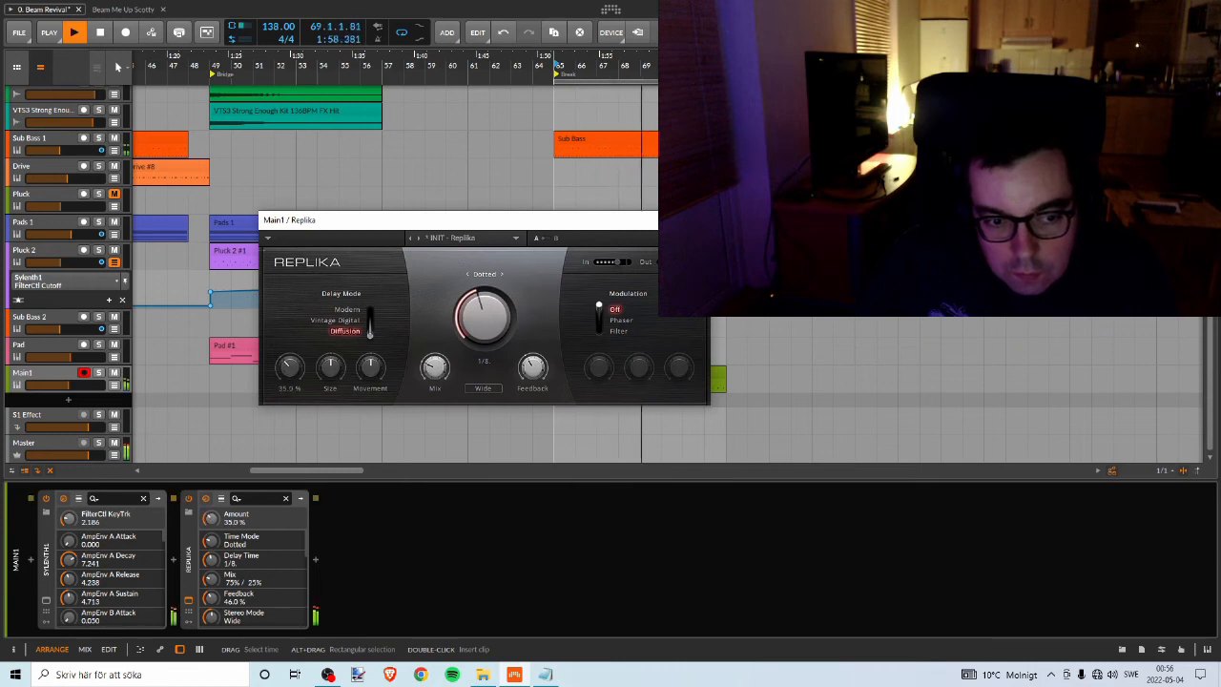
{"action": "left_click_drag", "start_coordinate": [291, 384], "coordinate": [291, 385]}
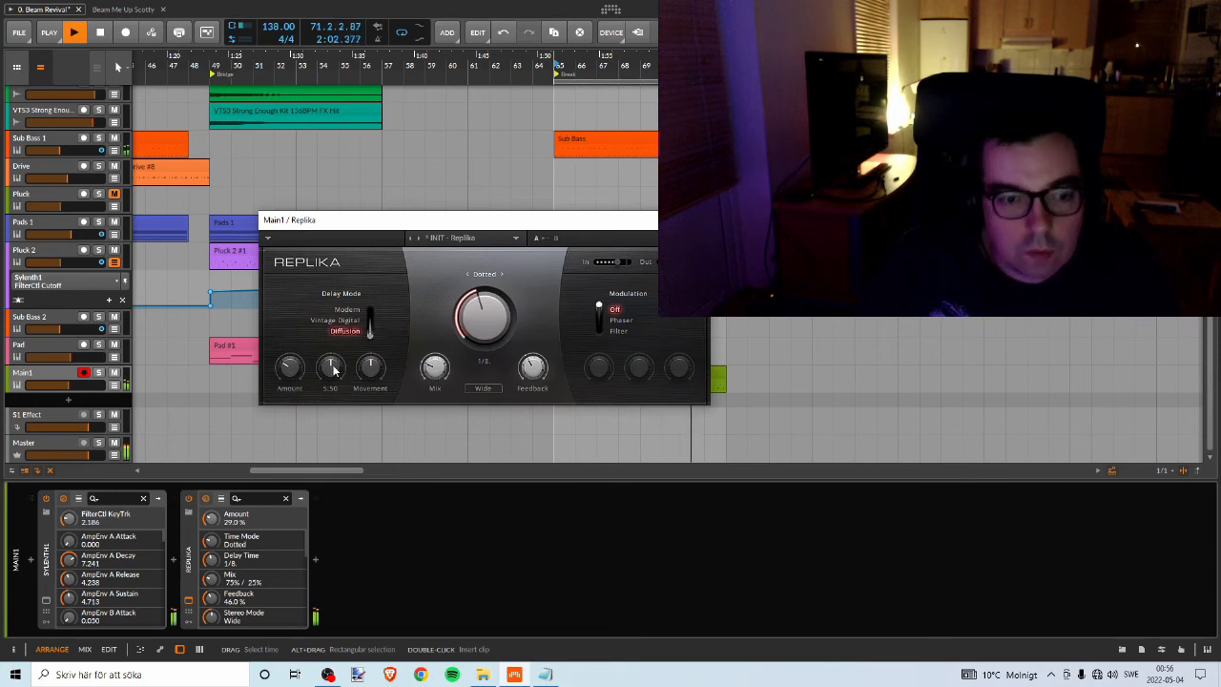
{"action": "left_click_drag", "start_coordinate": [332, 367], "coordinate": [332, 392]}
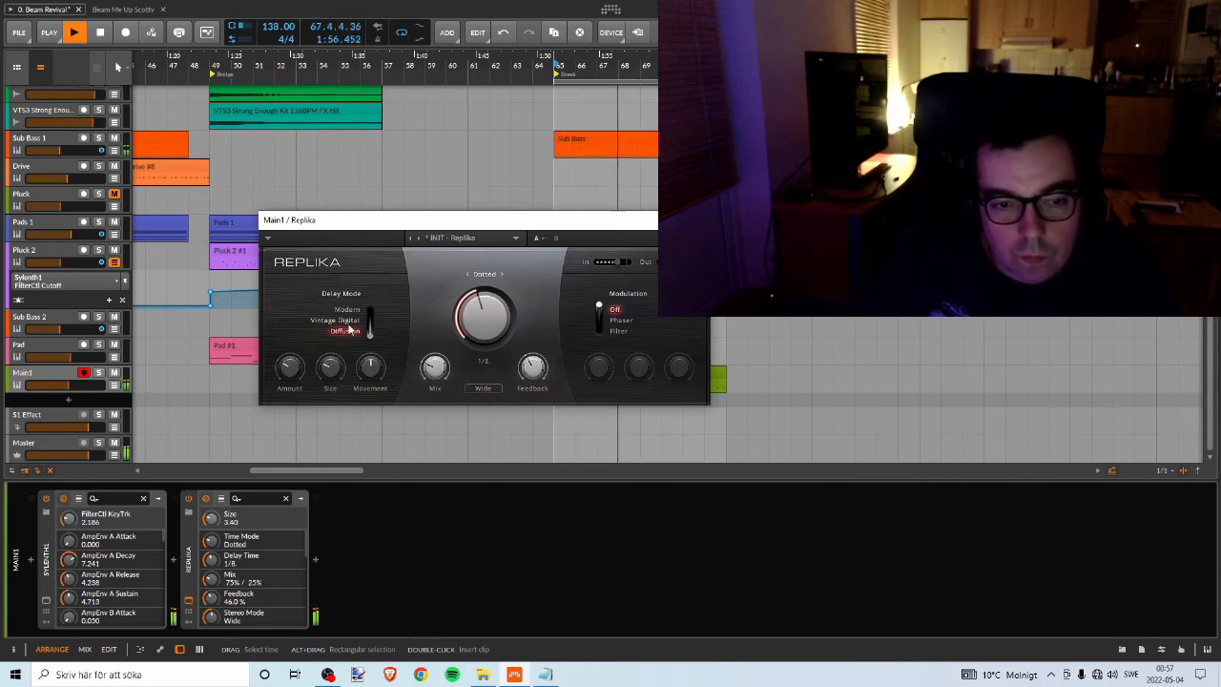
Set Replika's Mix to 80% / 20% and Feedback to 30%, and switch the delay mode to Modern.
{"action": "left_click_drag", "start_coordinate": [435, 369], "coordinate": [435, 370]}
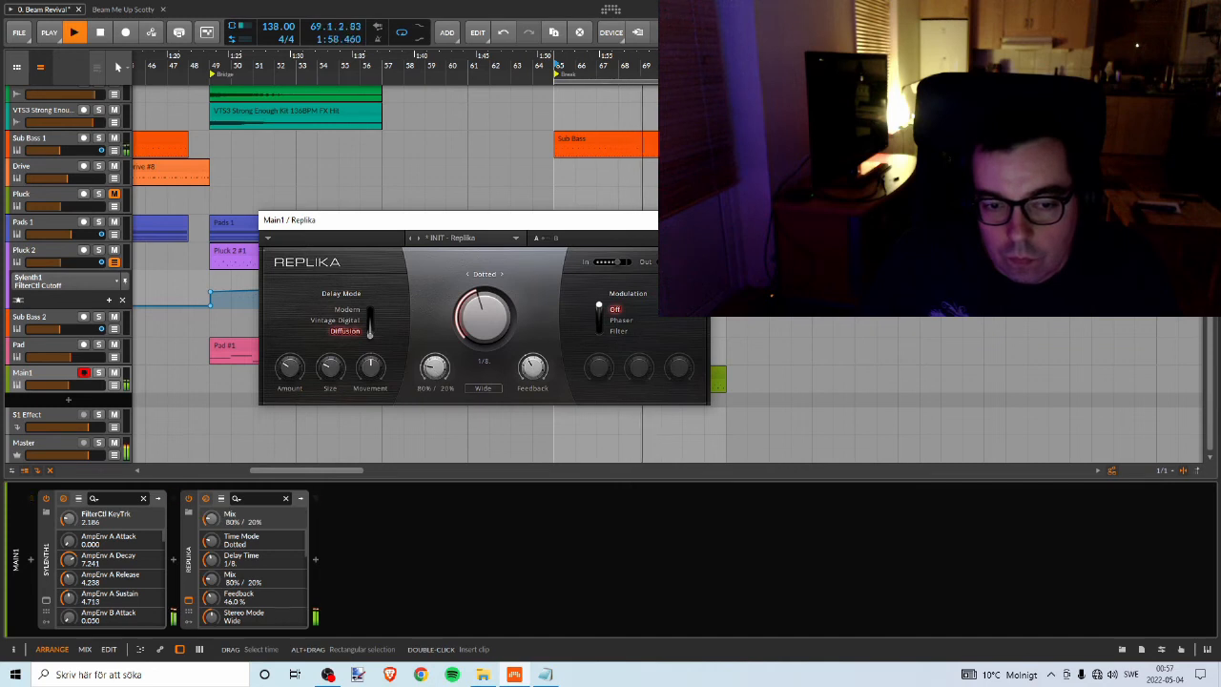
{"action": "left_click_drag", "start_coordinate": [533, 368], "coordinate": [532, 379]}
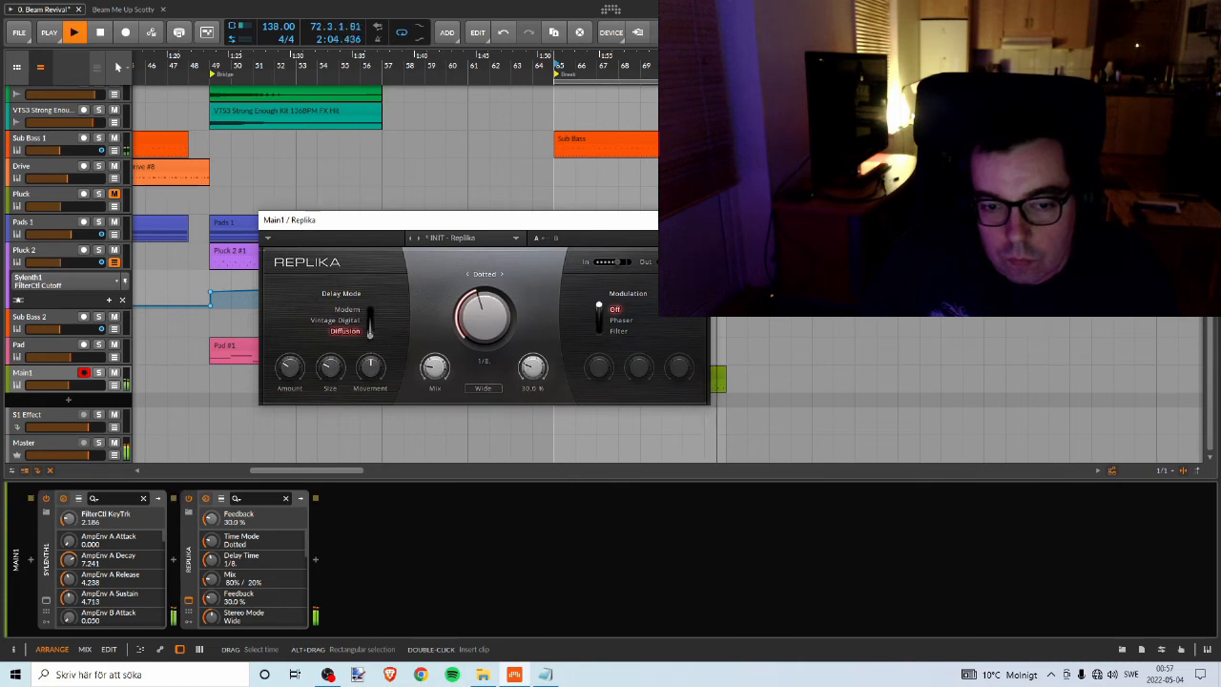
{"action": "key", "text": "space"}
{"action": "left_click", "coordinate": [347, 310]}
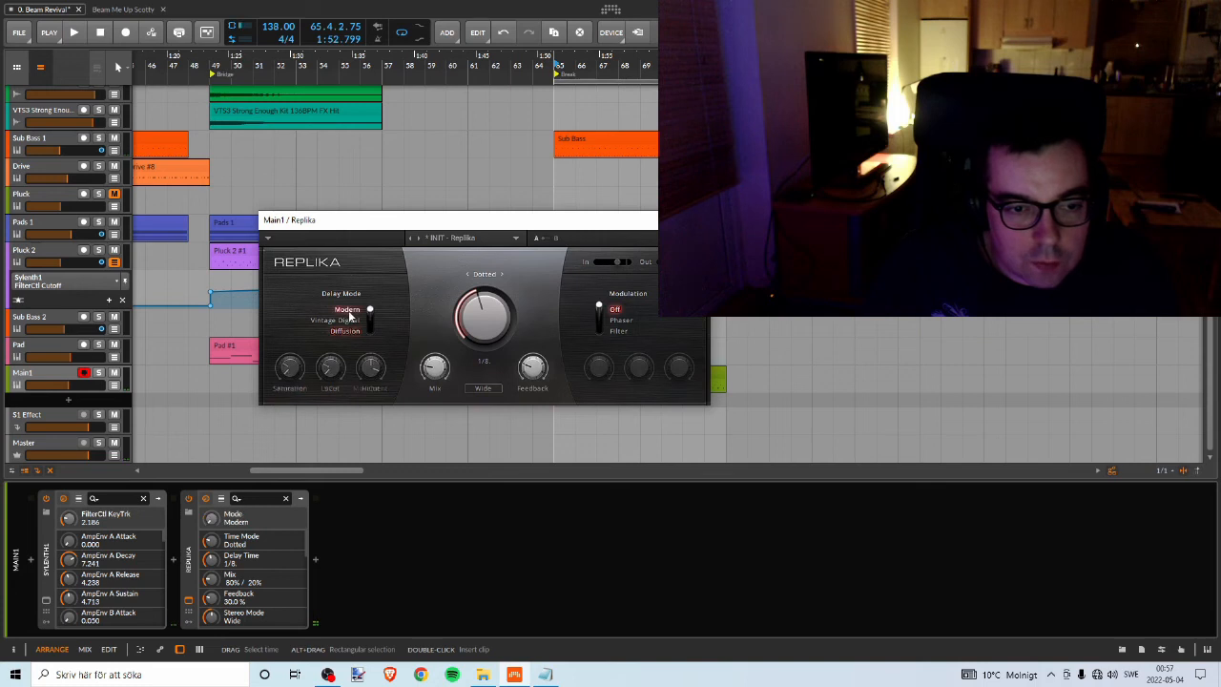
Audition Replika's Modern, Vintage Digital and Ping Pong settings, settle on Diffusion with Wide stereo and 25% Feedback, and close the plug-in window.
{"action": "key", "text": "space"}
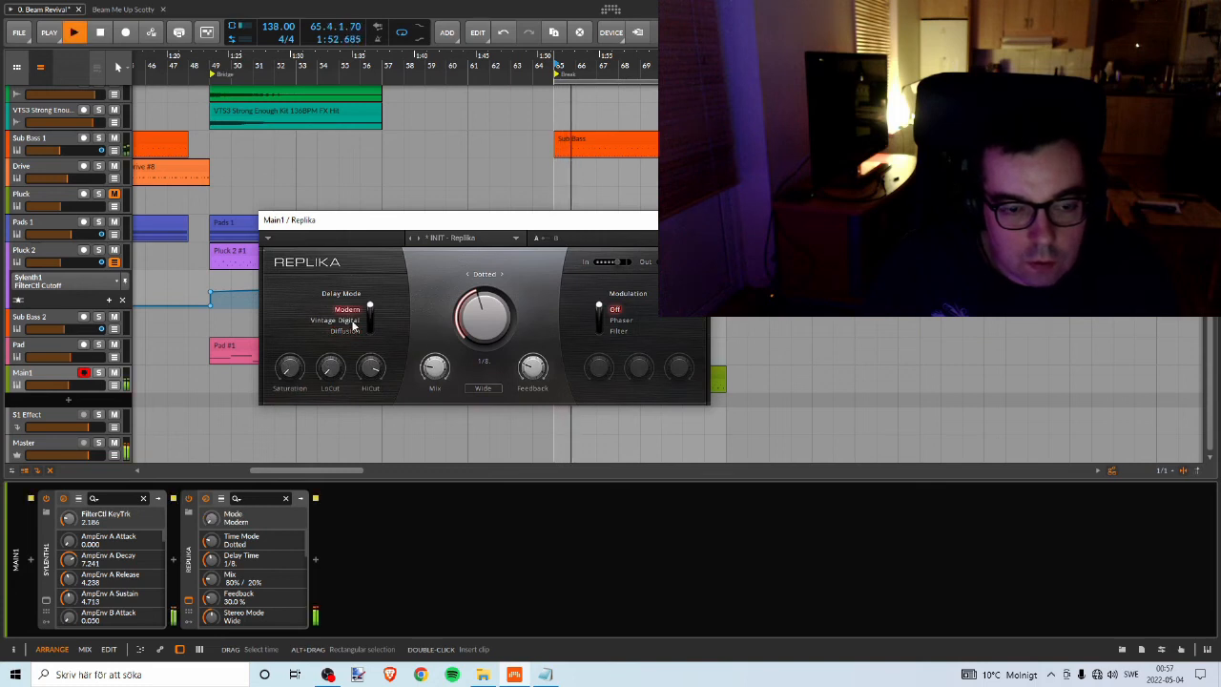
{"action": "left_click", "coordinate": [350, 320]}
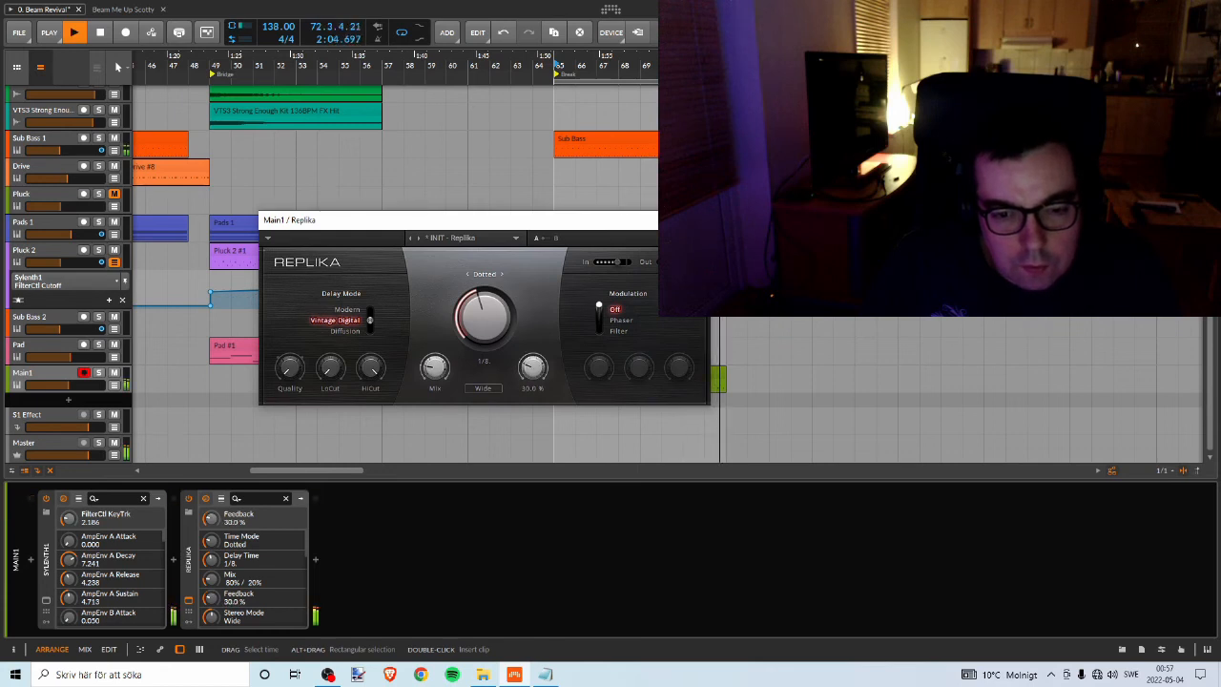
{"action": "left_click", "coordinate": [433, 370]}
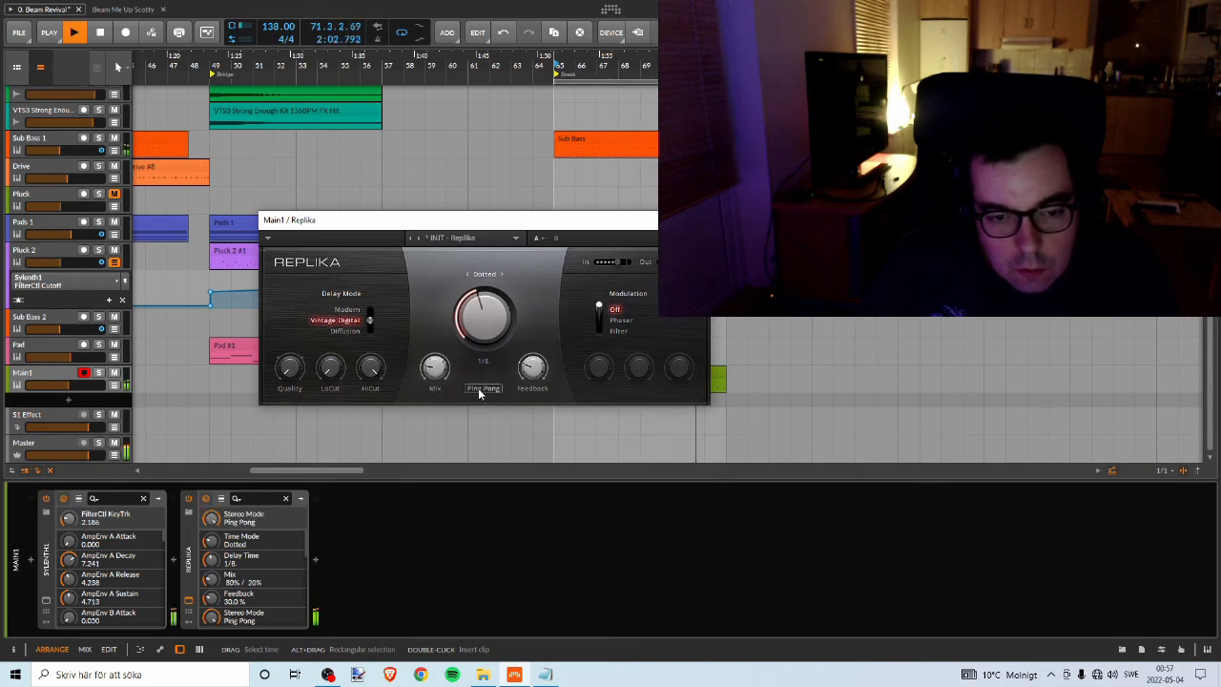
{"action": "left_click", "coordinate": [371, 334]}
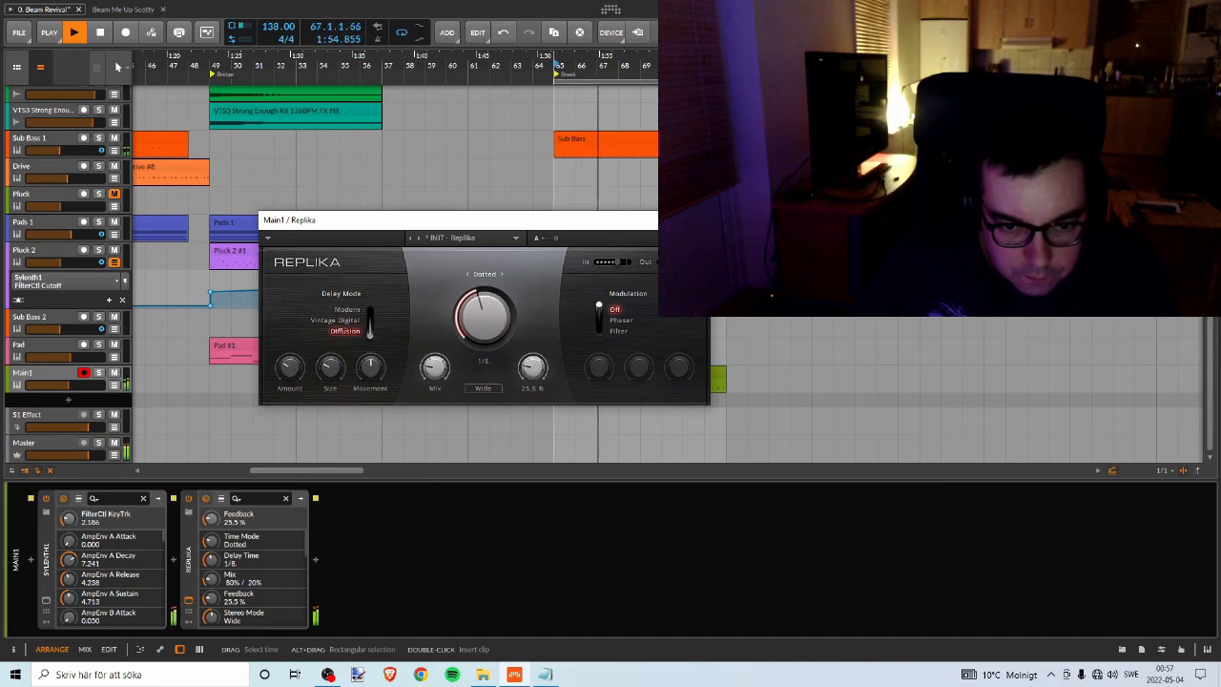
{"action": "left_click", "coordinate": [437, 368]}
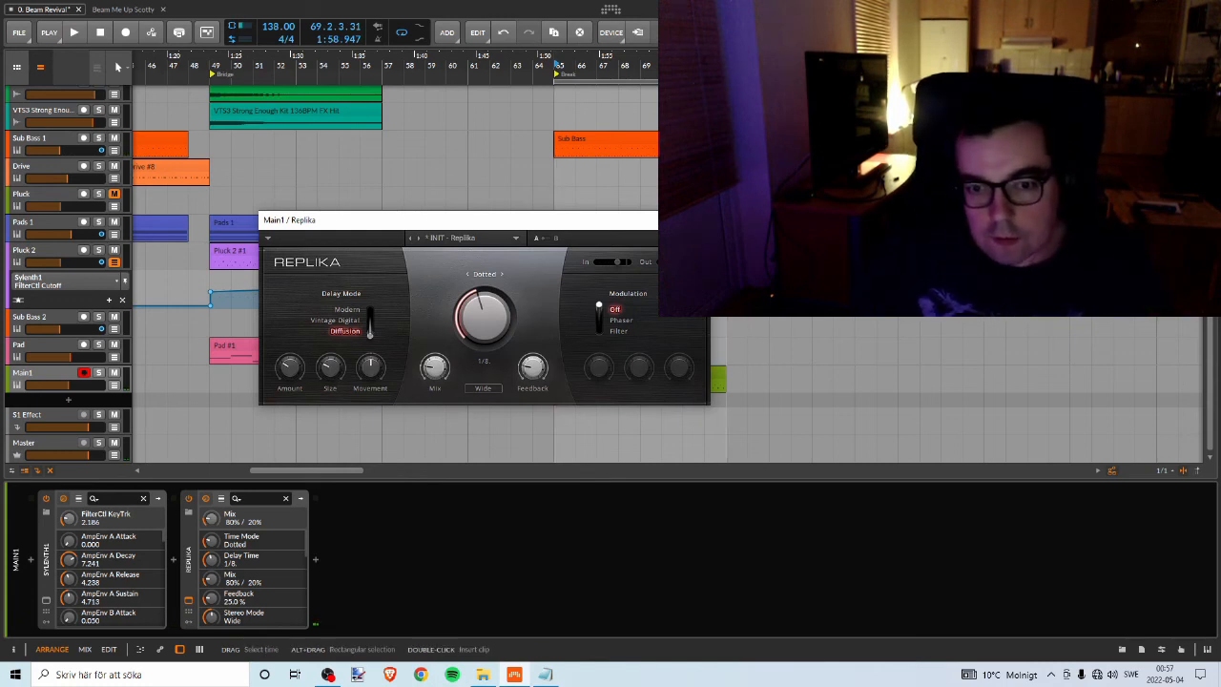
{"action": "left_click", "coordinate": [695, 219]}
Listen to the break from bar 65 and briefly solo the Sub Bass 1 track.
{"action": "left_click", "coordinate": [554, 64]}
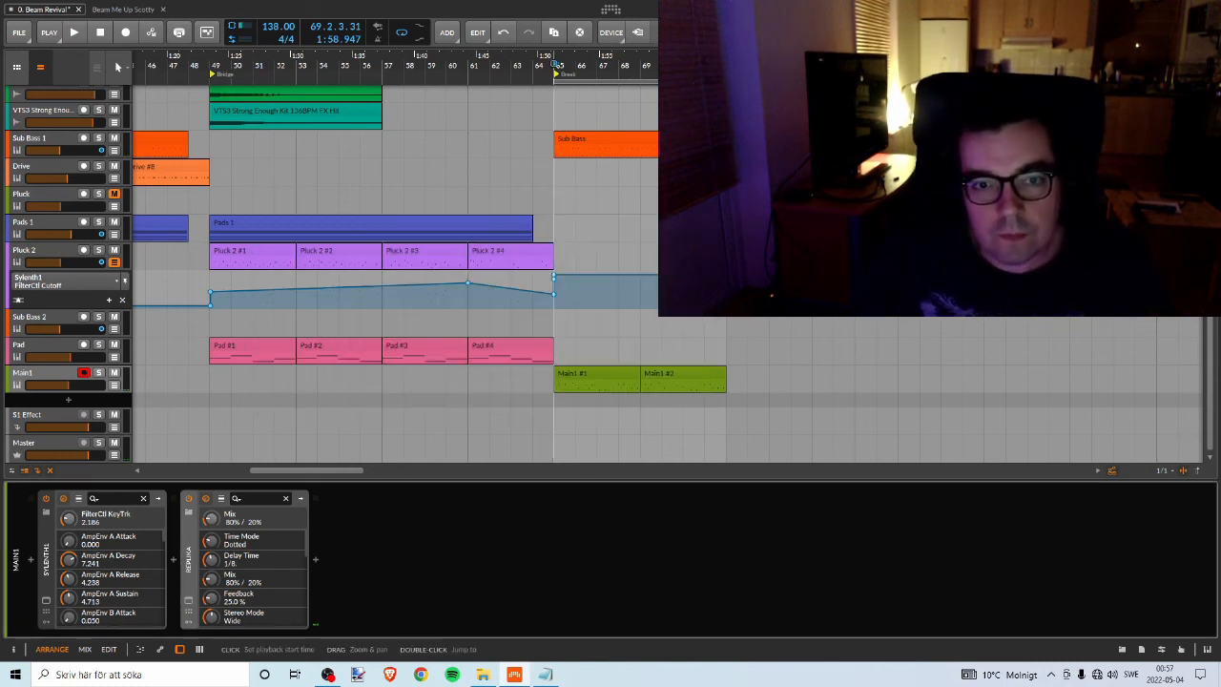
{"action": "key", "text": "space"}
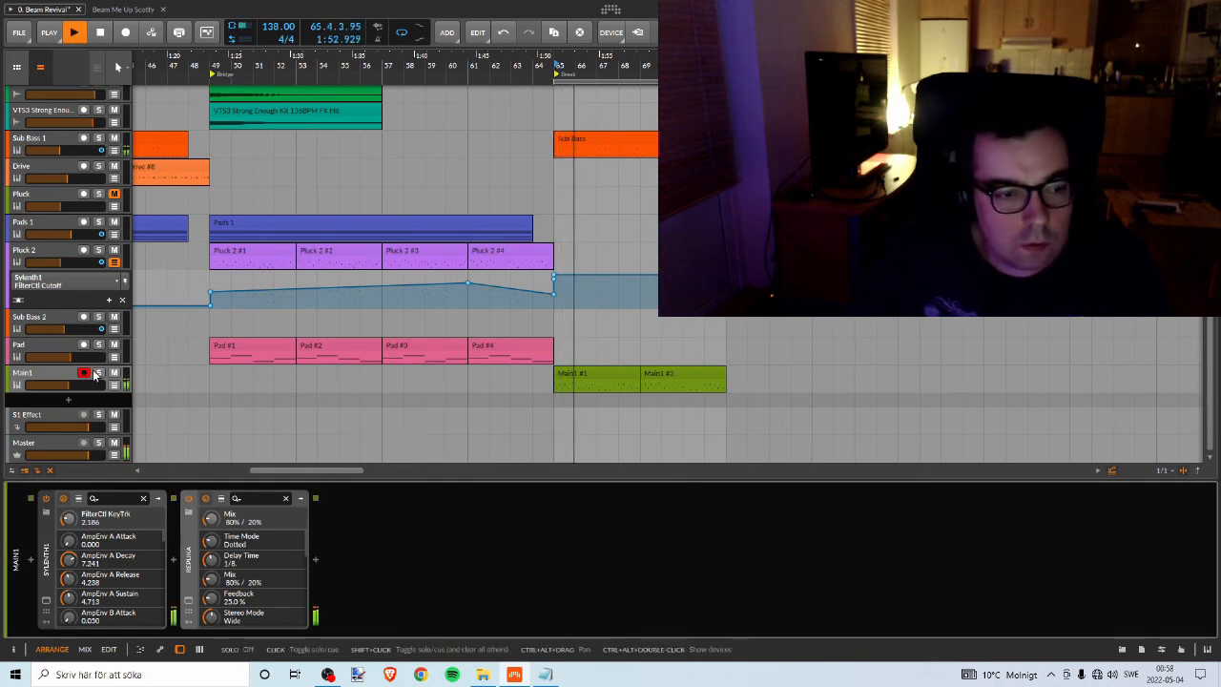
{"action": "key", "text": "space"}
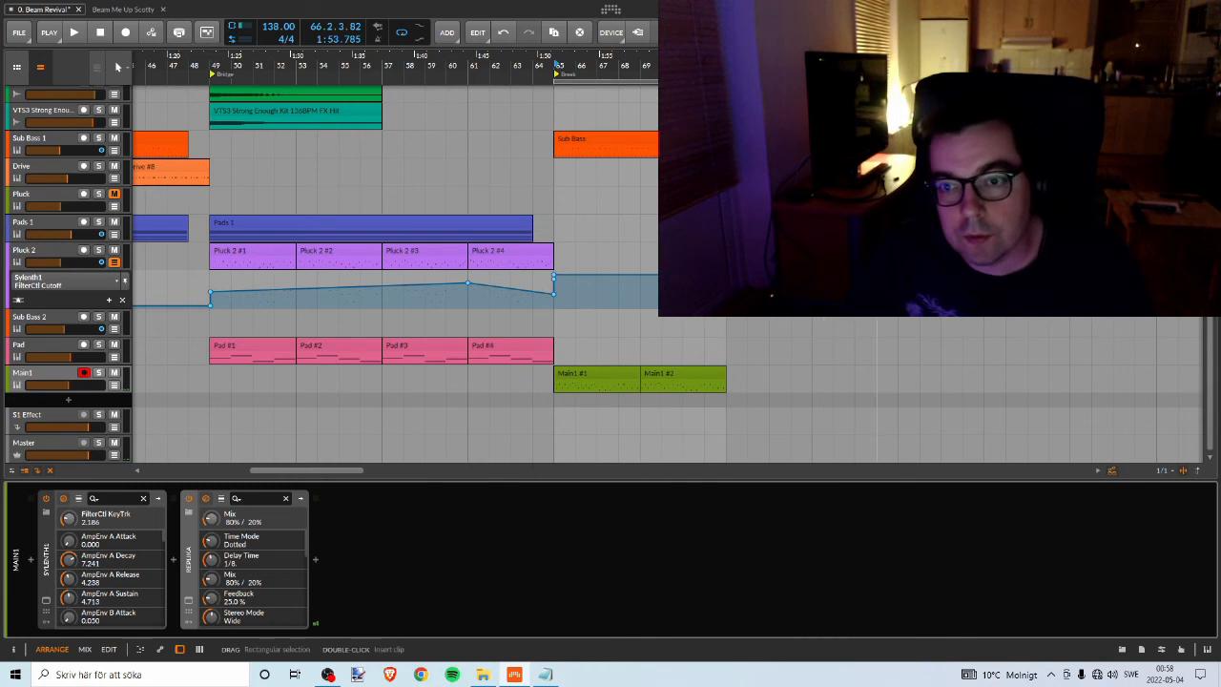
{"action": "left_click_drag", "start_coordinate": [726, 145], "coordinate": [727, 145]}
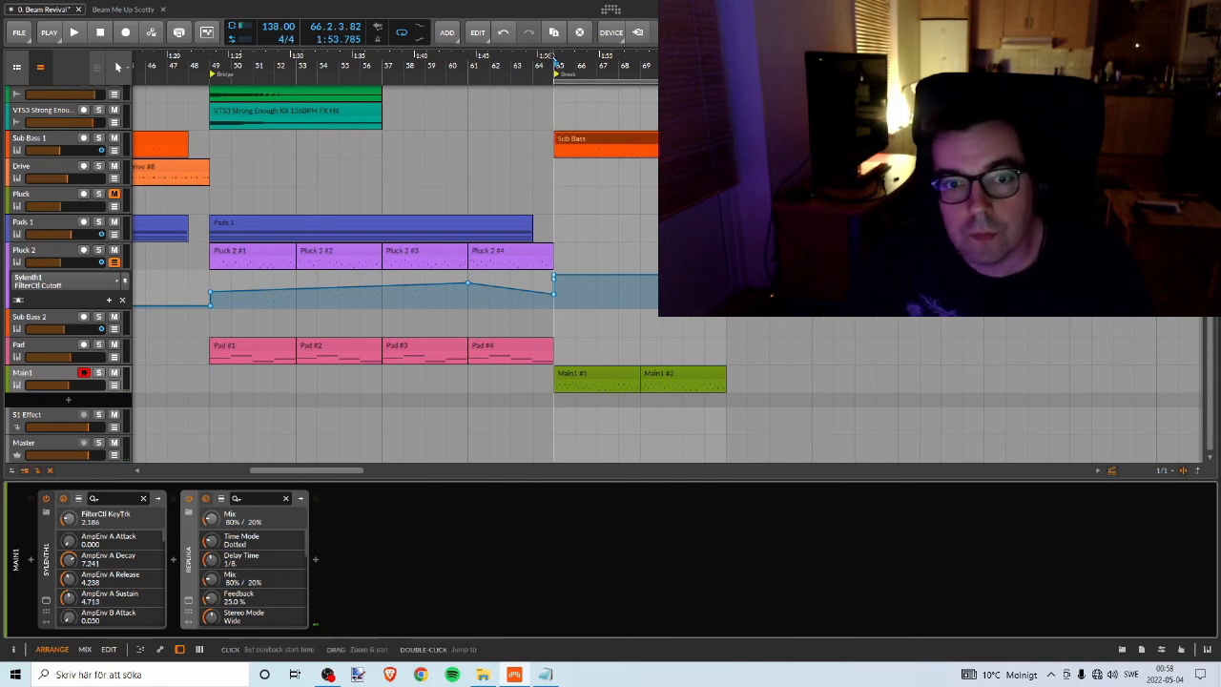
{"action": "key", "text": "space"}
{"action": "left_click", "coordinate": [99, 139]}
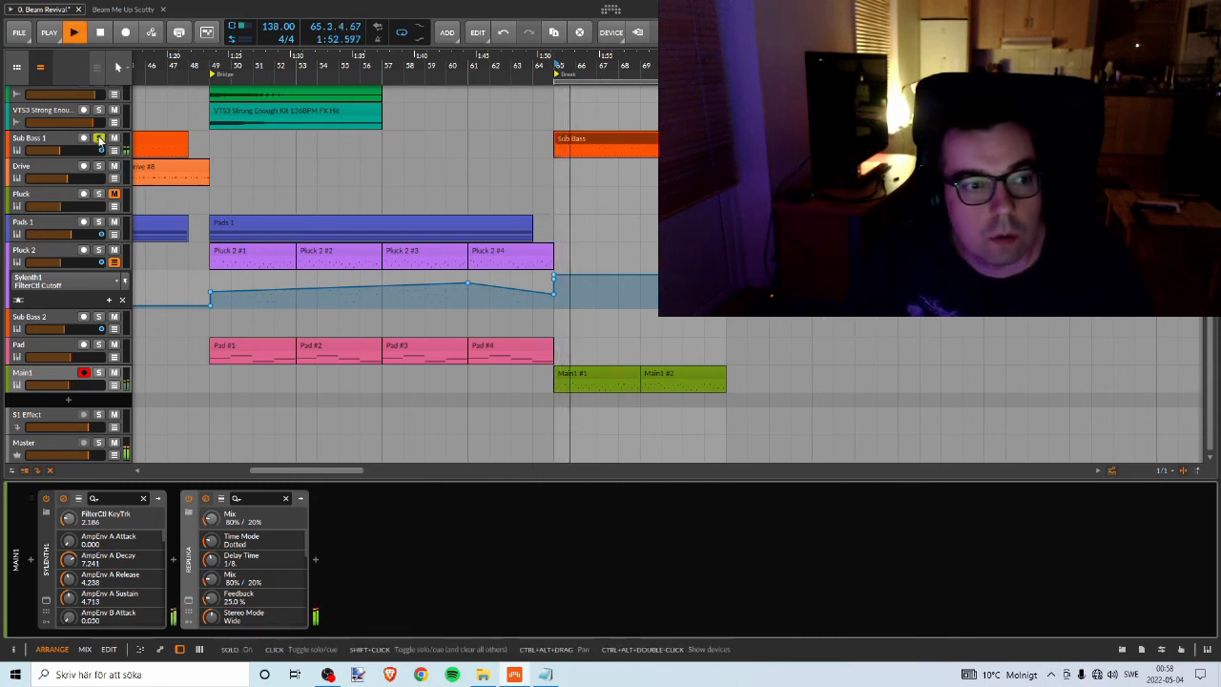
{"action": "left_click", "coordinate": [99, 140]}
Raise the Sub Bass 1 track's volume slightly while the break plays.
{"action": "left_click", "coordinate": [65, 144]}
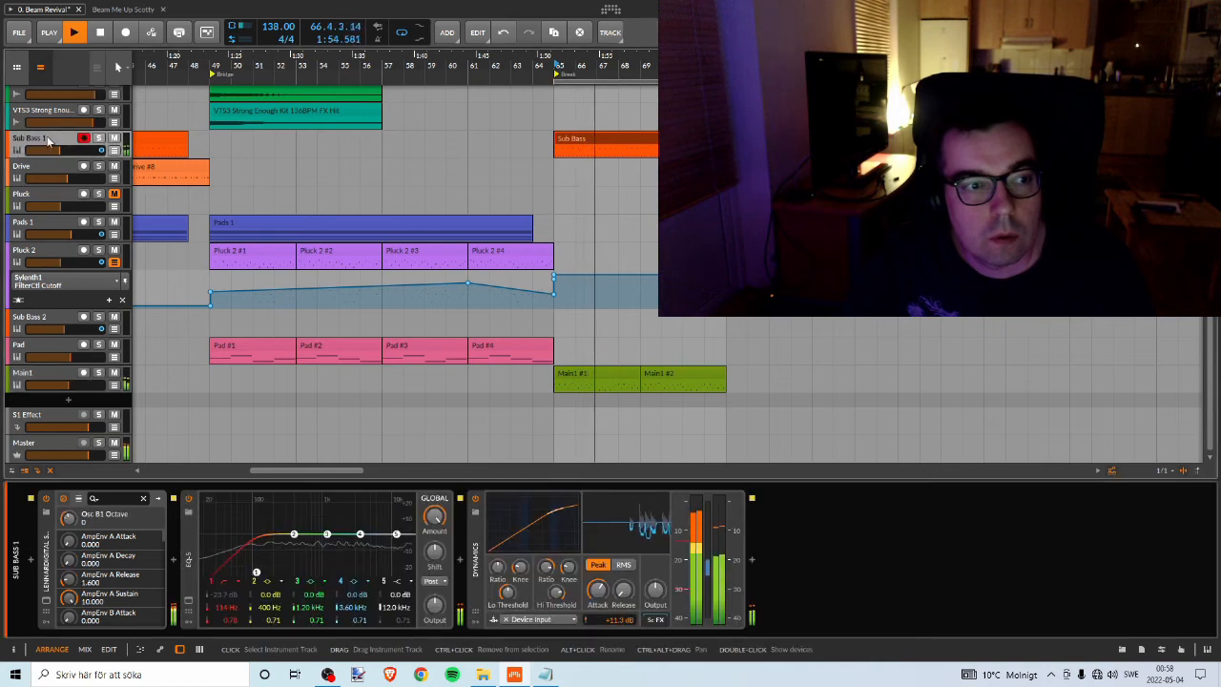
{"action": "key", "text": "space"}
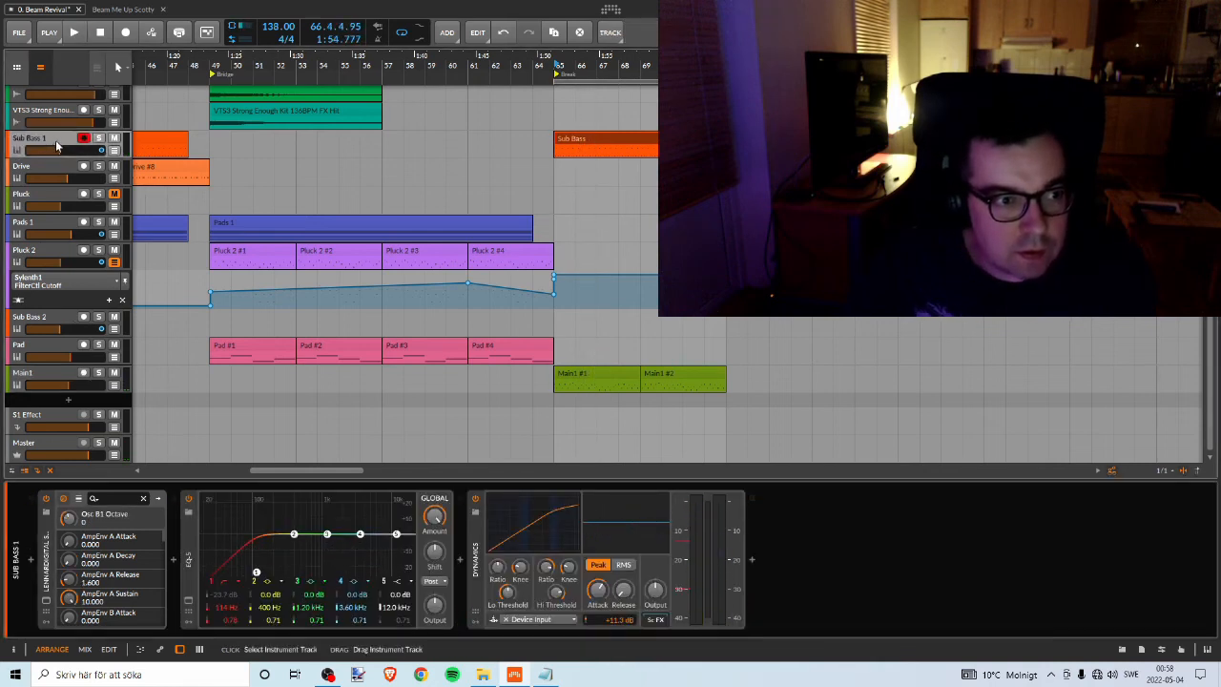
{"action": "key", "text": "space"}
{"action": "left_click_drag", "start_coordinate": [63, 155], "coordinate": [65, 156]}
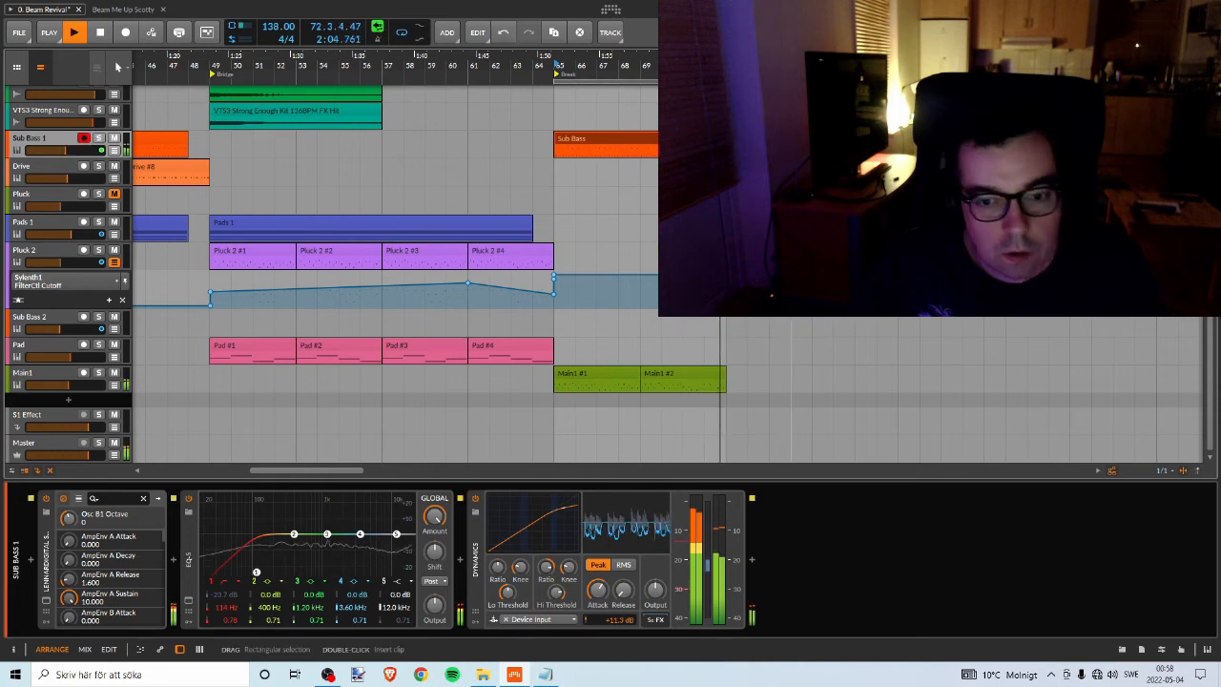
{"action": "key", "text": "space"}
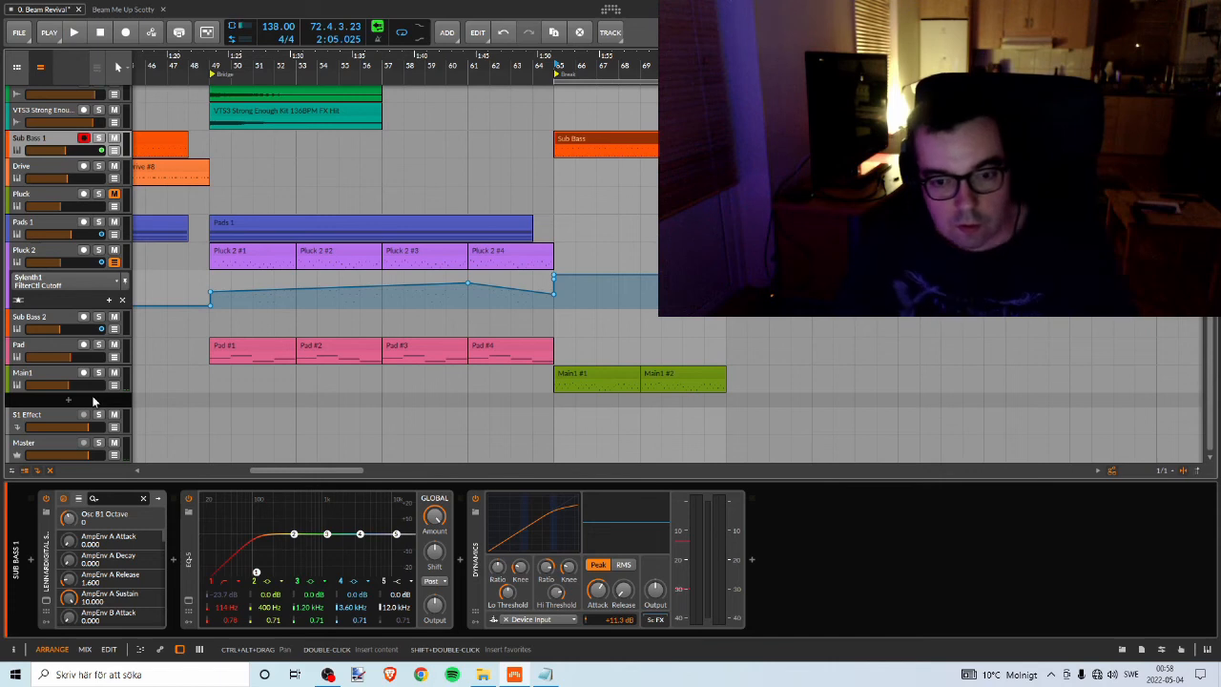
Listen to the soloed Pad track from the start of the bridge at bar 49, and release the solo.
{"action": "right_click", "coordinate": [121, 405]}
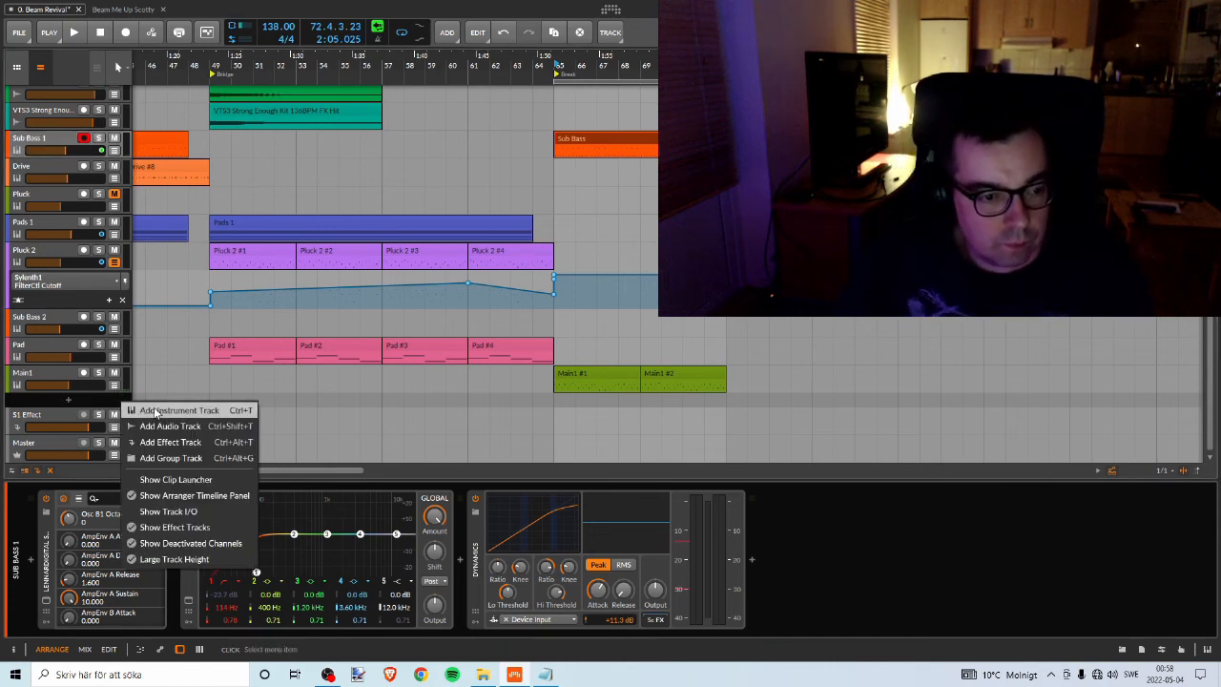
{"action": "key", "text": "Escape"}
{"action": "left_click", "coordinate": [98, 344]}
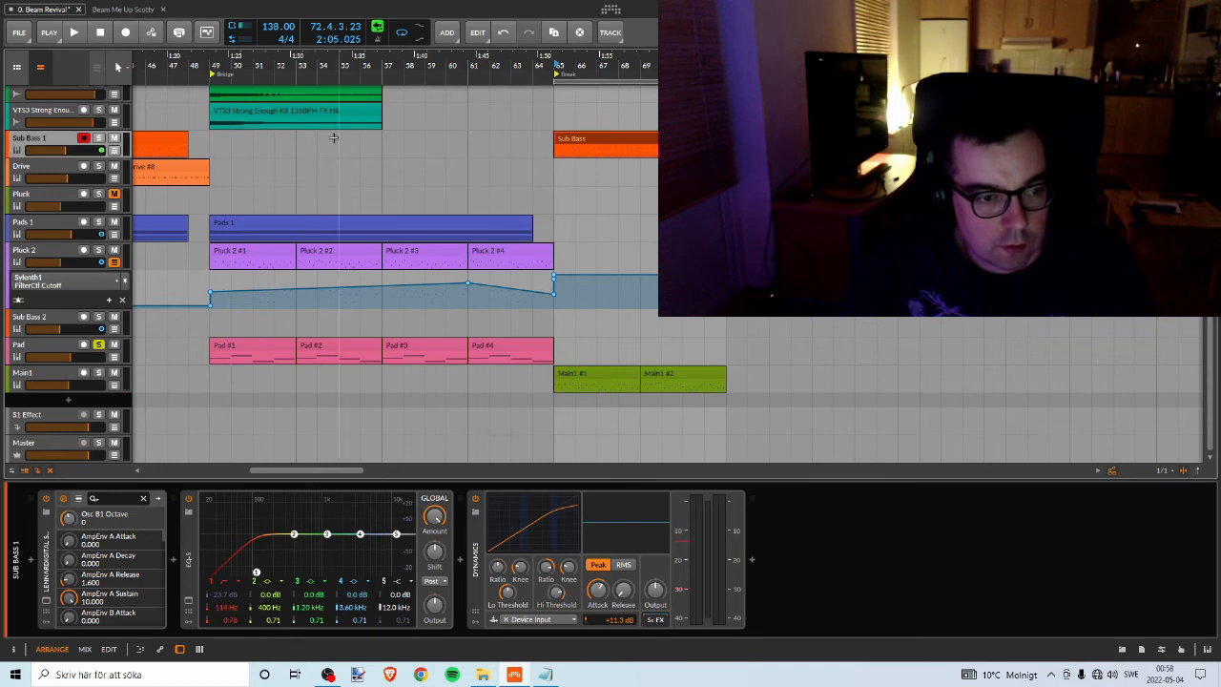
{"action": "key", "text": "space"}
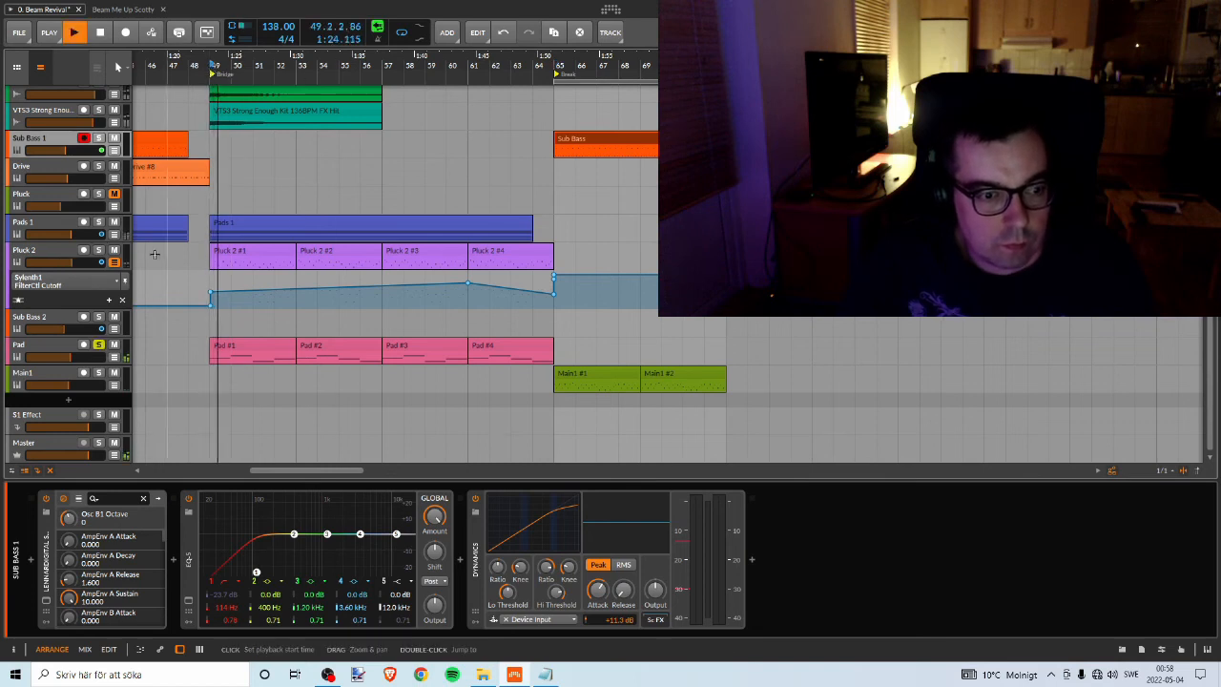
{"action": "key", "text": "space"}
{"action": "left_click", "coordinate": [99, 344]}
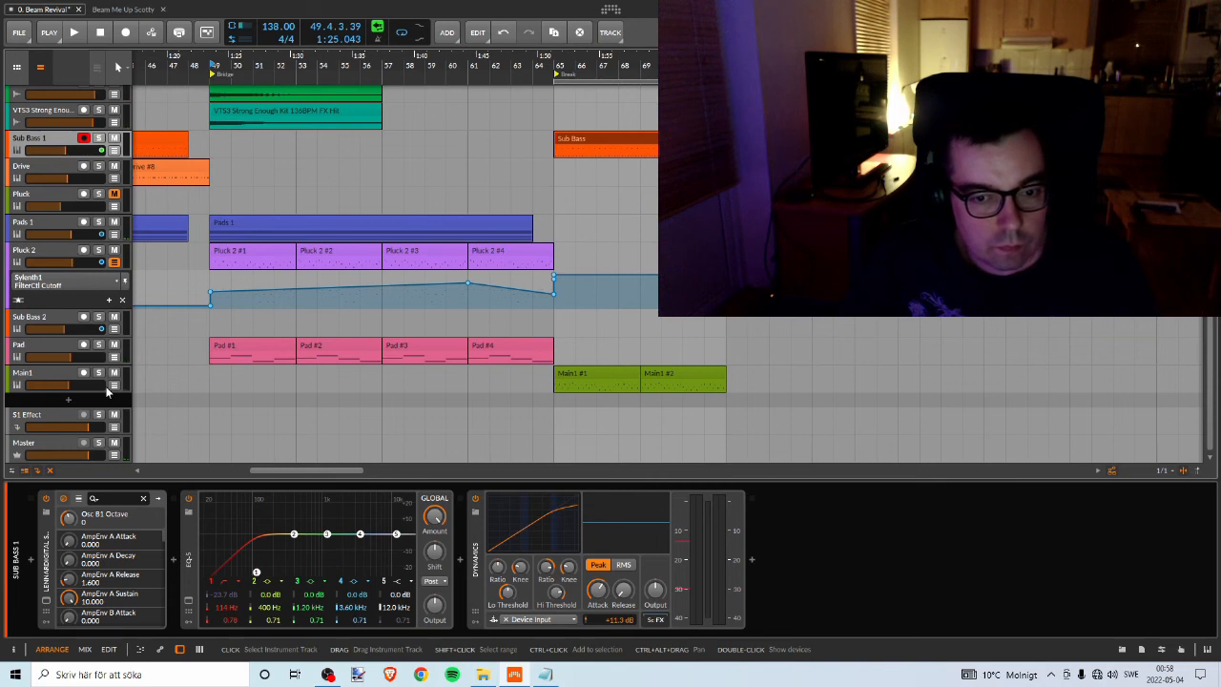
Select the Pad track, play the bridge from bar 49 and solo Pluck 2.
{"action": "left_click", "coordinate": [58, 352]}
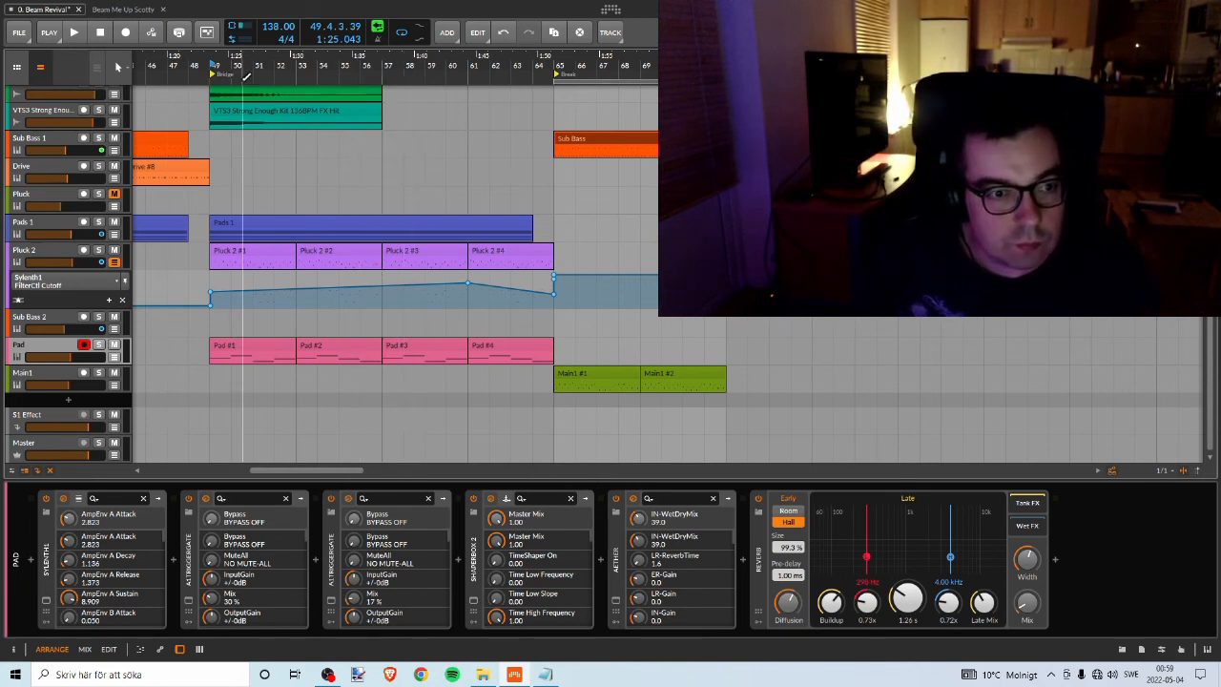
{"action": "key", "text": "space"}
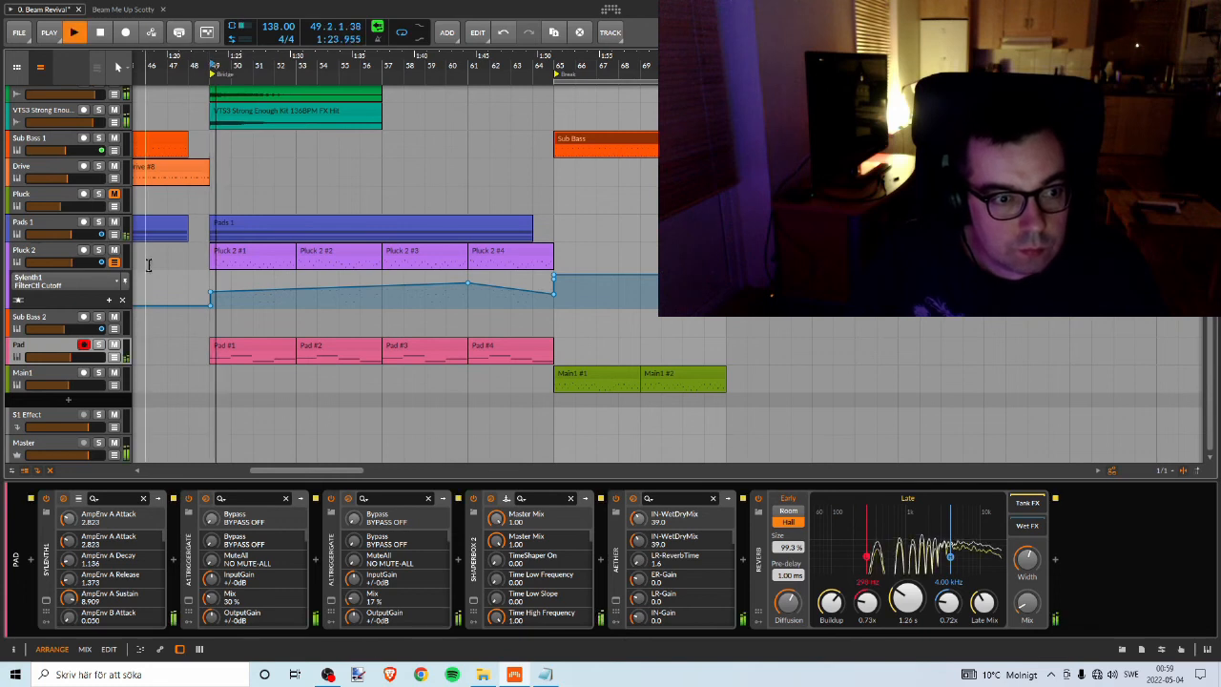
{"action": "left_click", "coordinate": [100, 251]}
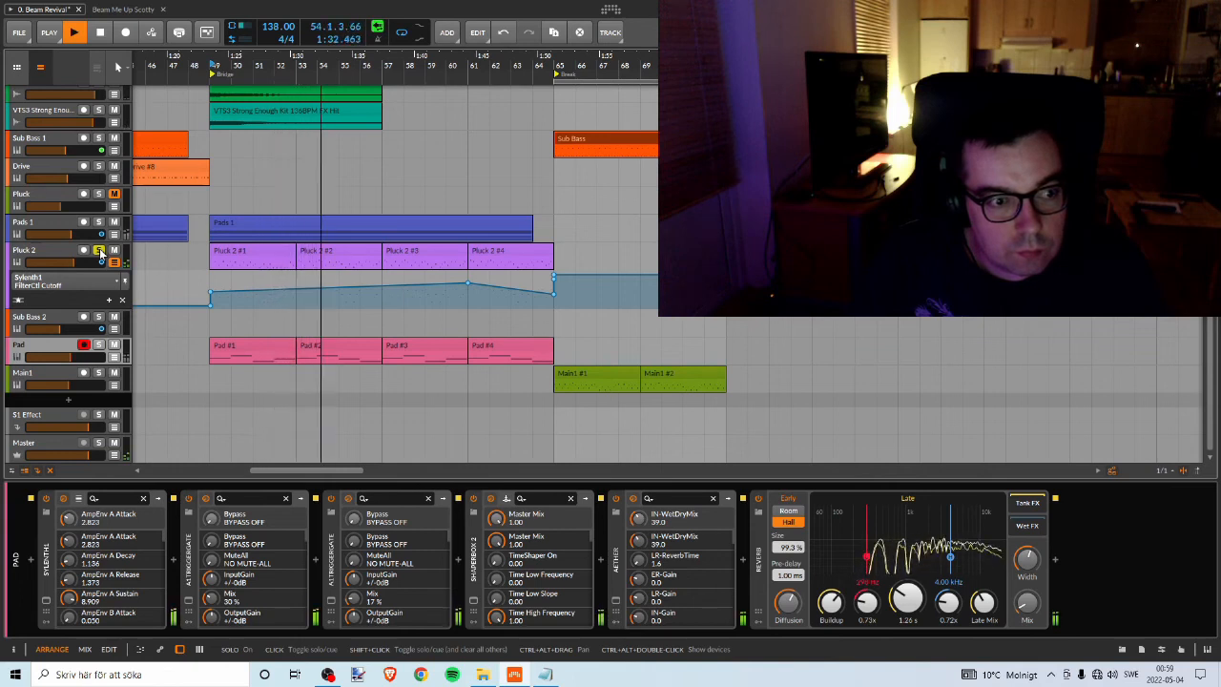
Examine the notes of the third Pluck 2 clip in an enlarged note editor while playback runs on into the break.
{"action": "left_click", "coordinate": [396, 251]}
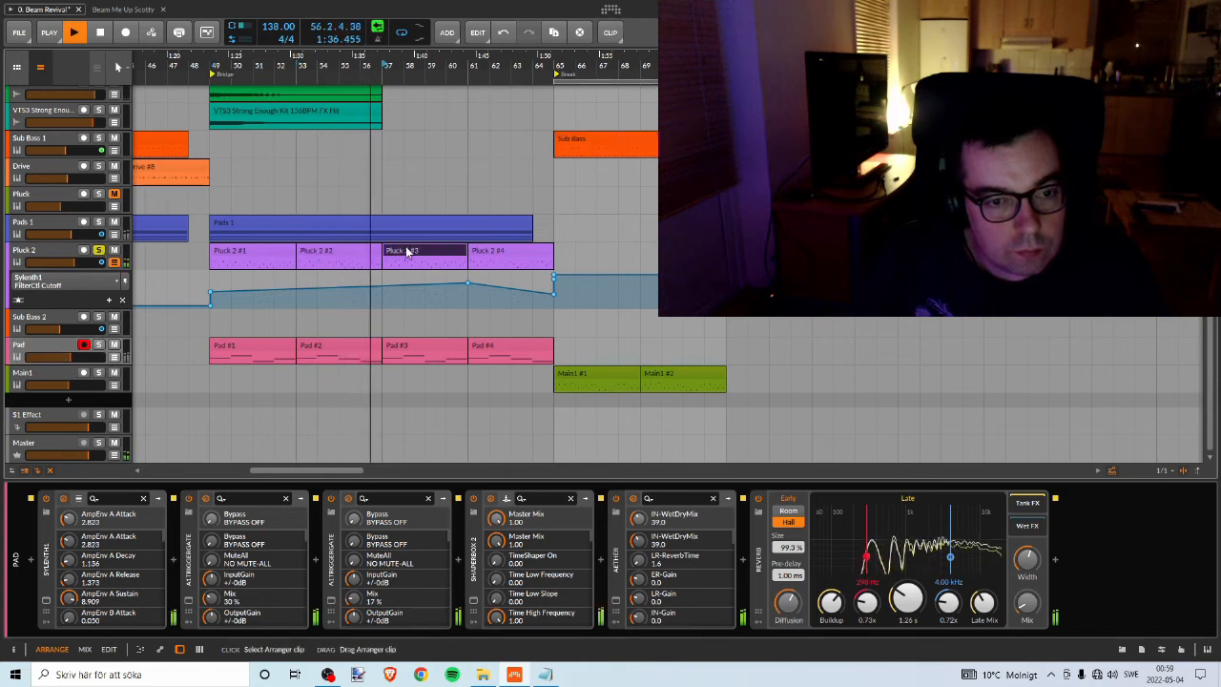
{"action": "double_click", "coordinate": [401, 251]}
{"action": "double_click", "coordinate": [408, 273]}
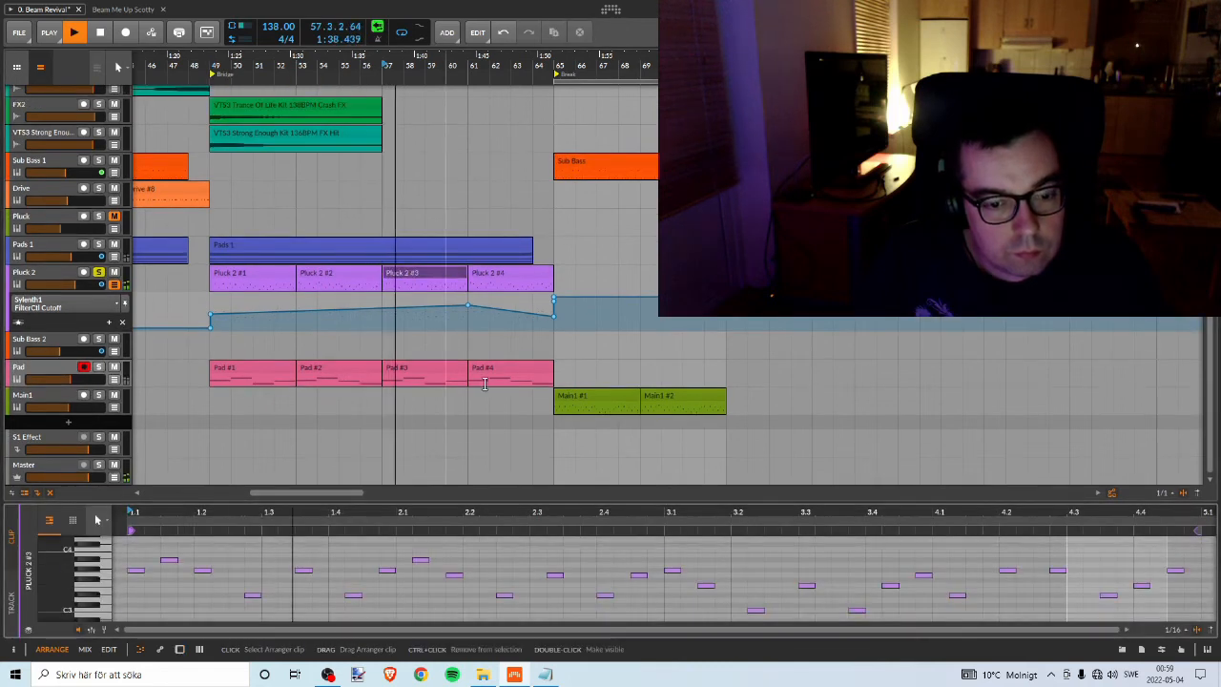
{"action": "left_click_drag", "start_coordinate": [602, 502], "coordinate": [476, 382]}
{"action": "scroll", "coordinate": [458, 517], "scroll_direction": "up", "scroll_amount": 2}
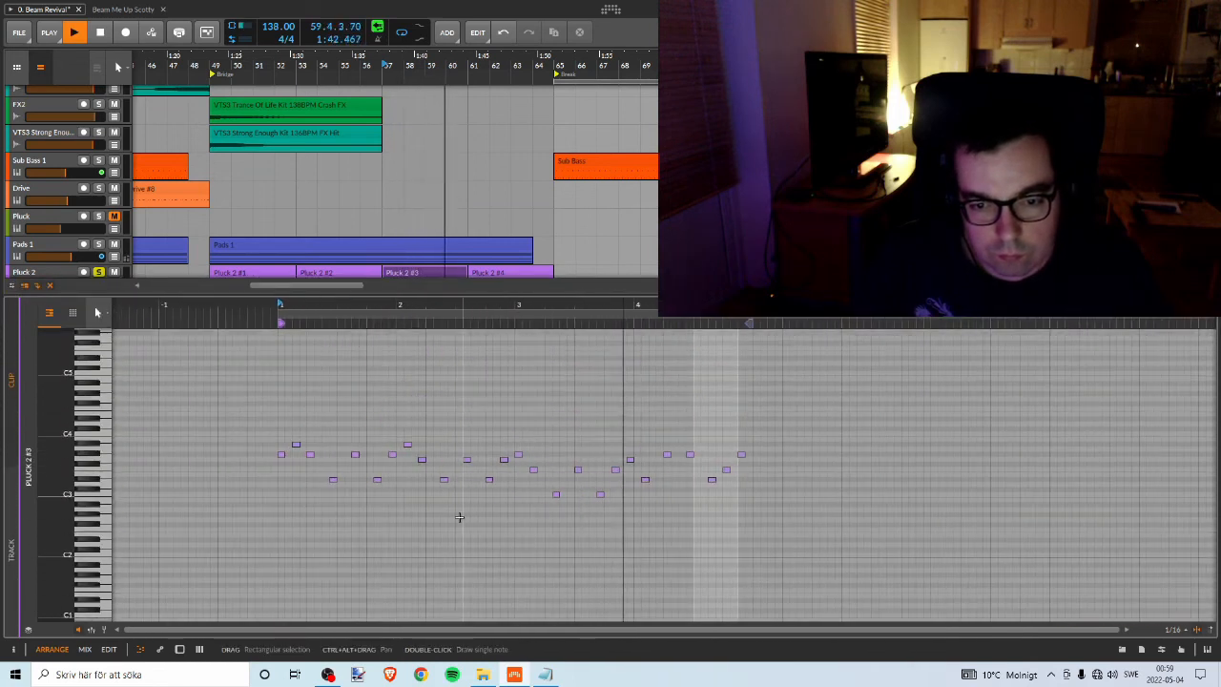
{"action": "scroll", "coordinate": [460, 517], "scroll_direction": "down", "scroll_amount": 1}
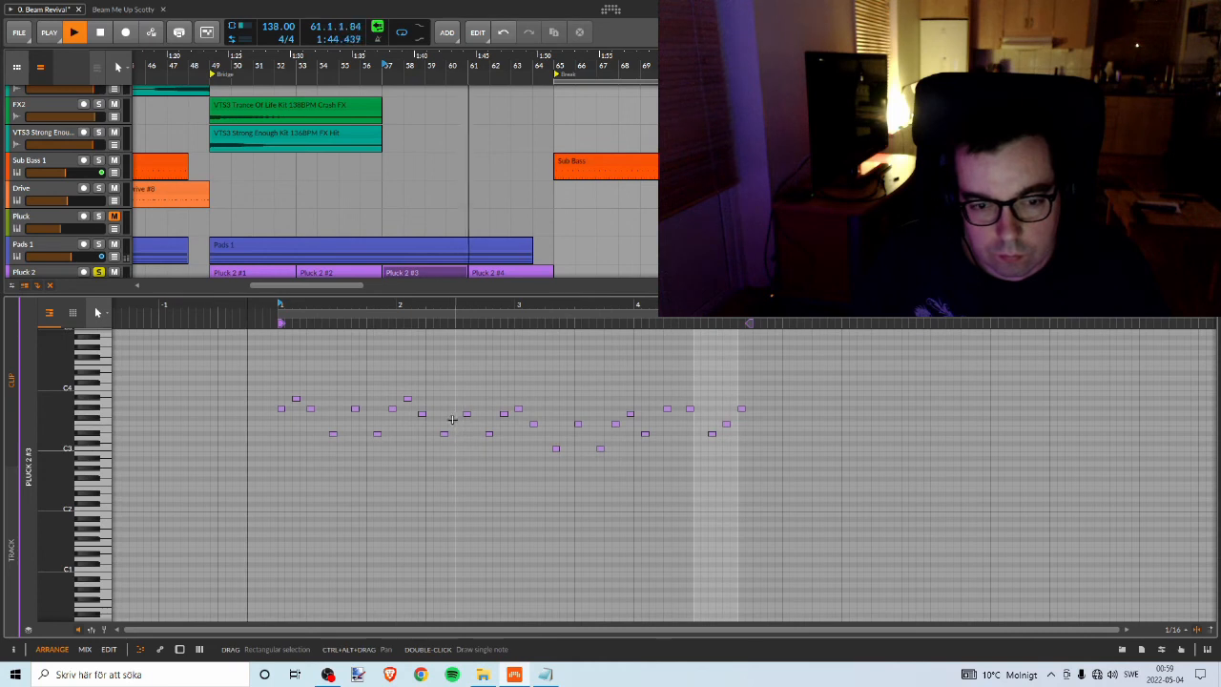
{"action": "left_click_drag", "start_coordinate": [465, 295], "coordinate": [382, 504]}
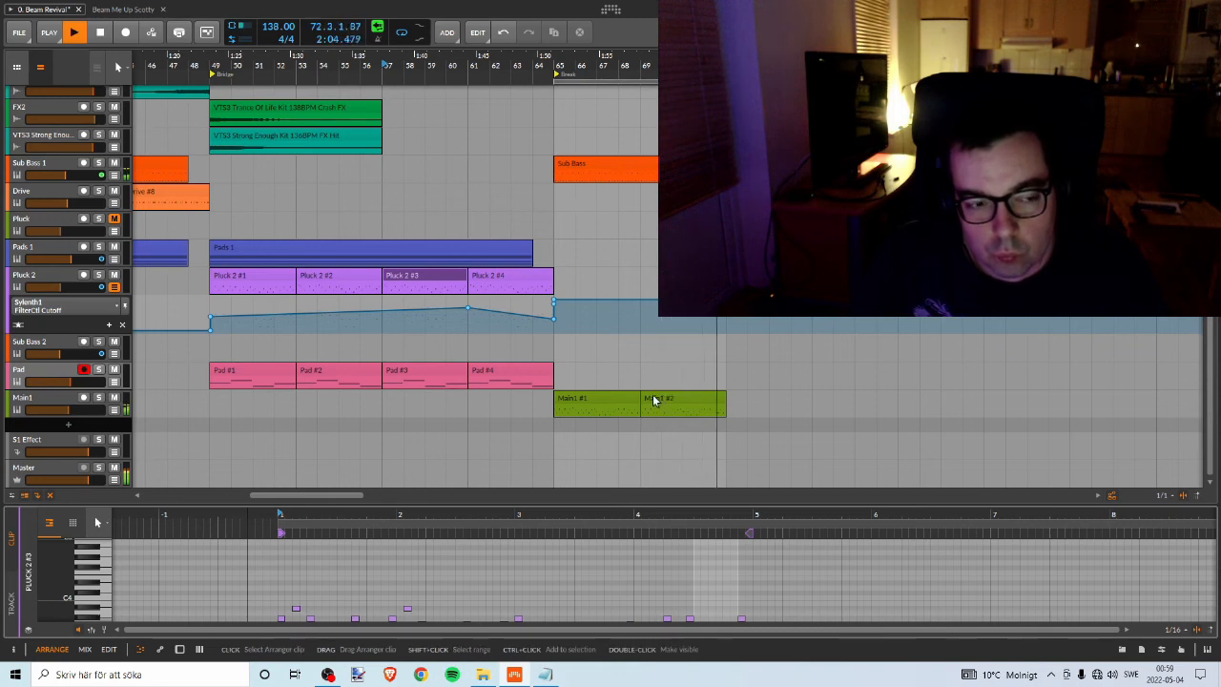
{"action": "key", "text": "space"}
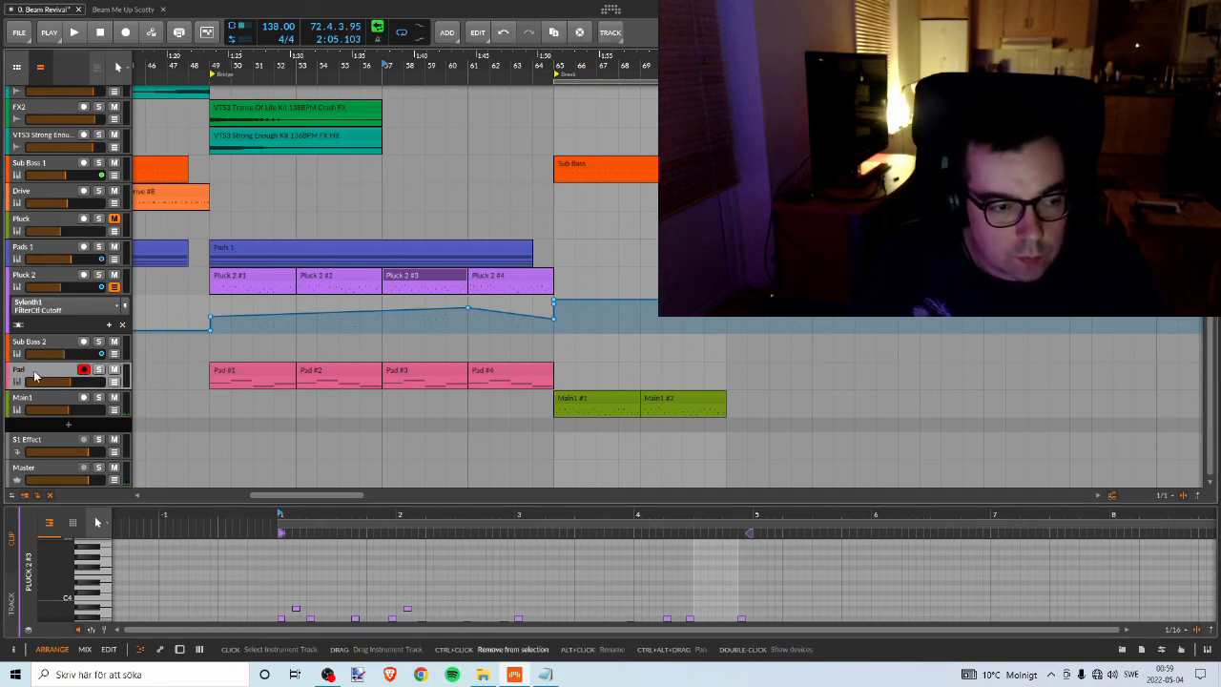
Duplicate the Pad track, delete the copy's second, third and fourth clips, and move its first clip to bar 65.
{"action": "key", "text": "ctrl+d"}
{"action": "left_click", "coordinate": [483, 428]}
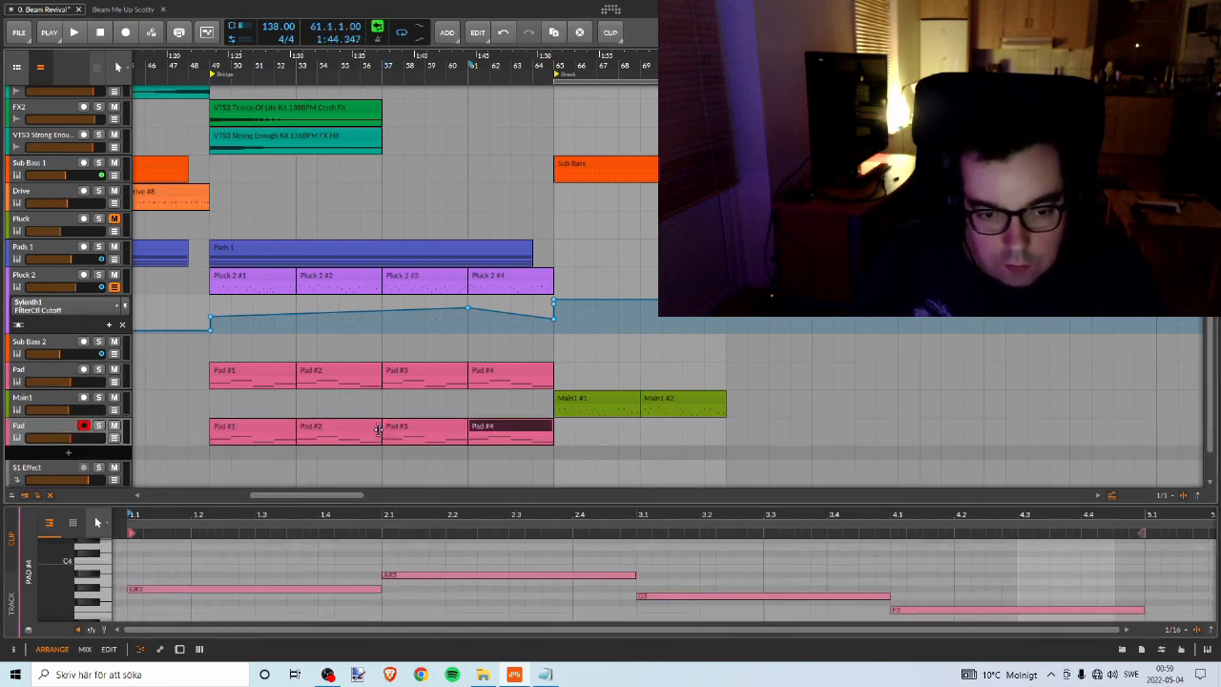
{"action": "key", "text": "Delete"}
{"action": "left_click", "coordinate": [413, 427]}
{"action": "key", "text": "Delete"}
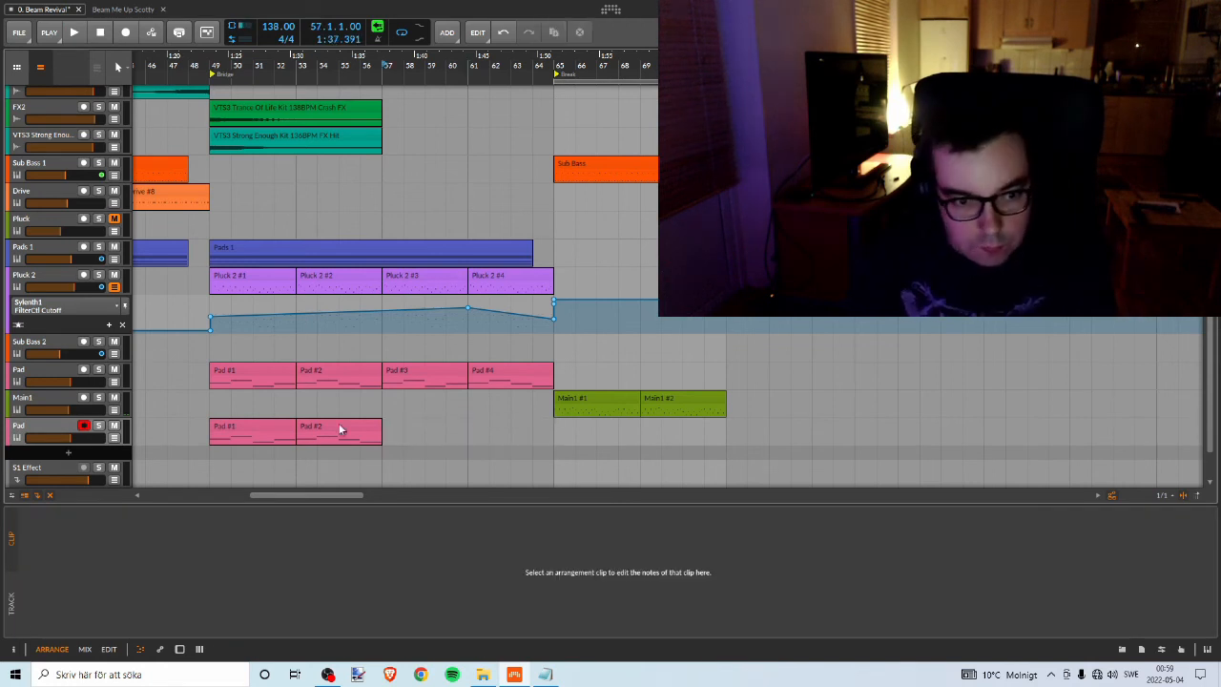
{"action": "left_click", "coordinate": [340, 429]}
{"action": "key", "text": "Delete"}
{"action": "left_click_drag", "start_coordinate": [248, 423], "coordinate": [599, 435]}
Open Sylenth1 on the duplicated Pad track, solo the track, and move the synth window clear of the arrangement.
{"action": "left_click", "coordinate": [51, 432]}
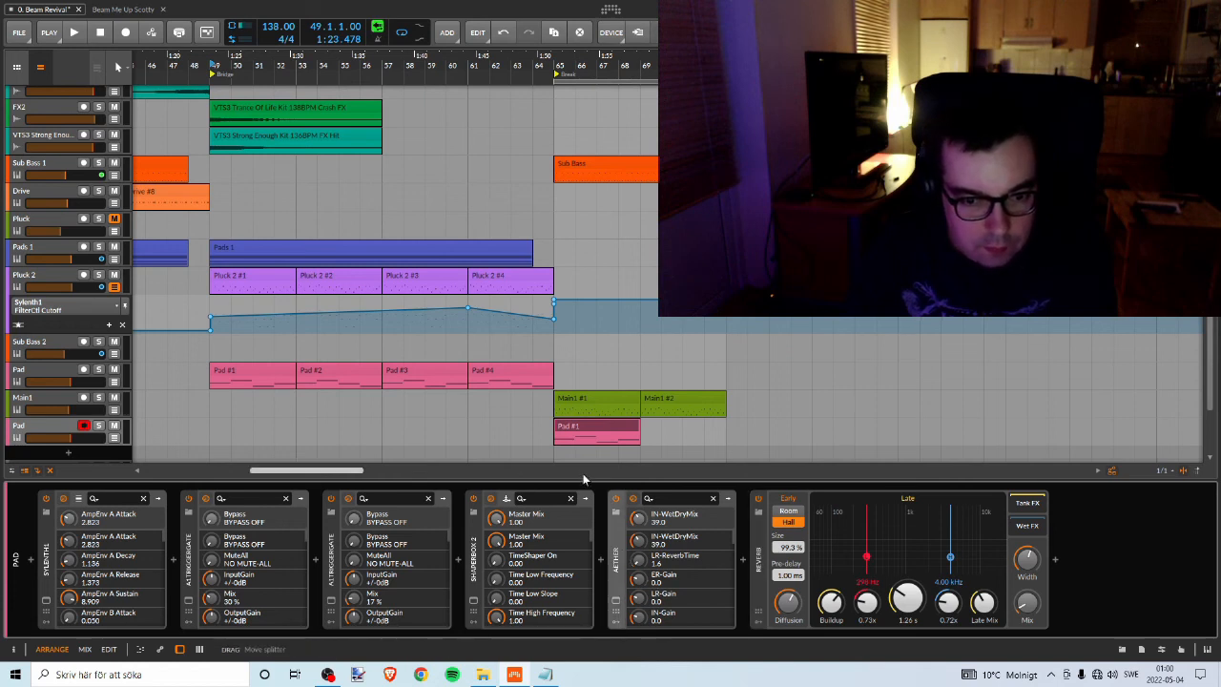
{"action": "left_click", "coordinate": [46, 599]}
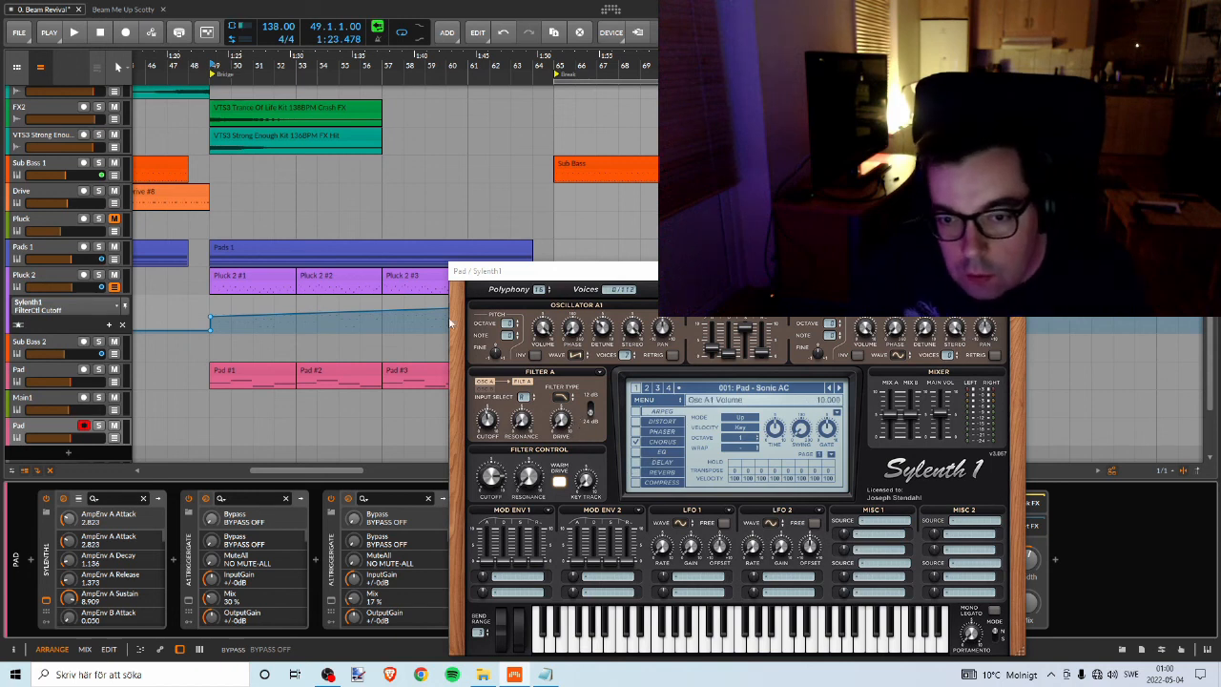
{"action": "left_click_drag", "start_coordinate": [579, 271], "coordinate": [560, 503]}
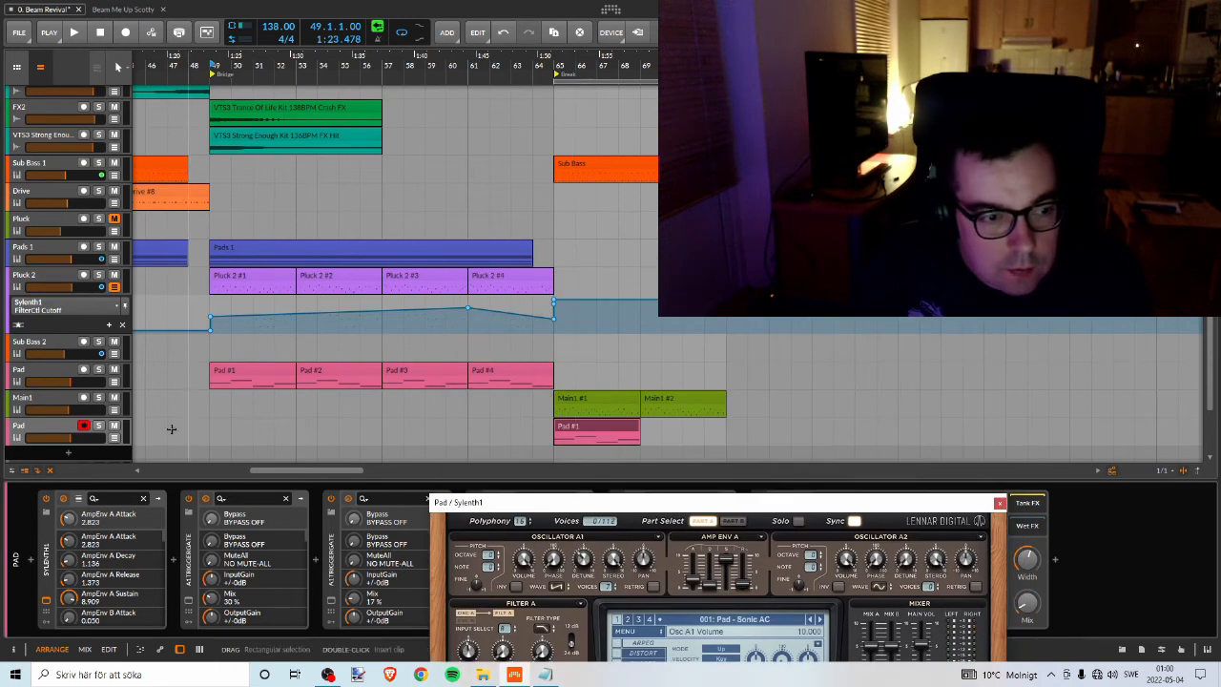
{"action": "left_click", "coordinate": [100, 426]}
{"action": "left_click_drag", "start_coordinate": [734, 499], "coordinate": [1038, 320]}
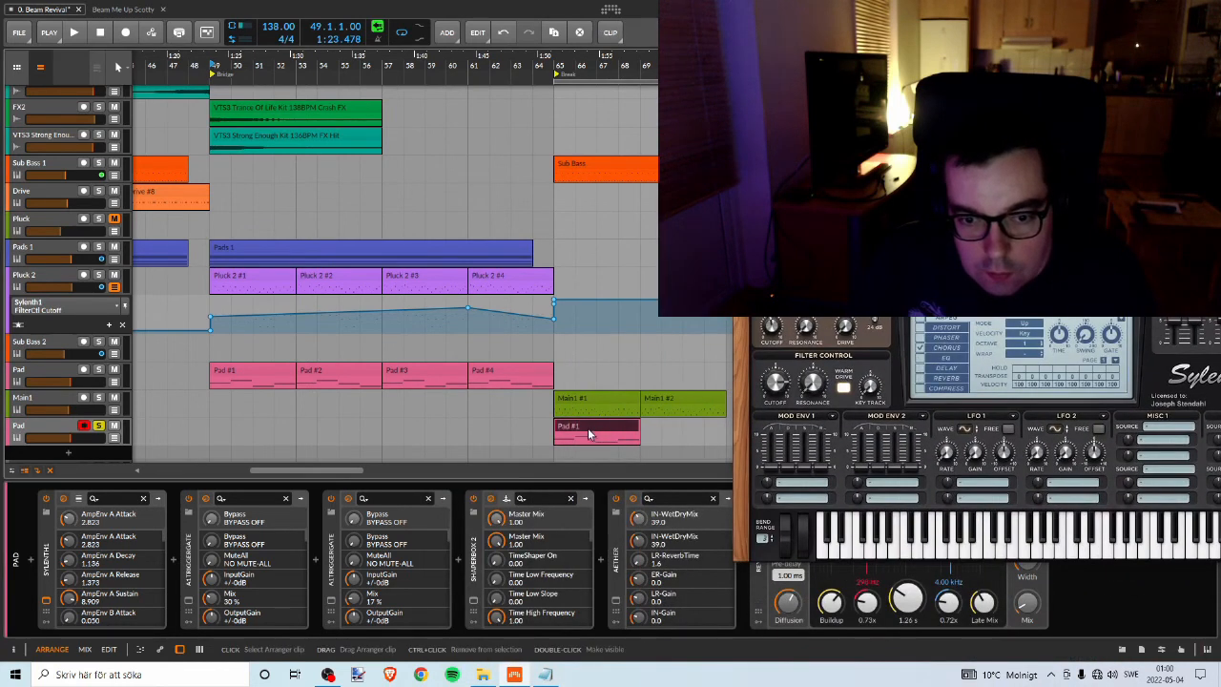
Copy the duplicated Pad track's clip to bar 69 so the pad part also runs beneath the second Main1 clip.
{"action": "left_click_drag", "start_coordinate": [590, 432], "coordinate": [675, 432]}
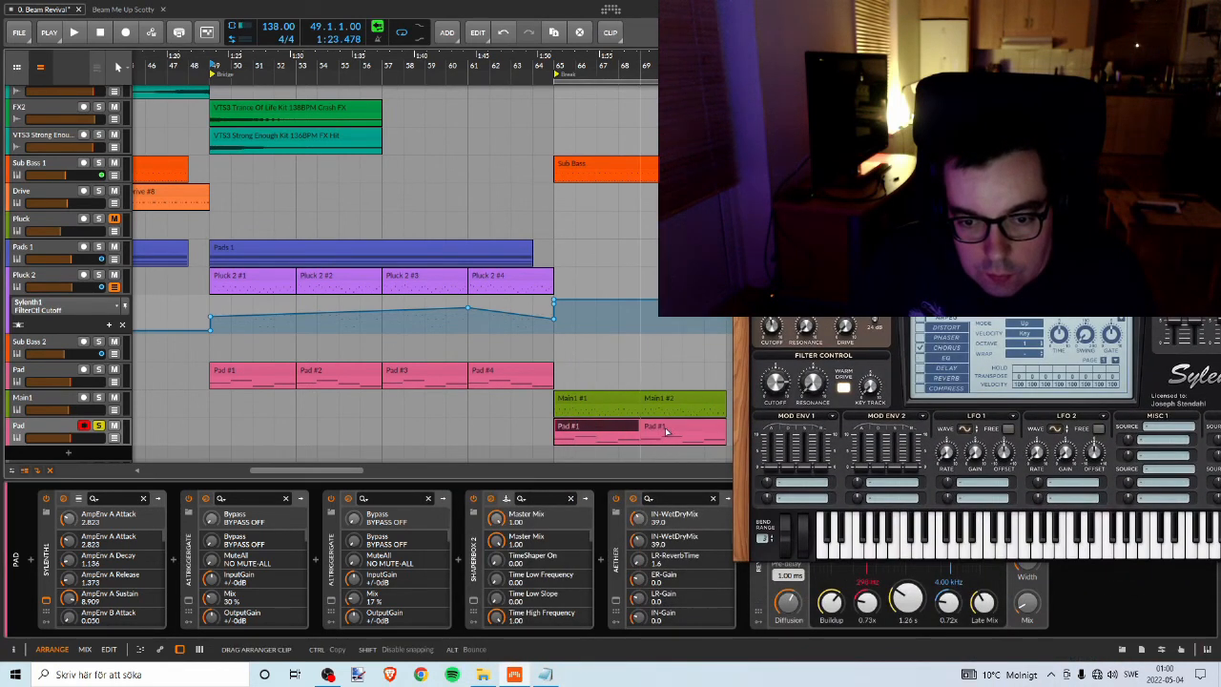
{"action": "left_click", "coordinate": [585, 399]}
{"action": "left_click_drag", "start_coordinate": [587, 401], "coordinate": [587, 427]}
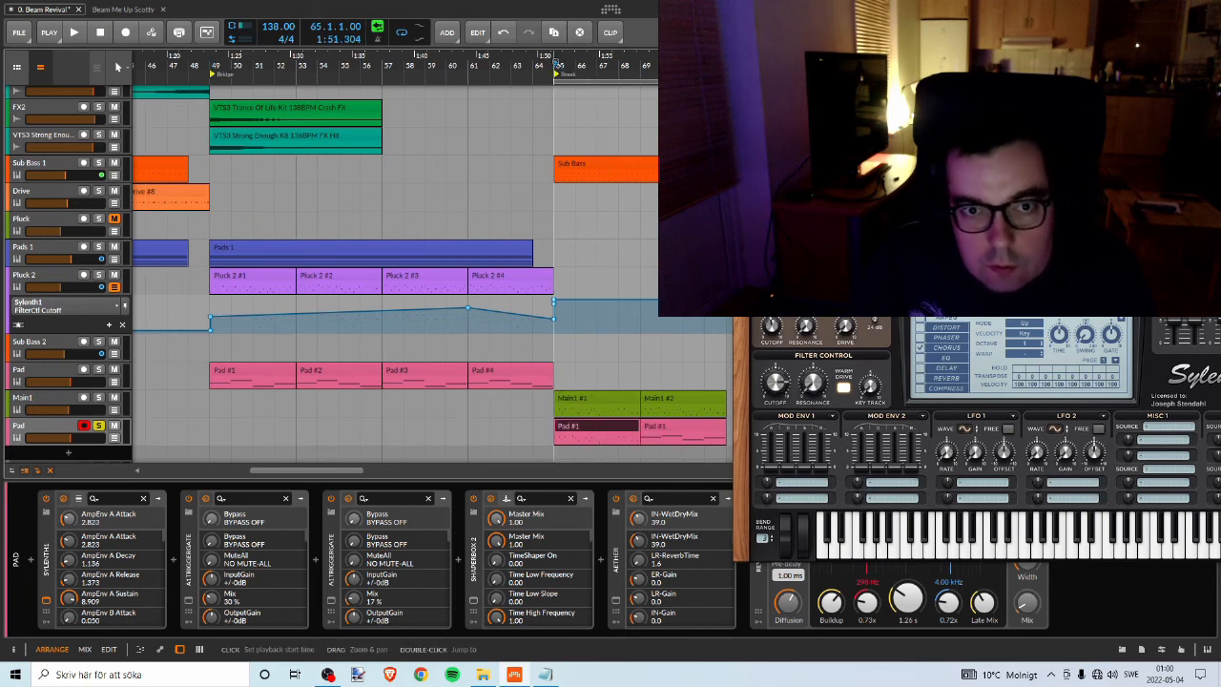
Raise the duplicated Pad track's volume while playing the break from bar 65 in the full mix.
{"action": "key", "text": "space"}
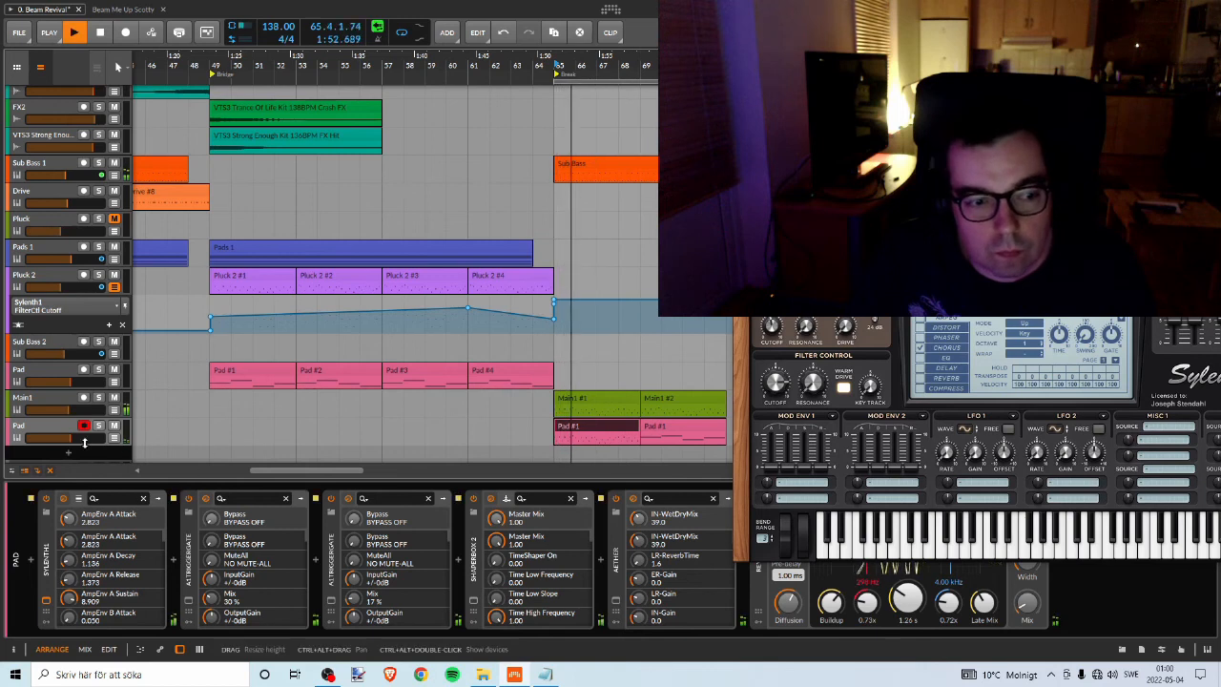
{"action": "mouse_move", "coordinate": [82, 438]}
{"action": "left_mouse_down"}
{"action": "mouse_move", "coordinate": [108, 438]}
{"action": "mouse_move", "coordinate": [83, 437]}
{"action": "left_mouse_up"}
{"action": "key", "text": "space"}
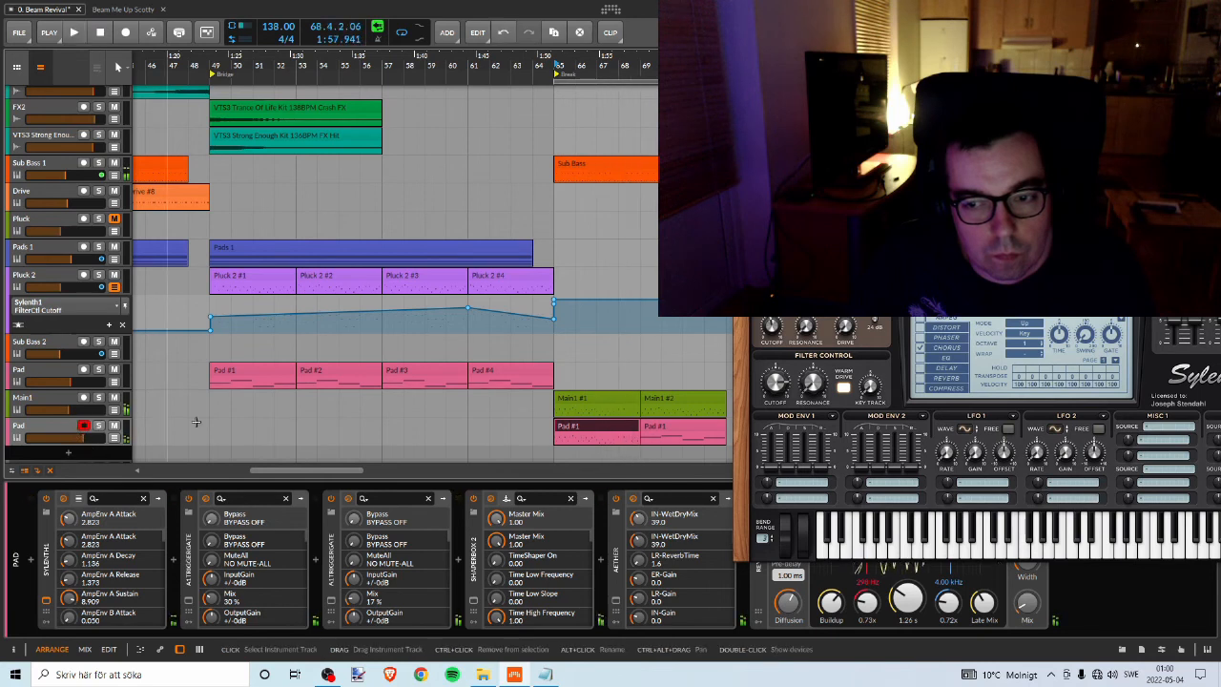
{"action": "key", "text": "space"}
{"action": "key", "text": "space"}
Solo the duplicated Pad track, turn off its Sylenth1 chorus, and play the break both soloed and in the full mix.
{"action": "left_click", "coordinate": [99, 426]}
{"action": "key", "text": "space"}
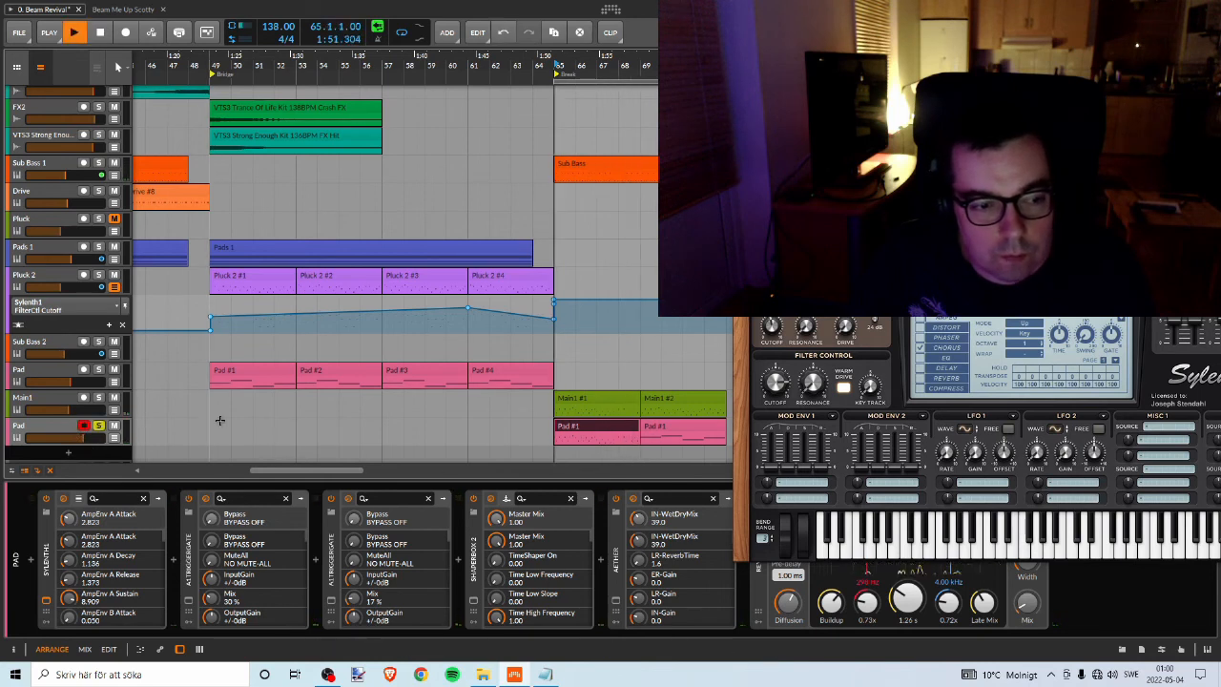
{"action": "left_click", "coordinate": [948, 348]}
{"action": "key", "text": "space"}
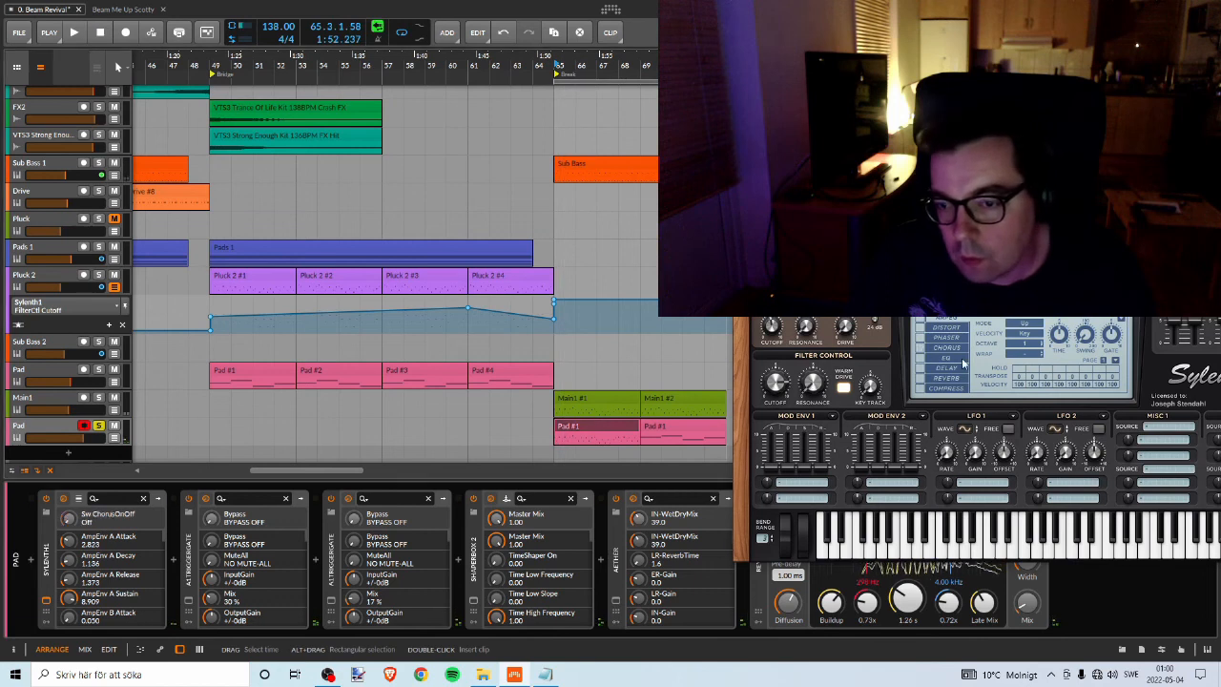
{"action": "key", "text": "space"}
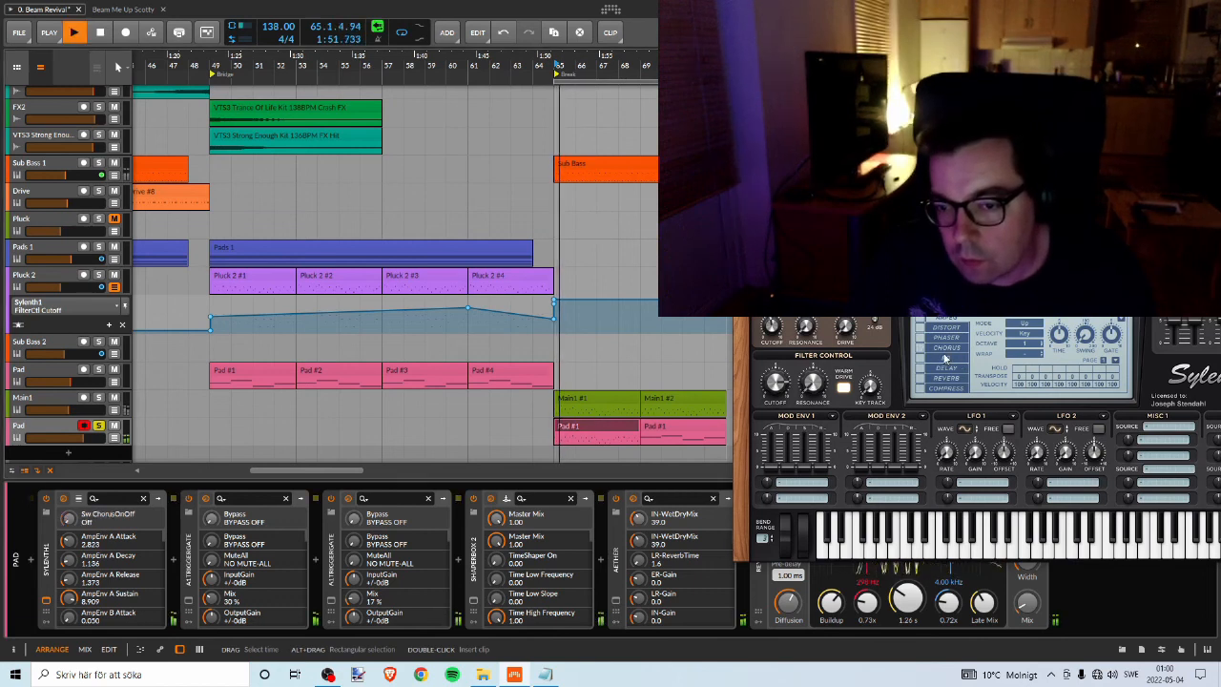
{"action": "left_click", "coordinate": [99, 426]}
{"action": "key", "text": "space"}
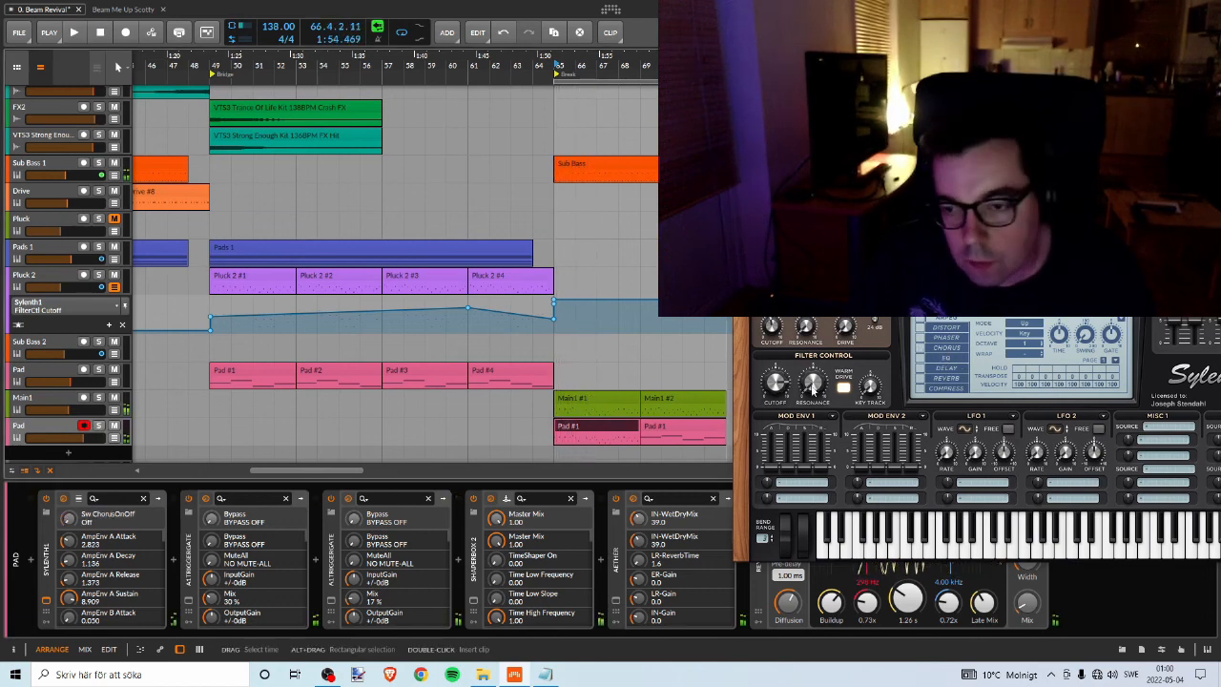
Set the duplicated pad's amp envelope A to attack 2.777, sustain 2.955 and release 1.645, comparing it soloed and in the mix.
{"action": "left_click", "coordinate": [99, 425]}
{"action": "key", "text": "space"}
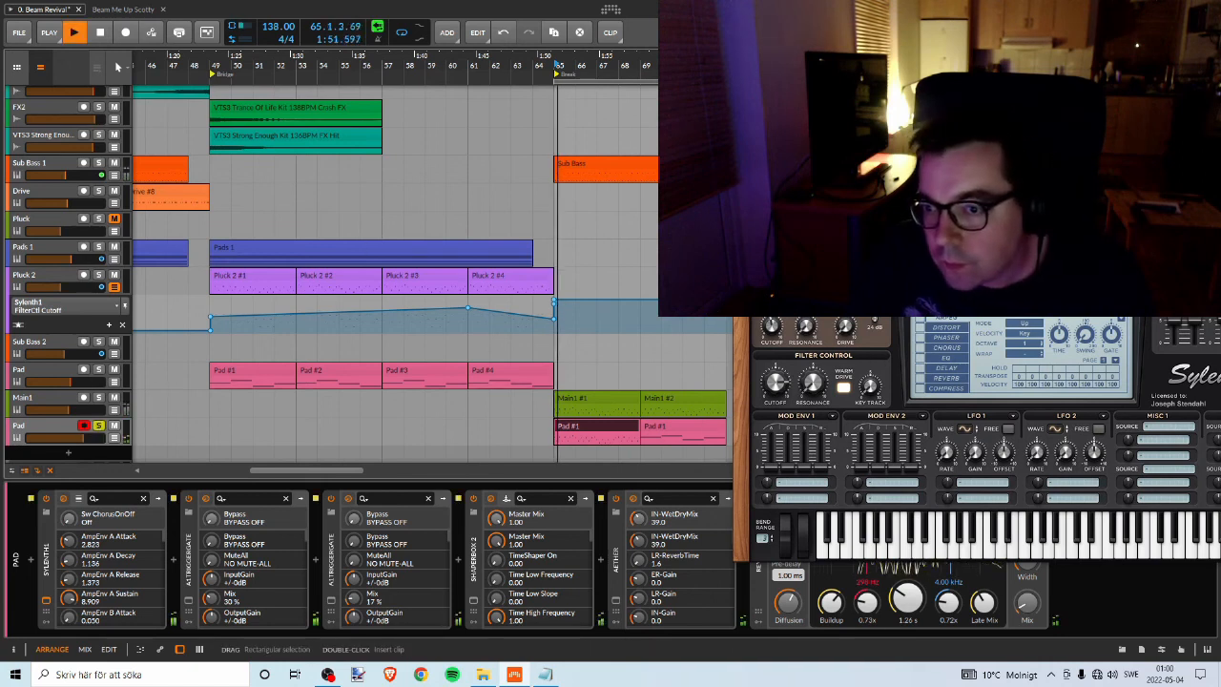
{"action": "key", "text": "space"}
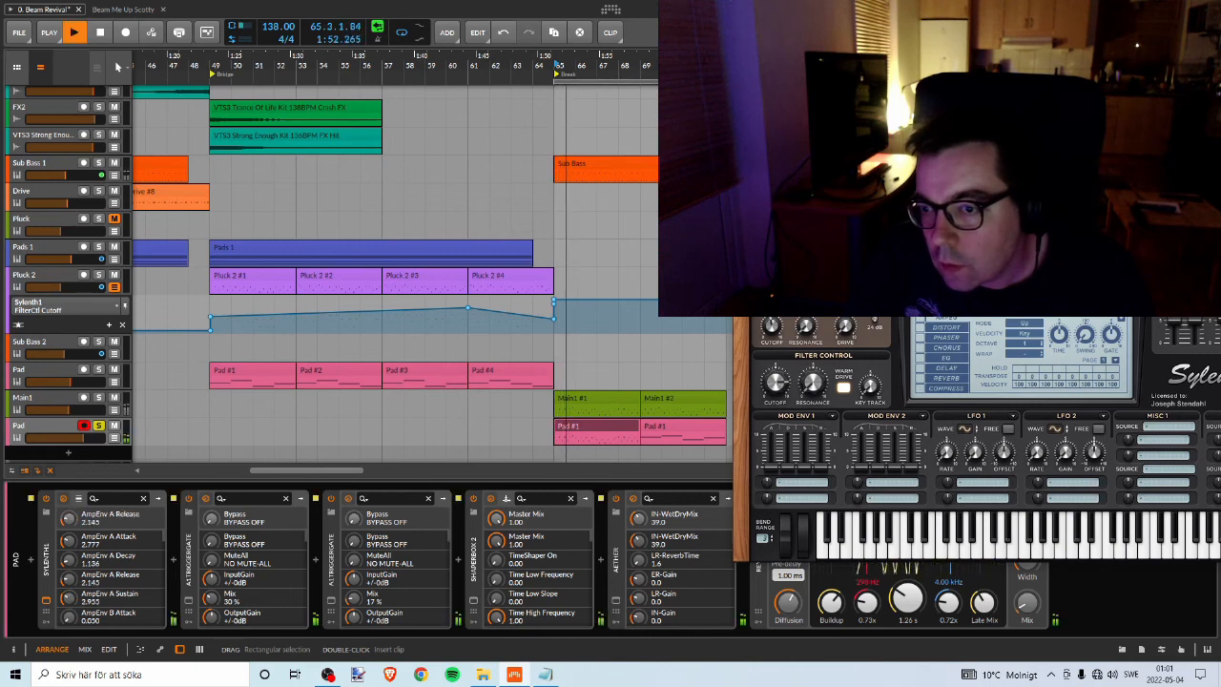
{"action": "left_click", "coordinate": [99, 425]}
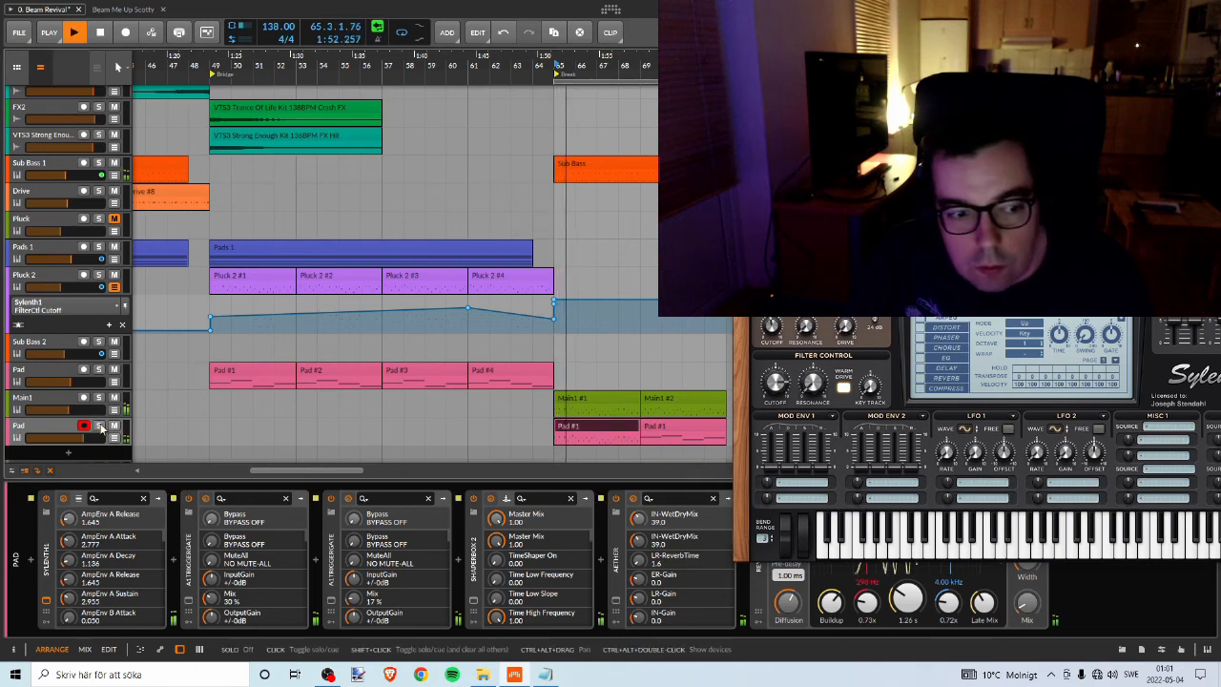
{"action": "left_click", "coordinate": [99, 425]}
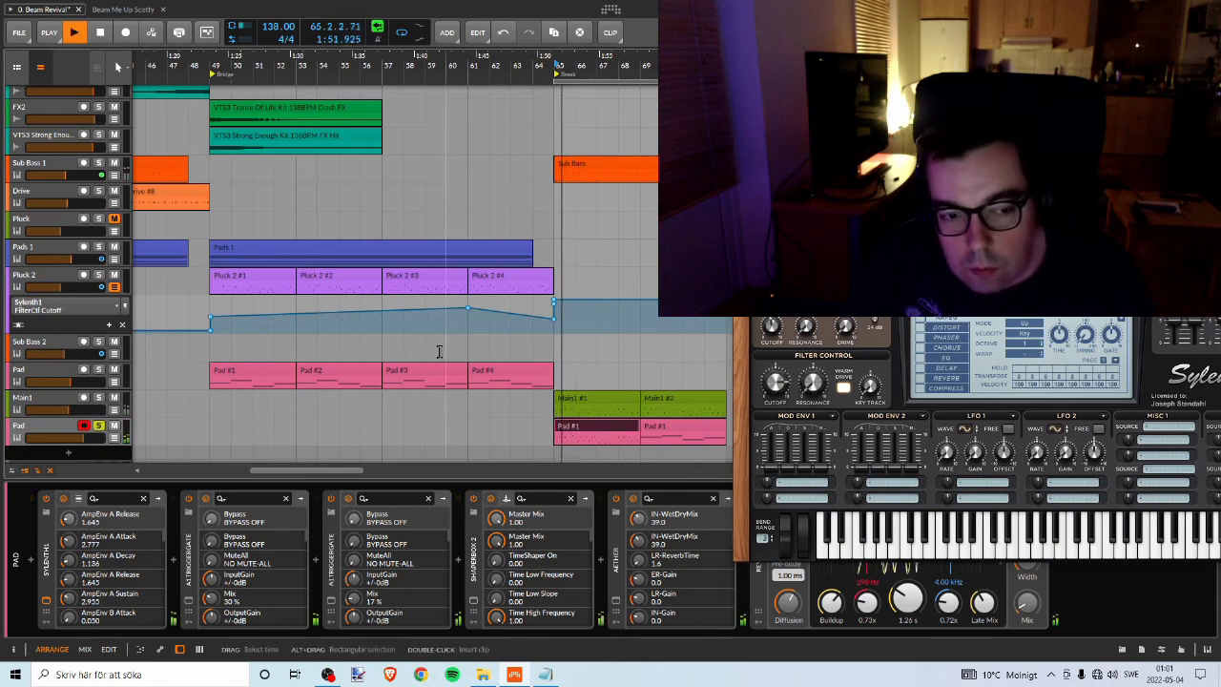
With Main1 muted, set the pad's amp envelope A to attack 1.414, decay 3.000, sustain 3.136, release 2.009, and EQ bass to 6.250.
{"action": "left_click", "coordinate": [99, 426]}
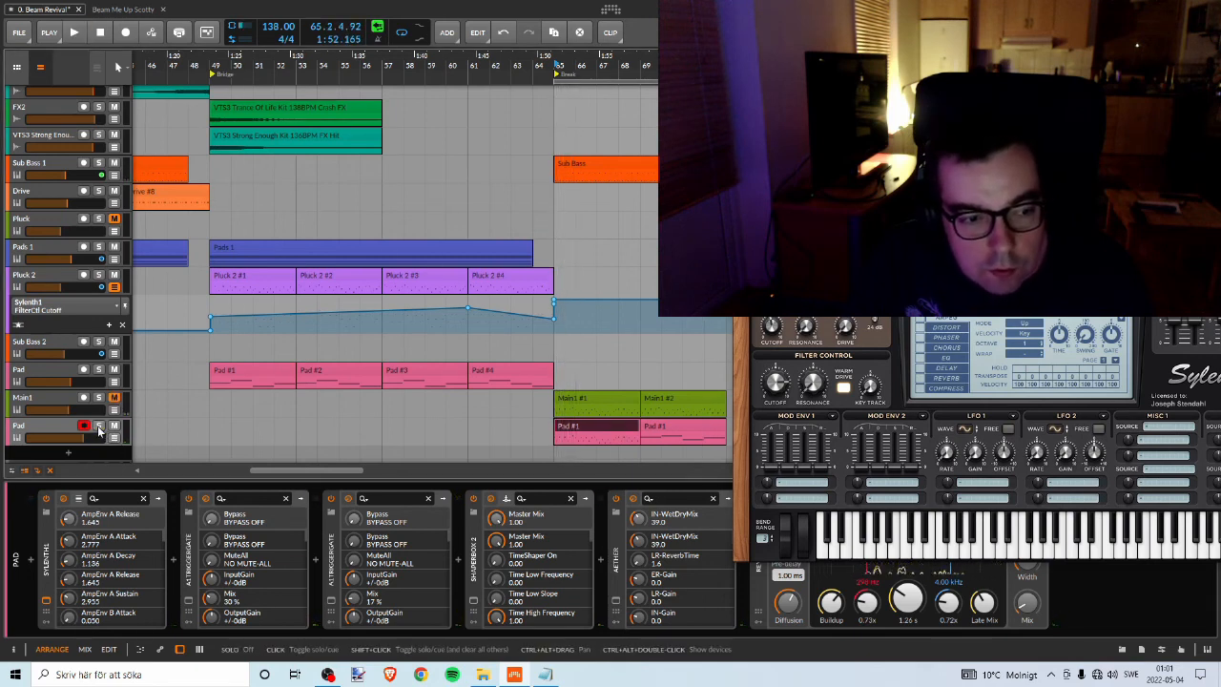
{"action": "key", "text": "space"}
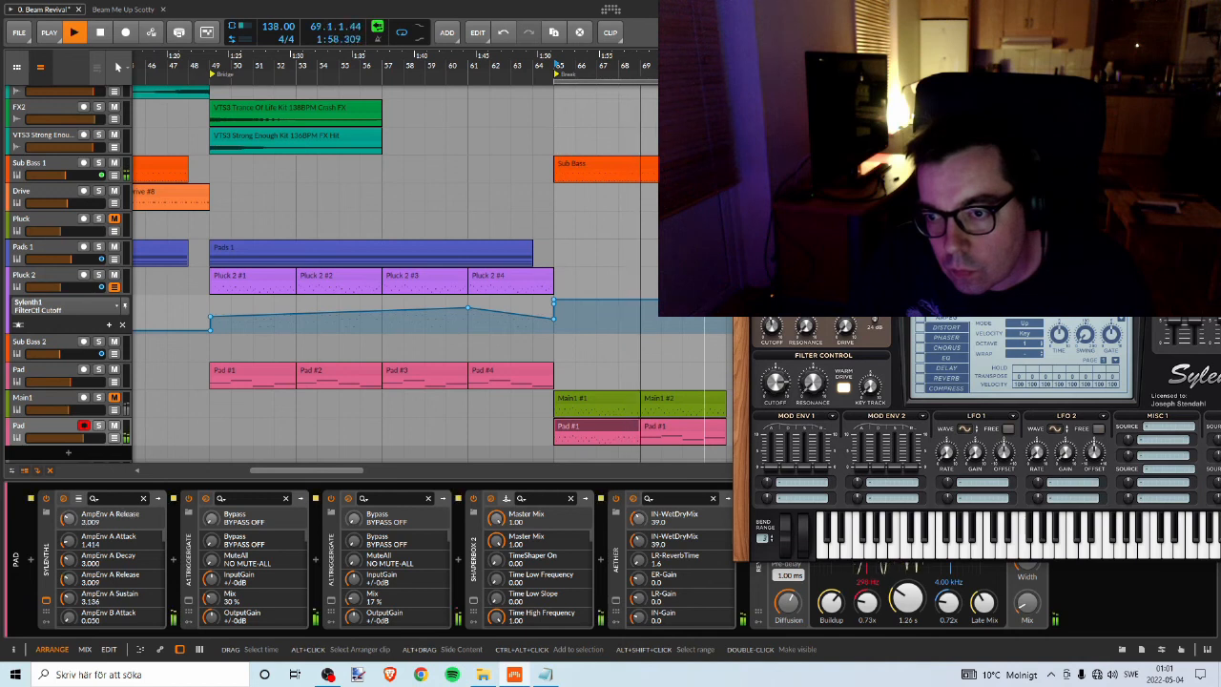
{"action": "key", "text": "space"}
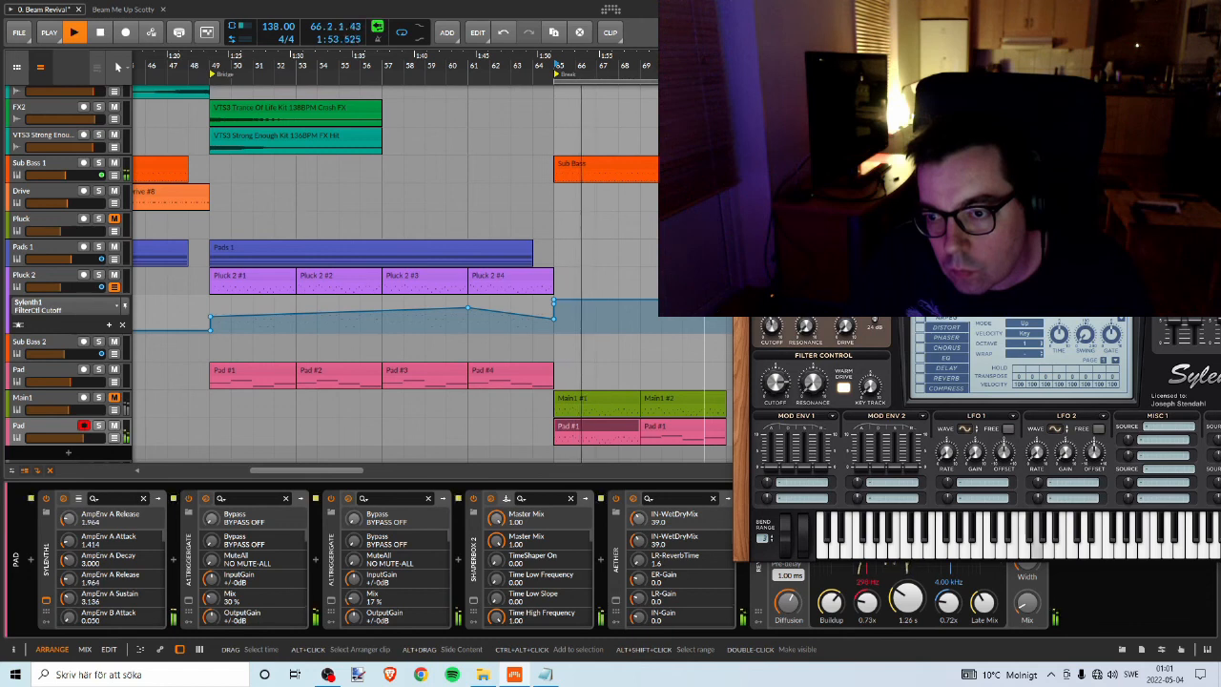
{"action": "left_click_drag", "start_coordinate": [1002, 177], "coordinate": [872, 111]}
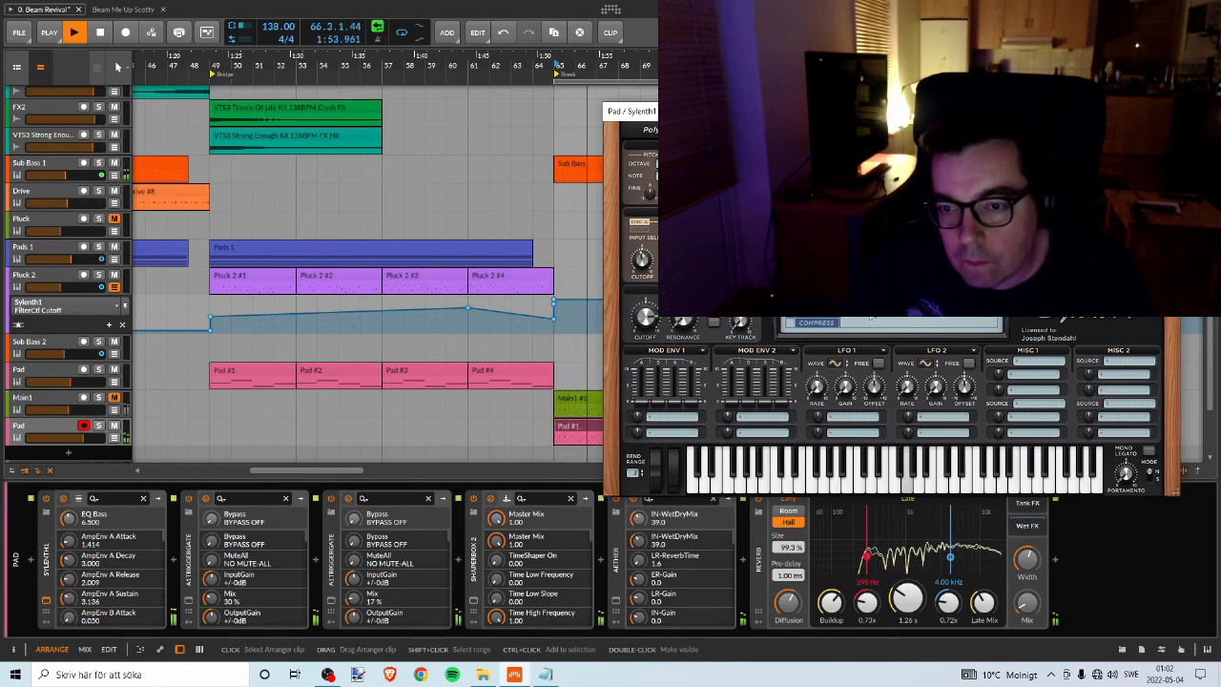
{"action": "key", "text": "space"}
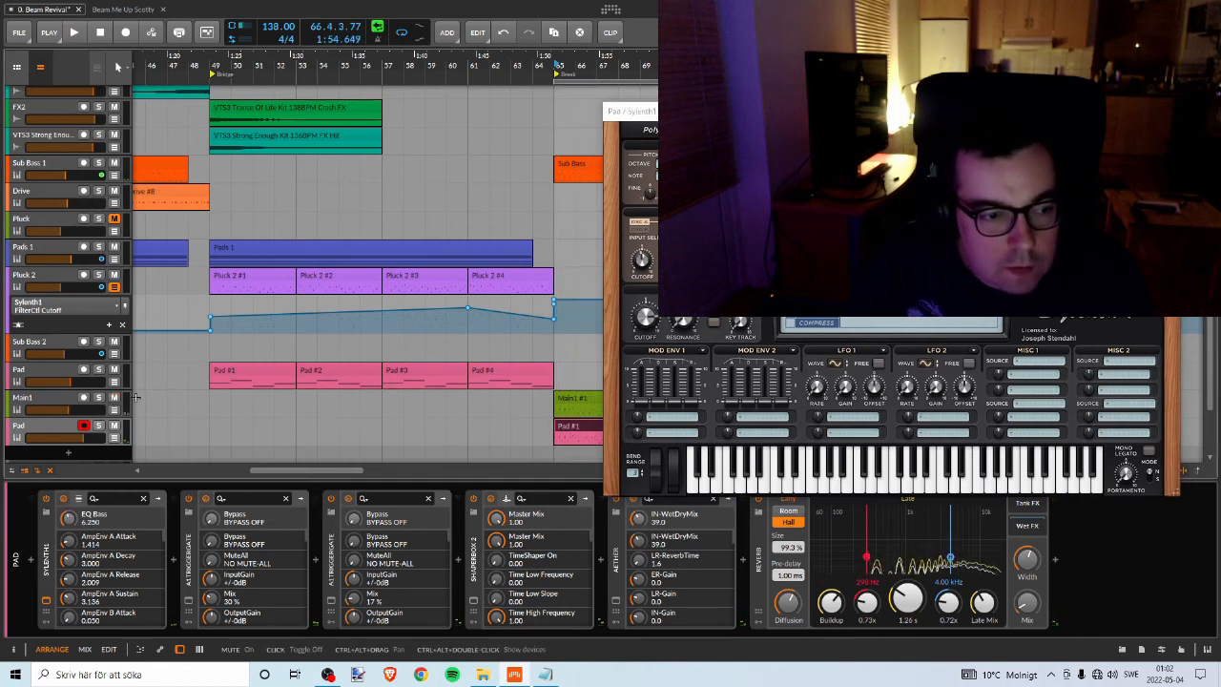
Play the break with Main1 unmuted, open Sylenth1 on the Main1 track, and set its main volume to 5.126.
{"action": "key", "text": "space"}
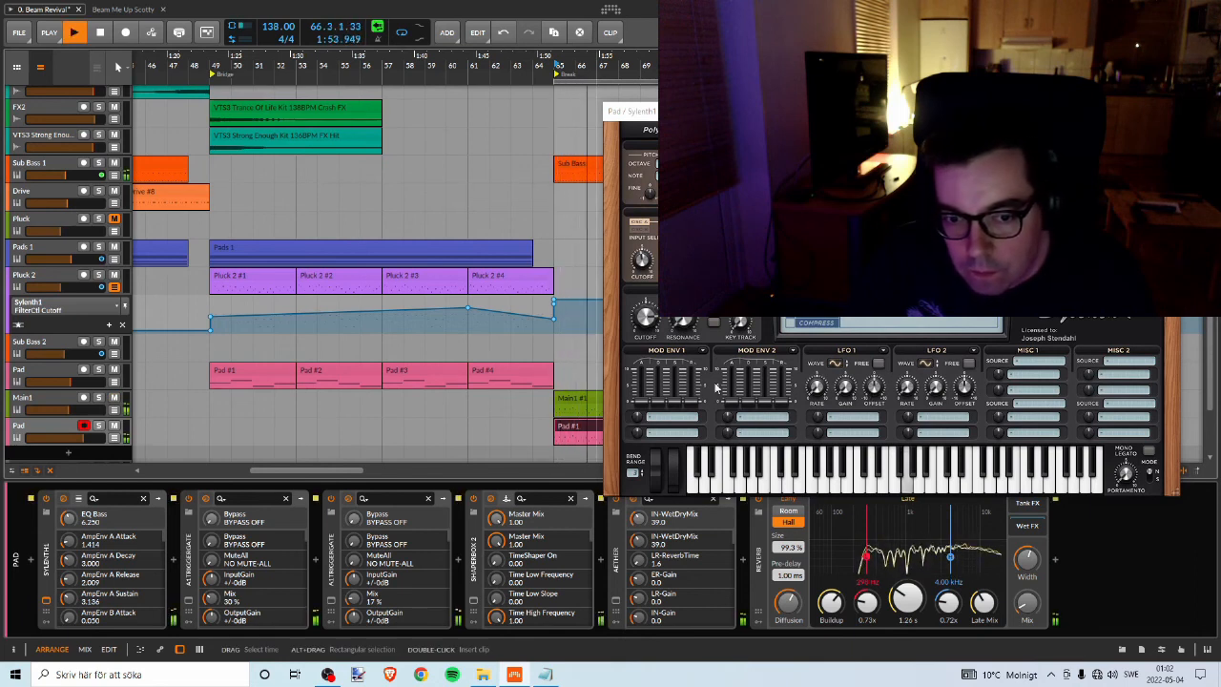
{"action": "key", "text": "space"}
{"action": "left_click", "coordinate": [51, 400]}
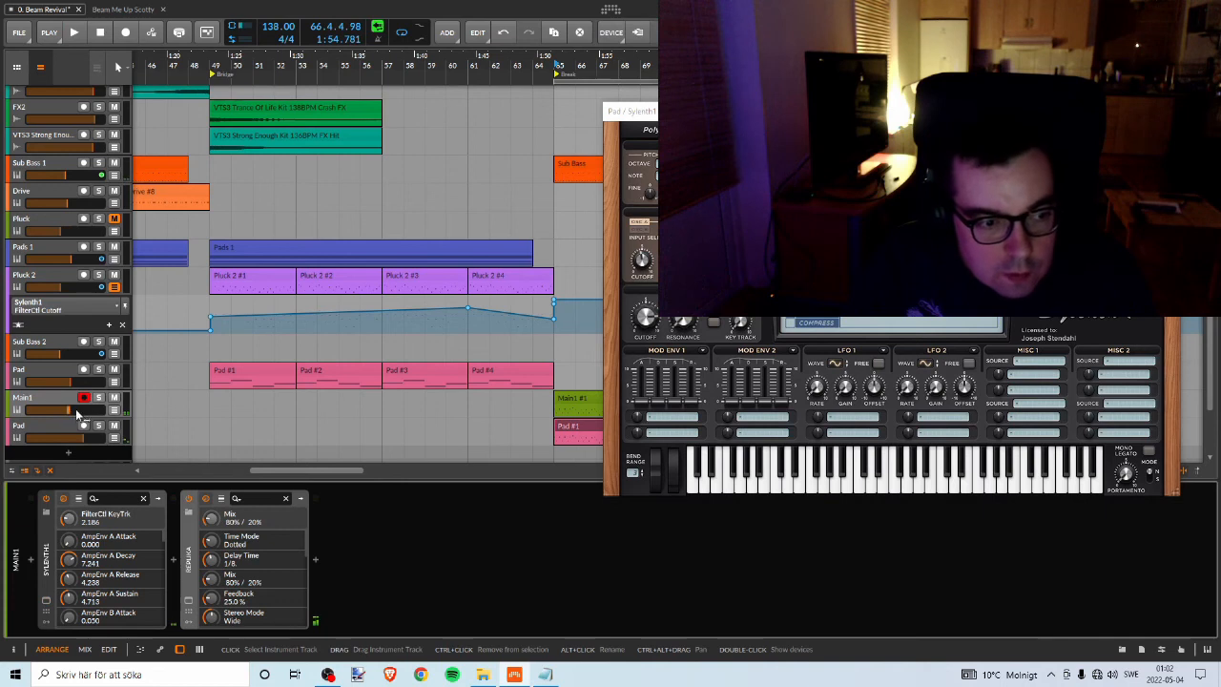
{"action": "left_click", "coordinate": [45, 600]}
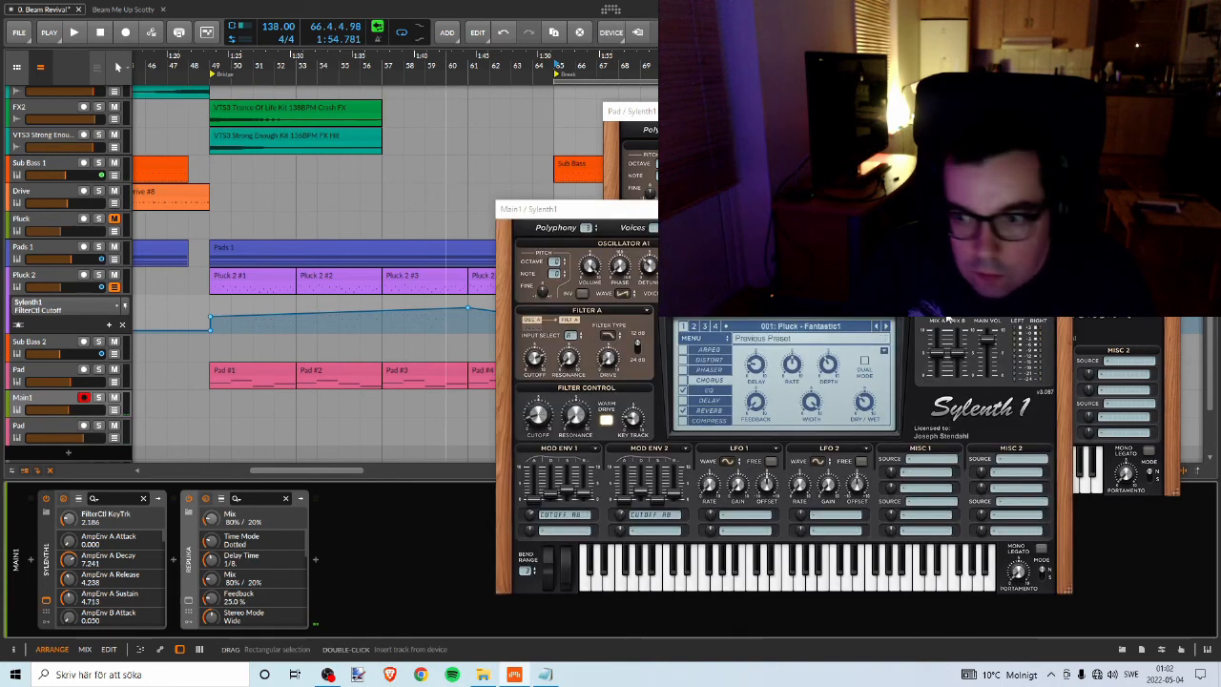
{"action": "left_click_drag", "start_coordinate": [986, 341], "coordinate": [984, 350]}
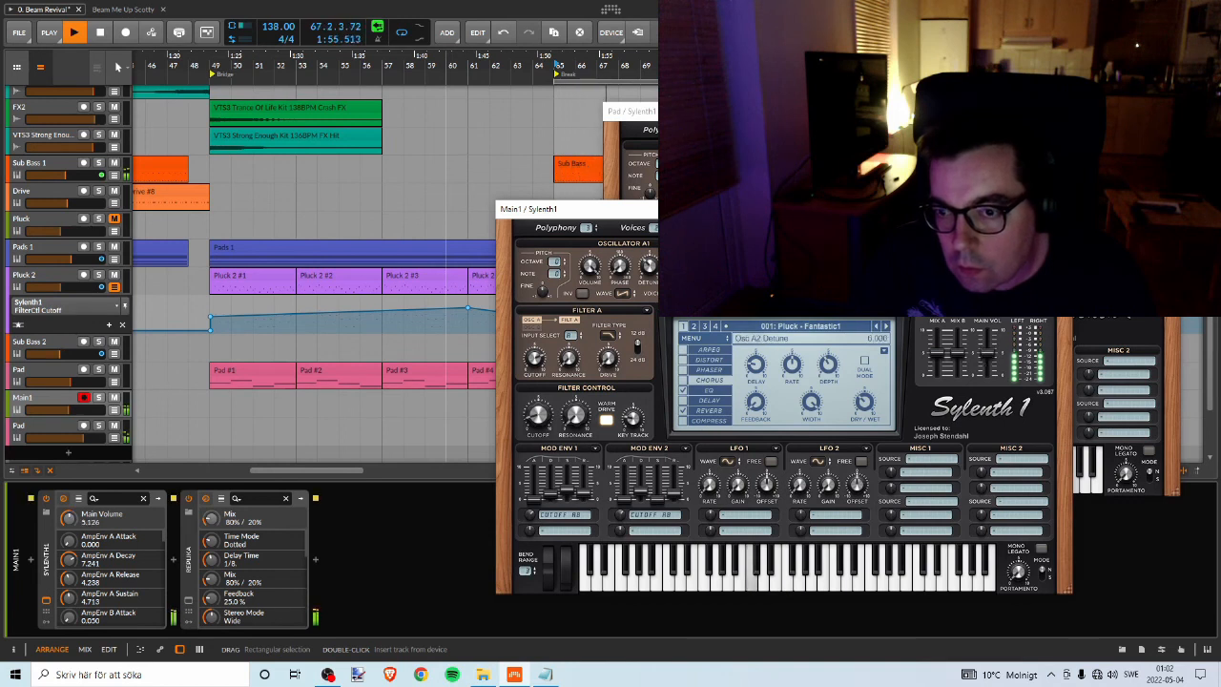
Arrange the Main1 and Pad Sylenth1 windows side by side while the break plays, keeping the Main1 mixer section accessible.
{"action": "left_click_drag", "start_coordinate": [963, 211], "coordinate": [614, 99]}
{"action": "key", "text": "space"}
{"action": "key", "text": "space"}
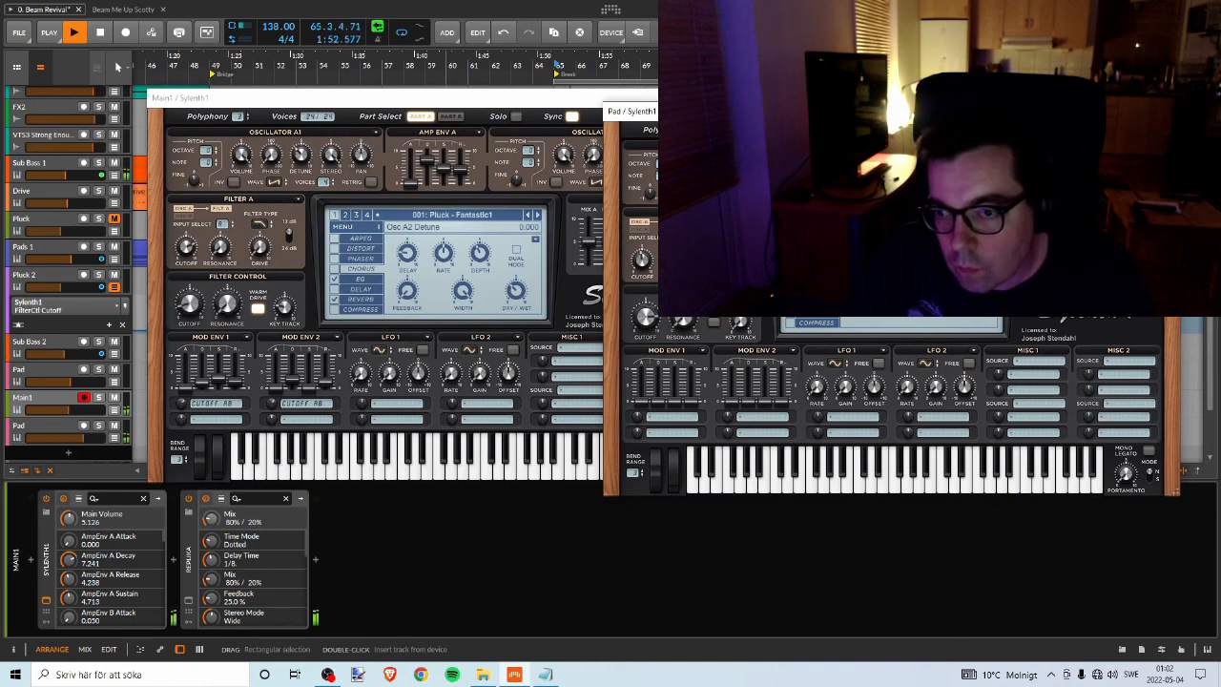
{"action": "left_click", "coordinate": [532, 101]}
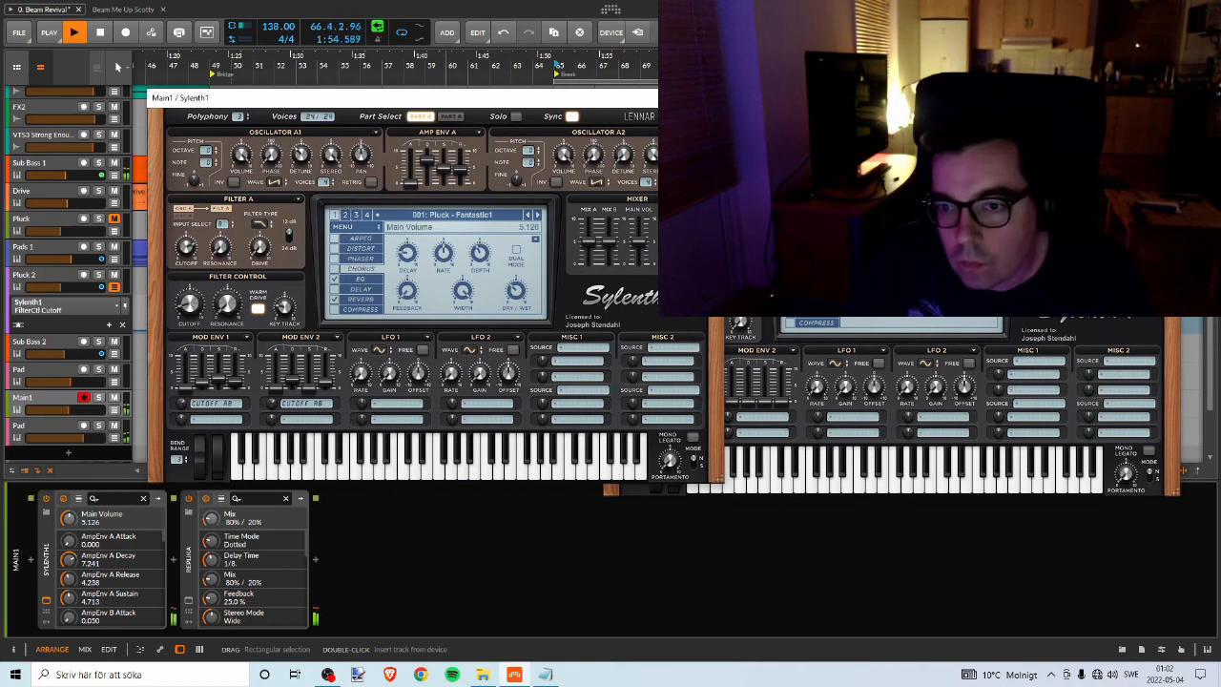
{"action": "left_click_drag", "start_coordinate": [531, 101], "coordinate": [254, 173]}
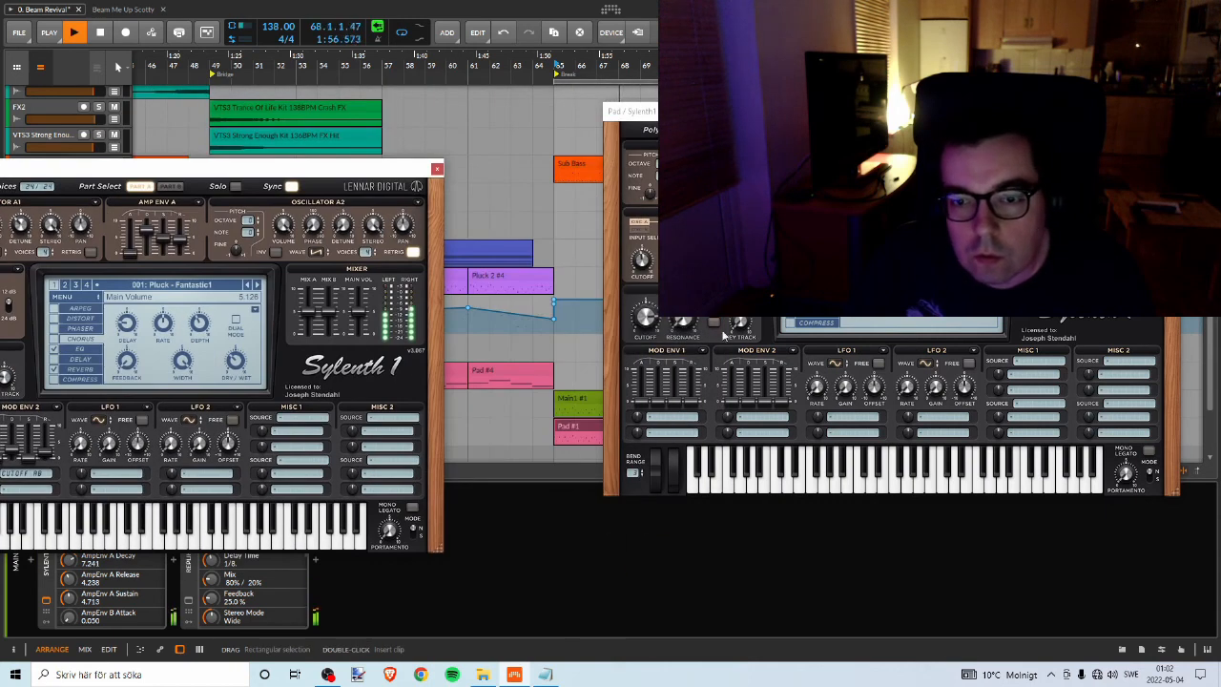
{"action": "left_click", "coordinate": [754, 112]}
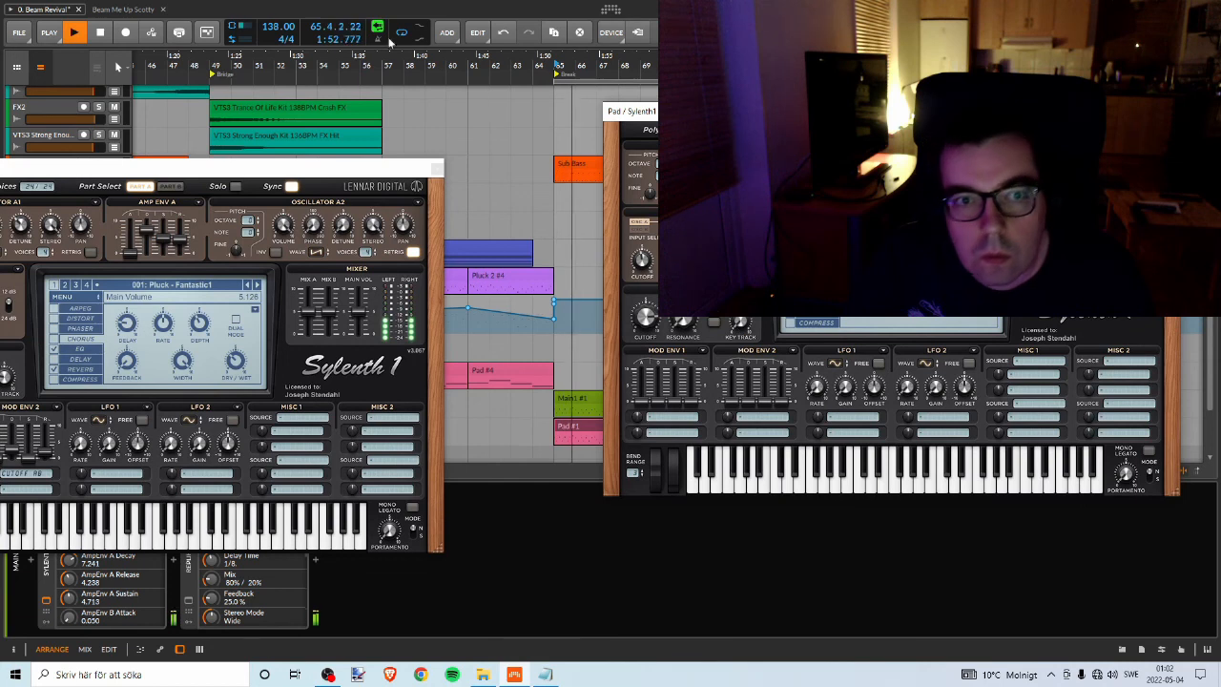
{"action": "left_click_drag", "start_coordinate": [754, 112], "coordinate": [1009, 140]}
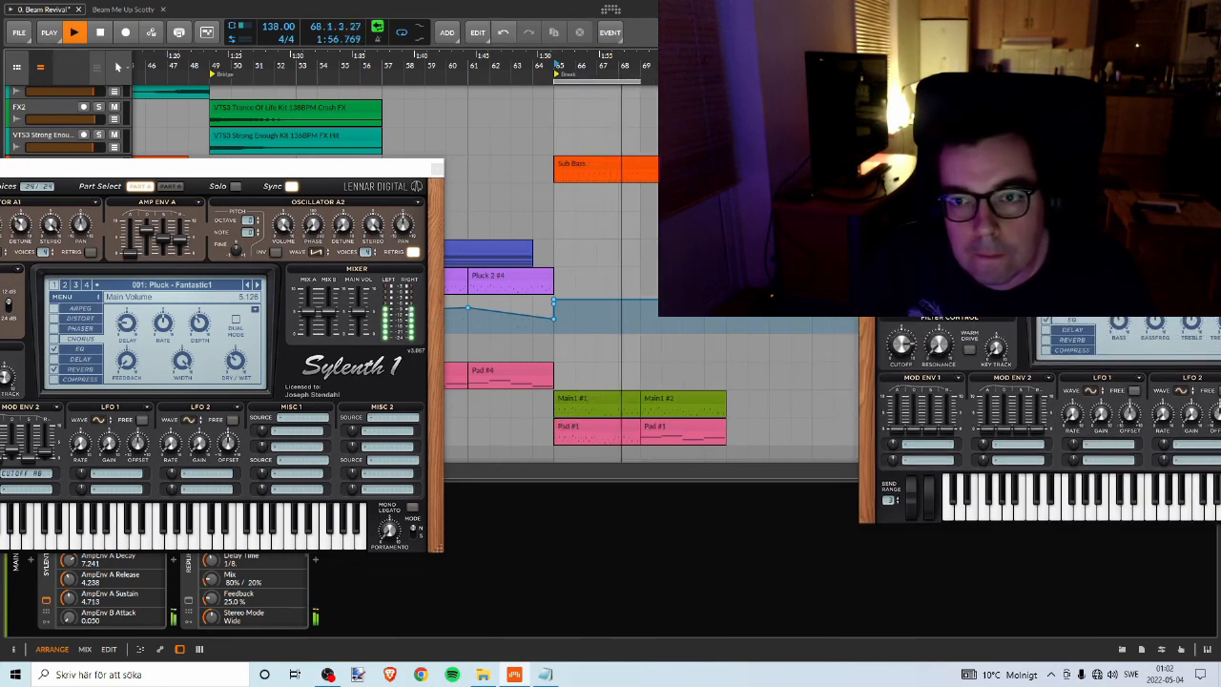
{"action": "left_click_drag", "start_coordinate": [1009, 140], "coordinate": [789, 74]}
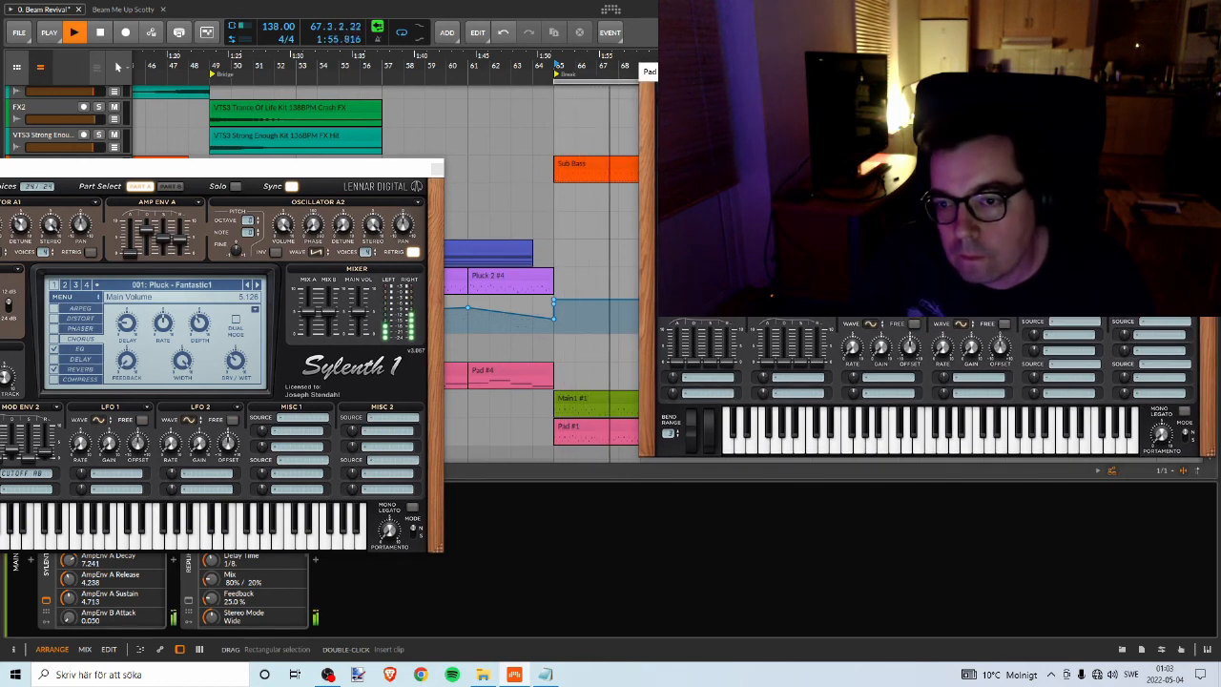
{"action": "left_click_drag", "start_coordinate": [367, 168], "coordinate": [506, 108]}
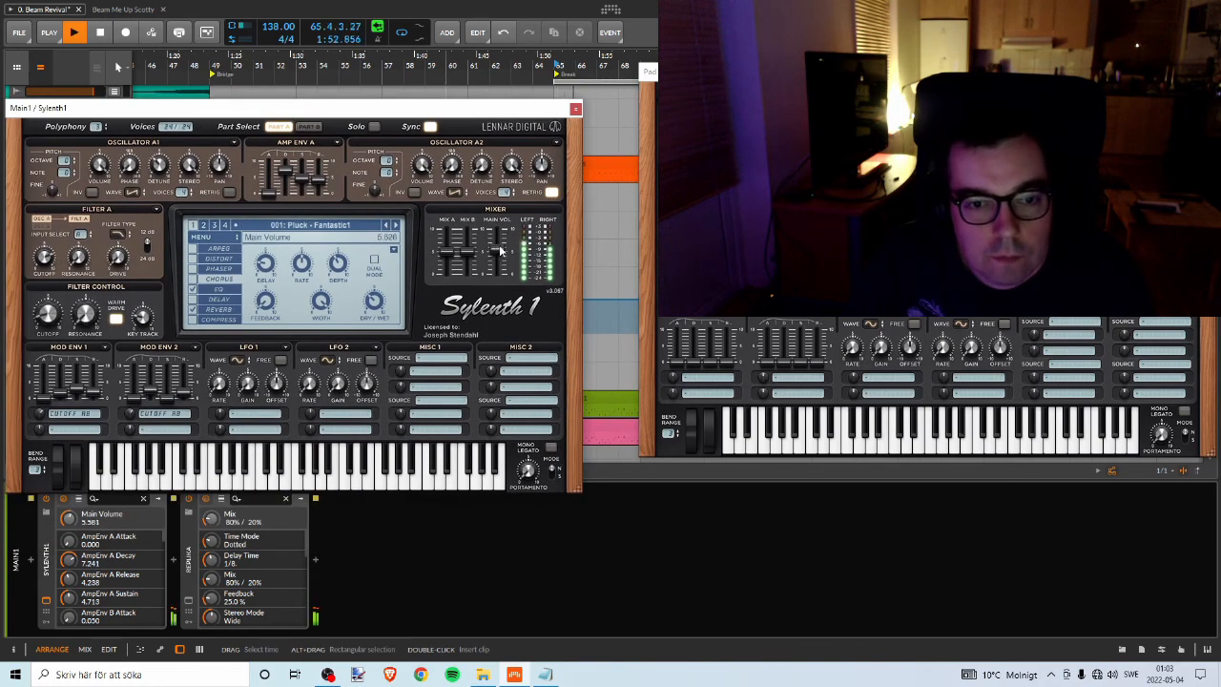
Raise the Main1 Sylenth1 main volume to 8.808 and turn off retrigger on oscillator A2.
{"action": "left_click_drag", "start_coordinate": [500, 248], "coordinate": [506, 240]}
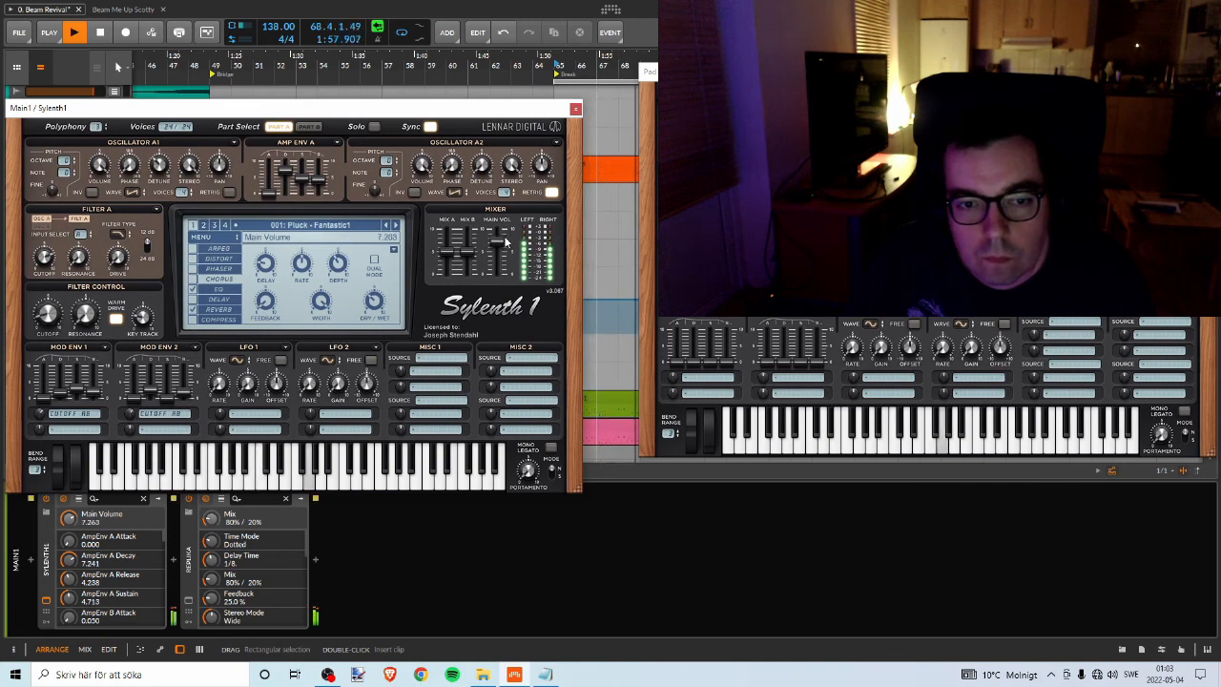
{"action": "left_click_drag", "start_coordinate": [504, 237], "coordinate": [506, 234]}
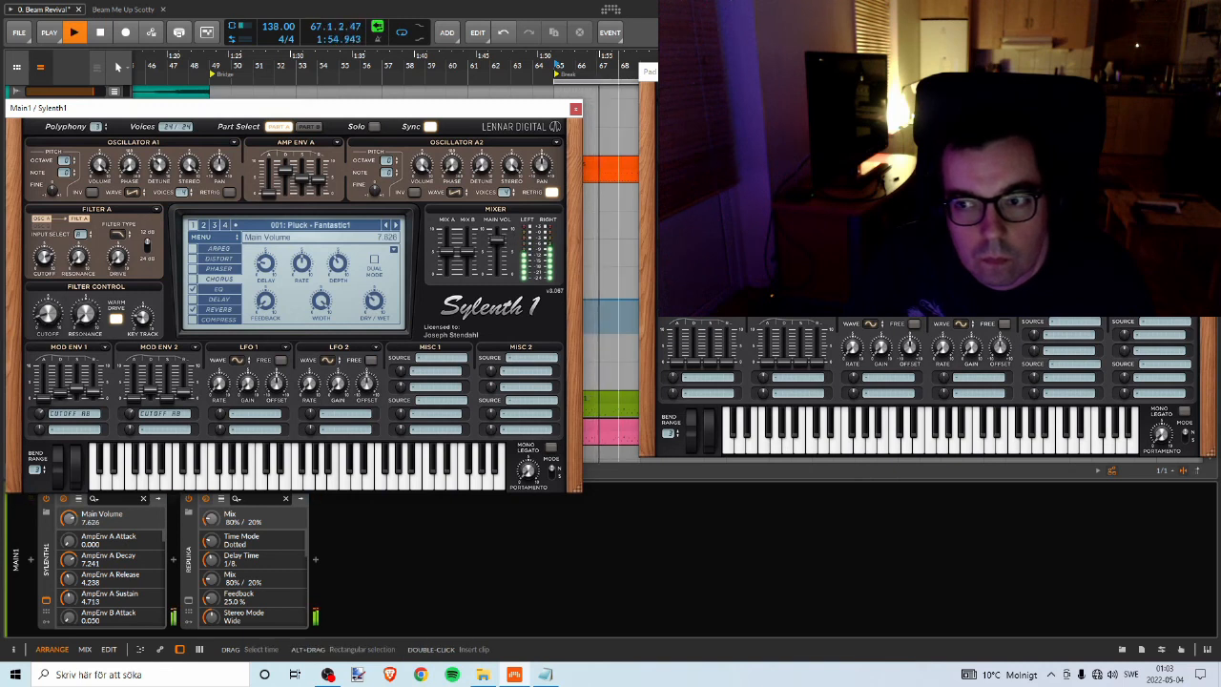
{"action": "left_click", "coordinate": [1131, 201]}
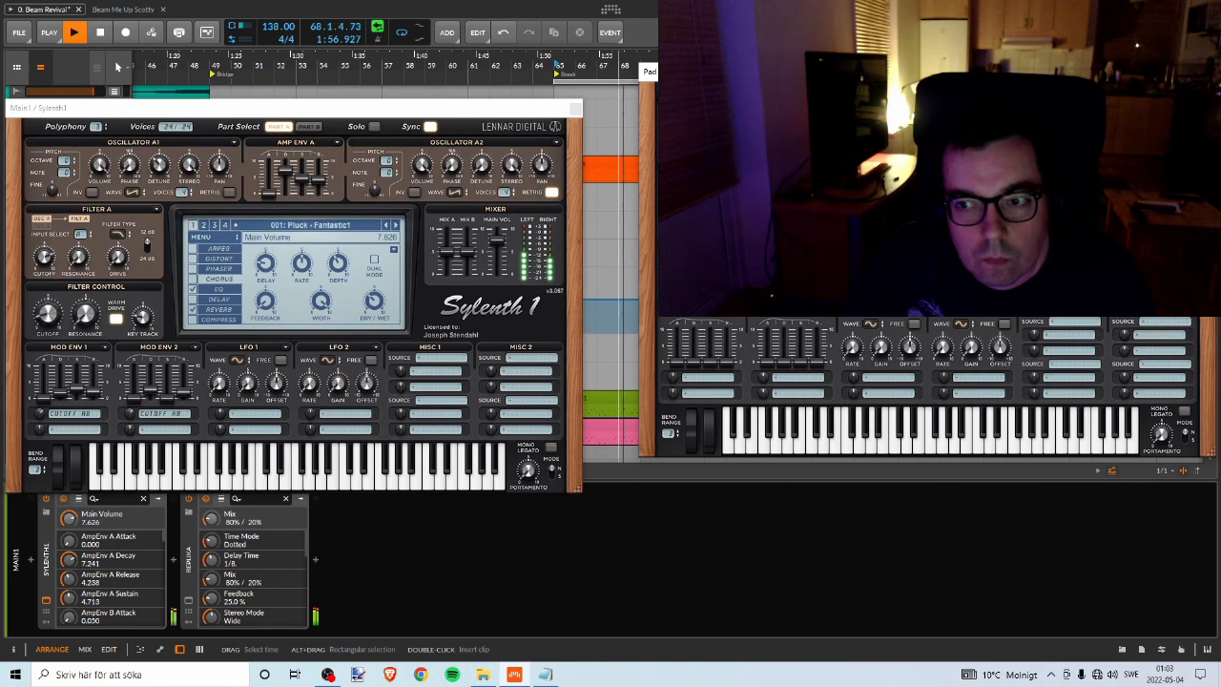
{"action": "left_click", "coordinate": [551, 193]}
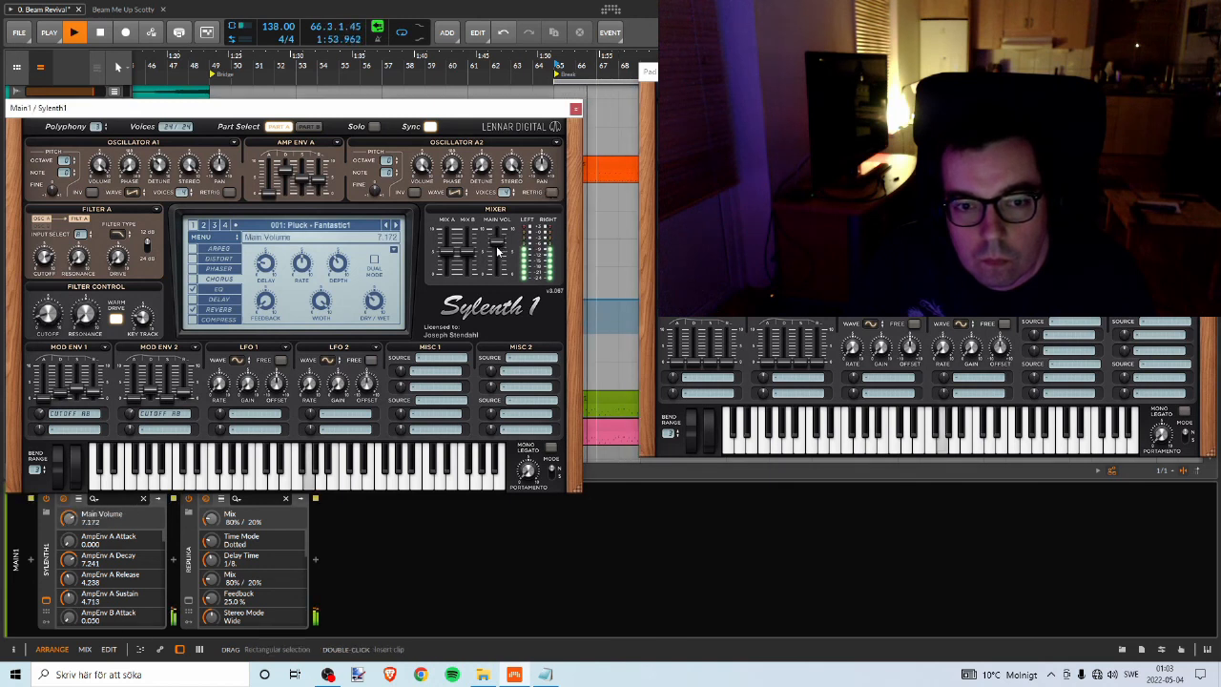
{"action": "left_click_drag", "start_coordinate": [498, 245], "coordinate": [498, 234]}
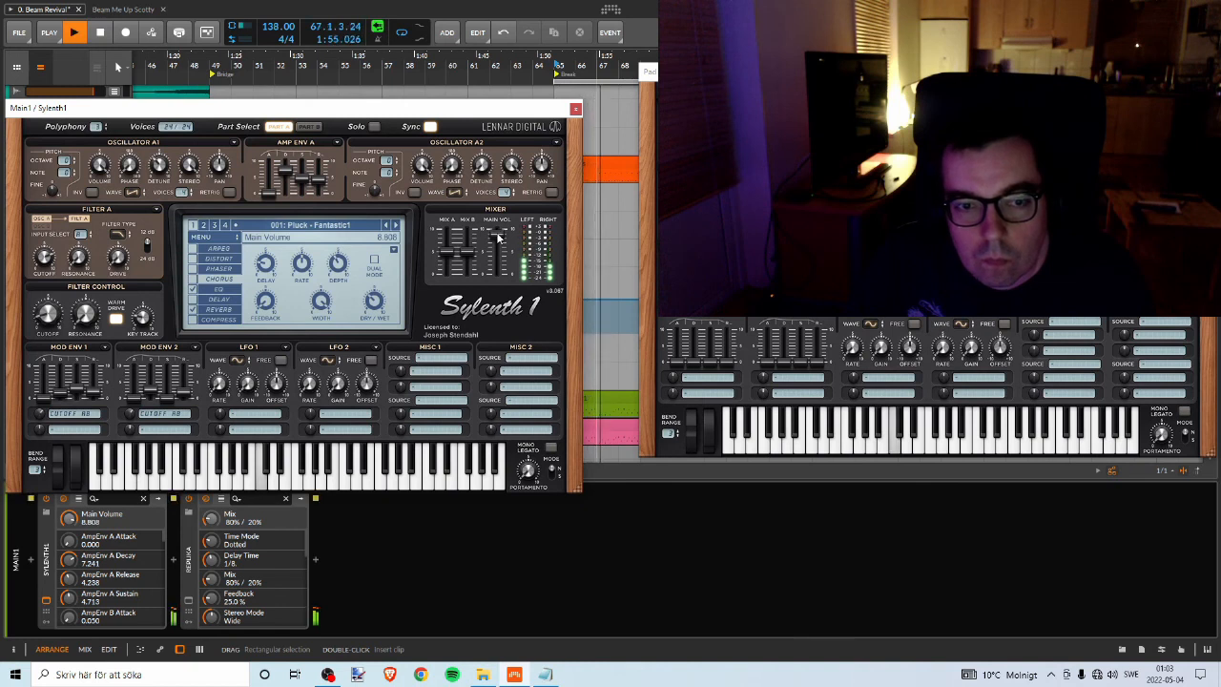
Try the TriSaw waveform on Main1's oscillator A2 and return it to Saw.
{"action": "left_click", "coordinate": [454, 192]}
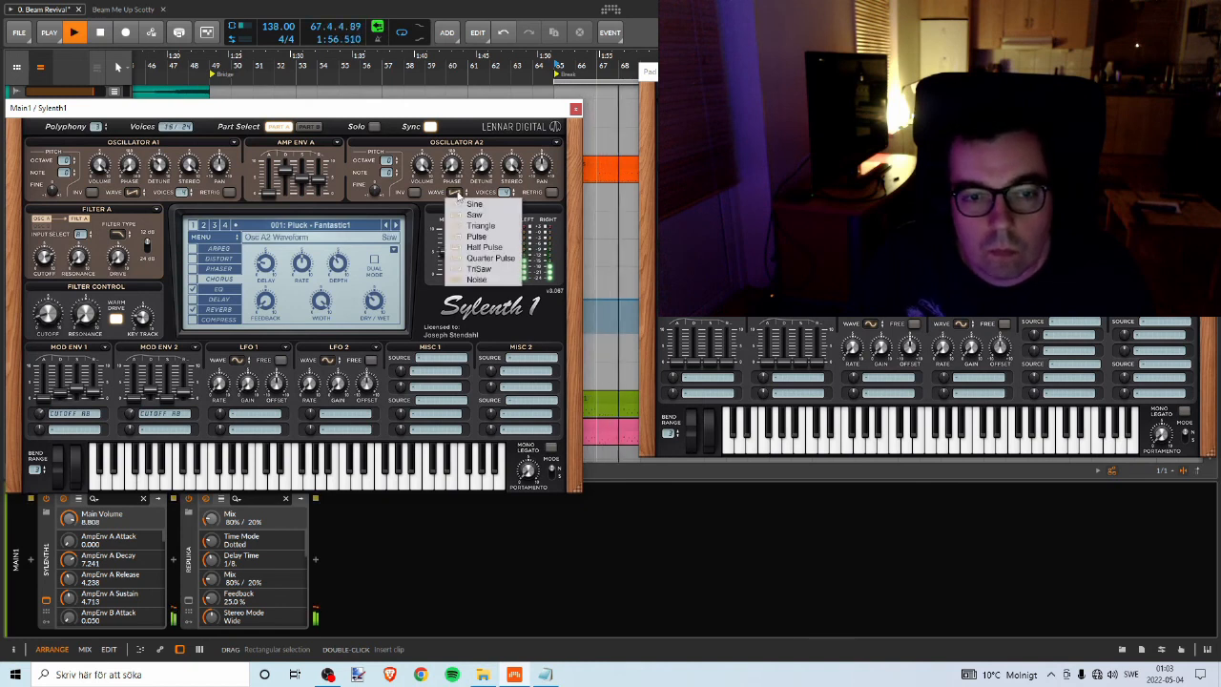
{"action": "left_click", "coordinate": [478, 270]}
{"action": "left_click", "coordinate": [455, 193]}
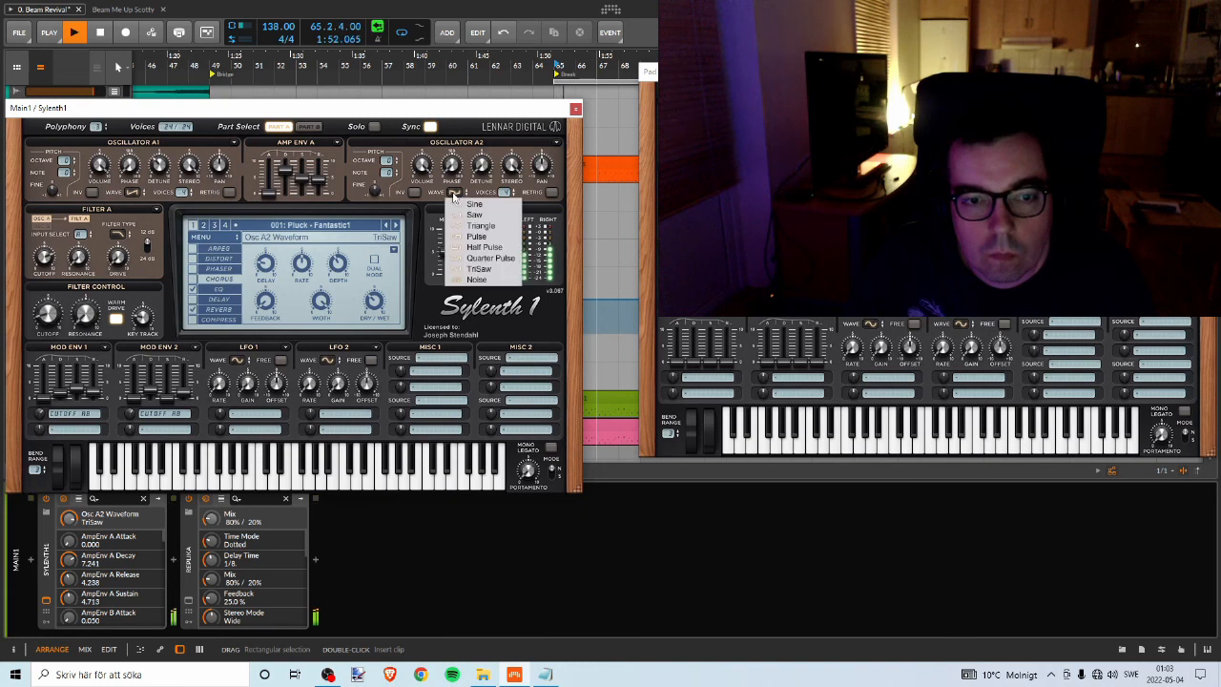
{"action": "left_click", "coordinate": [477, 216]}
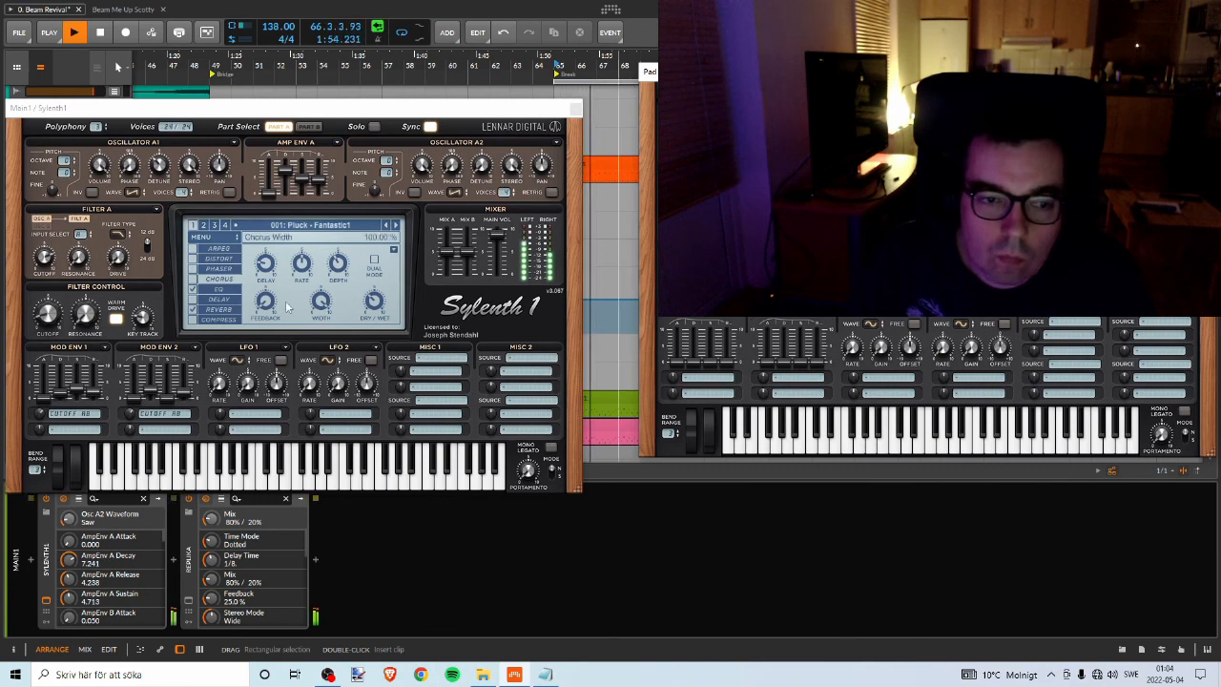
Turn off Warm Drive in Main1's Sylenth1 and try different filter cutoffs and oscillator octave settings.
{"action": "left_click", "coordinate": [115, 320]}
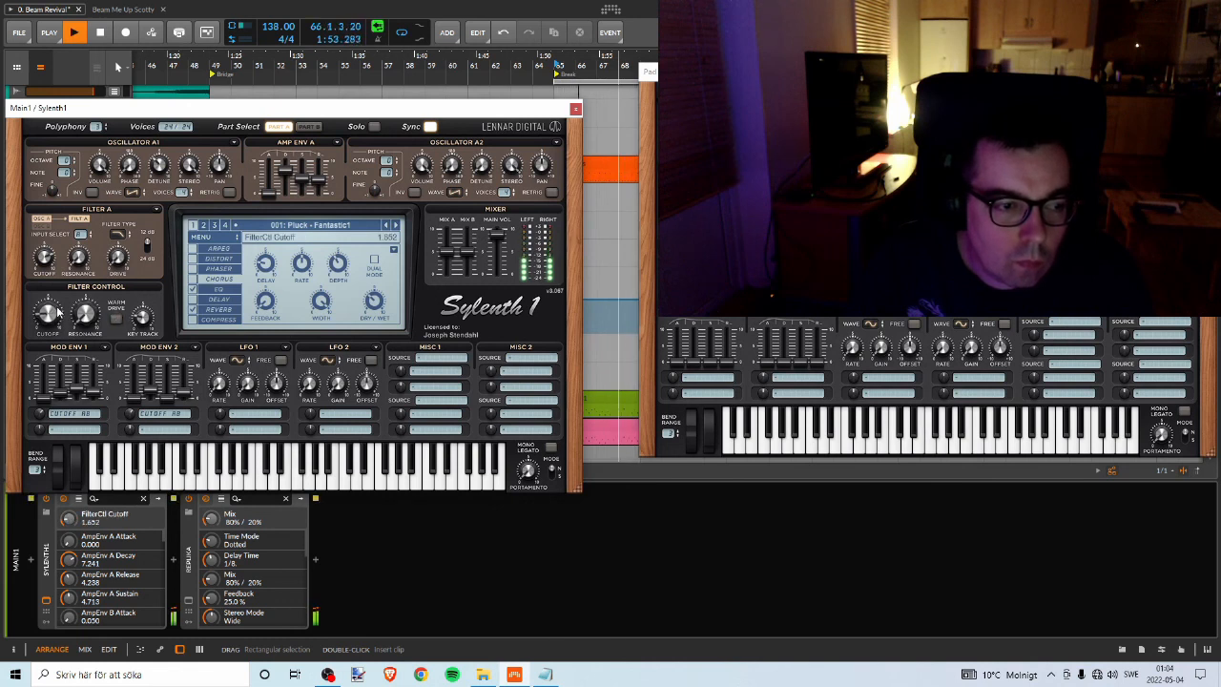
{"action": "mouse_move", "coordinate": [60, 311]}
{"action": "left_mouse_down"}
{"action": "mouse_move", "coordinate": [65, 299]}
{"action": "mouse_move", "coordinate": [59, 323]}
{"action": "left_mouse_up"}
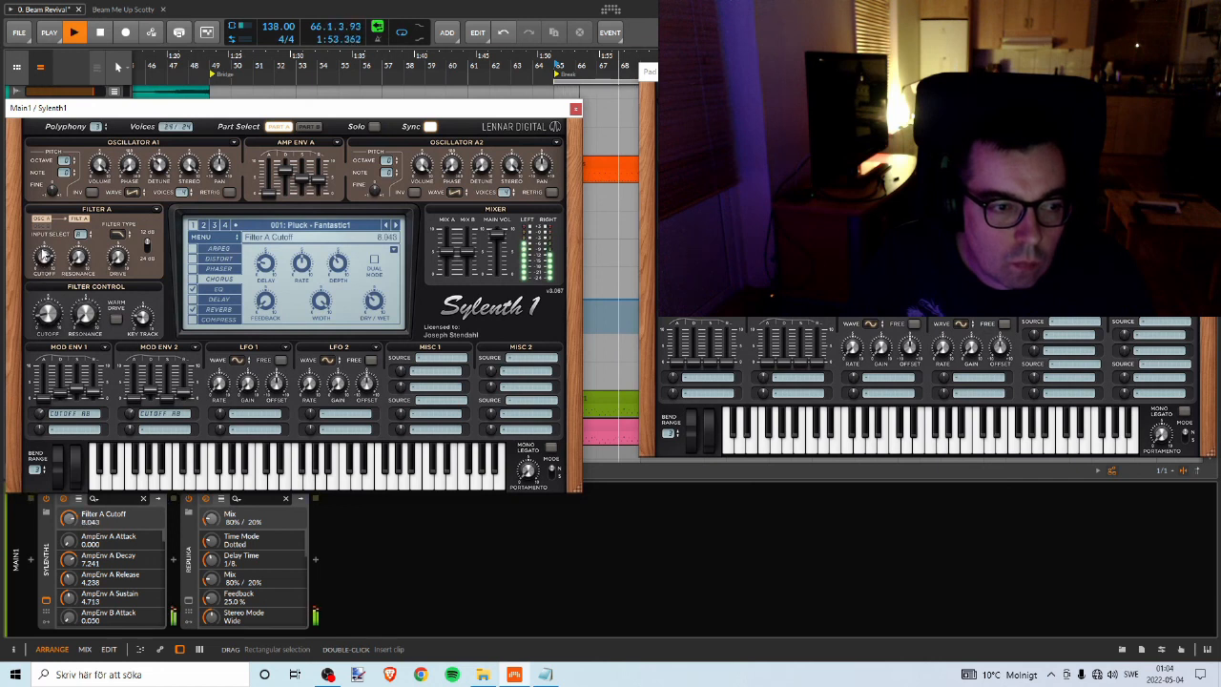
{"action": "left_click_drag", "start_coordinate": [42, 255], "coordinate": [53, 292]}
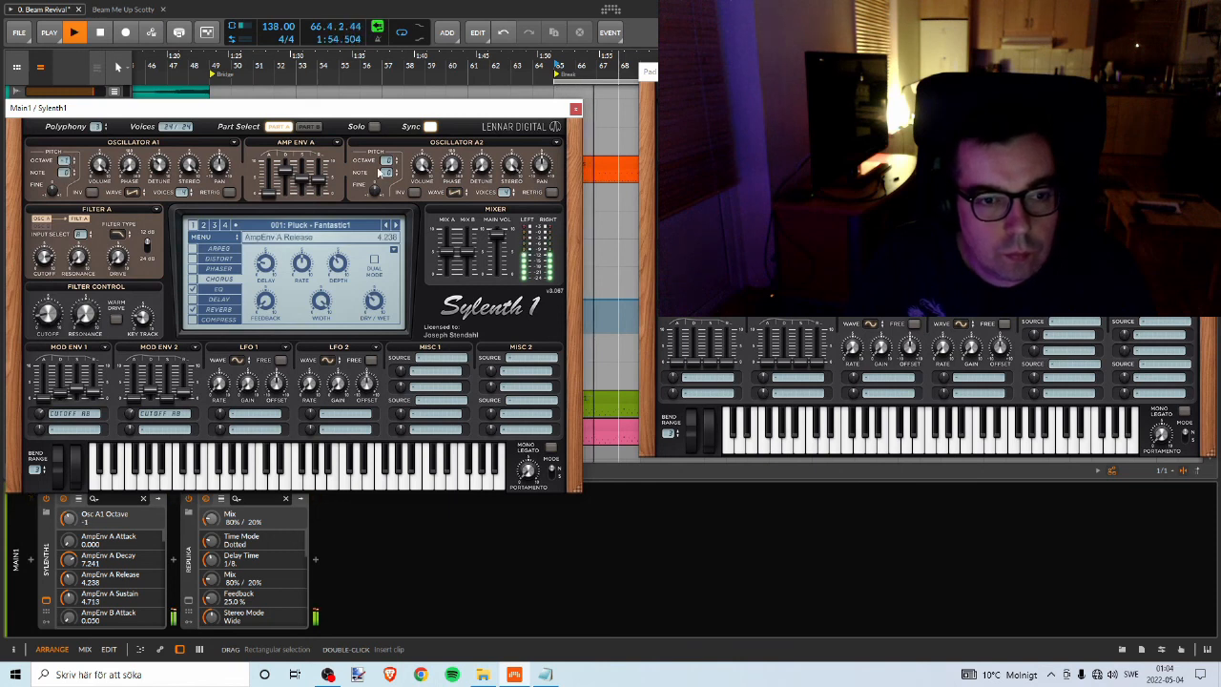
{"action": "mouse_move", "coordinate": [387, 161]}
{"action": "left_mouse_down"}
{"action": "mouse_move", "coordinate": [388, 174]}
{"action": "mouse_move", "coordinate": [386, 161]}
{"action": "left_mouse_up"}
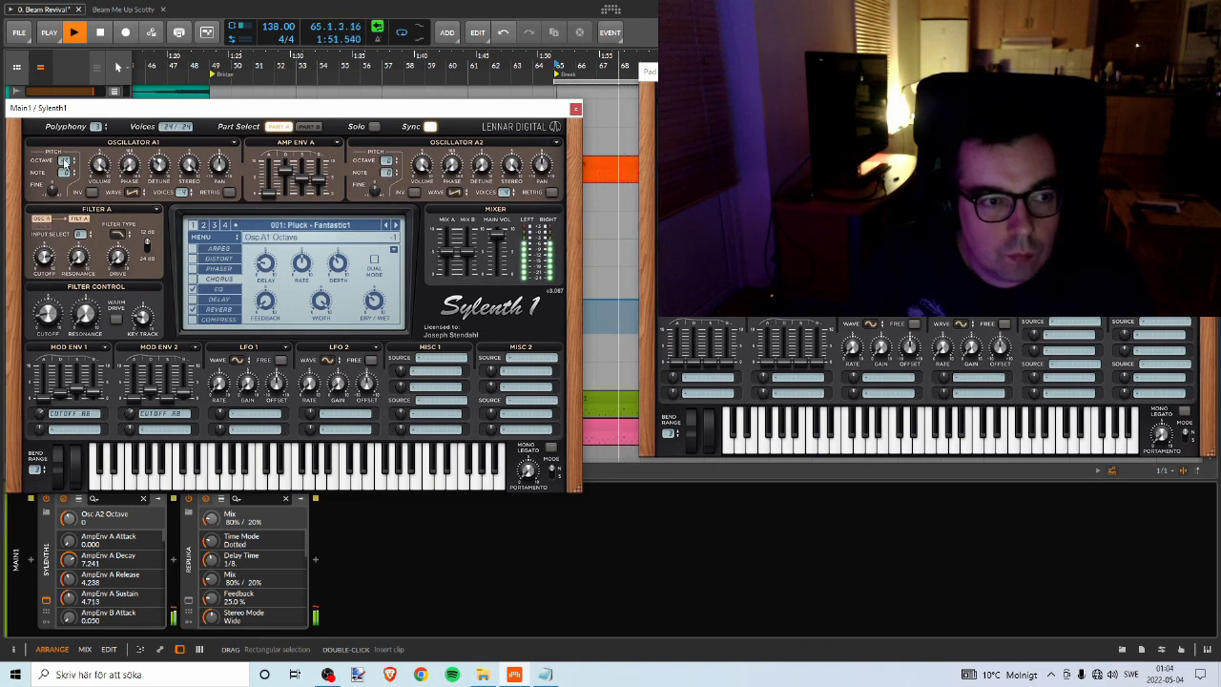
{"action": "left_click", "coordinate": [925, 72]}
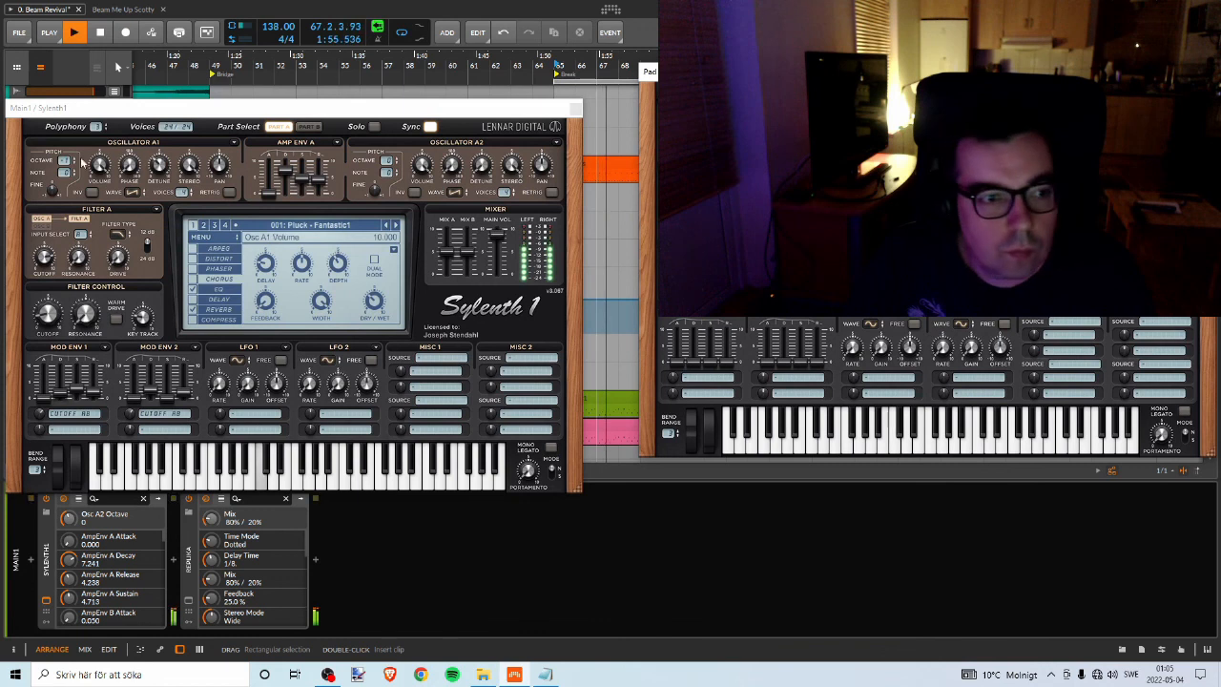
Try OverDrive distortion on Main1 with an amount of about 3.4, and switch the distortion off again.
{"action": "left_click", "coordinate": [194, 258]}
{"action": "left_click", "coordinate": [219, 258]}
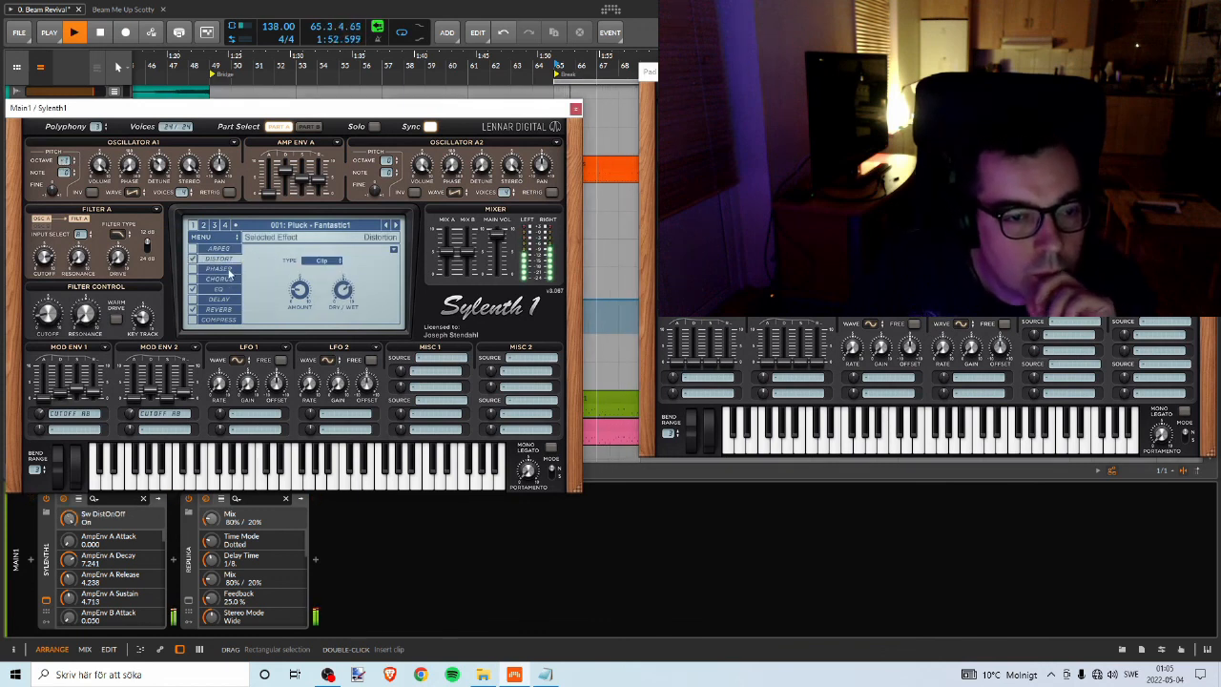
{"action": "left_click", "coordinate": [322, 261]}
{"action": "left_click", "coordinate": [335, 271]}
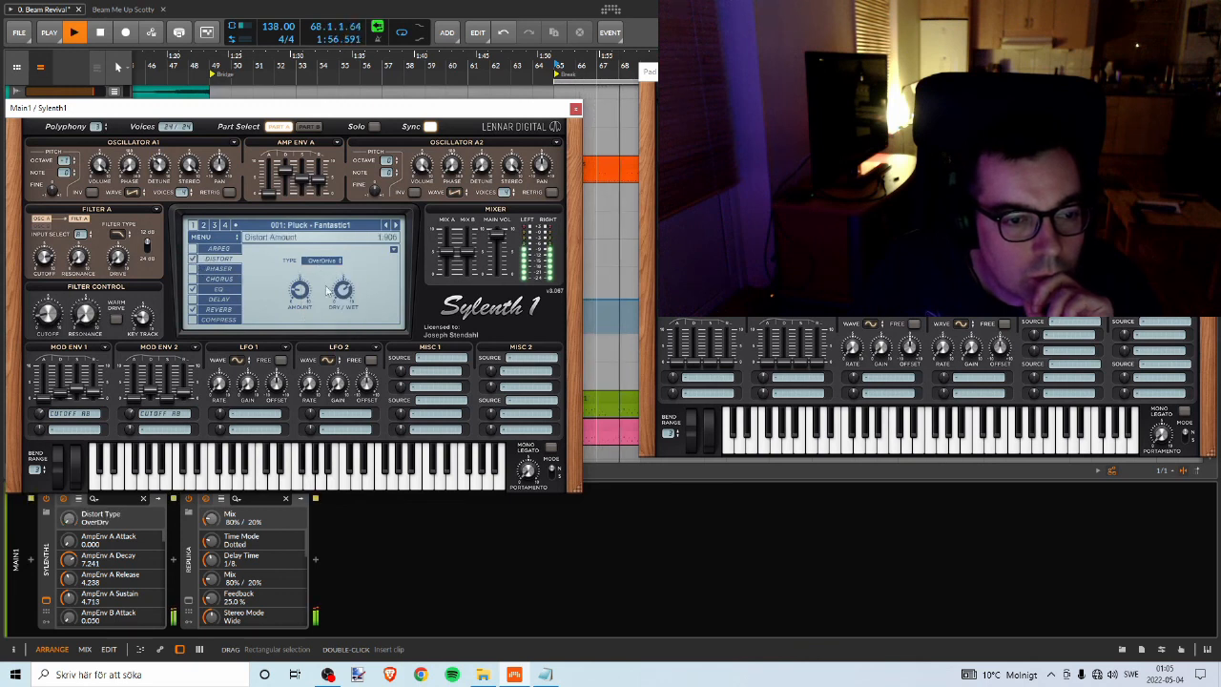
{"action": "left_click_drag", "start_coordinate": [300, 290], "coordinate": [311, 270]}
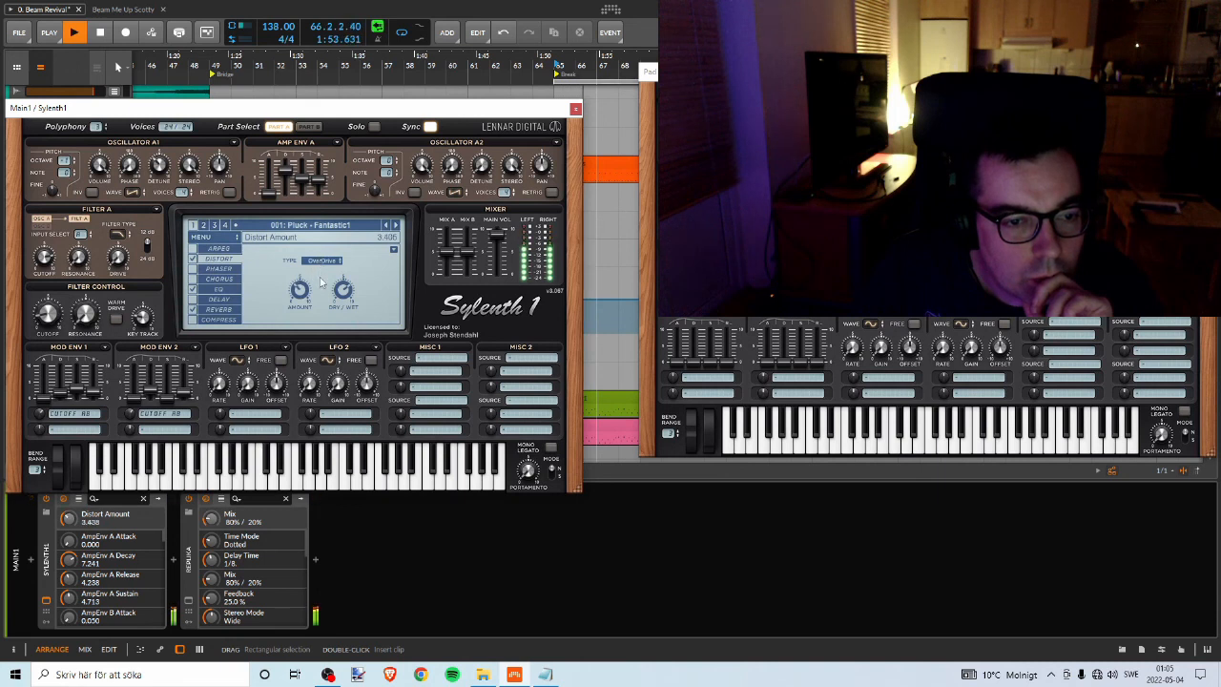
{"action": "left_click_drag", "start_coordinate": [343, 290], "coordinate": [302, 357]}
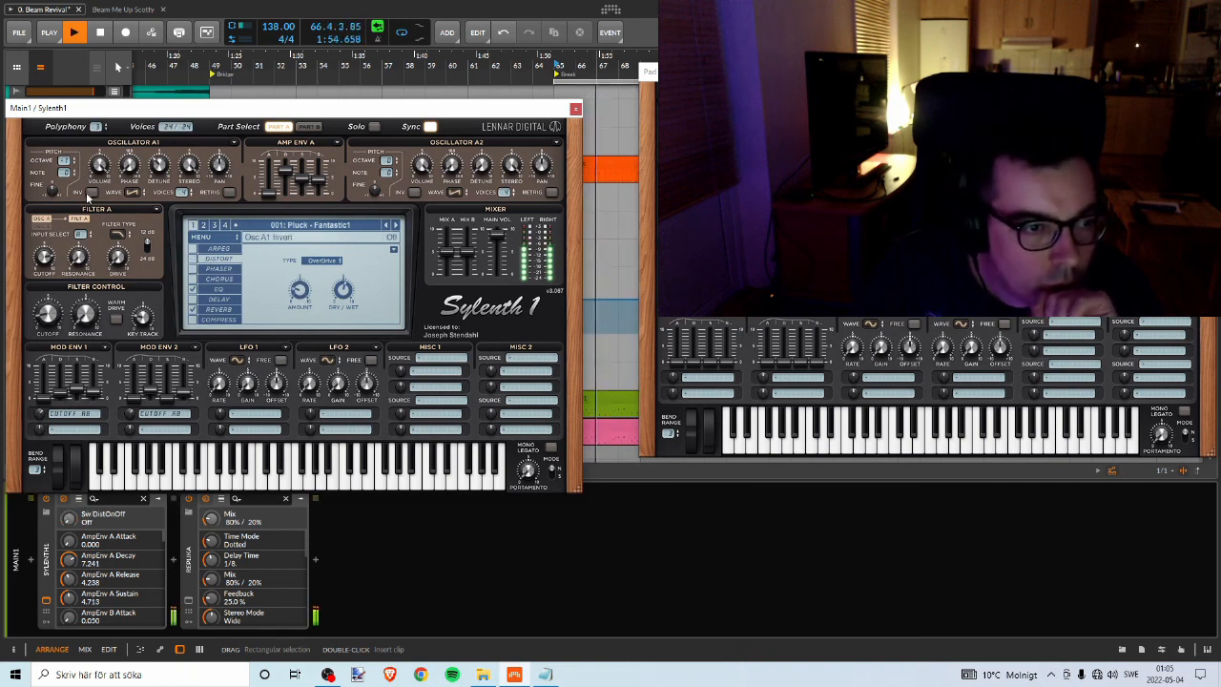
Try oscillator A1's volume and the panning of both Main1 oscillators, returning both pans to centre.
{"action": "mouse_move", "coordinate": [100, 167]}
{"action": "left_mouse_down"}
{"action": "mouse_move", "coordinate": [94, 315]}
{"action": "mouse_move", "coordinate": [105, 164]}
{"action": "left_mouse_up"}
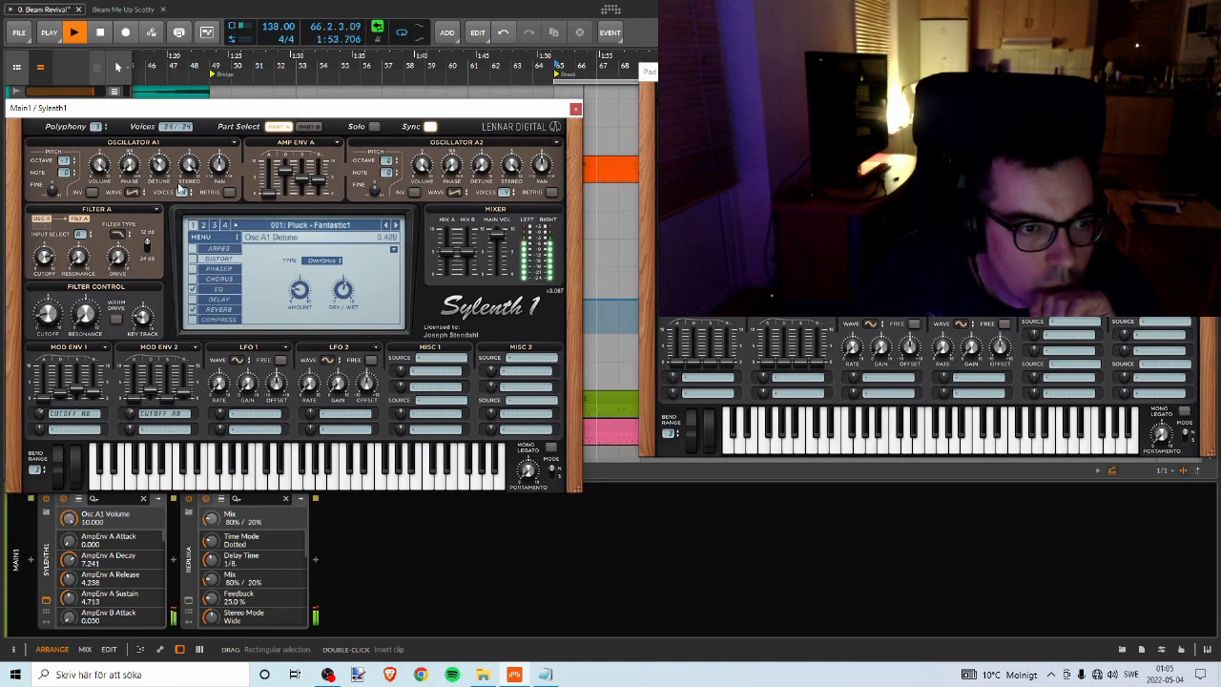
{"action": "left_click_drag", "start_coordinate": [220, 167], "coordinate": [214, 203]}
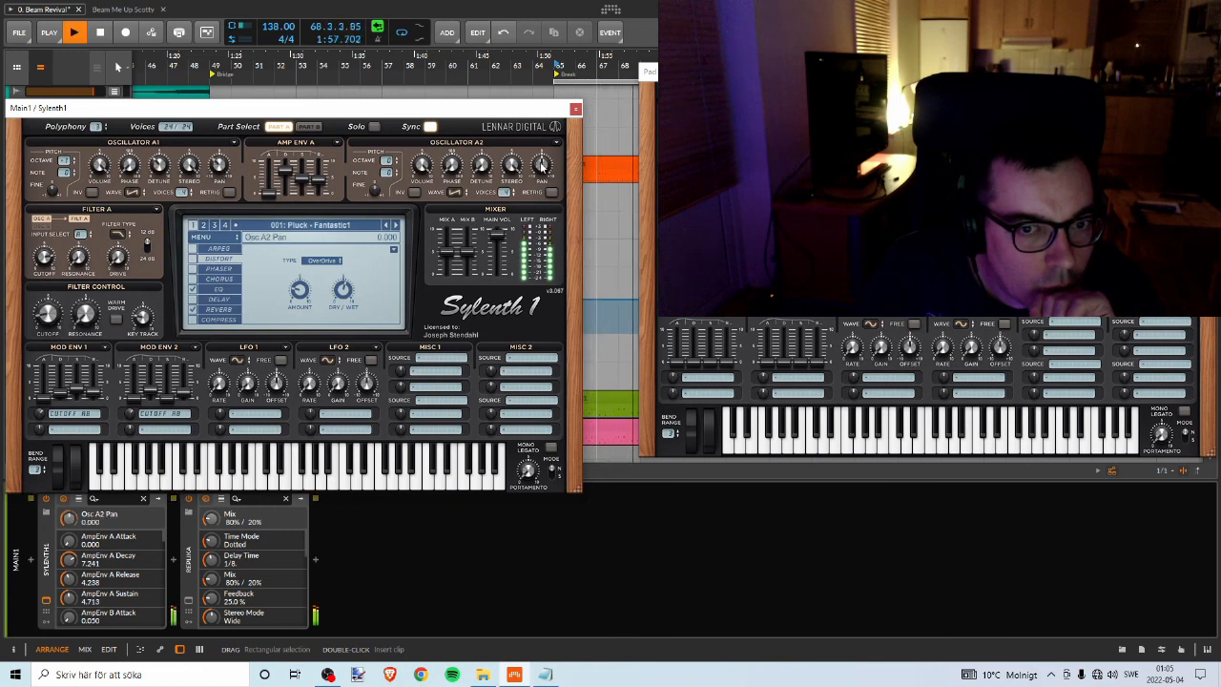
{"action": "left_click_drag", "start_coordinate": [541, 164], "coordinate": [534, 140]}
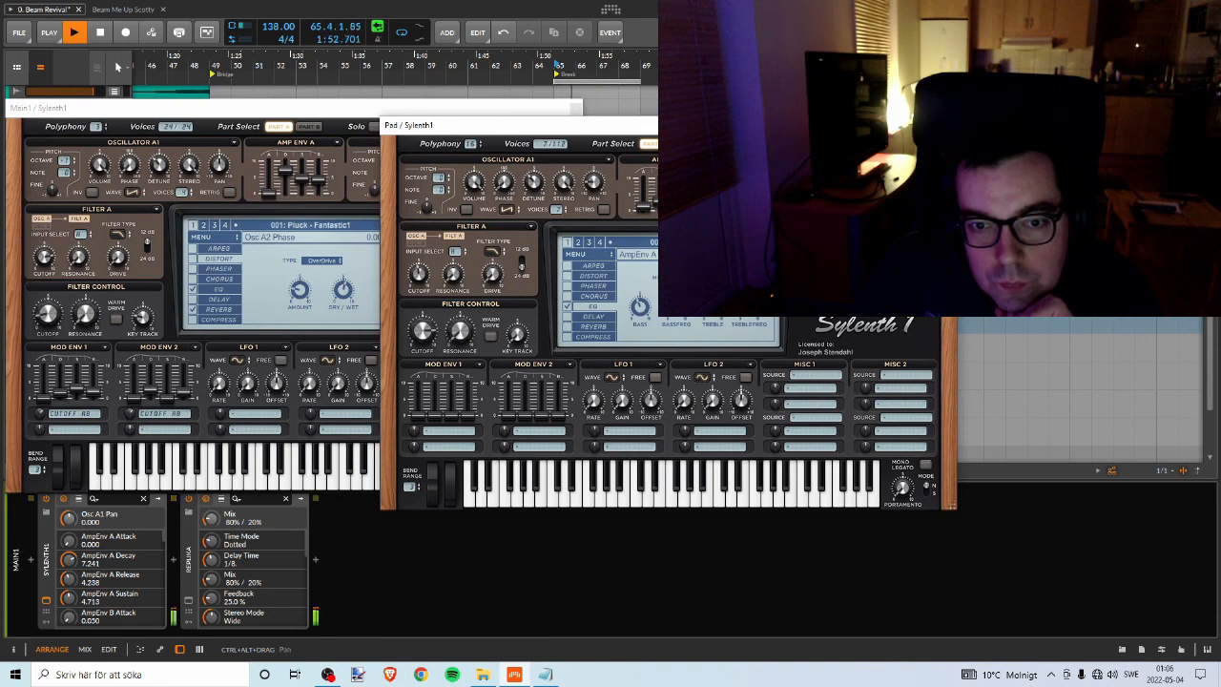
Close the Pad Sylenth1 window and move the Main1 Sylenth1 window off the arrangement.
{"action": "mouse_move", "coordinate": [523, 270]}
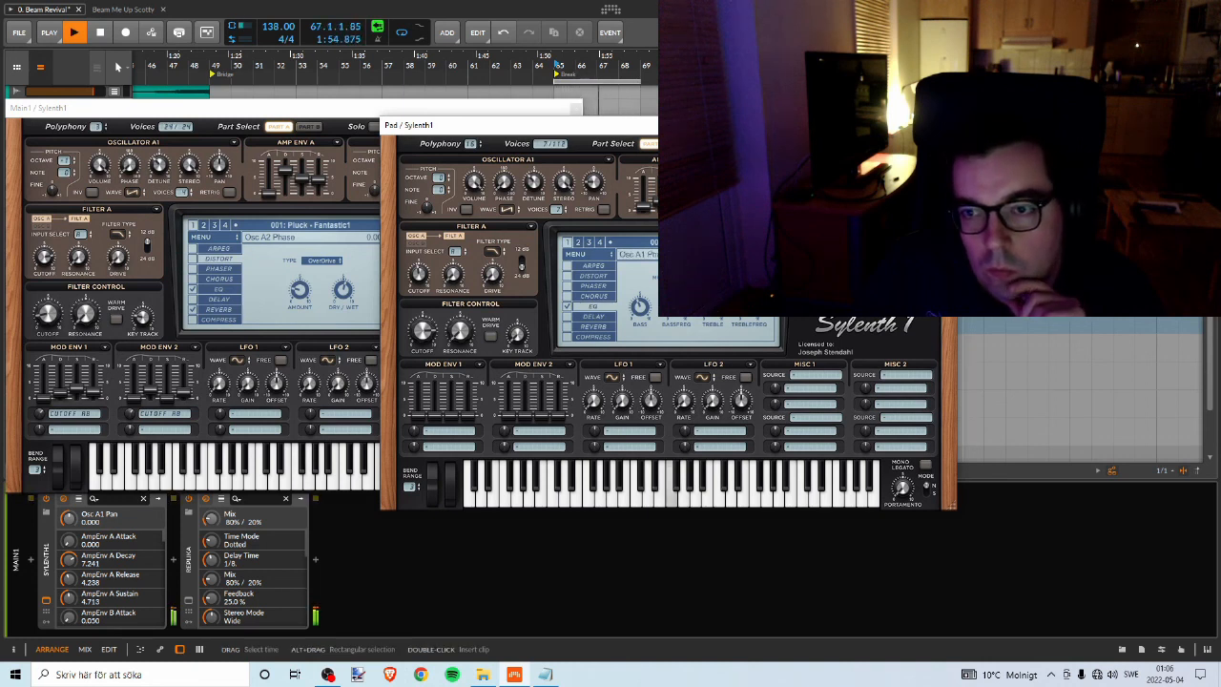
{"action": "left_click", "coordinate": [941, 125]}
{"action": "left_click_drag", "start_coordinate": [430, 107], "coordinate": [1156, 247]}
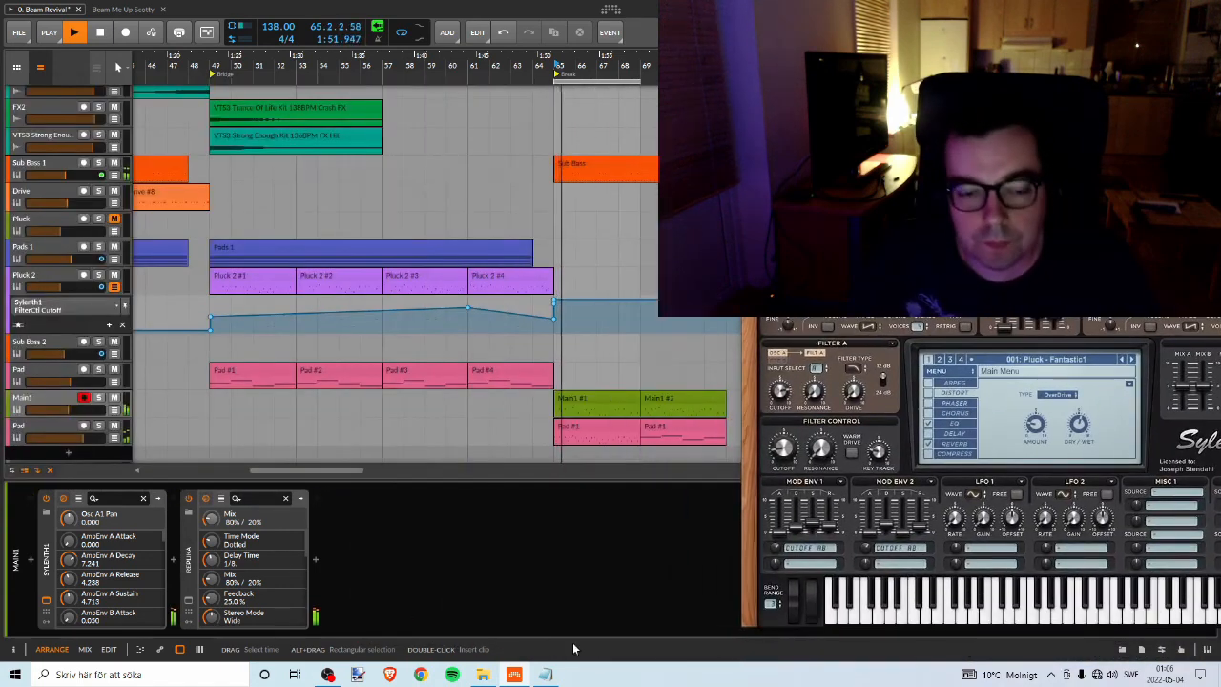
Switch to OBS to check the running recording and its audio levels, and return to the arrangement.
{"action": "left_click", "coordinate": [328, 675]}
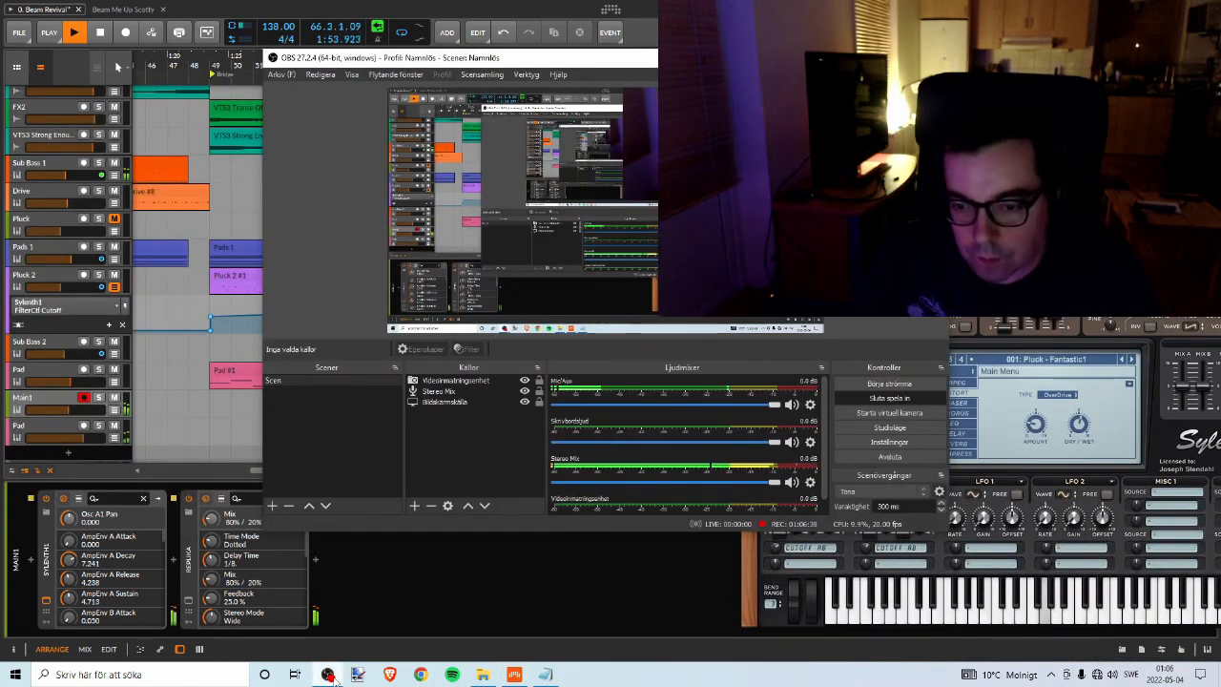
{"action": "left_click", "coordinate": [329, 676]}
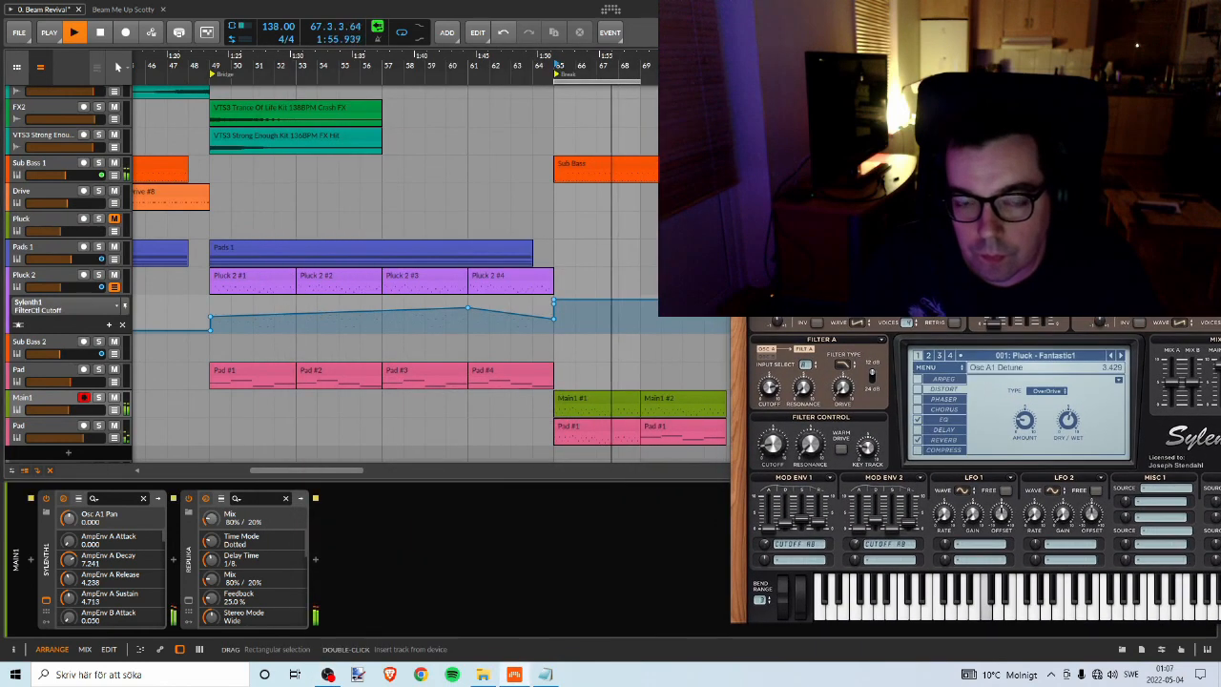
Listen to the transition from just before the break, the bridge from bar 49, and the break from bar 65.
{"action": "left_click", "coordinate": [538, 65]}
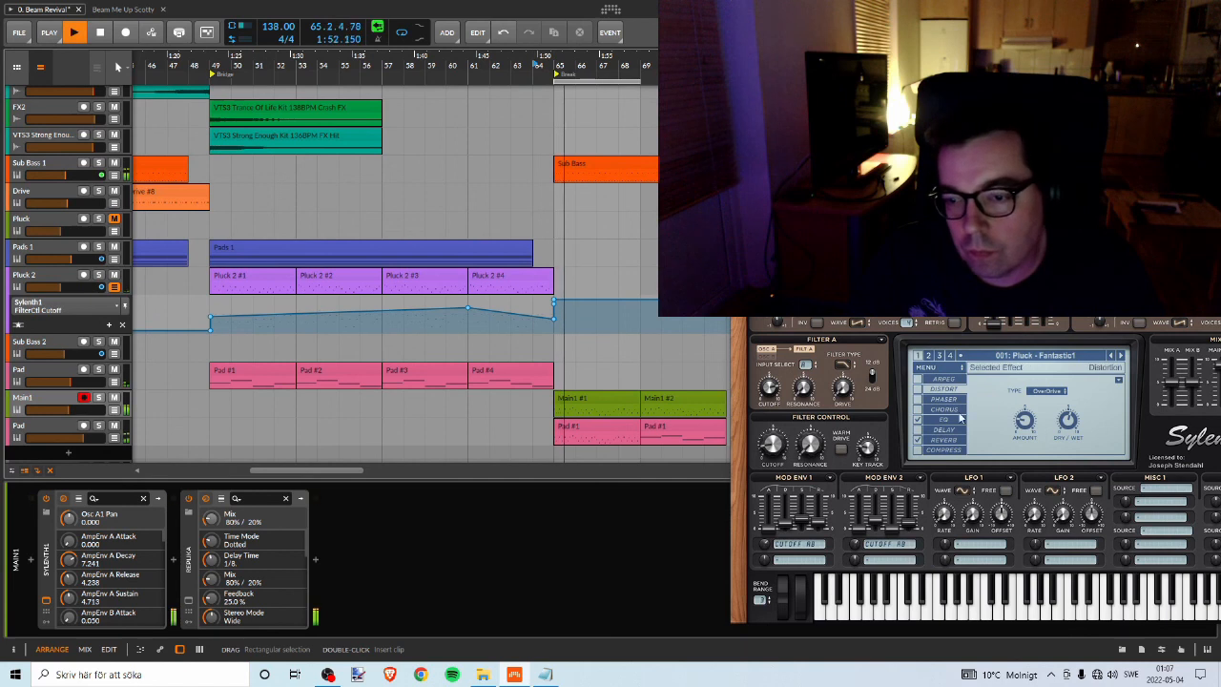
{"action": "key", "text": "space"}
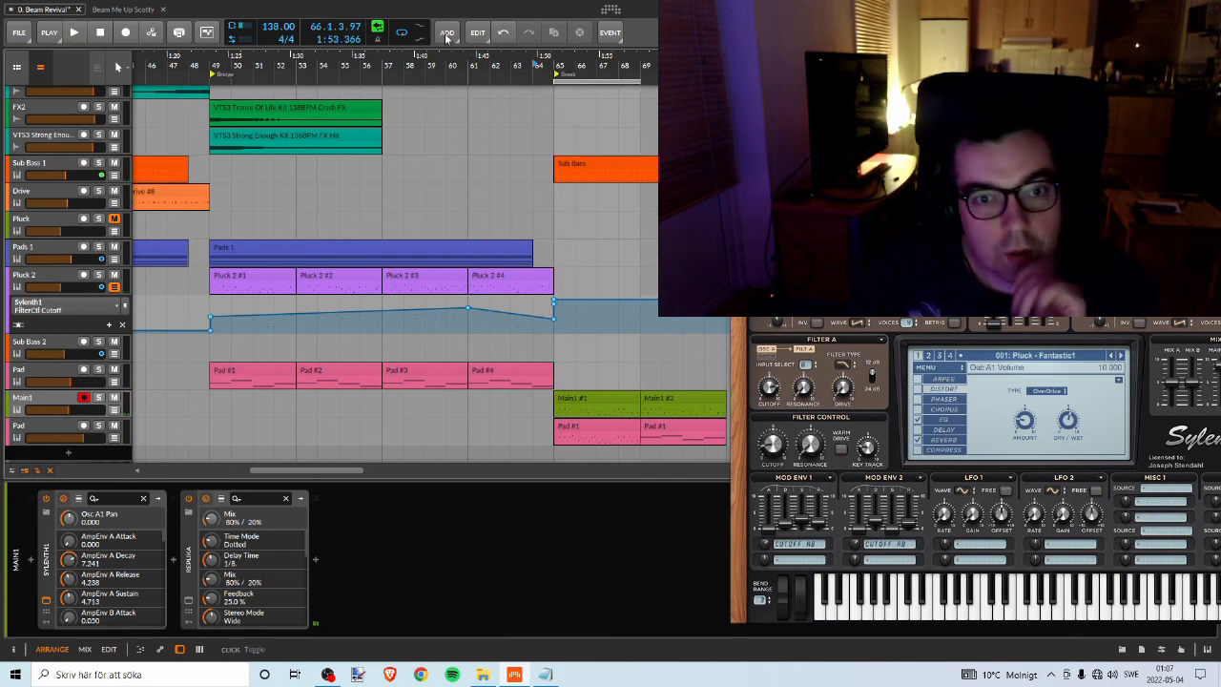
{"action": "key", "text": "space"}
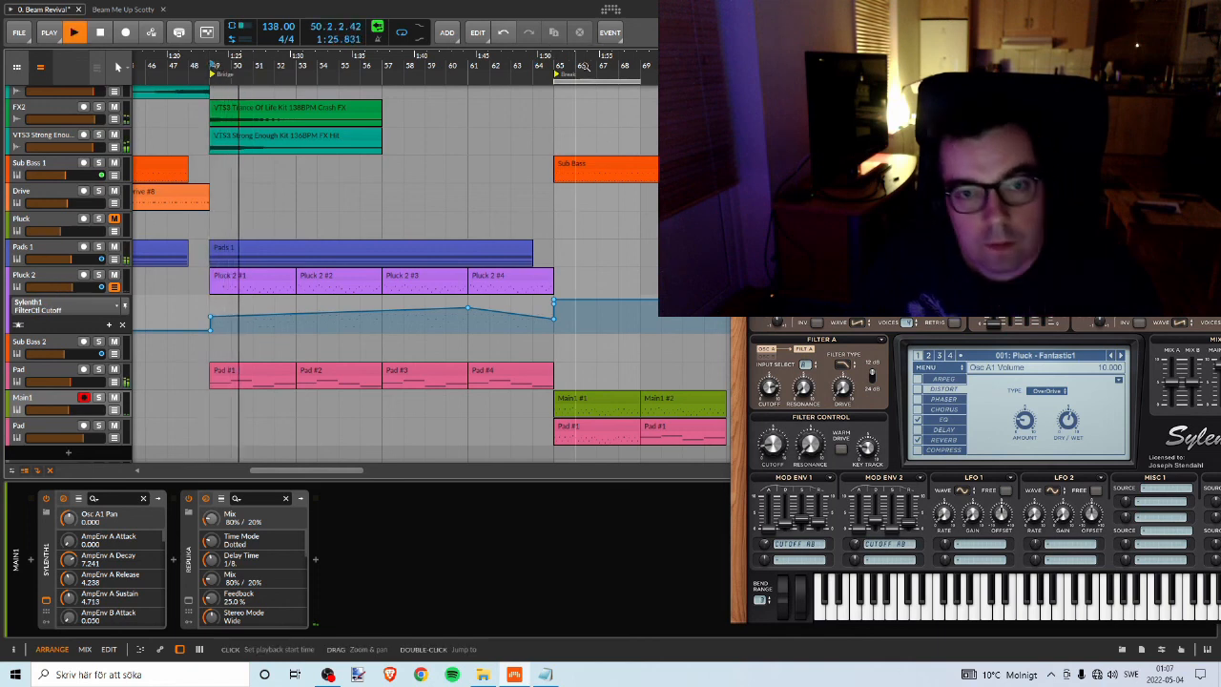
{"action": "key", "text": "space"}
{"action": "key", "text": "space"}
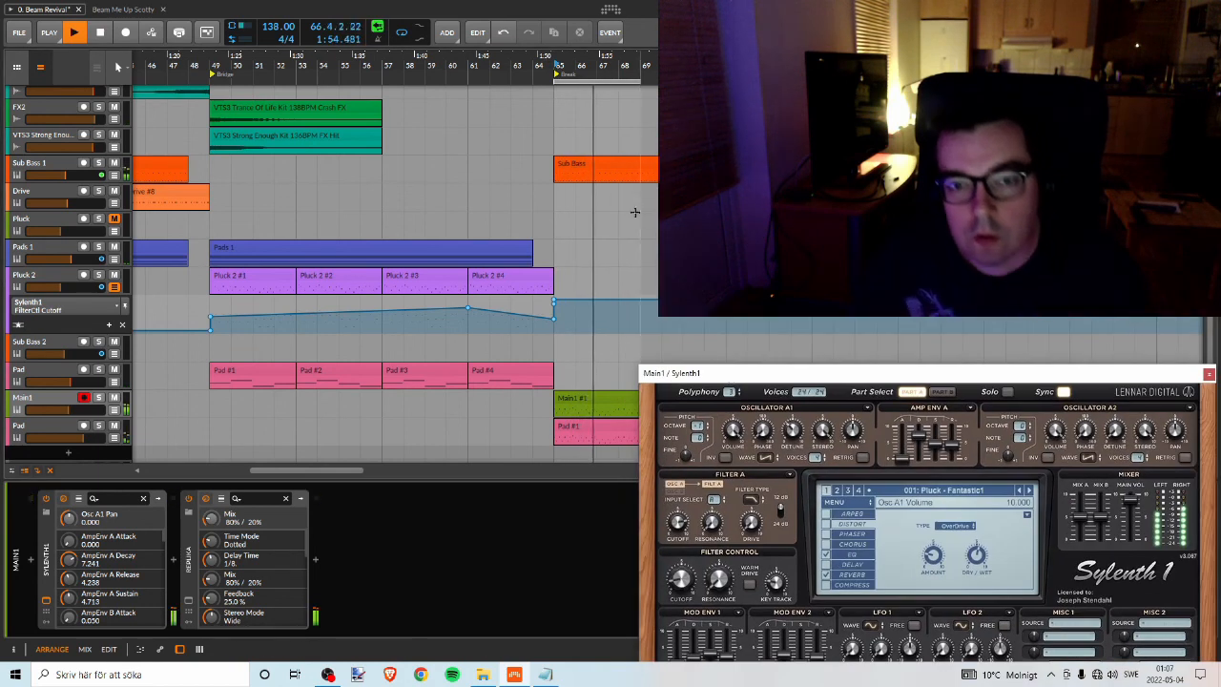
Lower the Main1 Sylenth1 main volume to 6.899 while the break plays, and close the plugin window.
{"action": "left_click", "coordinate": [554, 59]}
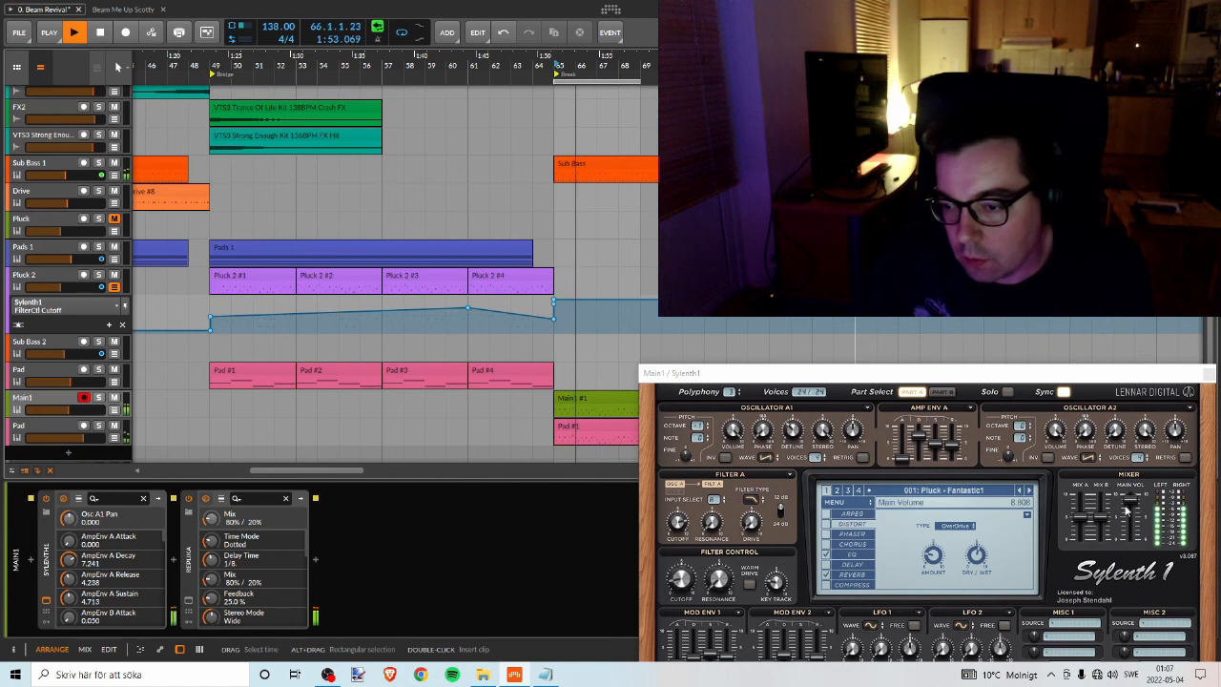
{"action": "mouse_move", "coordinate": [1130, 502]}
{"action": "left_mouse_down"}
{"action": "mouse_move", "coordinate": [1128, 539]}
{"action": "mouse_move", "coordinate": [1124, 523]}
{"action": "left_mouse_up"}
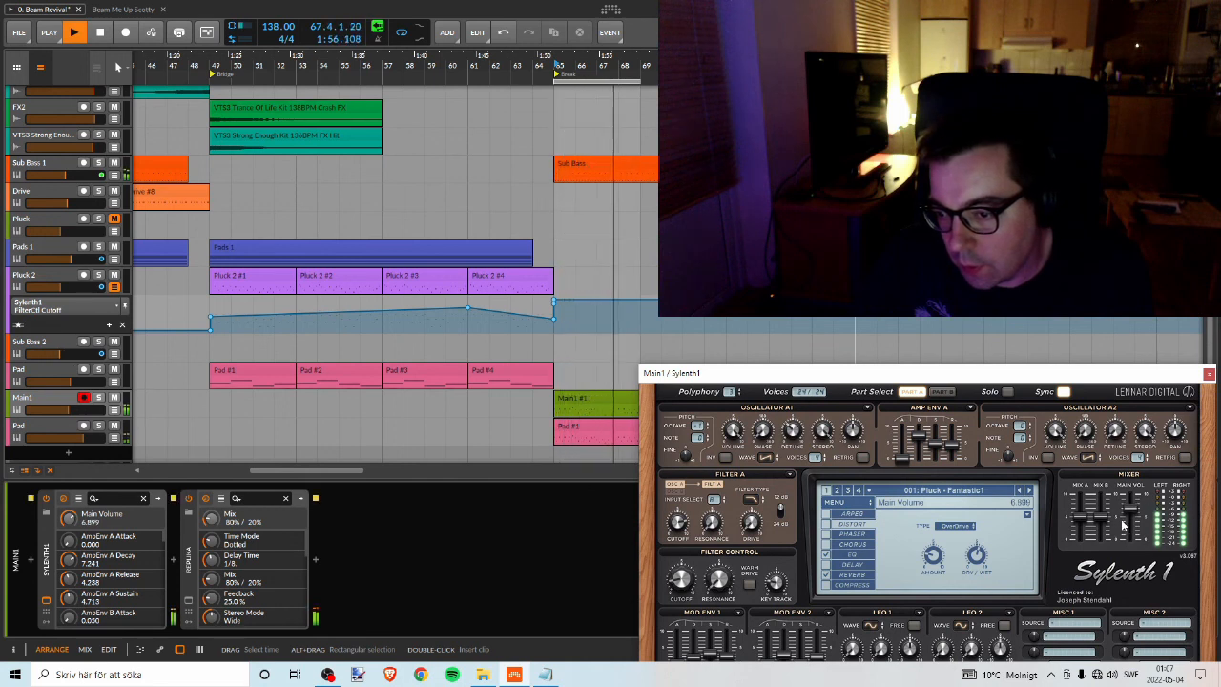
{"action": "left_click_drag", "start_coordinate": [1020, 374], "coordinate": [833, 98]}
{"action": "key", "text": "space"}
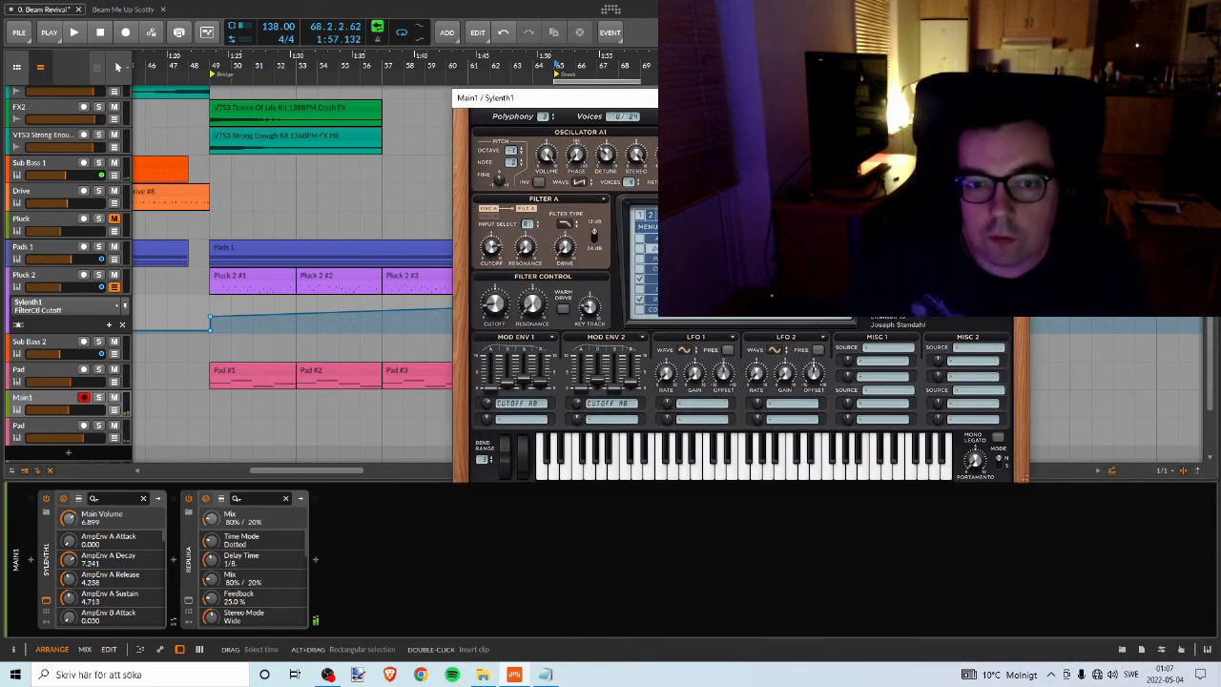
{"action": "left_click", "coordinate": [1014, 98]}
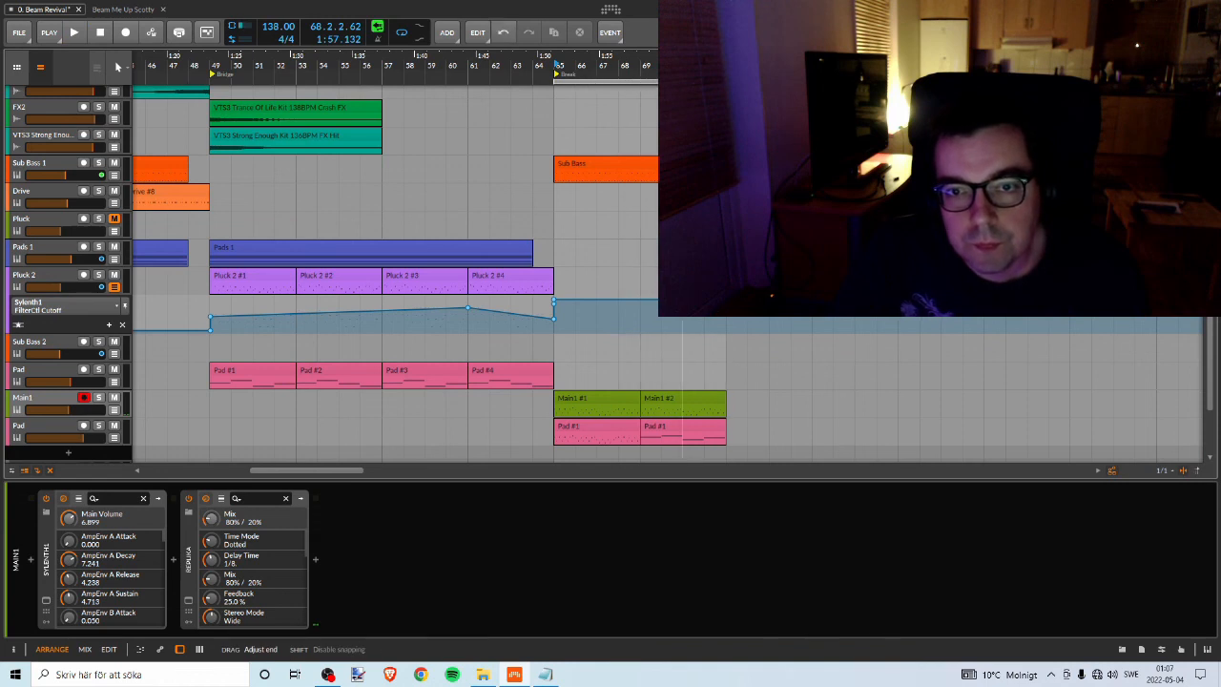
Play the break from bar 65 and solo the lower Pad and Main1 tracks to compare their levels.
{"action": "key", "text": "space"}
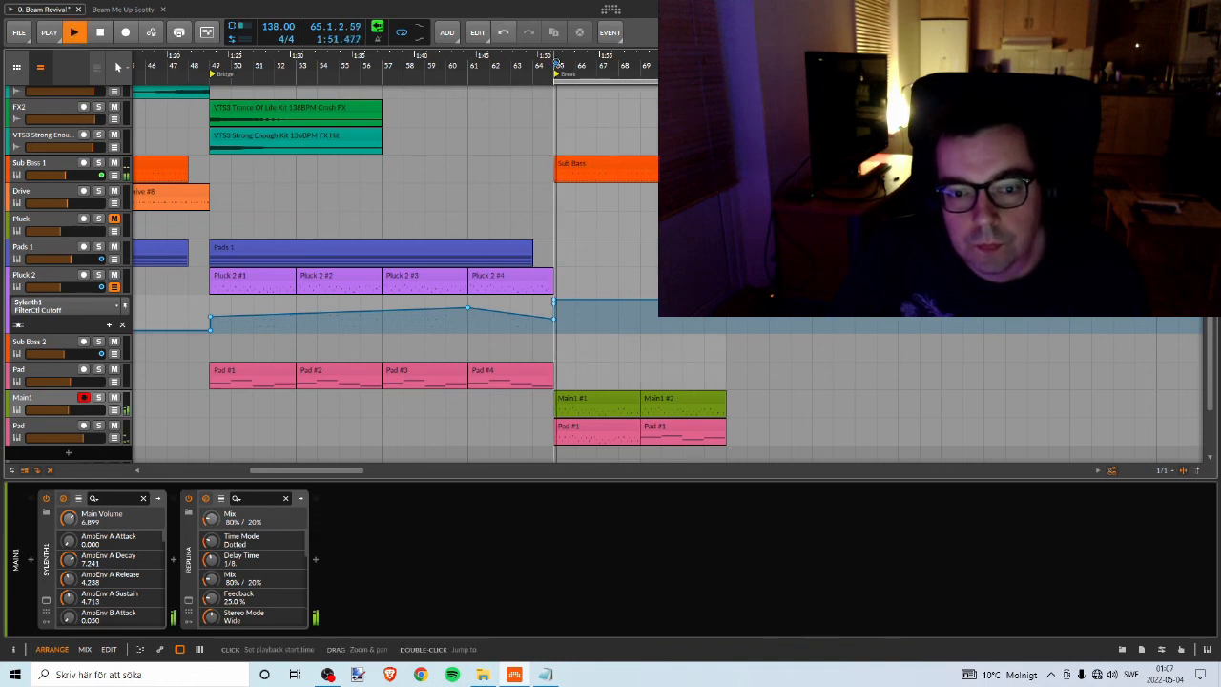
{"action": "left_click", "coordinate": [98, 427]}
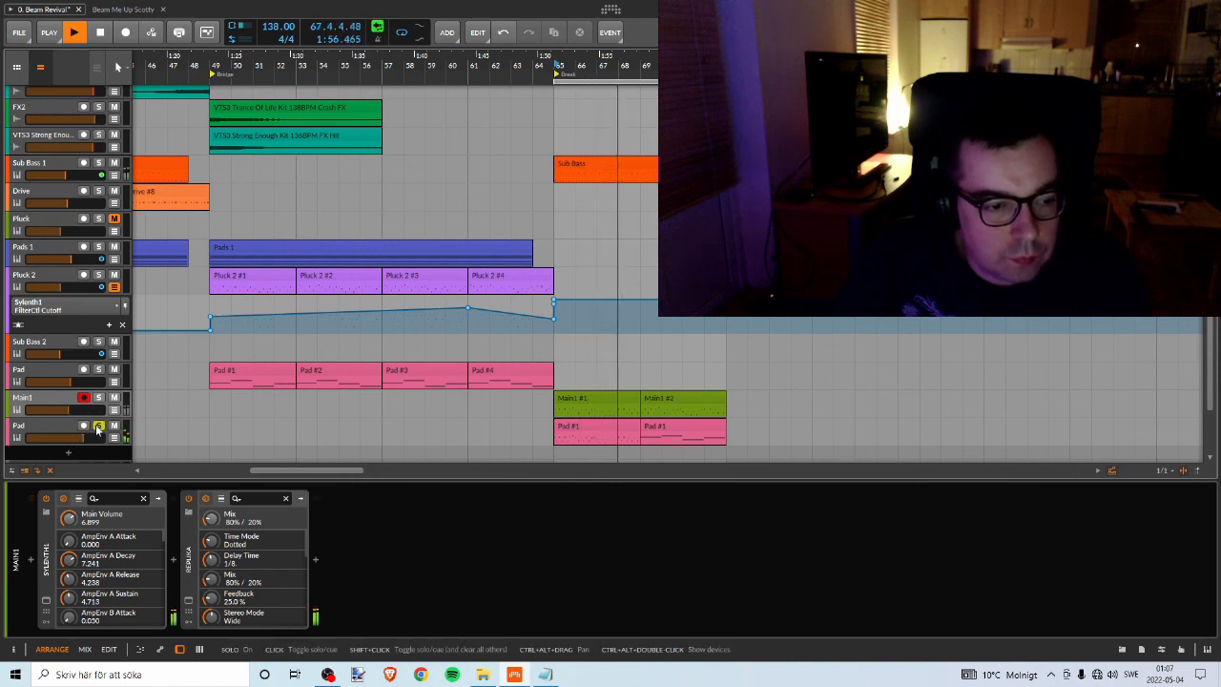
{"action": "left_click", "coordinate": [98, 398]}
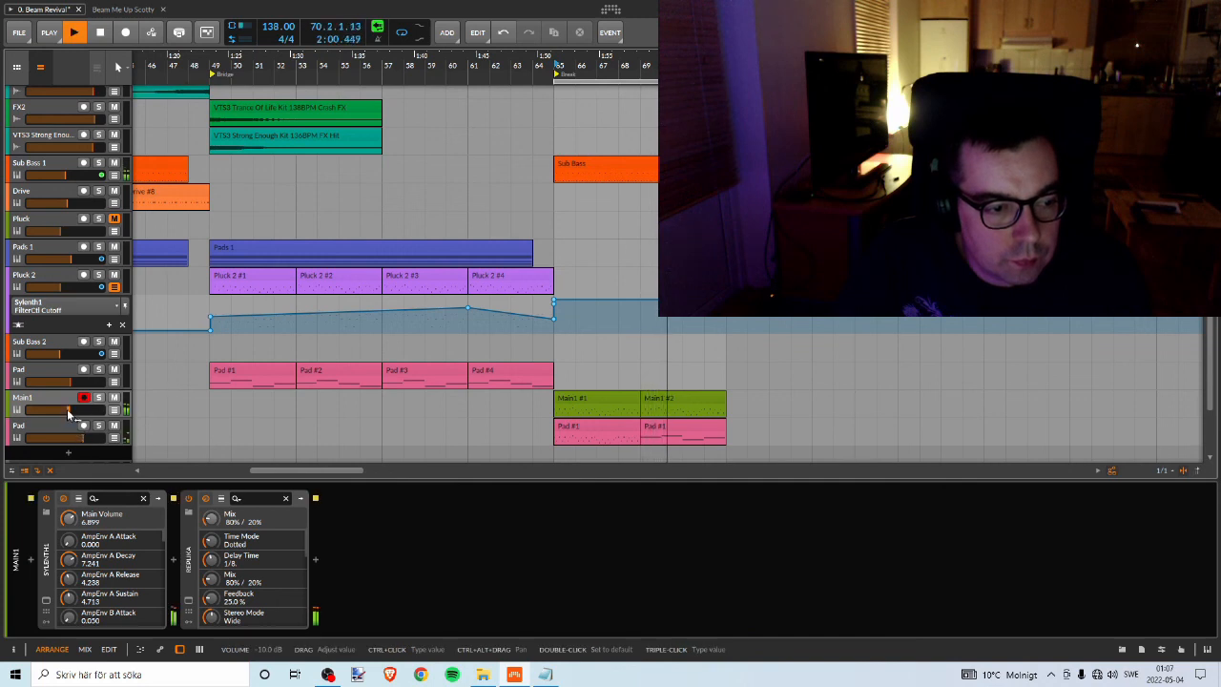
Lower the Main1 and break Pad track volumes slightly while the break plays, and stop playback.
{"action": "left_click_drag", "start_coordinate": [68, 408], "coordinate": [64, 408]}
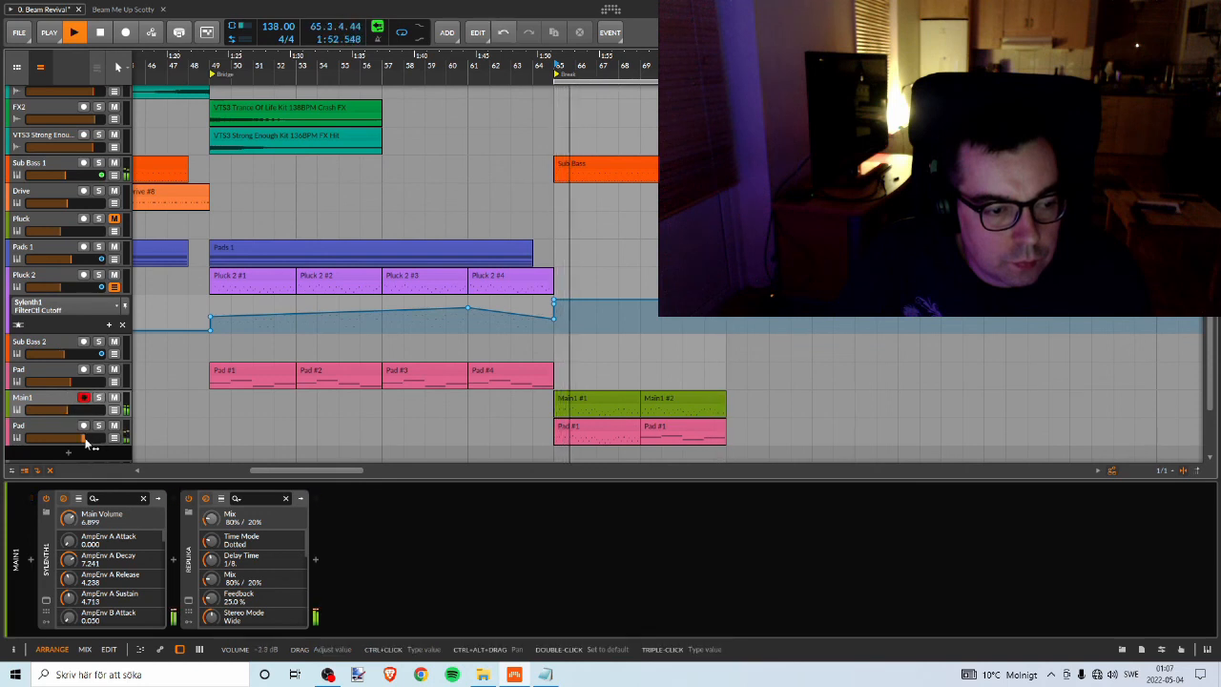
{"action": "left_click_drag", "start_coordinate": [82, 438], "coordinate": [82, 438]}
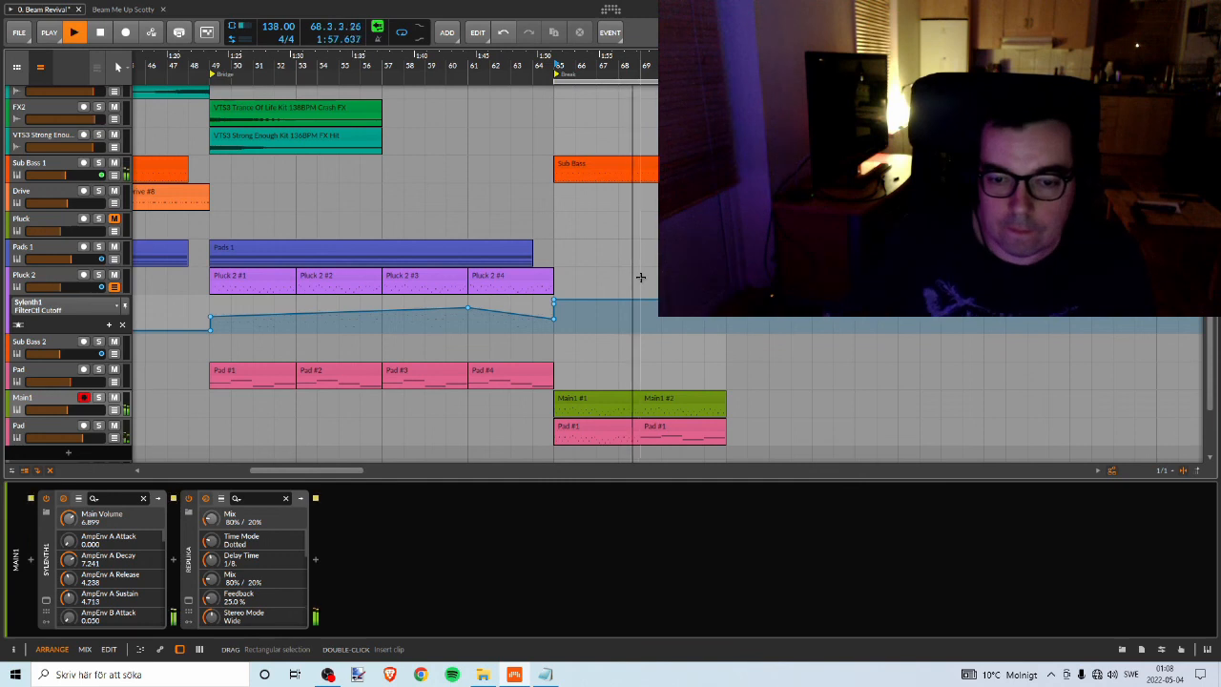
{"action": "key", "text": "space"}
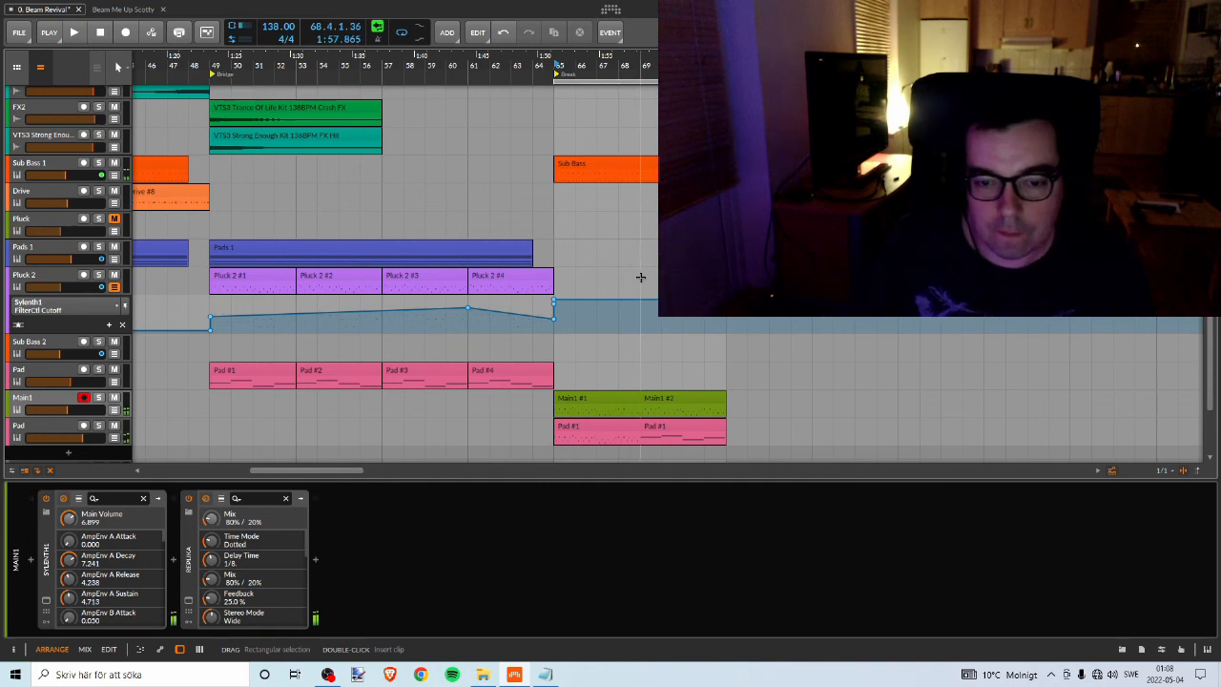
Switch to OBS and reposition its window over the arrangement to view the recording controls and meters.
{"action": "left_click", "coordinate": [327, 676]}
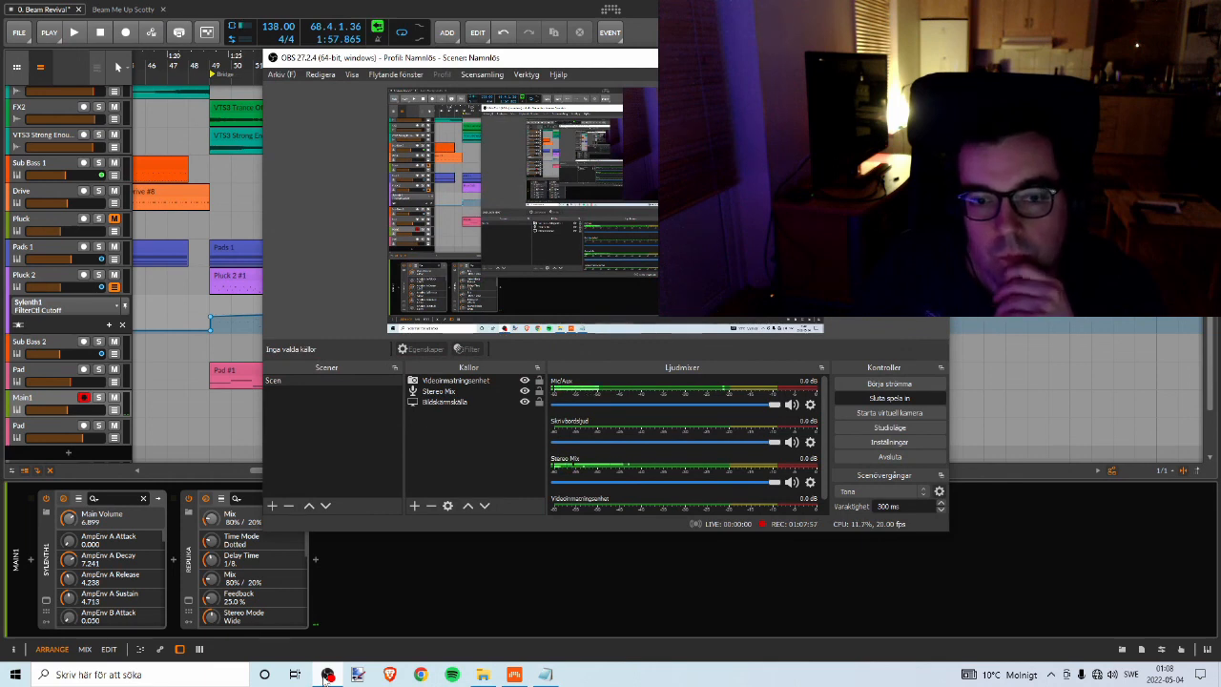
{"action": "left_click_drag", "start_coordinate": [578, 59], "coordinate": [798, 154]}
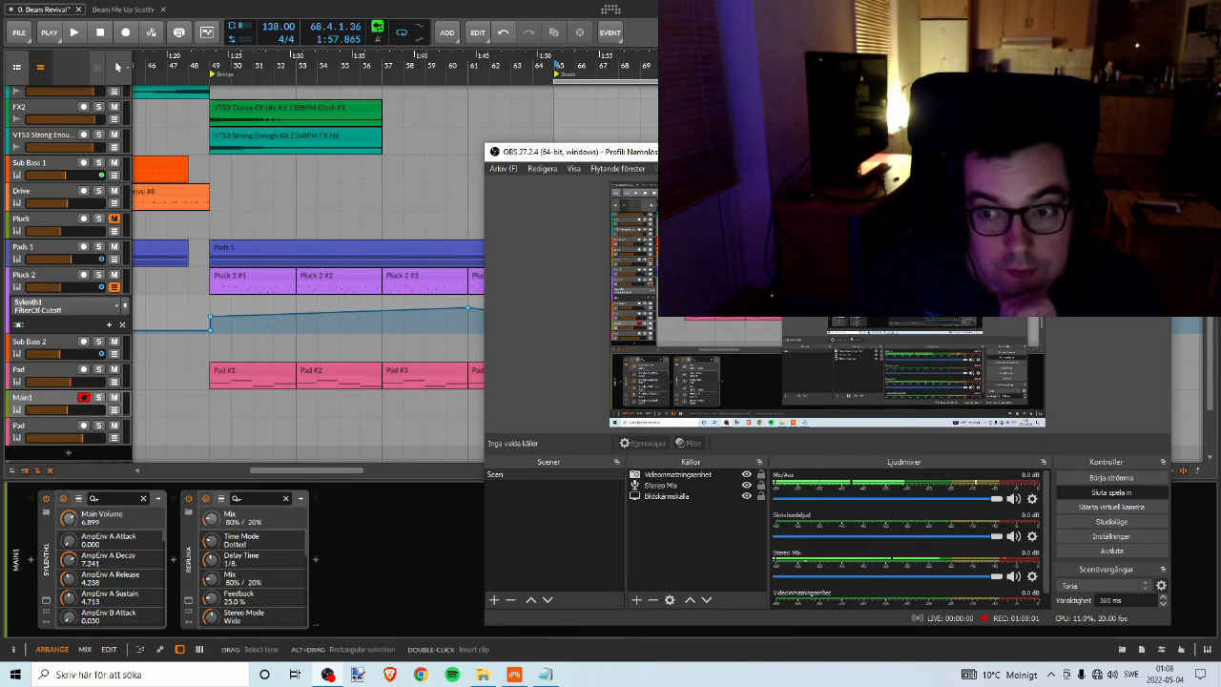
{"action": "left_click_drag", "start_coordinate": [653, 157], "coordinate": [584, 115]}
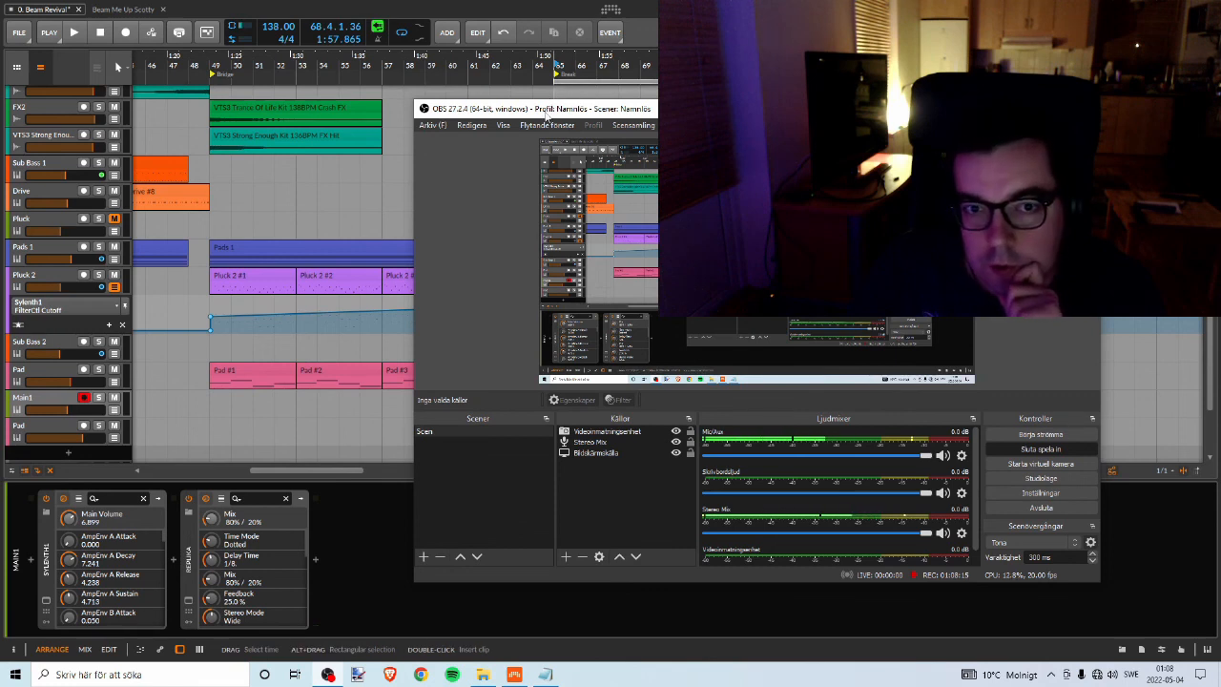
{"action": "left_click_drag", "start_coordinate": [547, 112], "coordinate": [570, 107]}
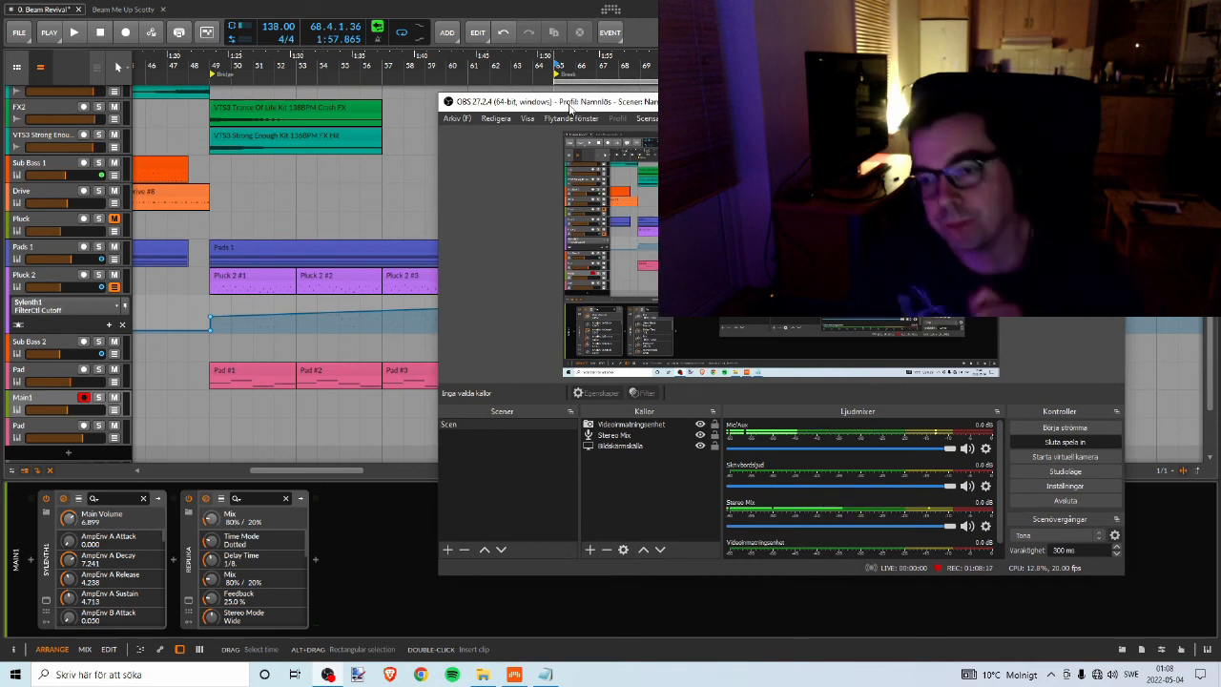